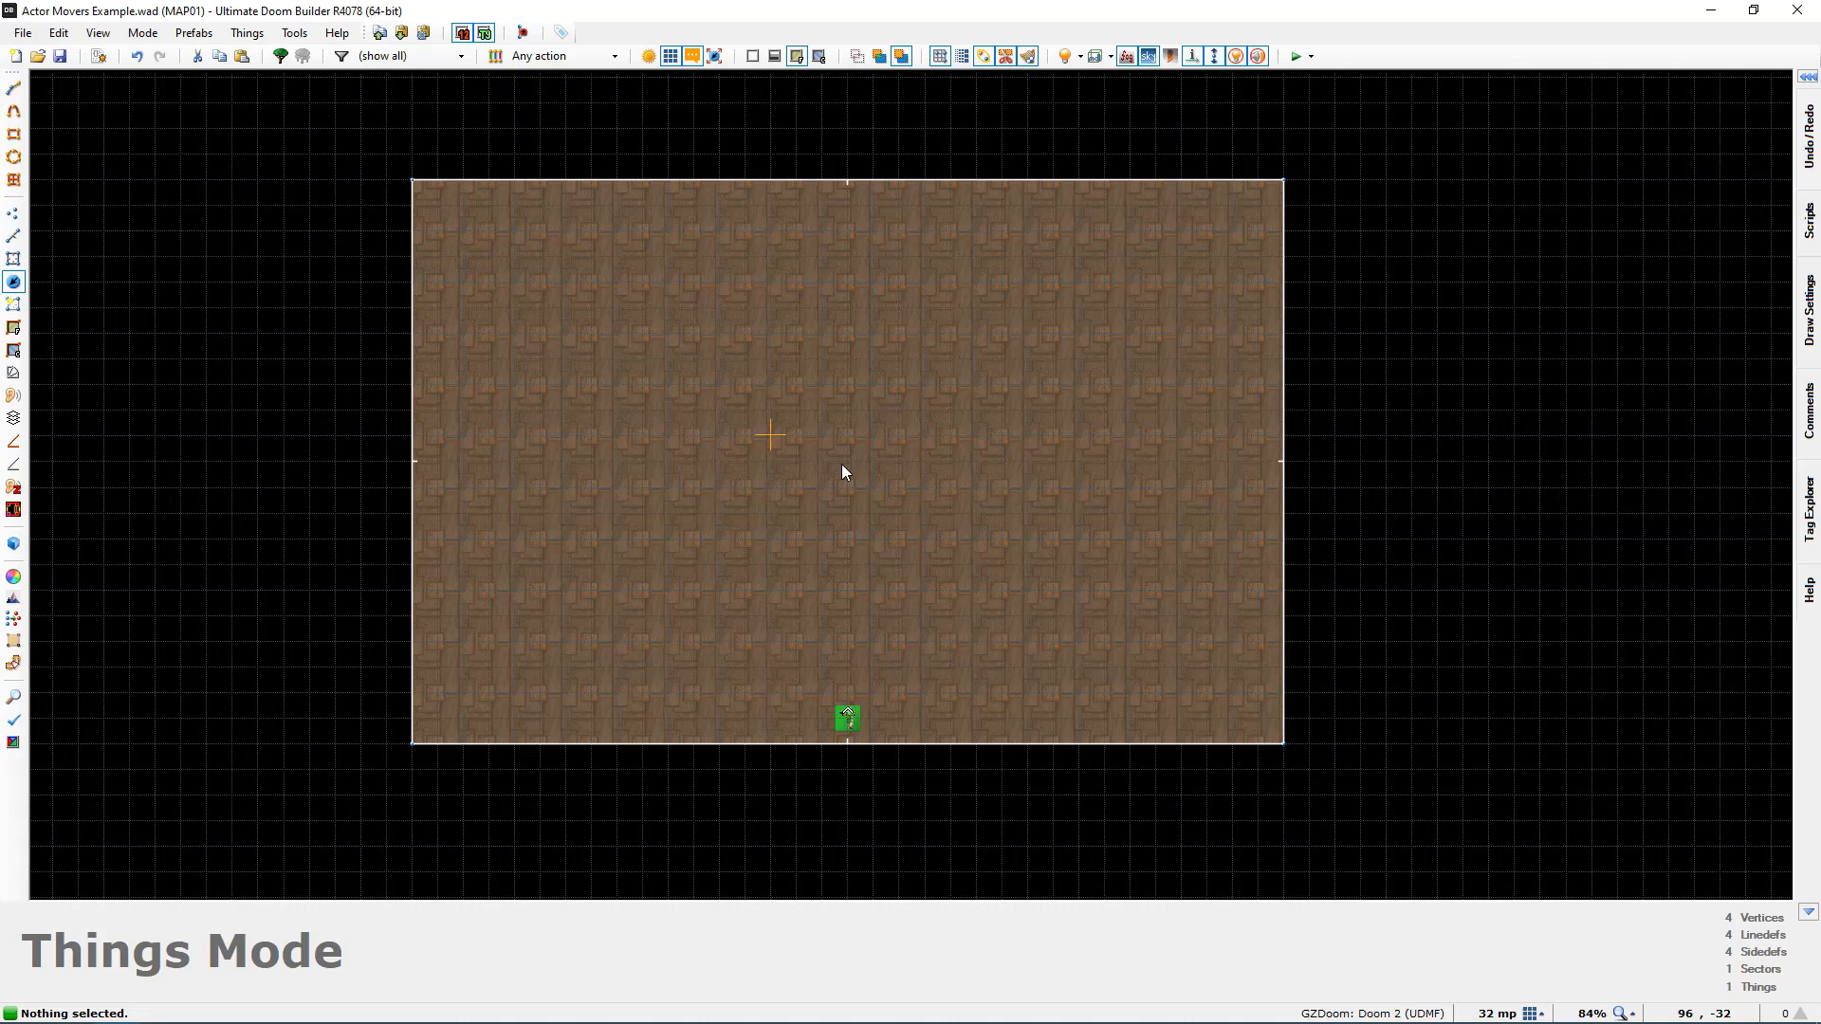
Step: Add a Lost Soul flagged Friendly (MBF logic) in the western half of the room at -160, -32
key(Insert)
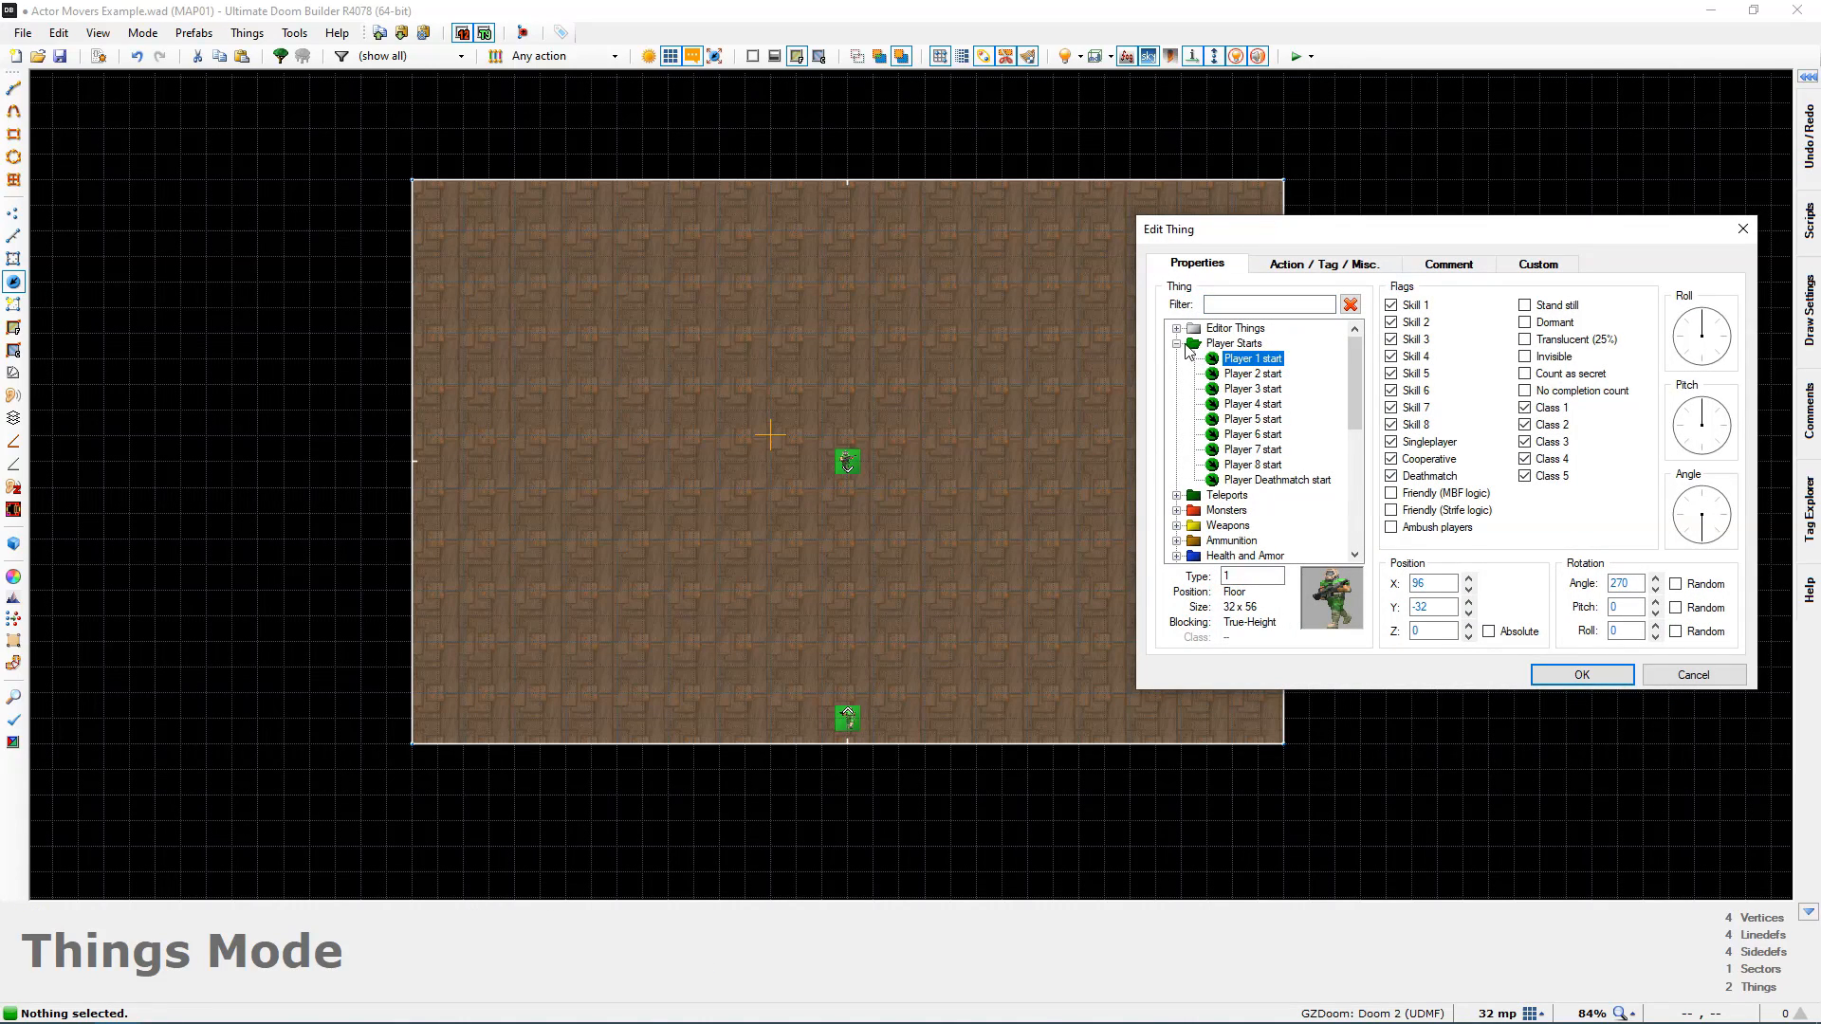
click(1176, 343)
click(1176, 373)
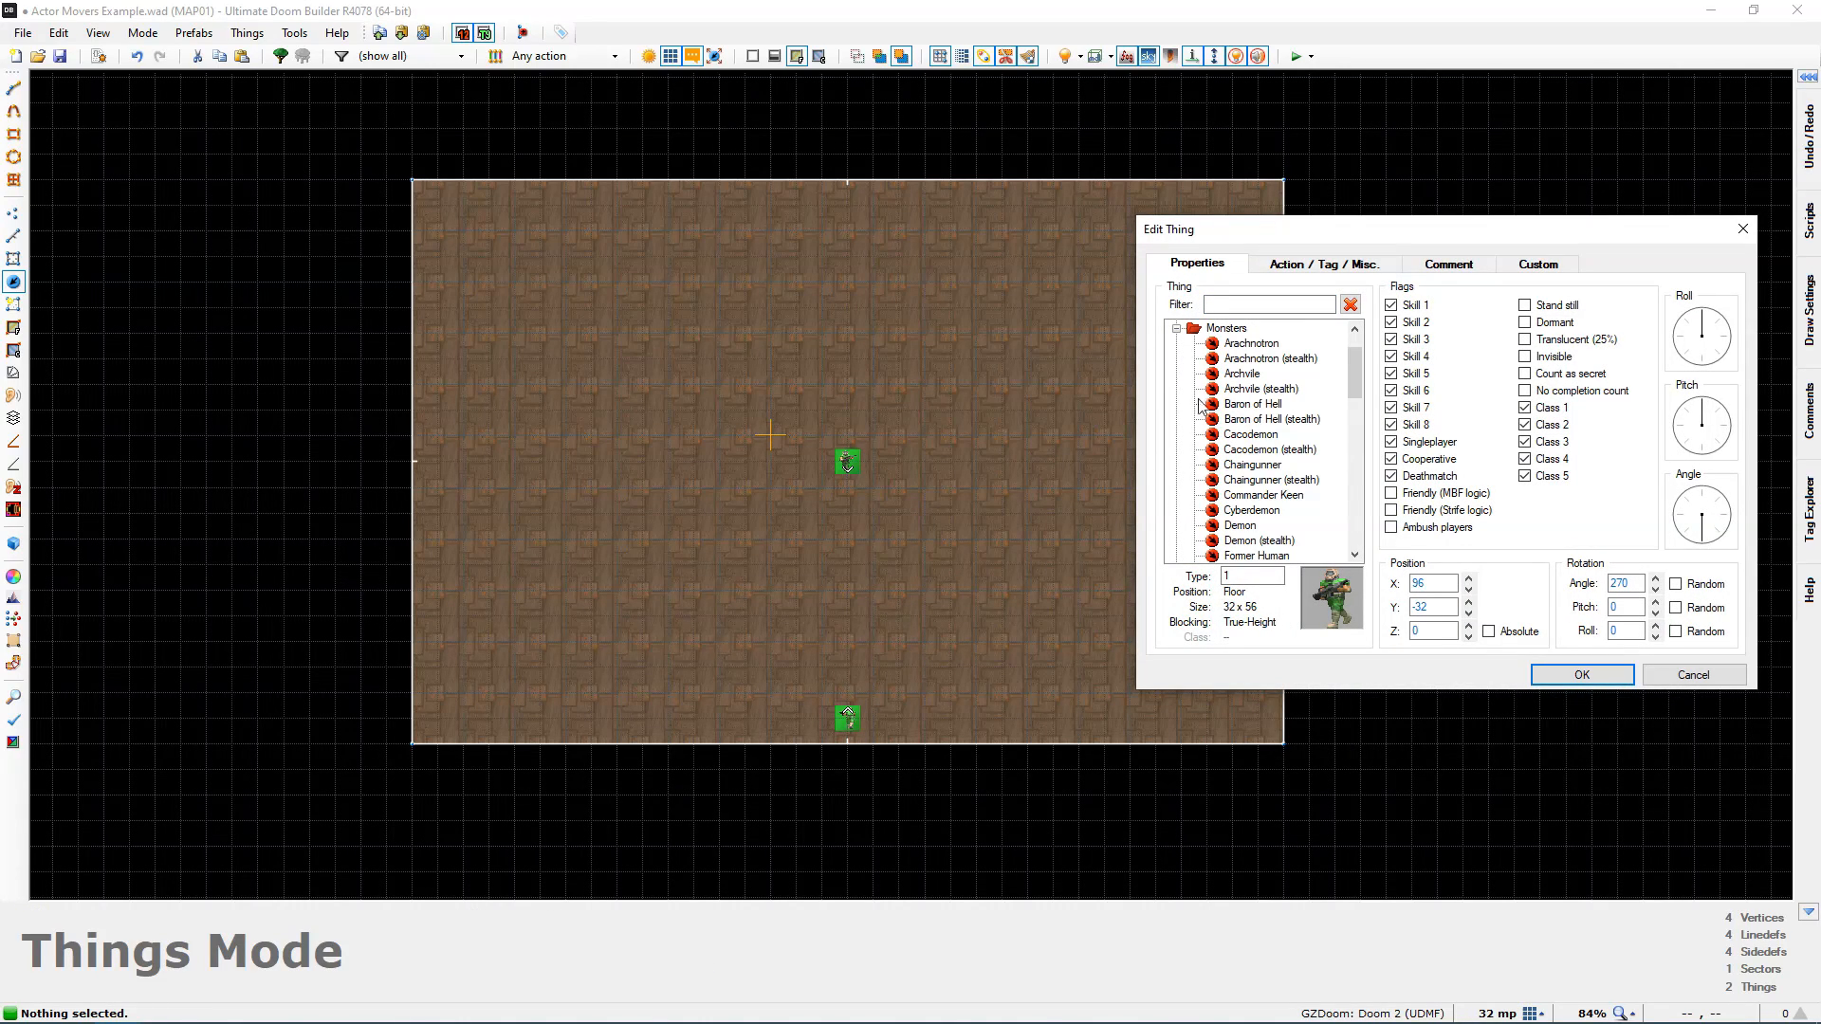
scroll(1272, 486, down, 3)
click(1245, 465)
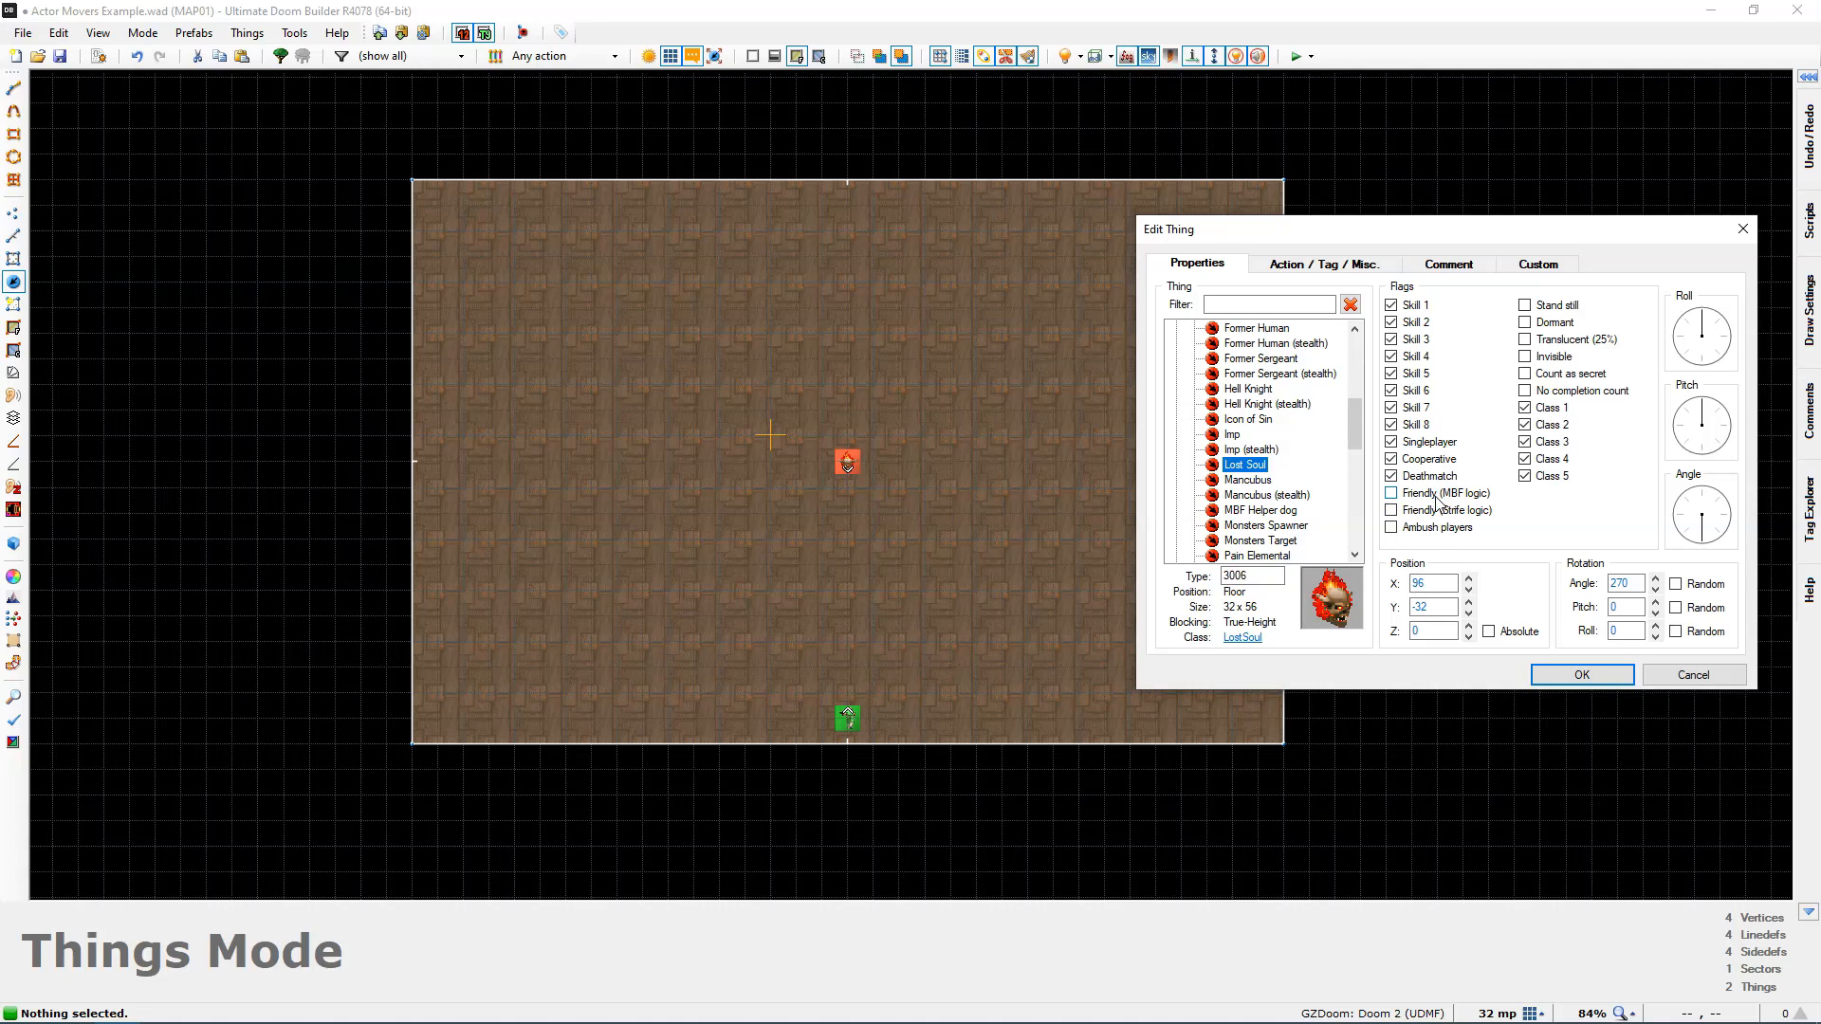
click(1581, 676)
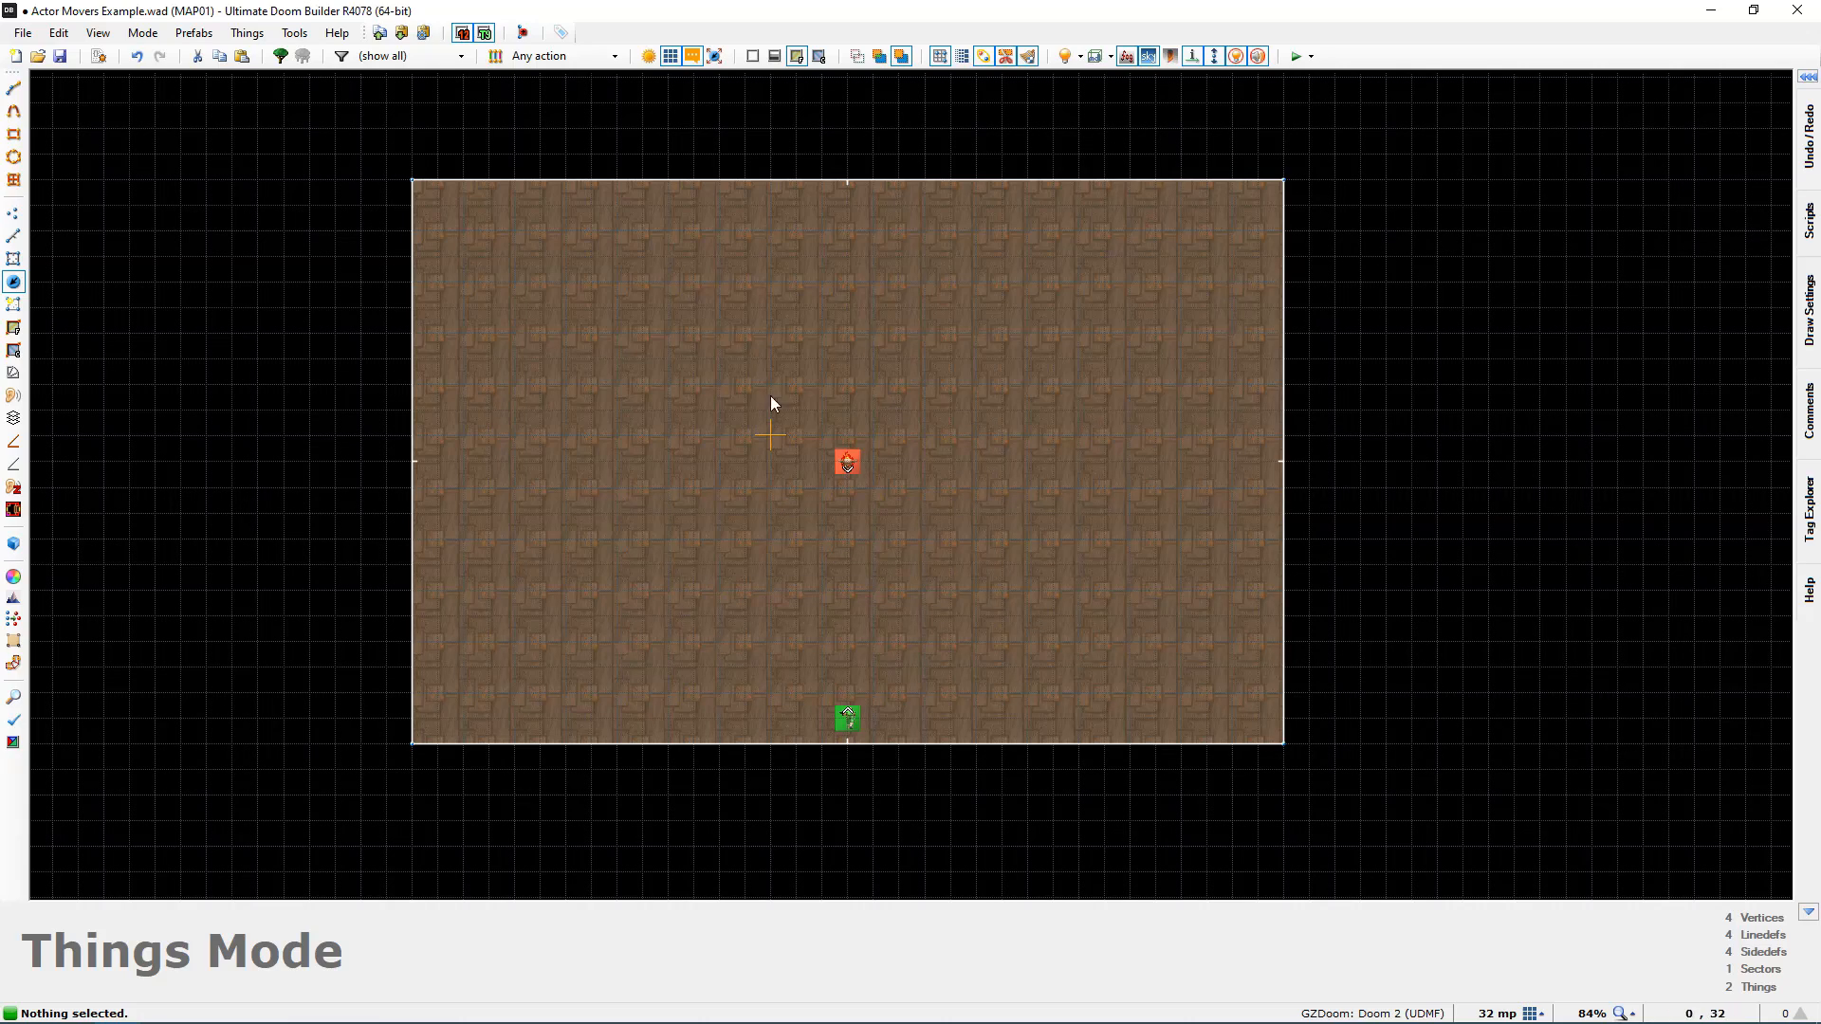
drag(845, 465, 641, 459)
Step: Add an Actor Mover from the Cameras and Interpolation category and place it just west of the Lost Soul at -224, -32
middle_drag(843, 454, 901, 457)
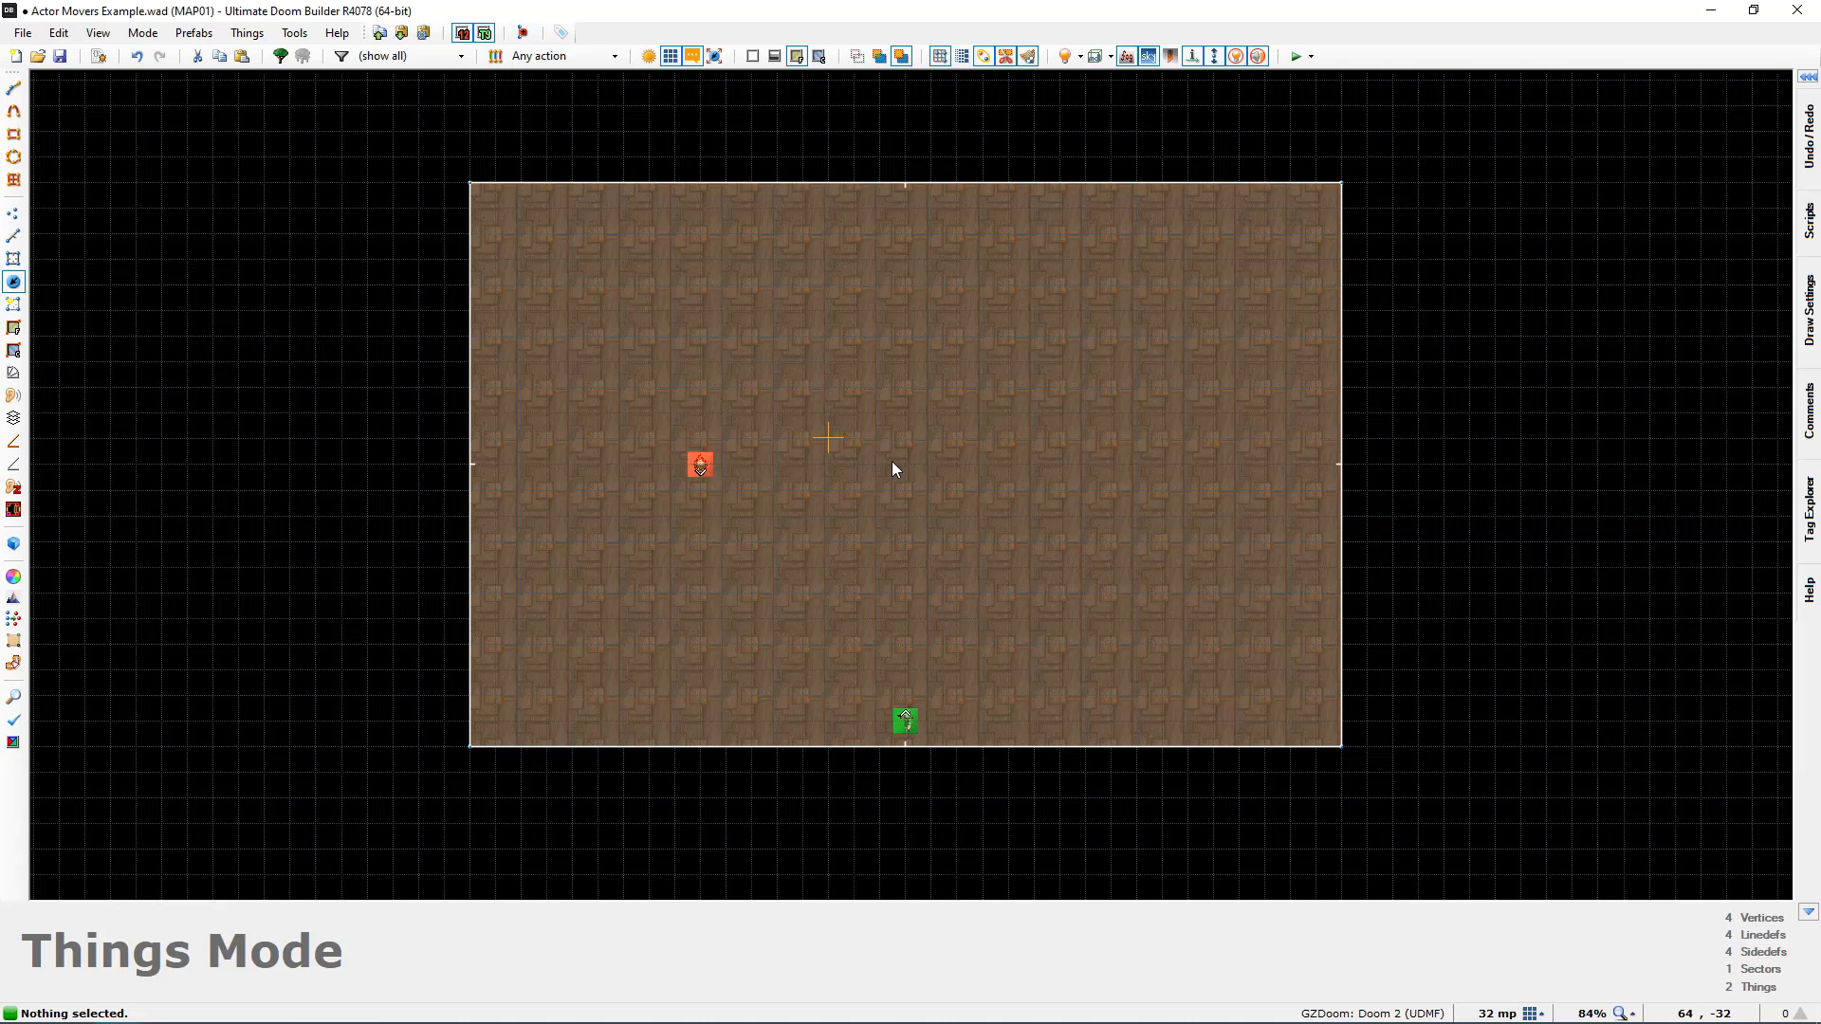
key(Insert)
scroll(1214, 403, up, 1)
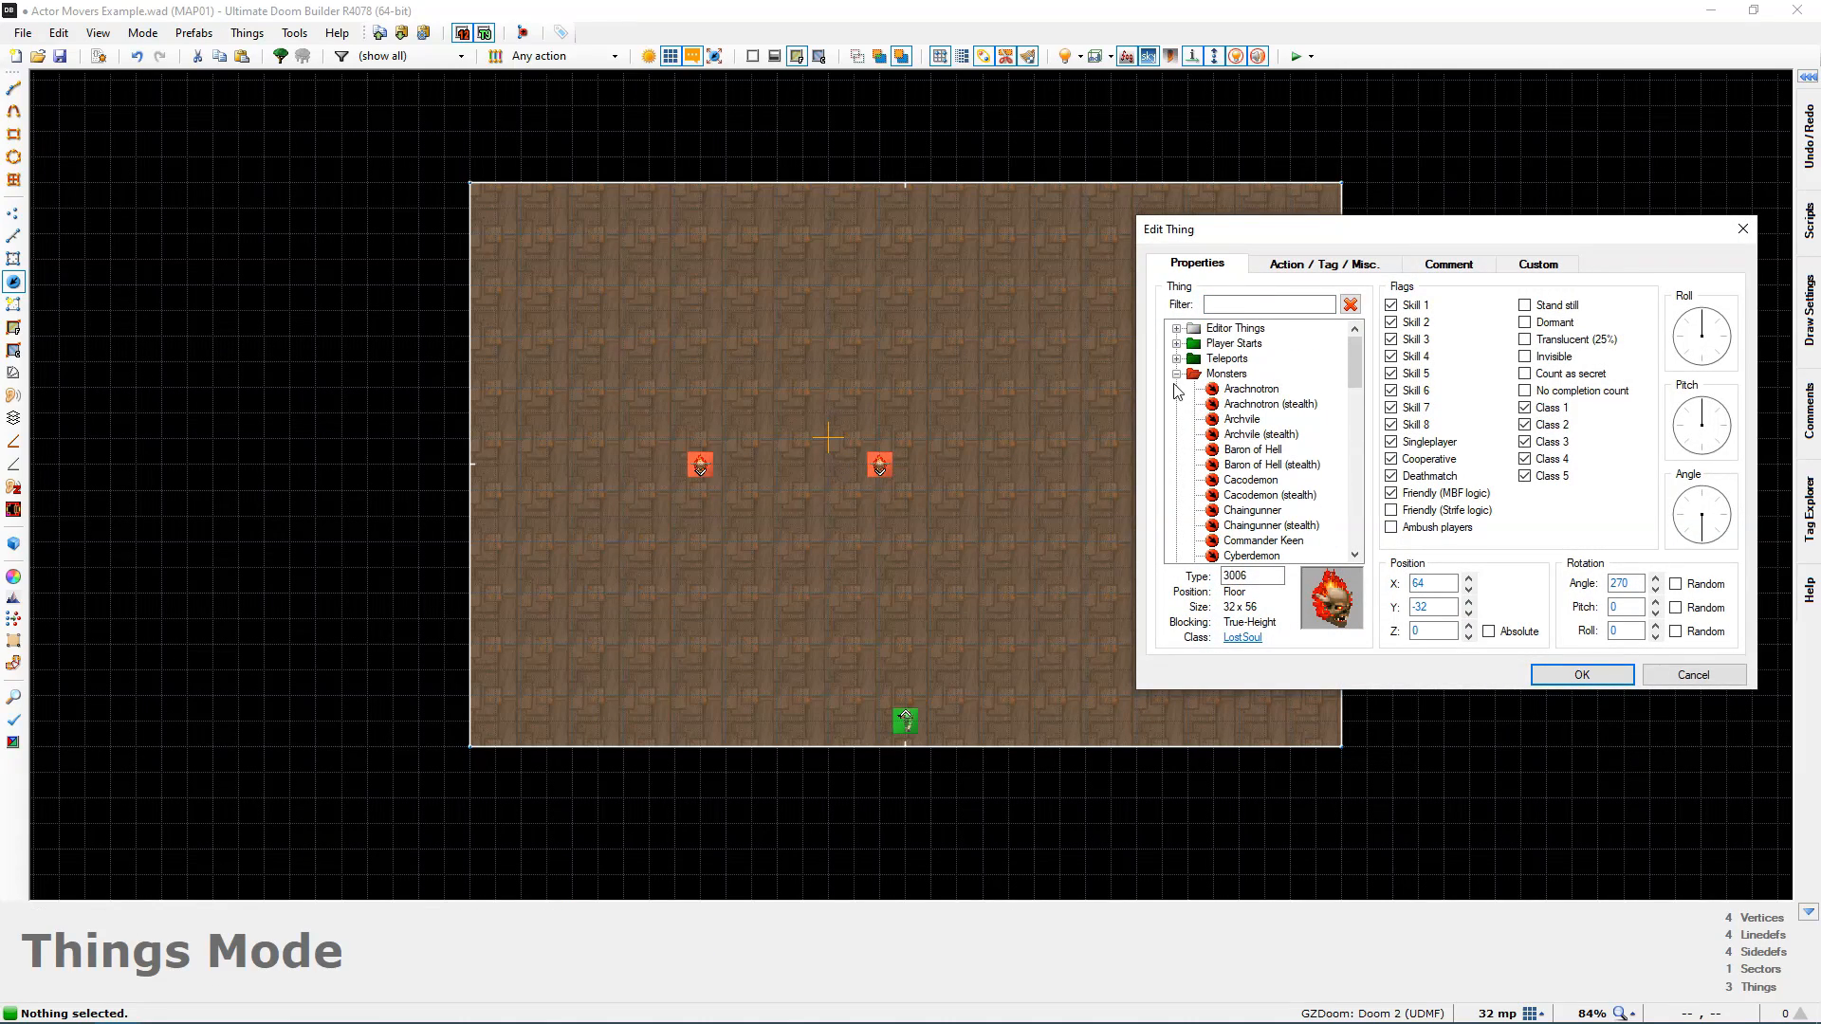
click(1177, 375)
scroll(1183, 415, down, 1)
scroll(1182, 423, down, 2)
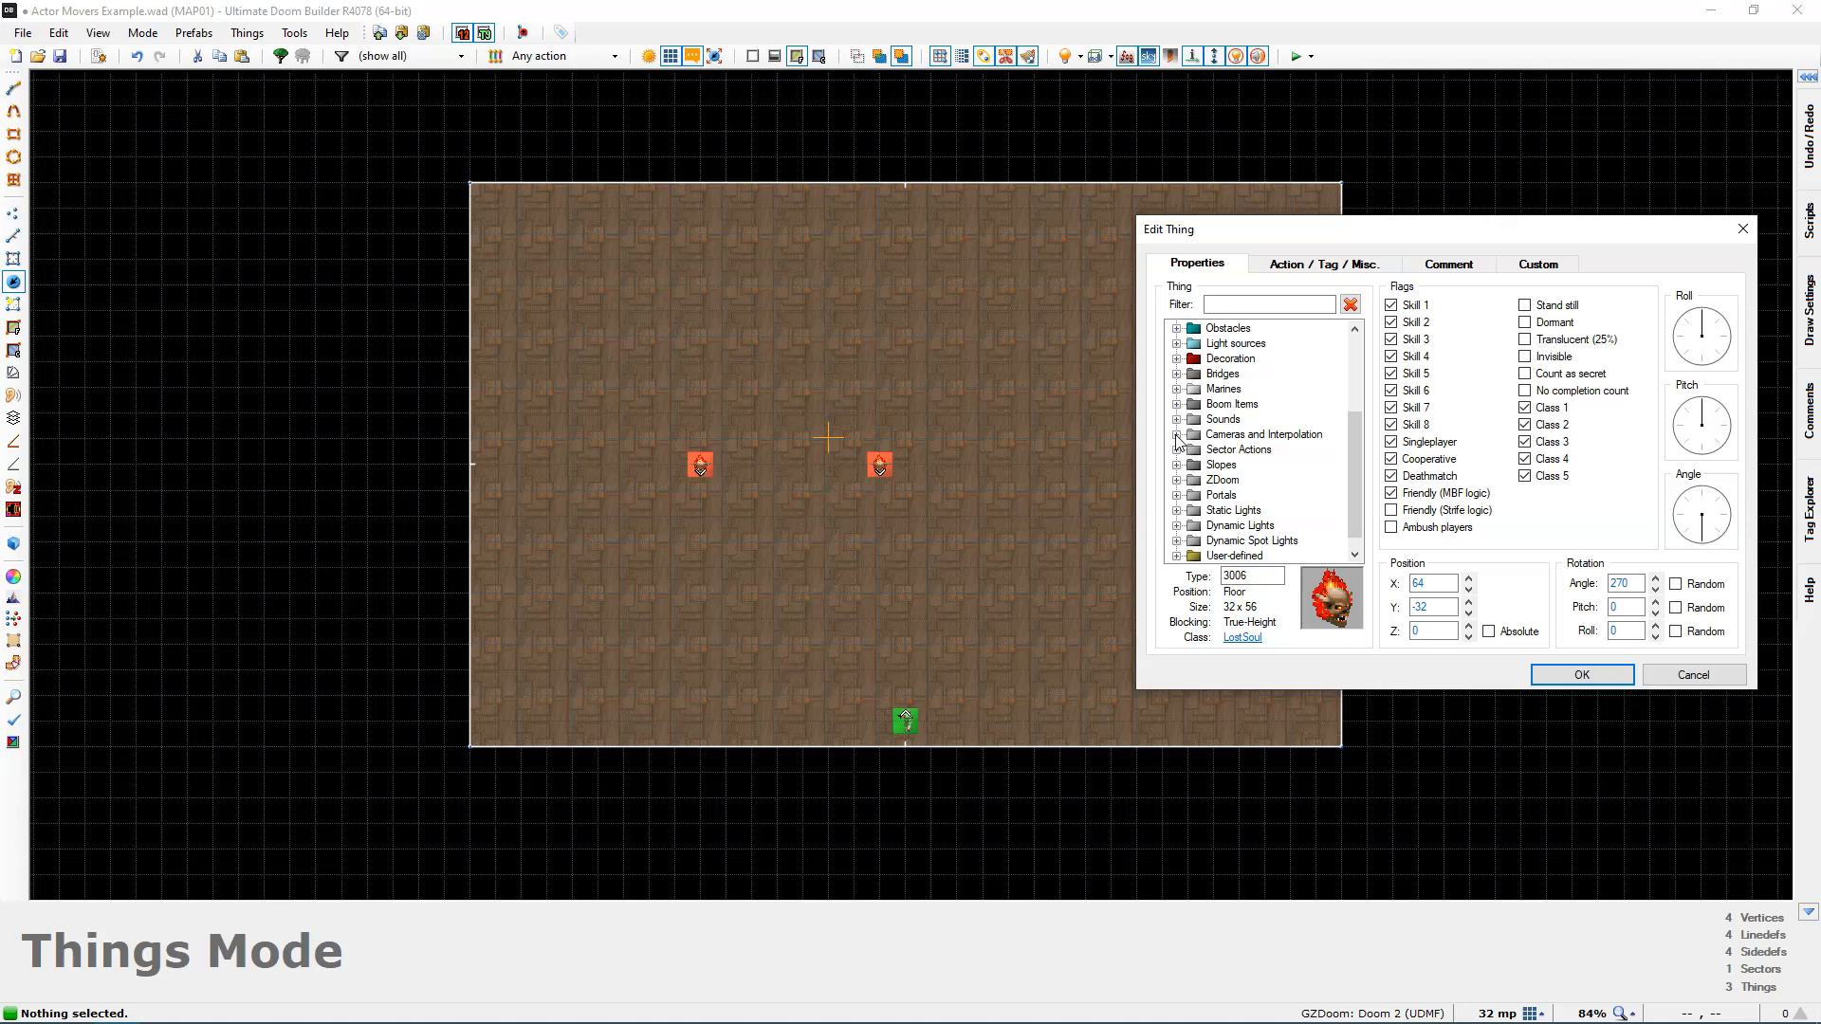
click(1177, 434)
click(1250, 390)
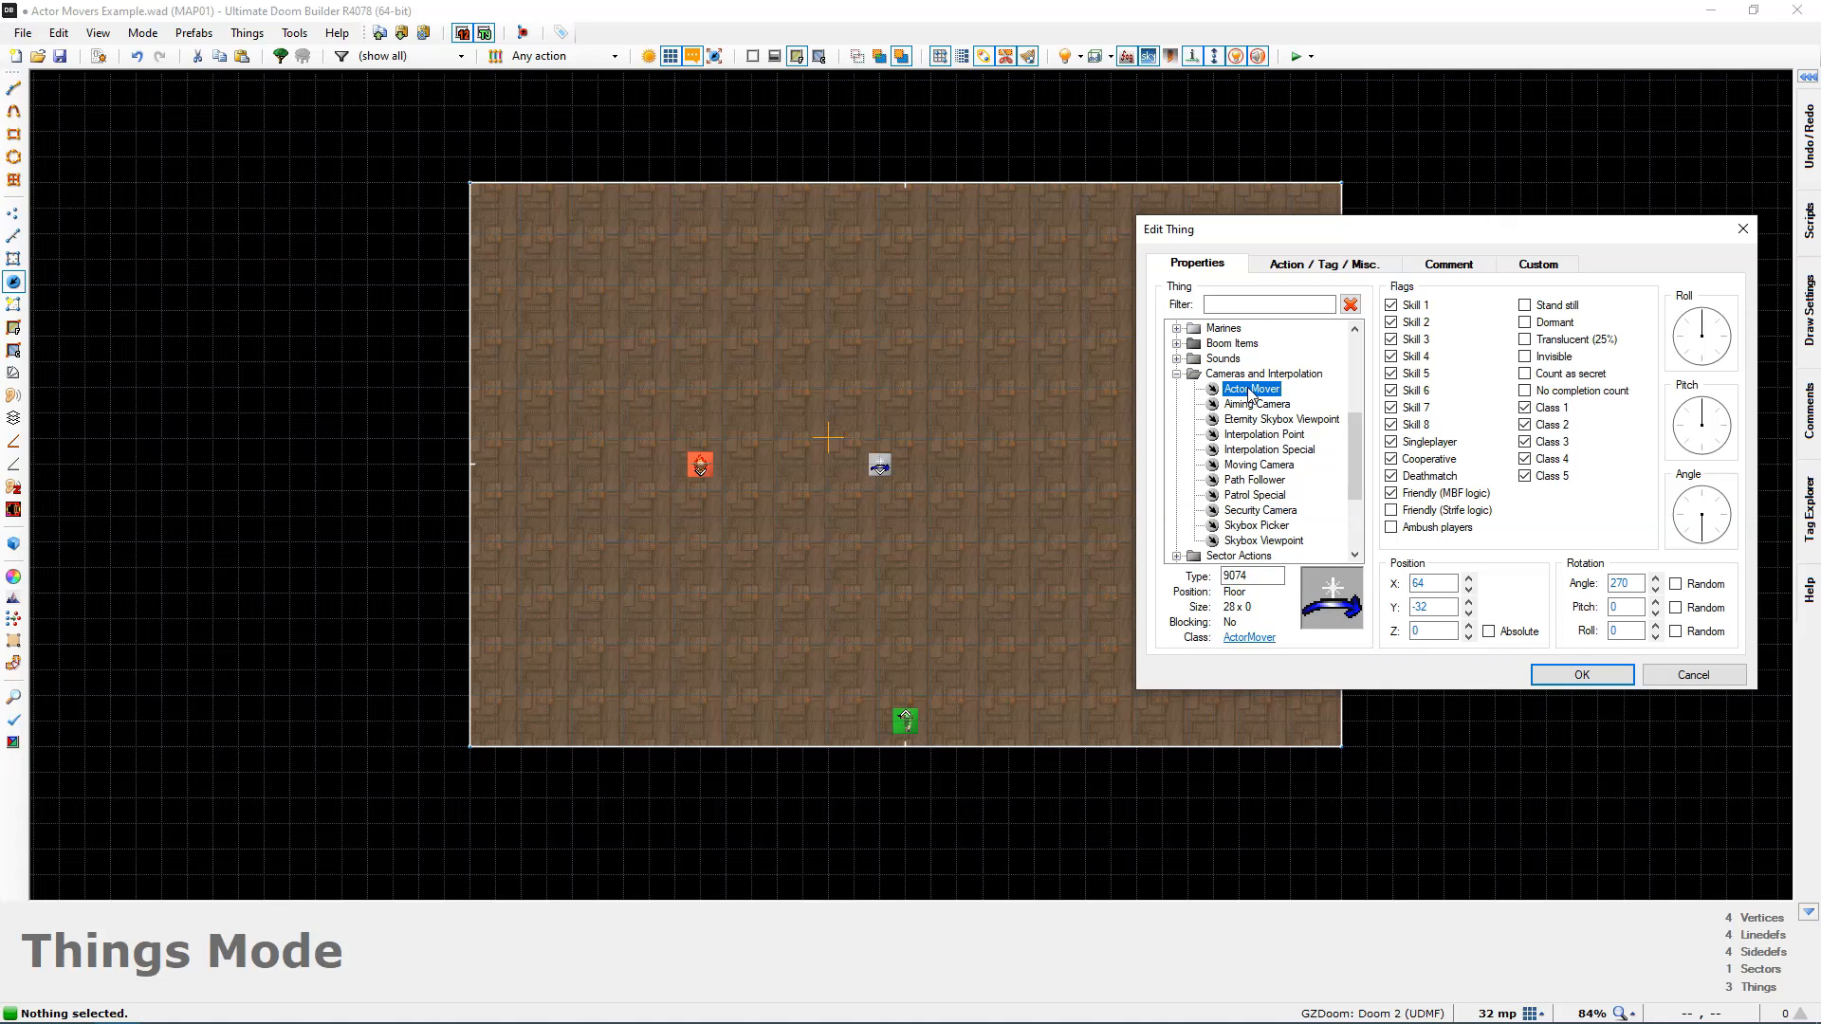
click(1575, 675)
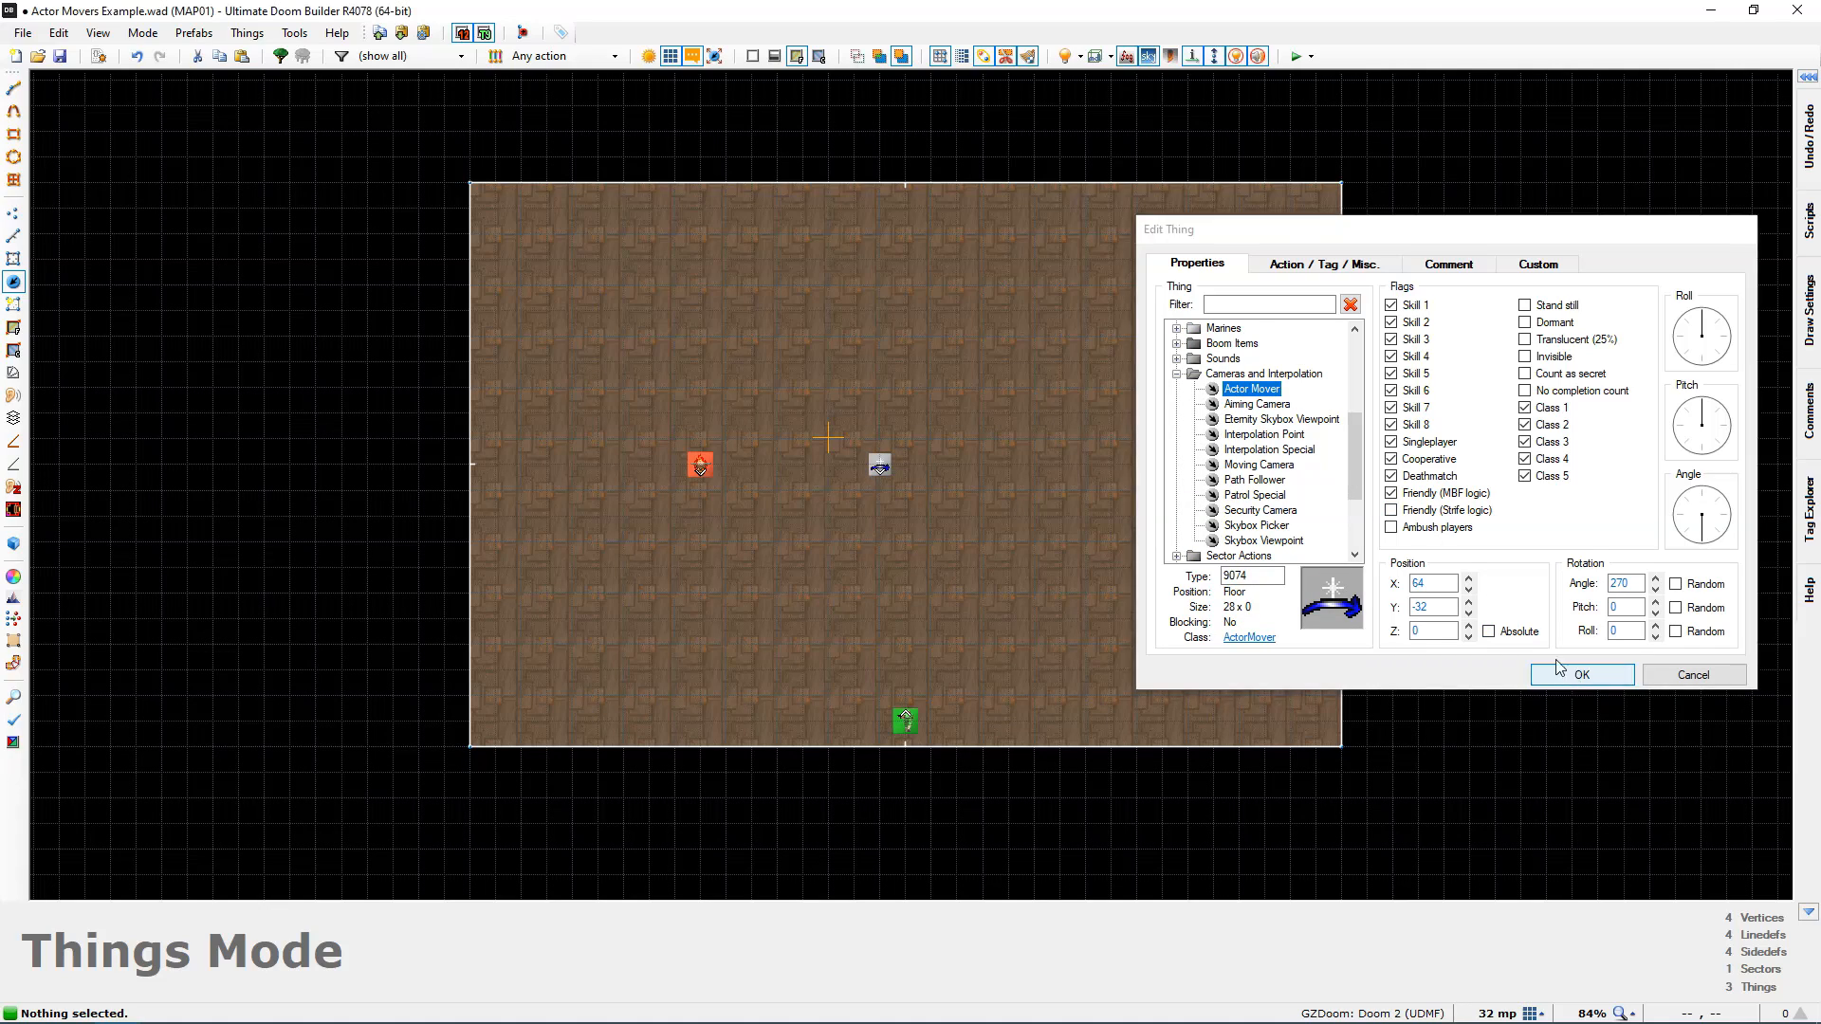
drag(880, 466, 649, 465)
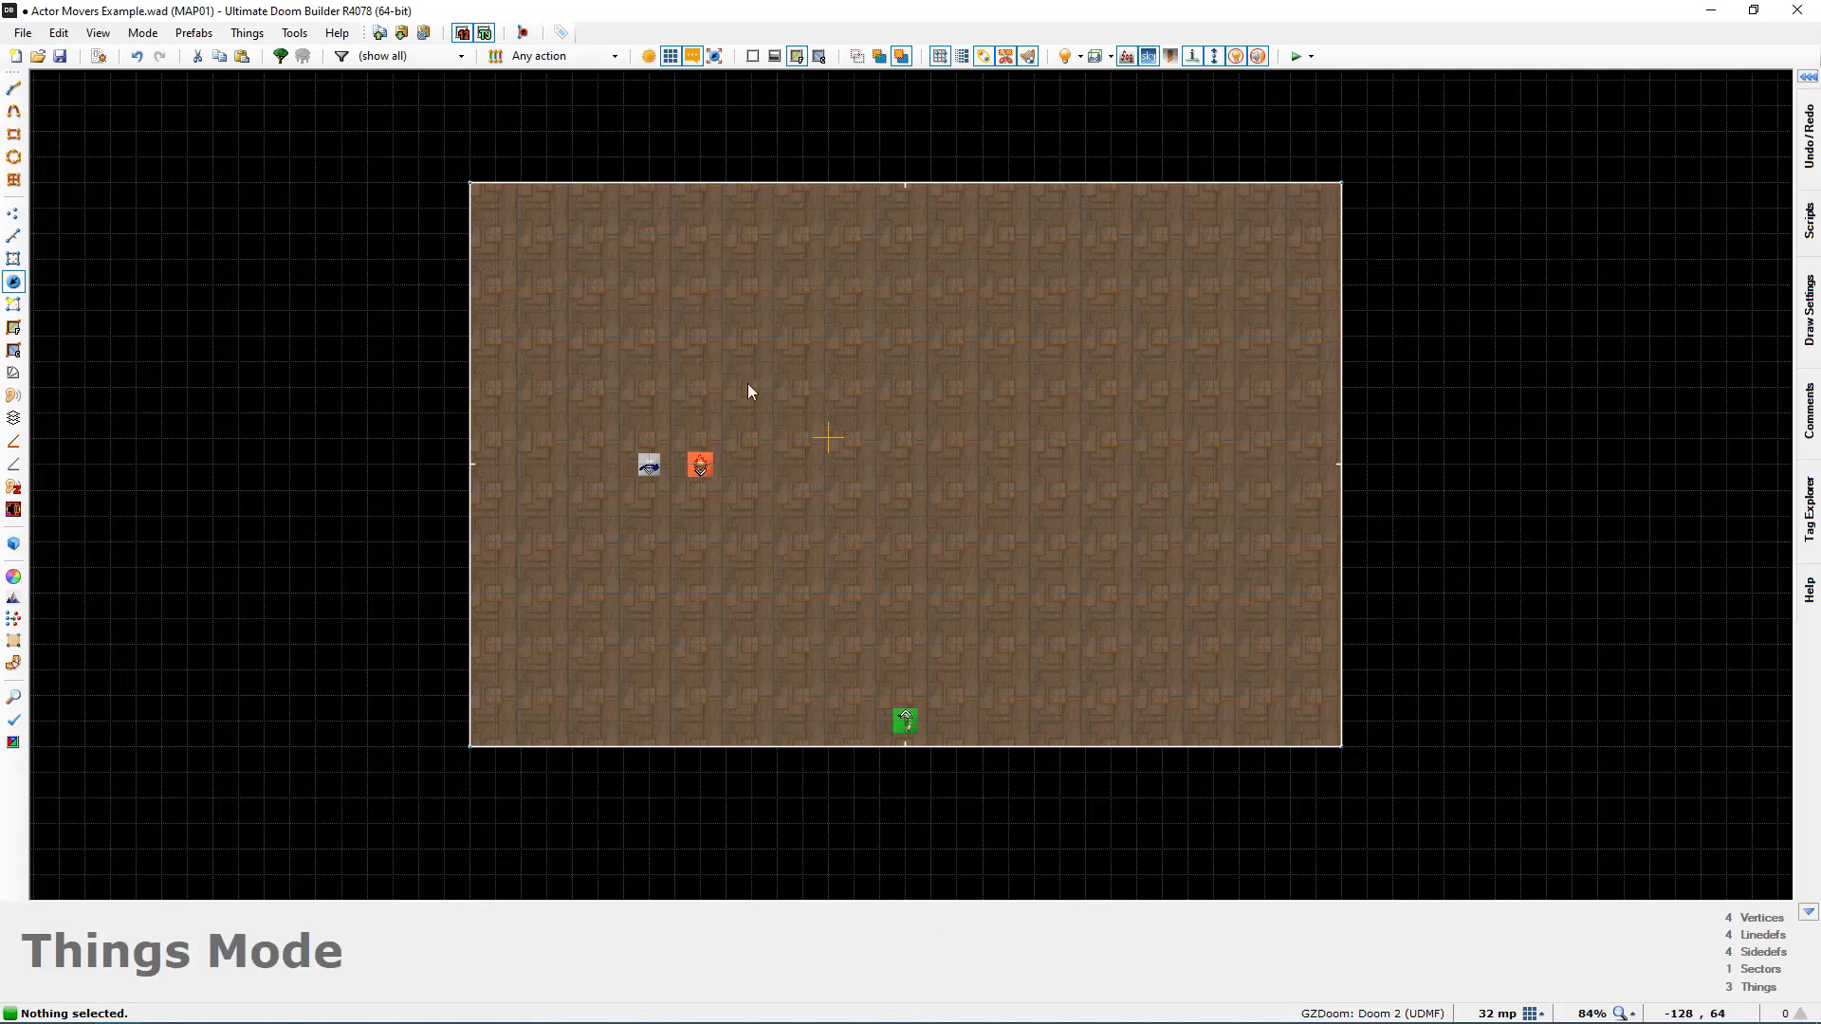
Step: Assign the unused tag 1 to the Lost Soul
scroll(772, 463, up, 4)
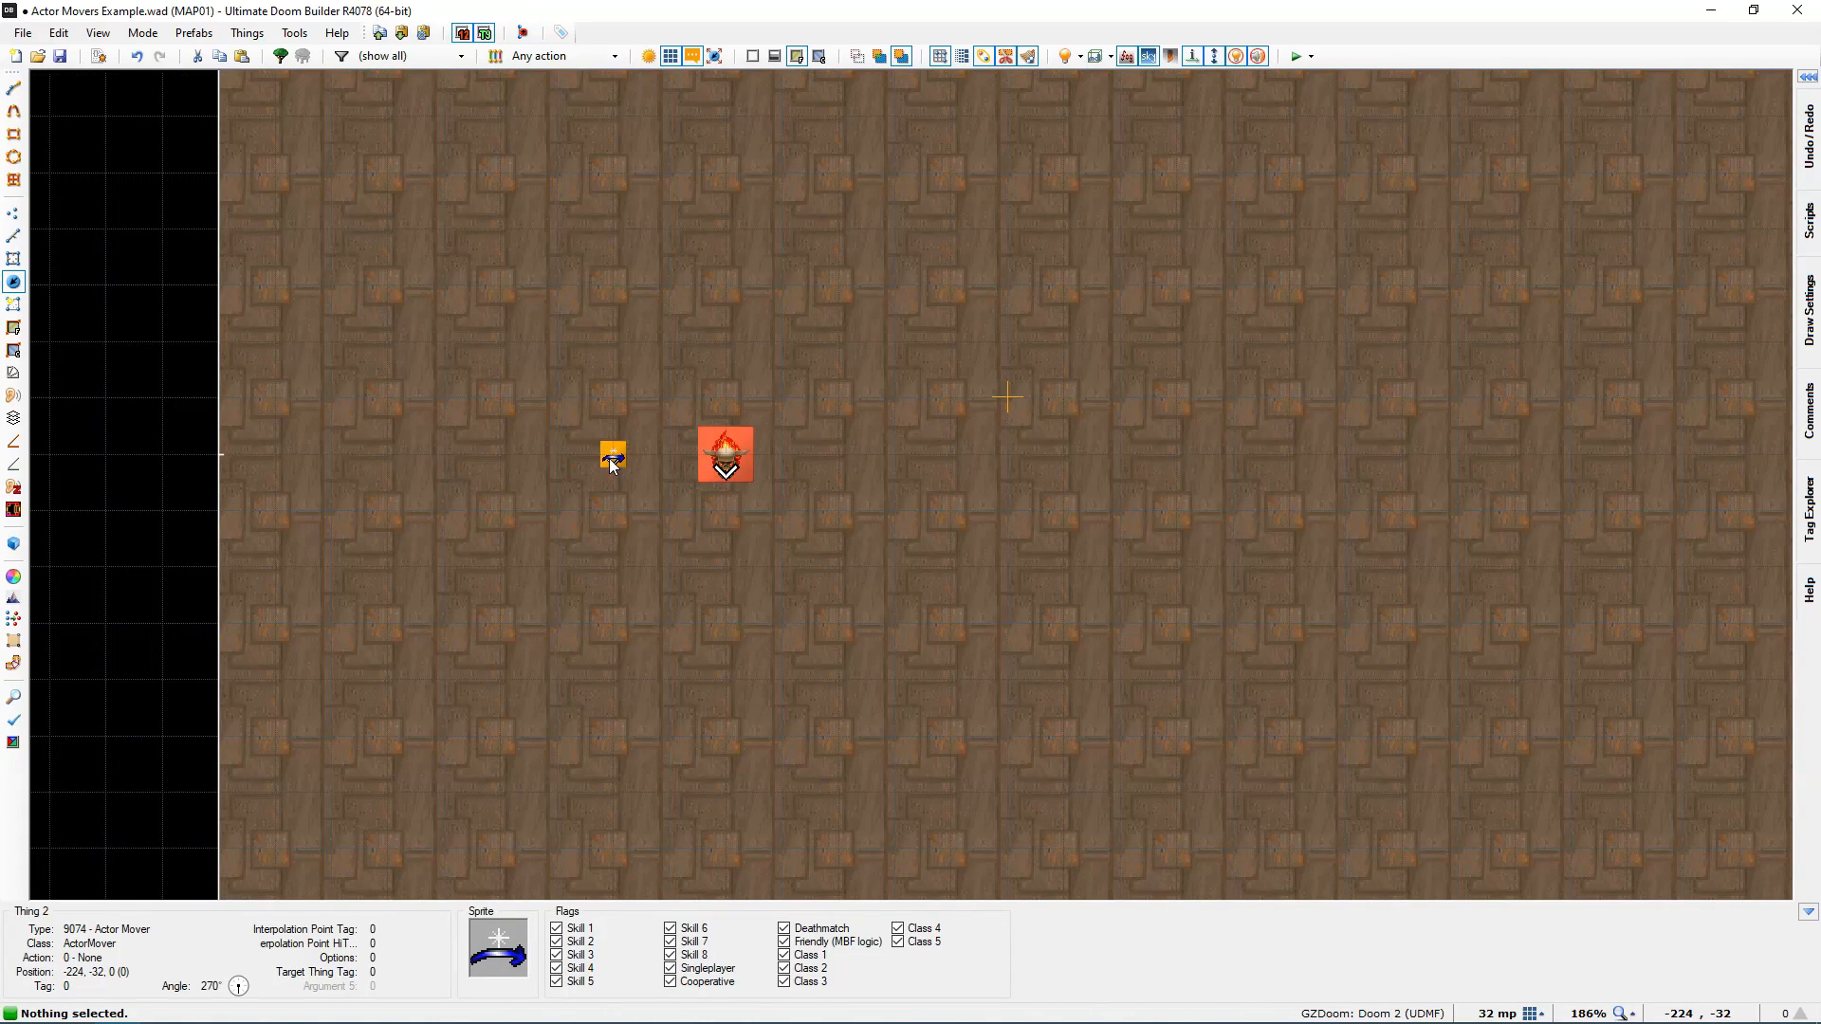
right_click(729, 462)
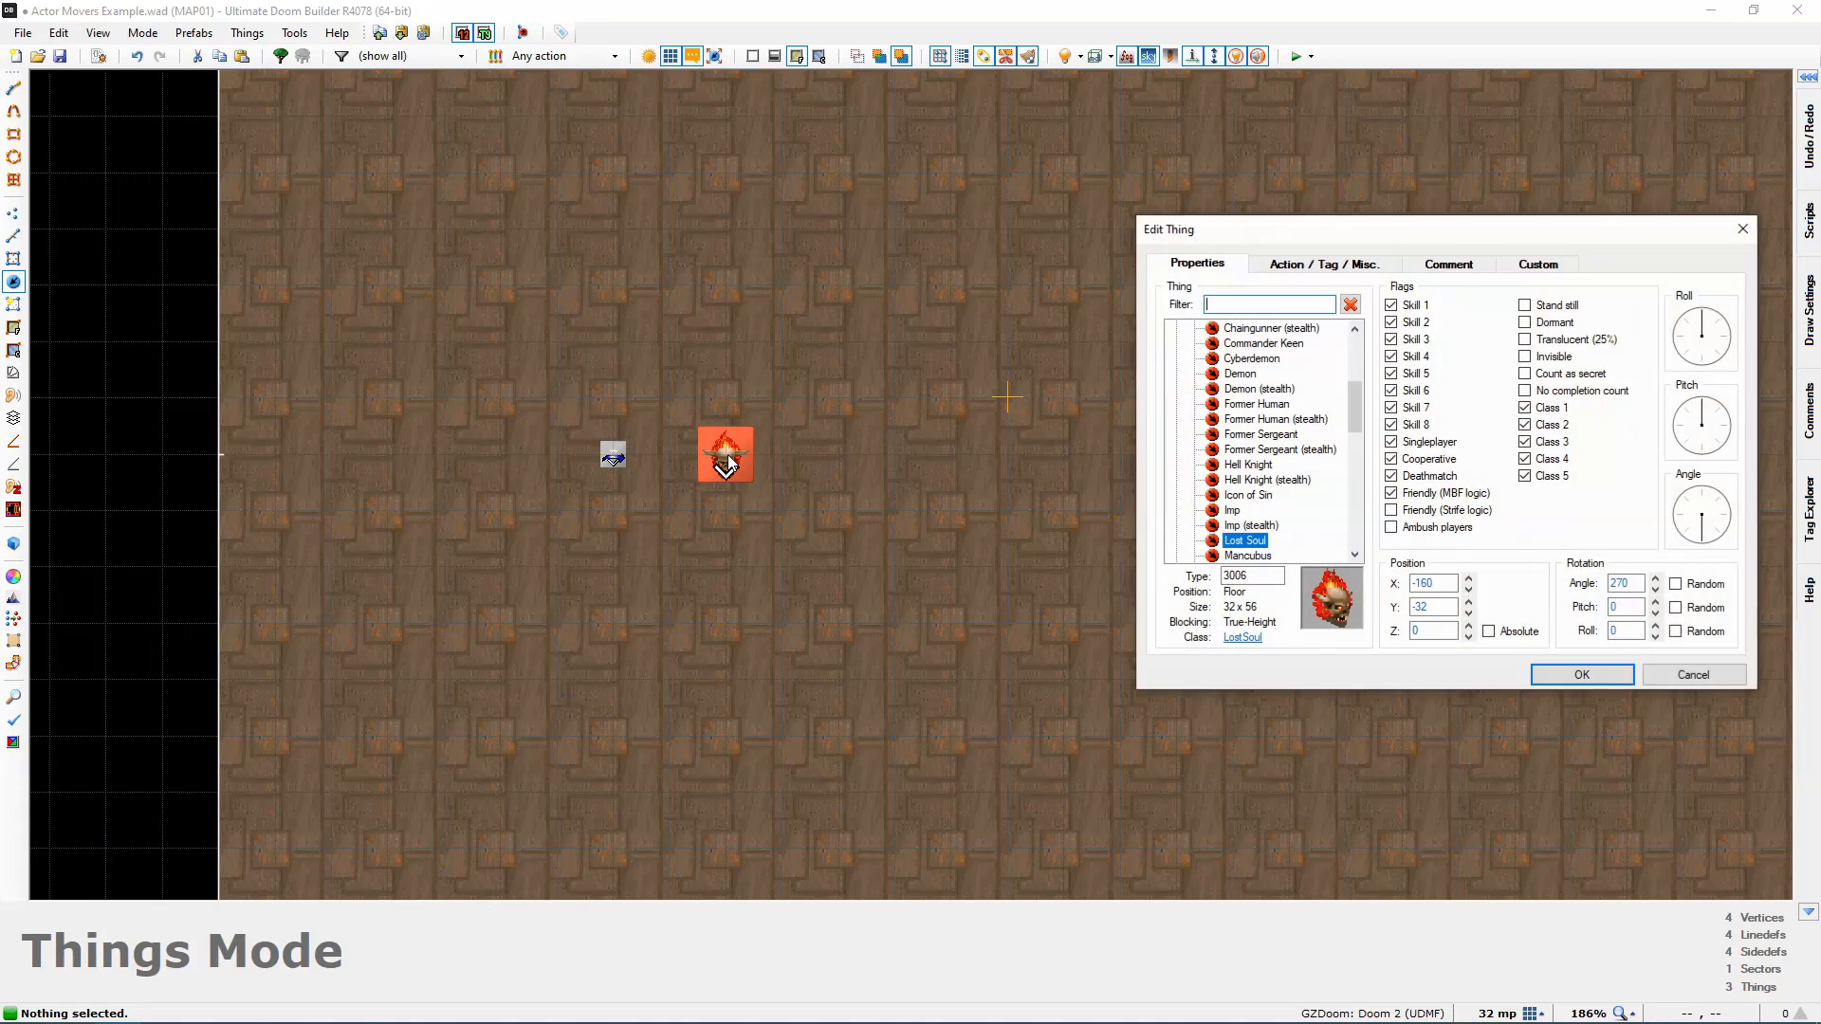
click(1287, 268)
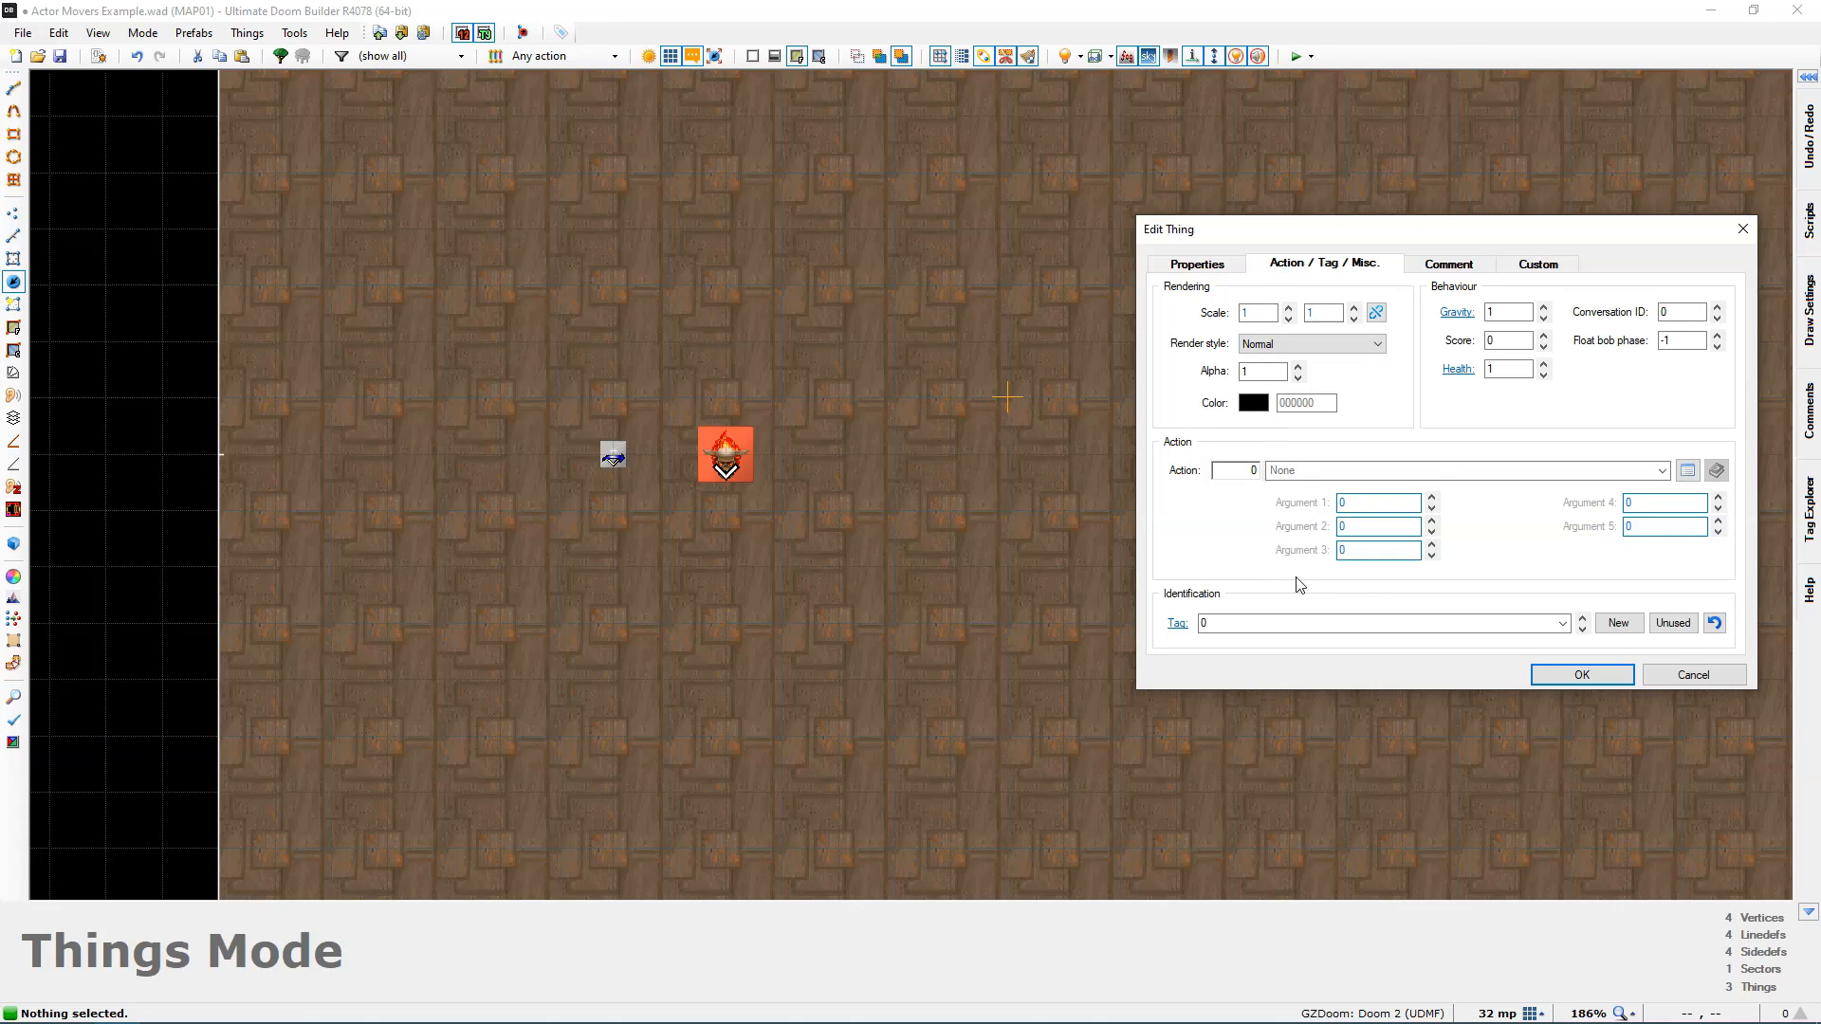
click(1672, 623)
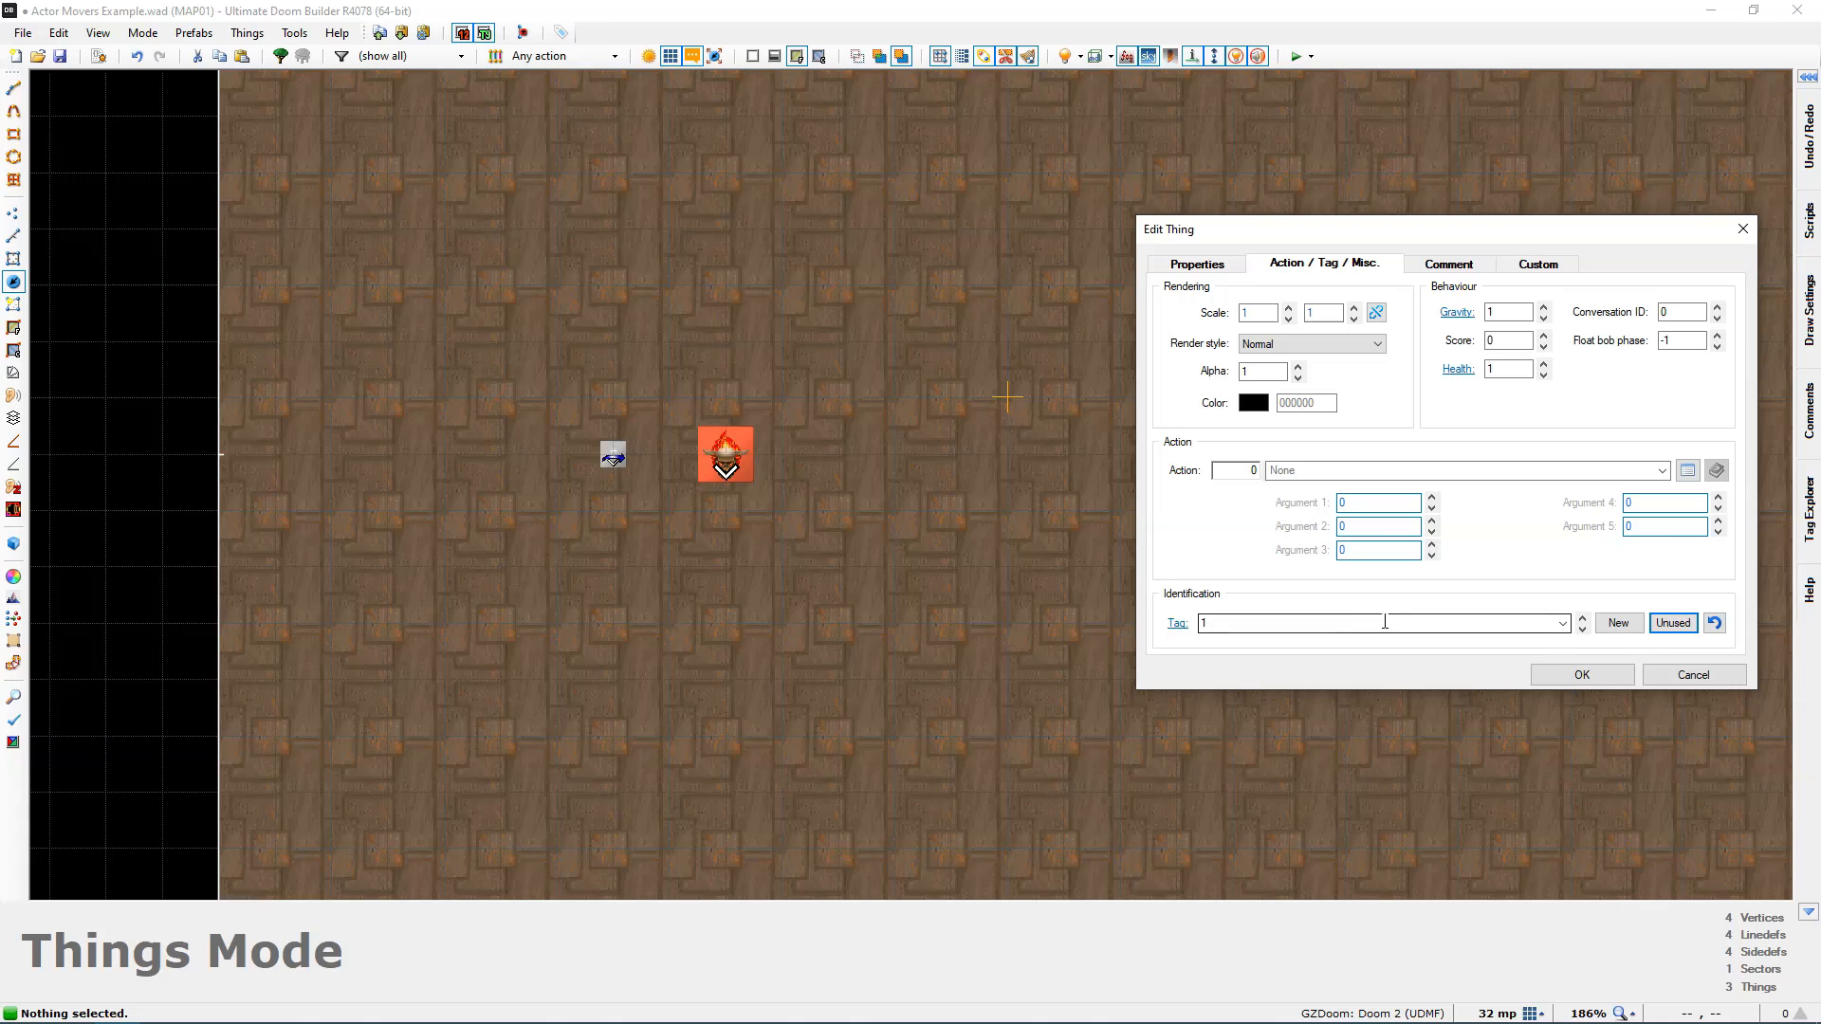
click(1565, 675)
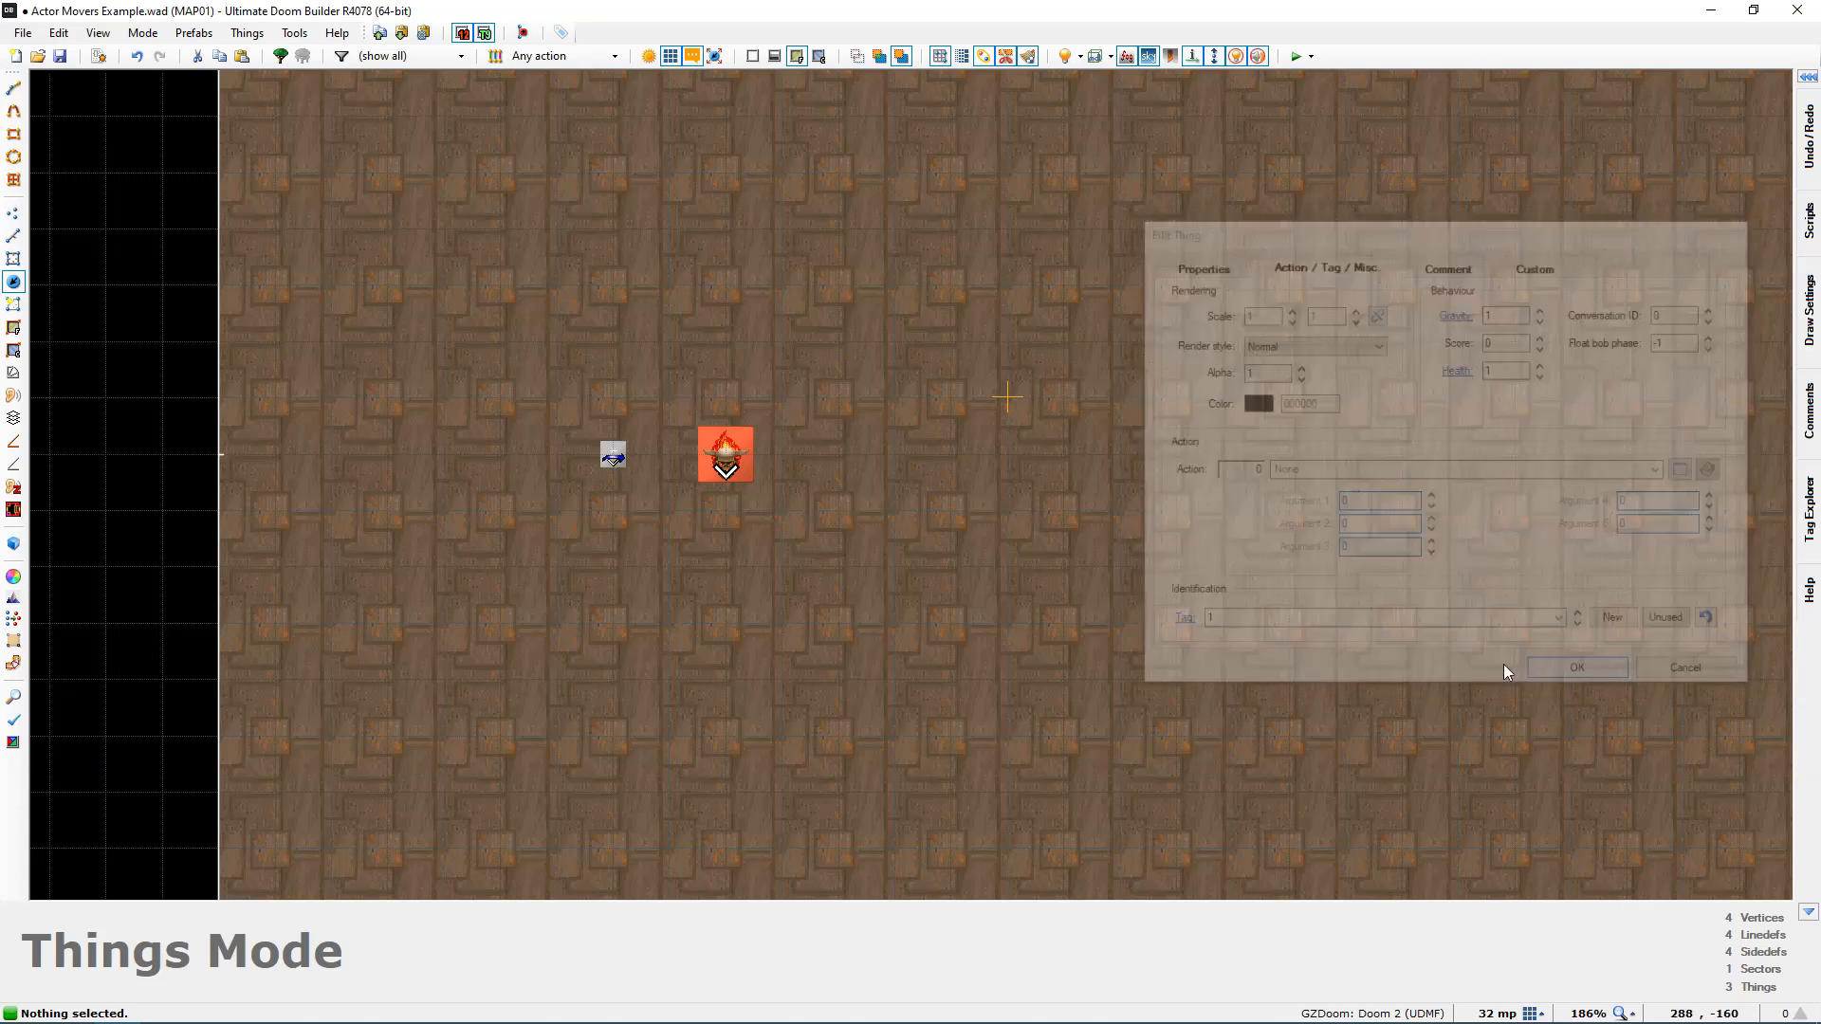
Step: Assign the unused tag 2 to the Actor Mover
double_click(614, 459)
click(1673, 623)
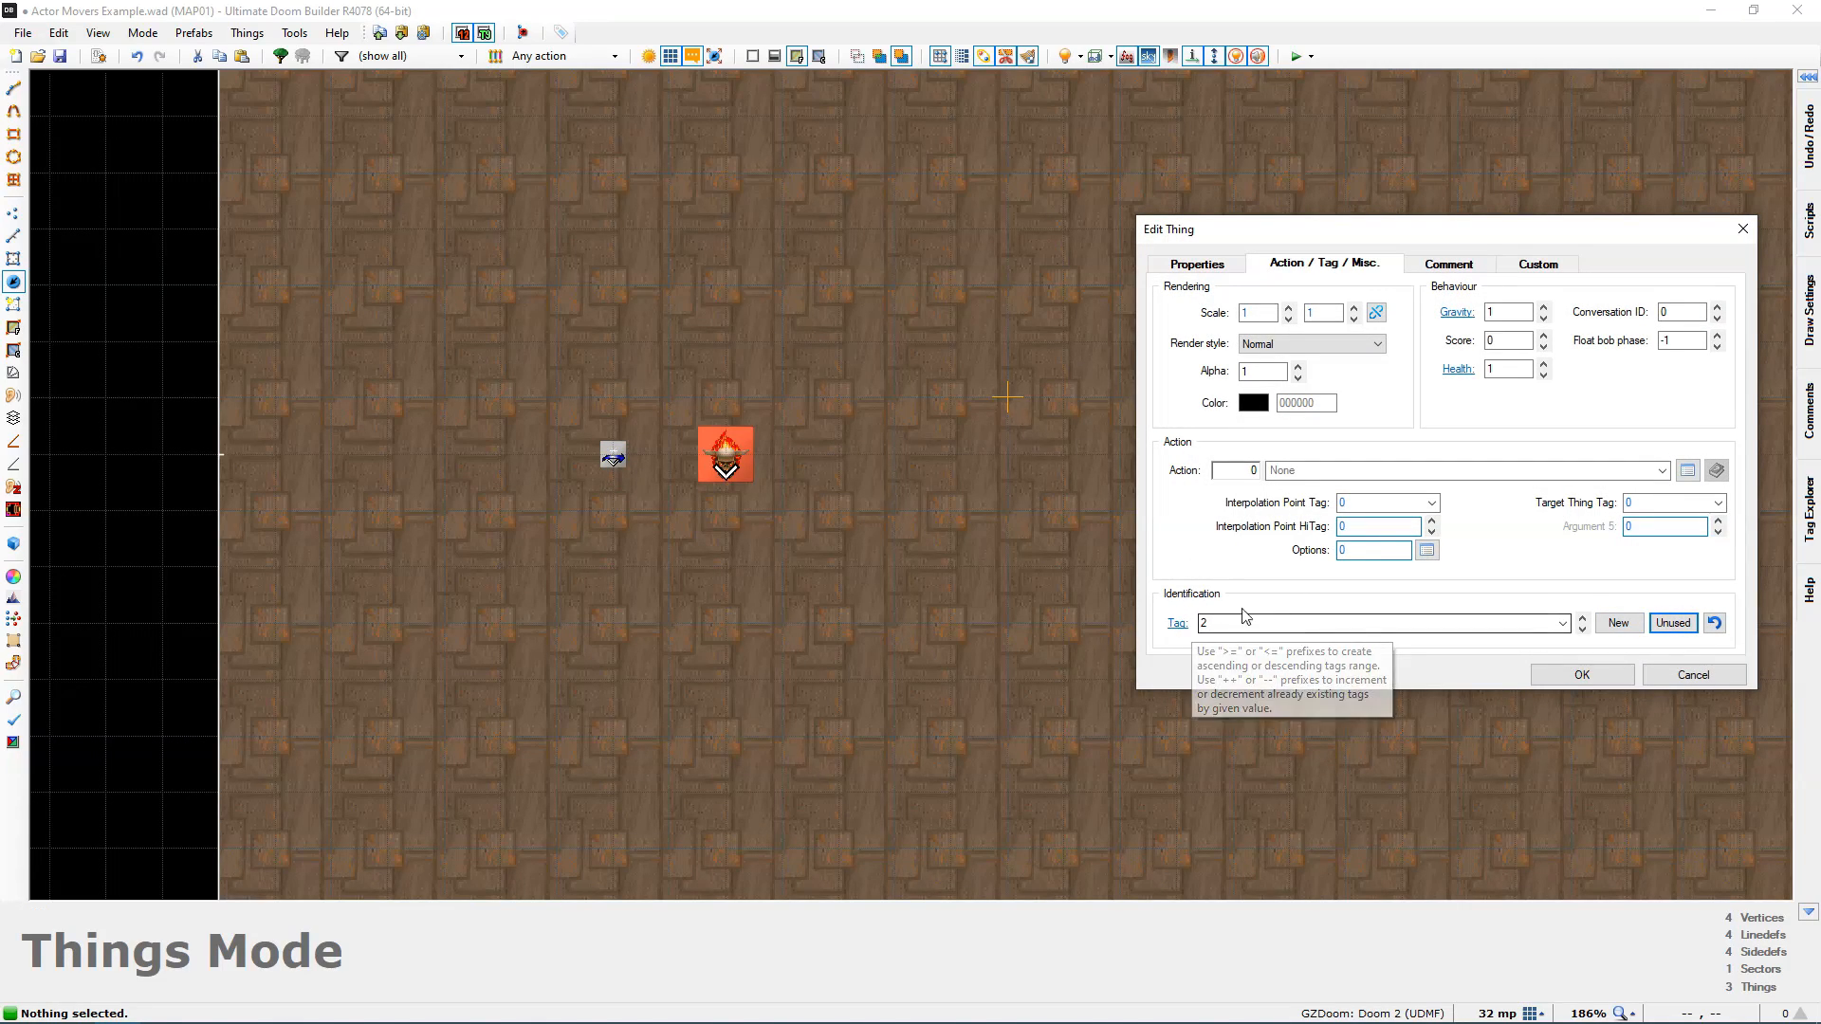
click(1566, 674)
Step: Add an Interpolation Point east of the Lost Soul and place it in the same row at -64, -32
scroll(1212, 593, down, 2)
middle_drag(1212, 592, 1059, 579)
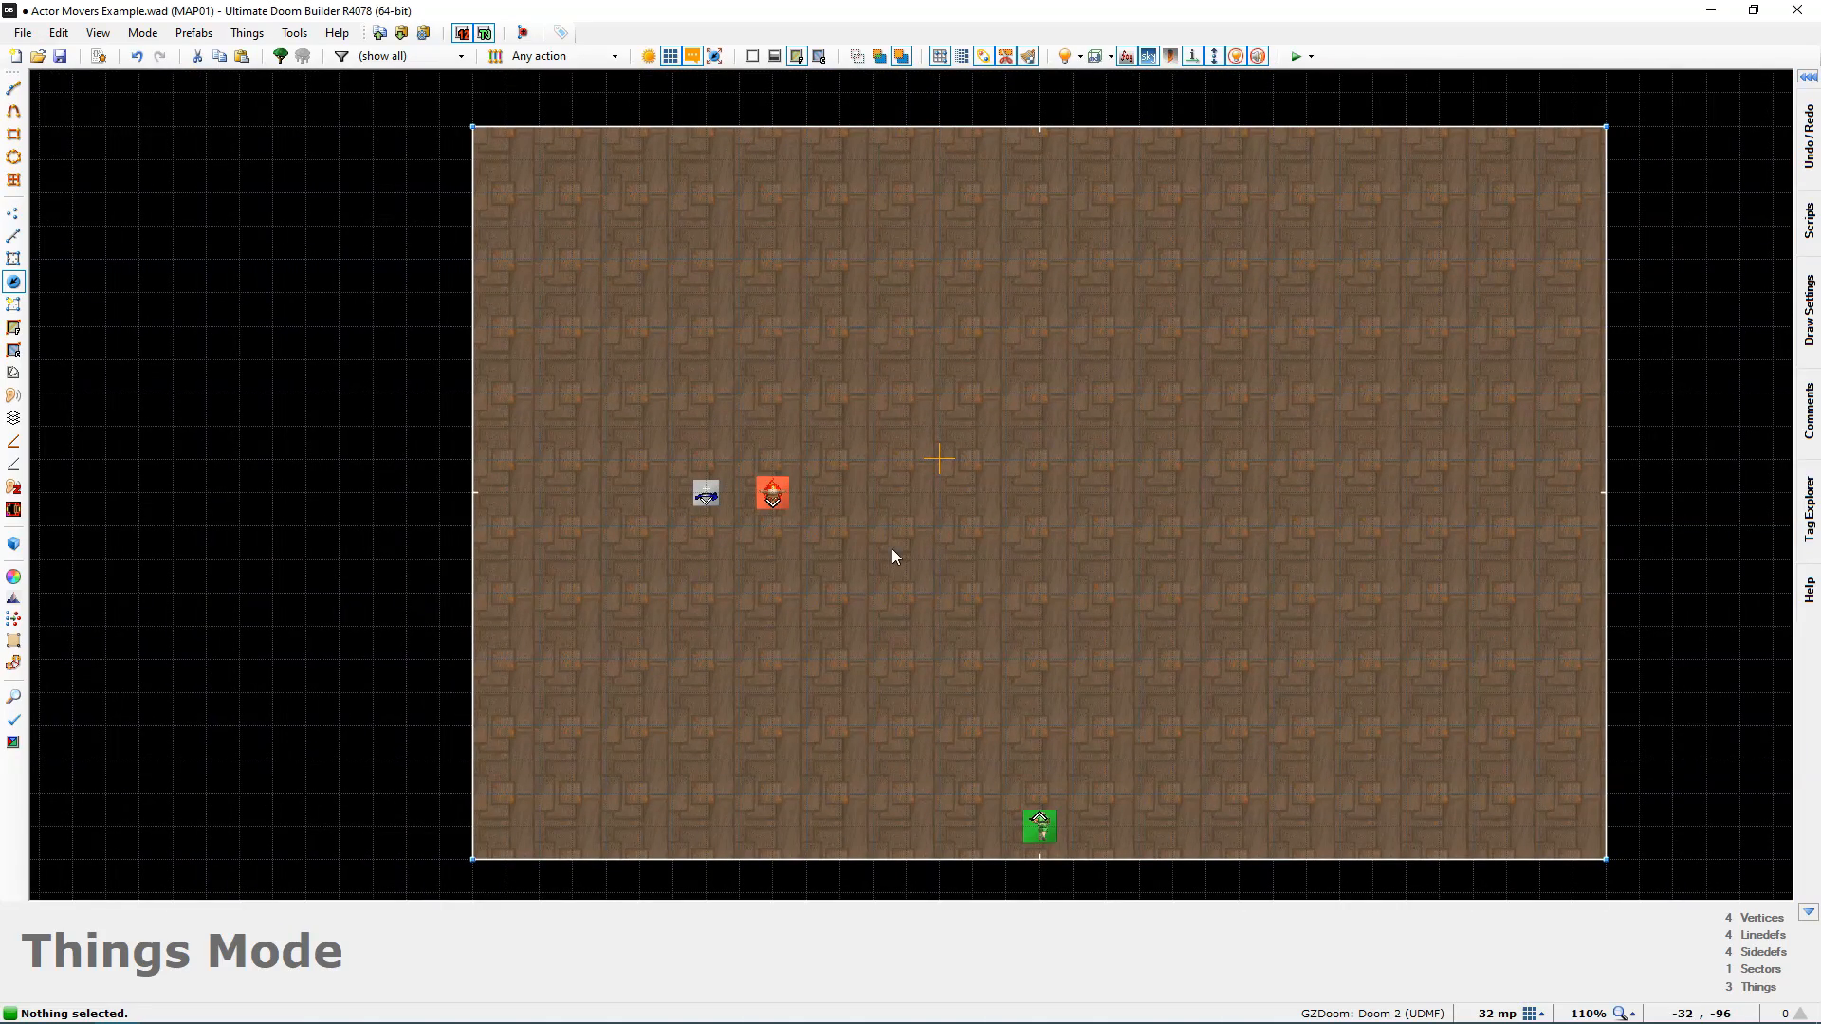
scroll(788, 497, up, 2)
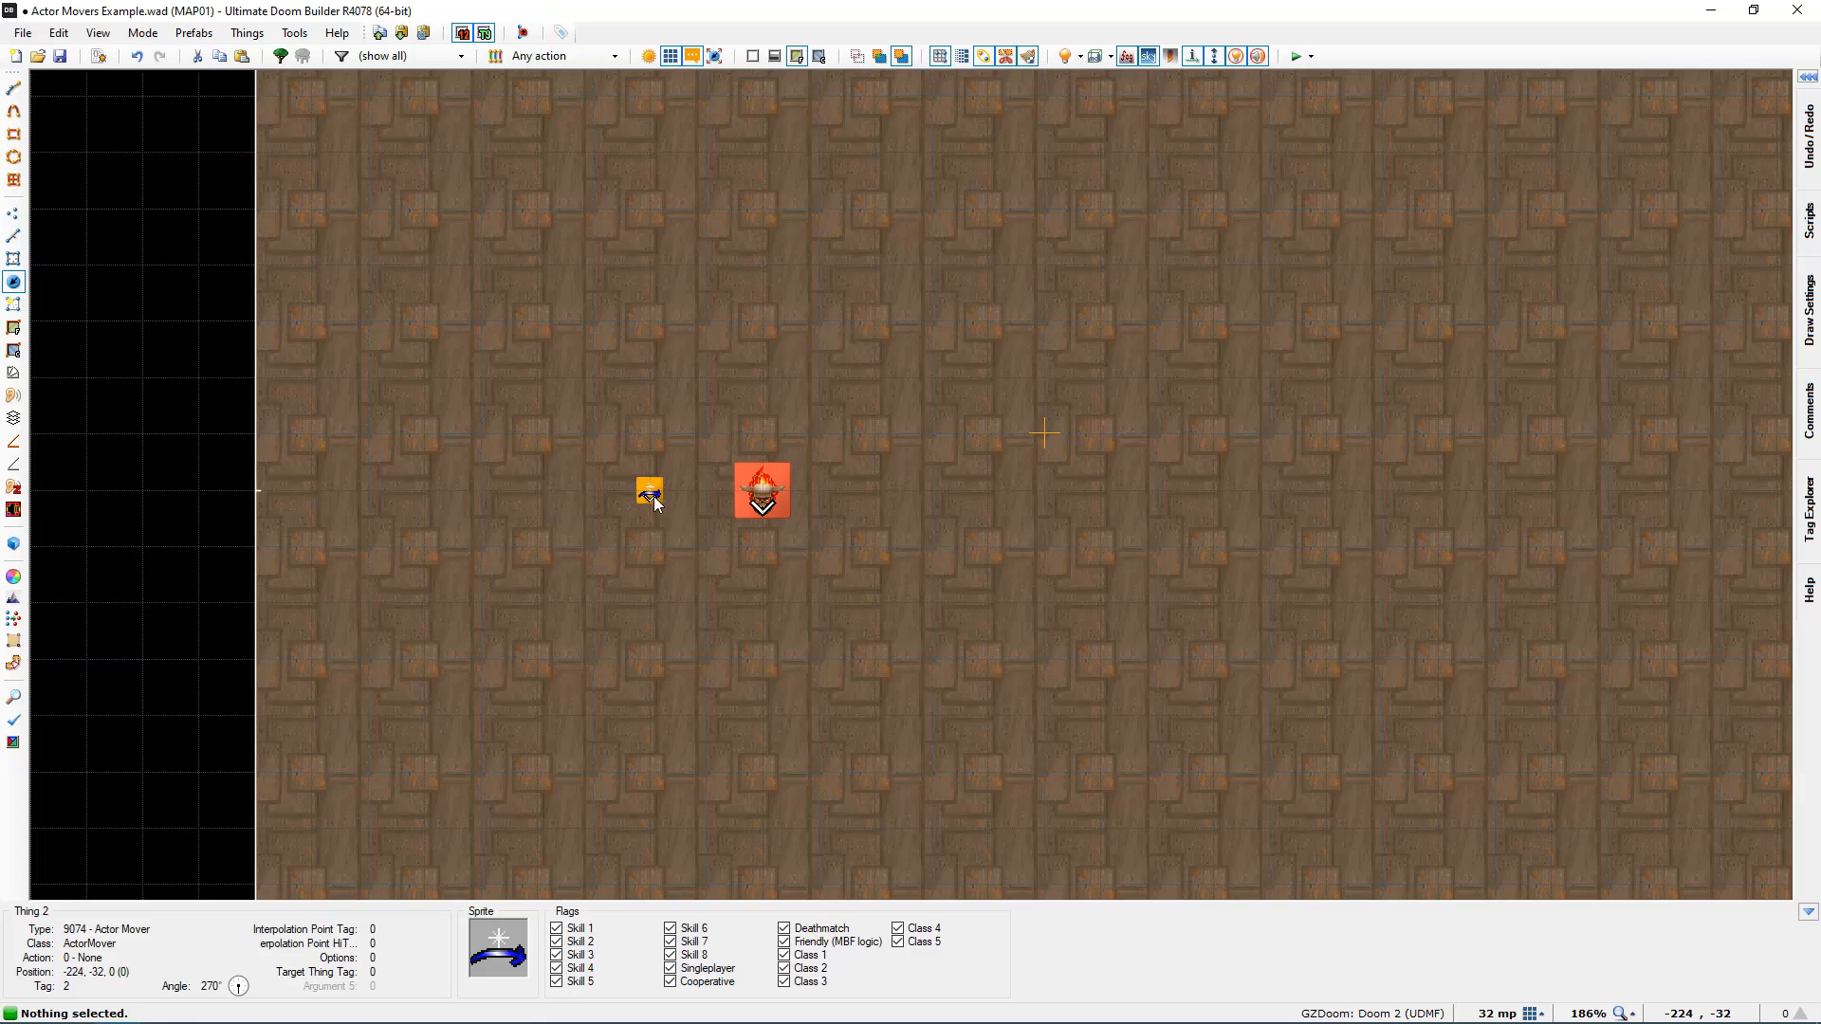
scroll(652, 493, down, 3)
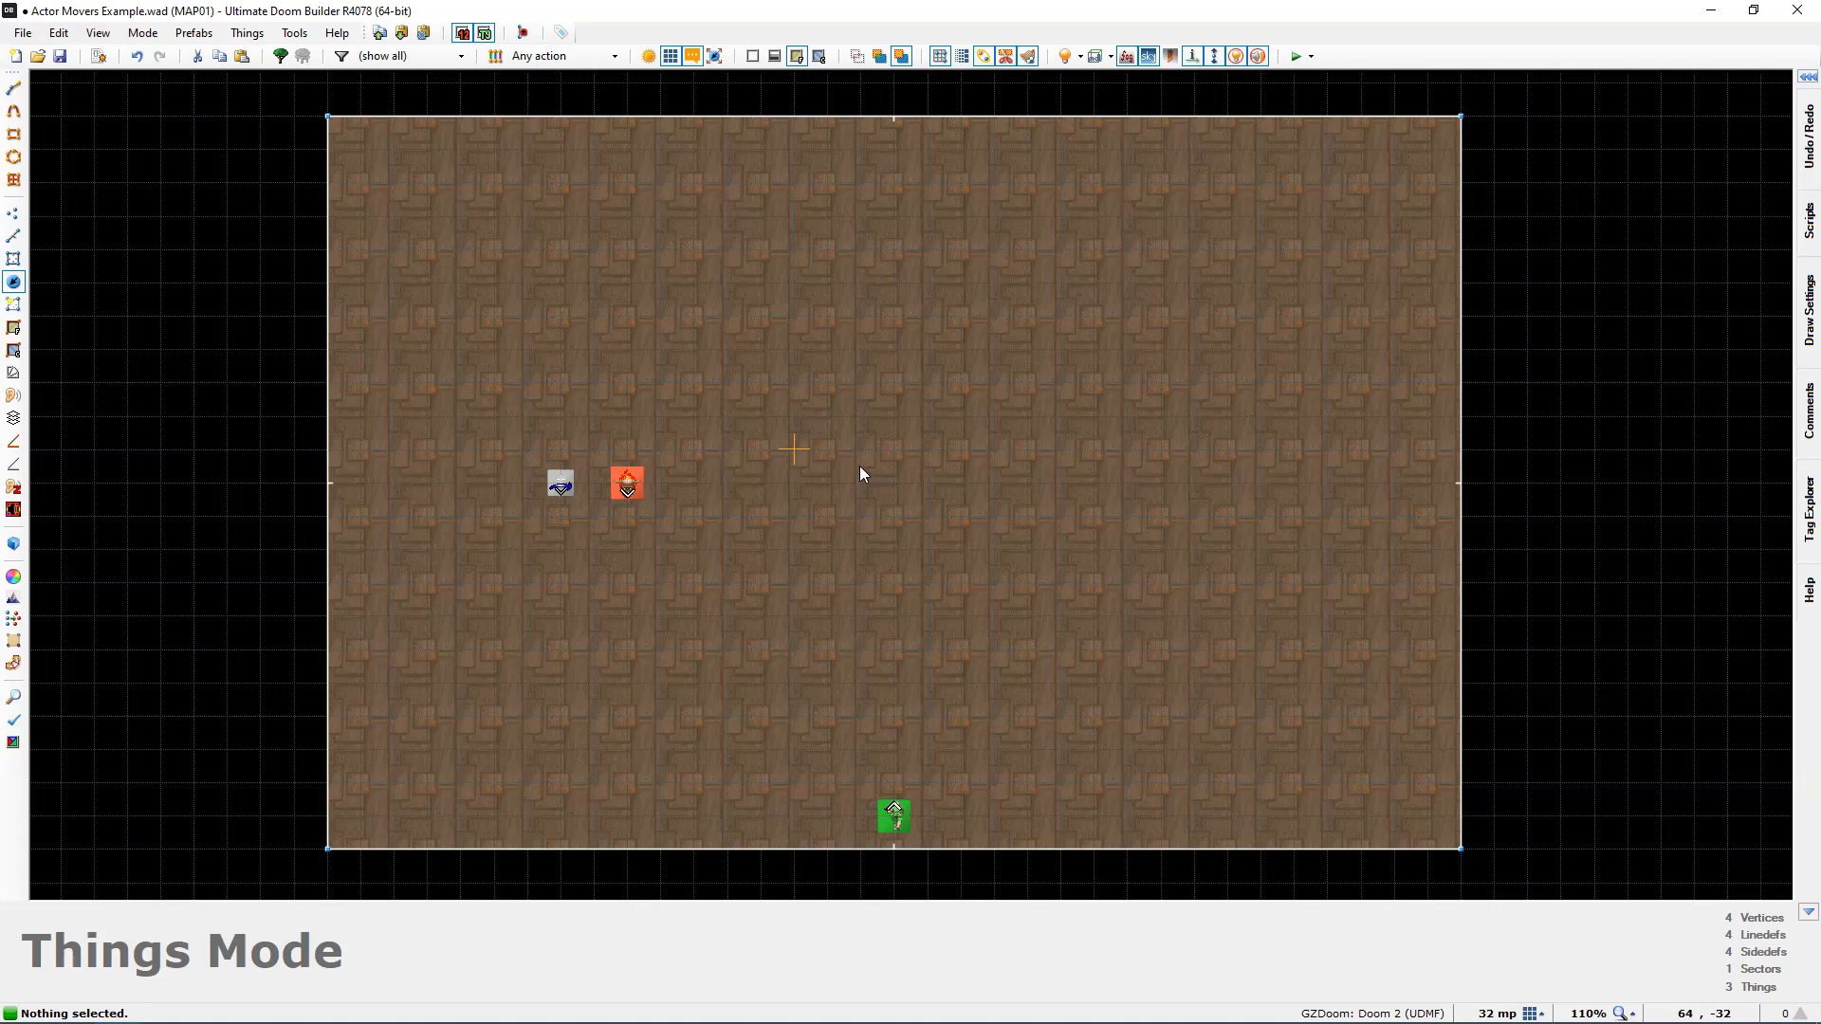
double_click(742, 389)
scroll(1271, 460, down, 2)
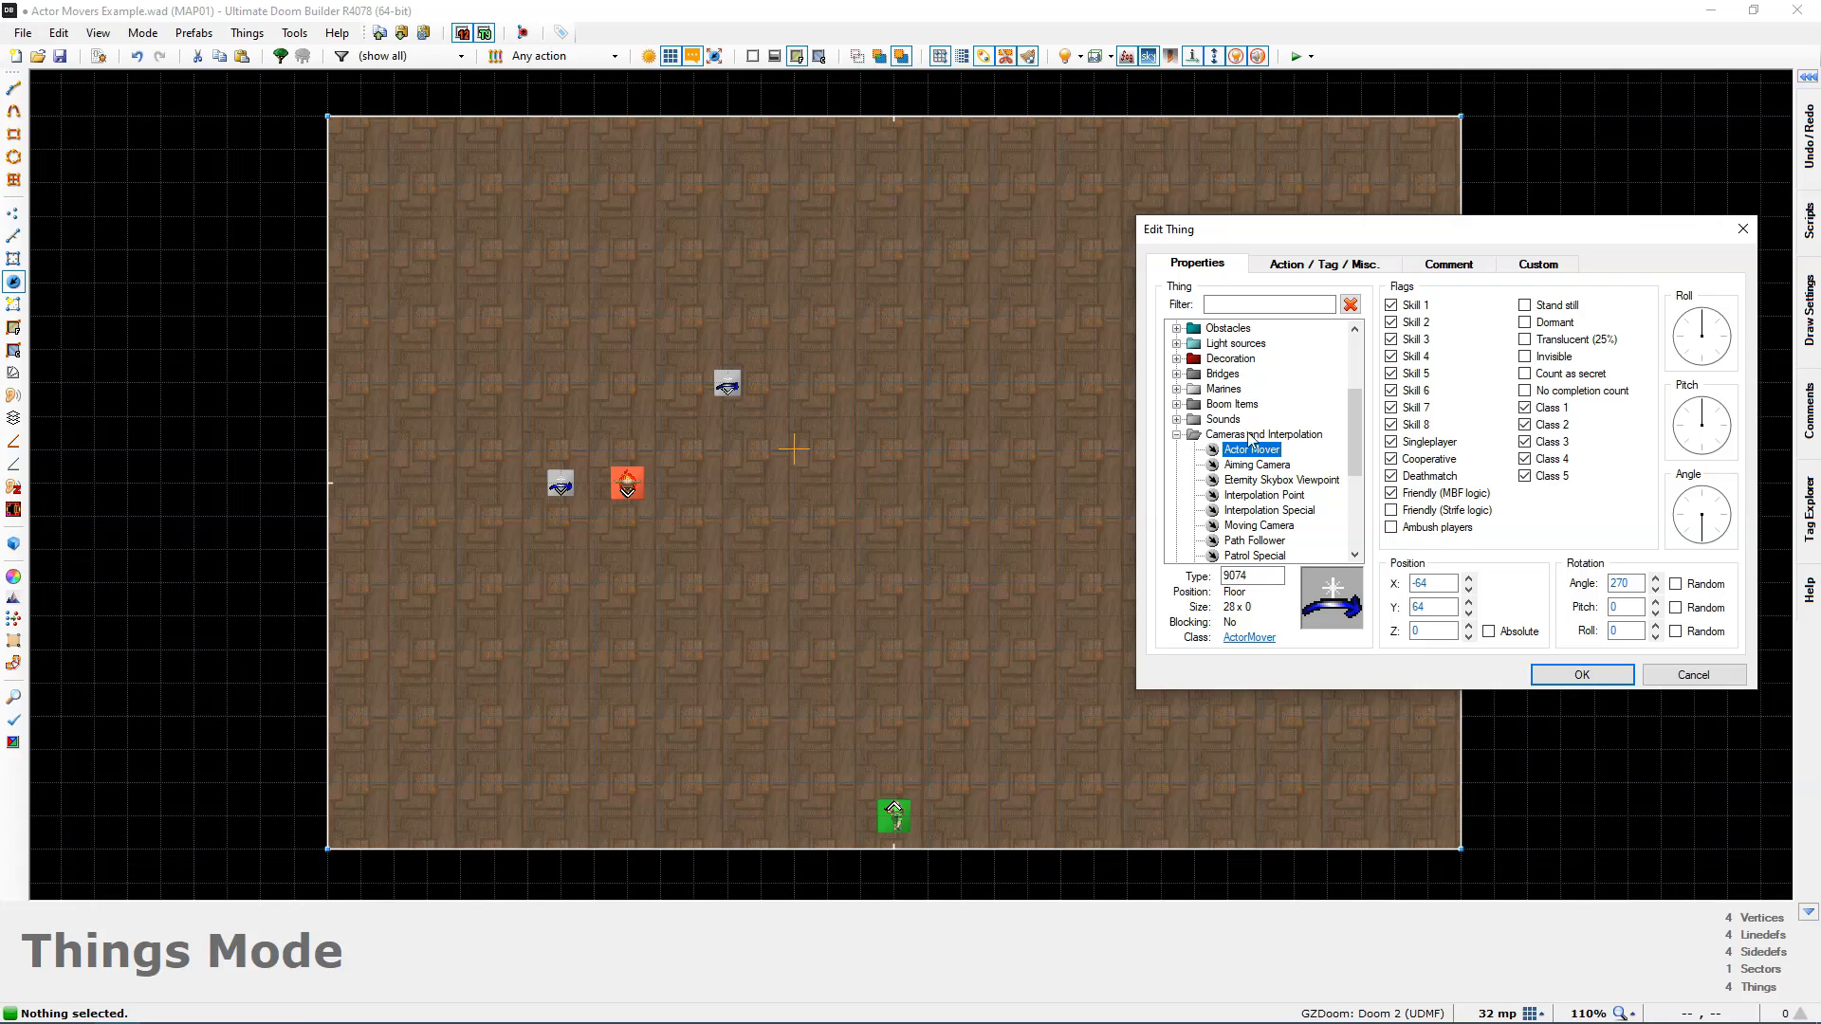
scroll(1268, 446, down, 1)
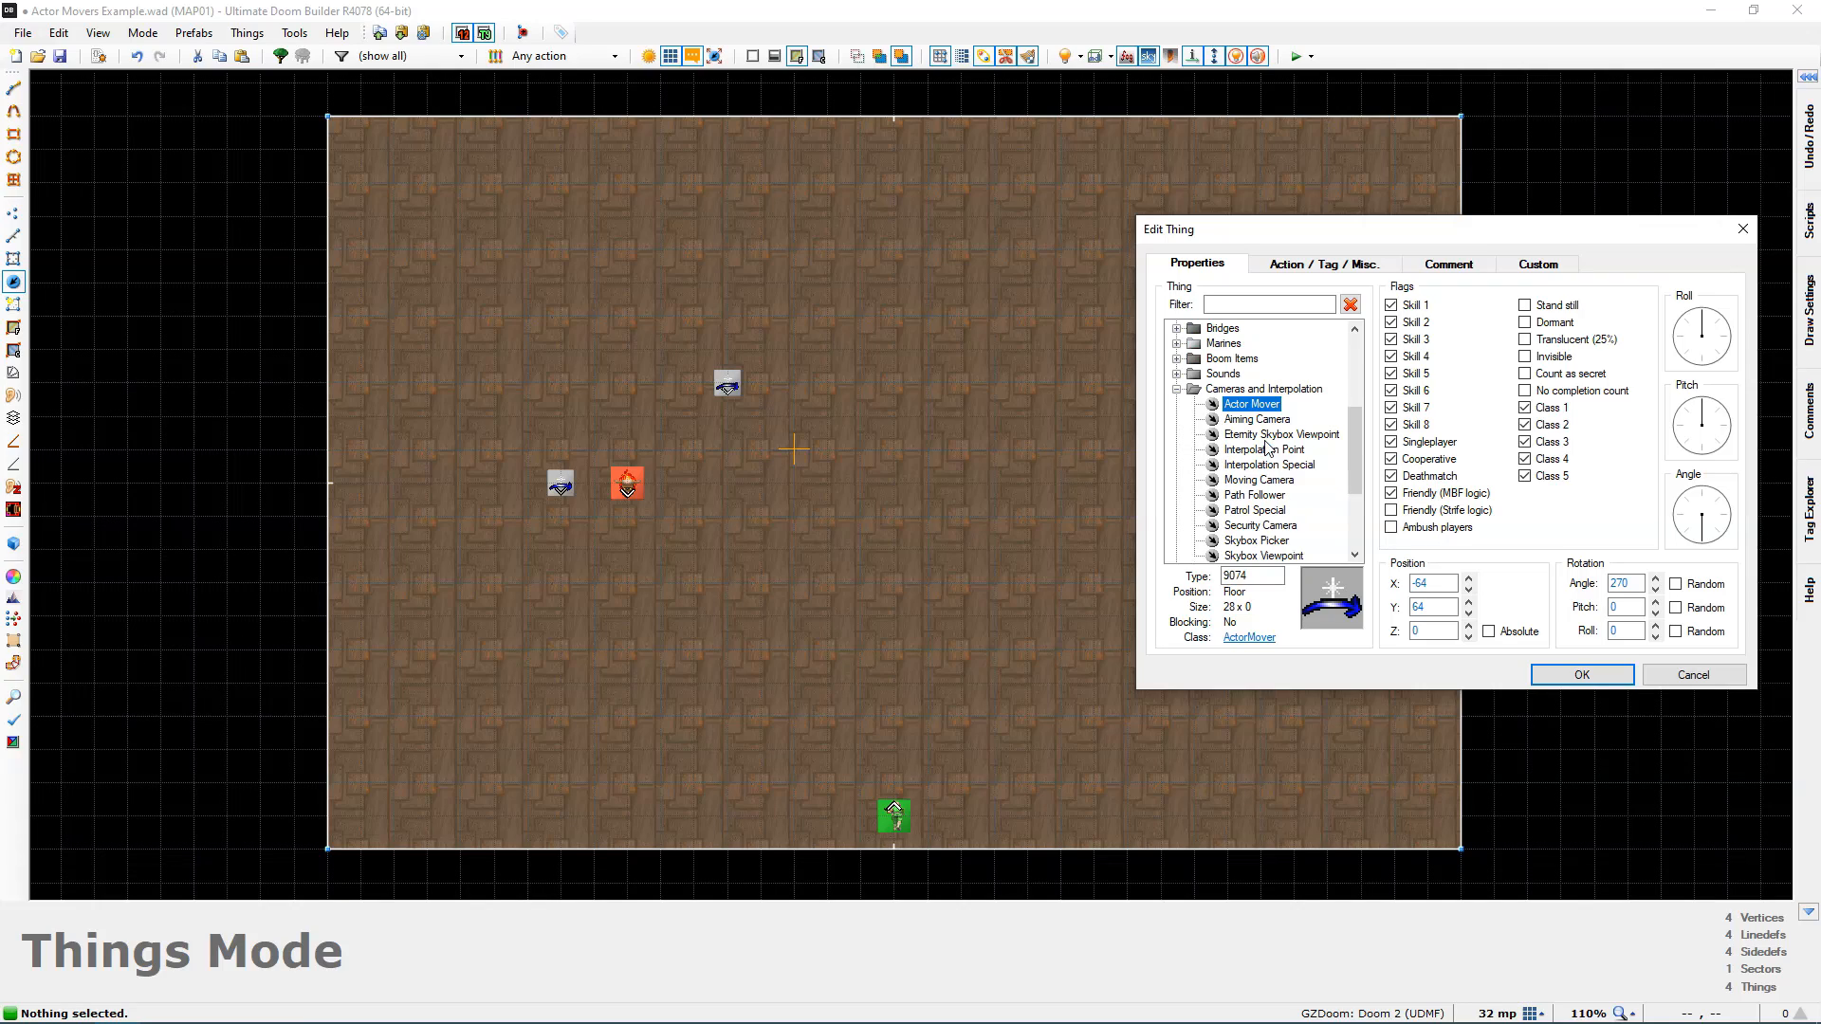
click(1270, 449)
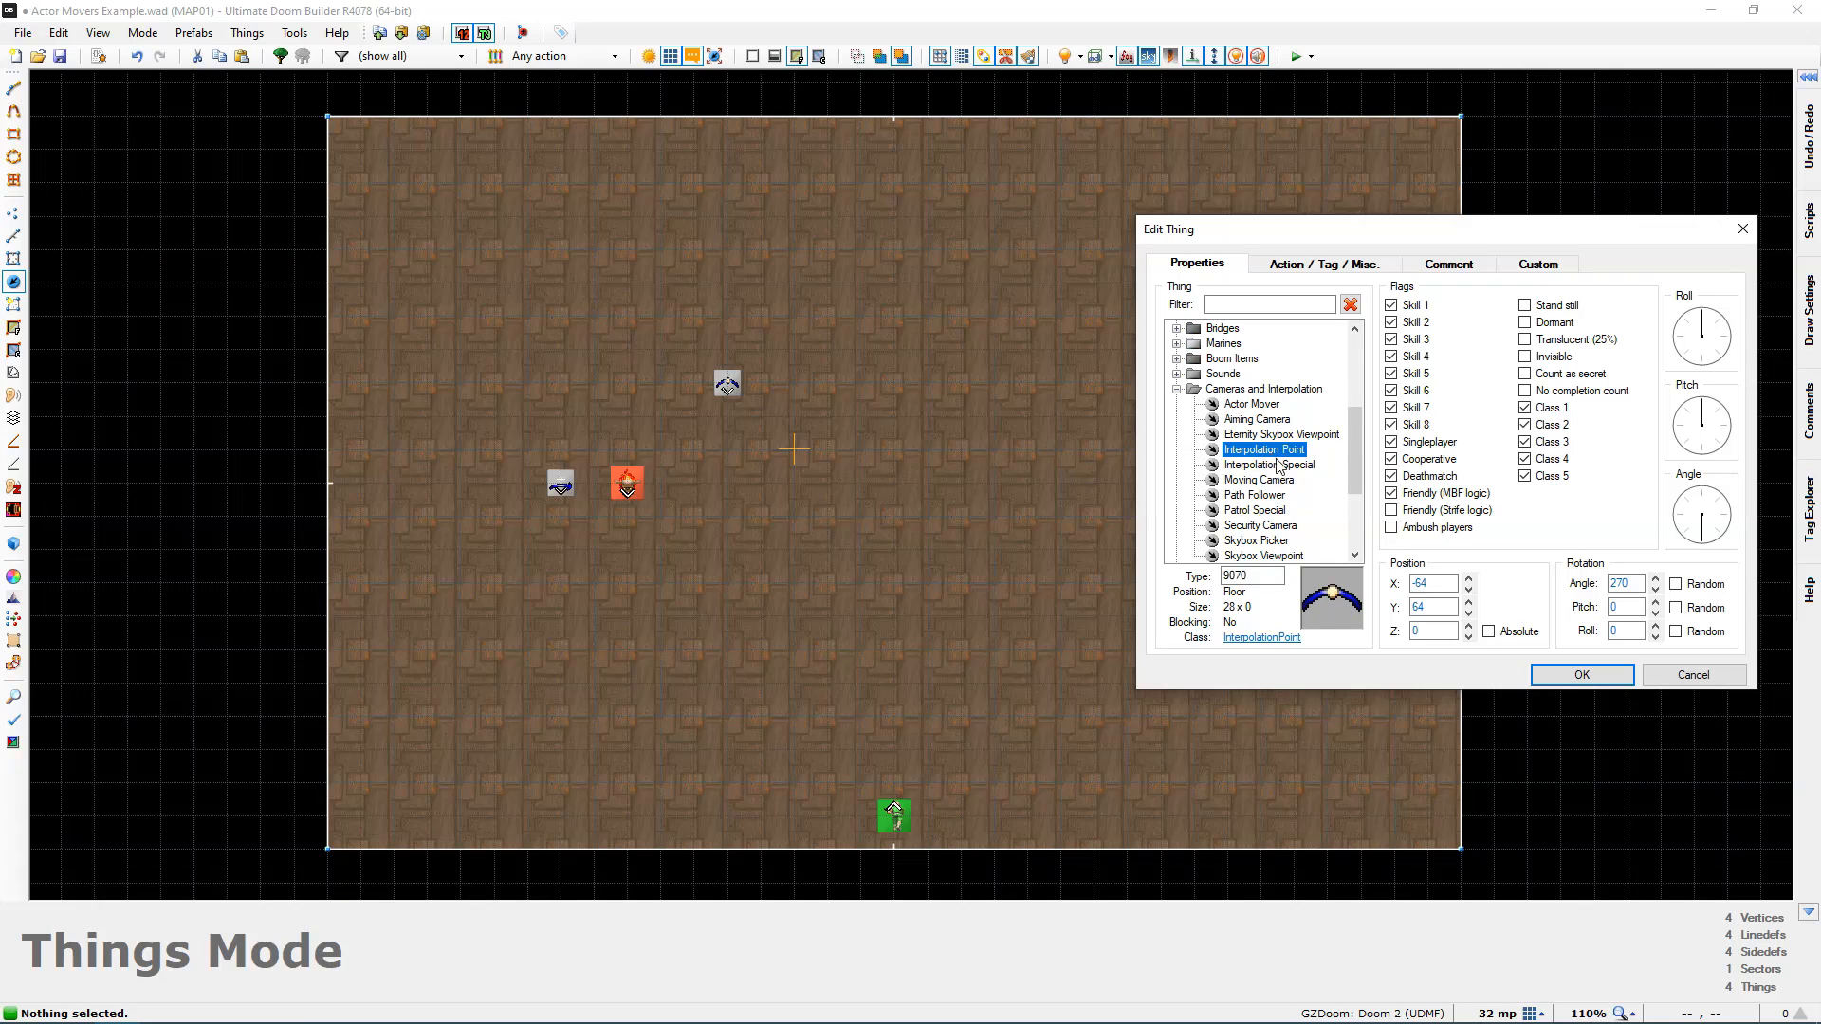
click(1582, 675)
drag(740, 394, 738, 362)
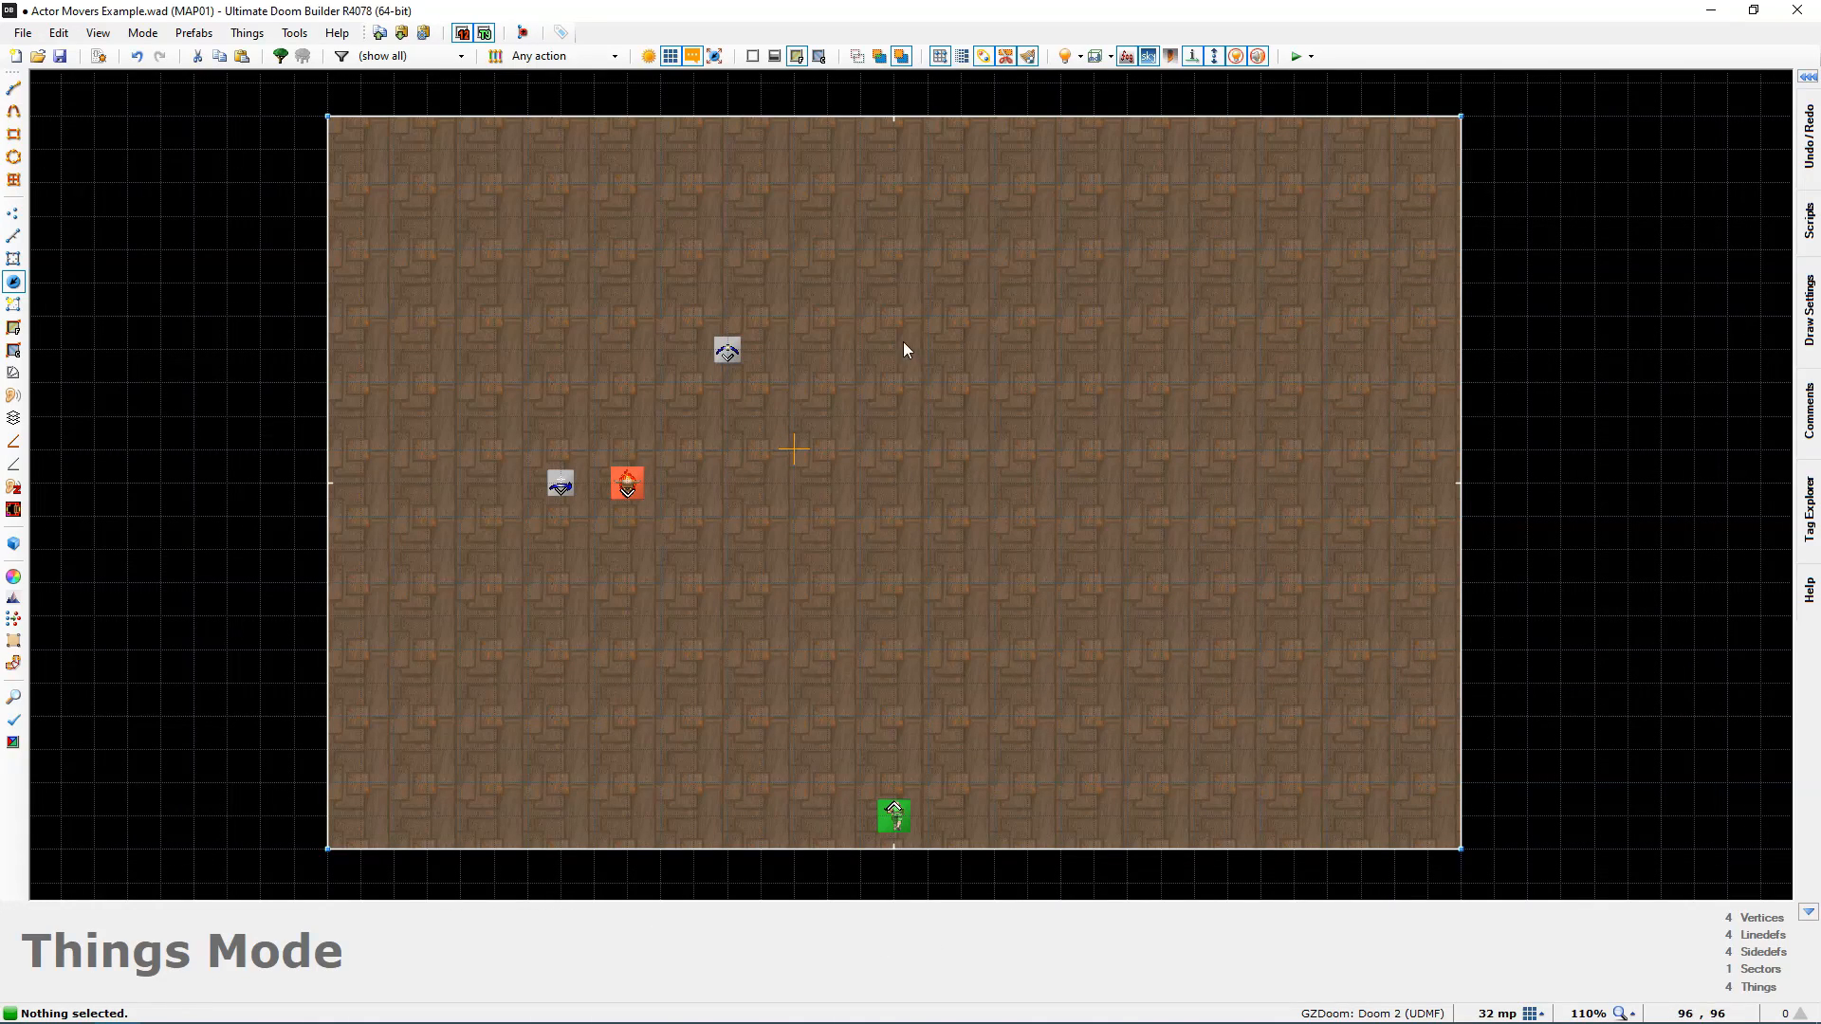
drag(734, 359, 734, 492)
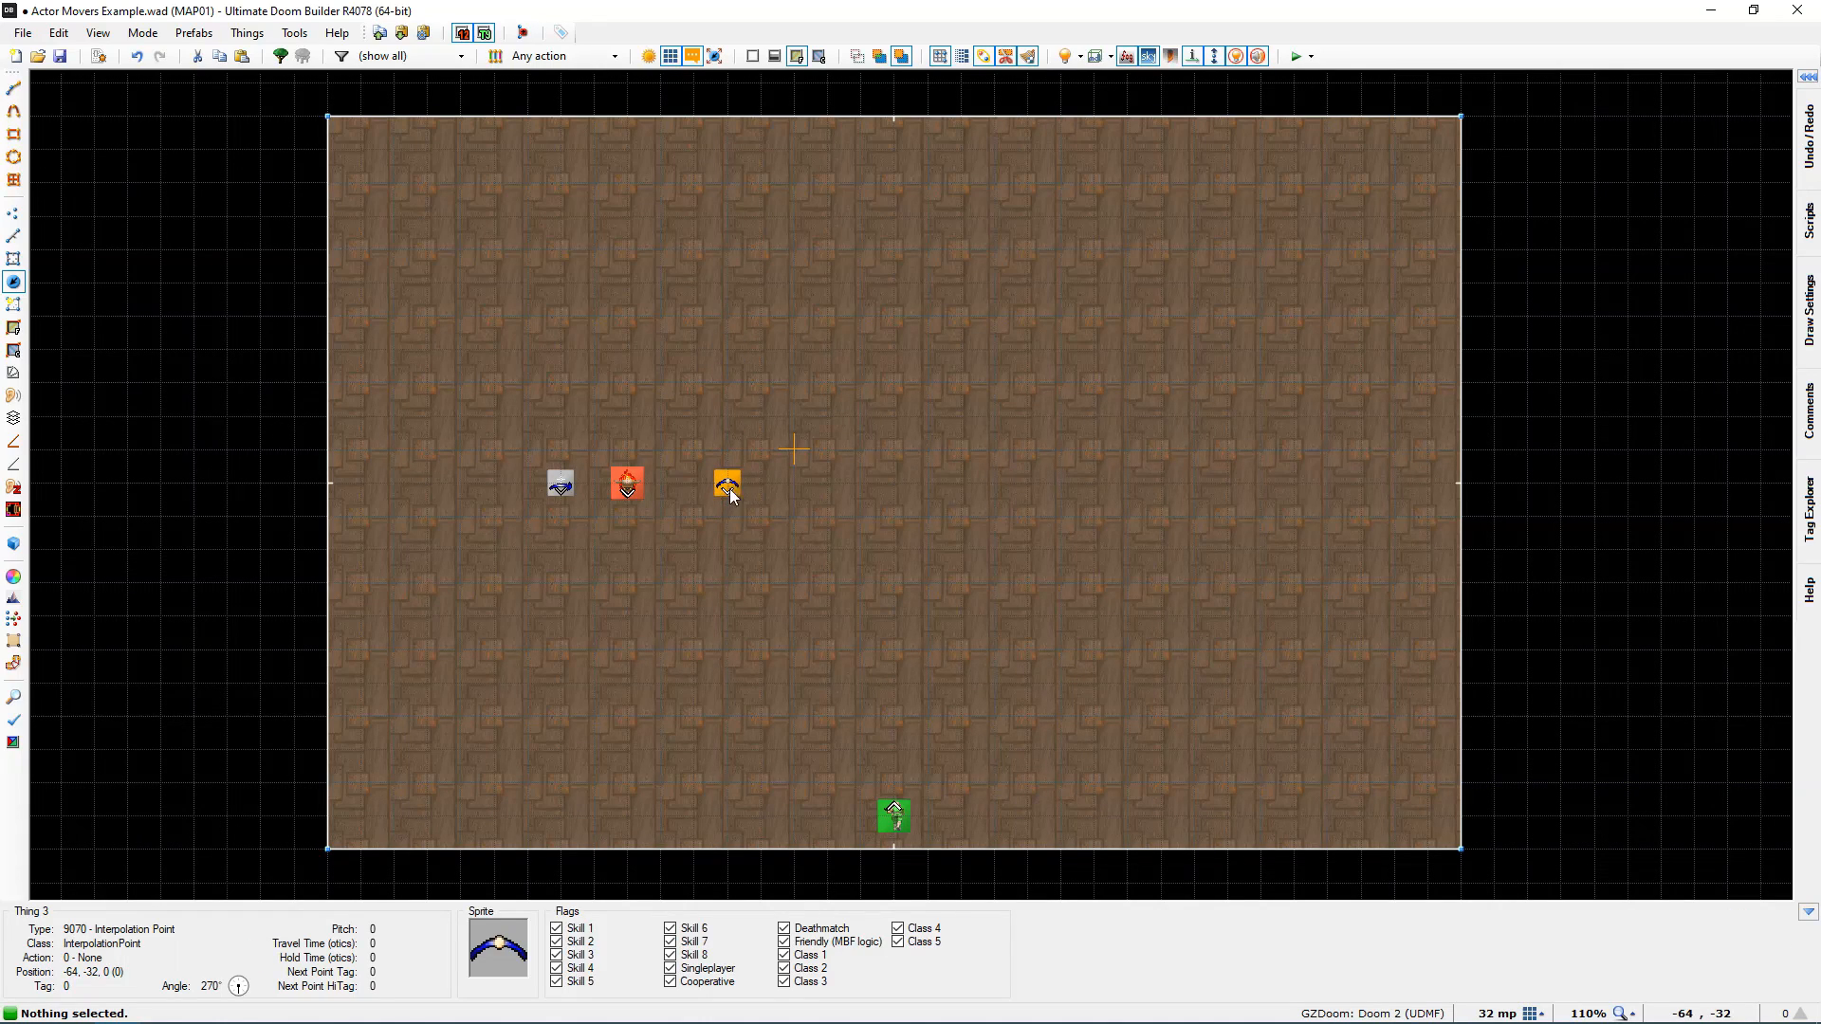
Step: Add two more Interpolation Points, one at 96, -32 and one north of it at 96, 128
key(Insert)
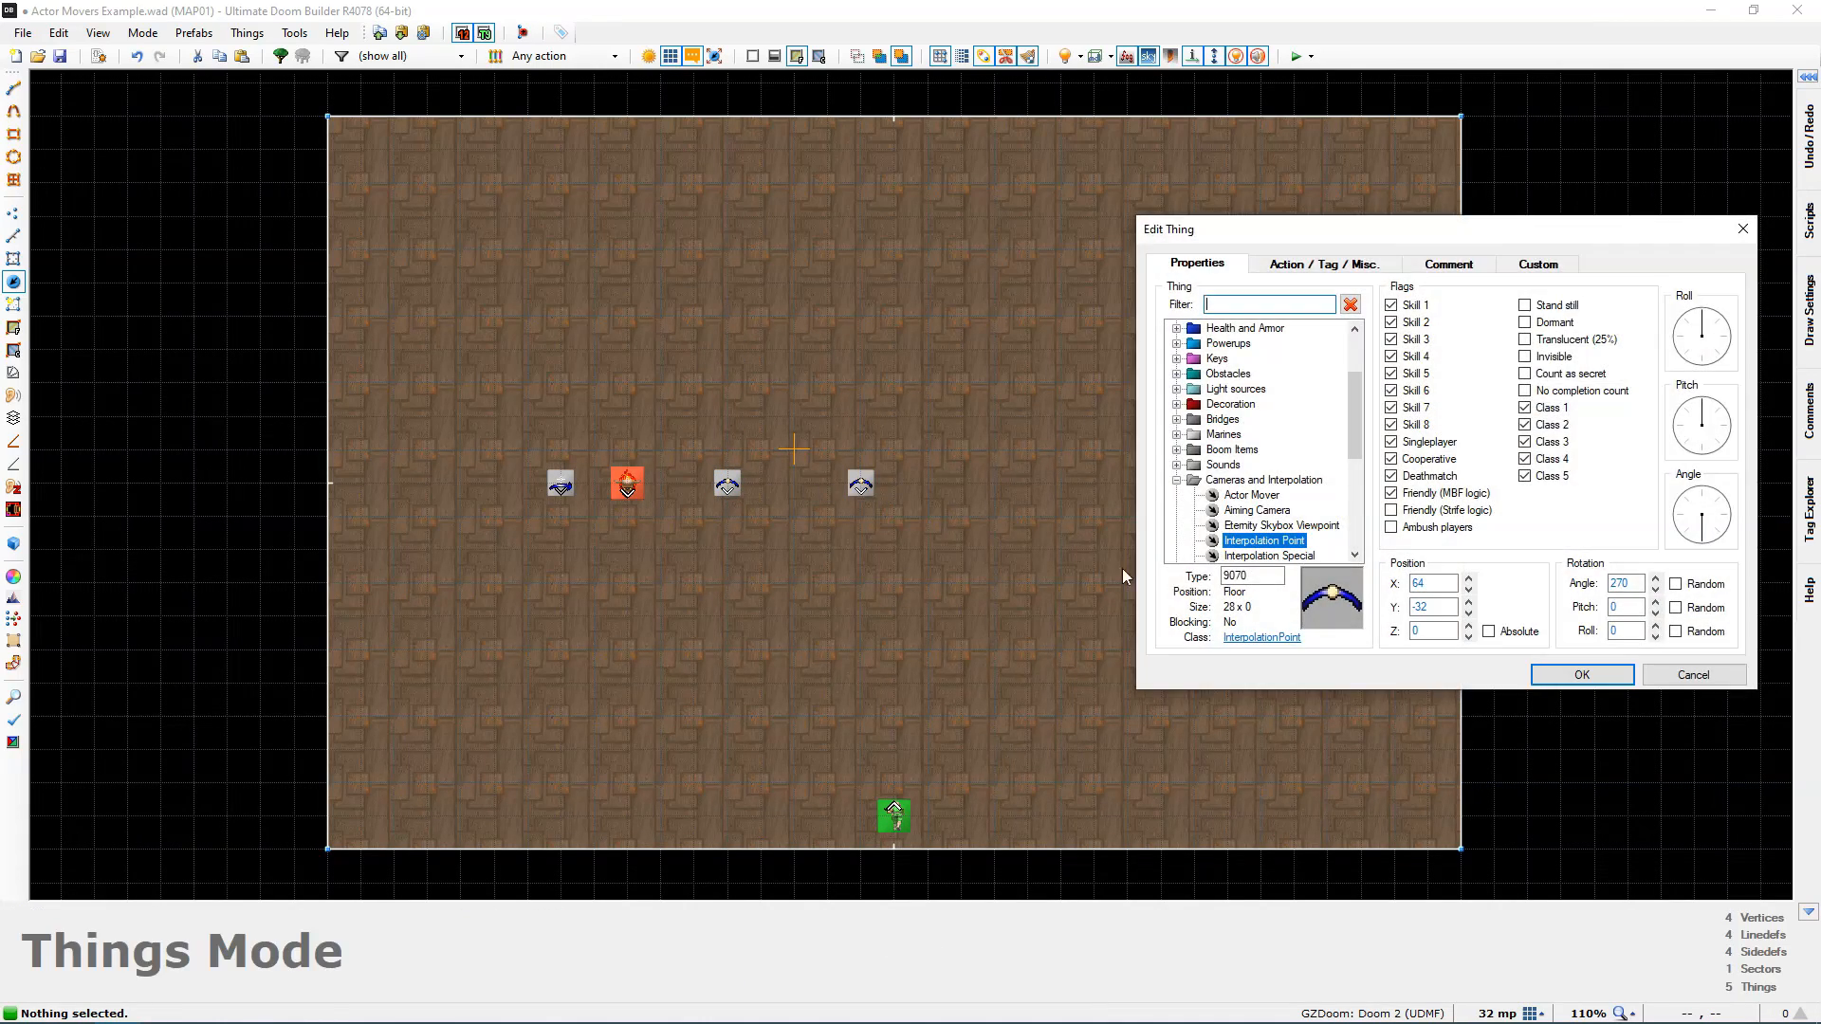
click(1582, 674)
drag(860, 484, 894, 484)
key(Insert)
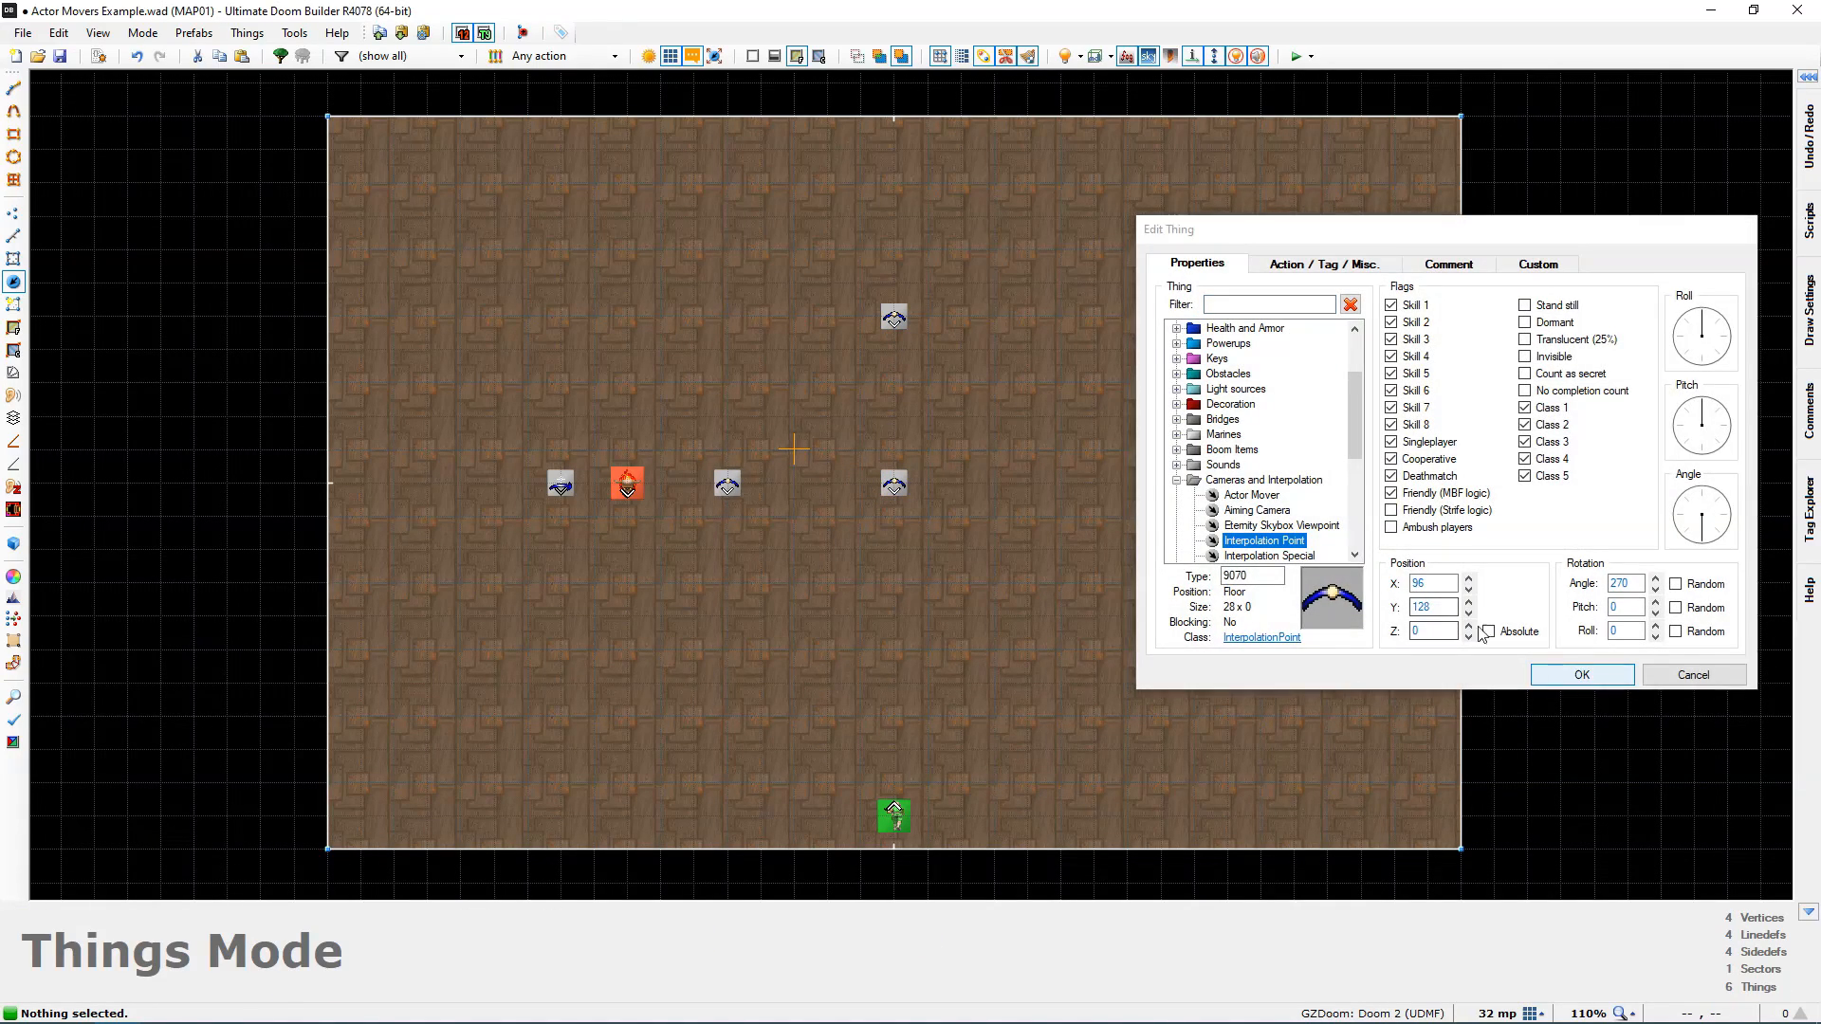
click(1580, 674)
Step: Add two more Interpolation Points farther east, one in the upper row and one directly below it in the Lost Soul's row
key(Insert)
drag(1104, 329, 1104, 329)
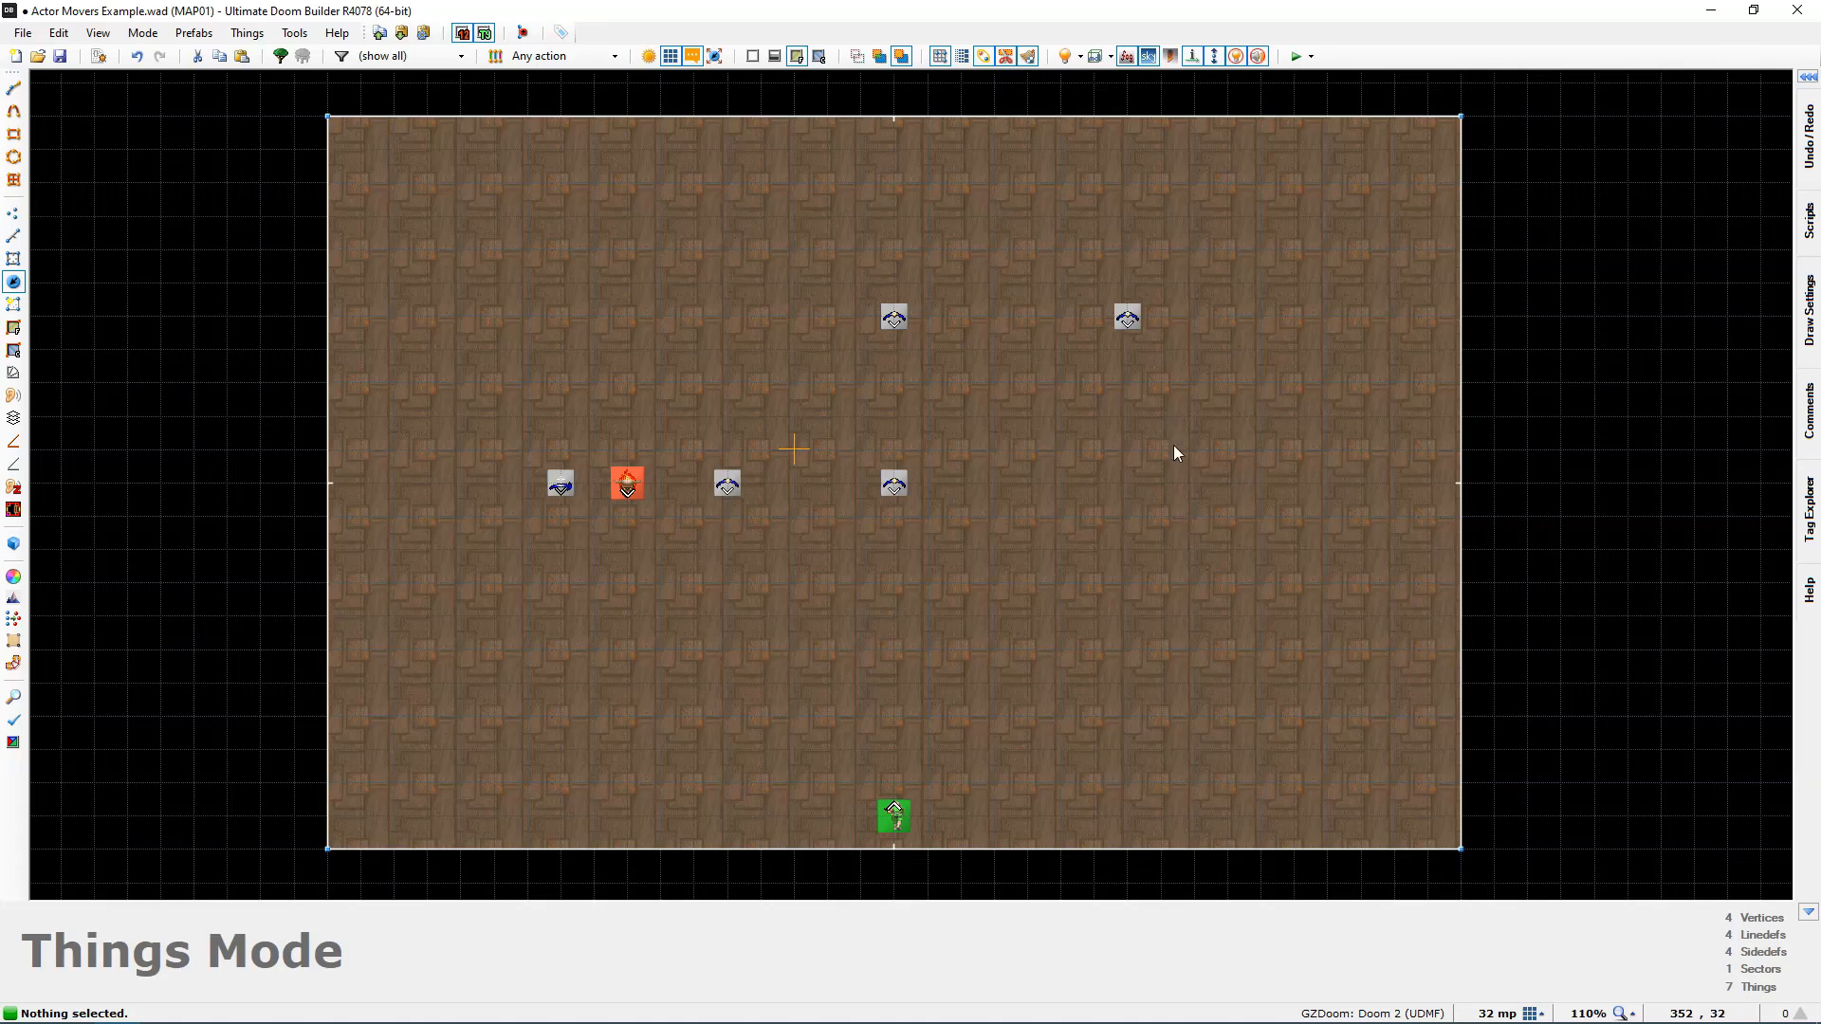
key(Insert)
click(1581, 671)
Step: Shift the middle pair of Interpolation Points one grid cell east so the lower row is evenly spaced
middle_drag(974, 411, 975, 429)
drag(944, 418, 986, 451)
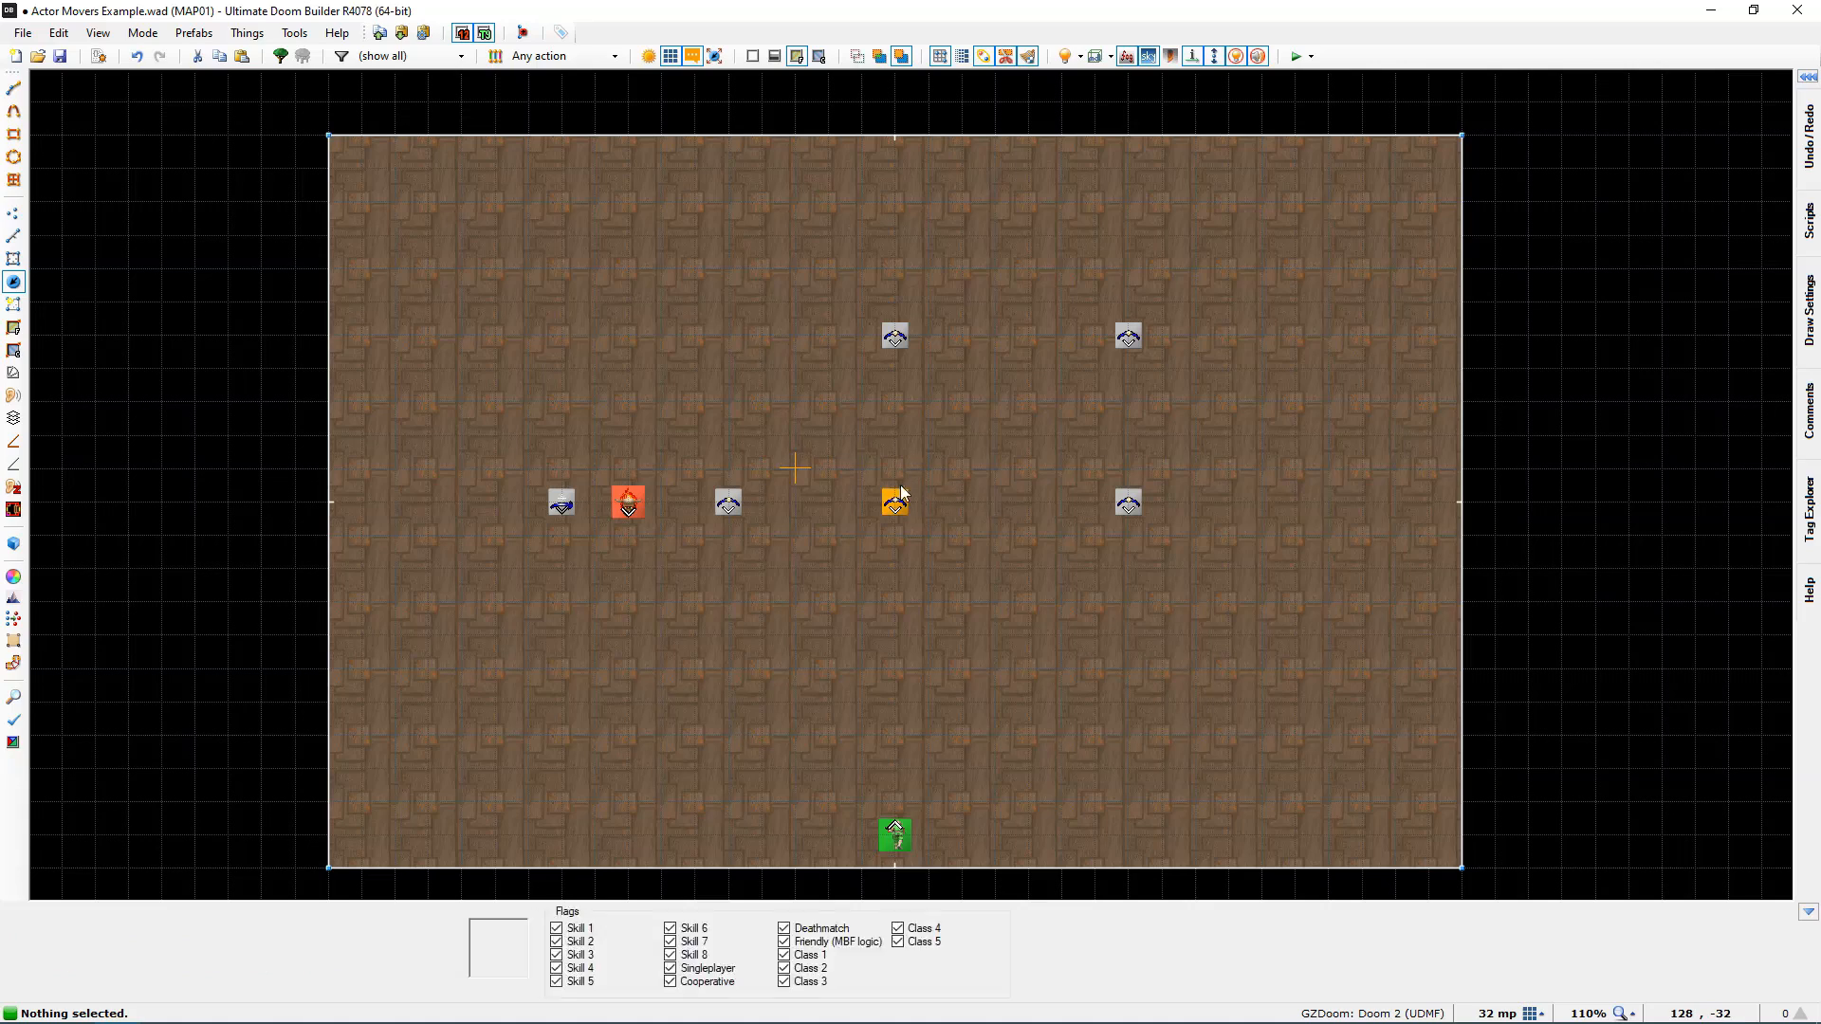
drag(842, 289, 743, 505)
right_drag(741, 500, 941, 505)
drag(1072, 294, 1152, 522)
mouse_move(1136, 506)
right_down()
mouse_move(974, 505)
mouse_move(1143, 509)
right_up()
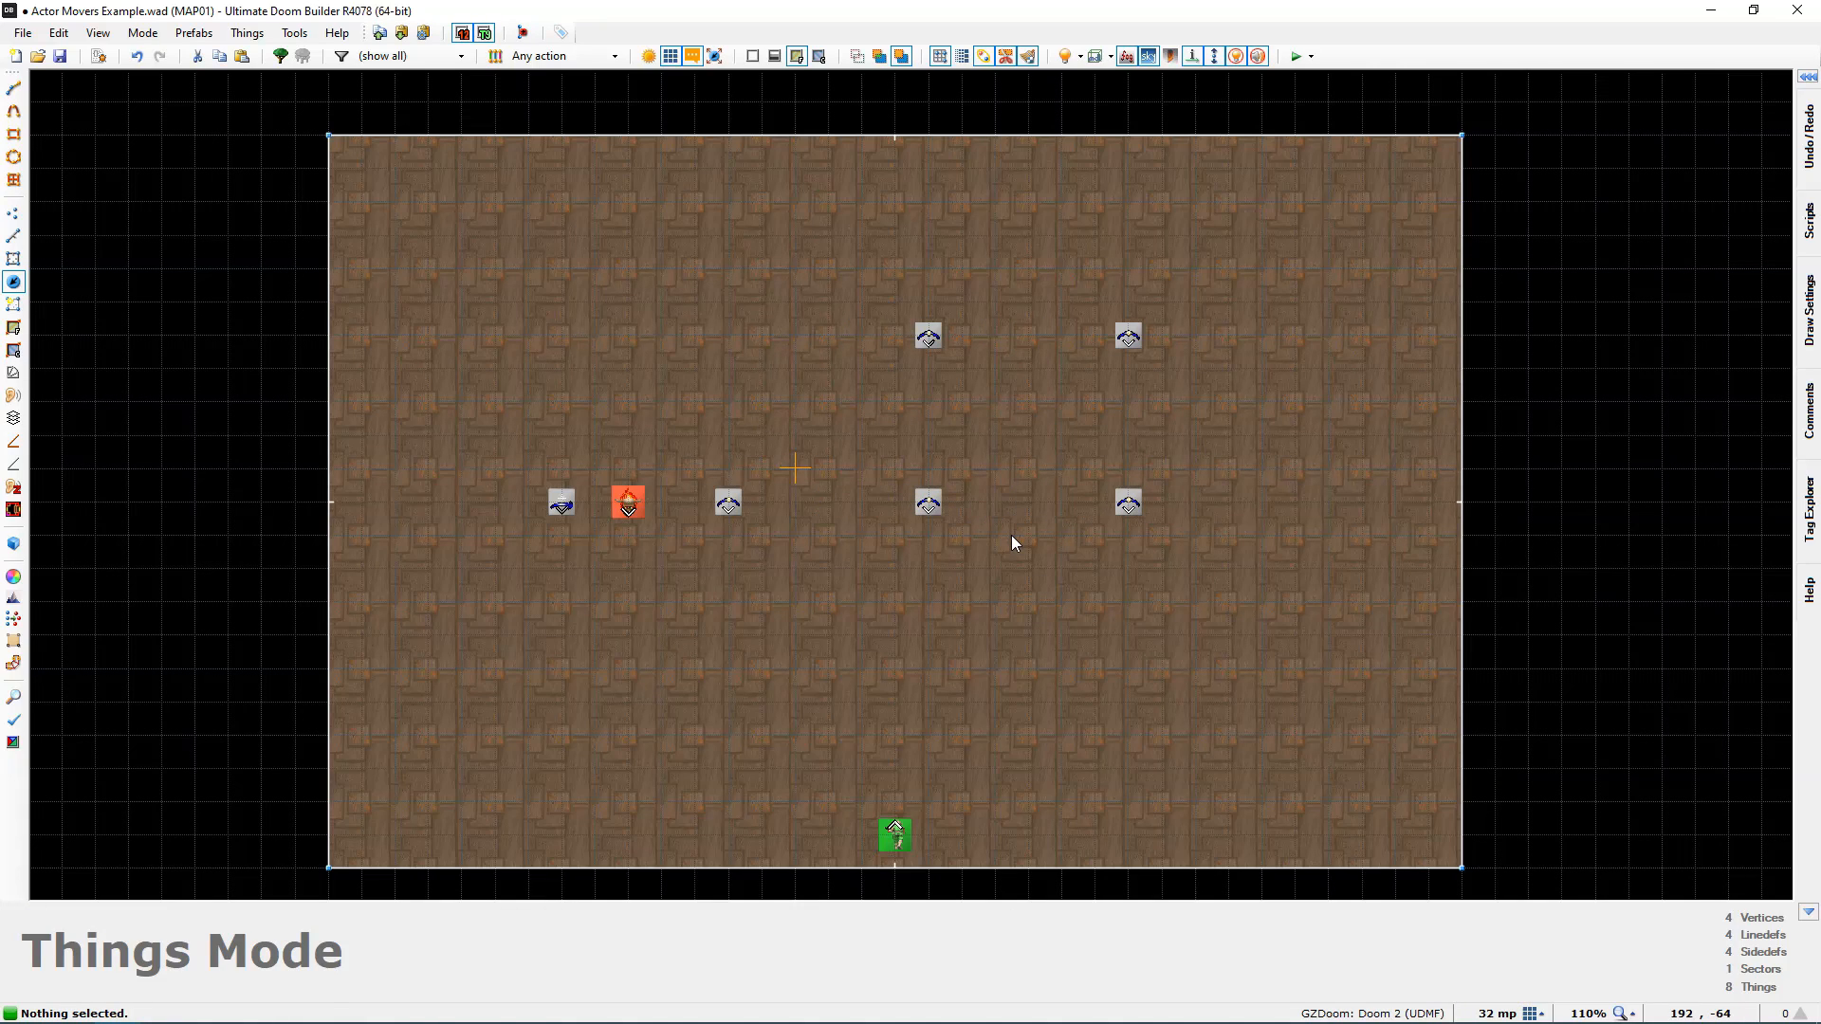
Step: Assign the next unused tag to the Interpolation Point nearest the Lost Soul
middle_drag(862, 550, 930, 553)
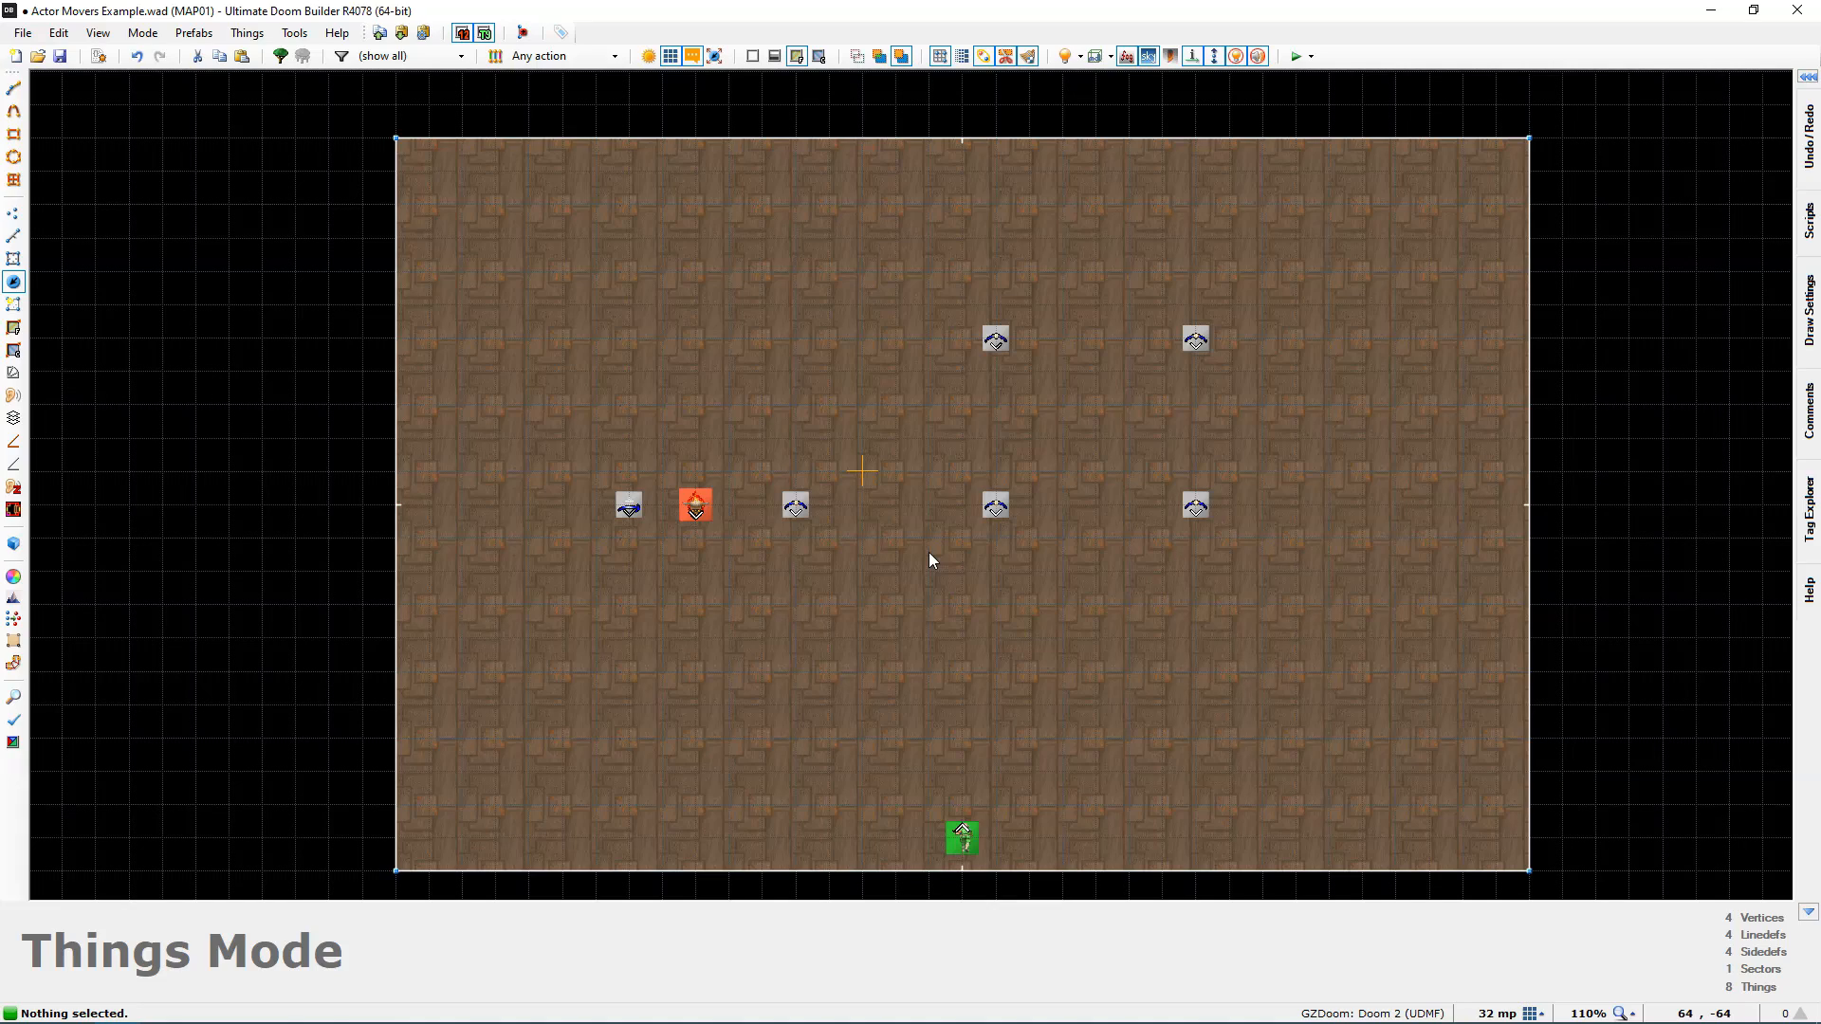
middle_drag(929, 552, 863, 560)
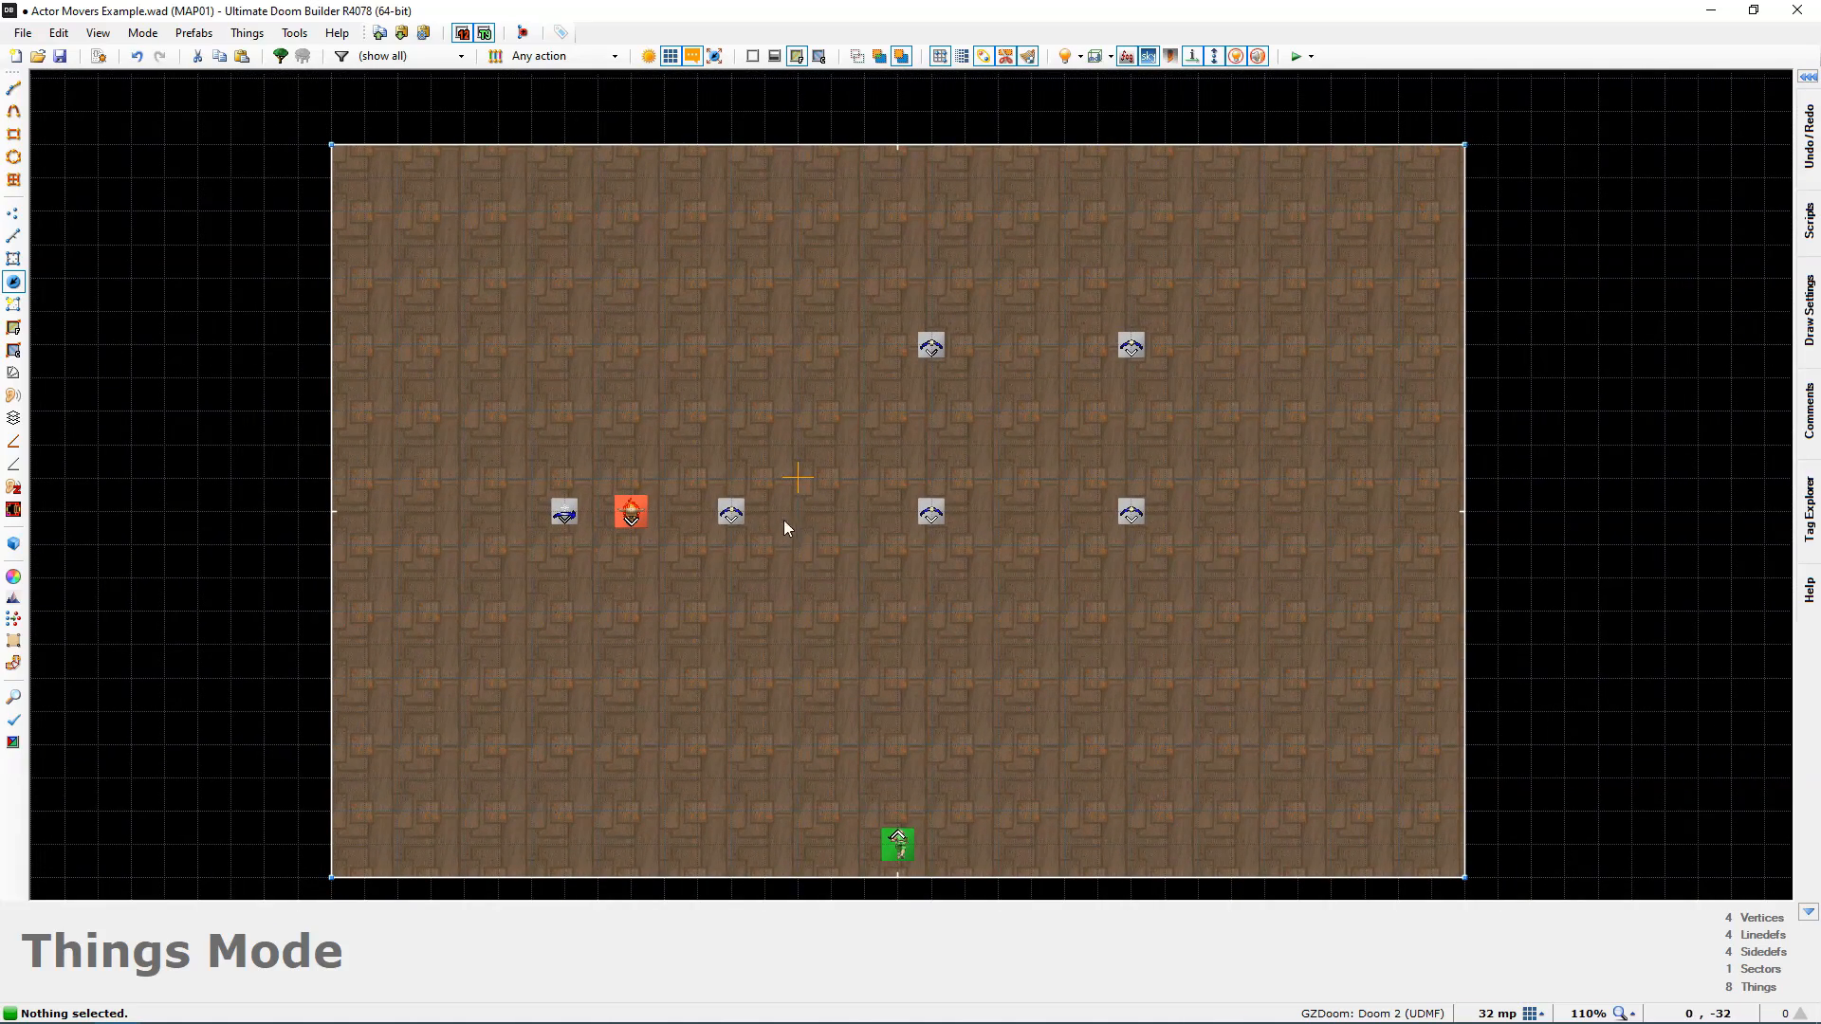
right_click(731, 511)
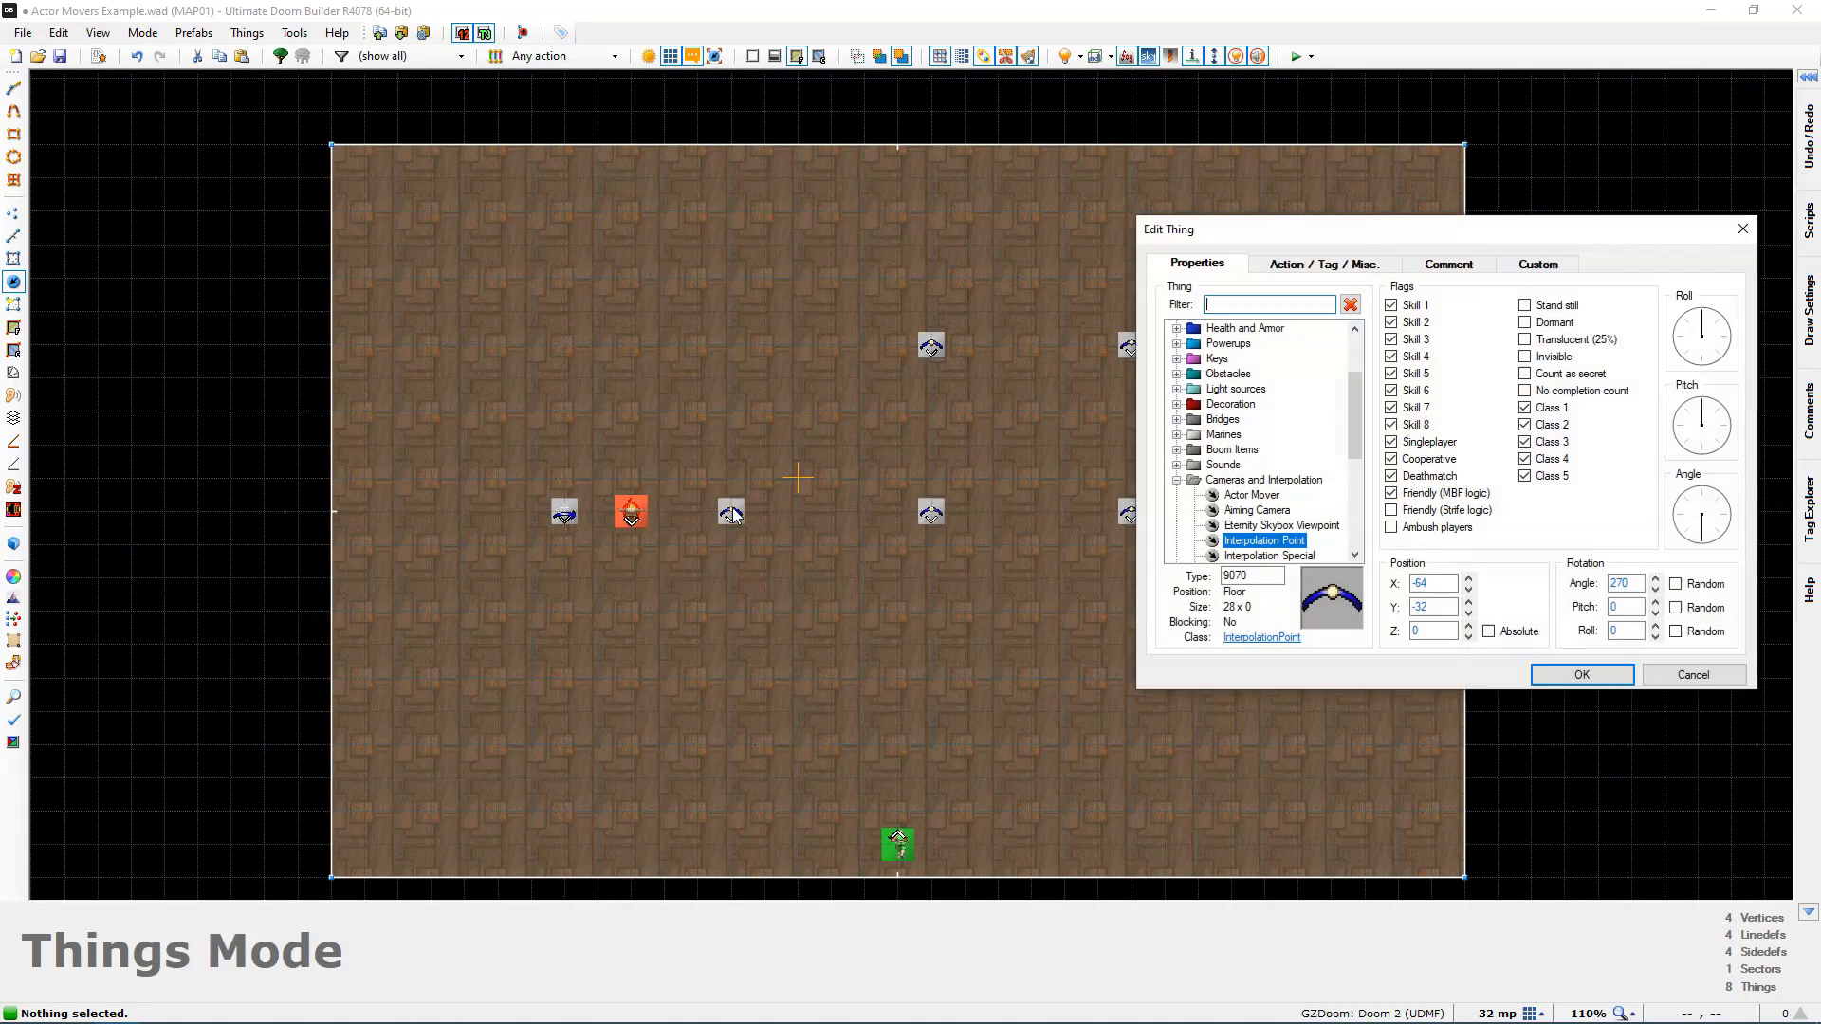
click(1314, 264)
click(1673, 623)
click(1582, 674)
Step: Assign tag 4 to the middle Interpolation Point in the lower row and the next unused tag to the point above it
right_click(935, 512)
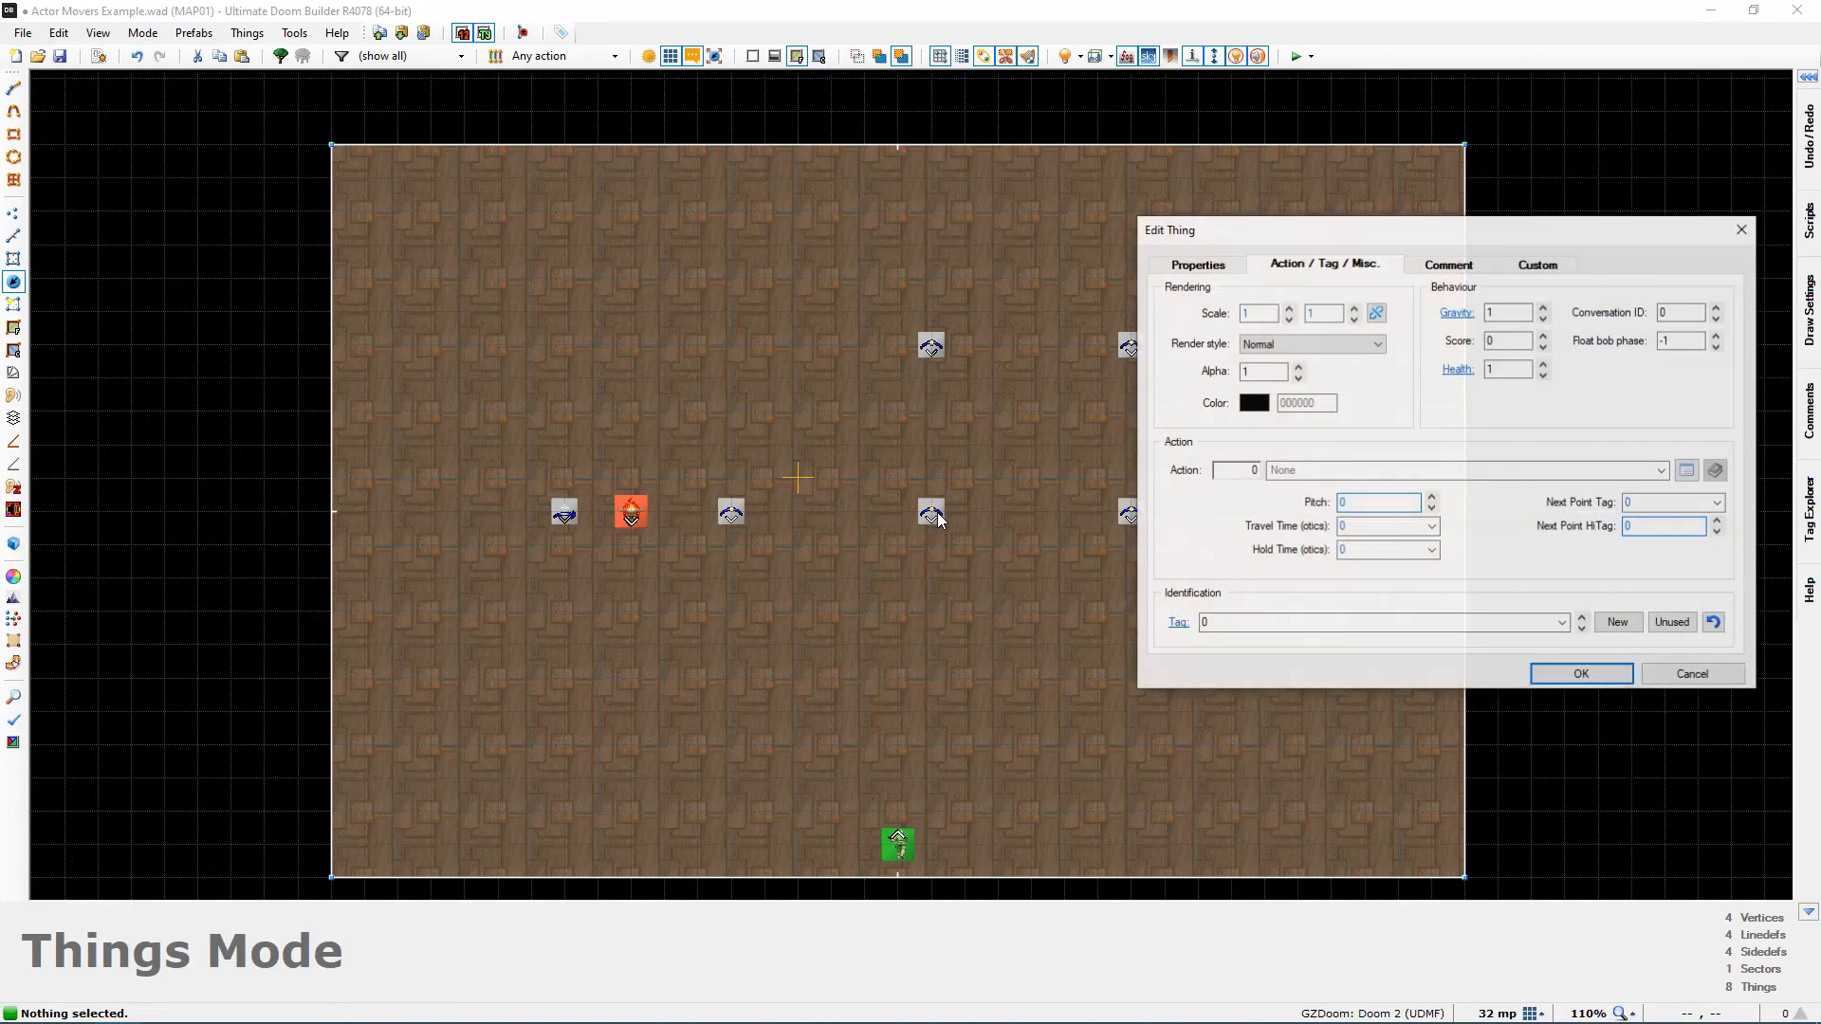
click(1673, 624)
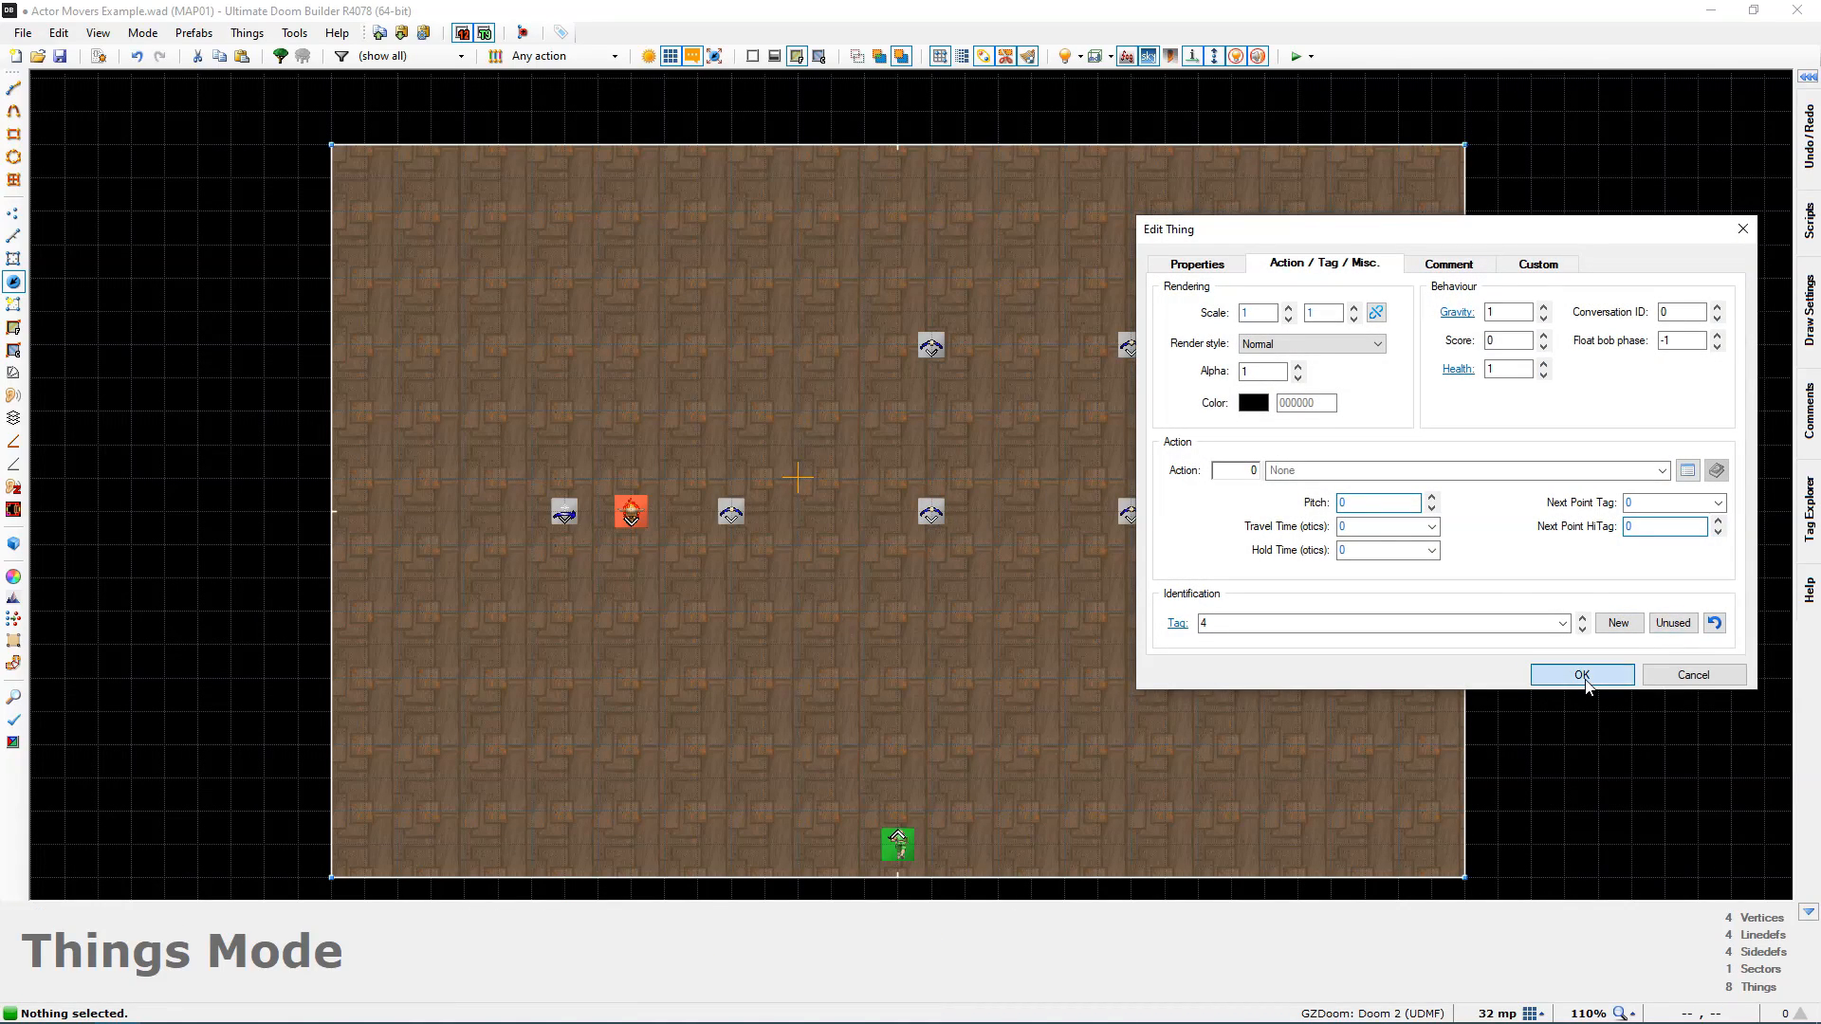
click(1585, 682)
right_click(931, 346)
click(1667, 618)
click(1574, 669)
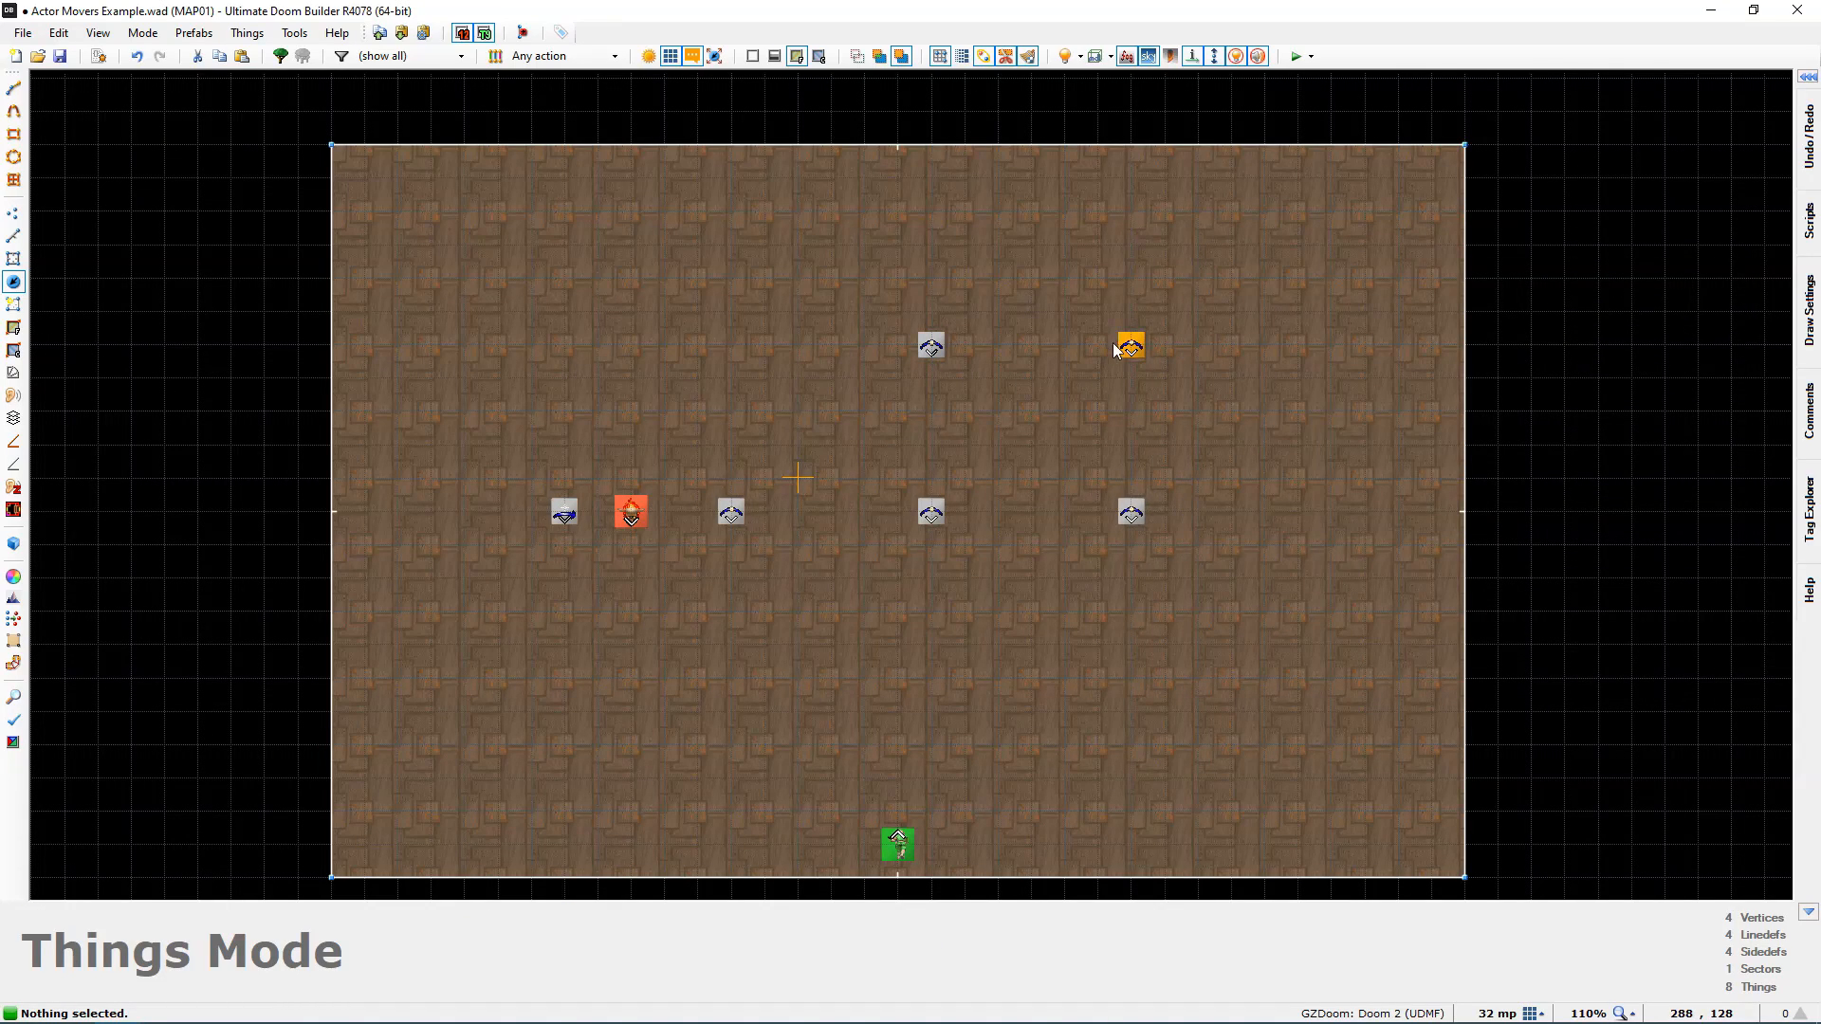
Step: Assign tag 6 to the upper-row Interpolation Point farthest east and the next unused tag to the point directly below it
right_click(1131, 346)
click(1672, 623)
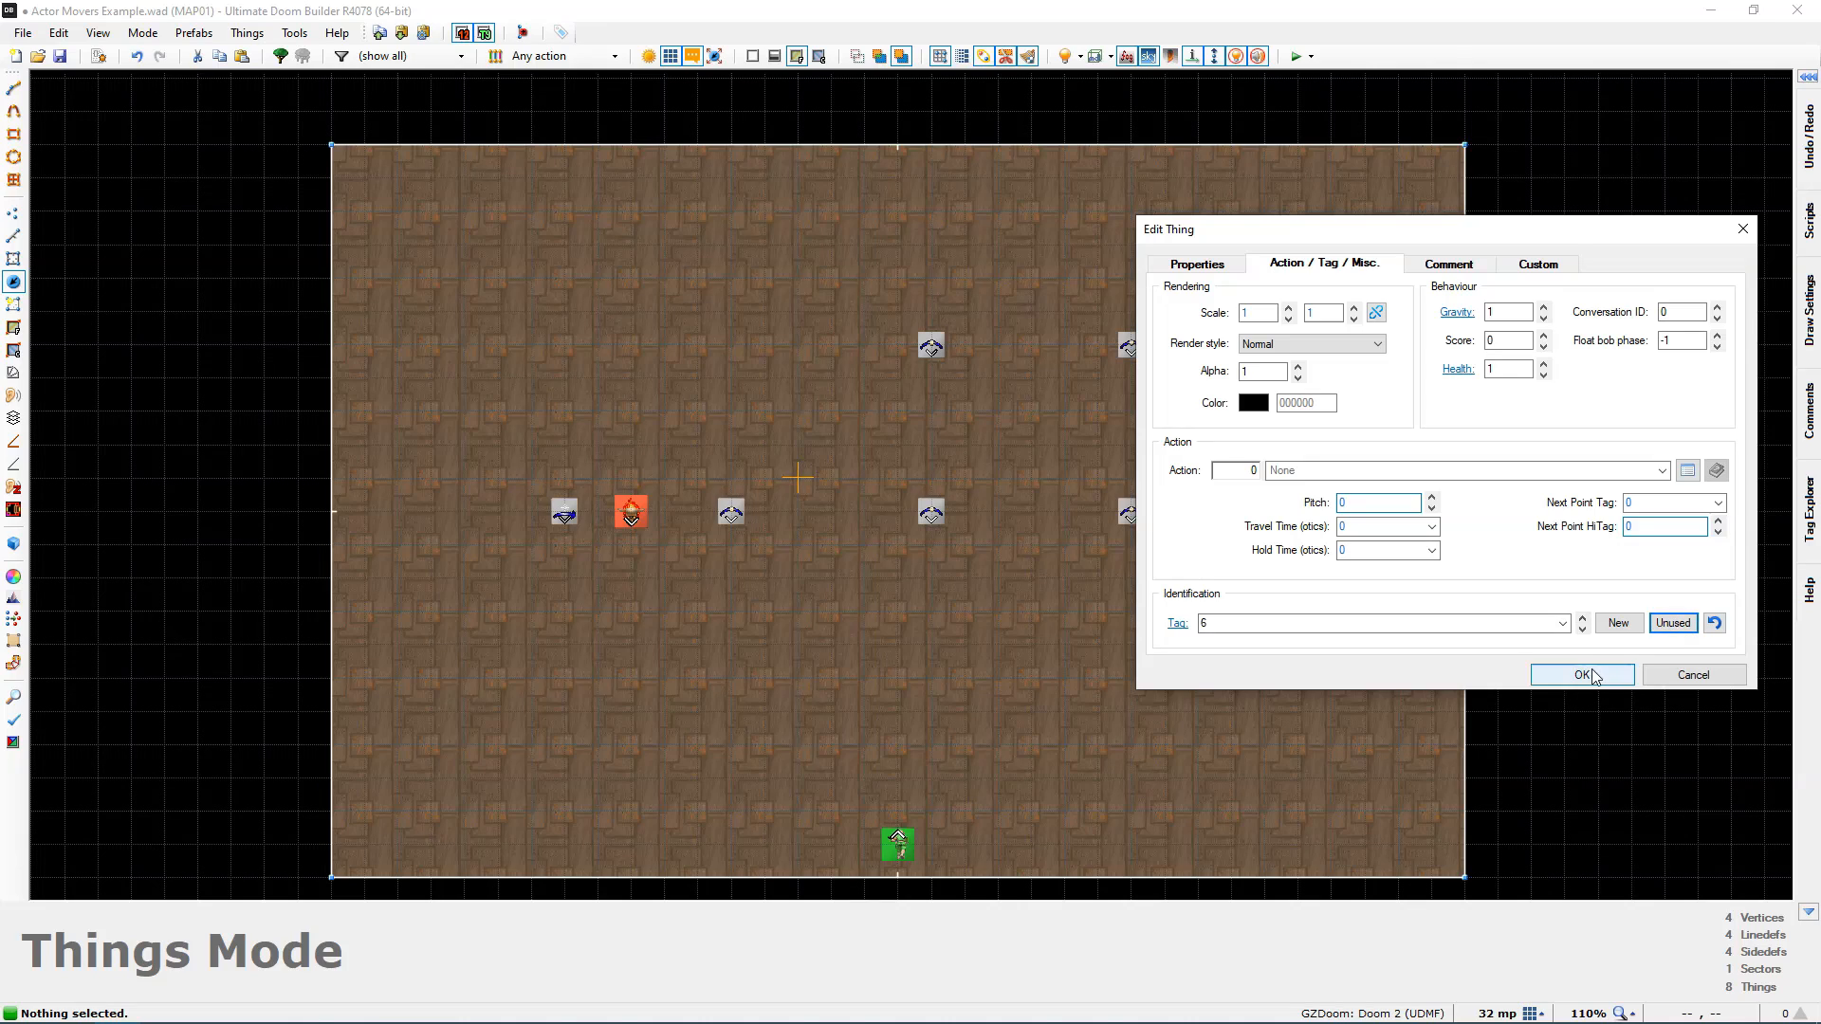
click(1582, 674)
right_click(1129, 515)
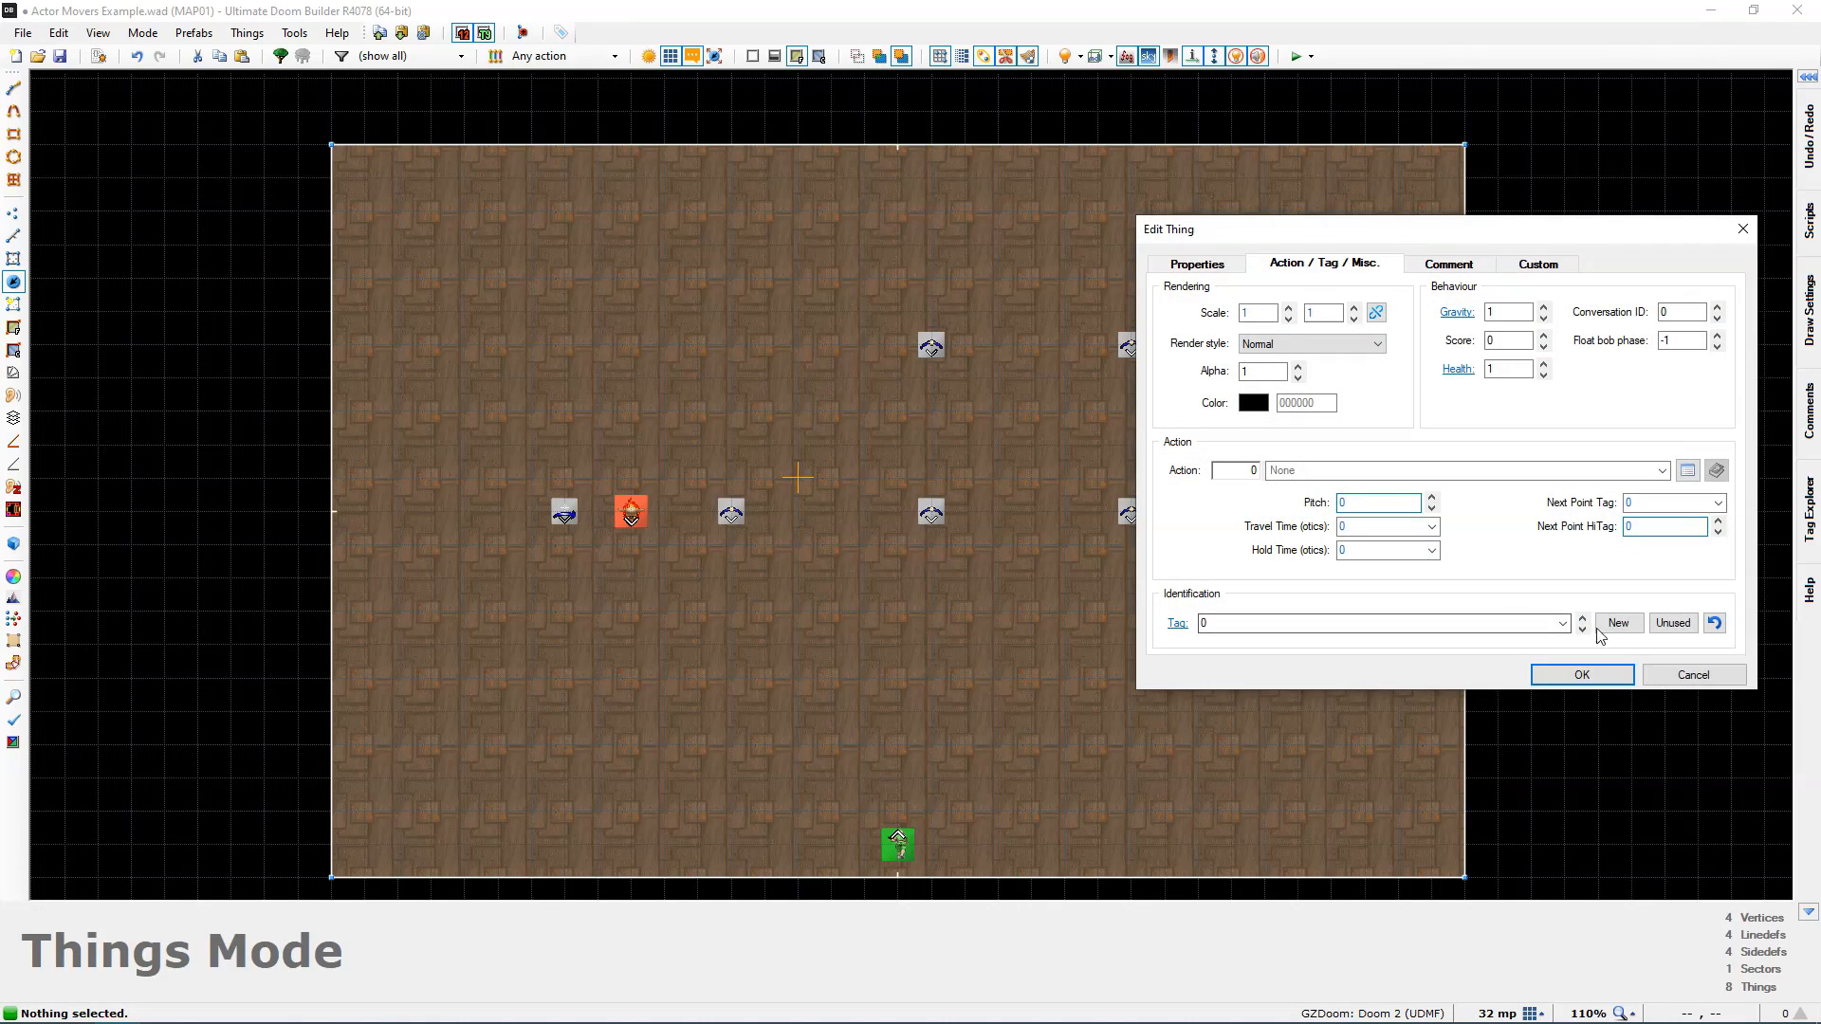
click(1670, 624)
click(1582, 675)
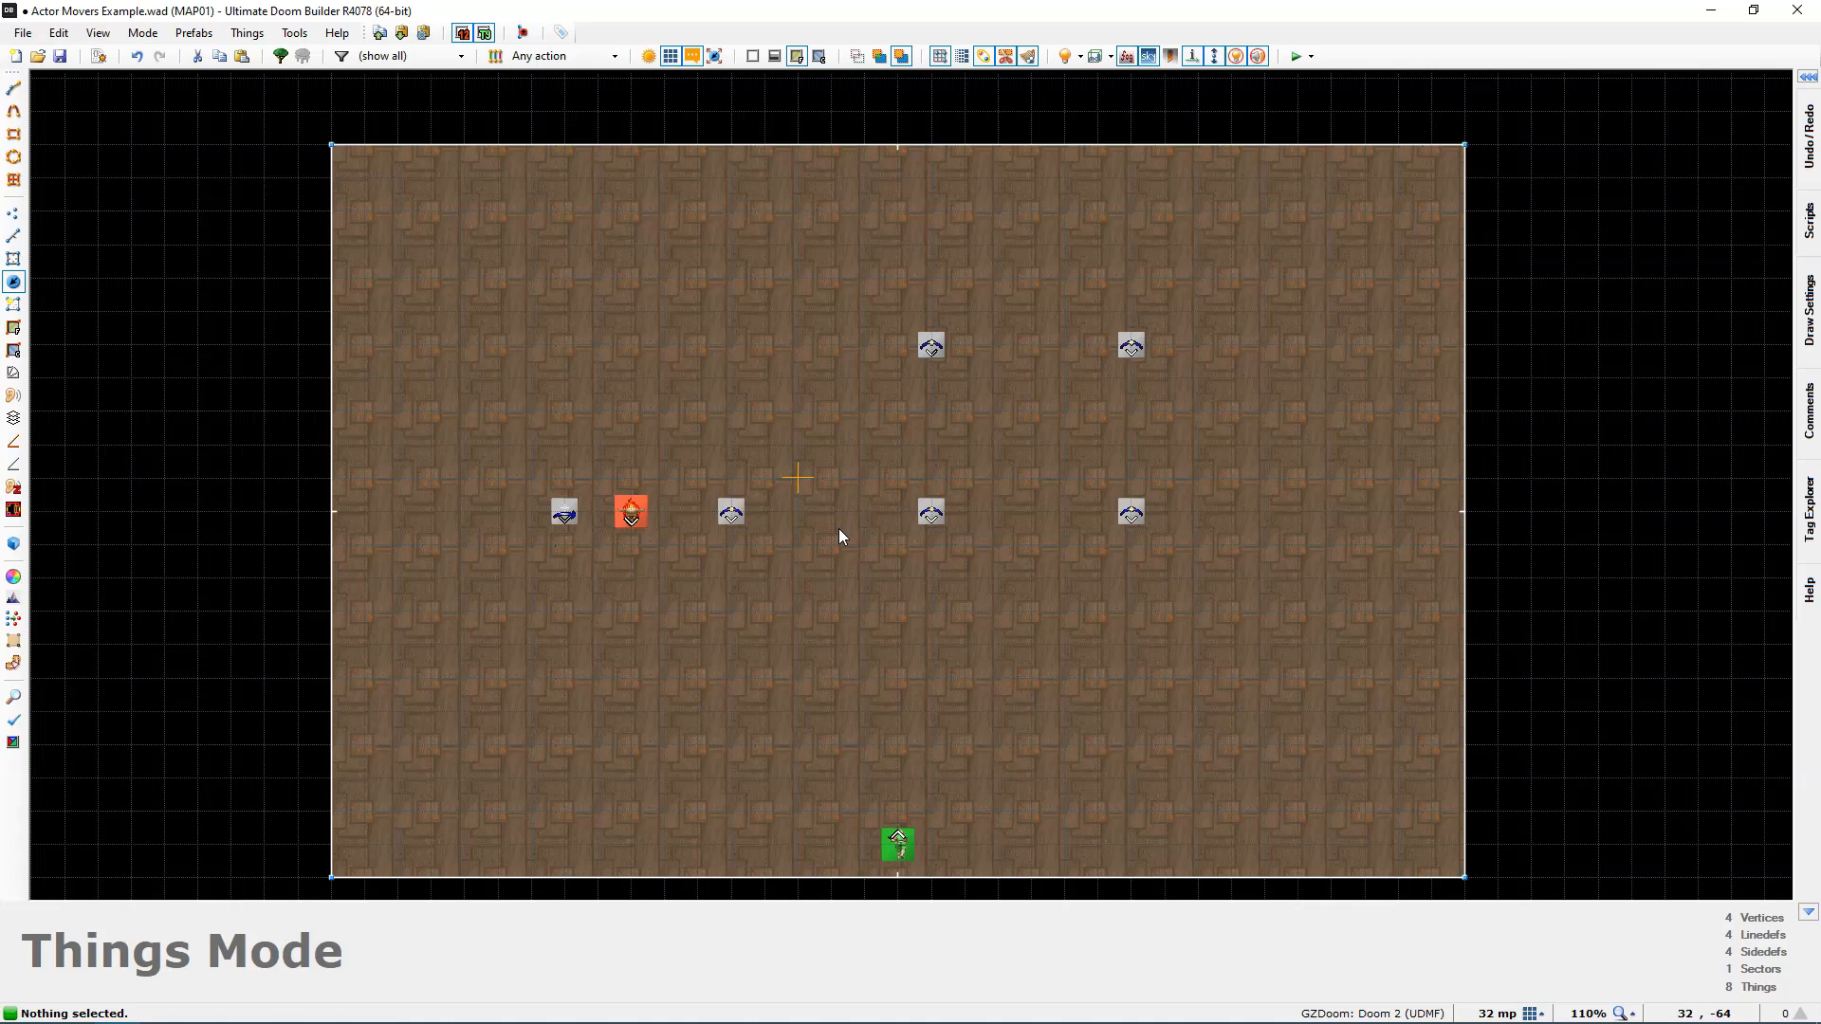
Step: Set Next Point Tag to 4 on the Interpolation Point nearest the Lost Soul and to 5 on the middle point in the lower row
right_click(730, 517)
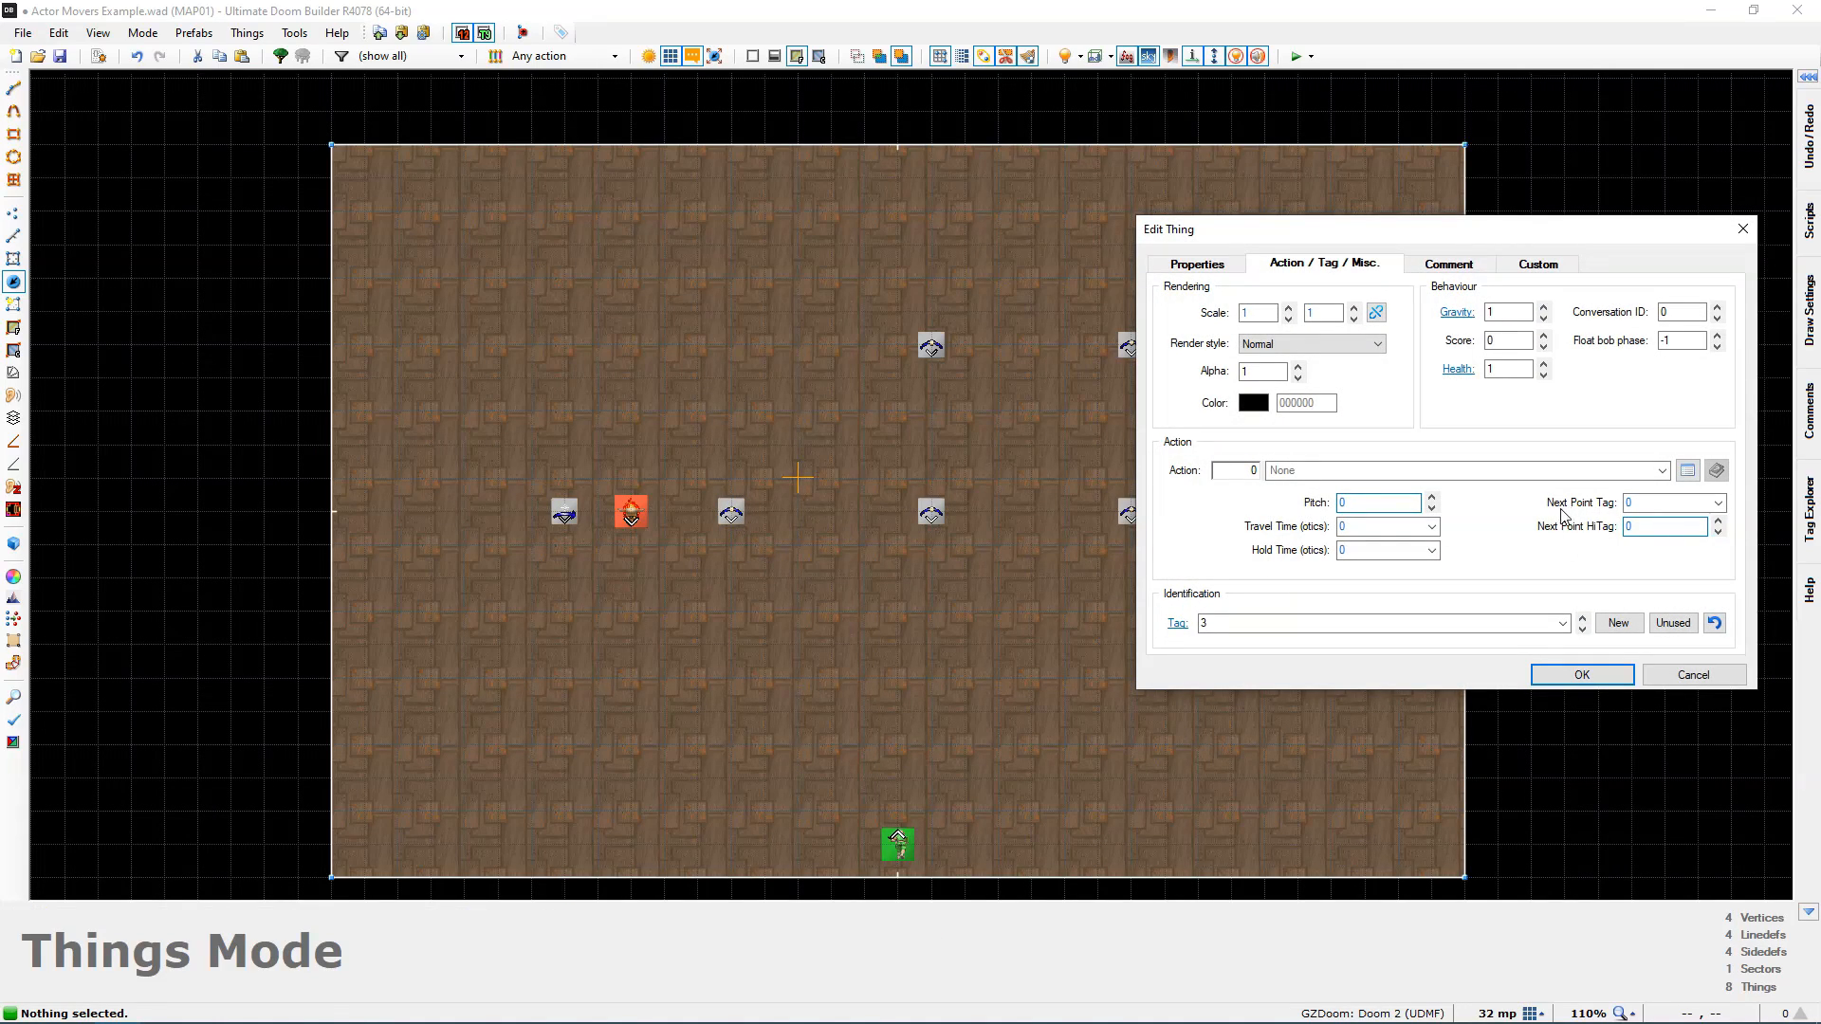
click(1648, 504)
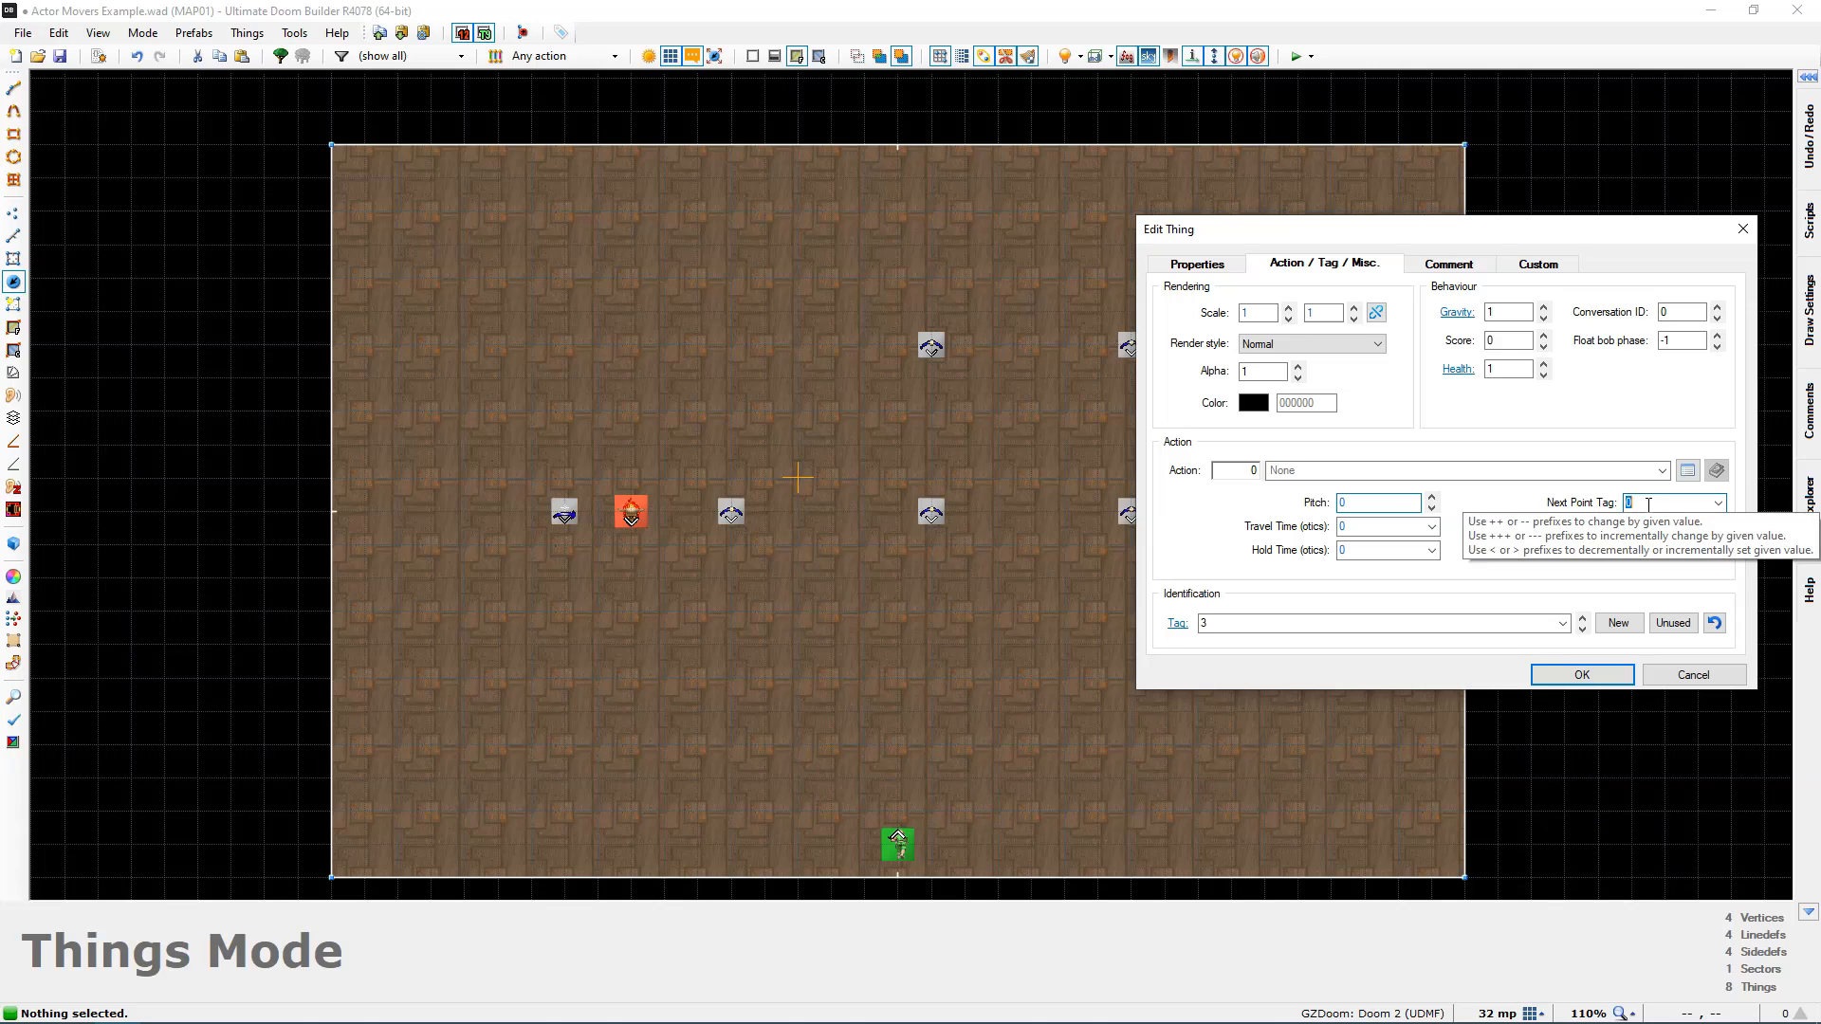
text(4)
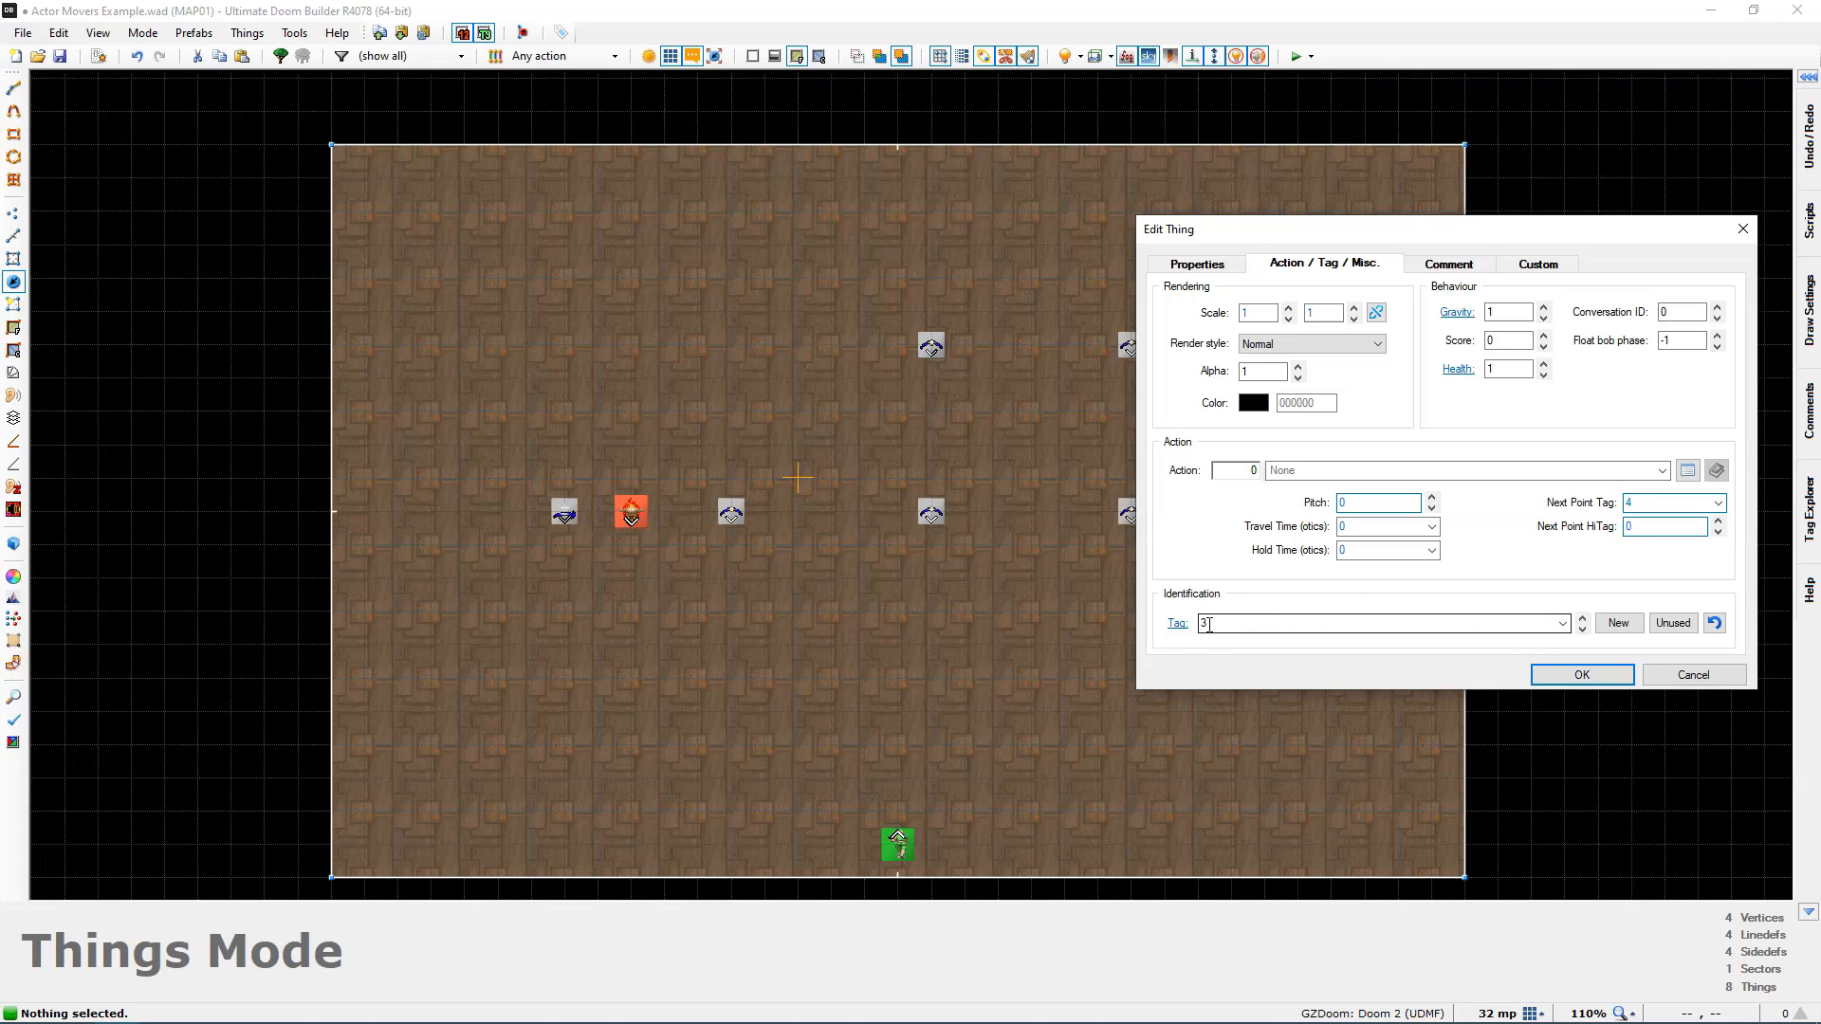
click(1566, 678)
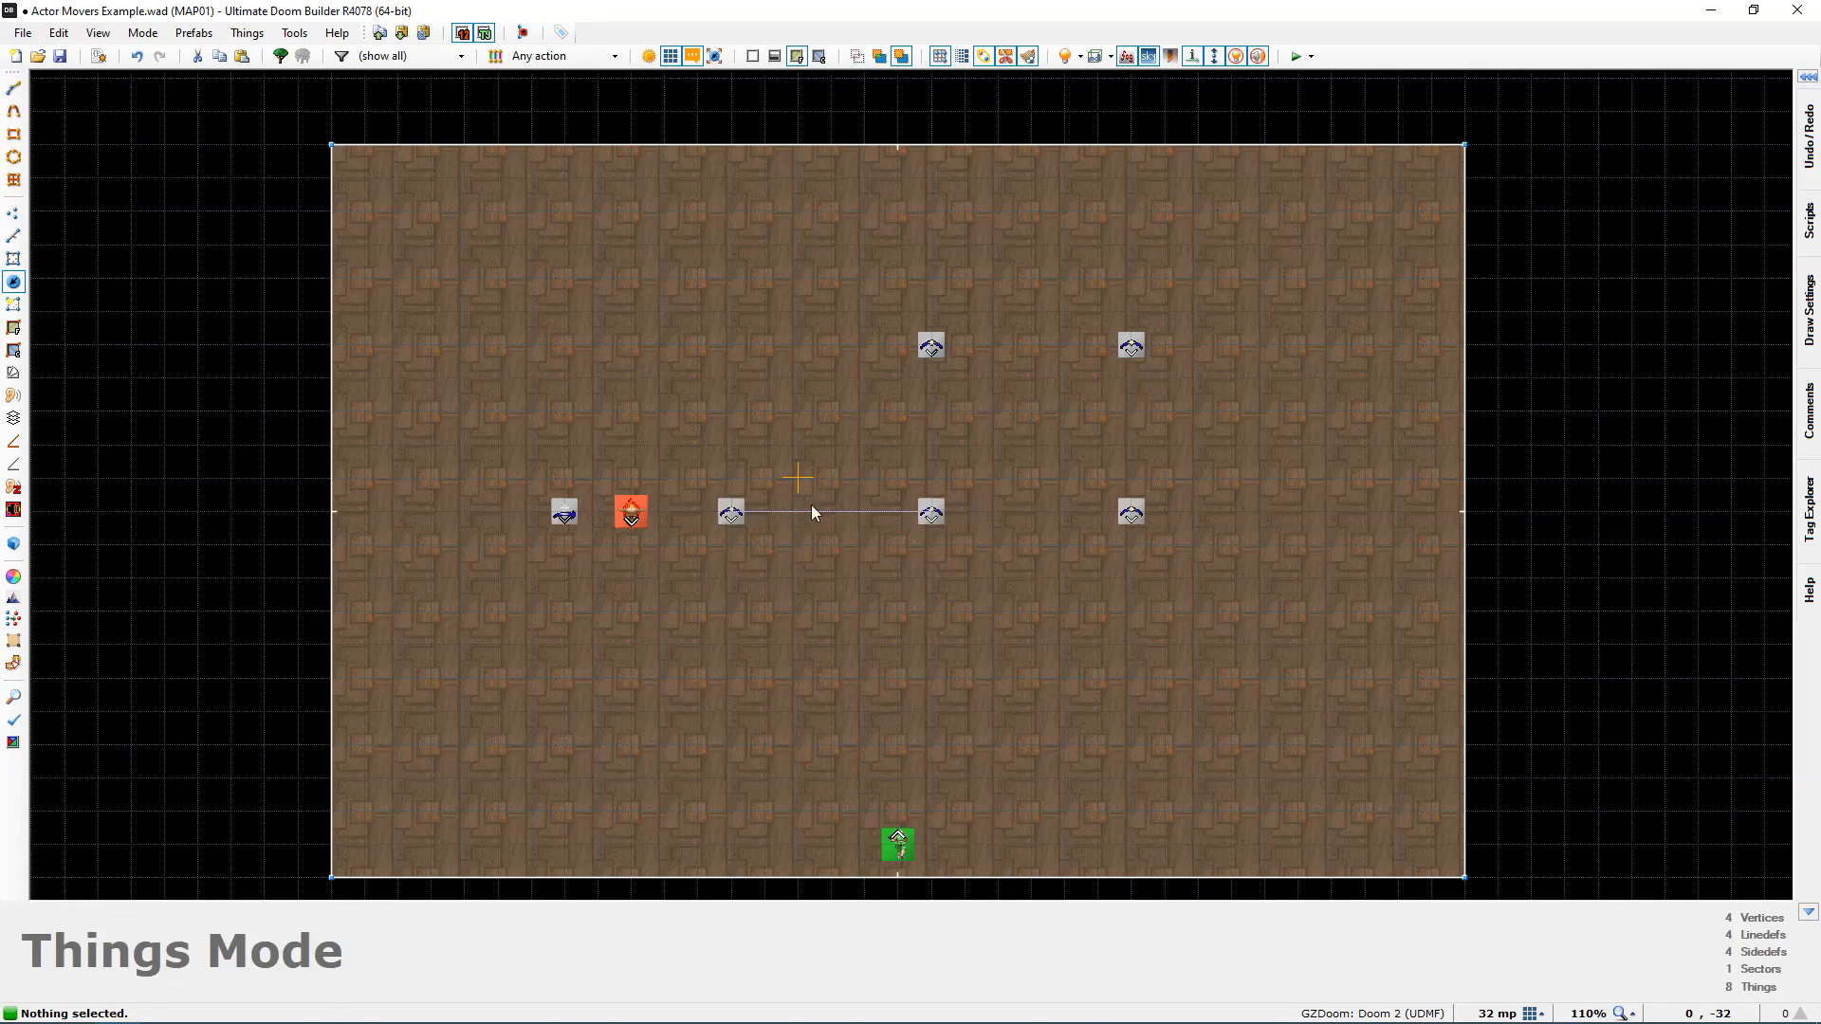
right_click(932, 514)
click(1651, 502)
text(5)
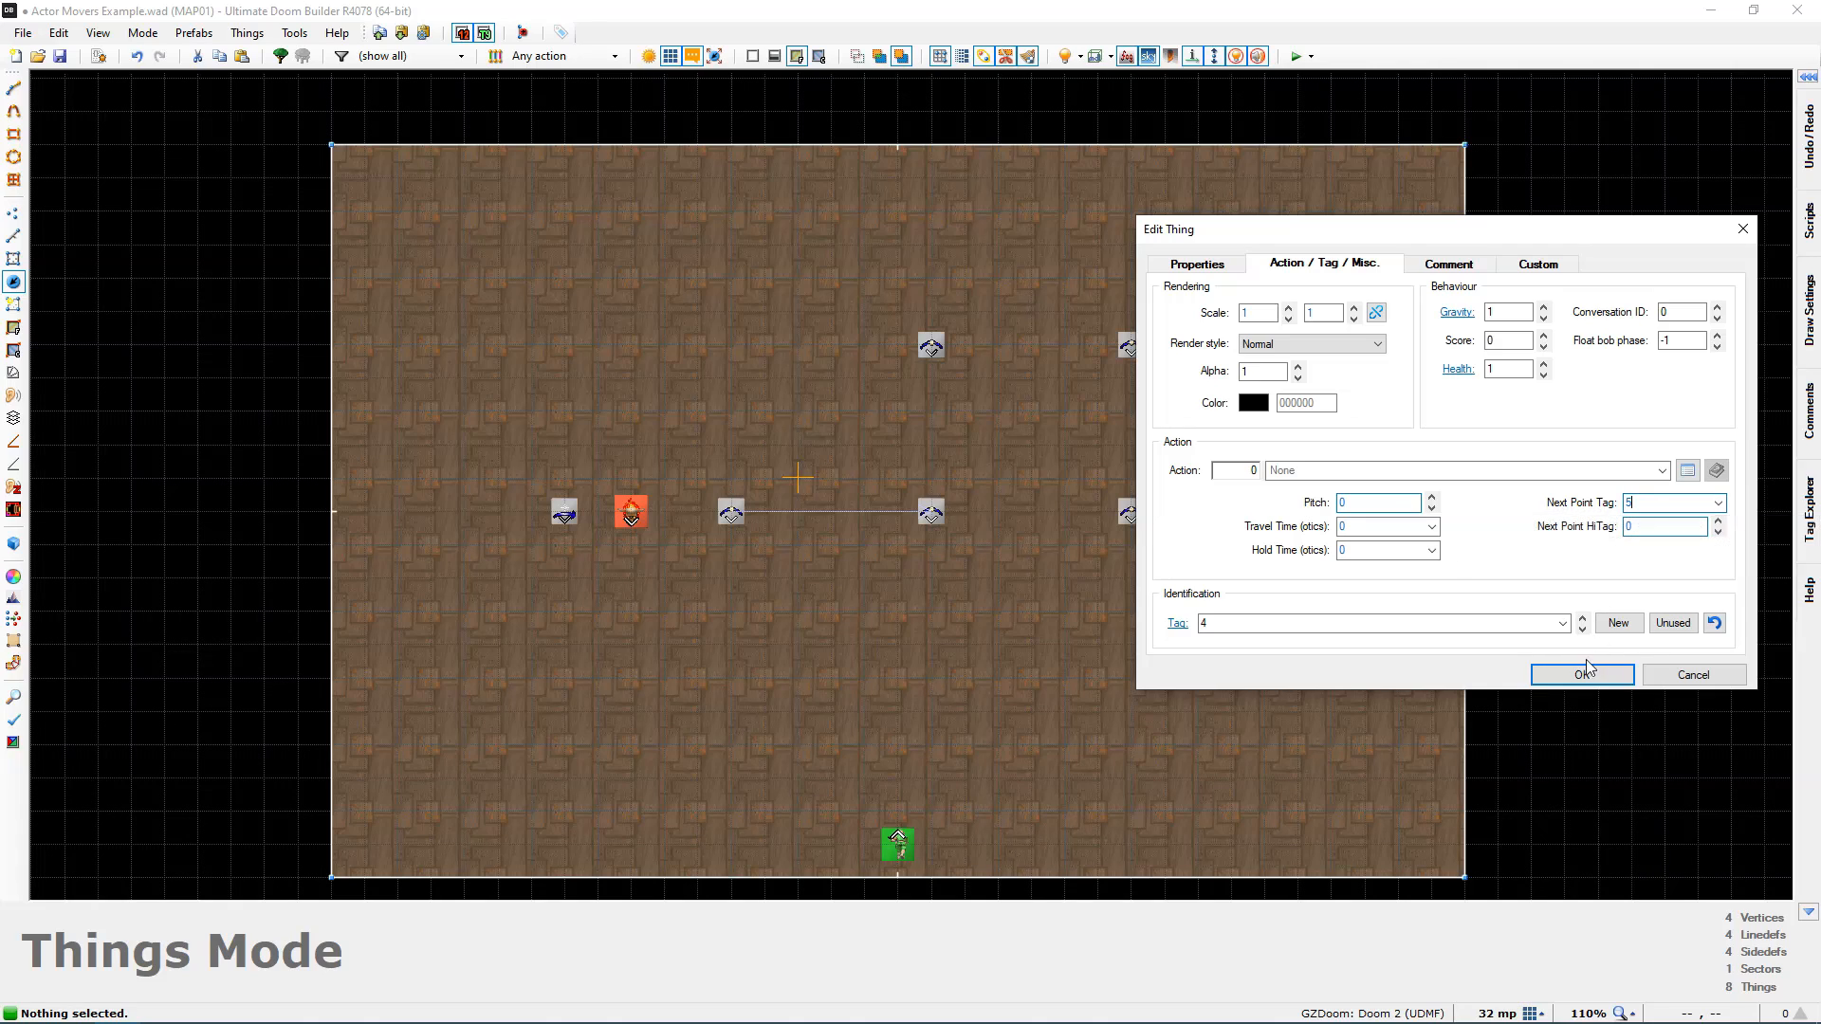
click(1582, 674)
Step: Set Next Point Tag to 6 on the upper row's western Interpolation Point and to 7 on its eastern one
right_click(931, 346)
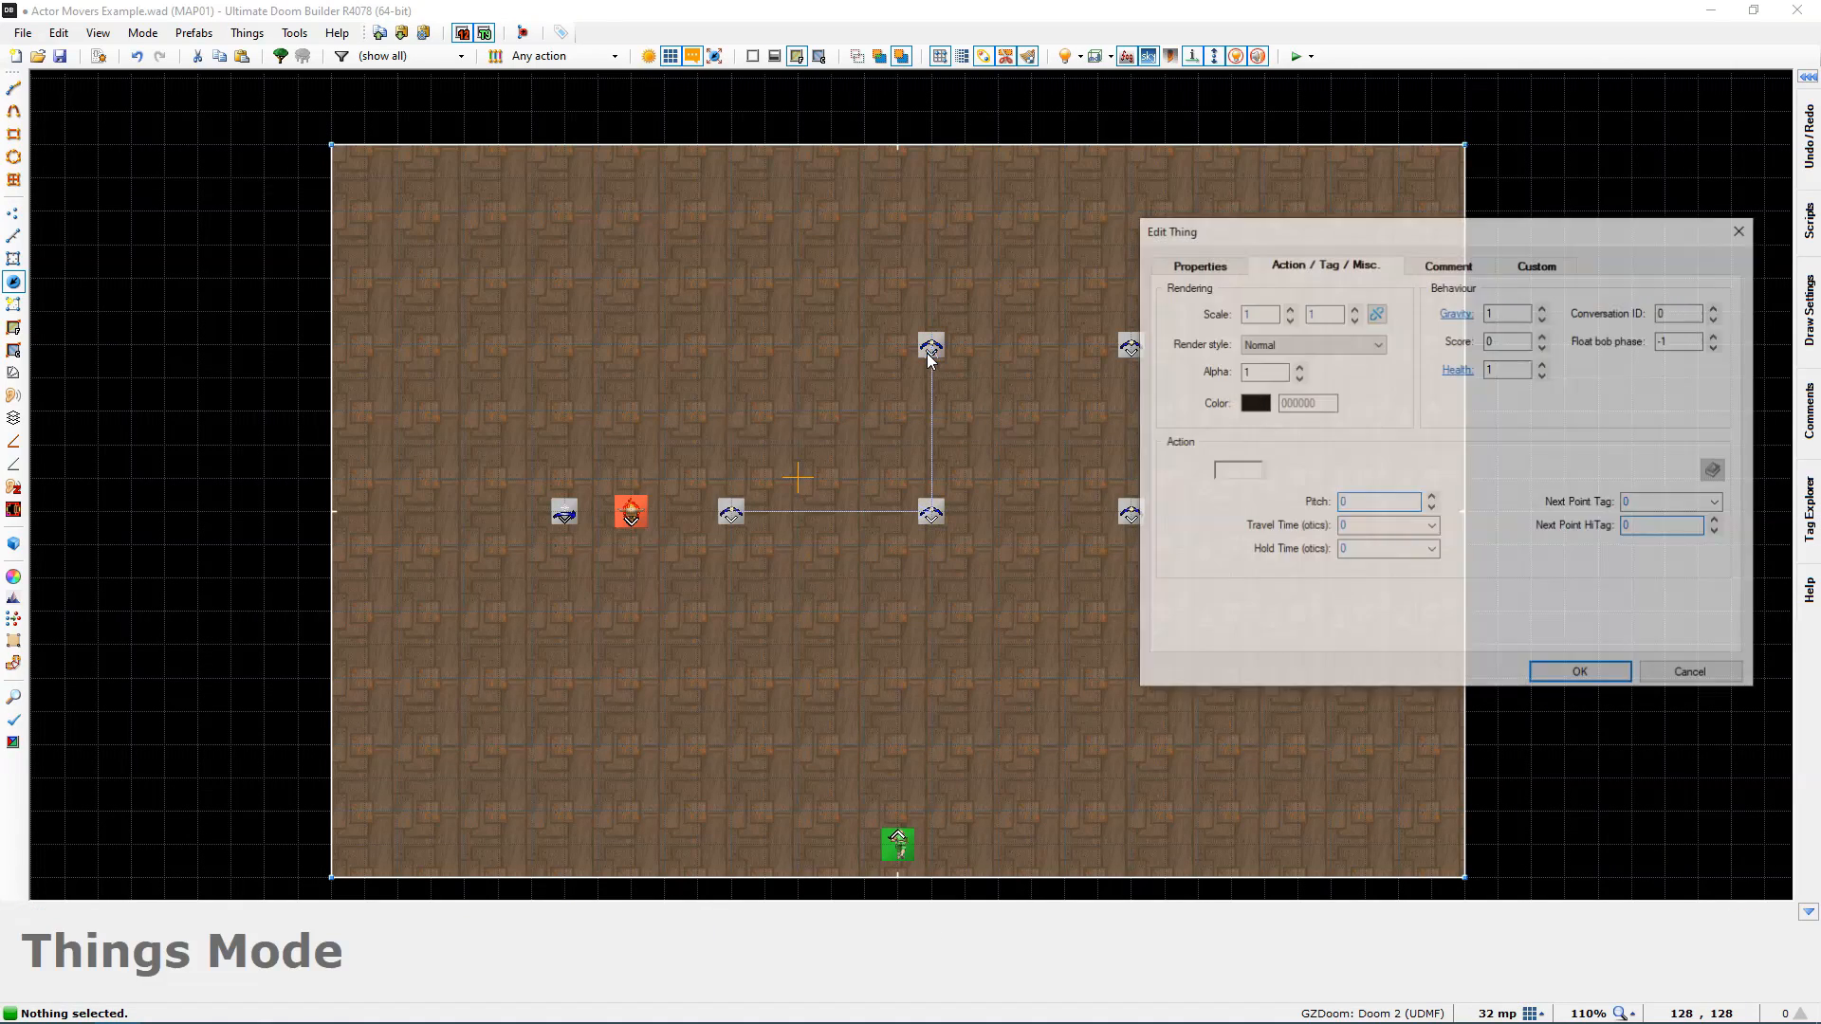
click(1665, 503)
text(6)
click(1582, 674)
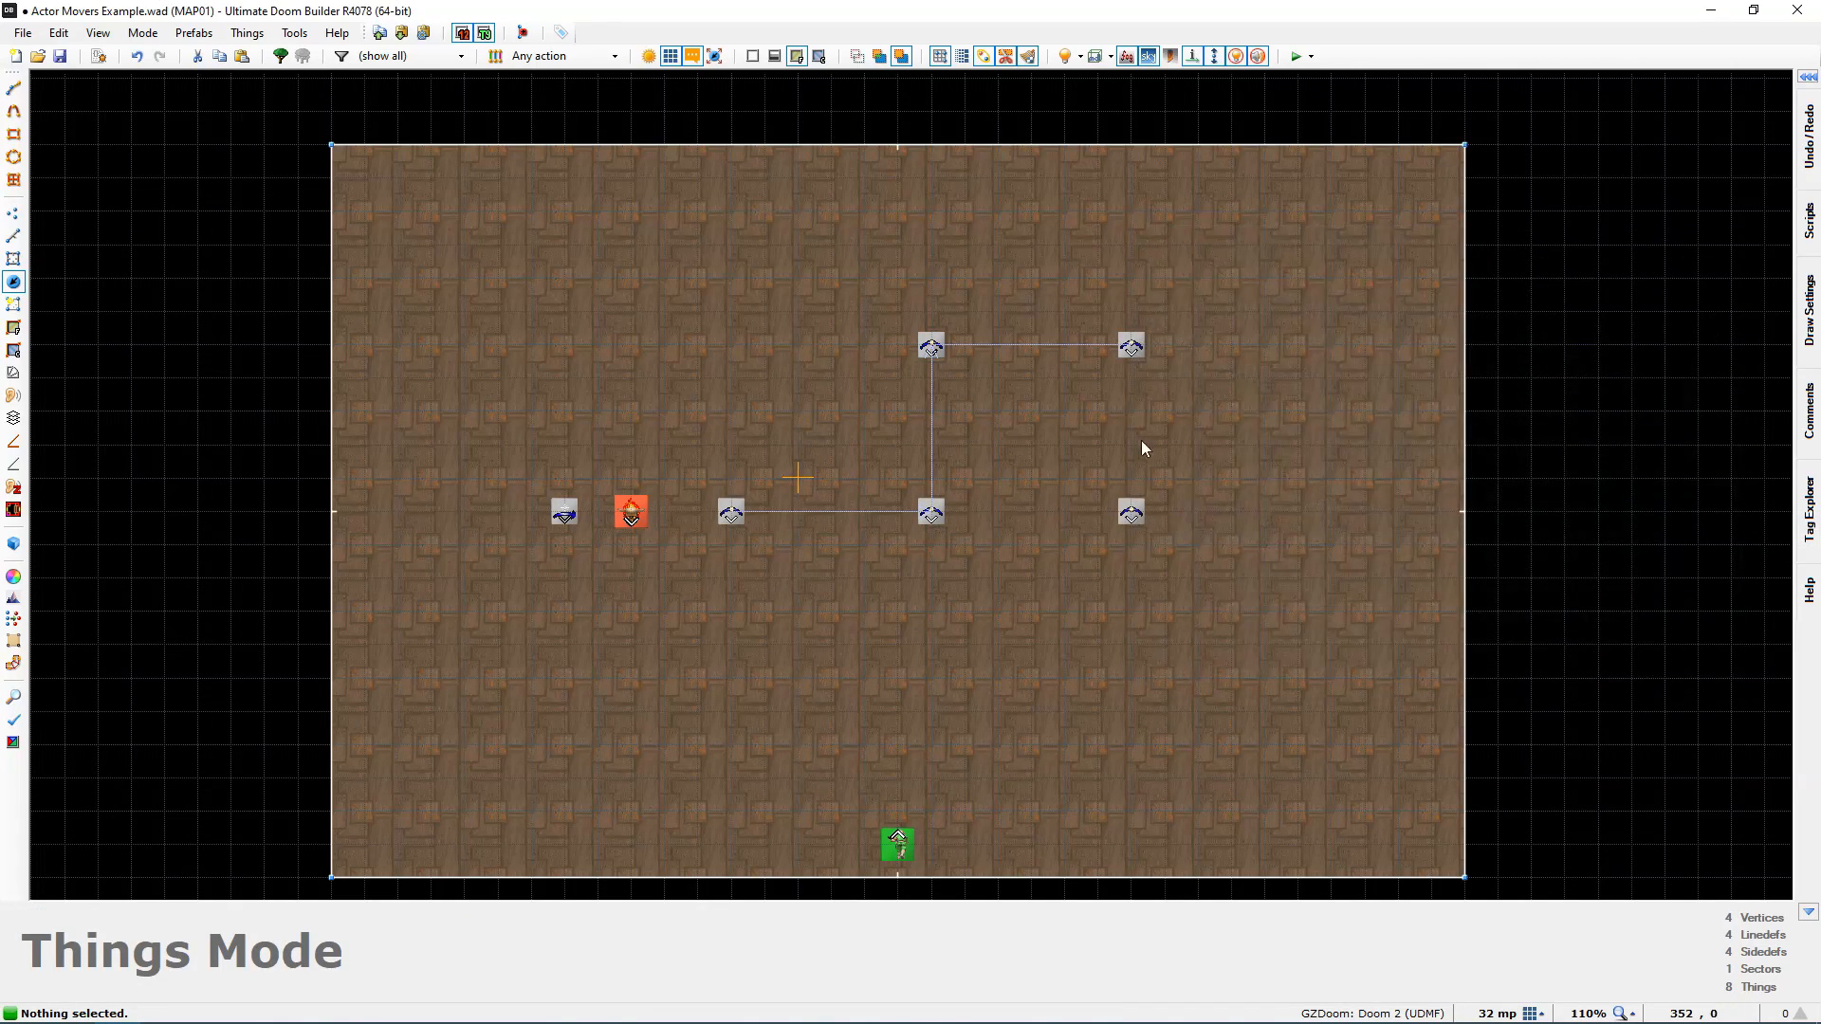
right_click(1130, 346)
click(1664, 503)
text(7)
click(1583, 675)
Step: Move the Actor Mover to just northeast of the Lost Soul and set its Target Thing Tag to 1
drag(565, 514, 664, 441)
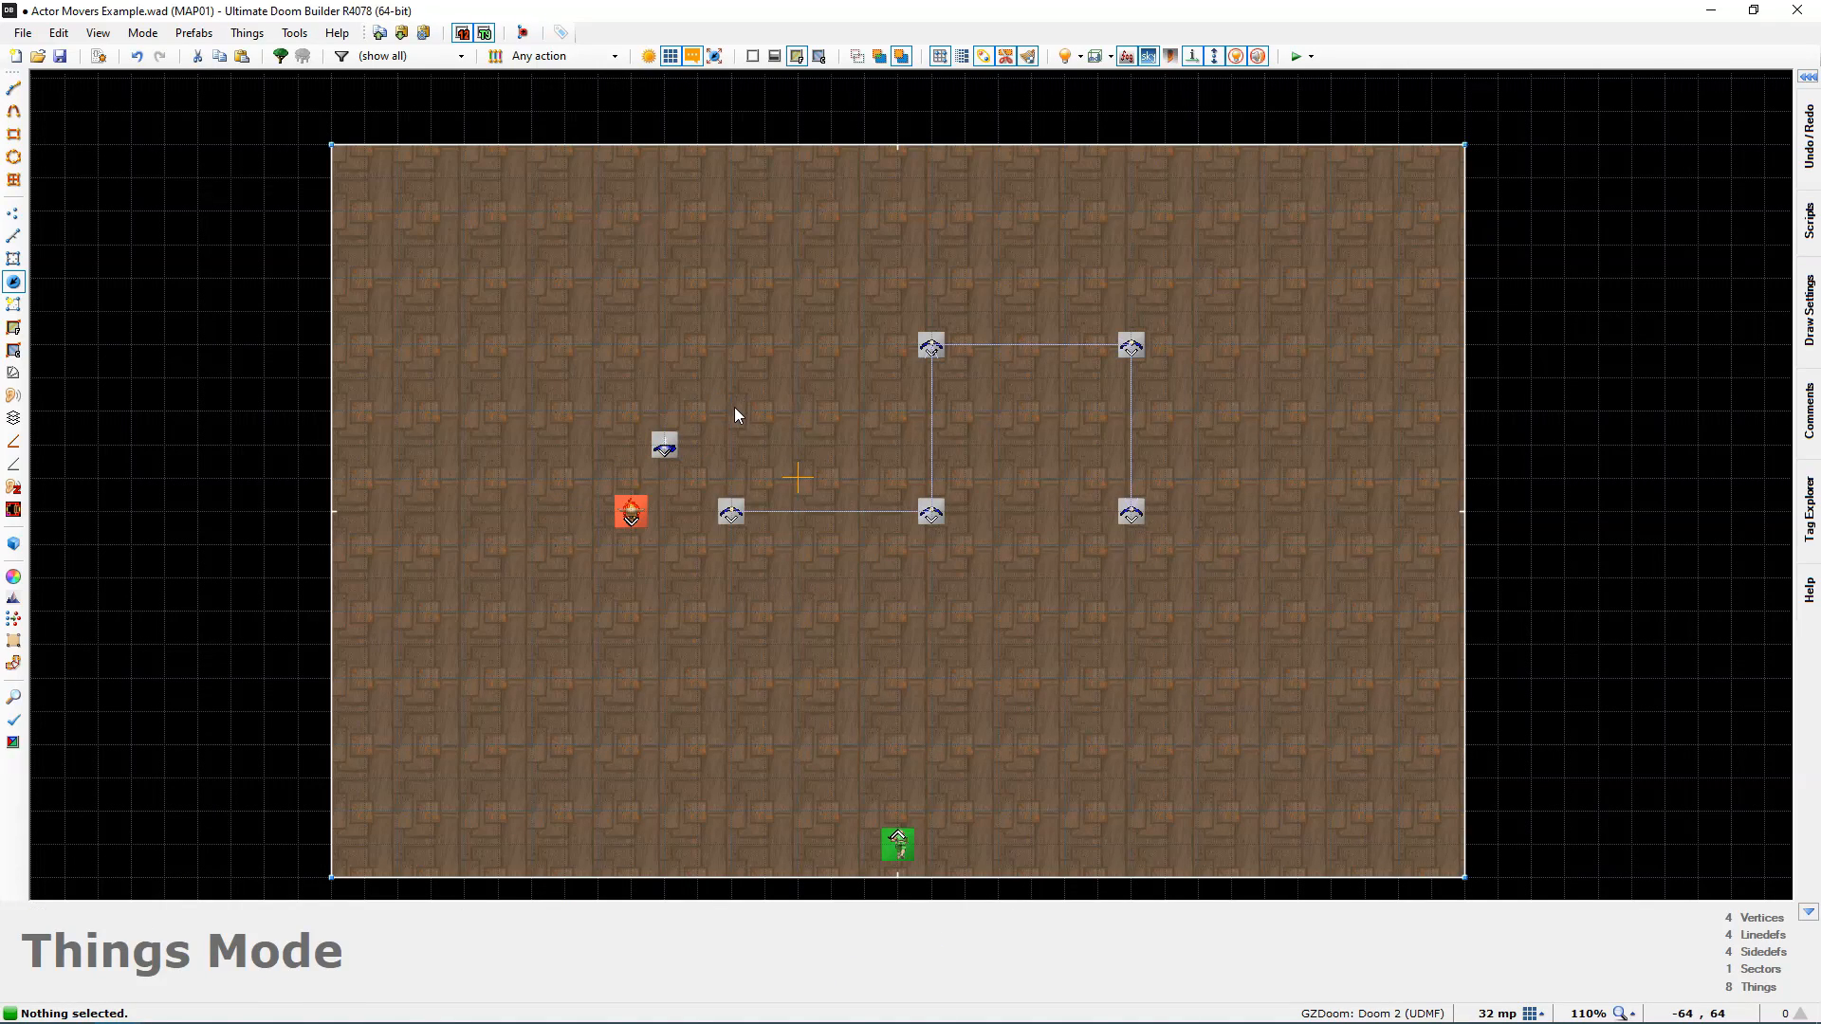
right_click(665, 450)
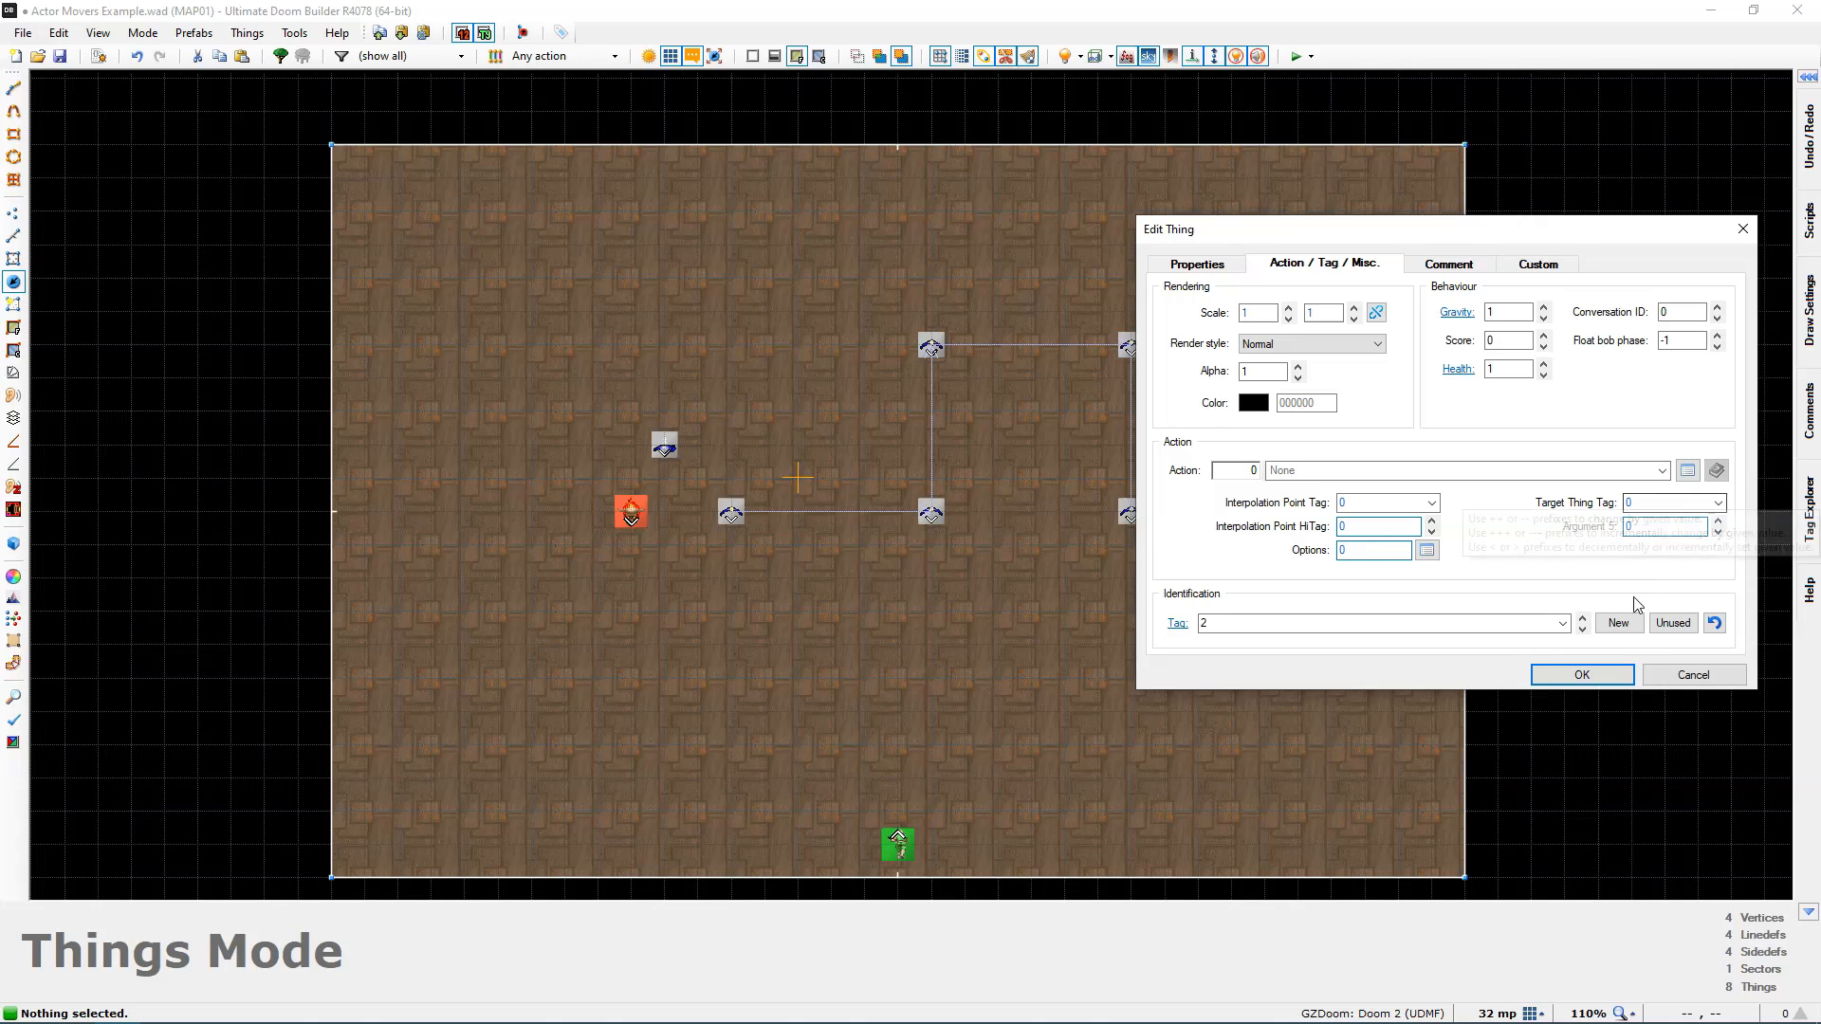
click(1693, 675)
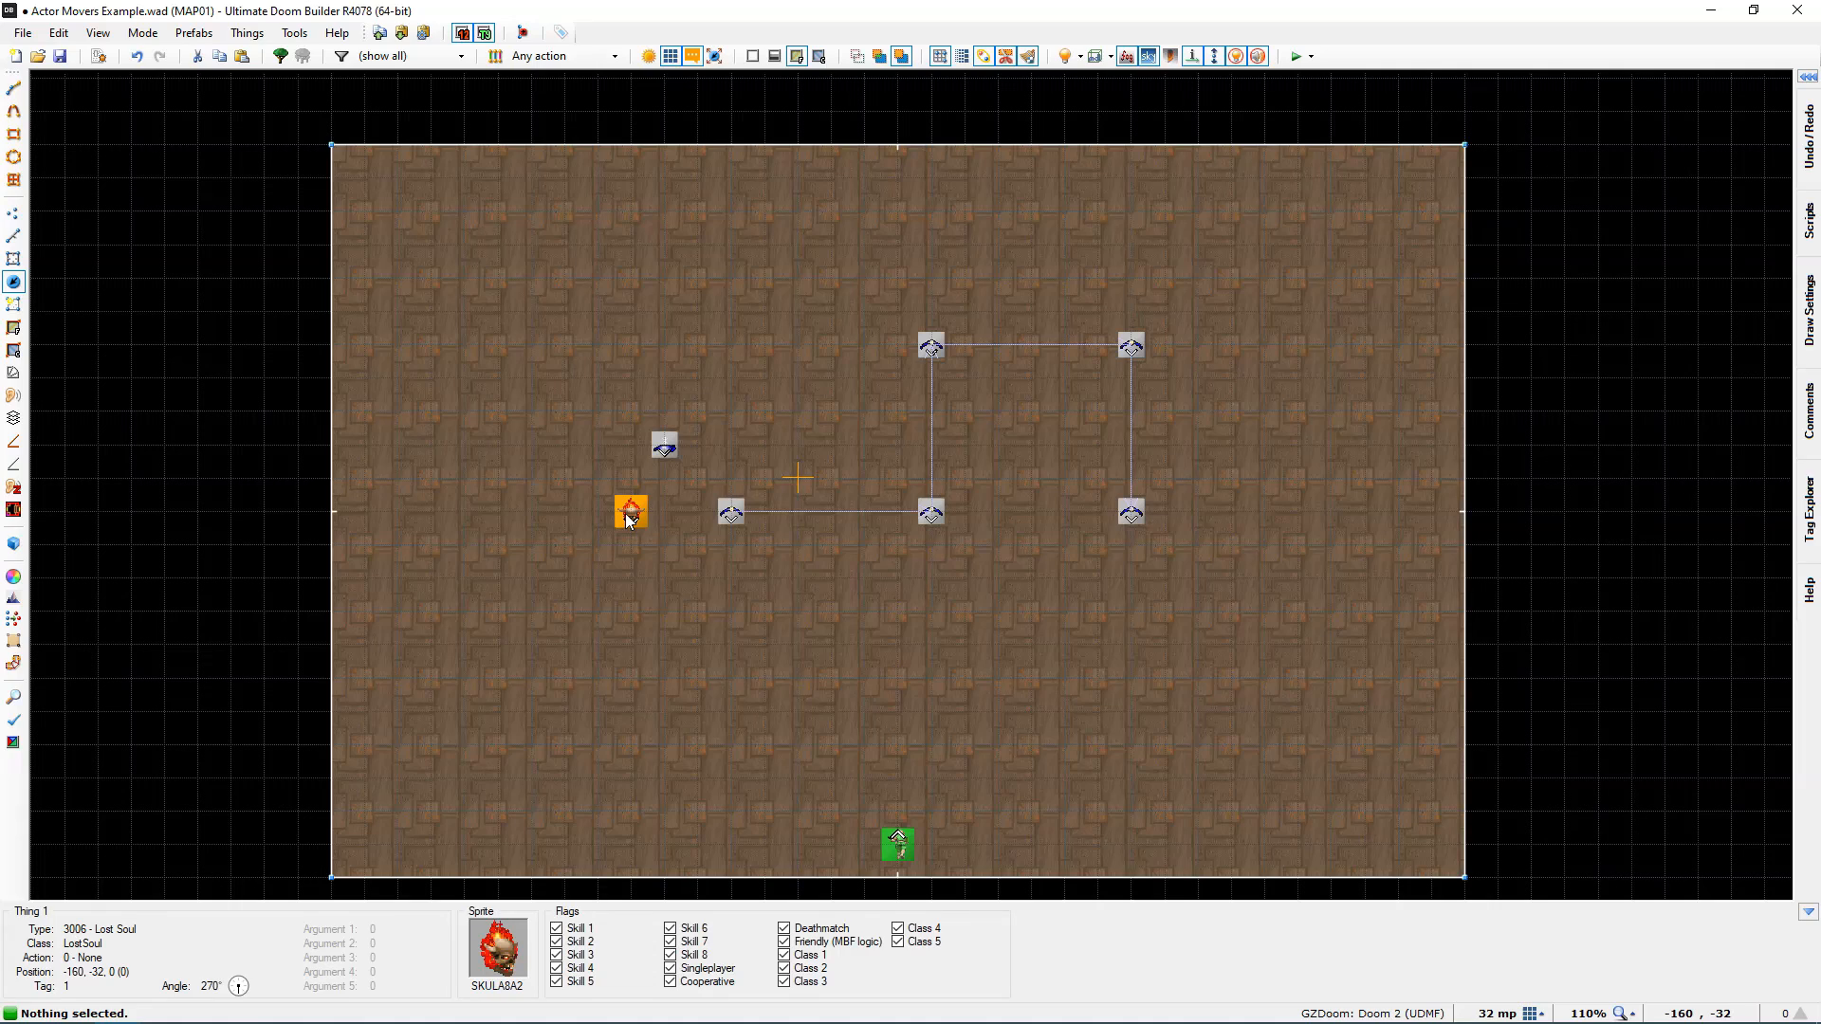
right_click(659, 442)
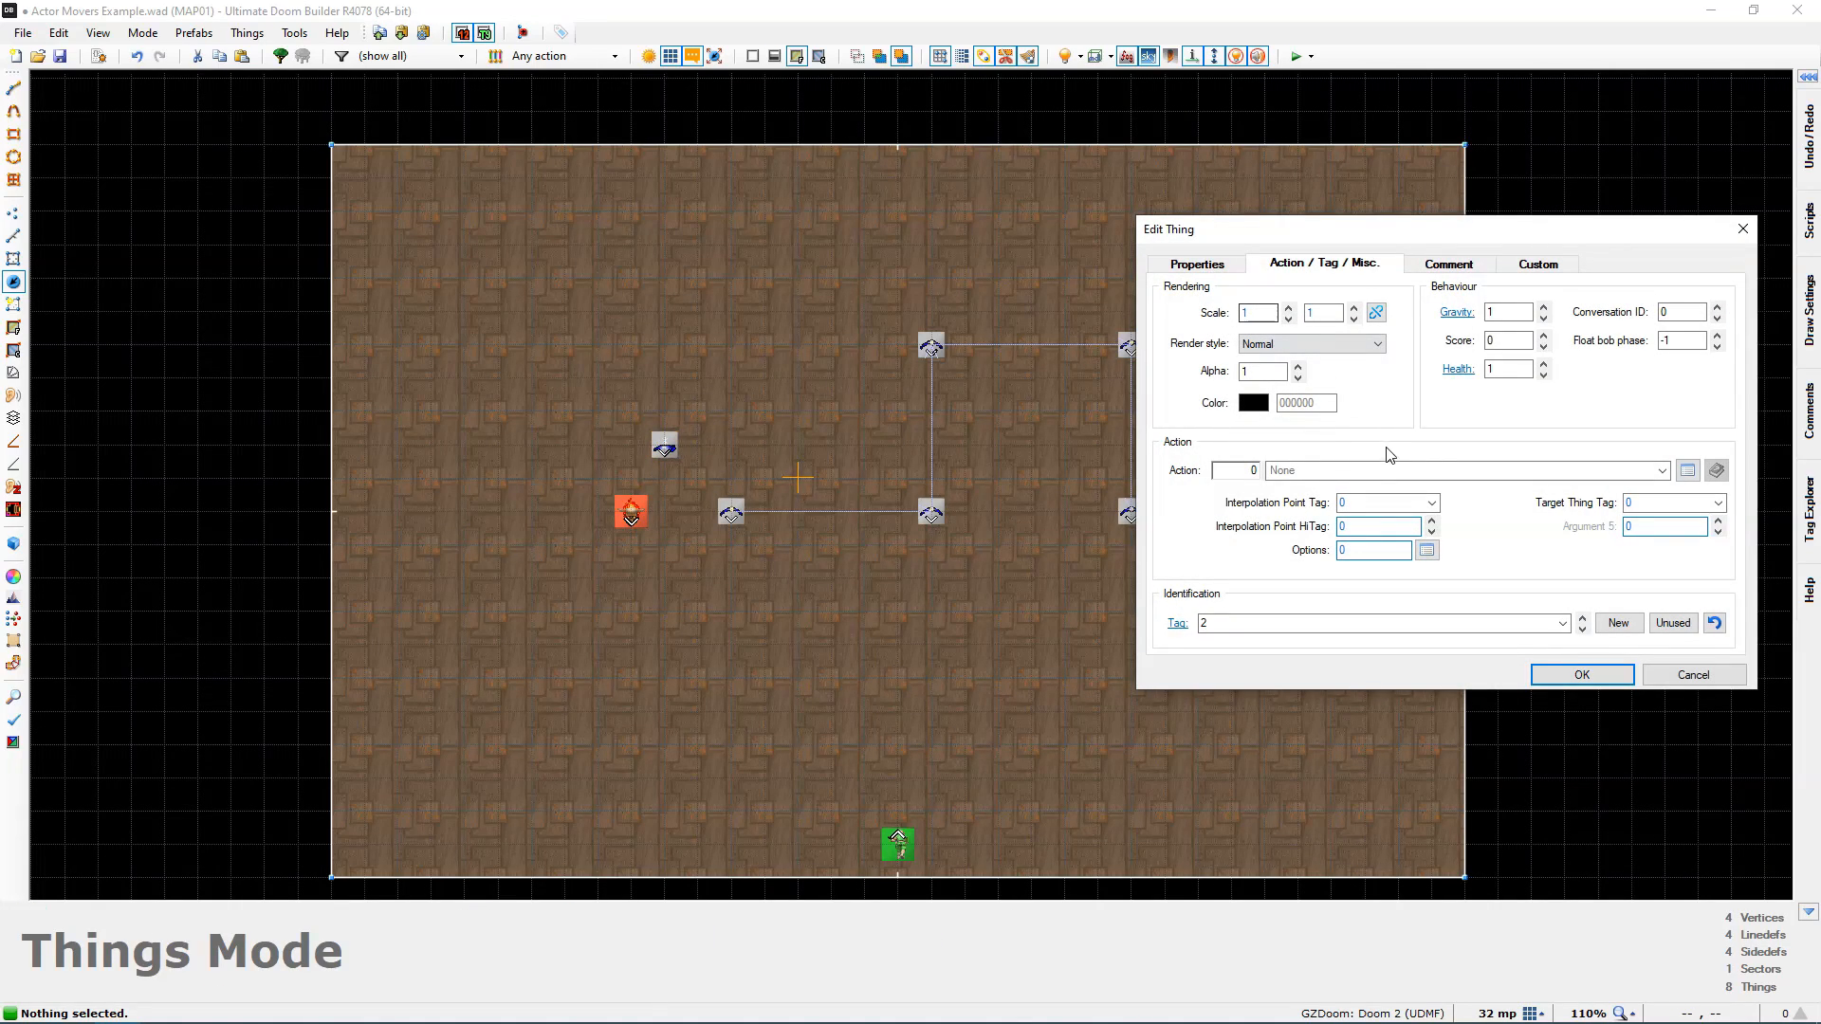
click(1641, 503)
text(1)
click(1576, 674)
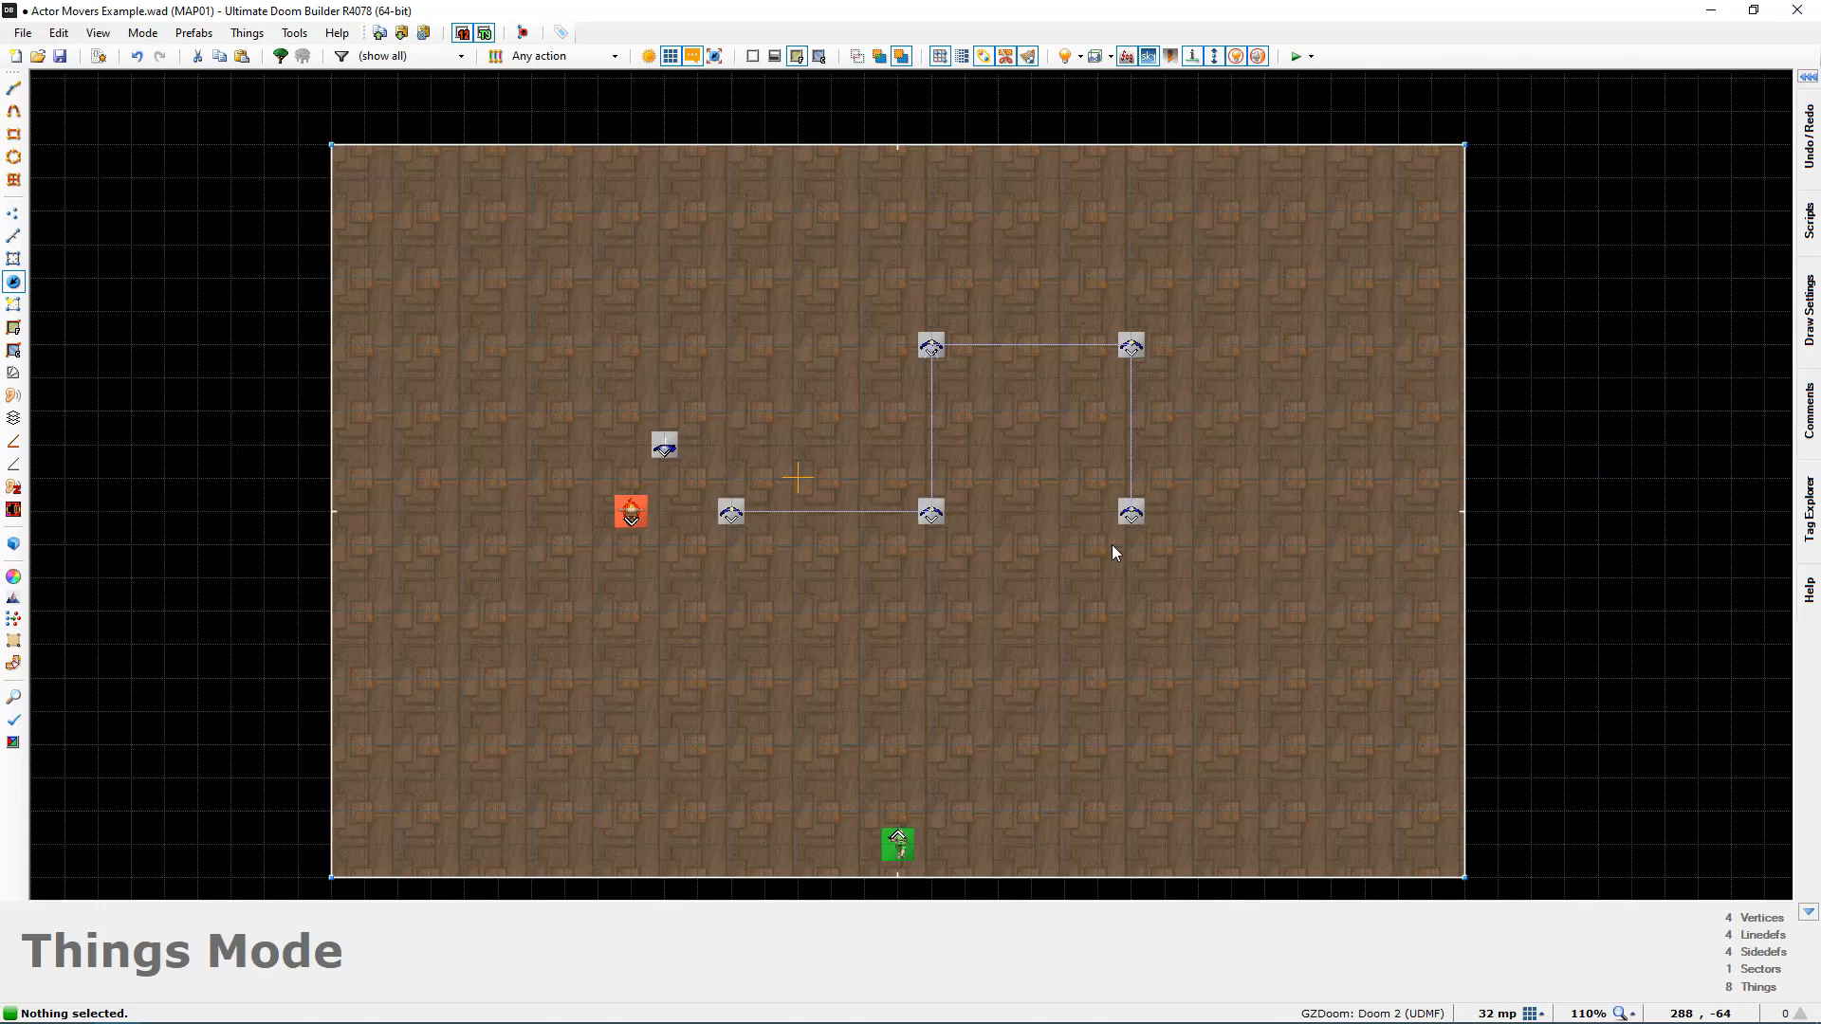
Step: Check the tag of the first Interpolation Point and set the Actor Mover's Interpolation Point Tag to 3
right_click(729, 520)
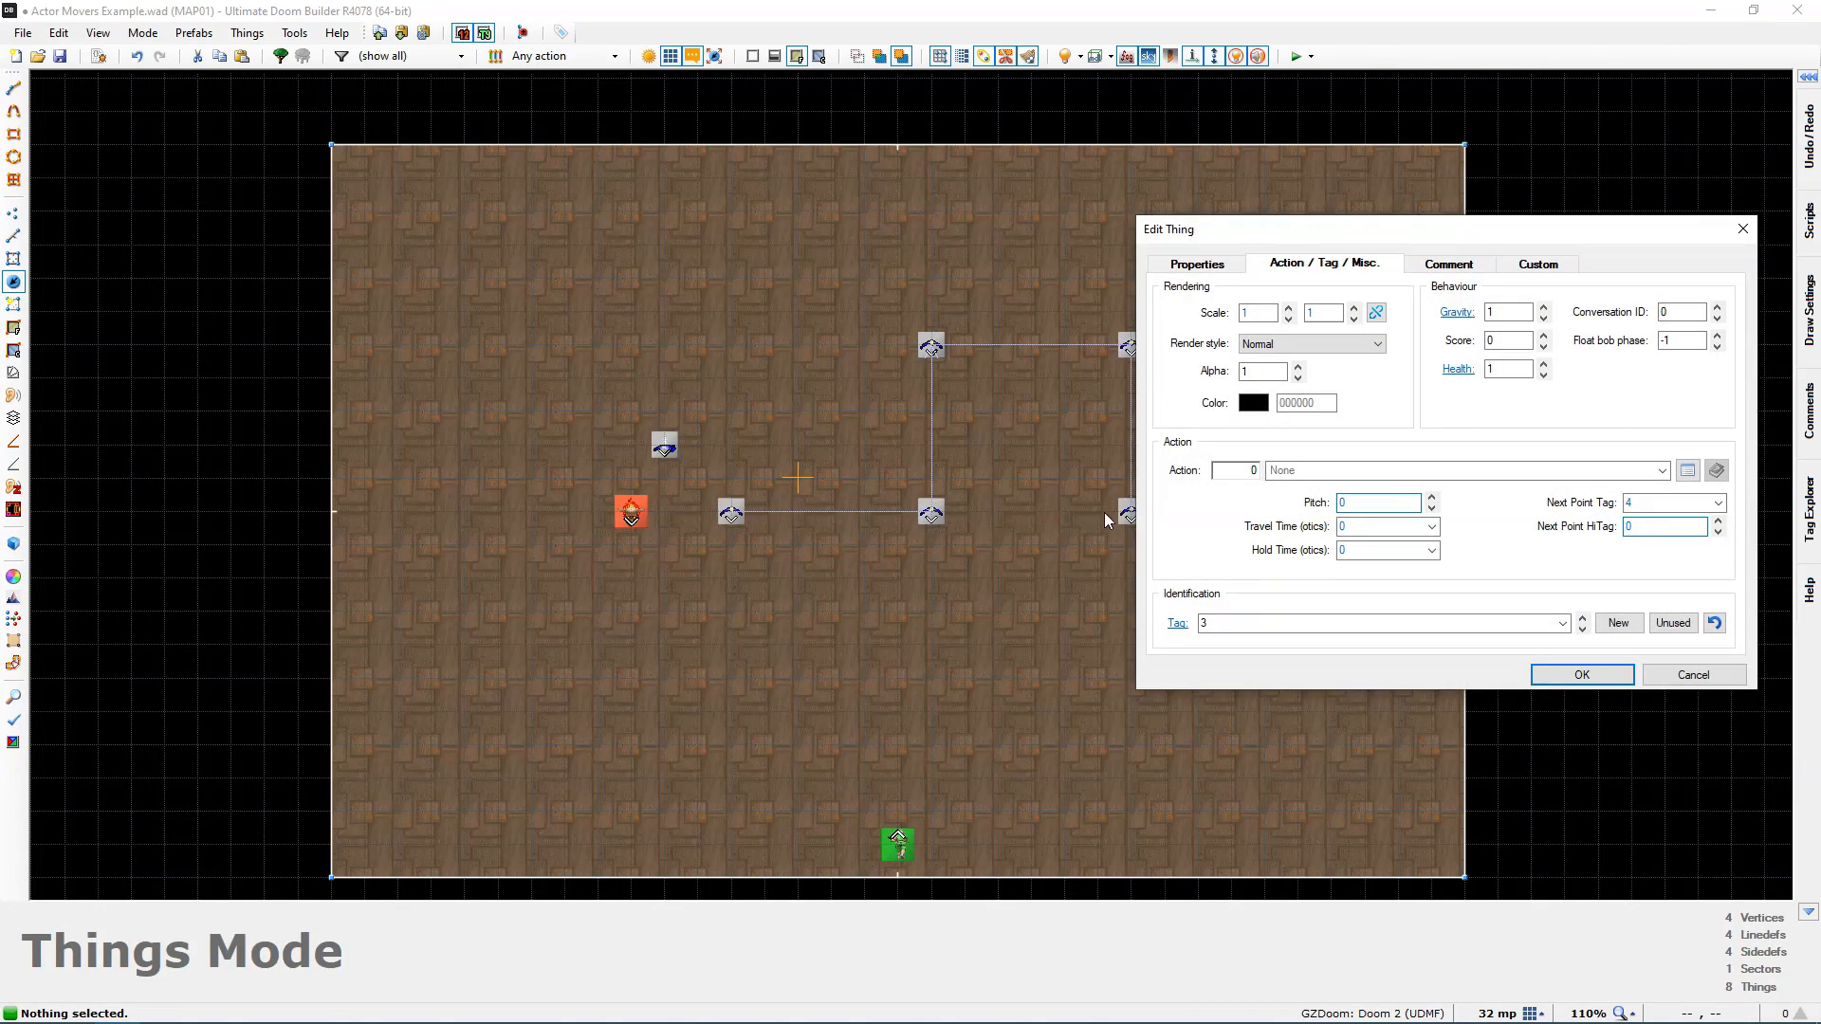
click(1582, 674)
right_click(667, 446)
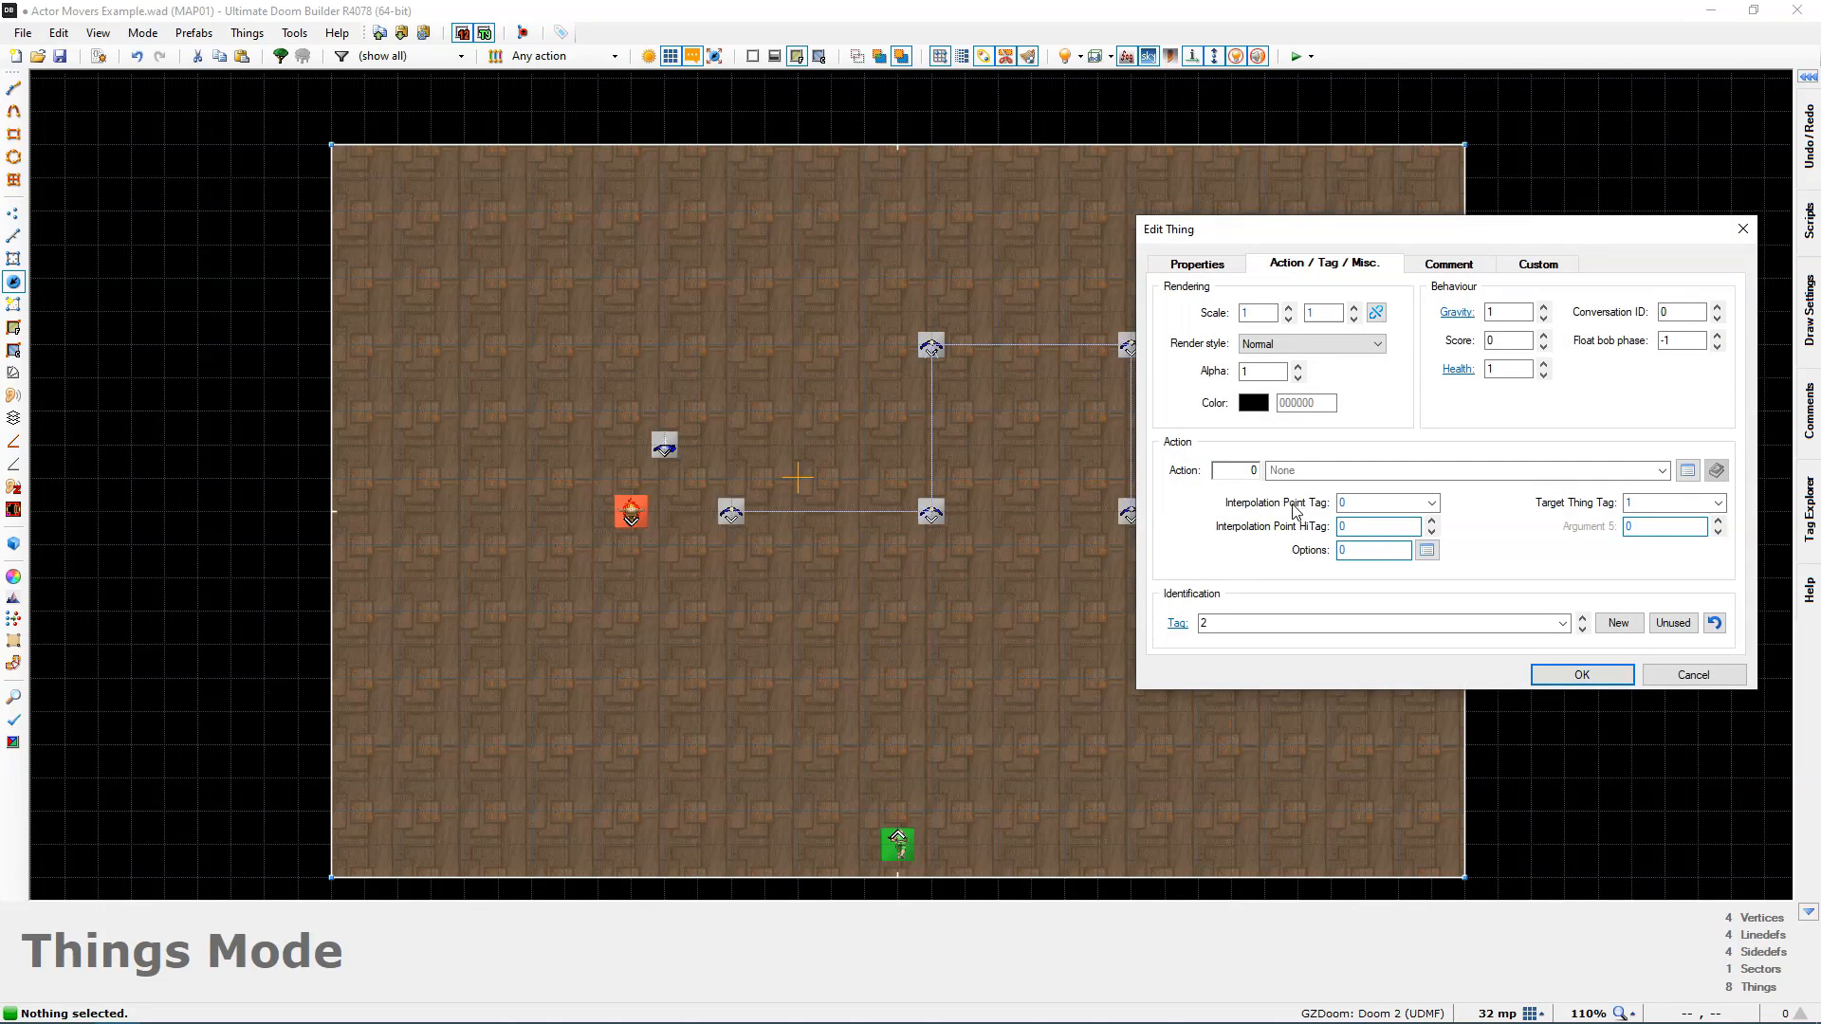
double_click(1376, 503)
text(3)
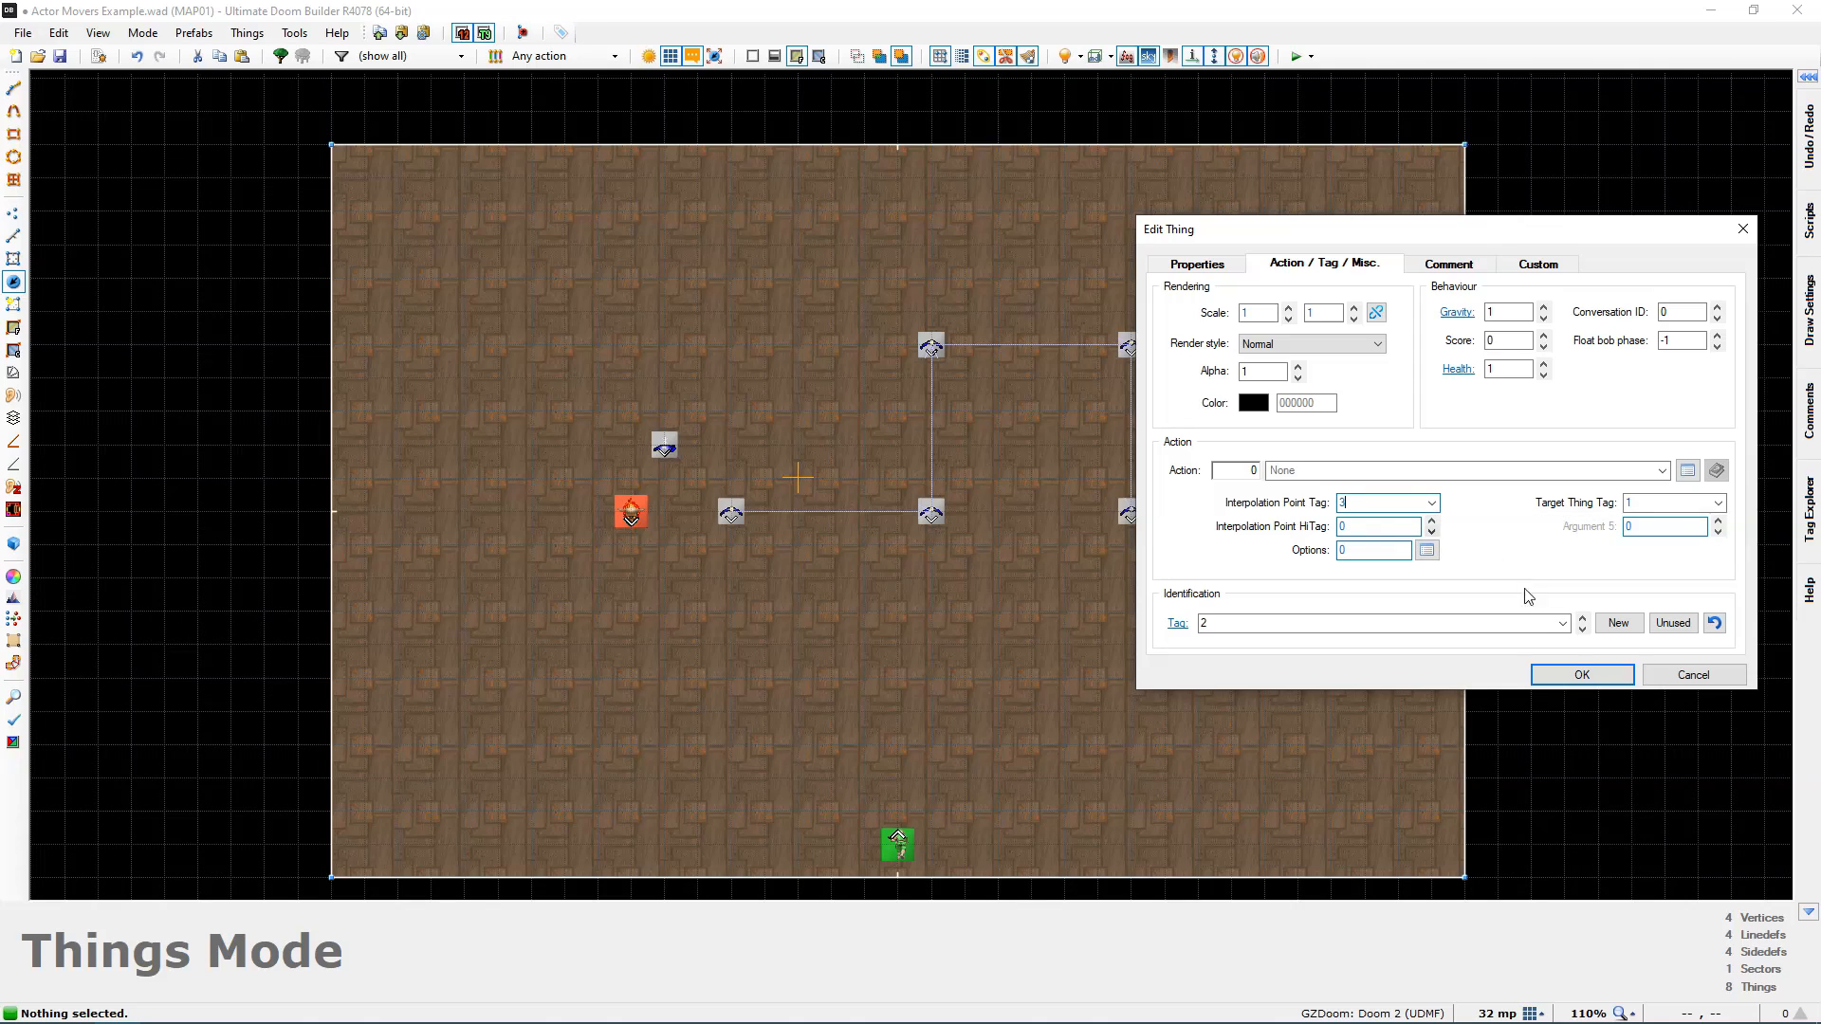
click(1579, 676)
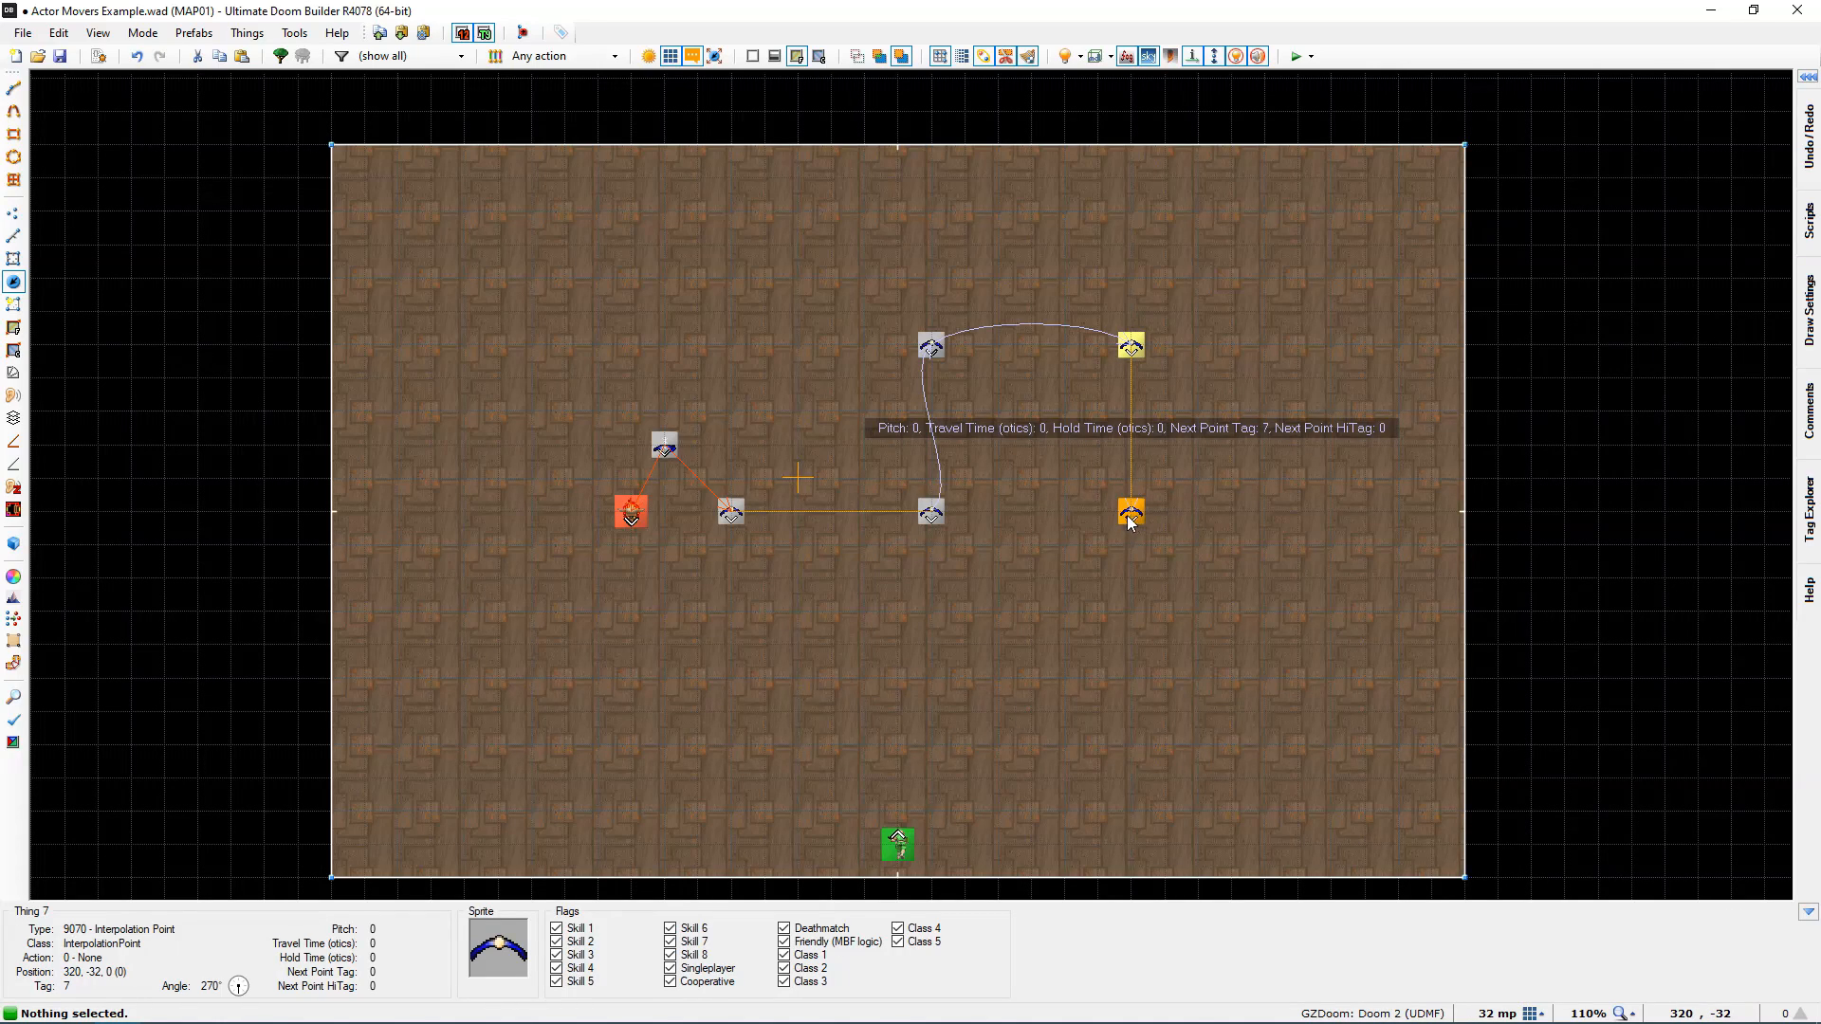
Step: Try the last Interpolation Point at several positions to compare how the path curves, undoing each move
drag(1136, 514, 1250, 192)
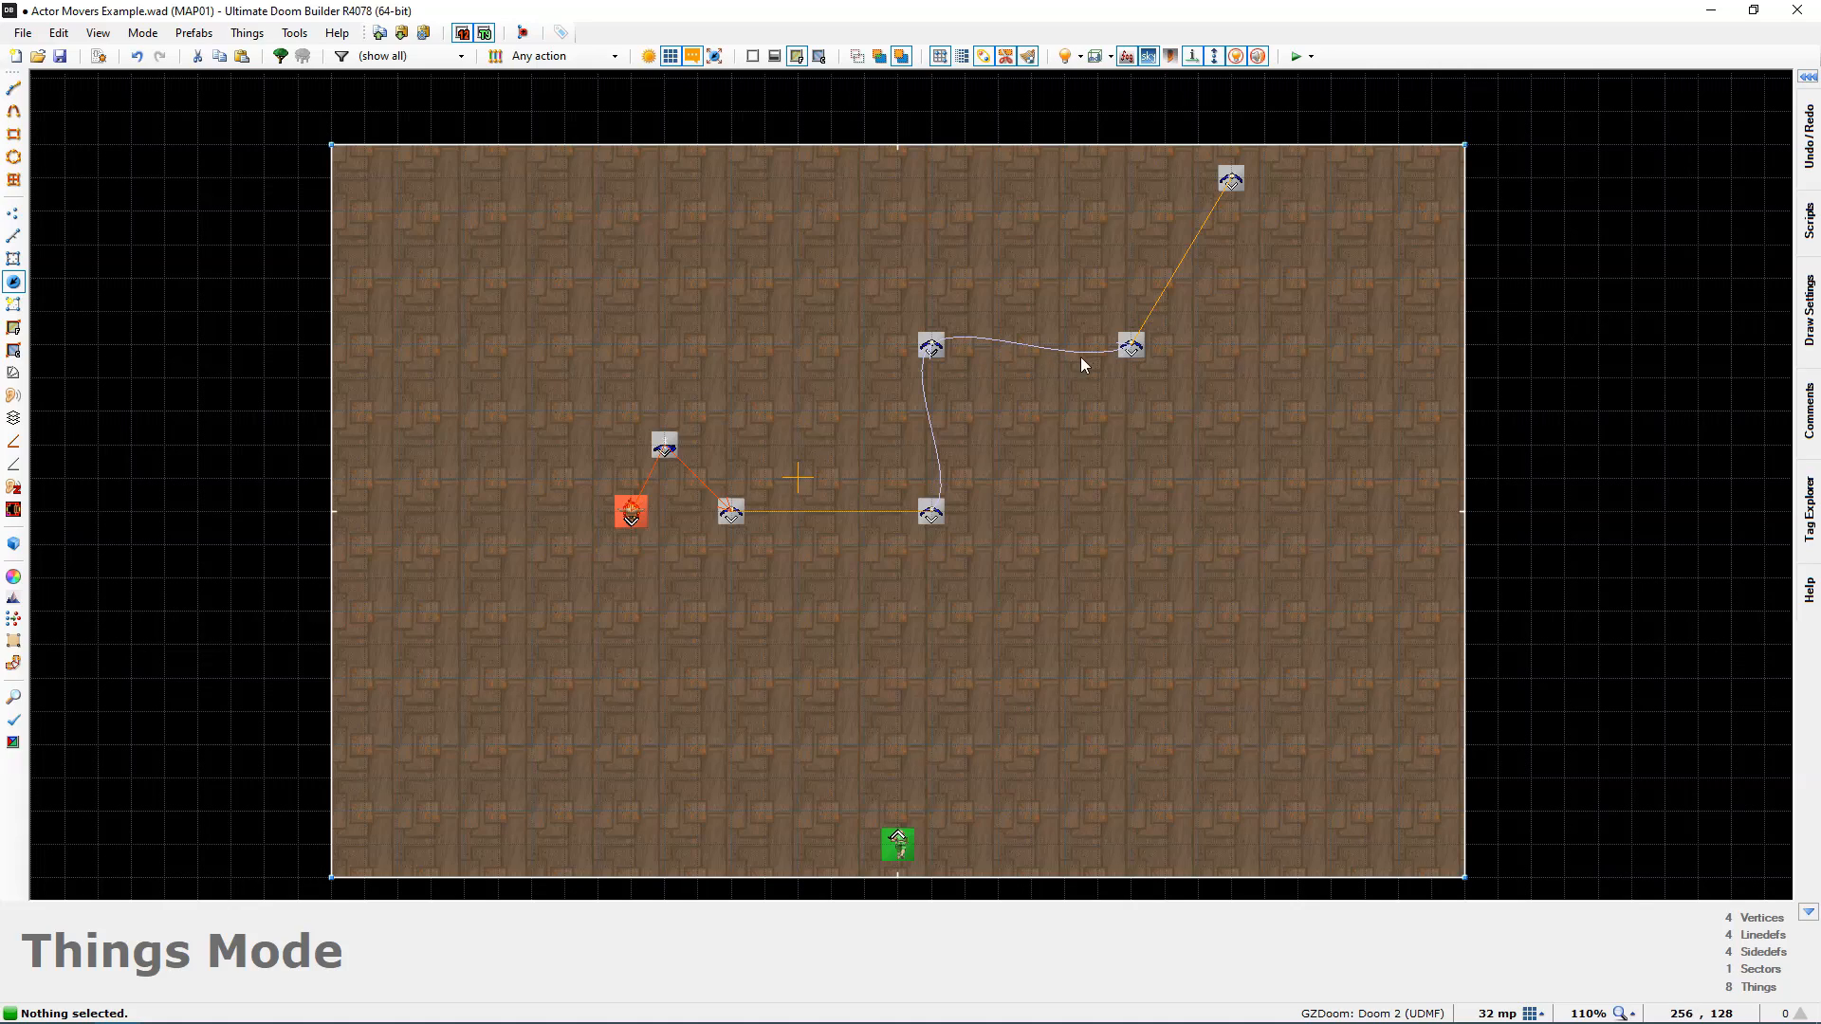
key(ctrl+z)
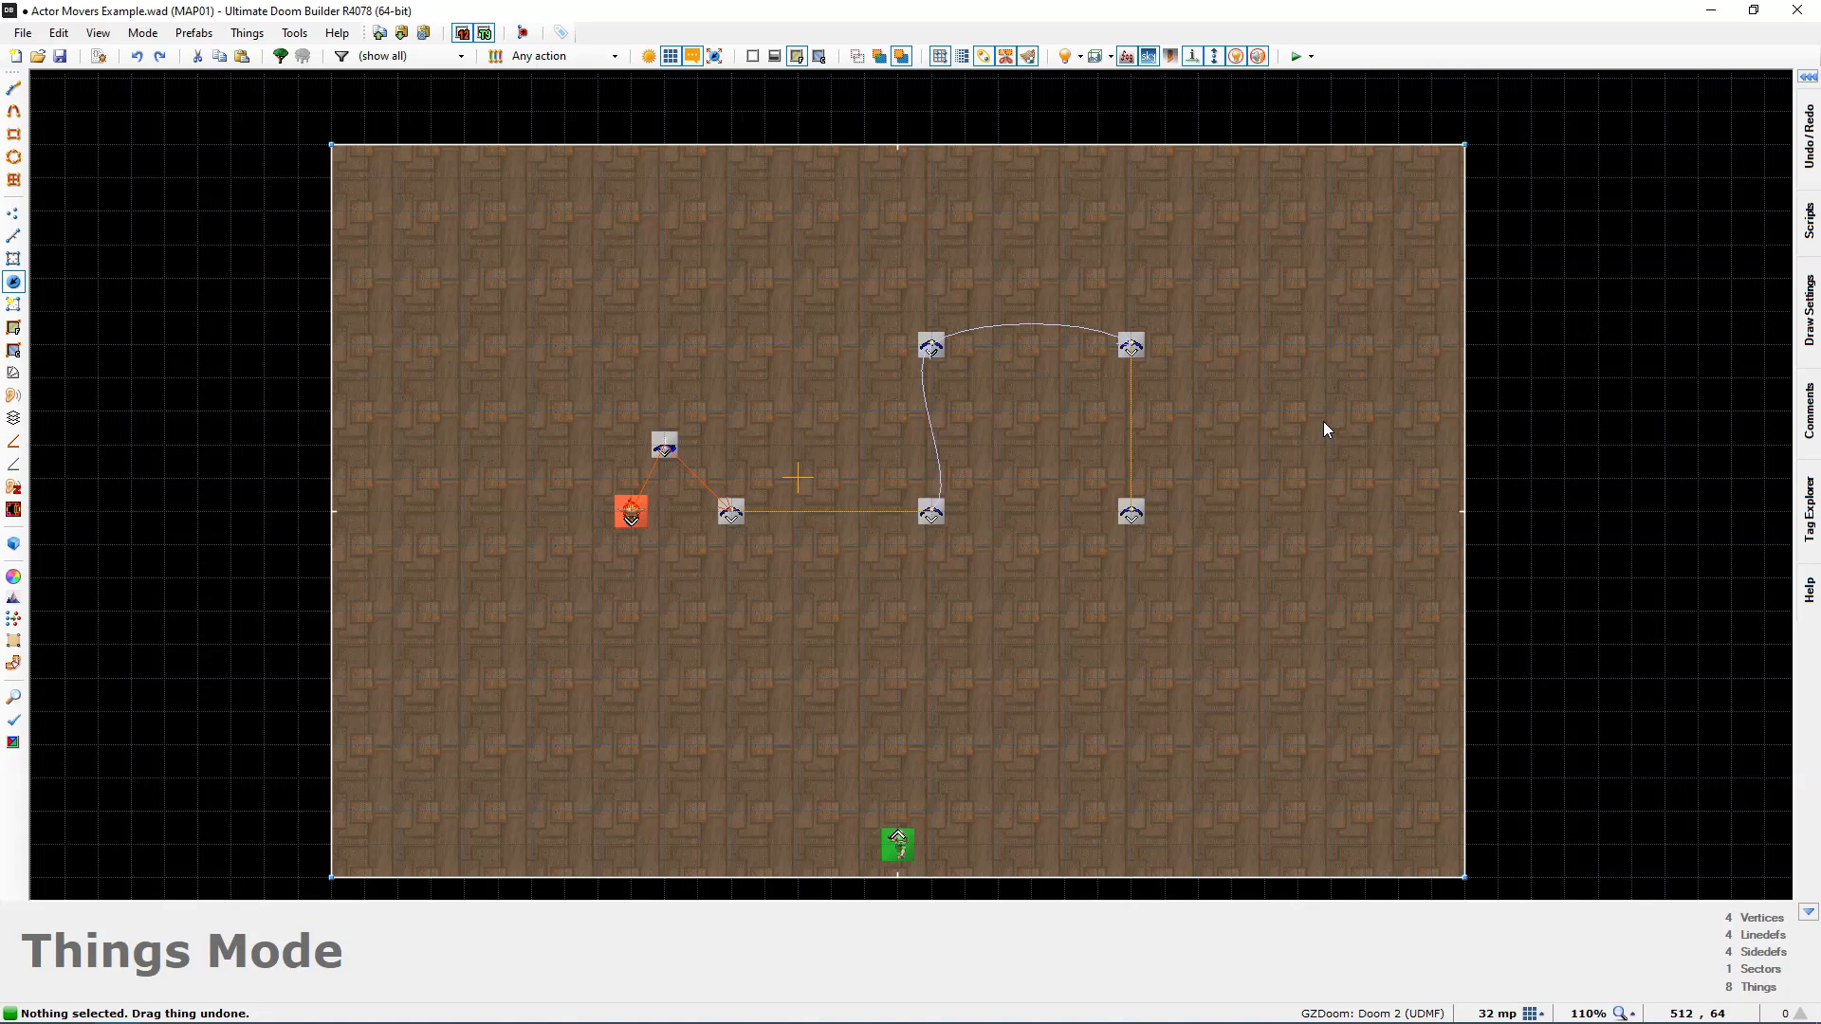
drag(1132, 510, 1233, 347)
key(ctrl+z)
drag(1131, 512, 1032, 380)
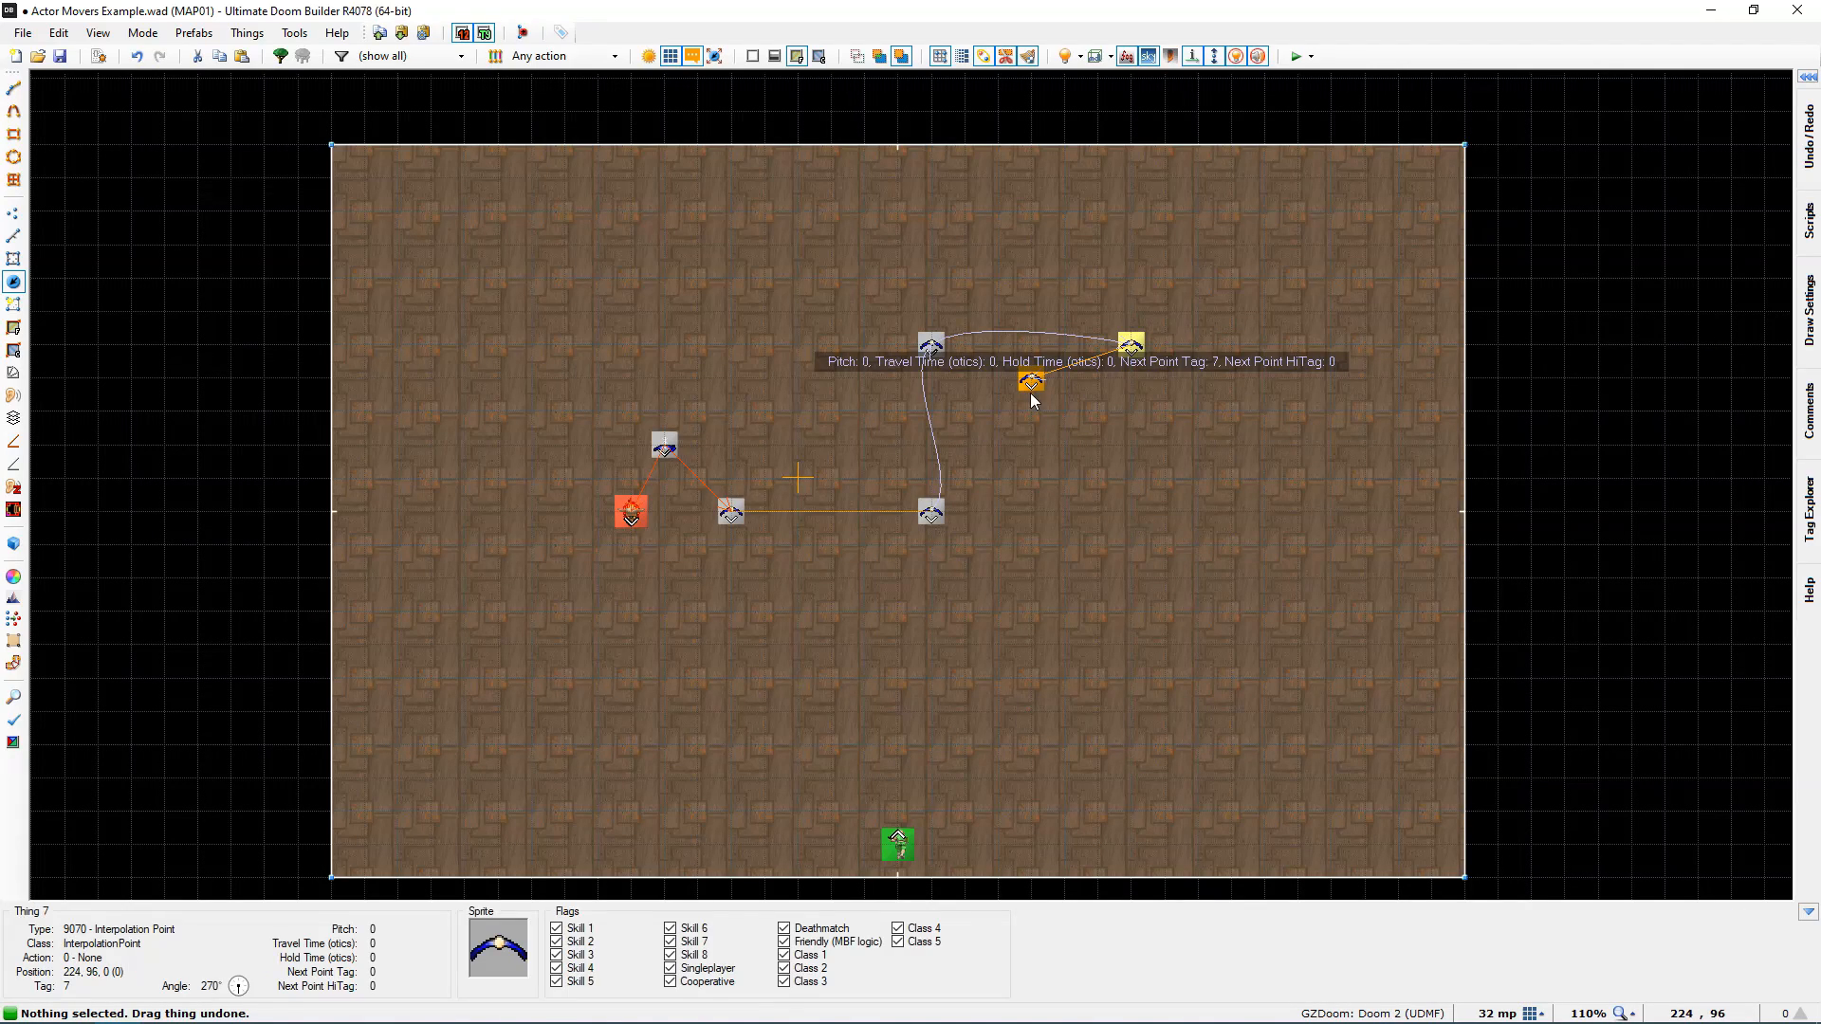
key(ctrl+z)
drag(1143, 507, 1295, 375)
key(ctrl+z)
drag(1125, 526, 1055, 429)
key(ctrl+z)
drag(1133, 518, 1188, 210)
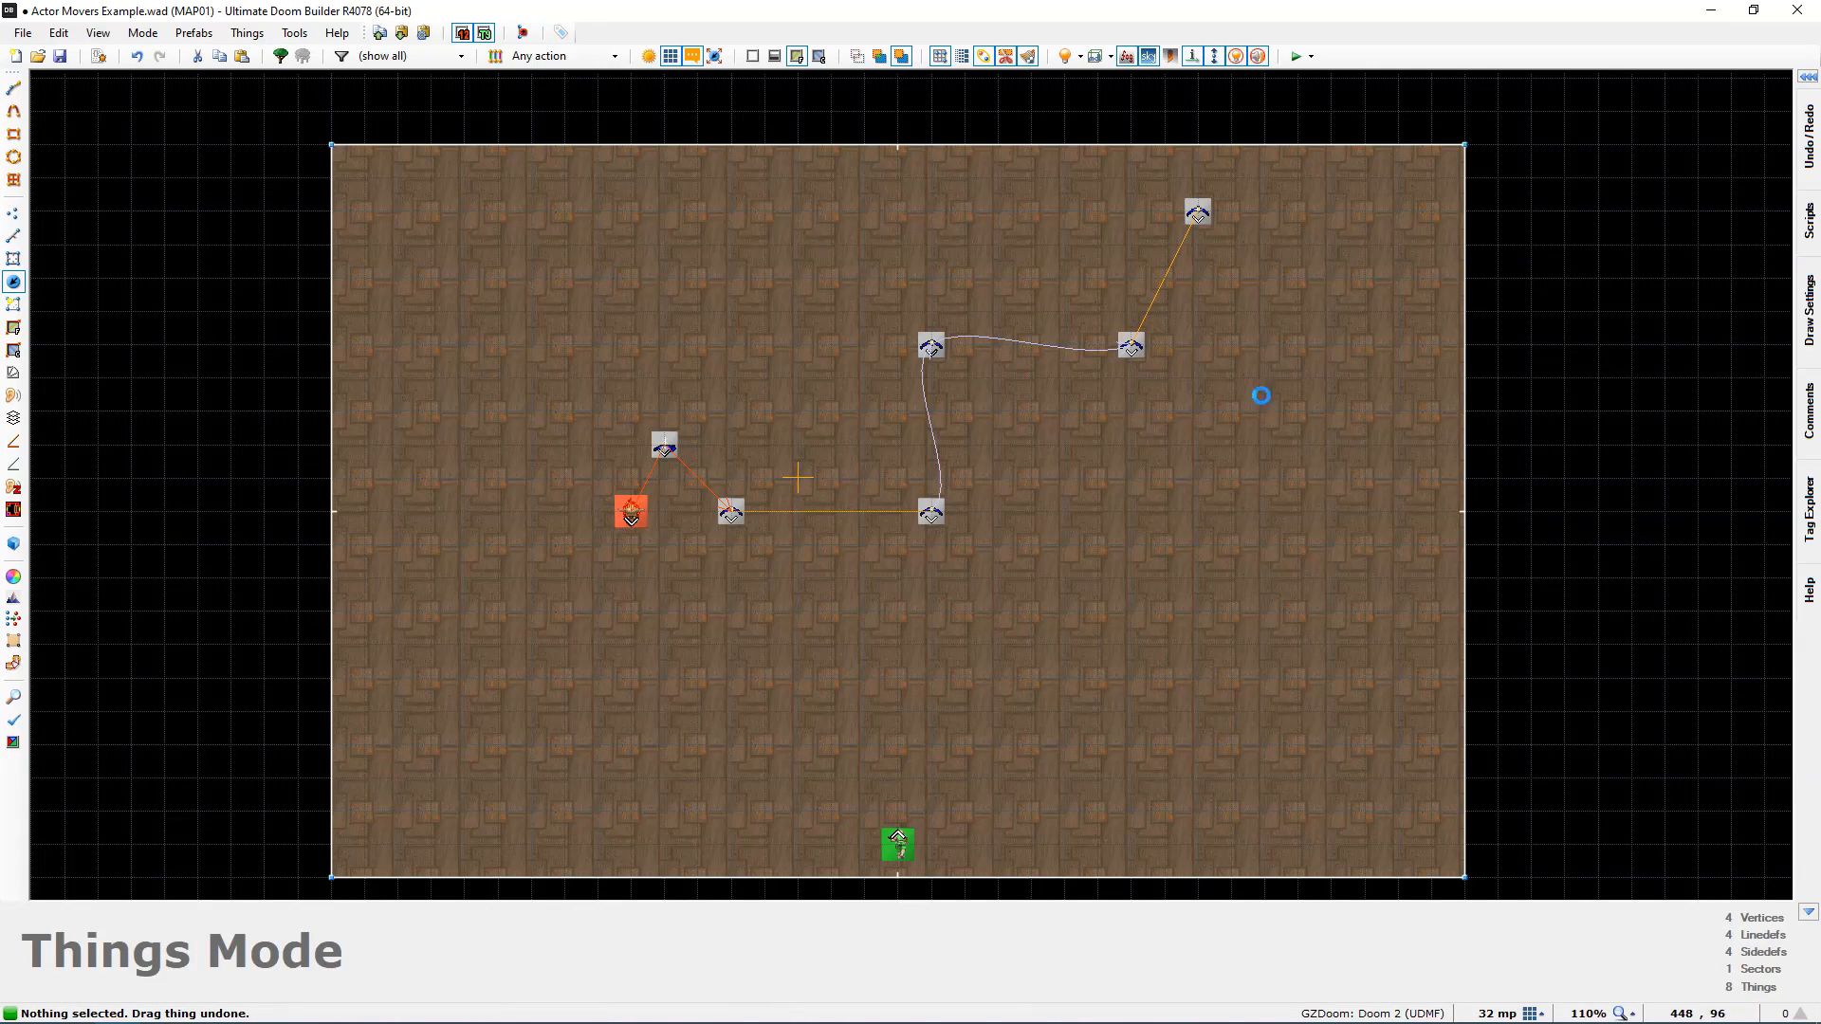
key(ctrl+z)
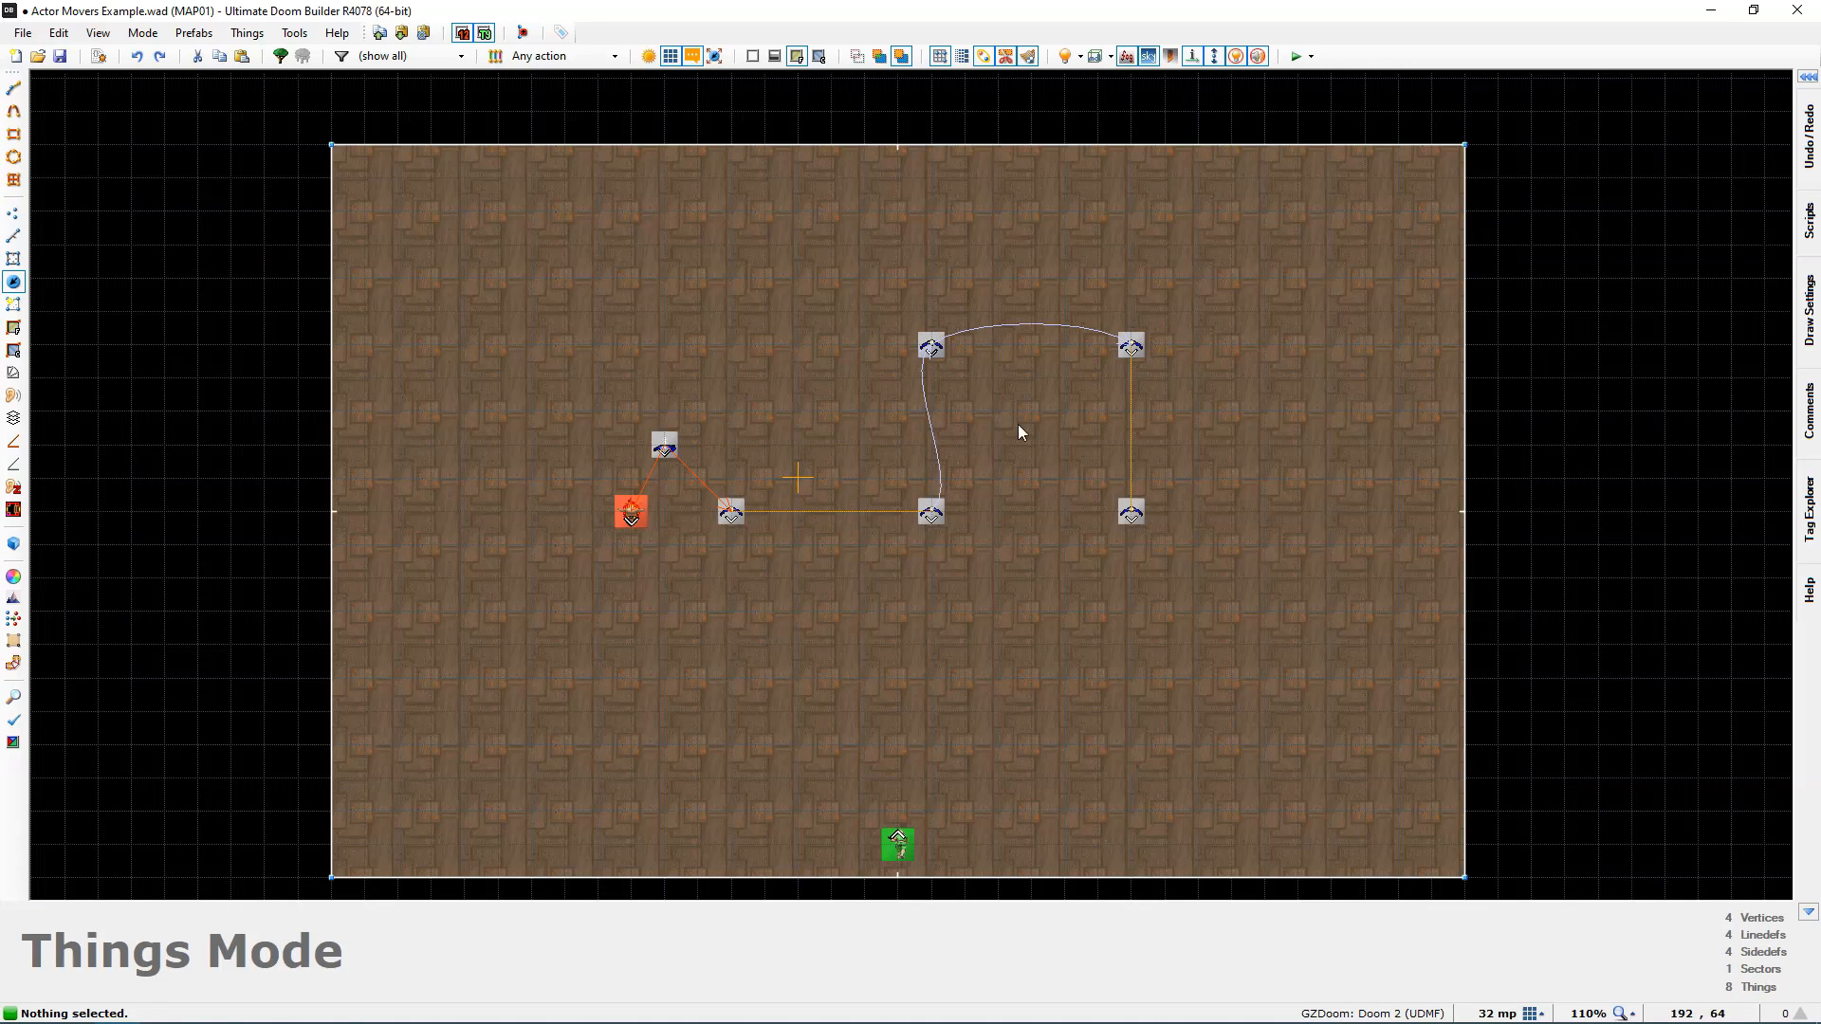
Step: Enable the Linear path flag in the Actor Mover's options
right_click(675, 447)
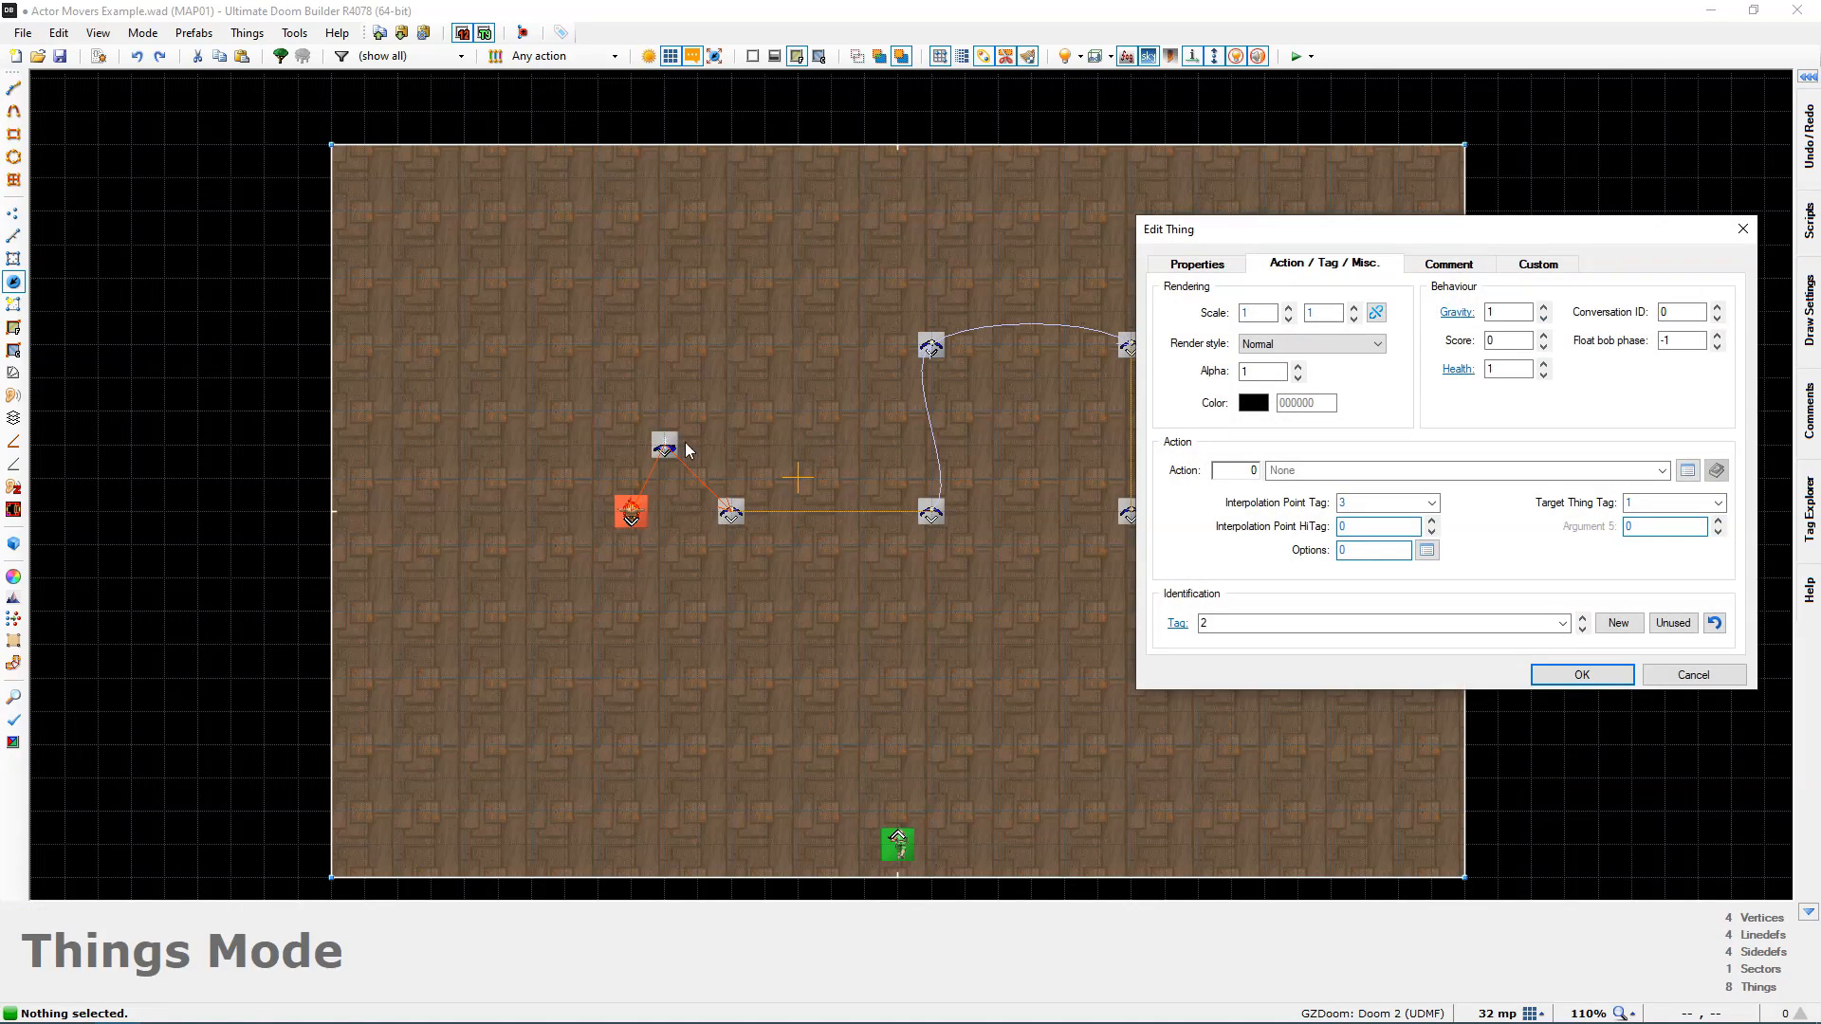
click(1427, 552)
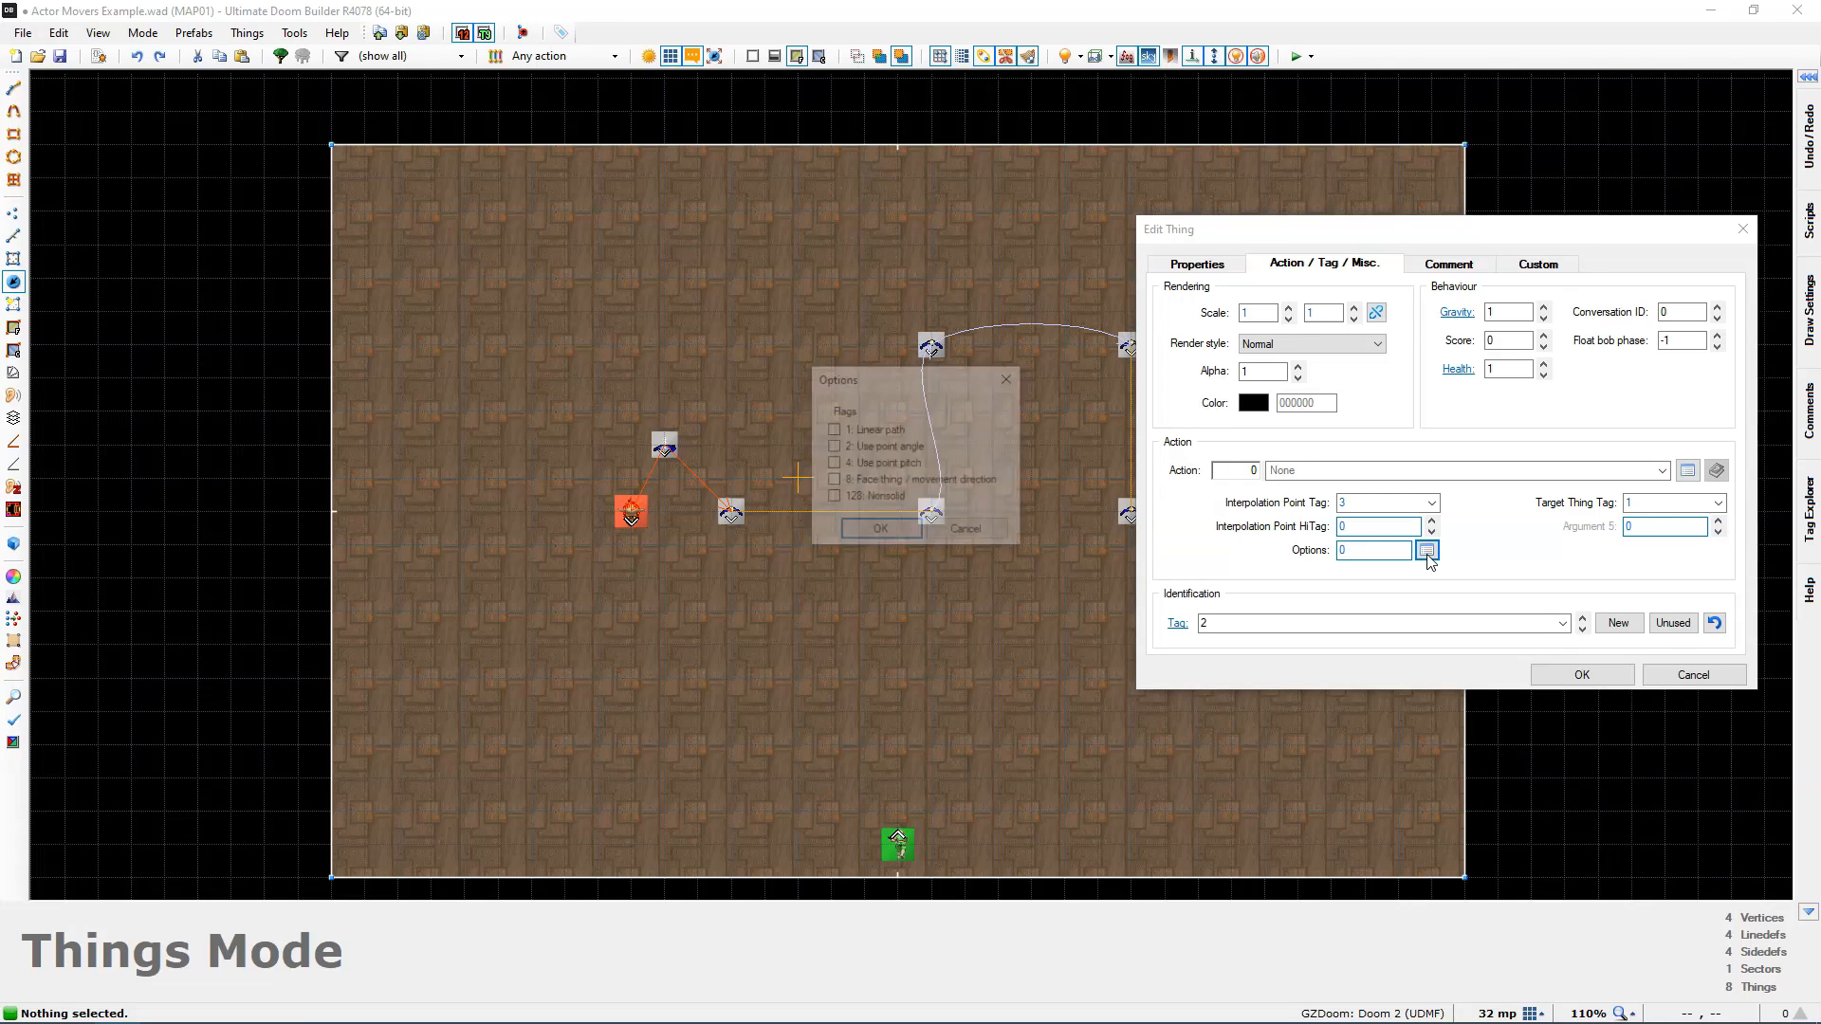
click(873, 434)
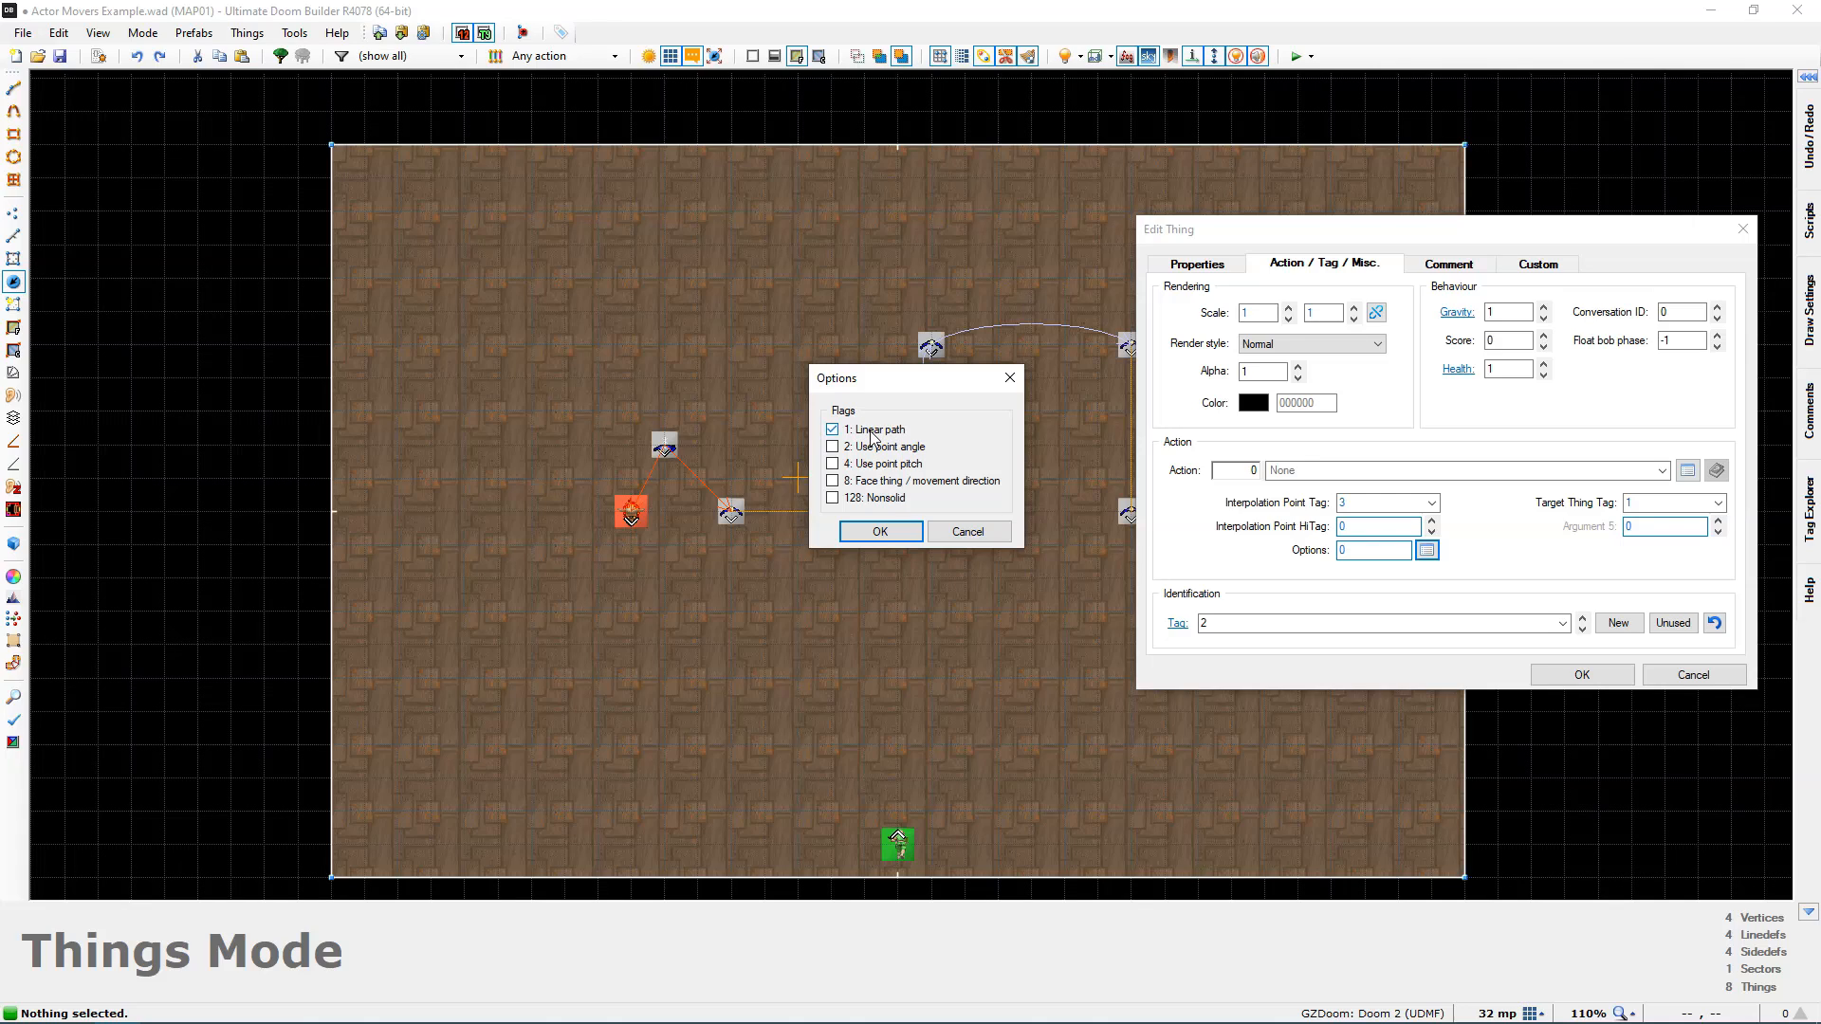
click(876, 533)
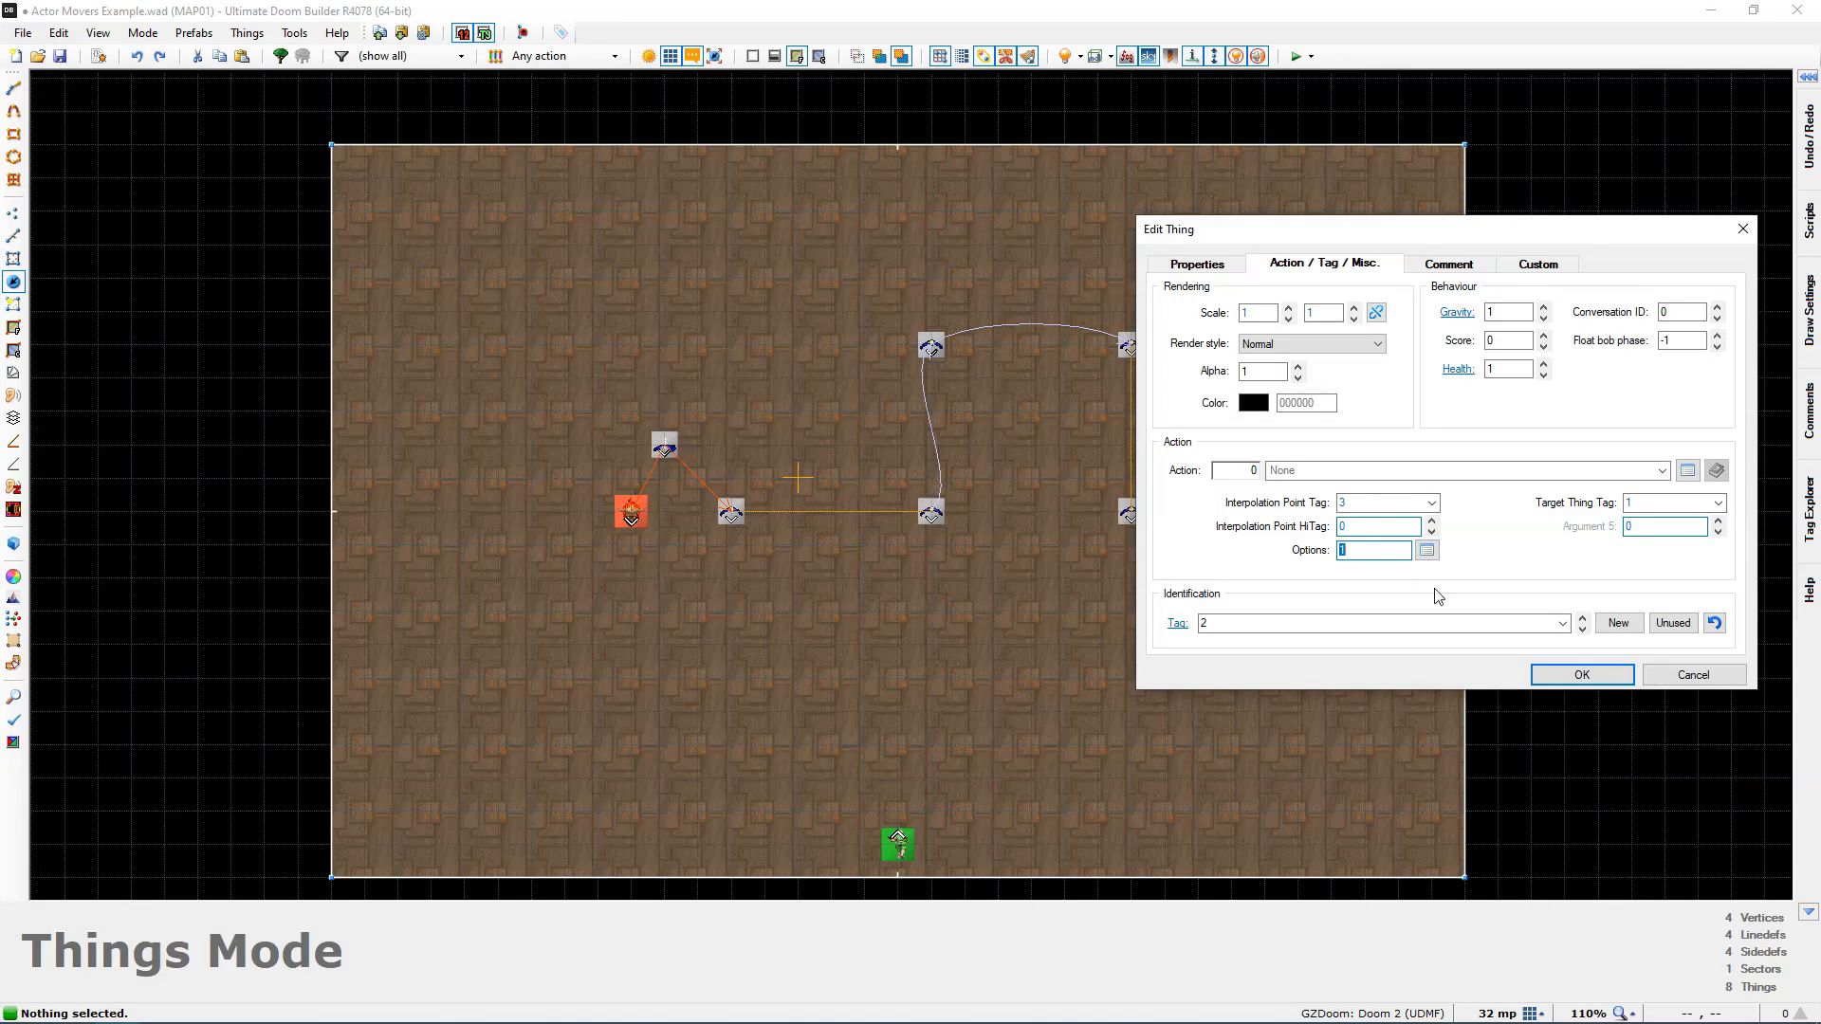
click(1555, 677)
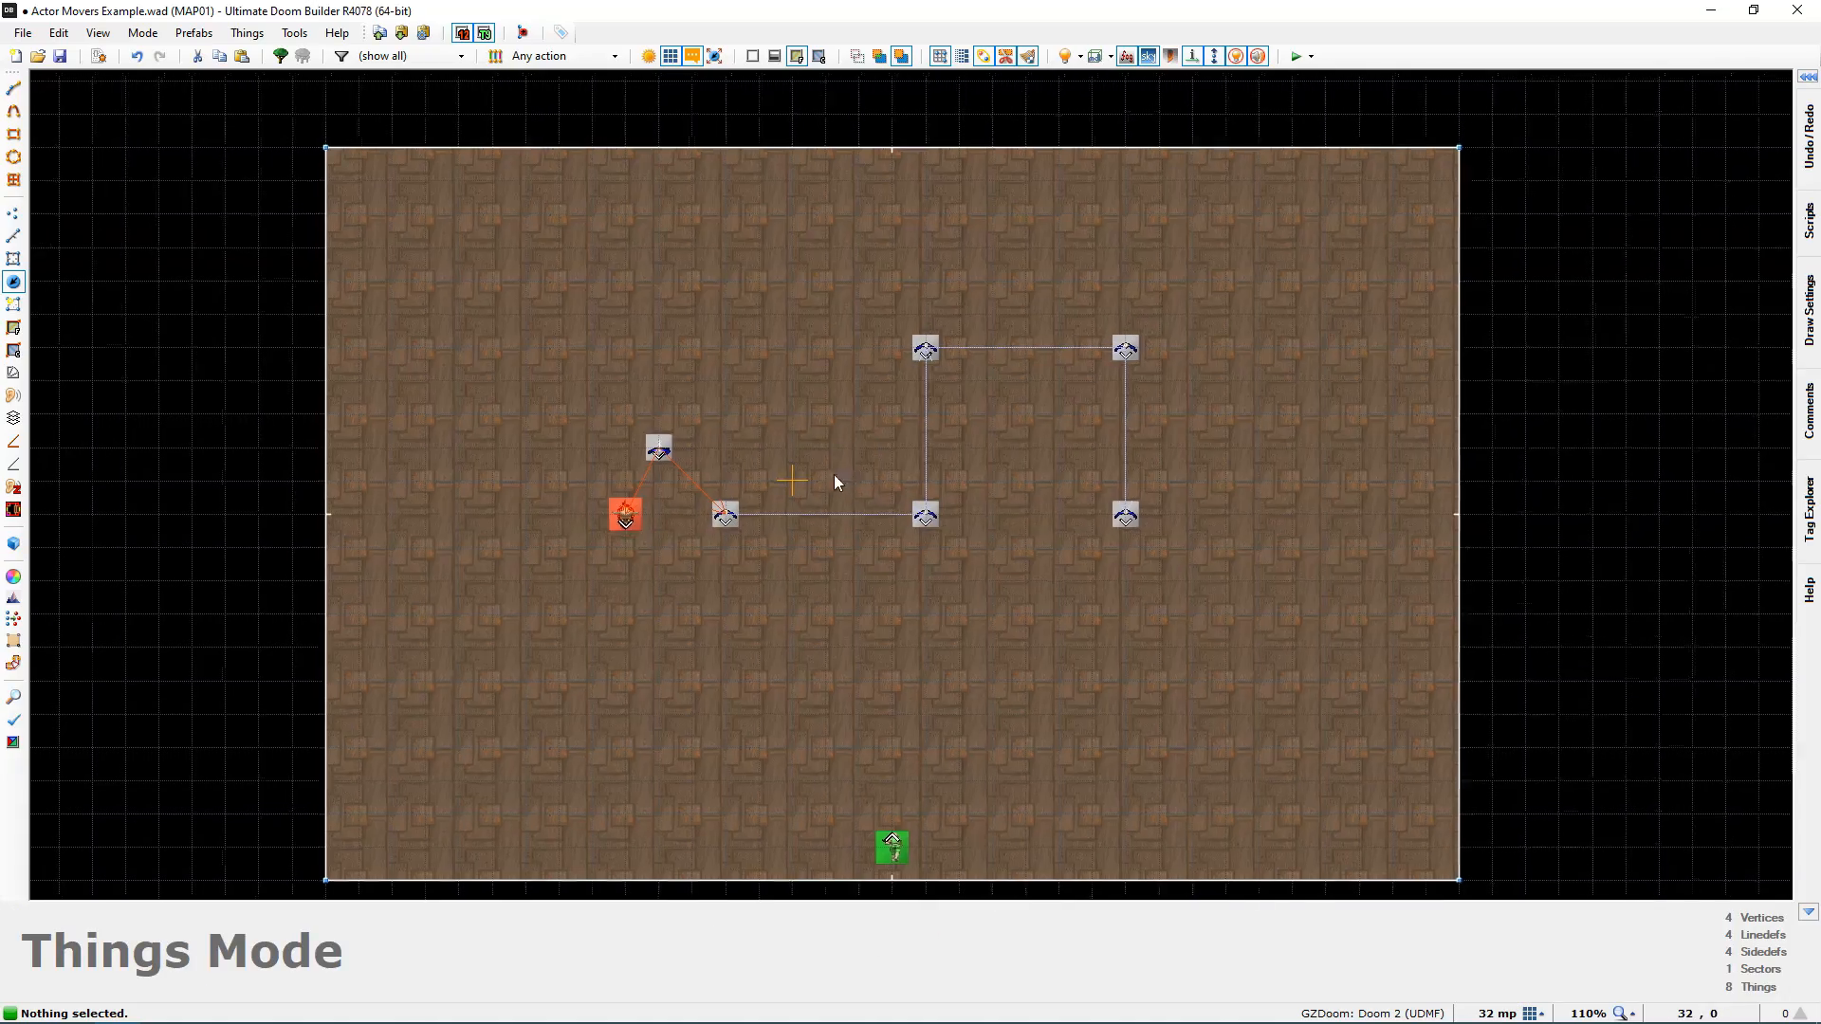
Step: Enter the 3D visual mode and examine the Lost Soul, the Actor Mover and the Interpolation Point path
scroll(837, 470, up, 2)
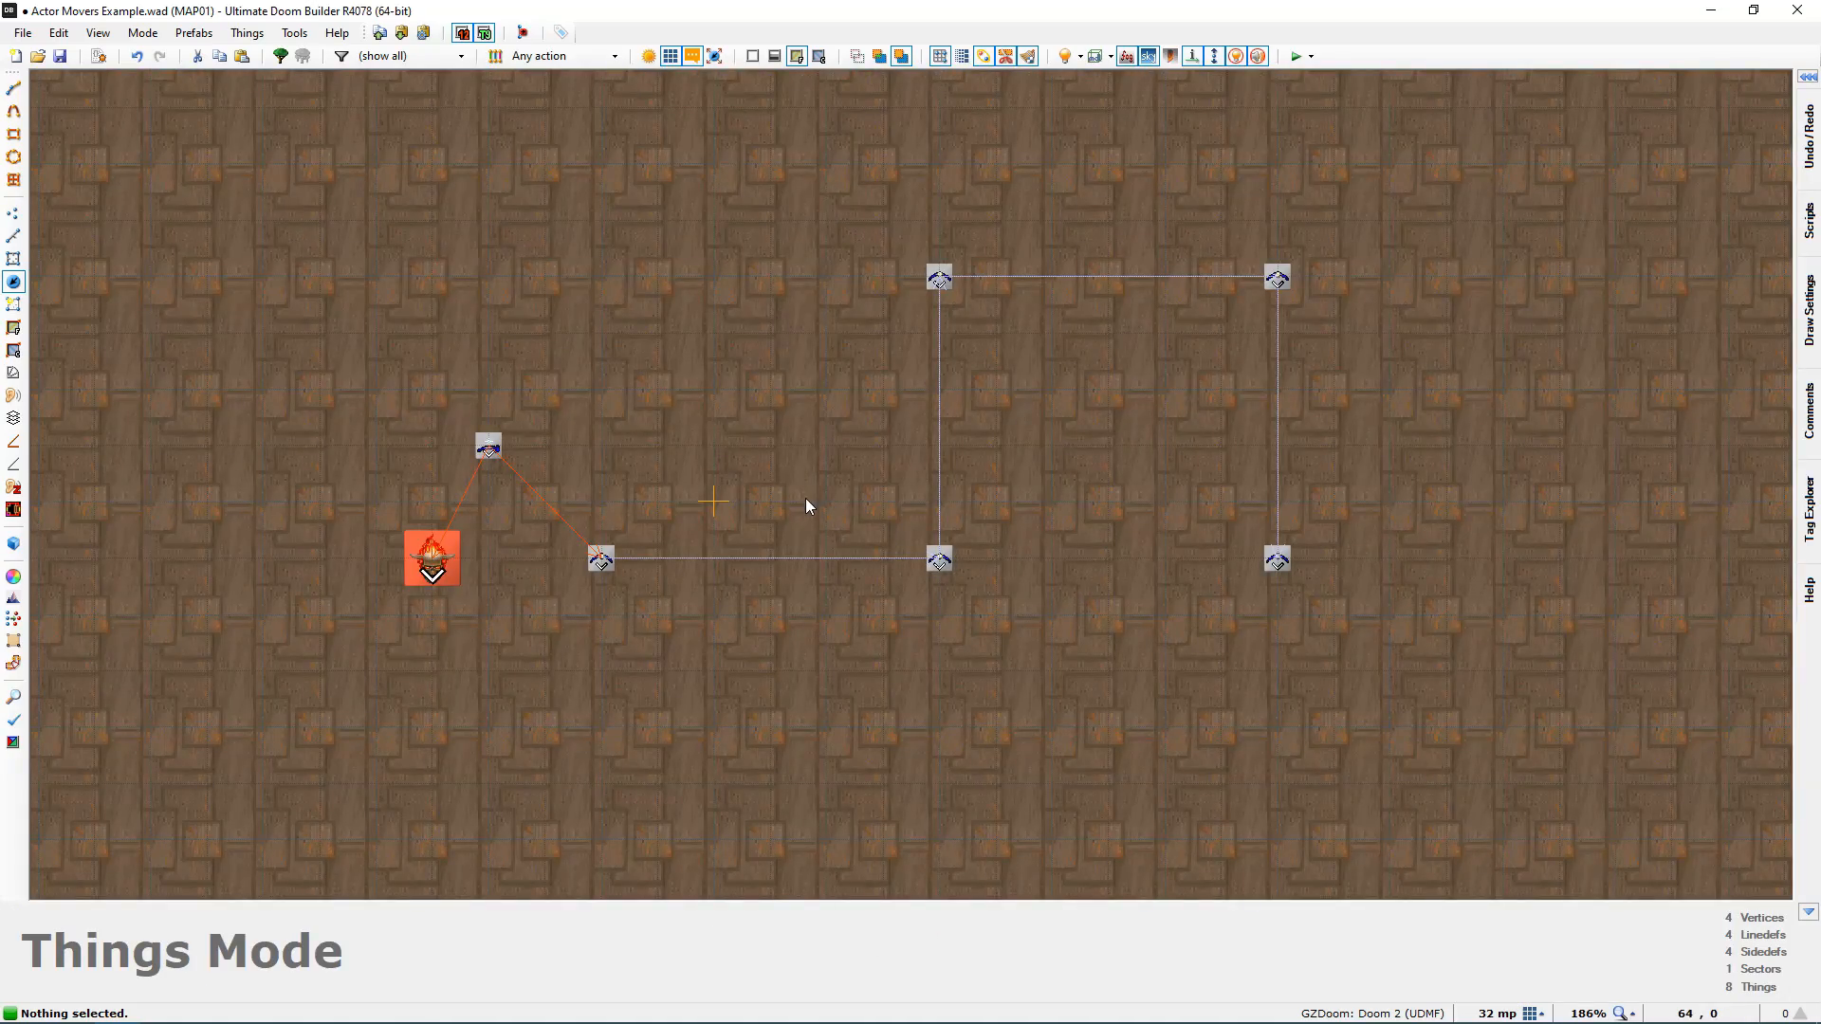
key(w)
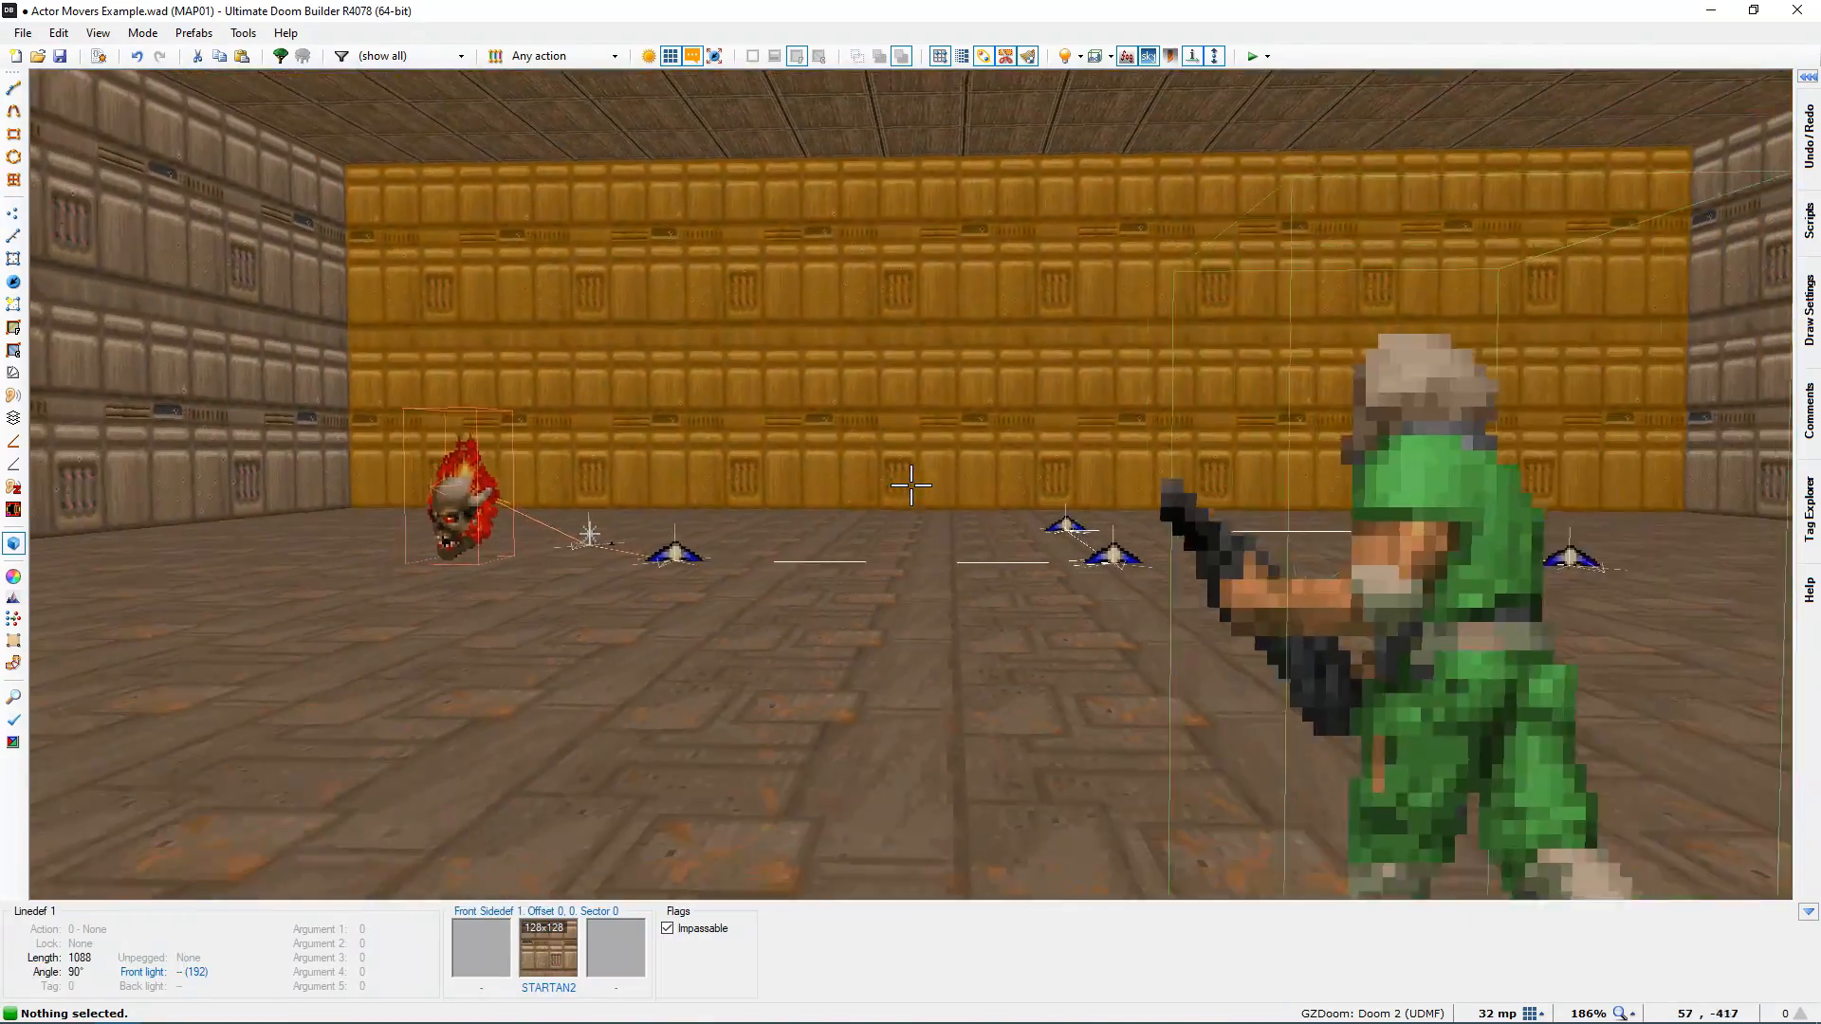
key(a)
key(w)
key(d)
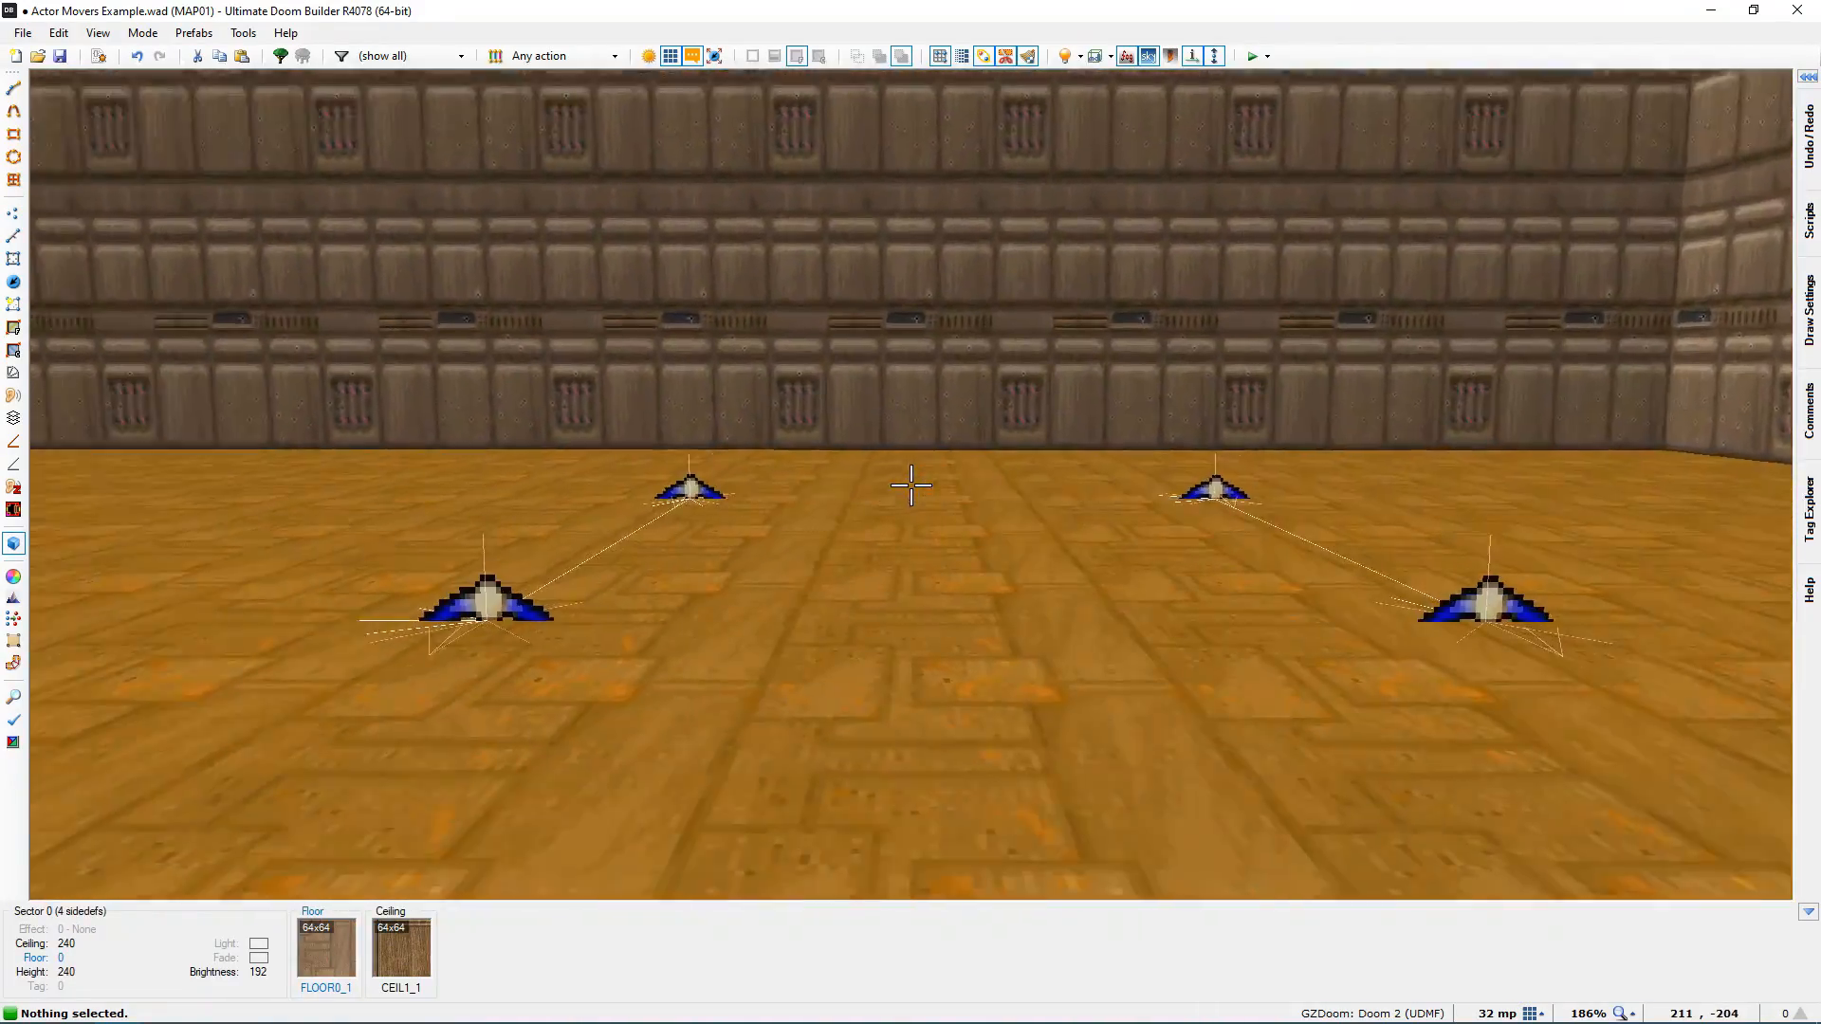
key(s)
key(a)
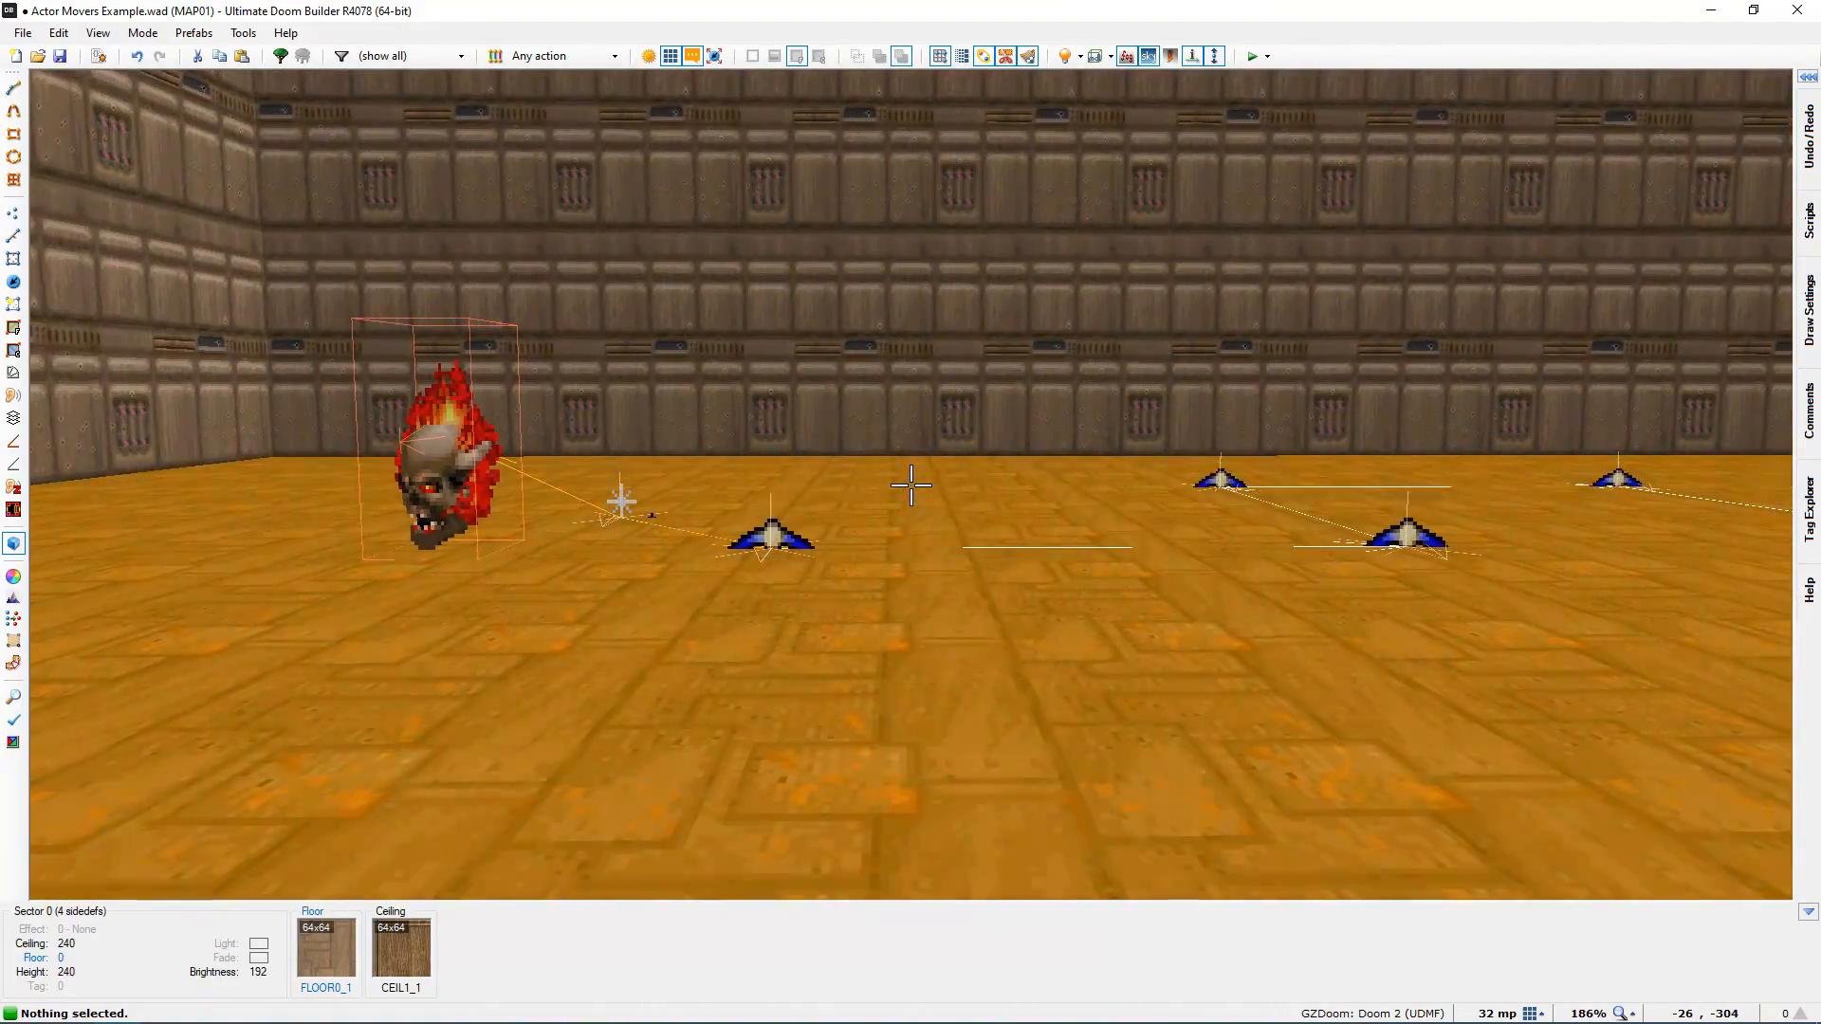
key(a)
key(d)
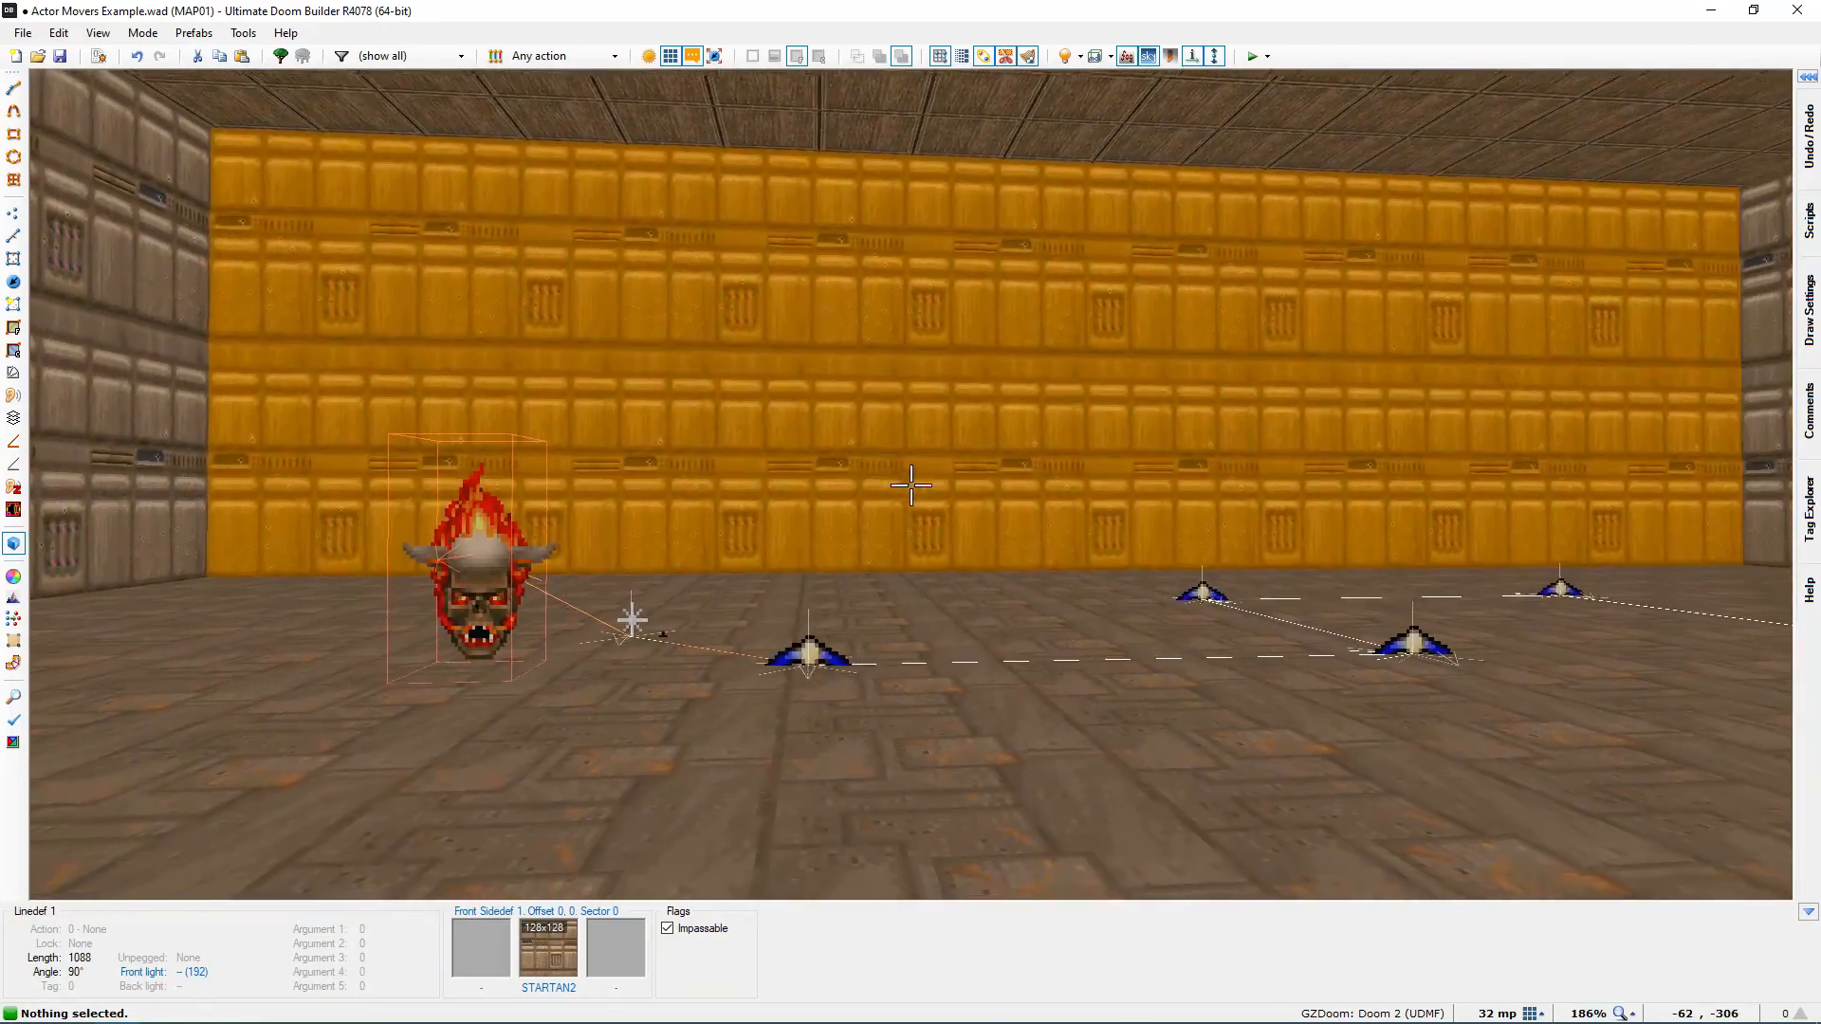
Step: Select all five Interpolation Points in the 3D view and raise them to height 64
key(d)
click(911, 486)
key(d)
key(w)
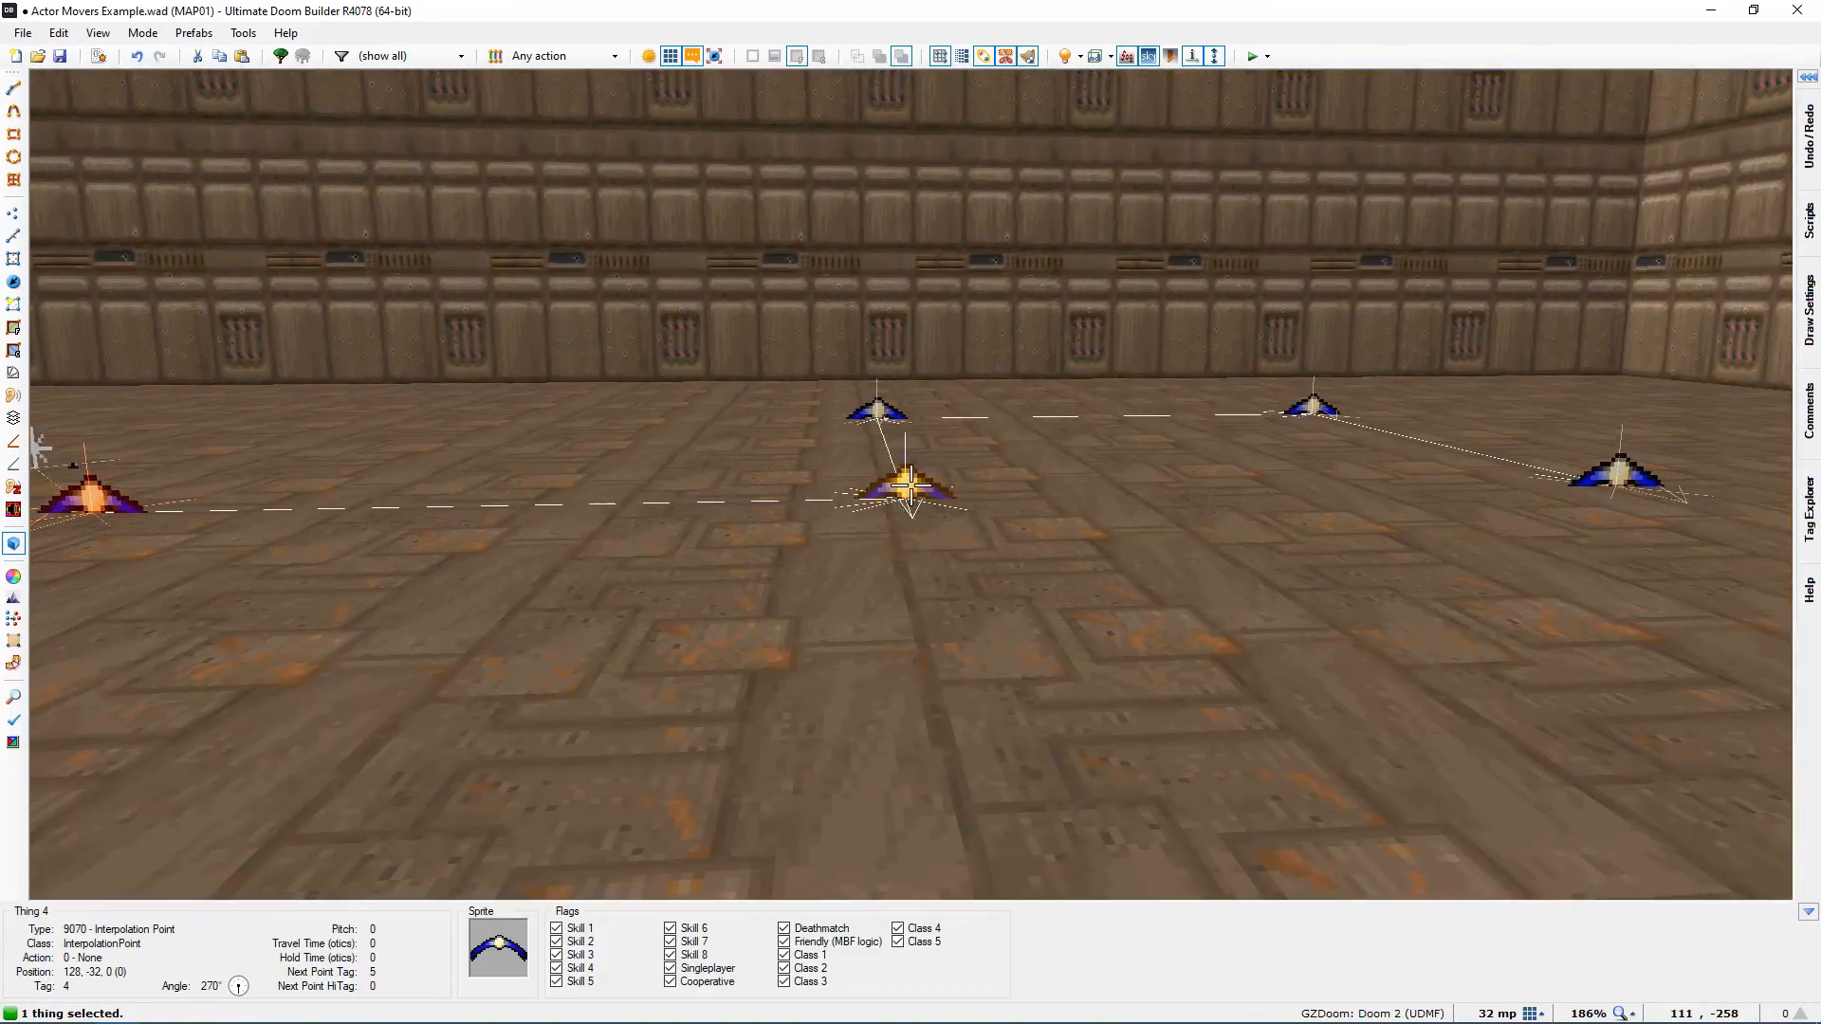
click(910, 486)
key(d)
click(910, 486)
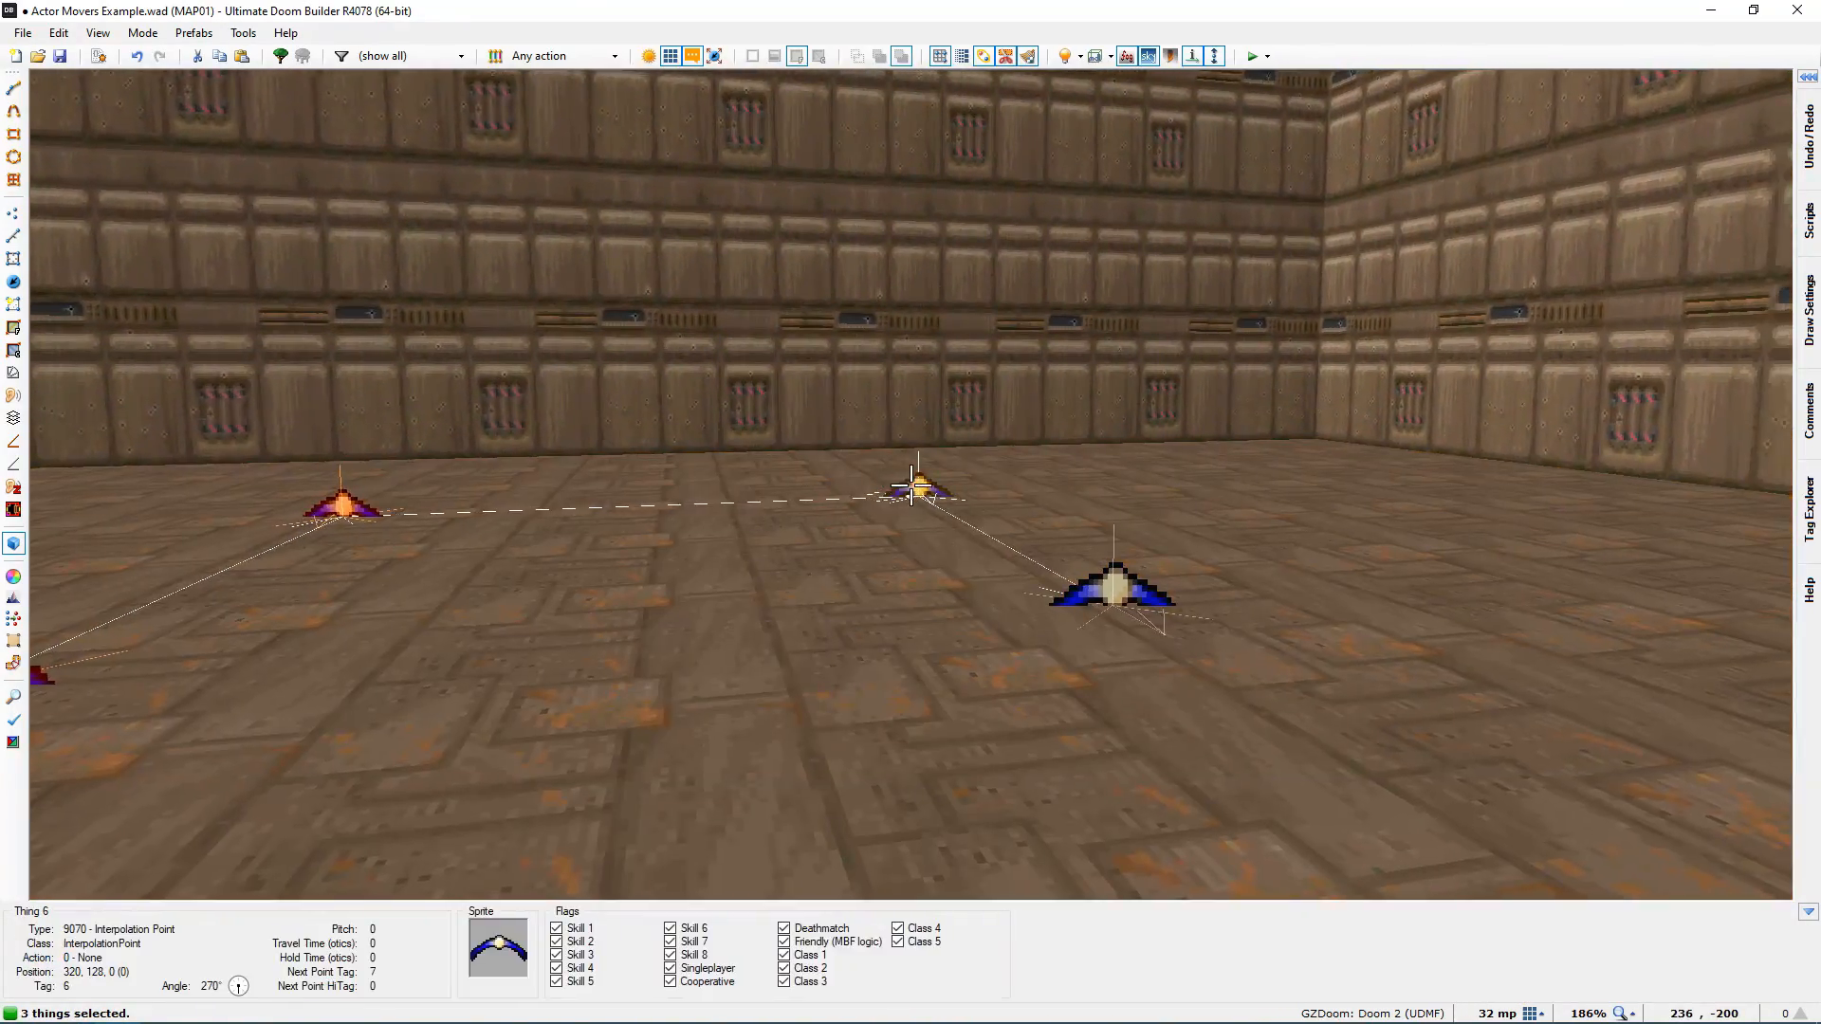
click(911, 486)
click(910, 486)
key(a)
key(s)
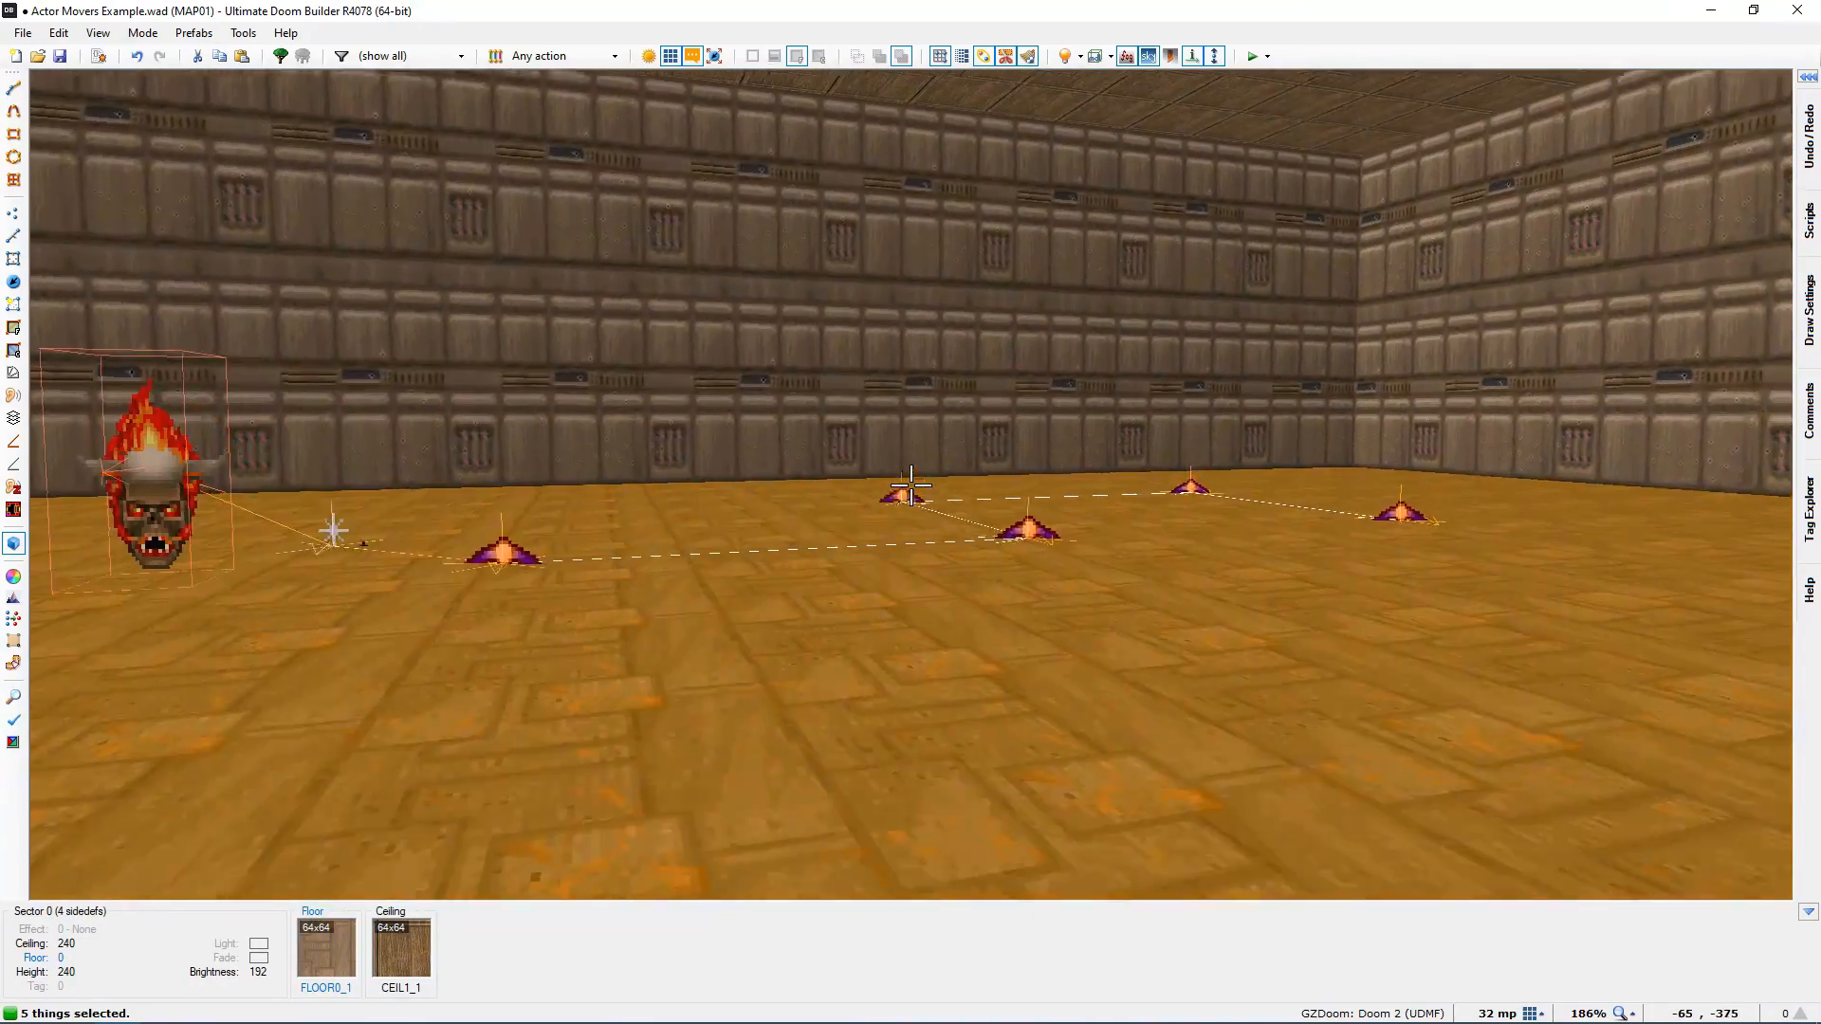
scroll(910, 486, up, 3)
scroll(911, 485, up, 5)
key(w)
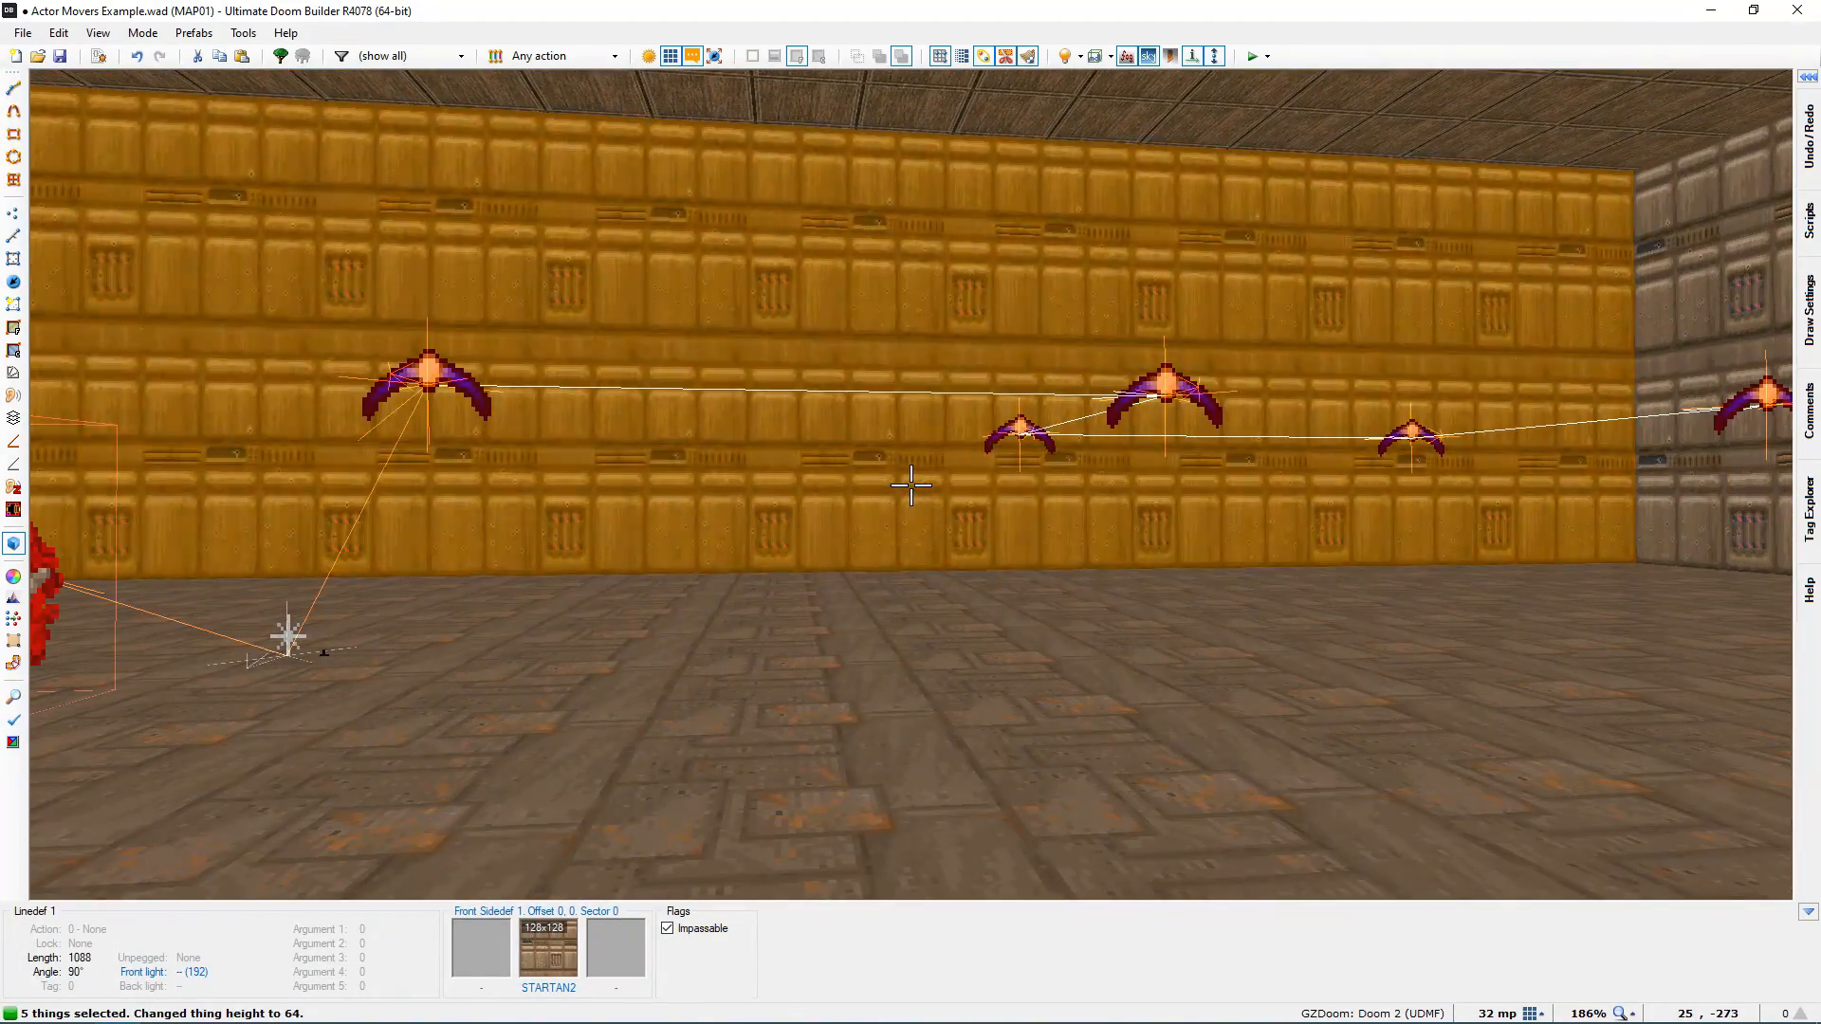
key(Escape)
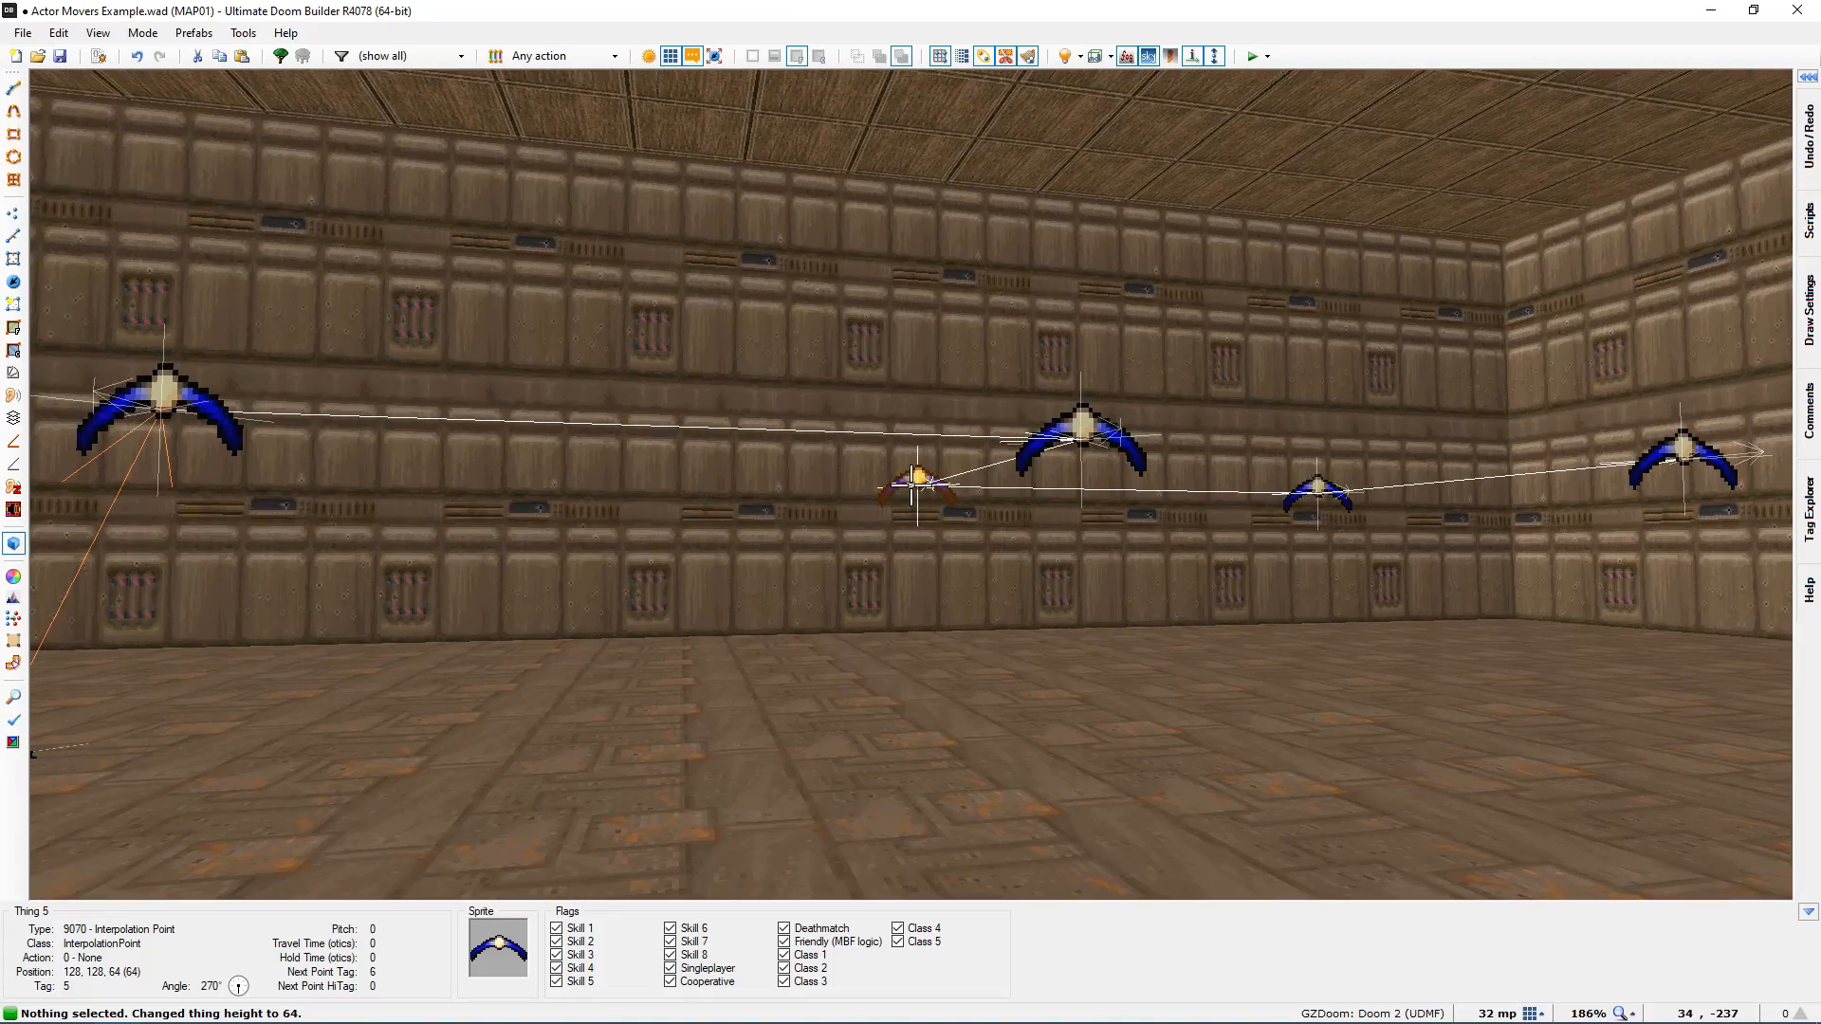
Step: Raise the second Interpolation Point of the path to height 112
key(s)
click(911, 486)
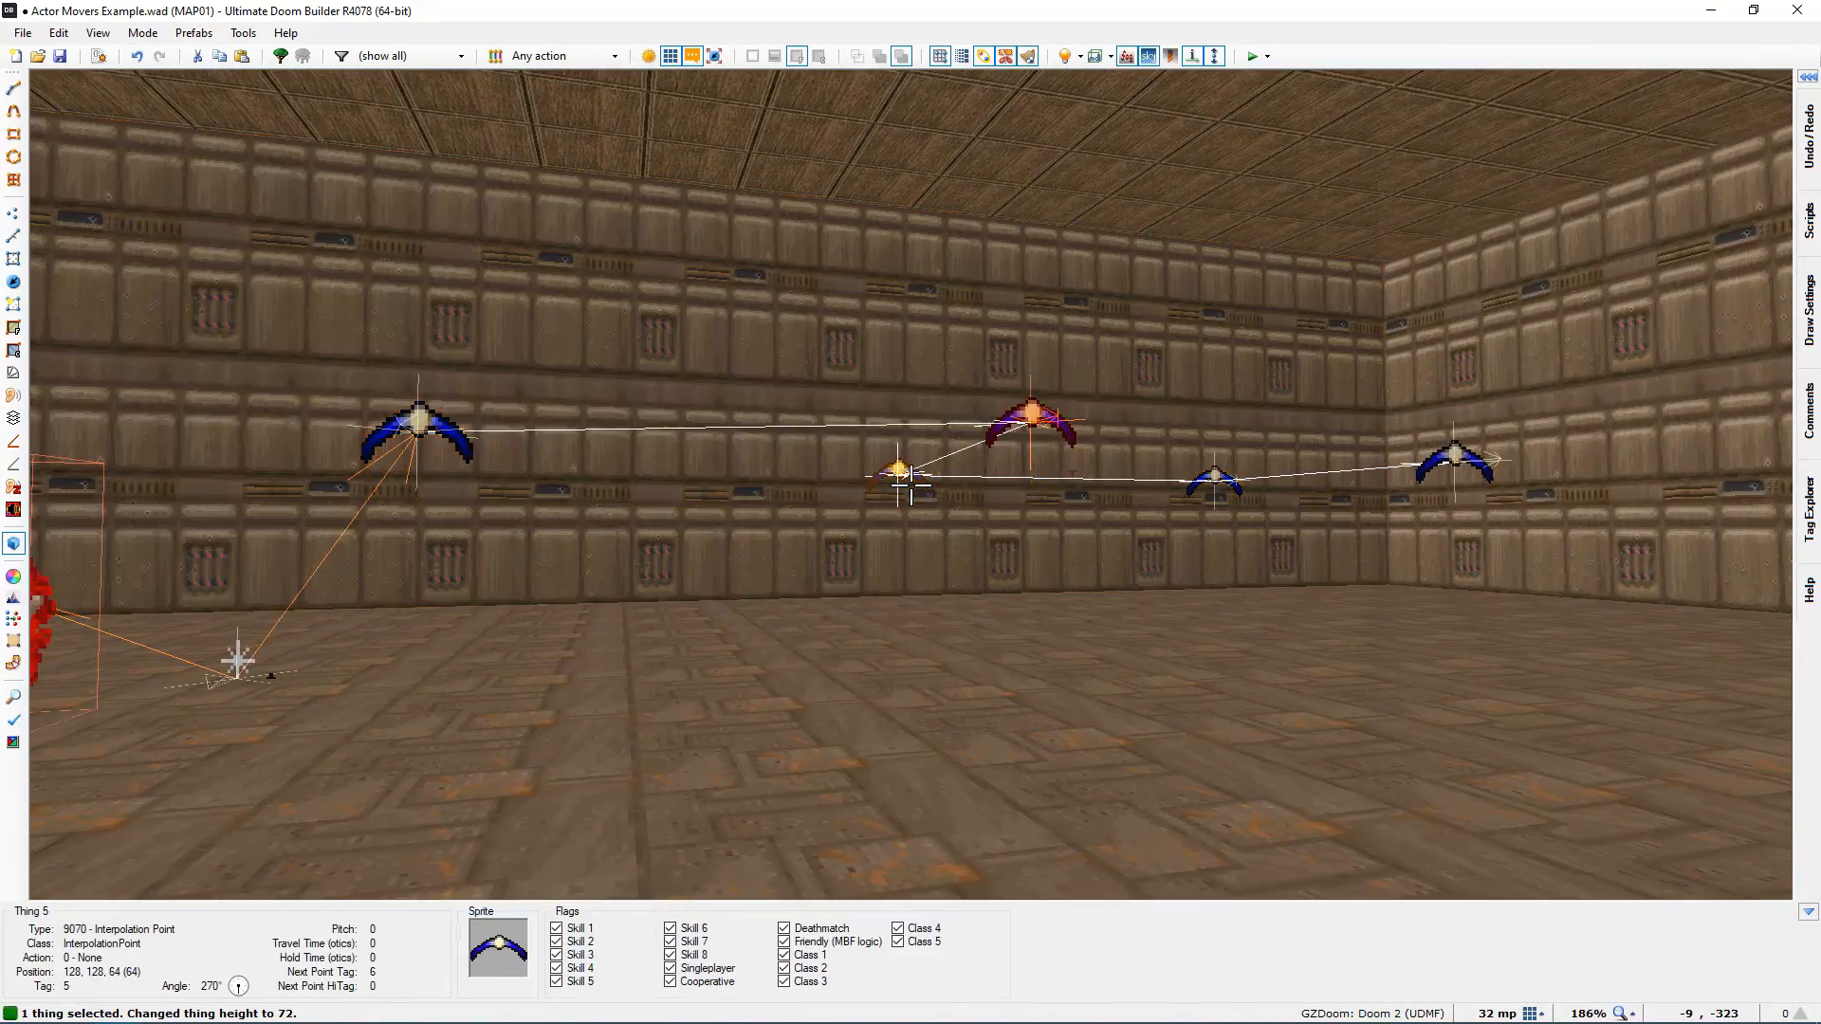
key(w)
scroll(911, 485, up, 6)
key(Escape)
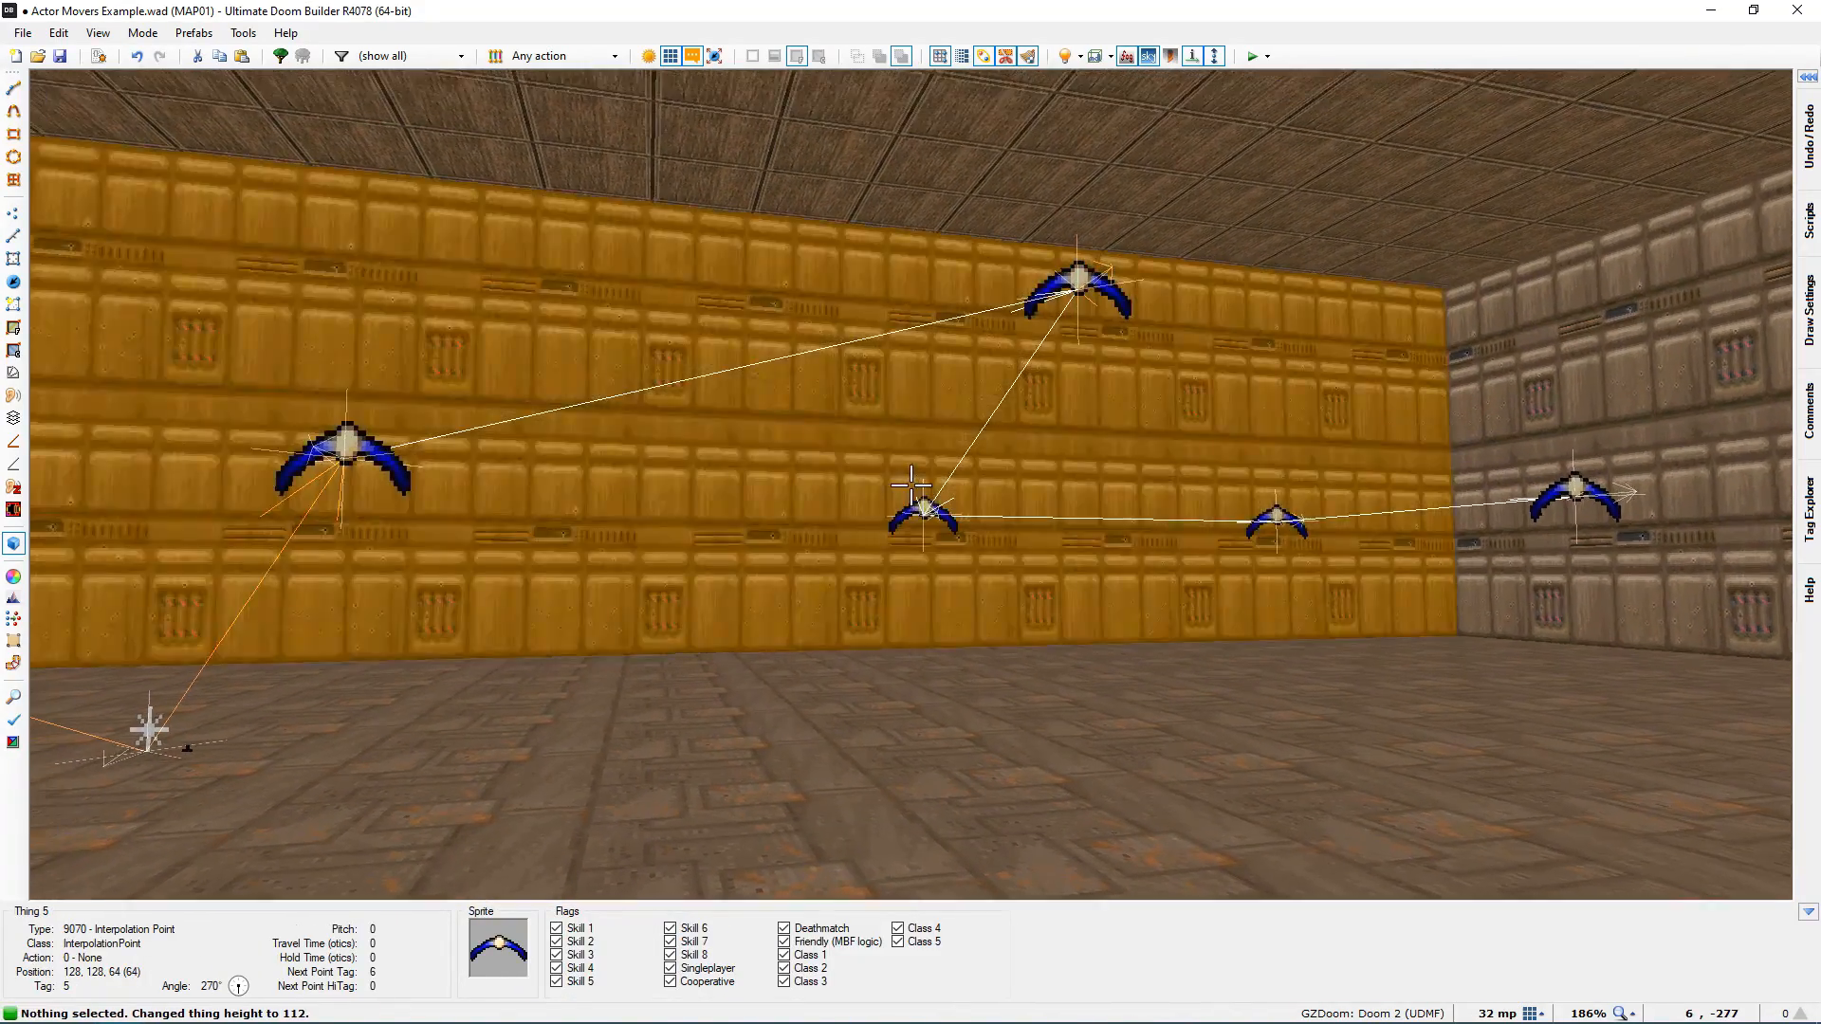
Step: Raise the third and fourth Interpolation Points and lower the last one to height 40
click(912, 486)
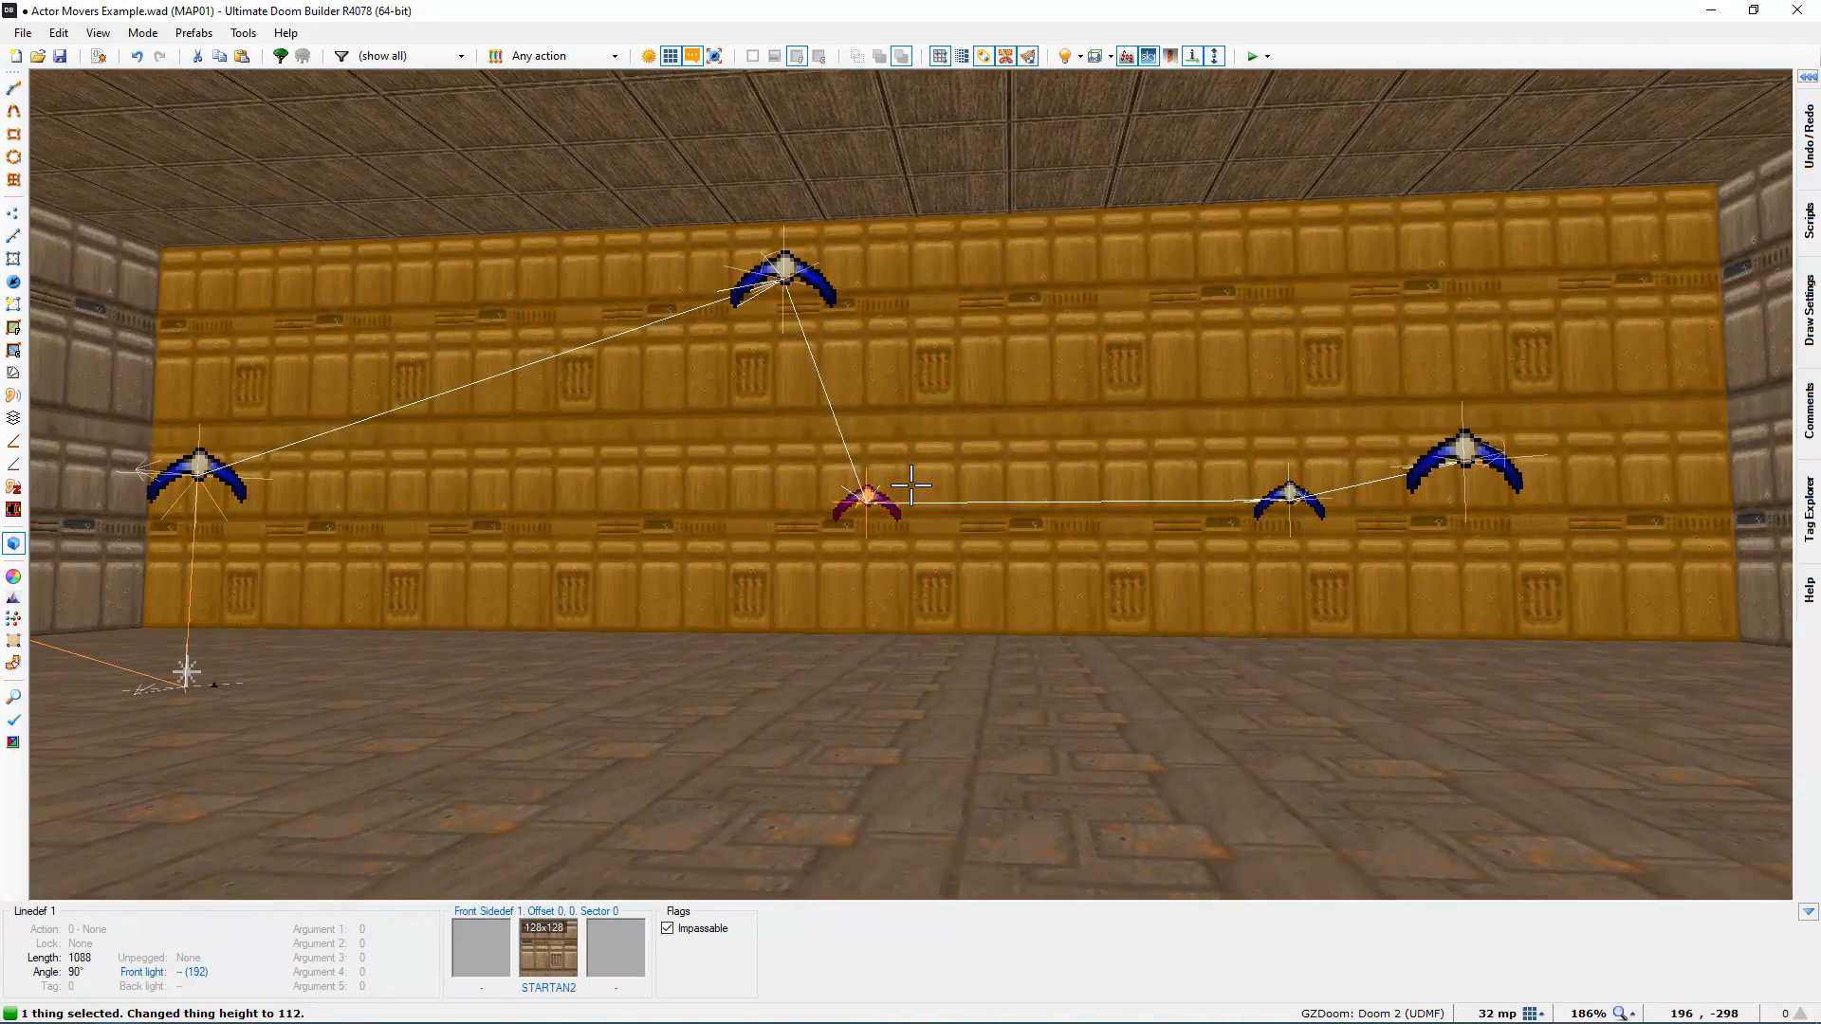
scroll(911, 486, down, 4)
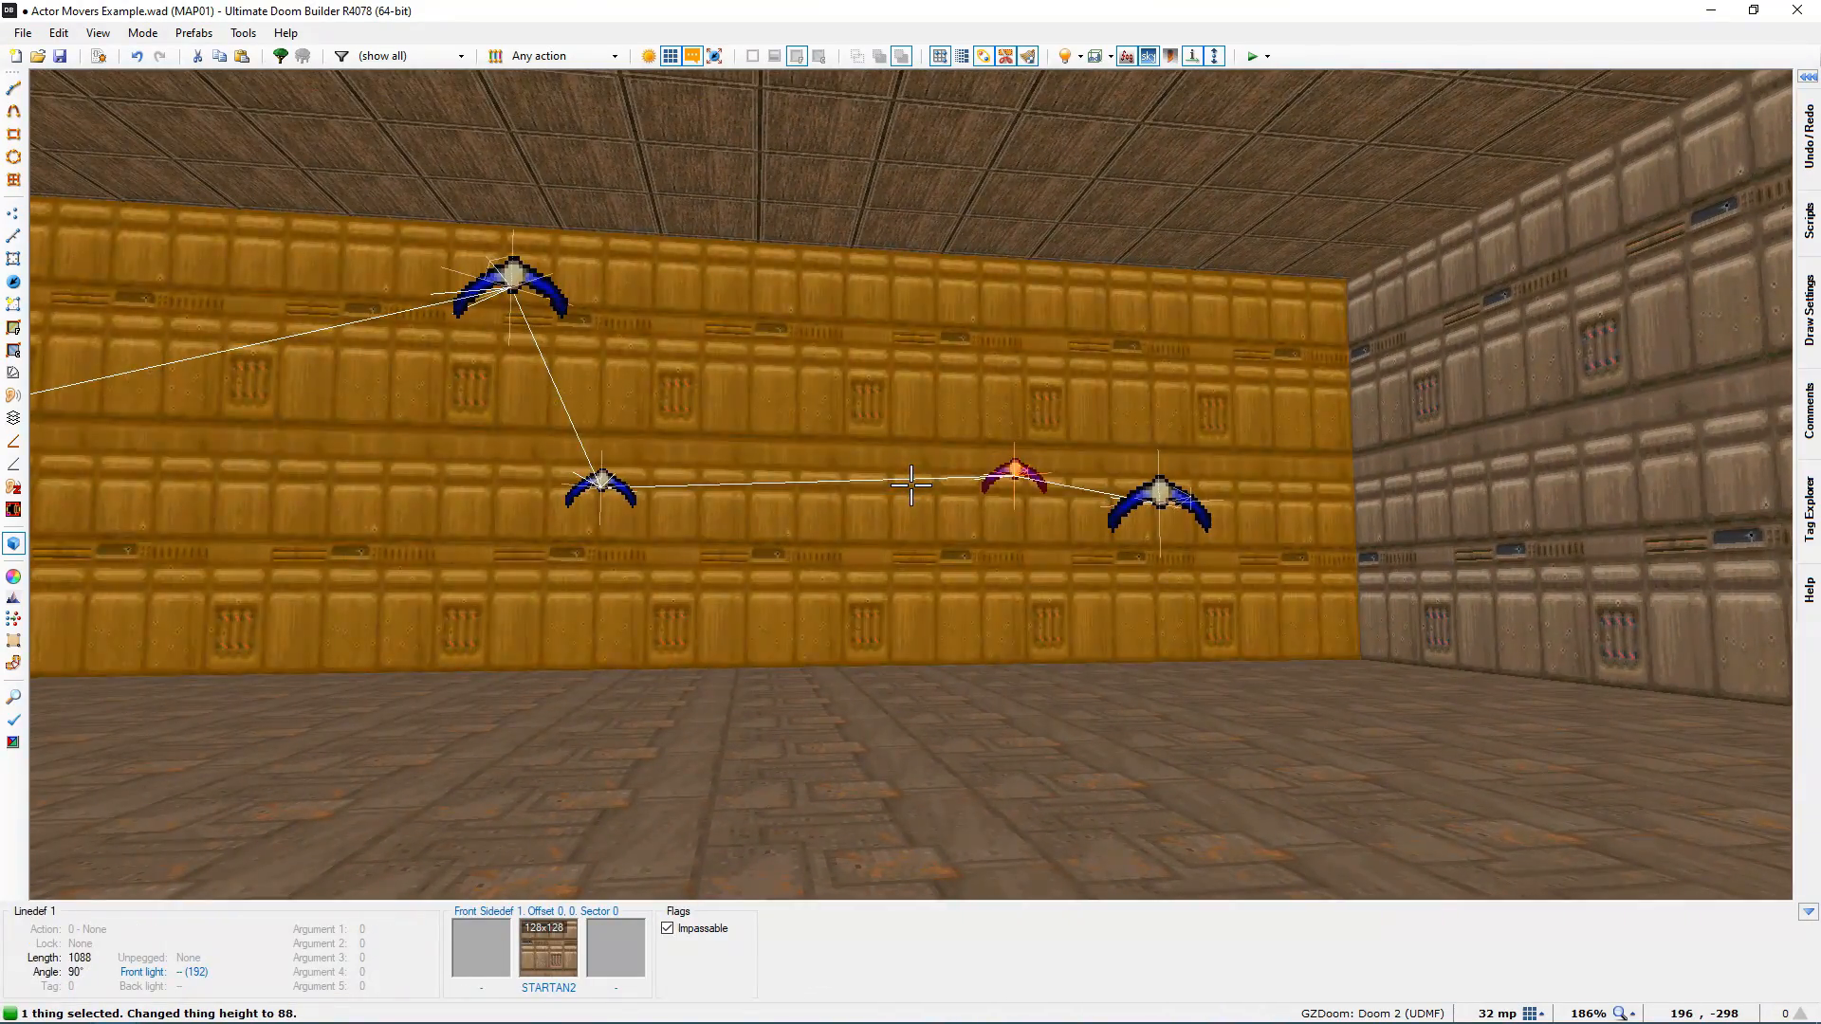
scroll(910, 486, down, 2)
scroll(910, 485, down, 1)
key(c)
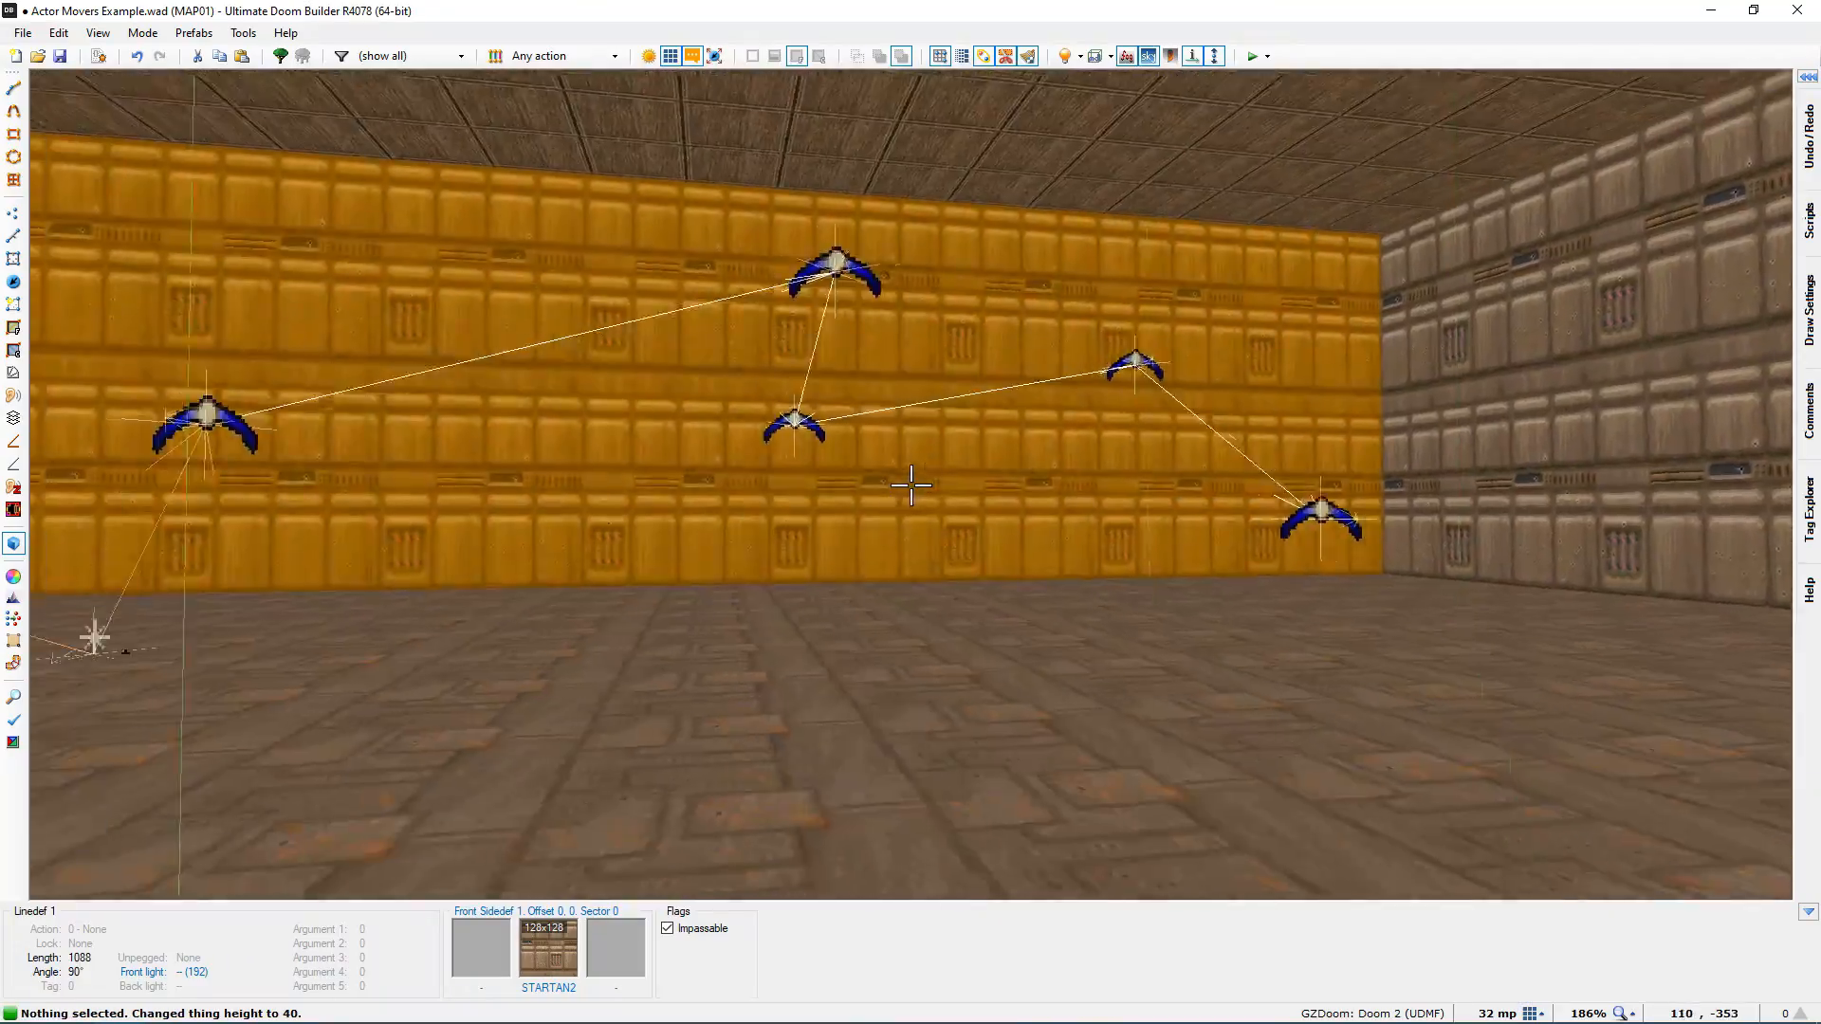
Step: Examine the path's height differences from several sides in 3D and return to the 2D map
key(d)
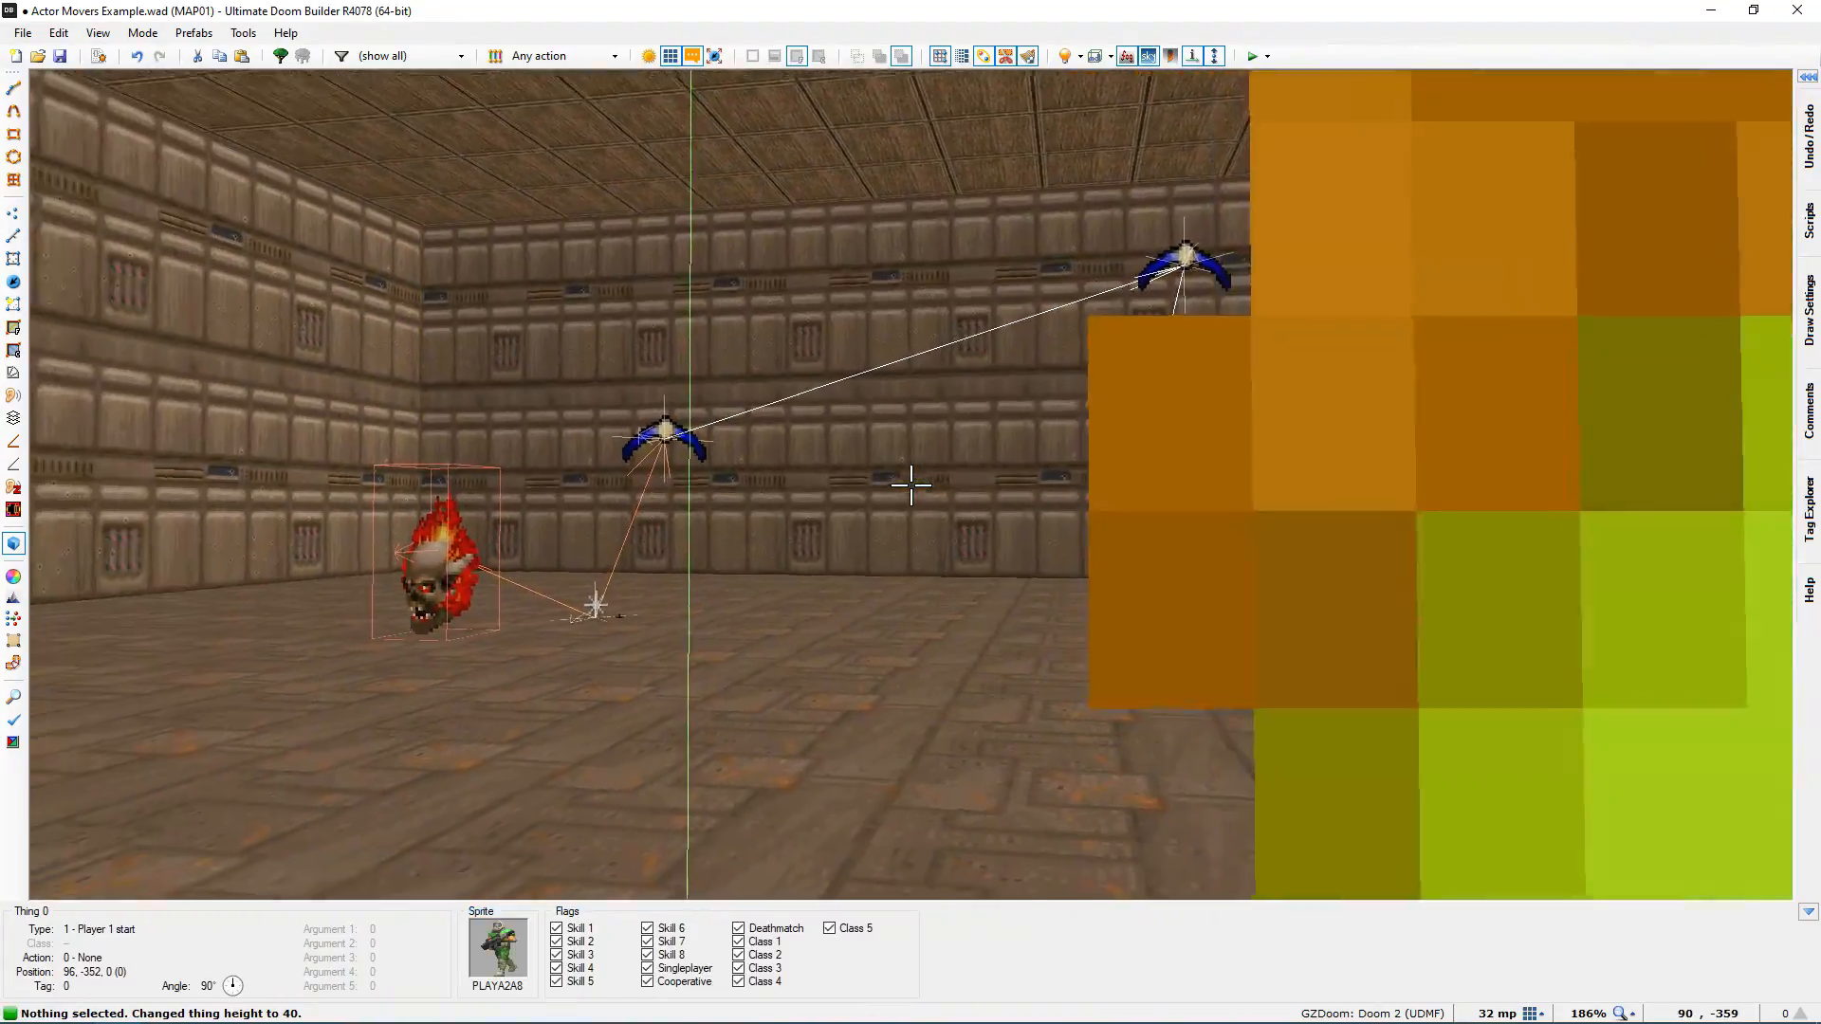
key(e)
key(d)
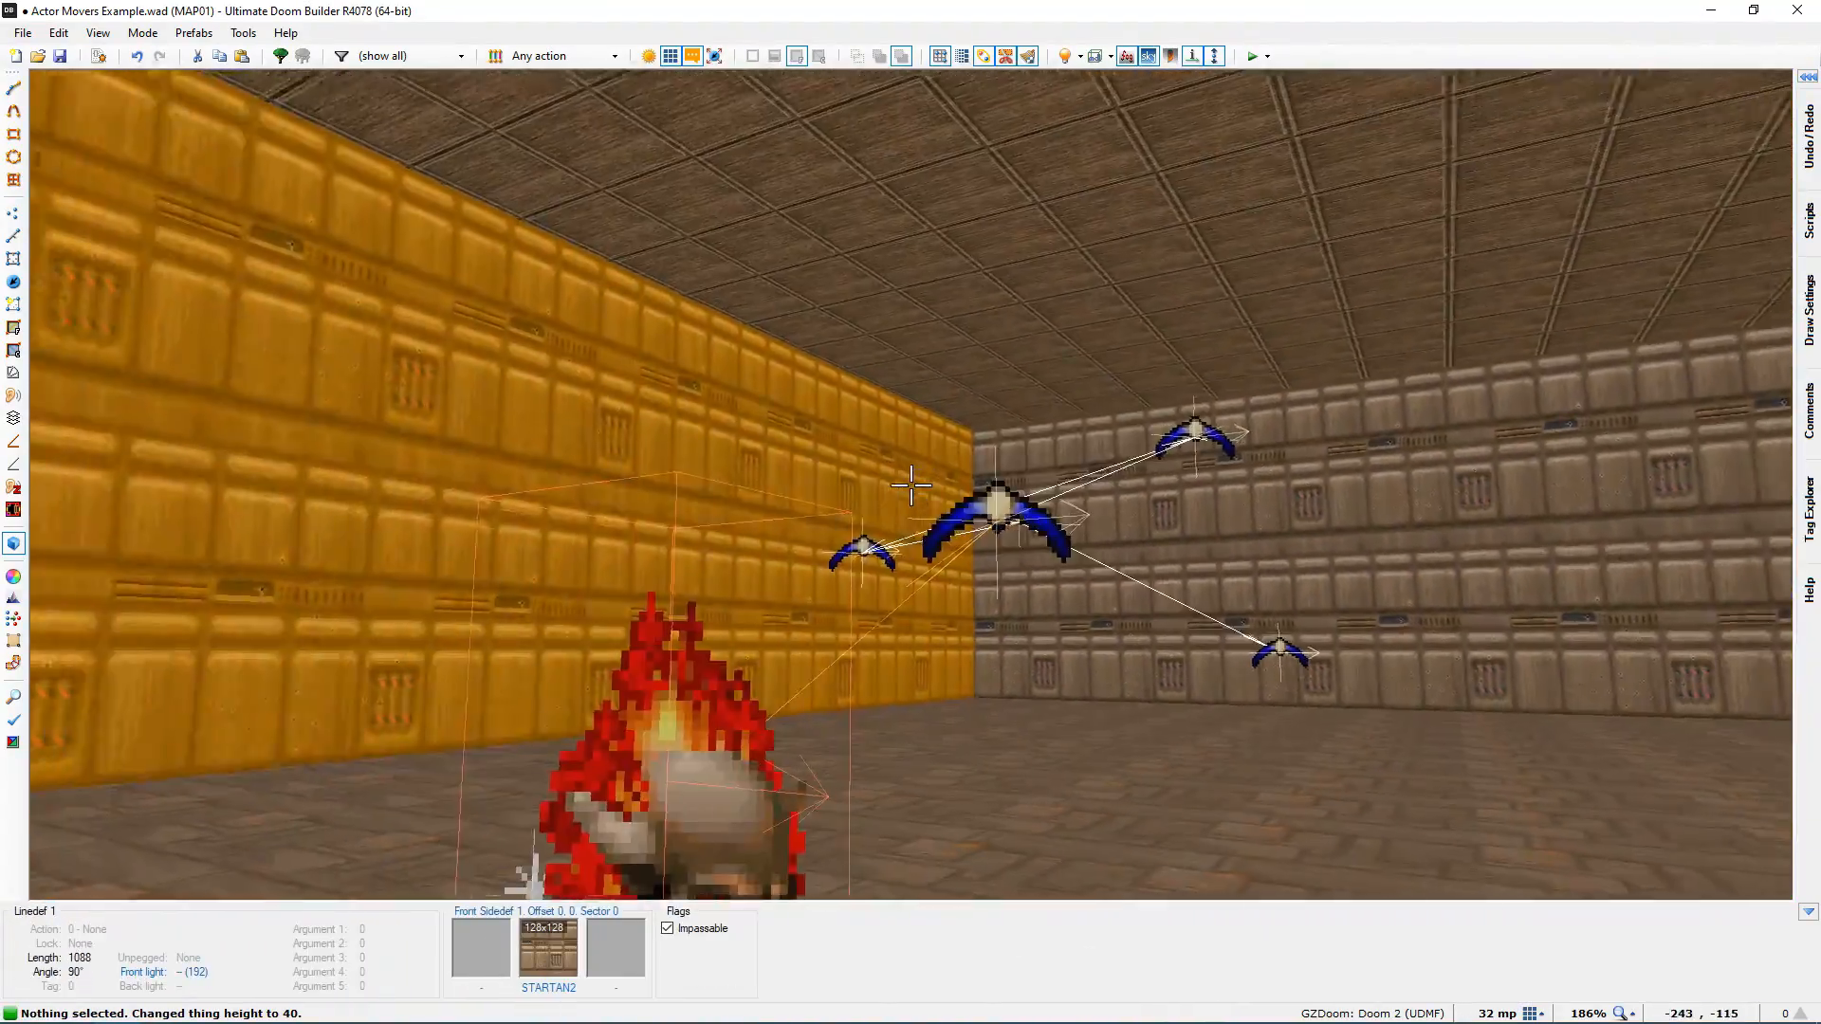
key(f)
key(e)
key(d)
key(f)
key(d)
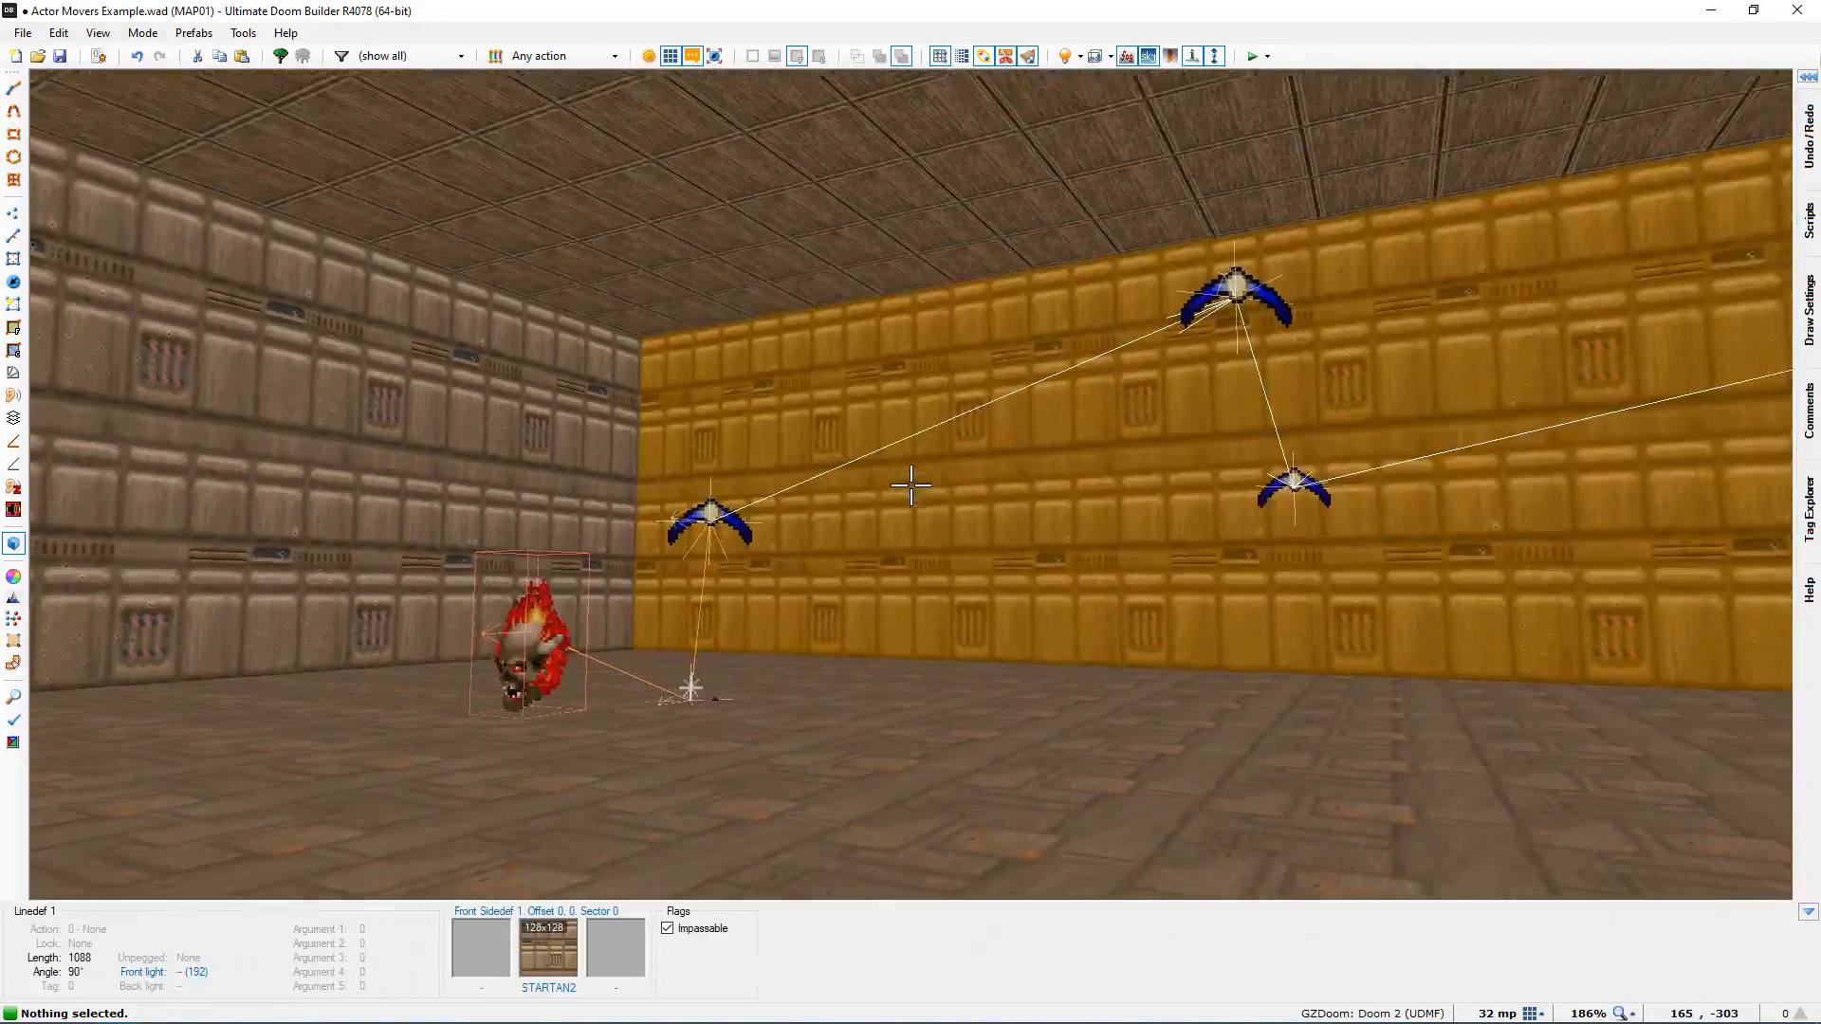
key(e)
key(f)
key(d)
key(s)
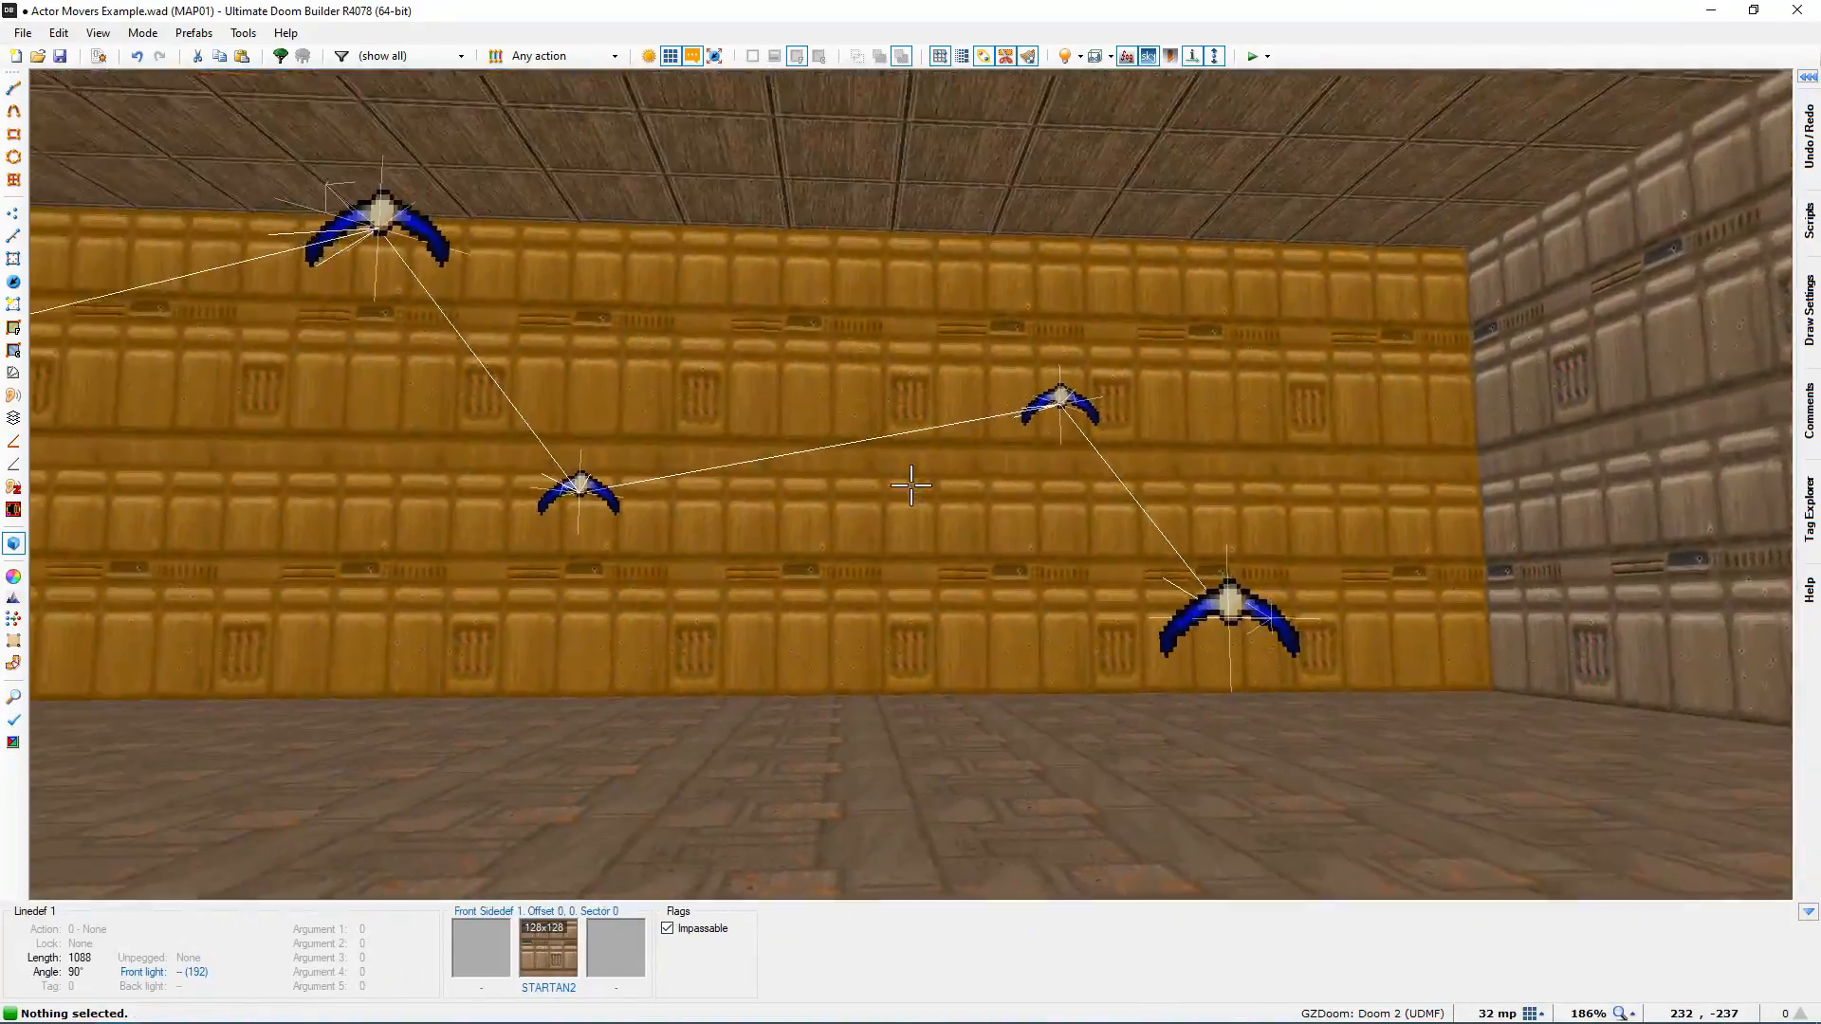
key(d)
key(e)
key(f)
key(e)
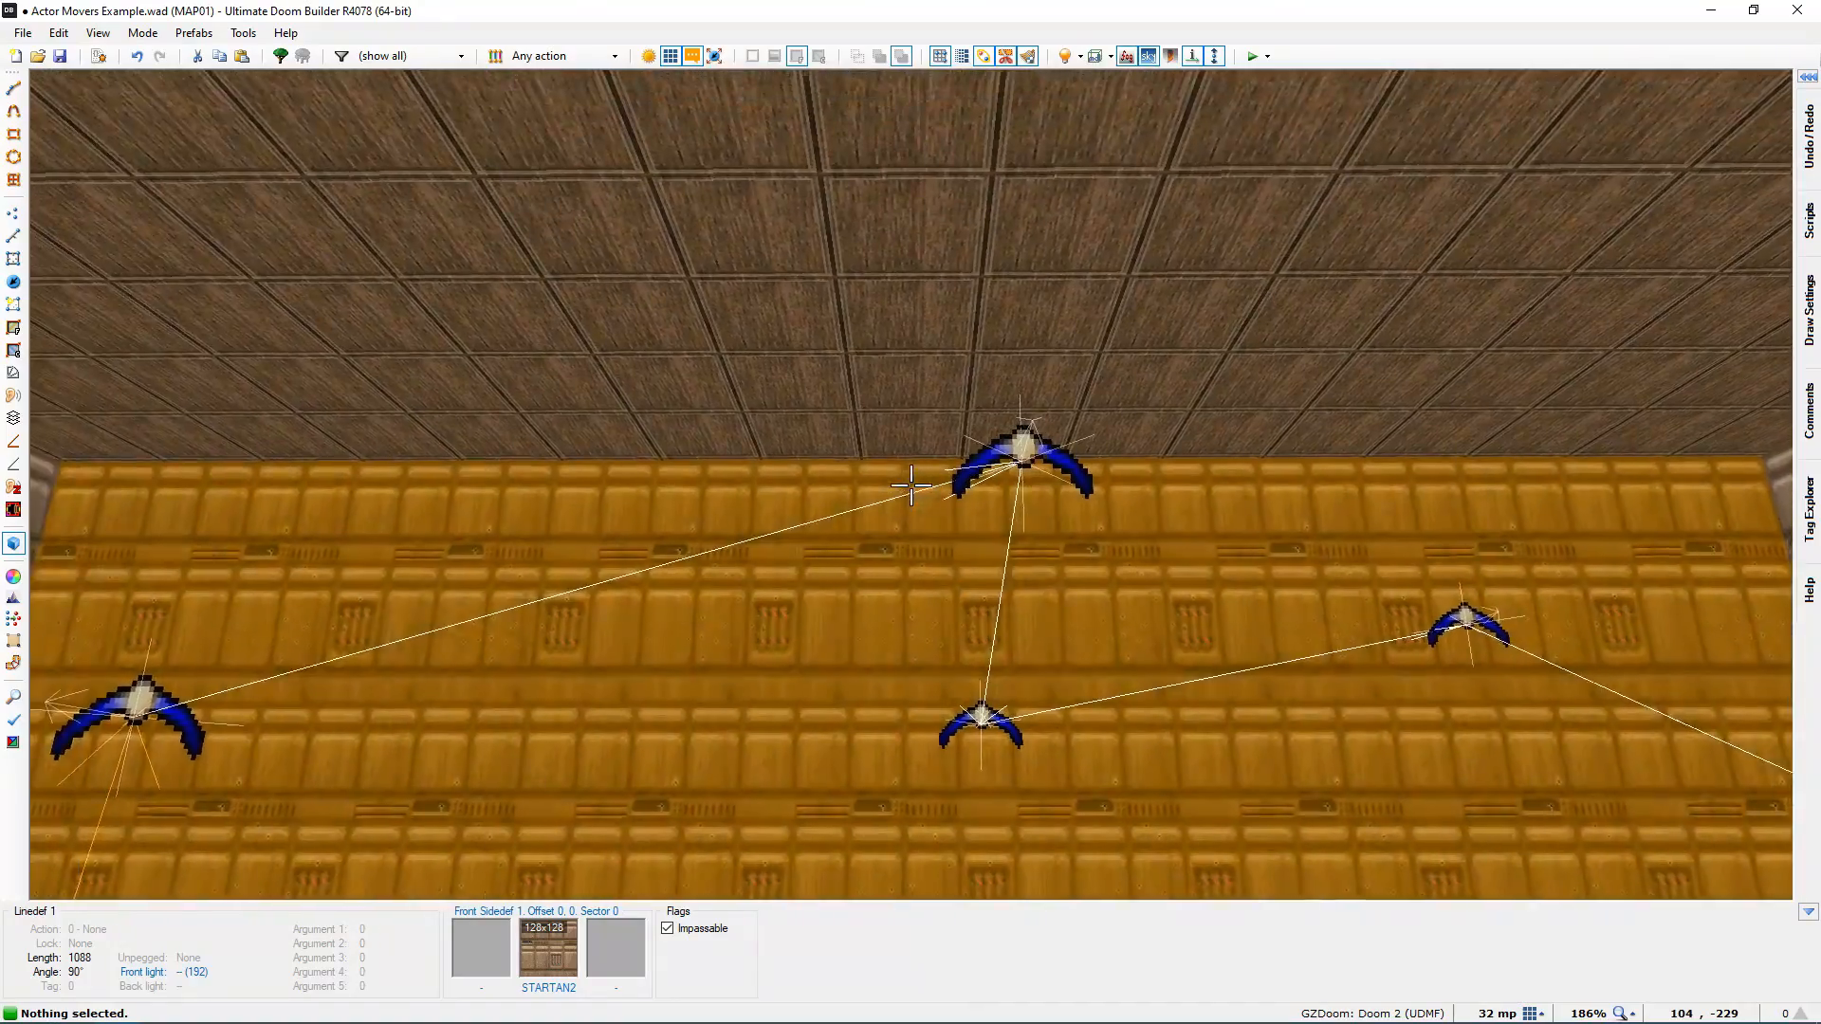
key(s)
key(d)
key(d)
key(s)
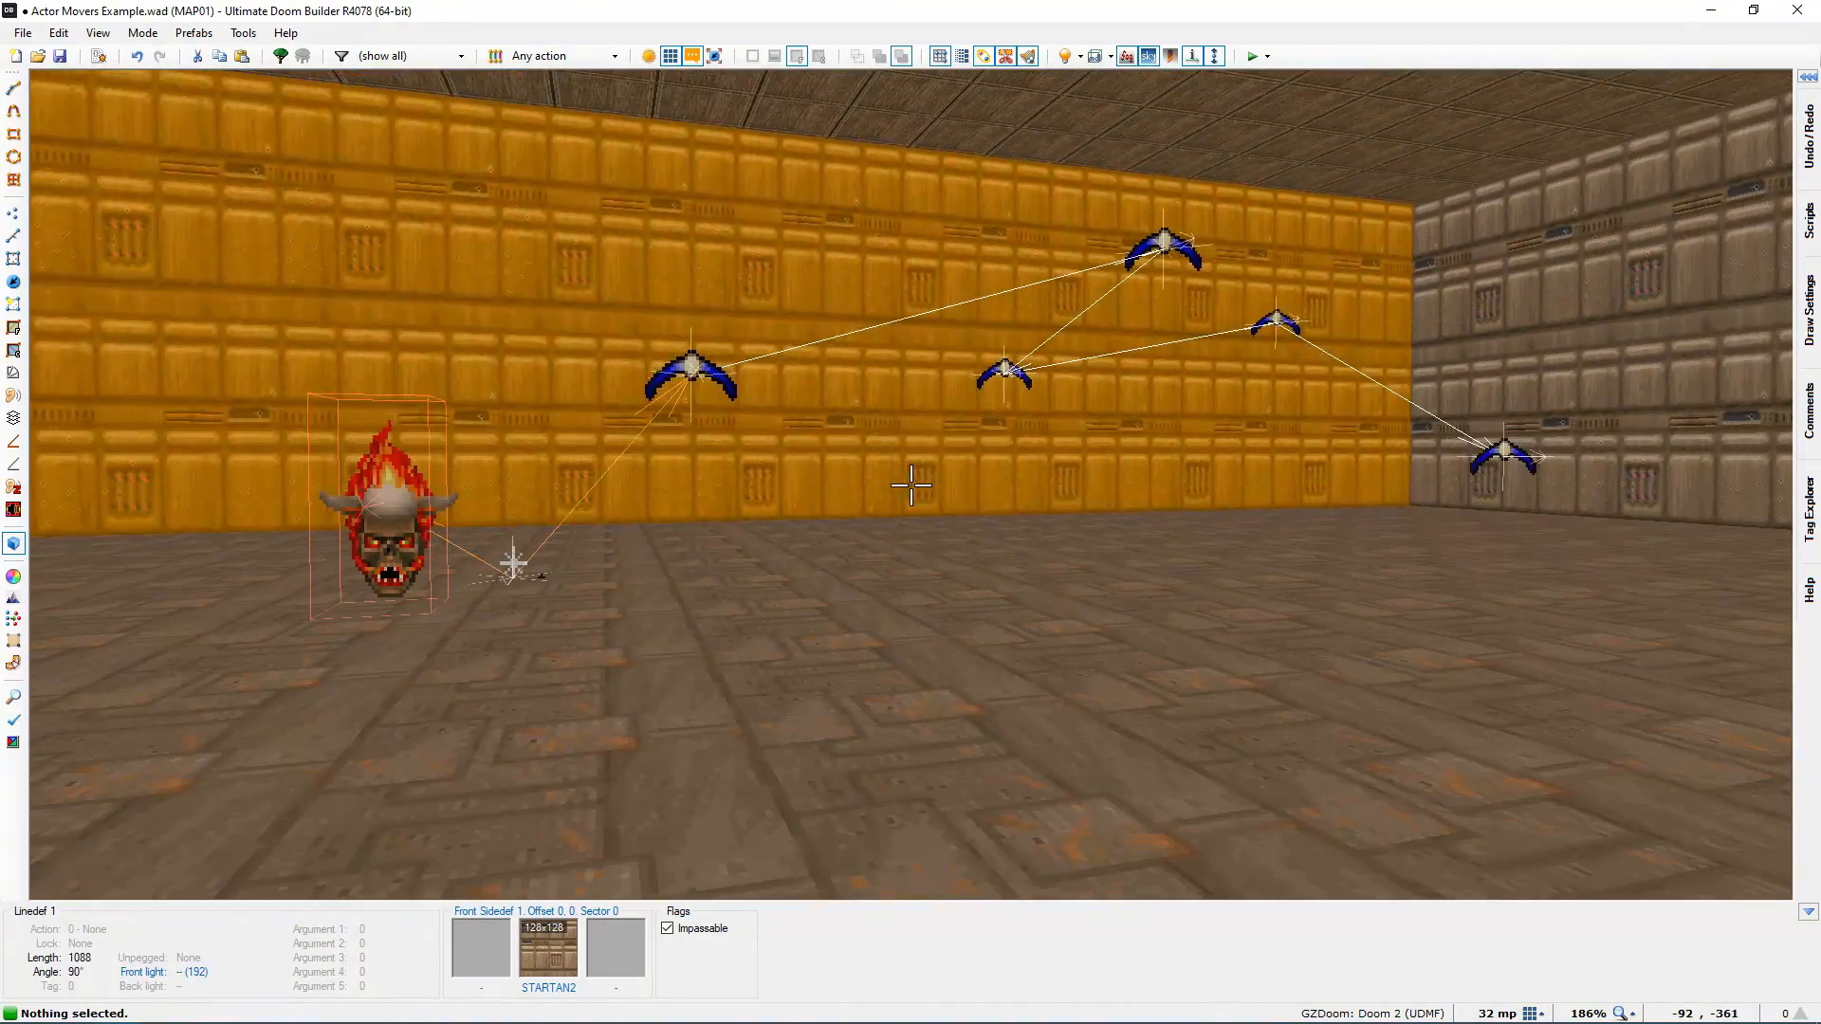
key(e)
key(f)
key(q)
middle_drag(912, 484, 765, 765)
scroll(808, 591, down, 2)
scroll(869, 514, up, 1)
middle_drag(869, 514, 894, 567)
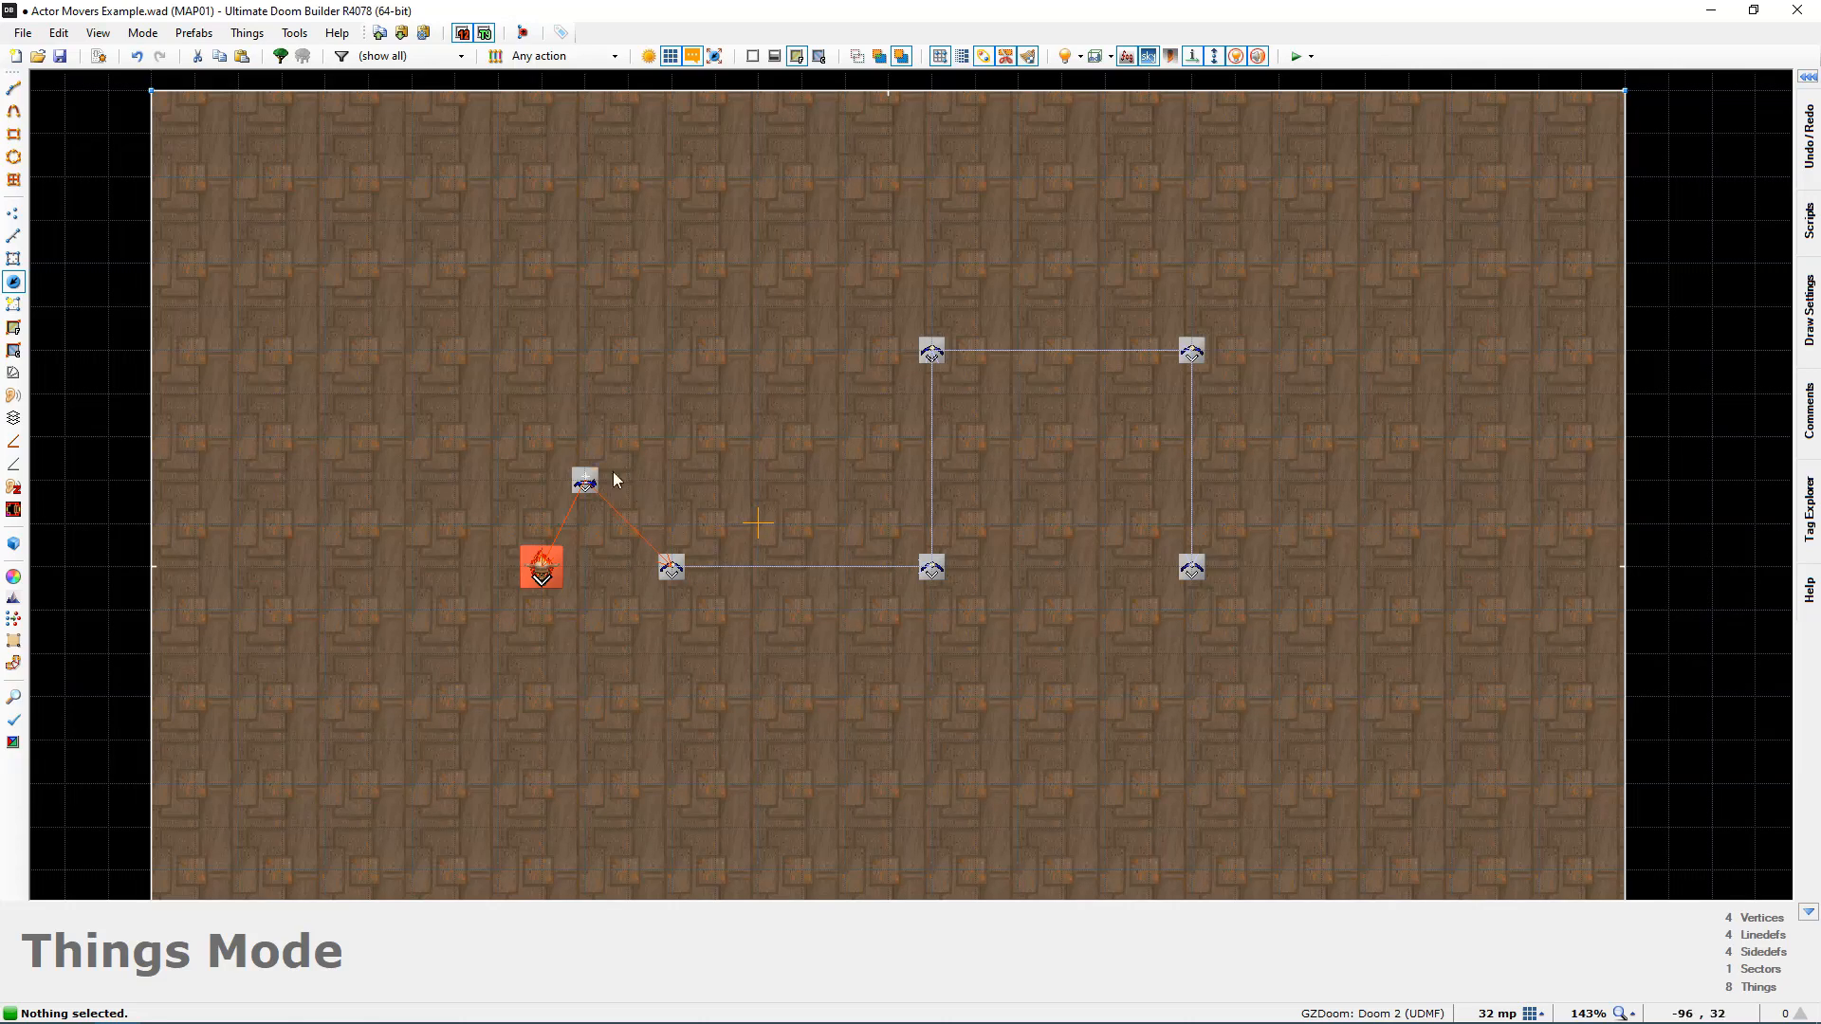
Step: Open the map's script editor and add the line #include "zcommon.acs" to the SCRIPTS lump
click(99, 56)
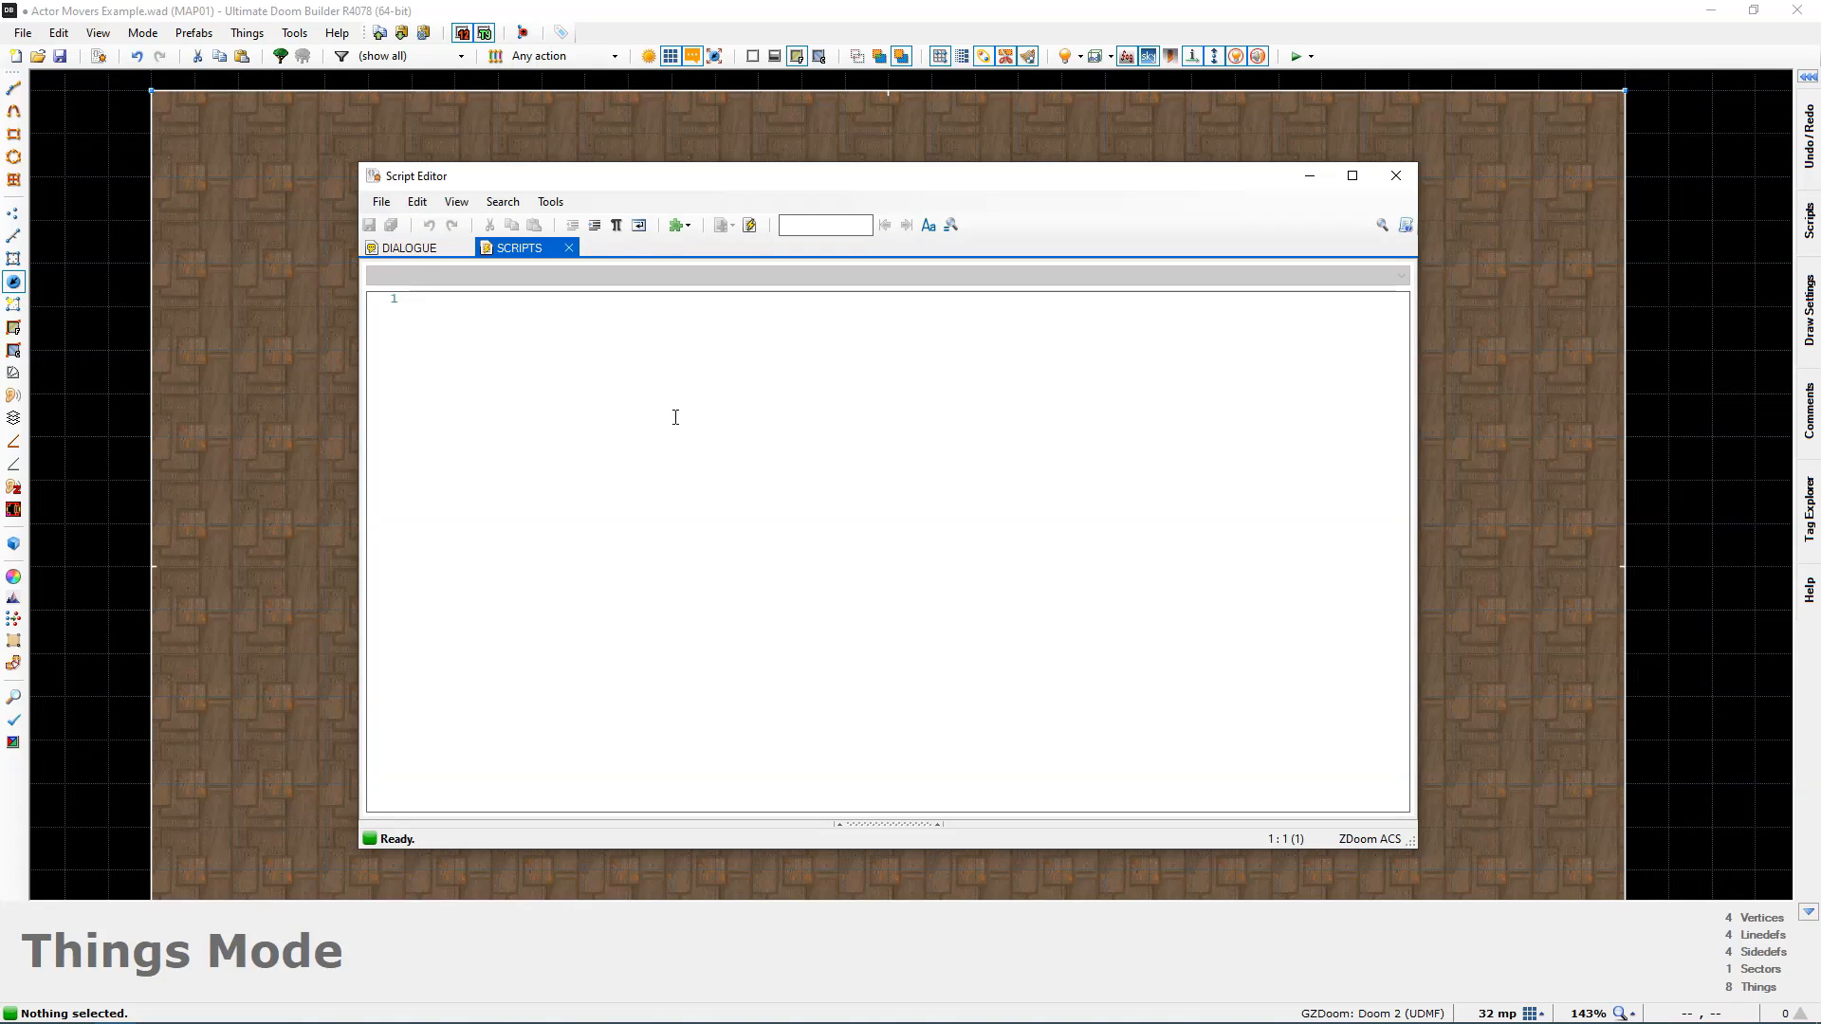
ctrl+scroll(692, 431, up, 4)
text(#)
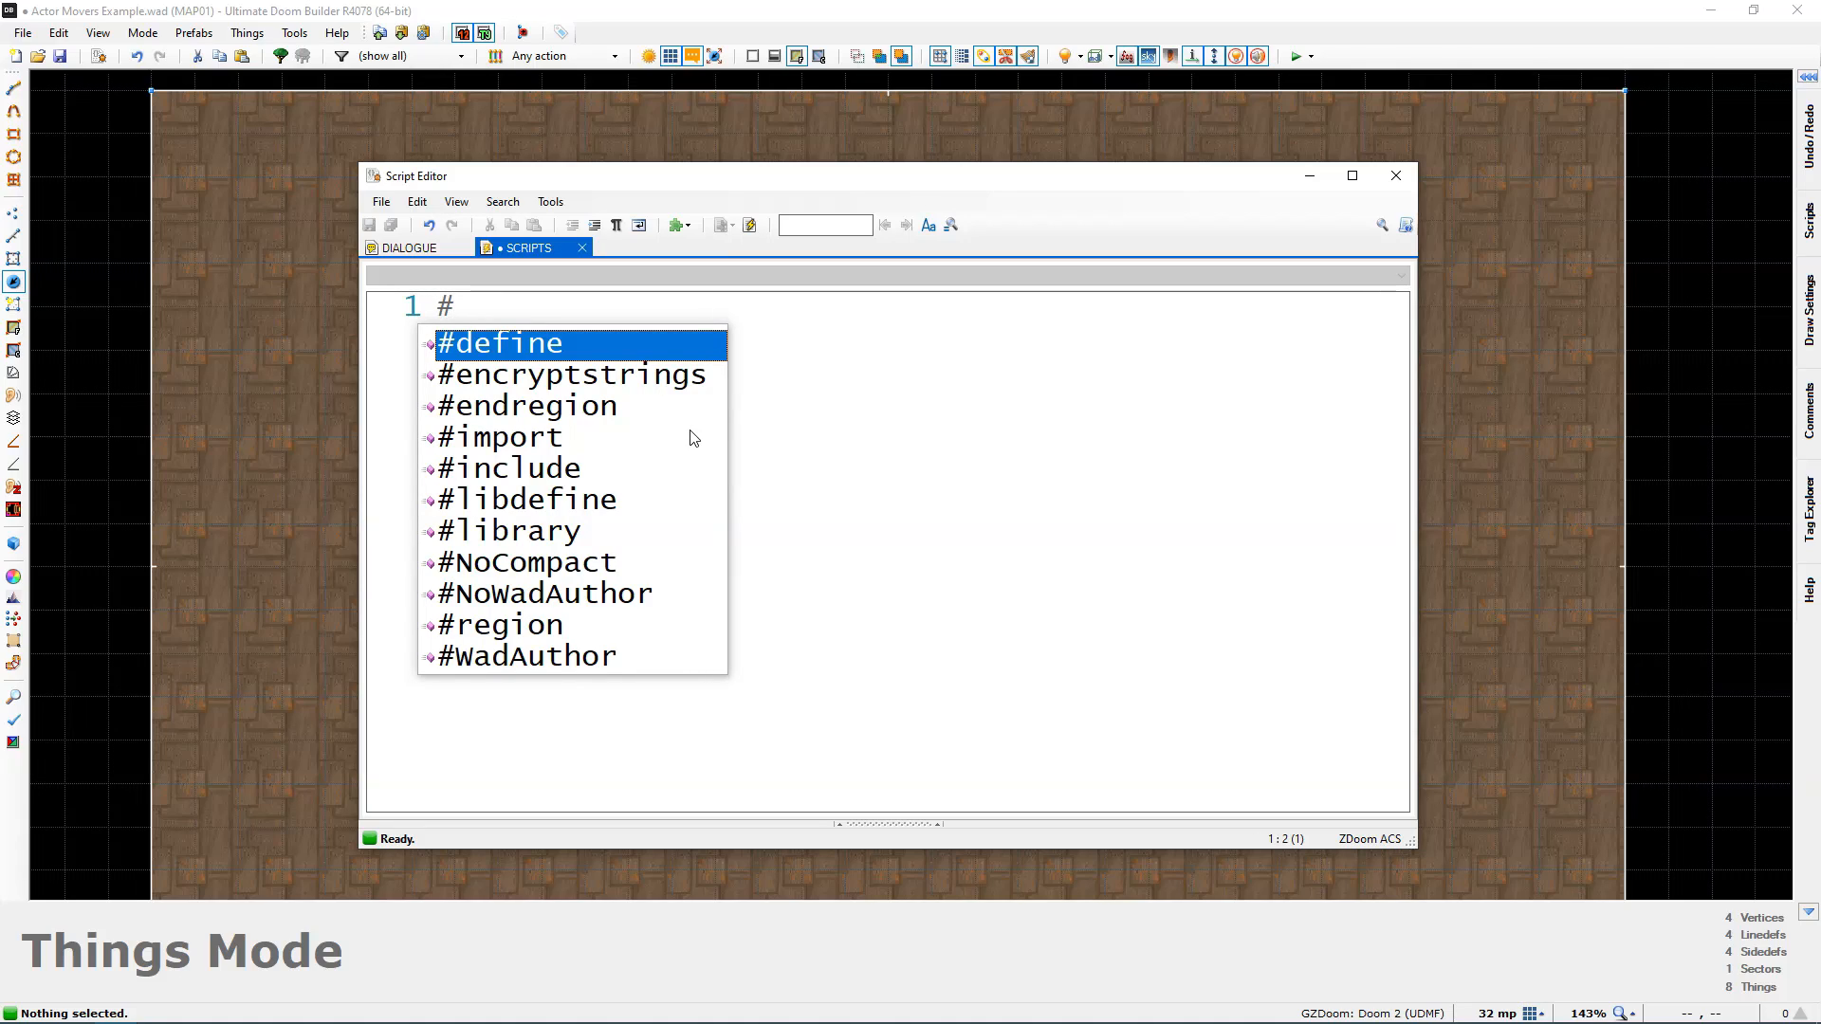
text(include "zcommon.acs)
key(Return)
key(Return)
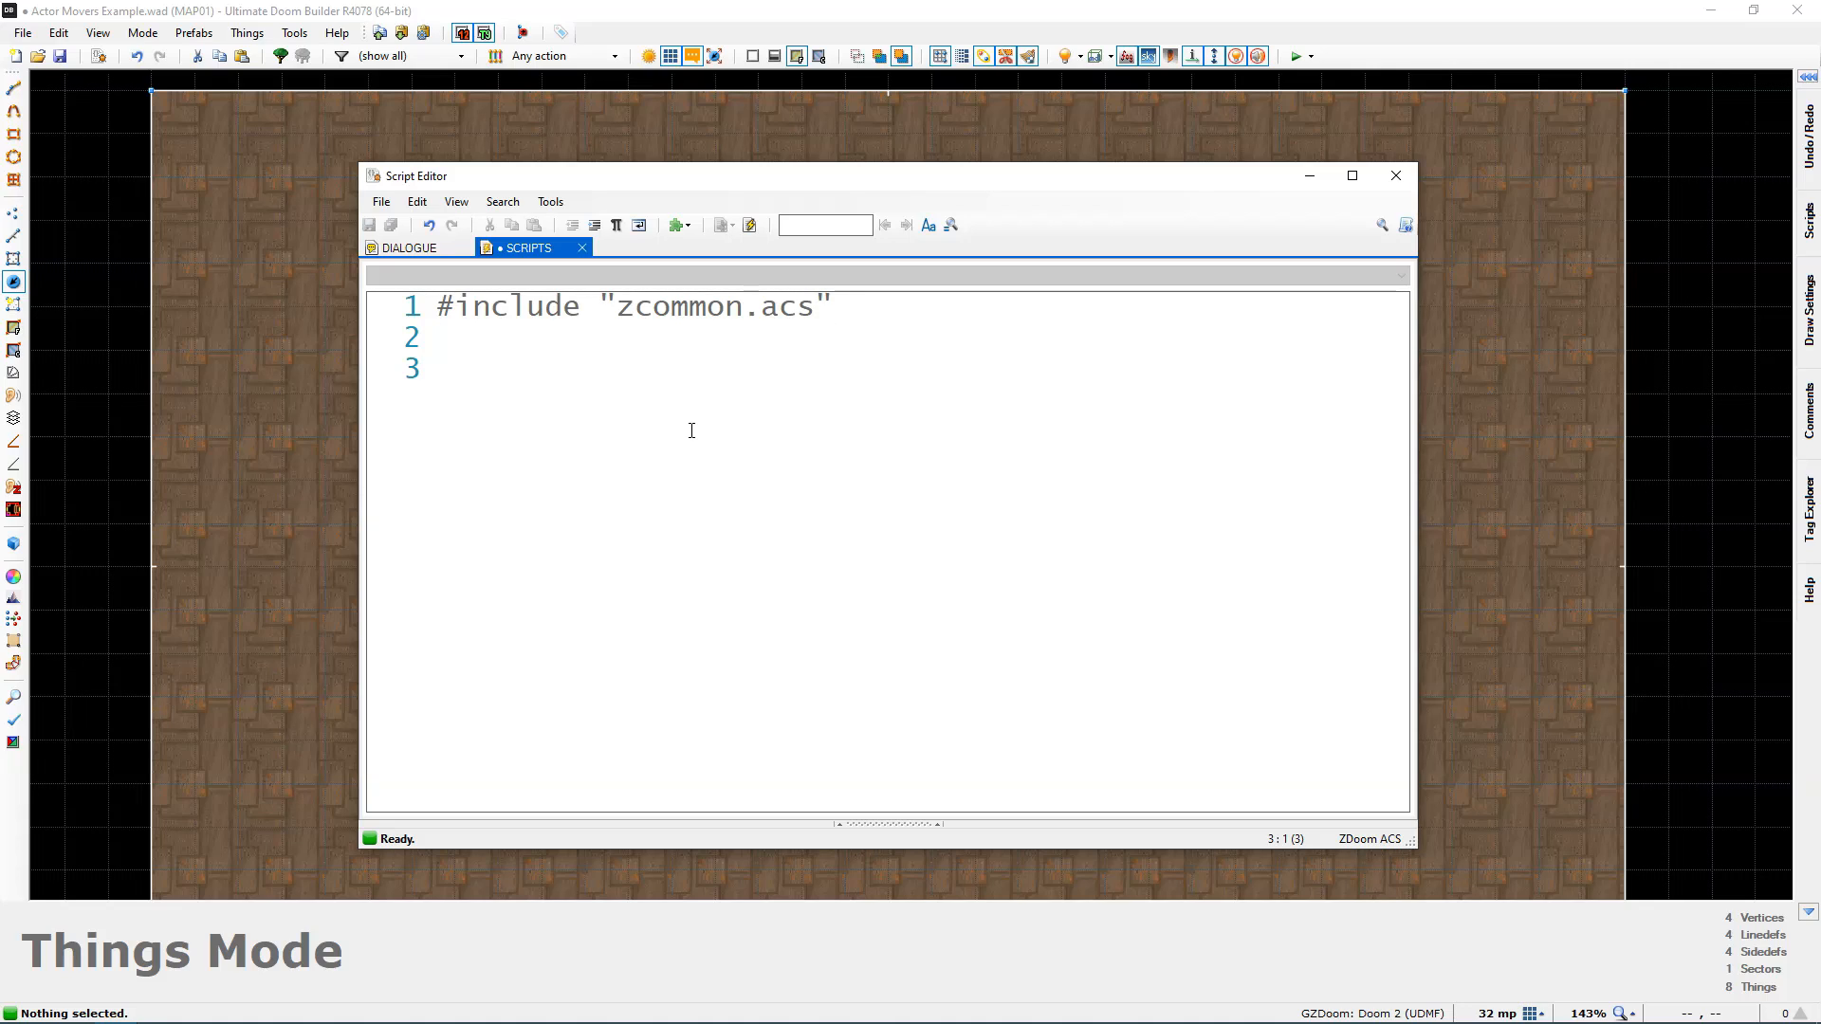
Step: Declare an ENTER script named "Activate Actor Mover" with an empty body in braces
text(scri)
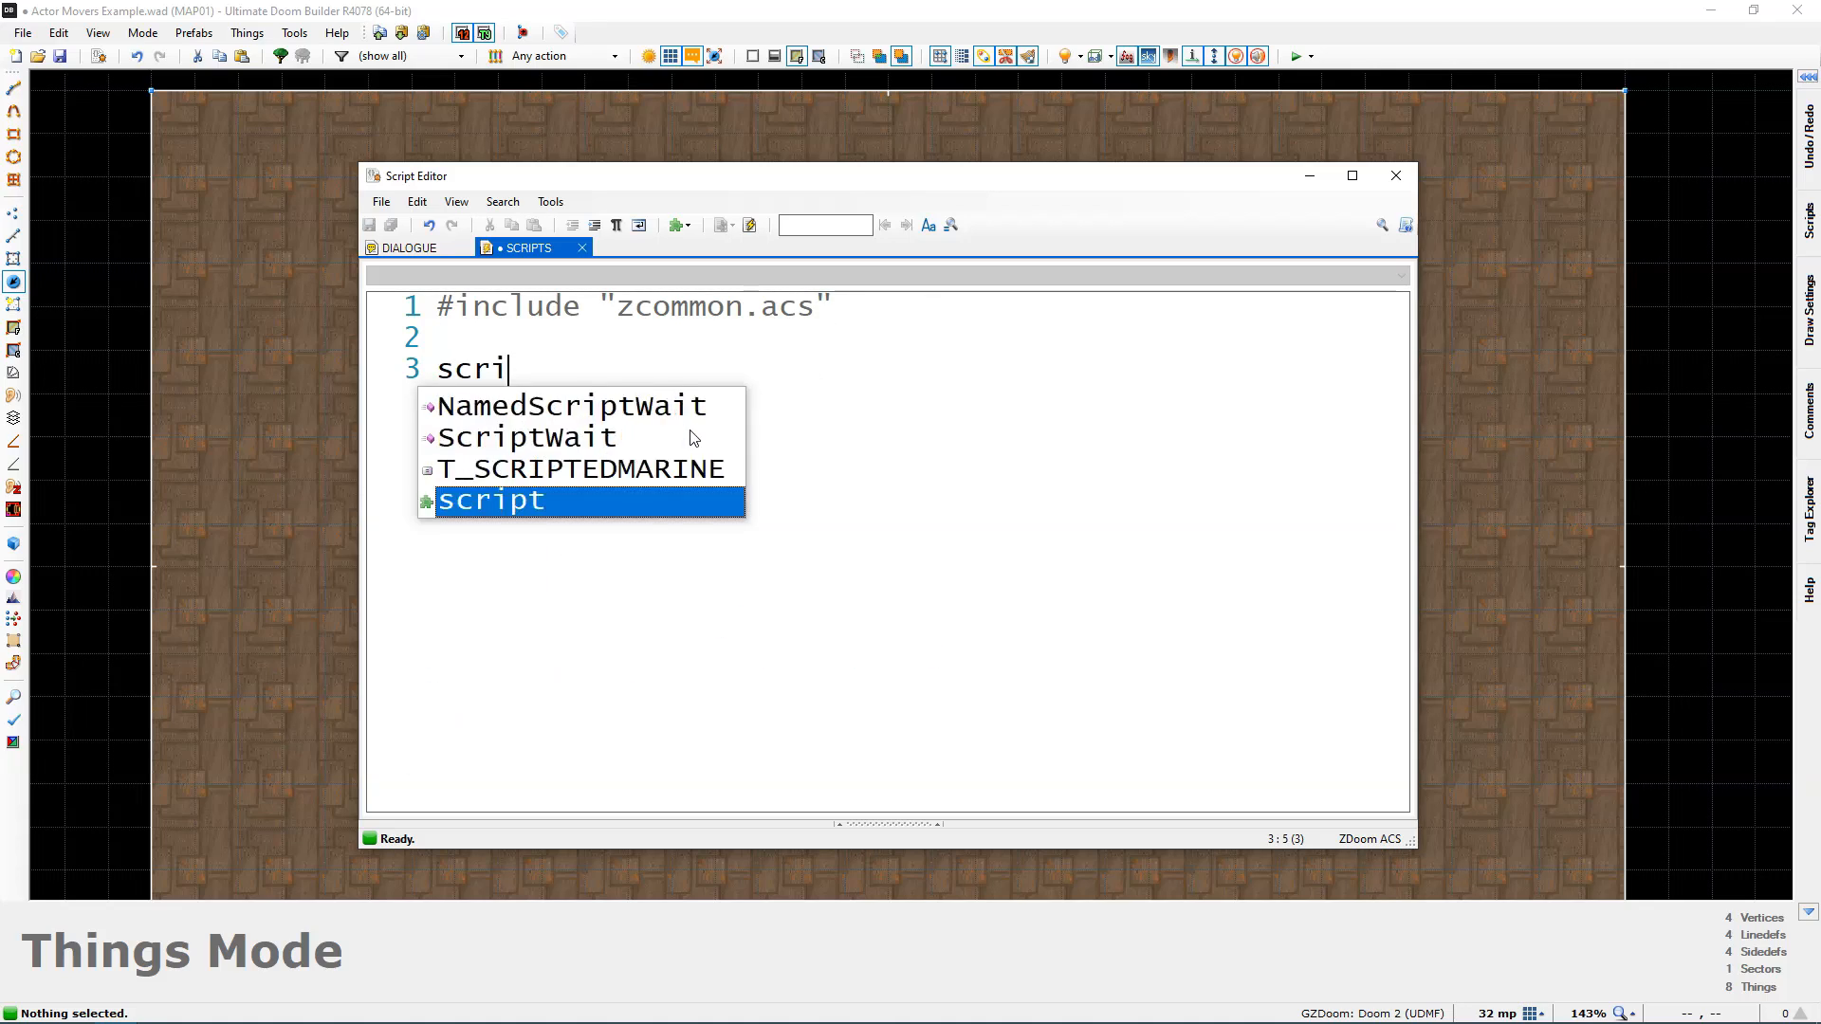
text(pt ")
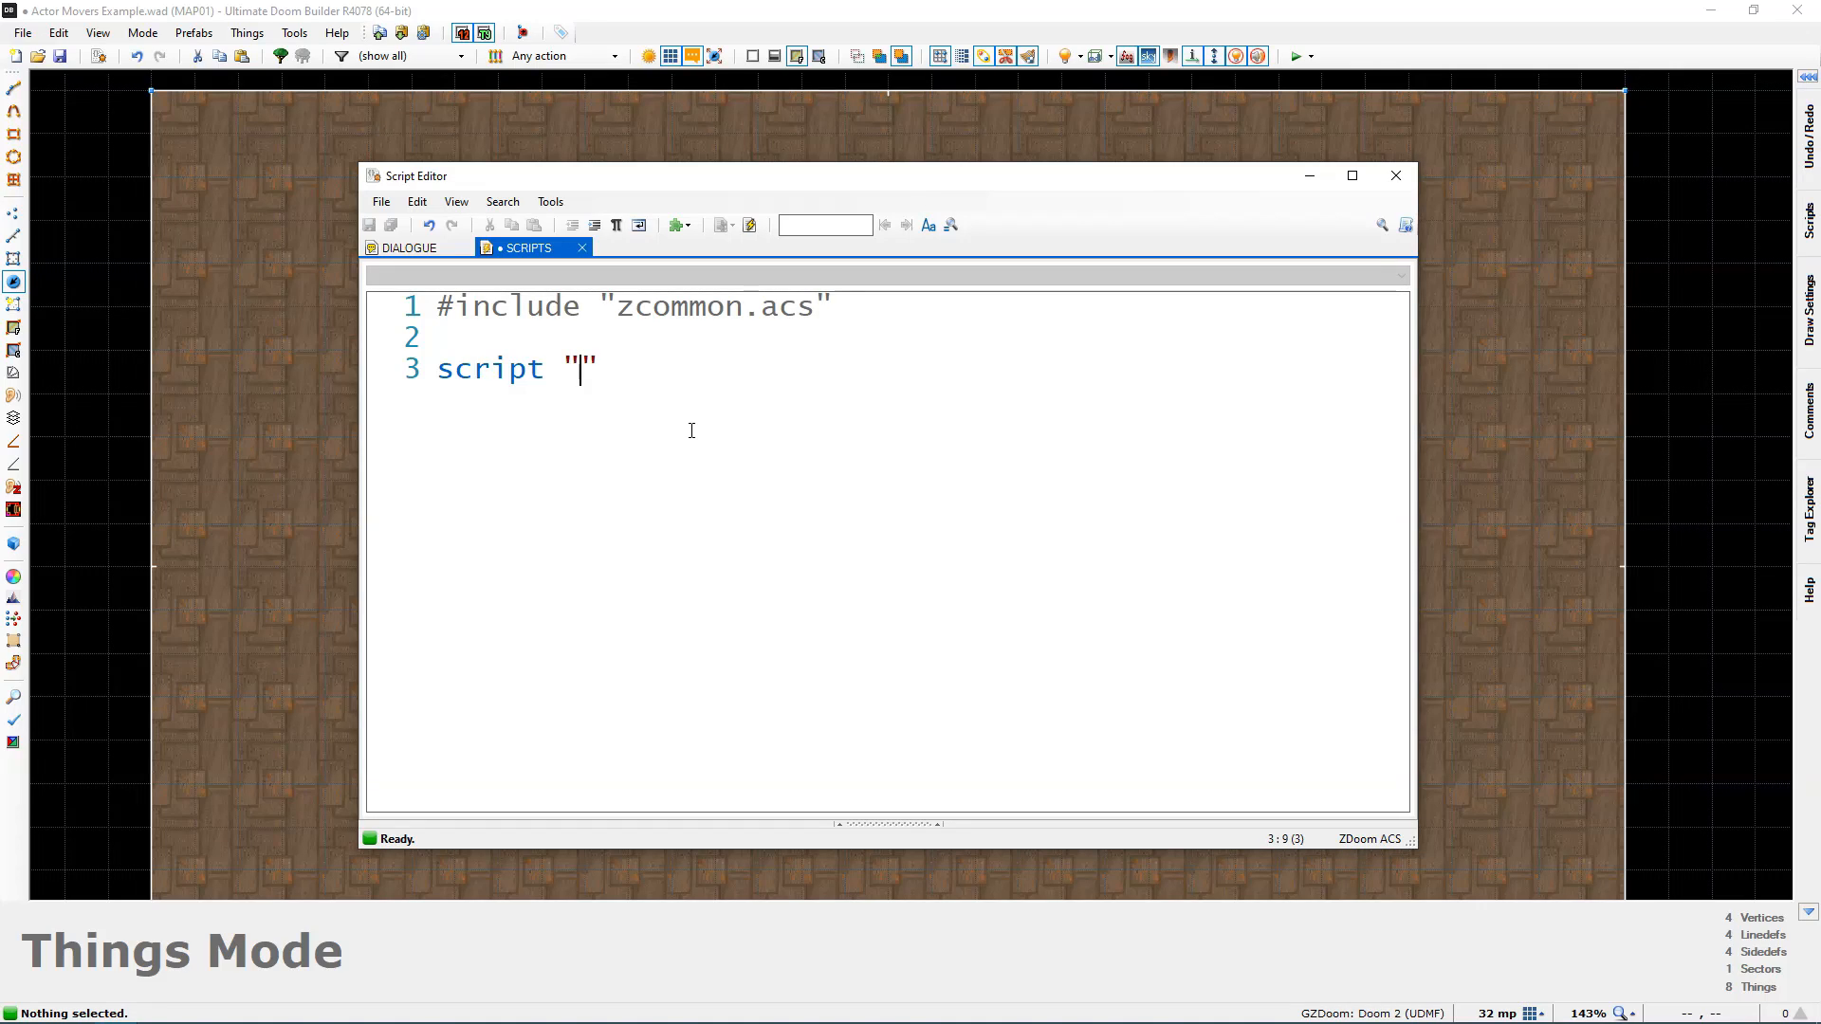
text(Activate Actor Movers)
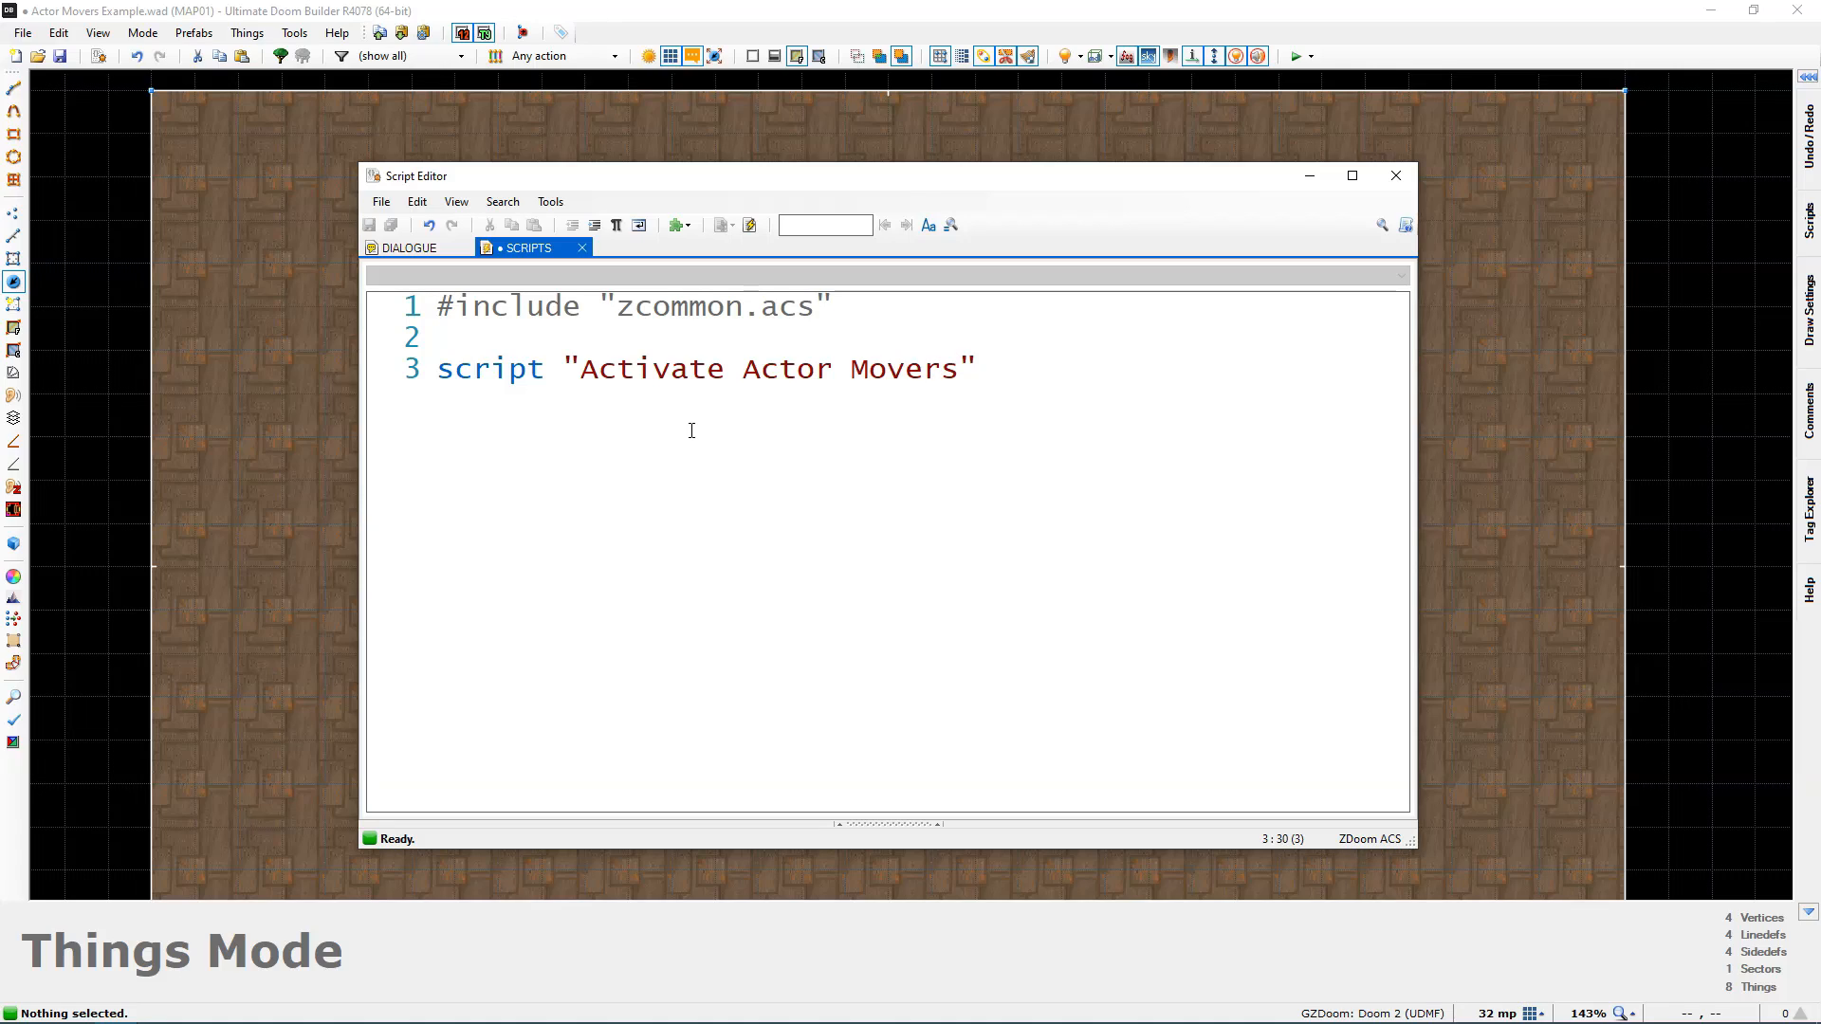
key(BackSpace)
key(End)
text(ENTER)
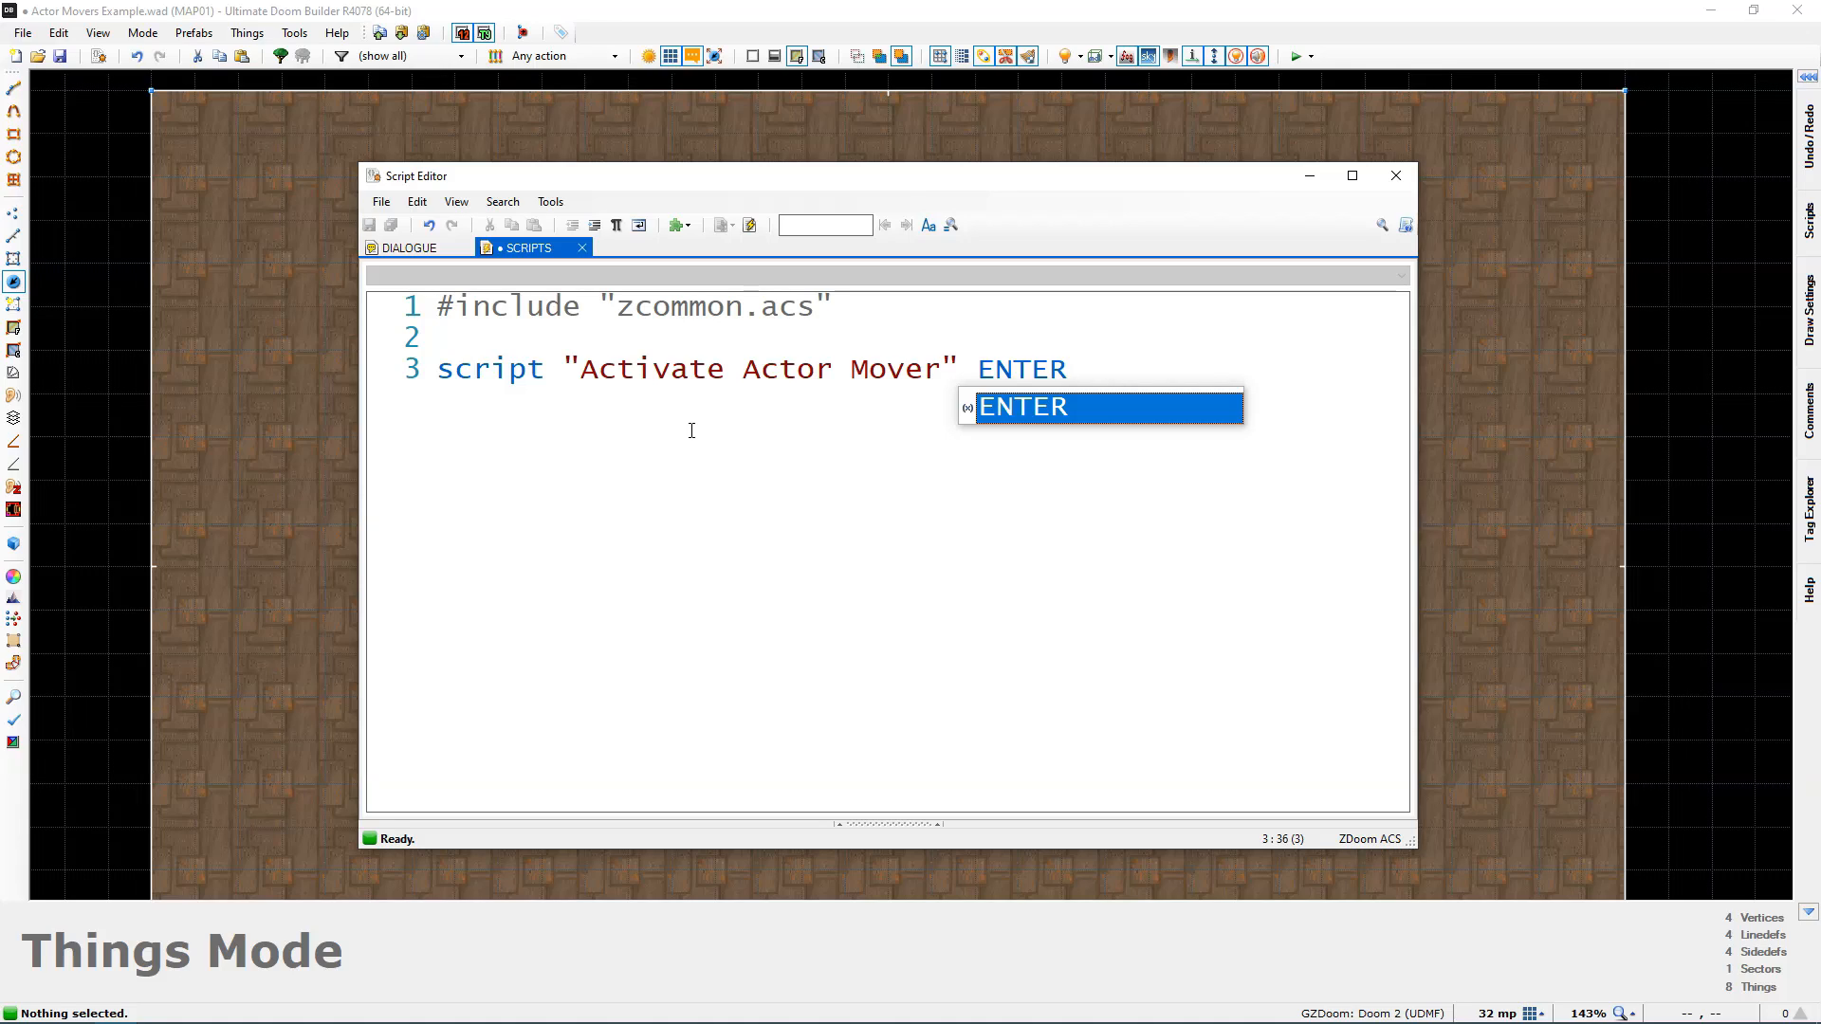
key(Return)
key(Return)
text({)
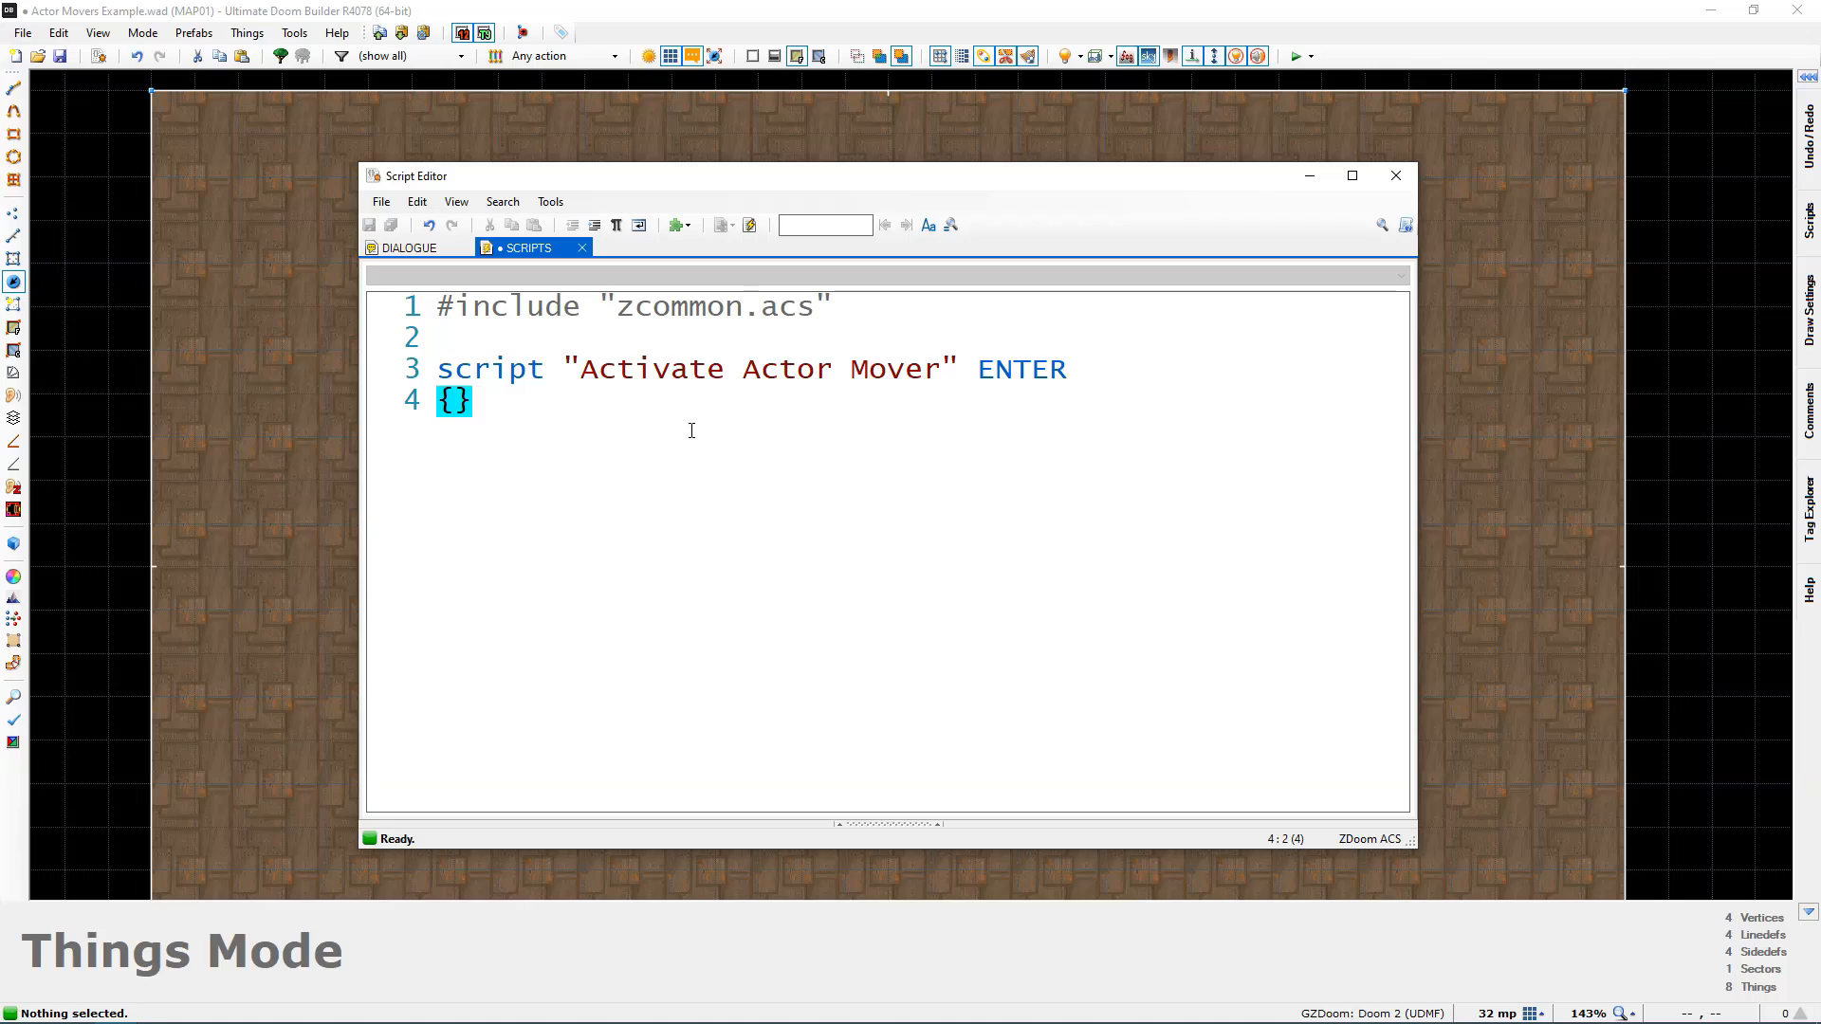
key(Return)
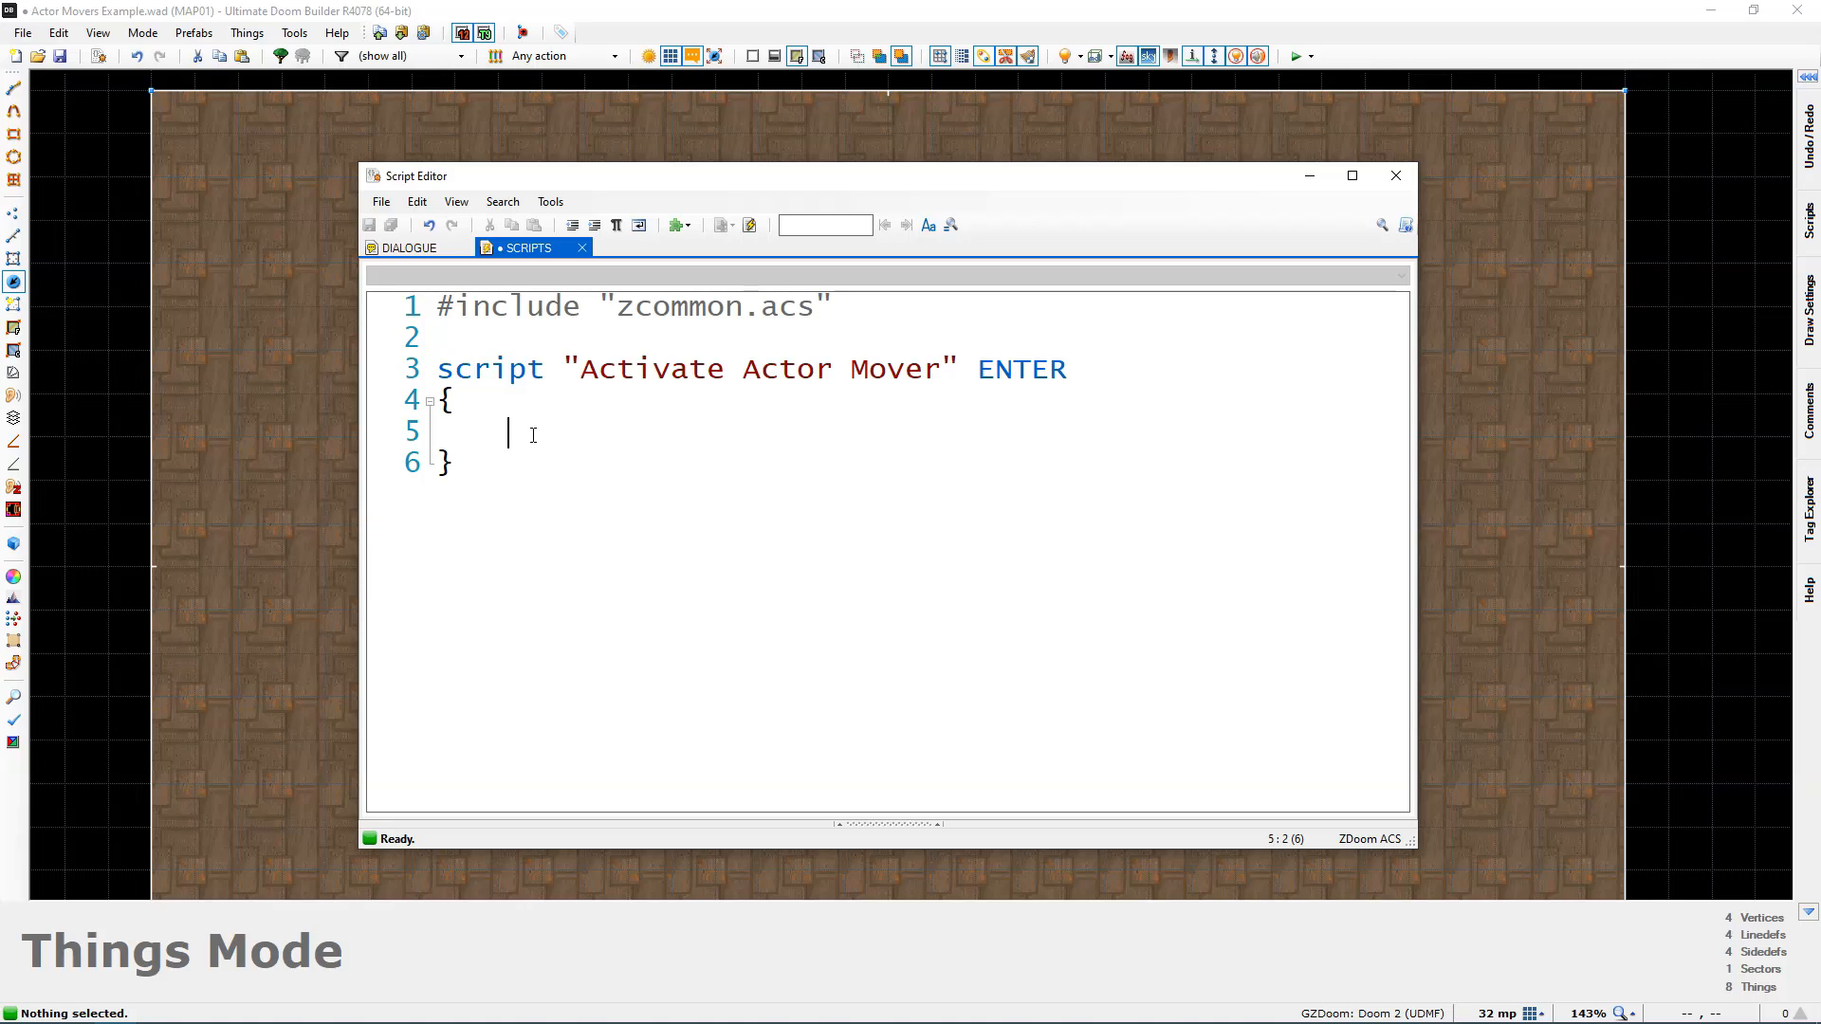
Step: Move the script editor aside to check the Actor Mover's tag on the map, and put it back
drag(527, 432, 437, 437)
click(515, 437)
click(517, 434)
drag(631, 188, 1140, 195)
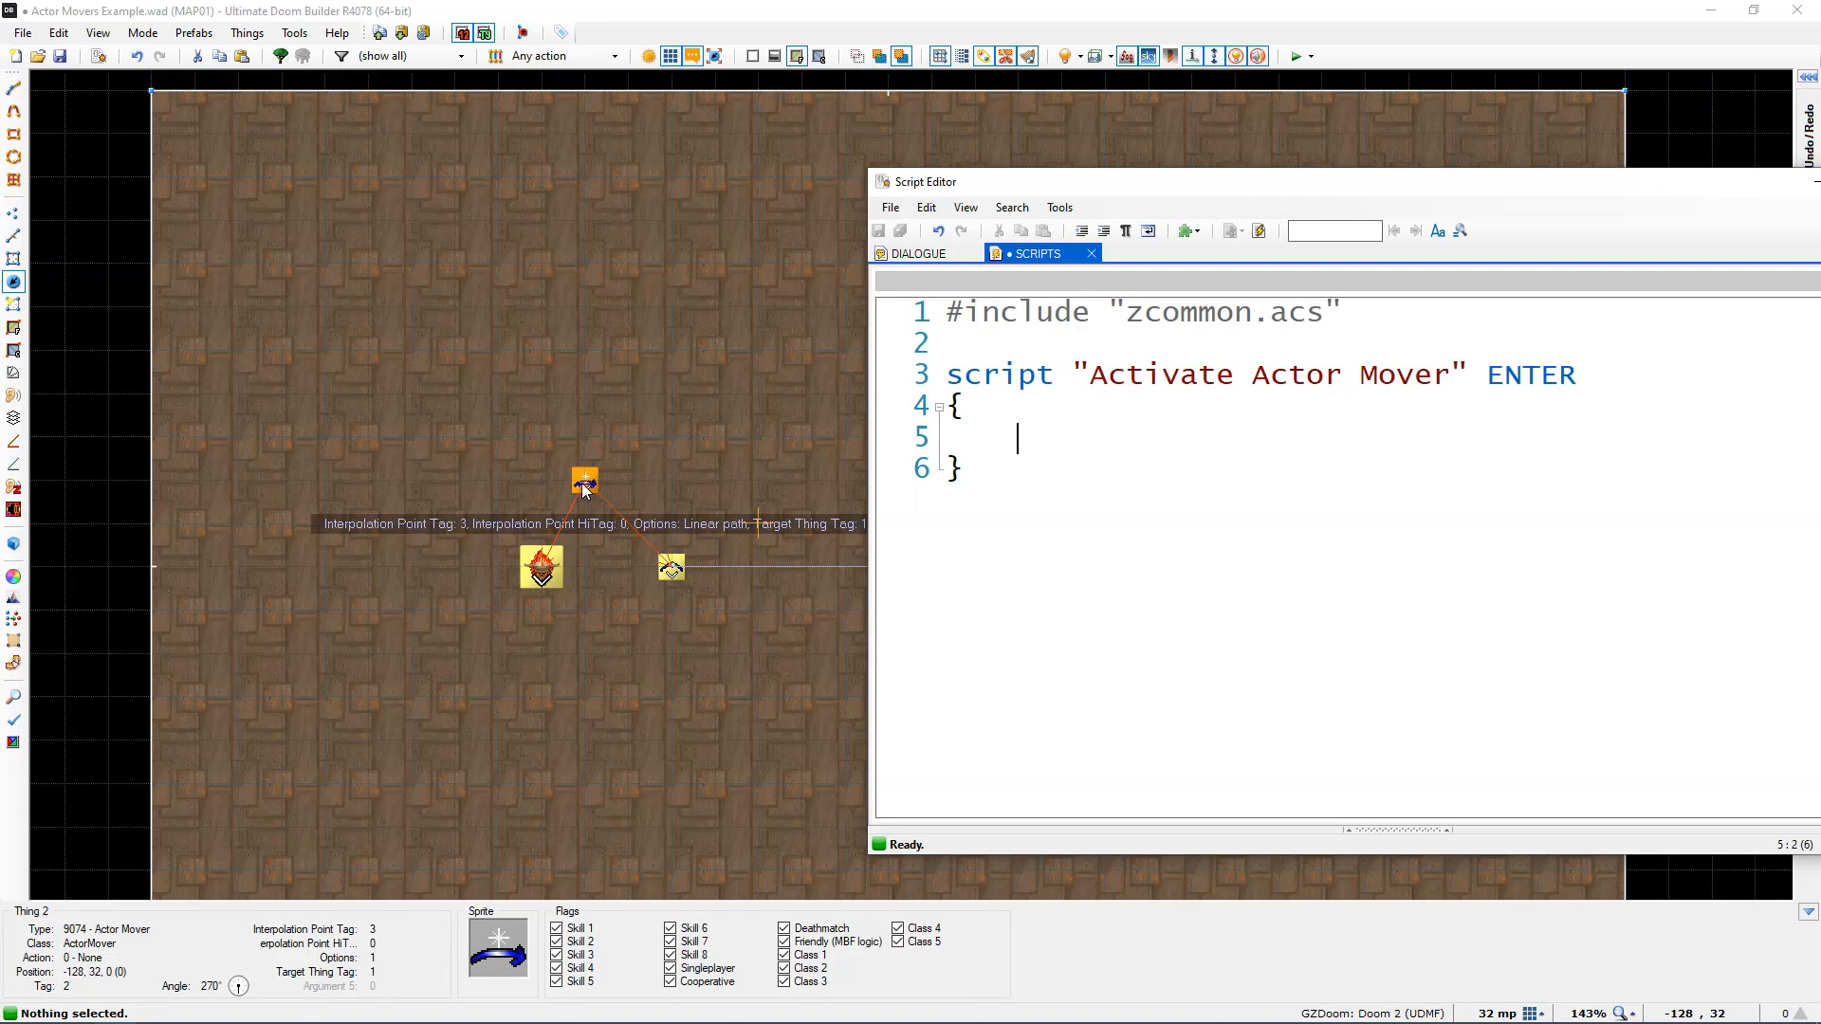
drag(1158, 187, 633, 188)
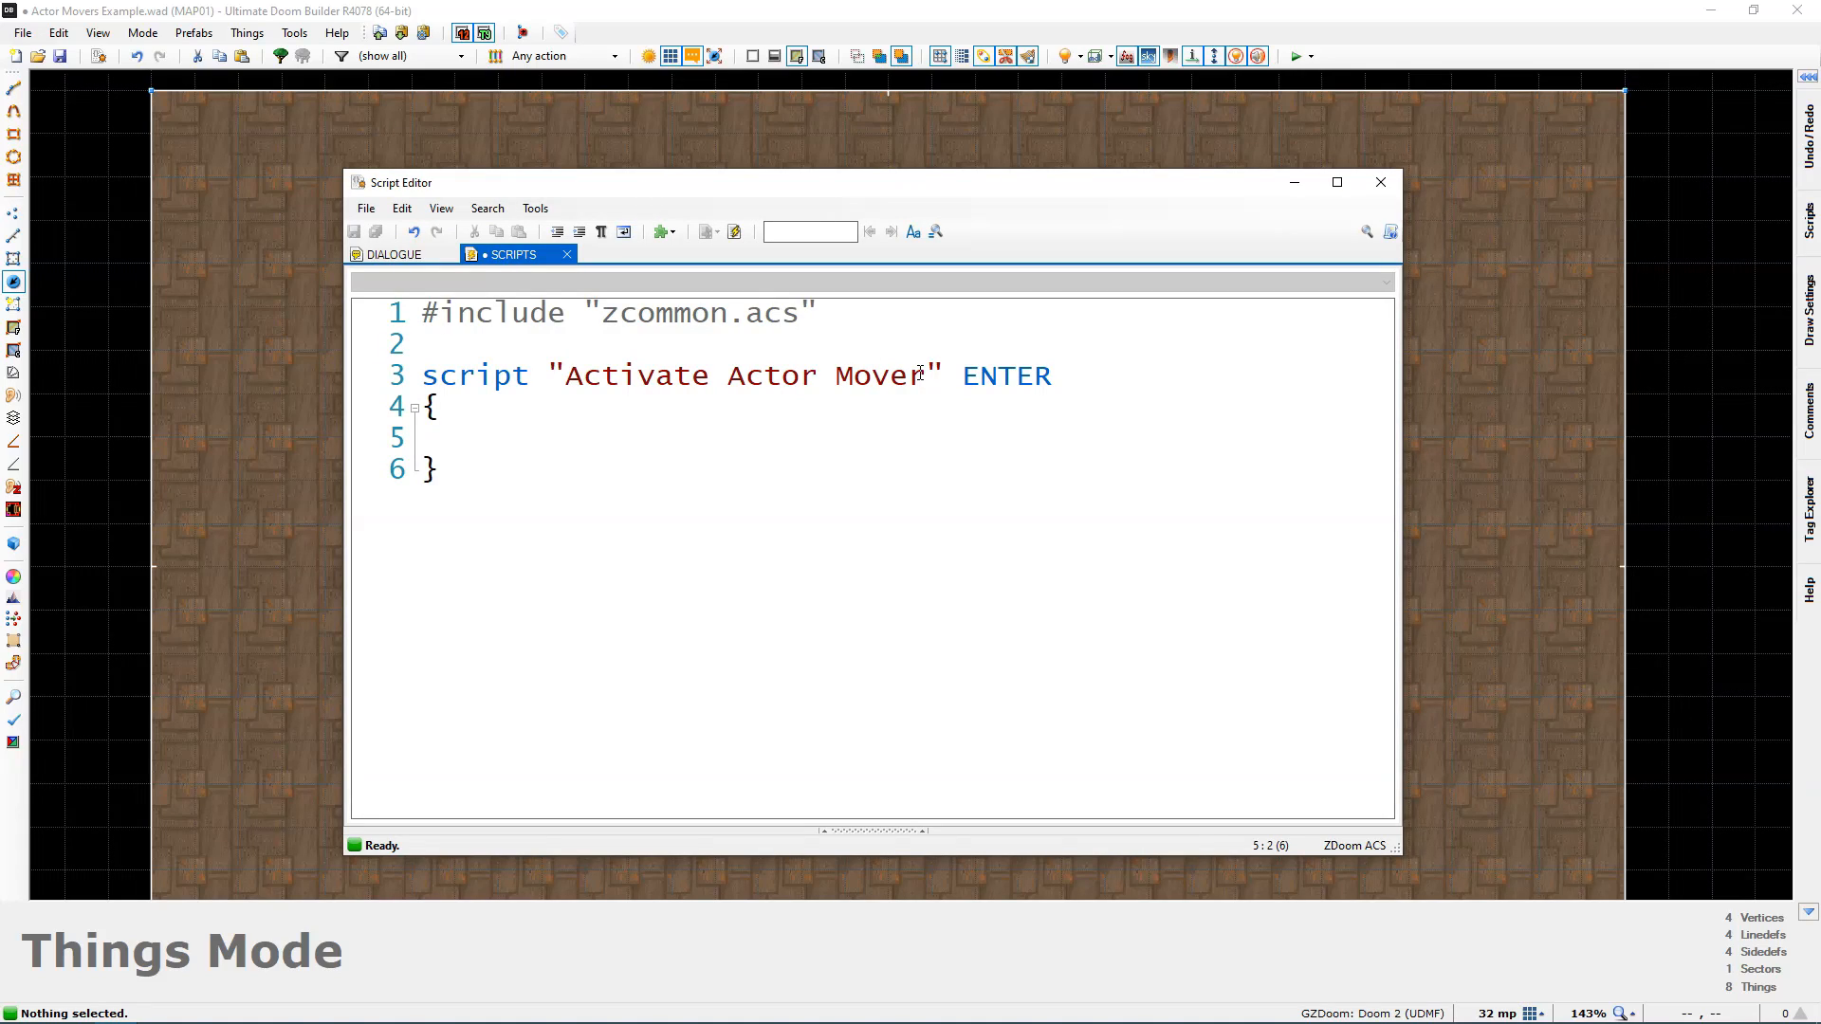
Step: Add the call Thing_Activate(2); to the body of the "Activate Actor Mover" script and compile it
text(T)
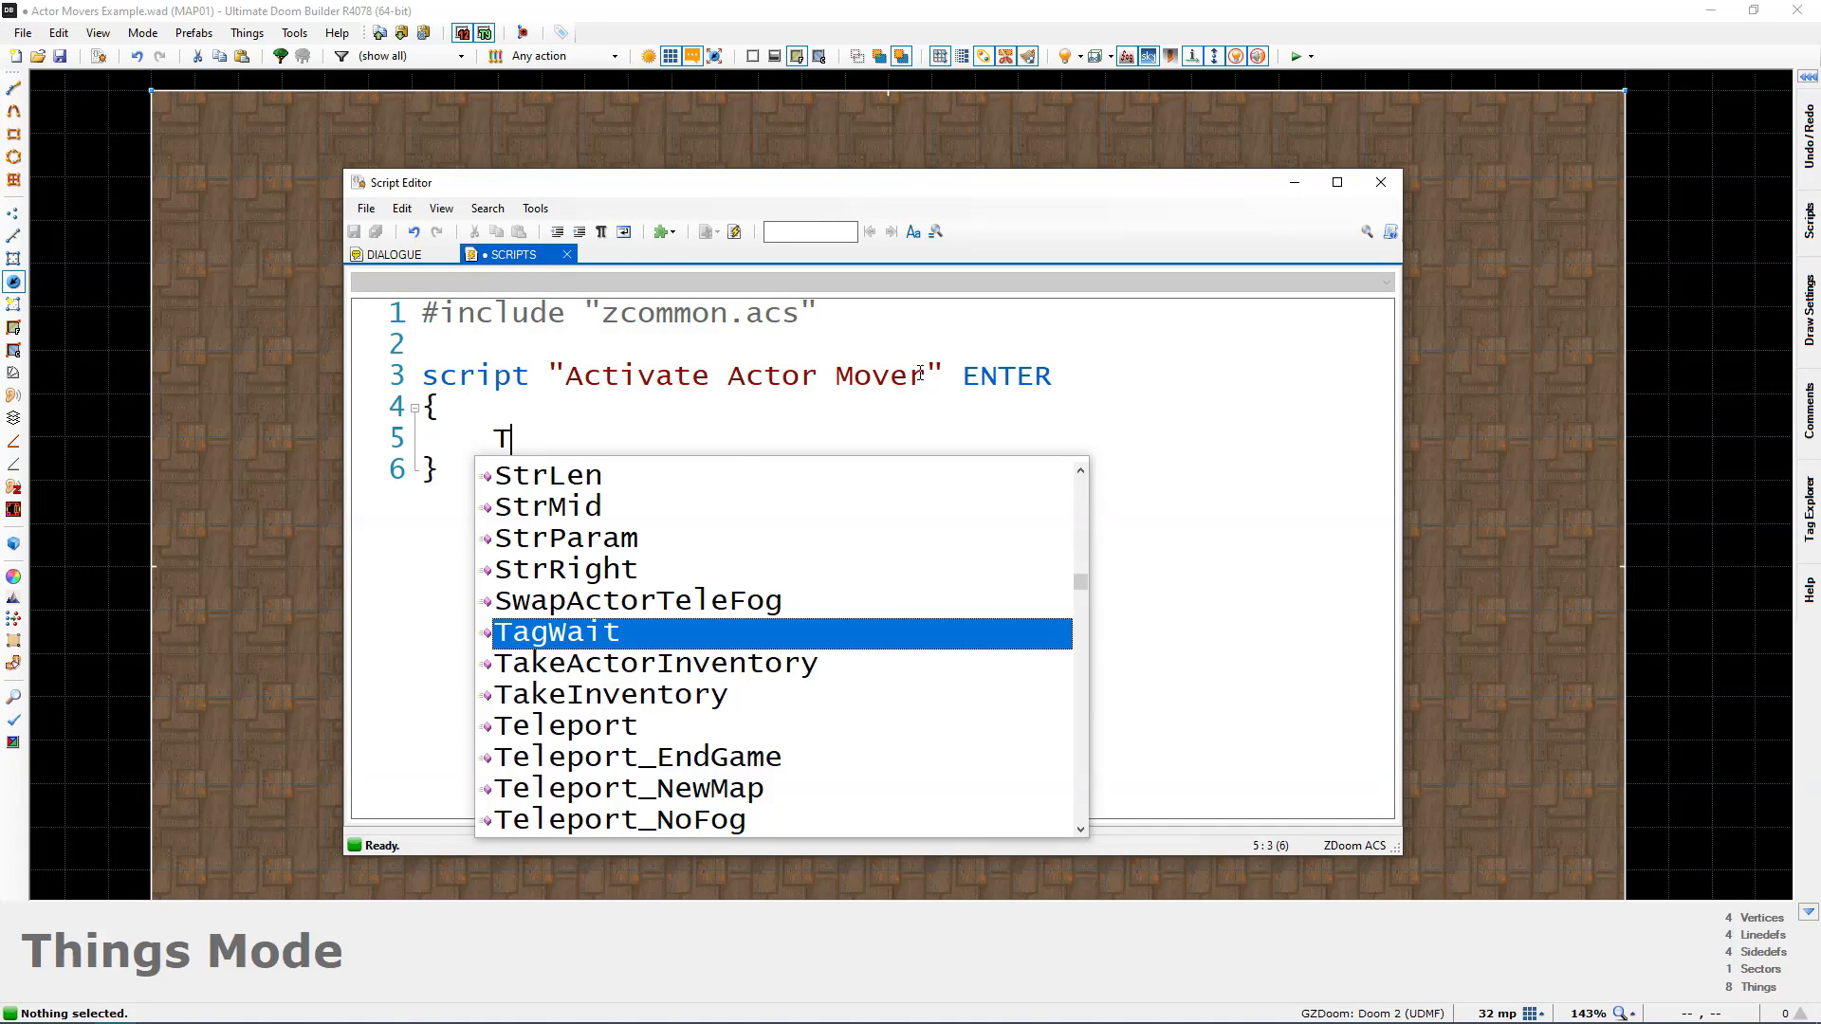
text(hing_Activate())
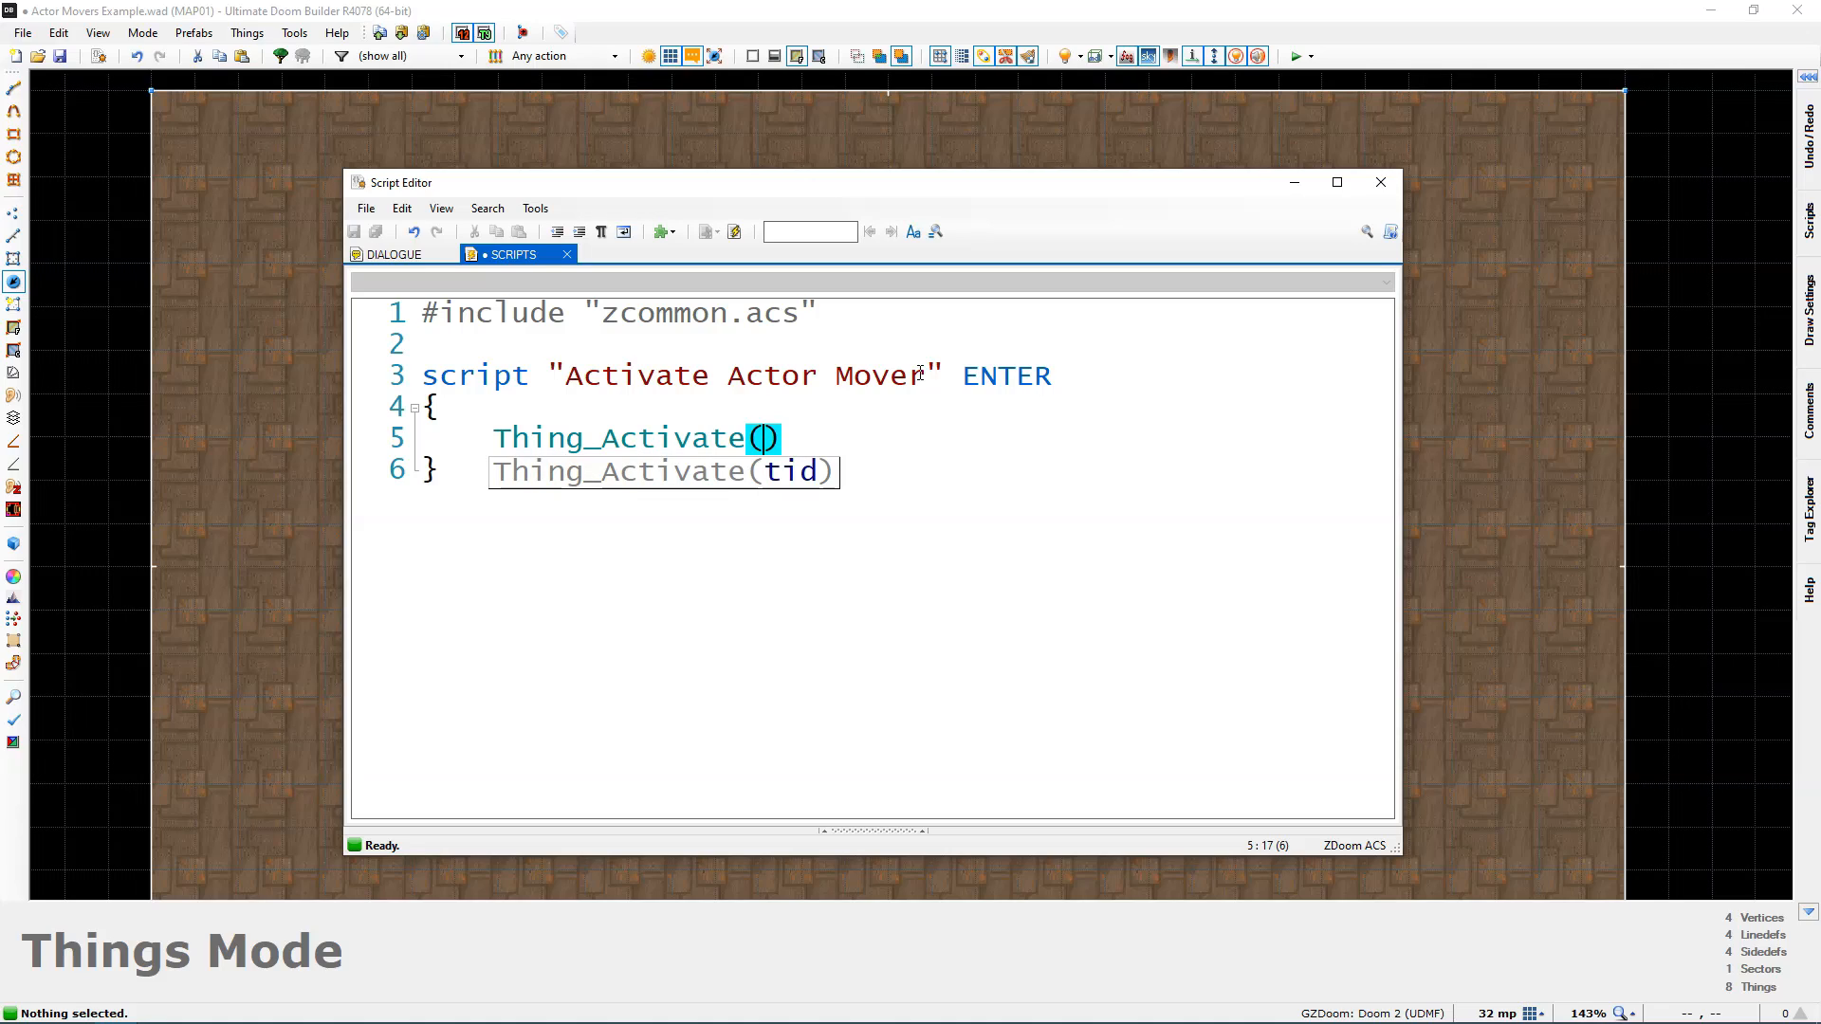
text(2);)
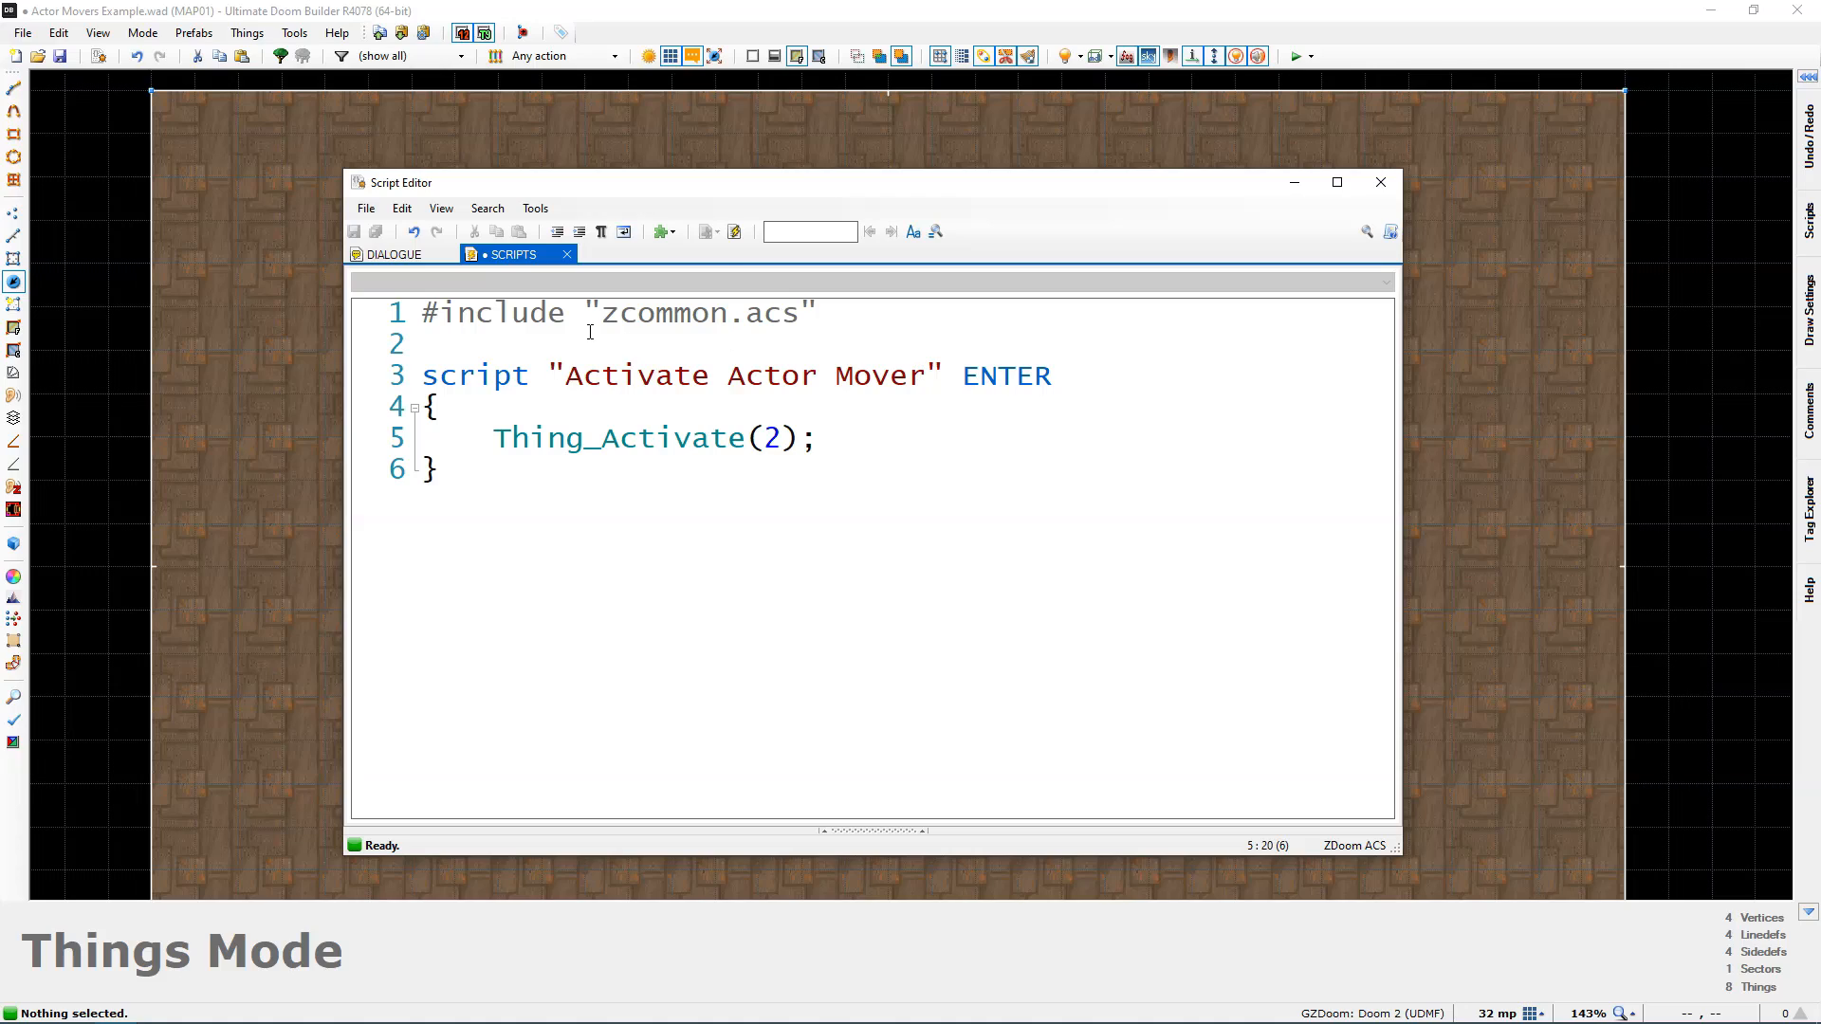
click(734, 231)
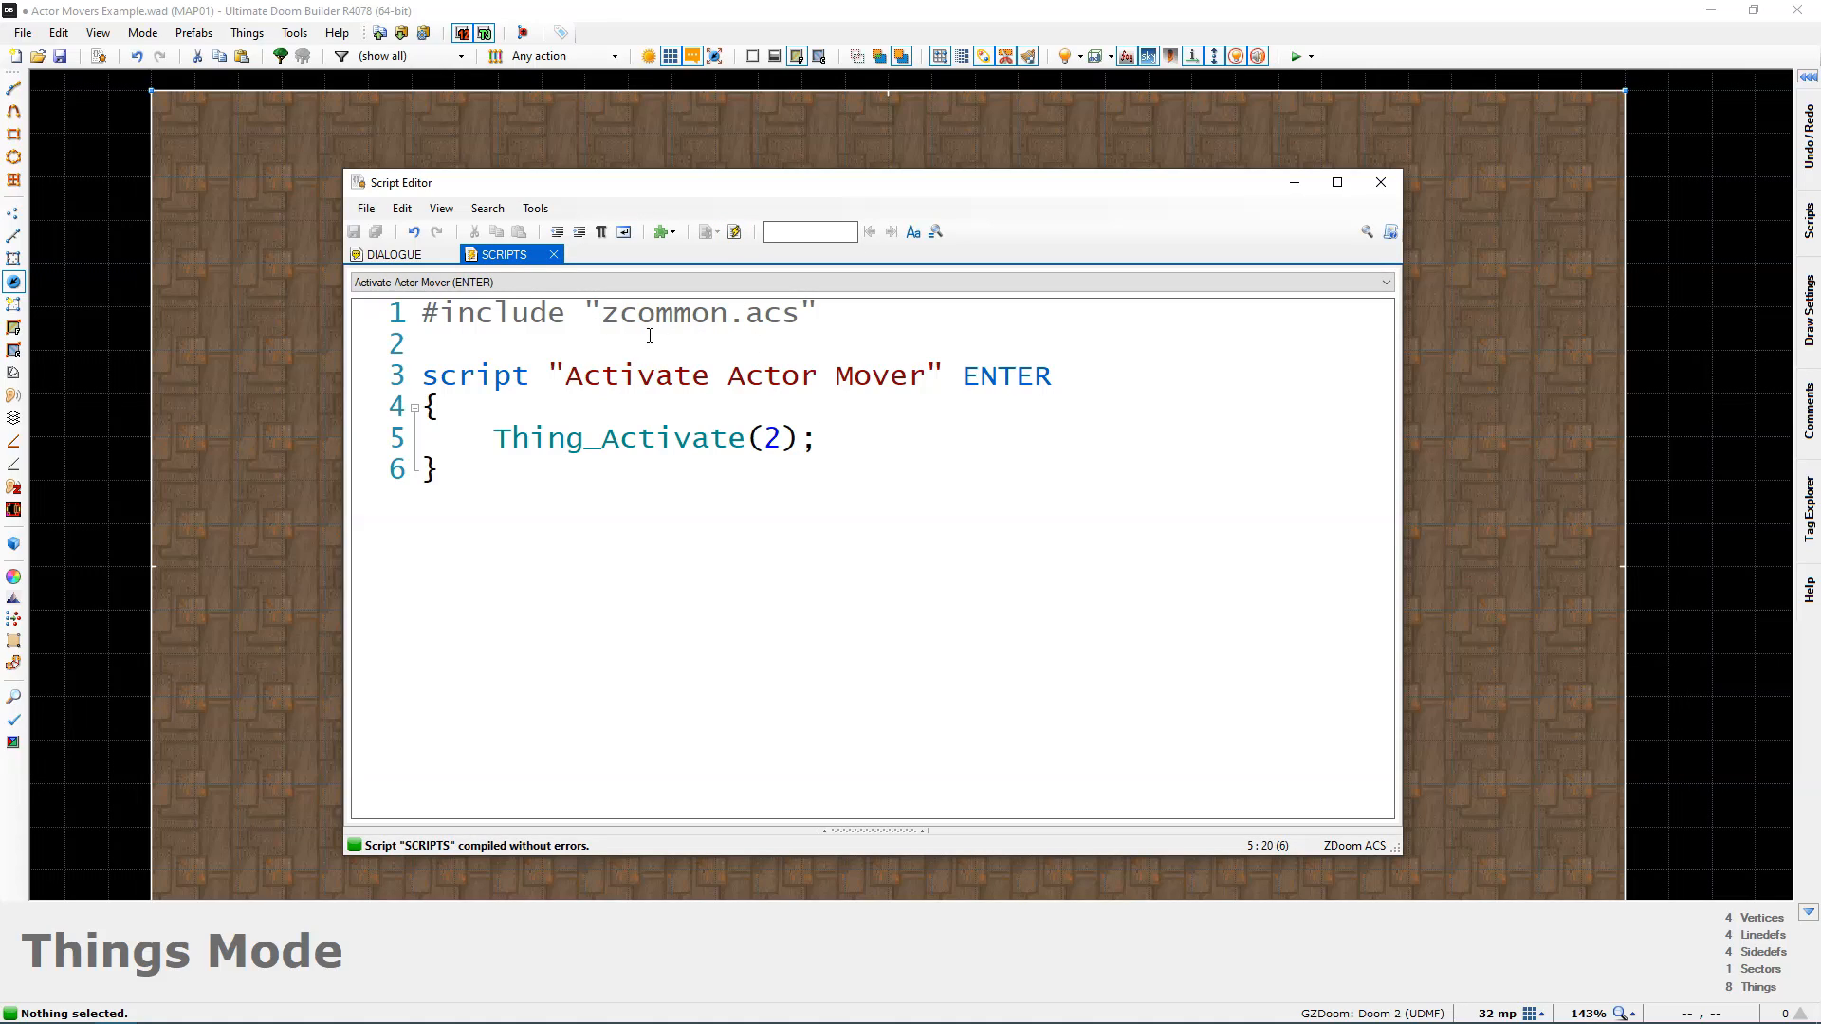
Step: Review the script's name and its Thing_Activate line, and close the script editor
drag(573, 376, 910, 376)
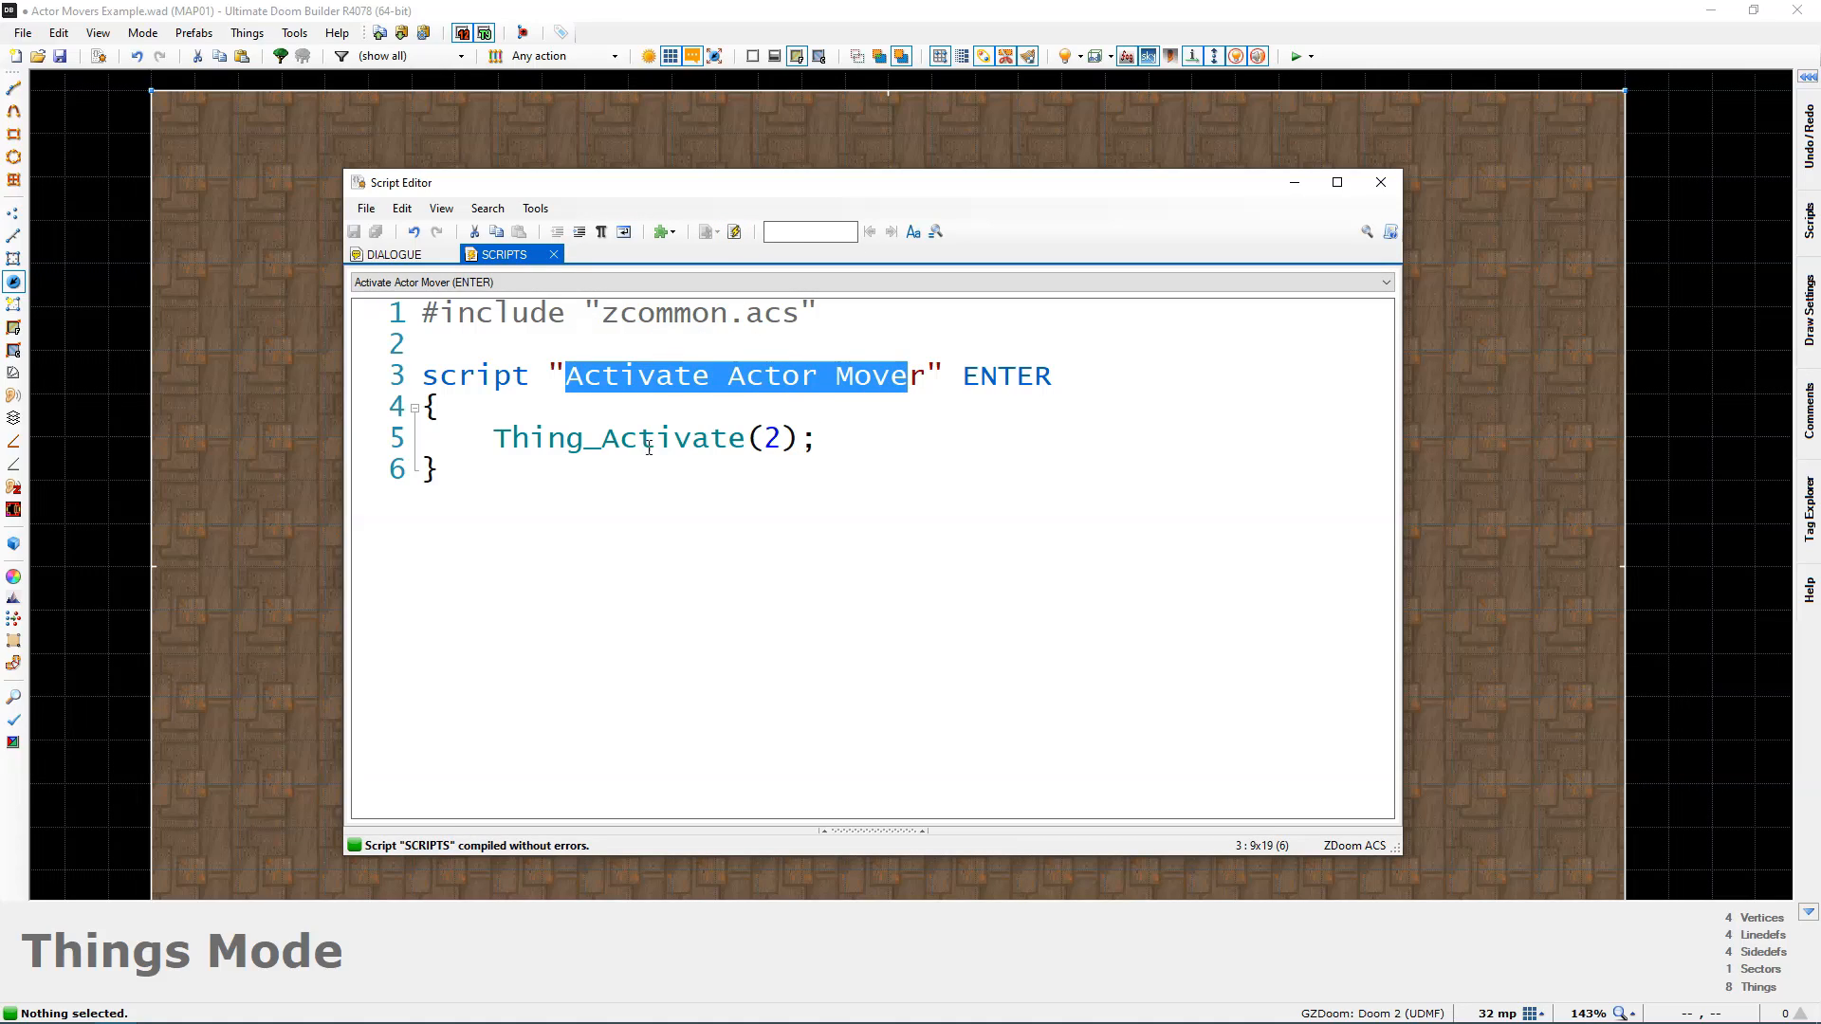
click(494, 437)
drag(494, 437, 818, 438)
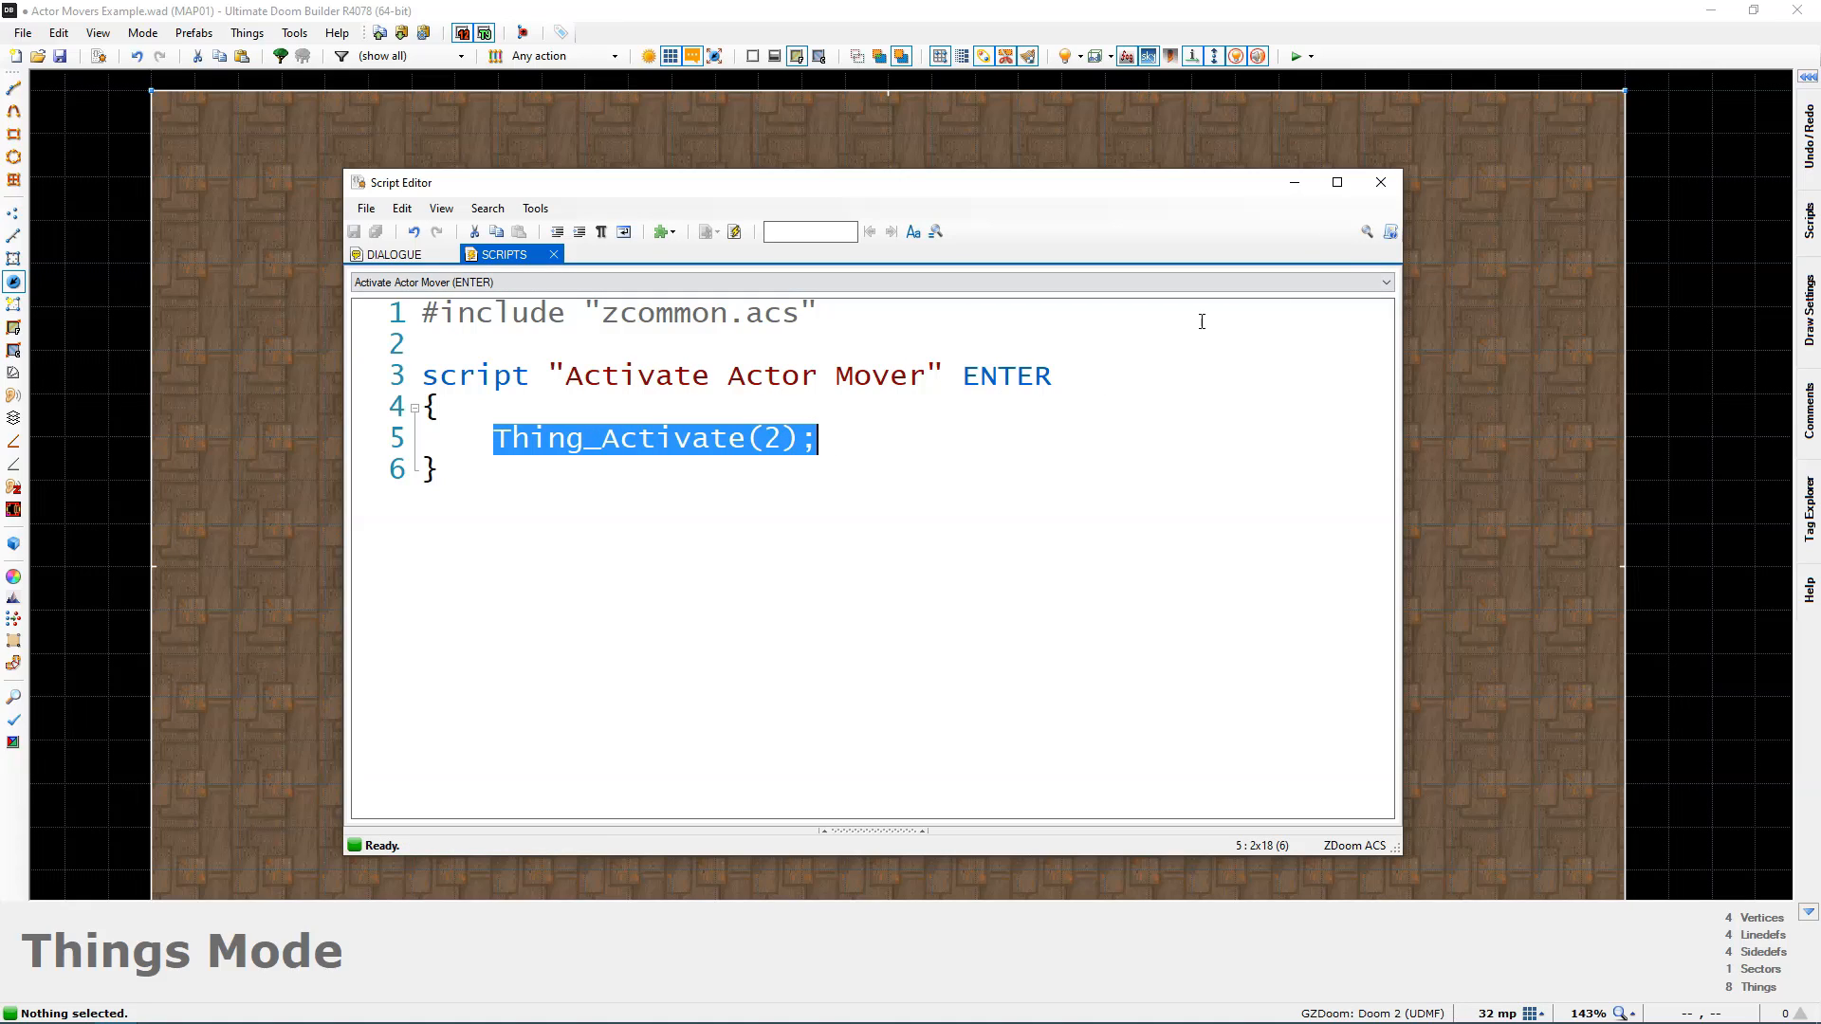
click(1386, 189)
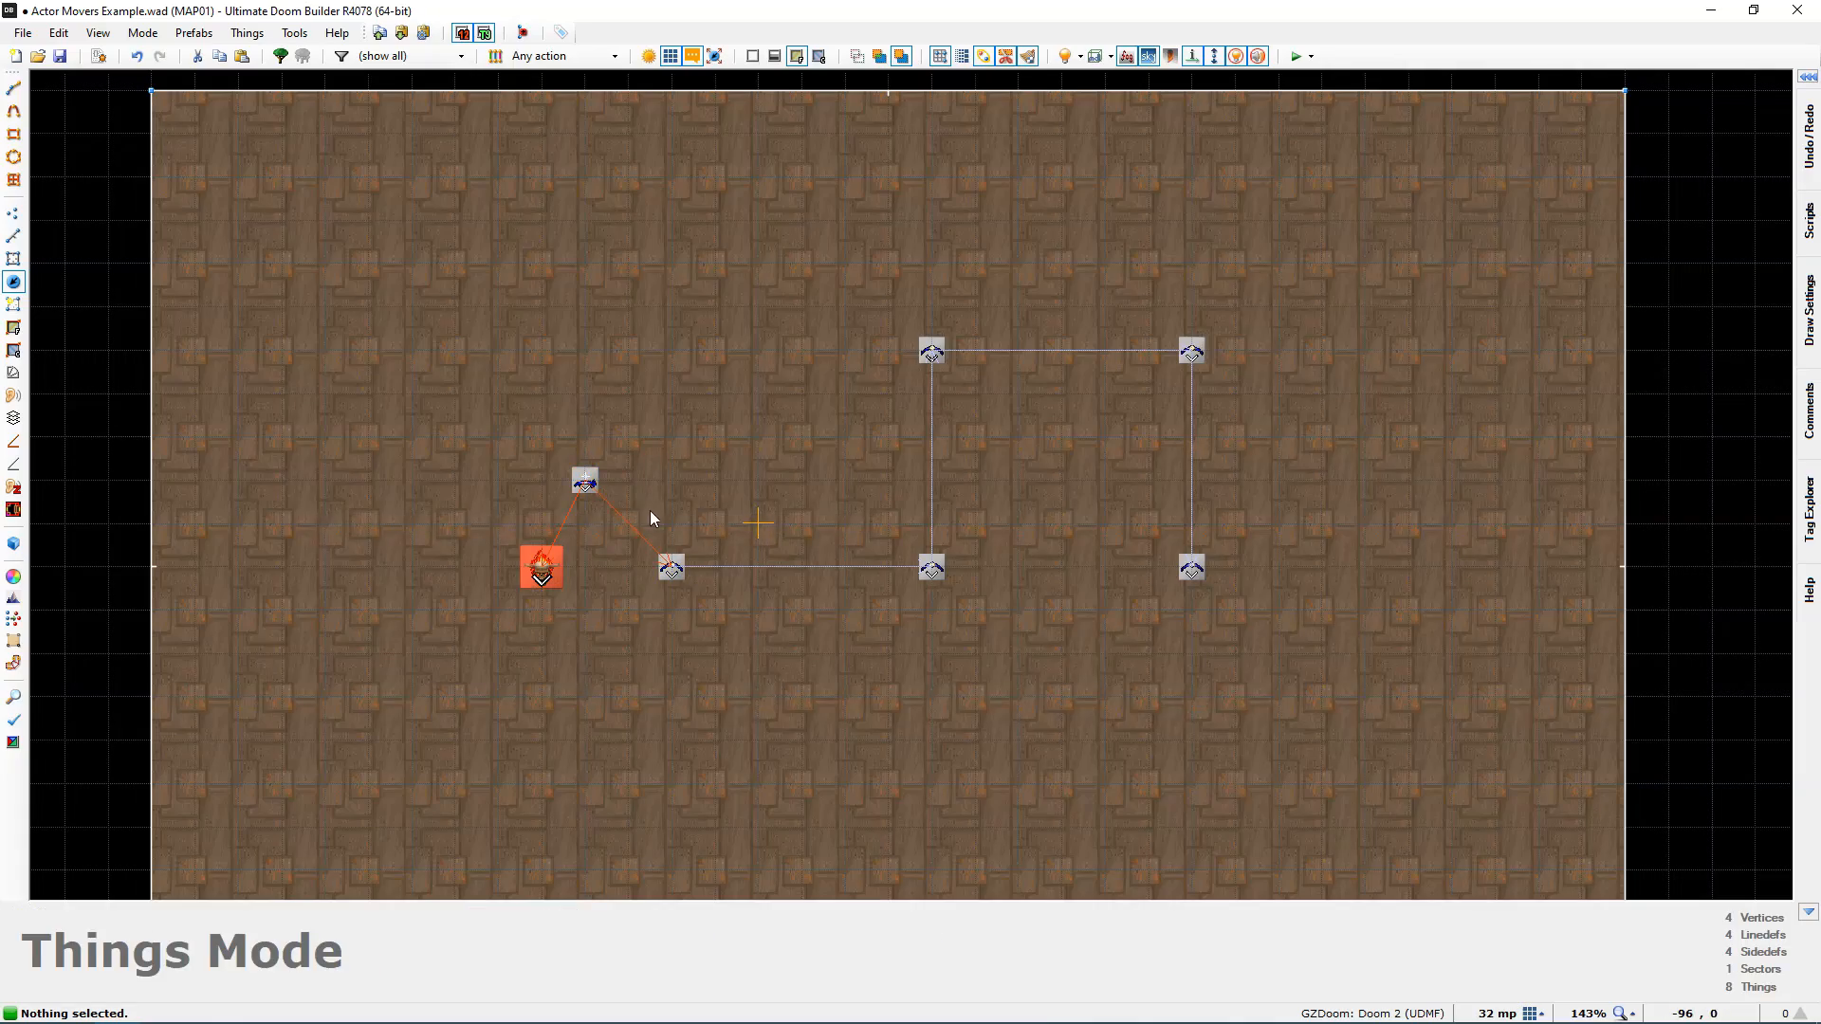
Step: View the Lost Soul and its complete path in 3D, and return to the 2D map
key(w)
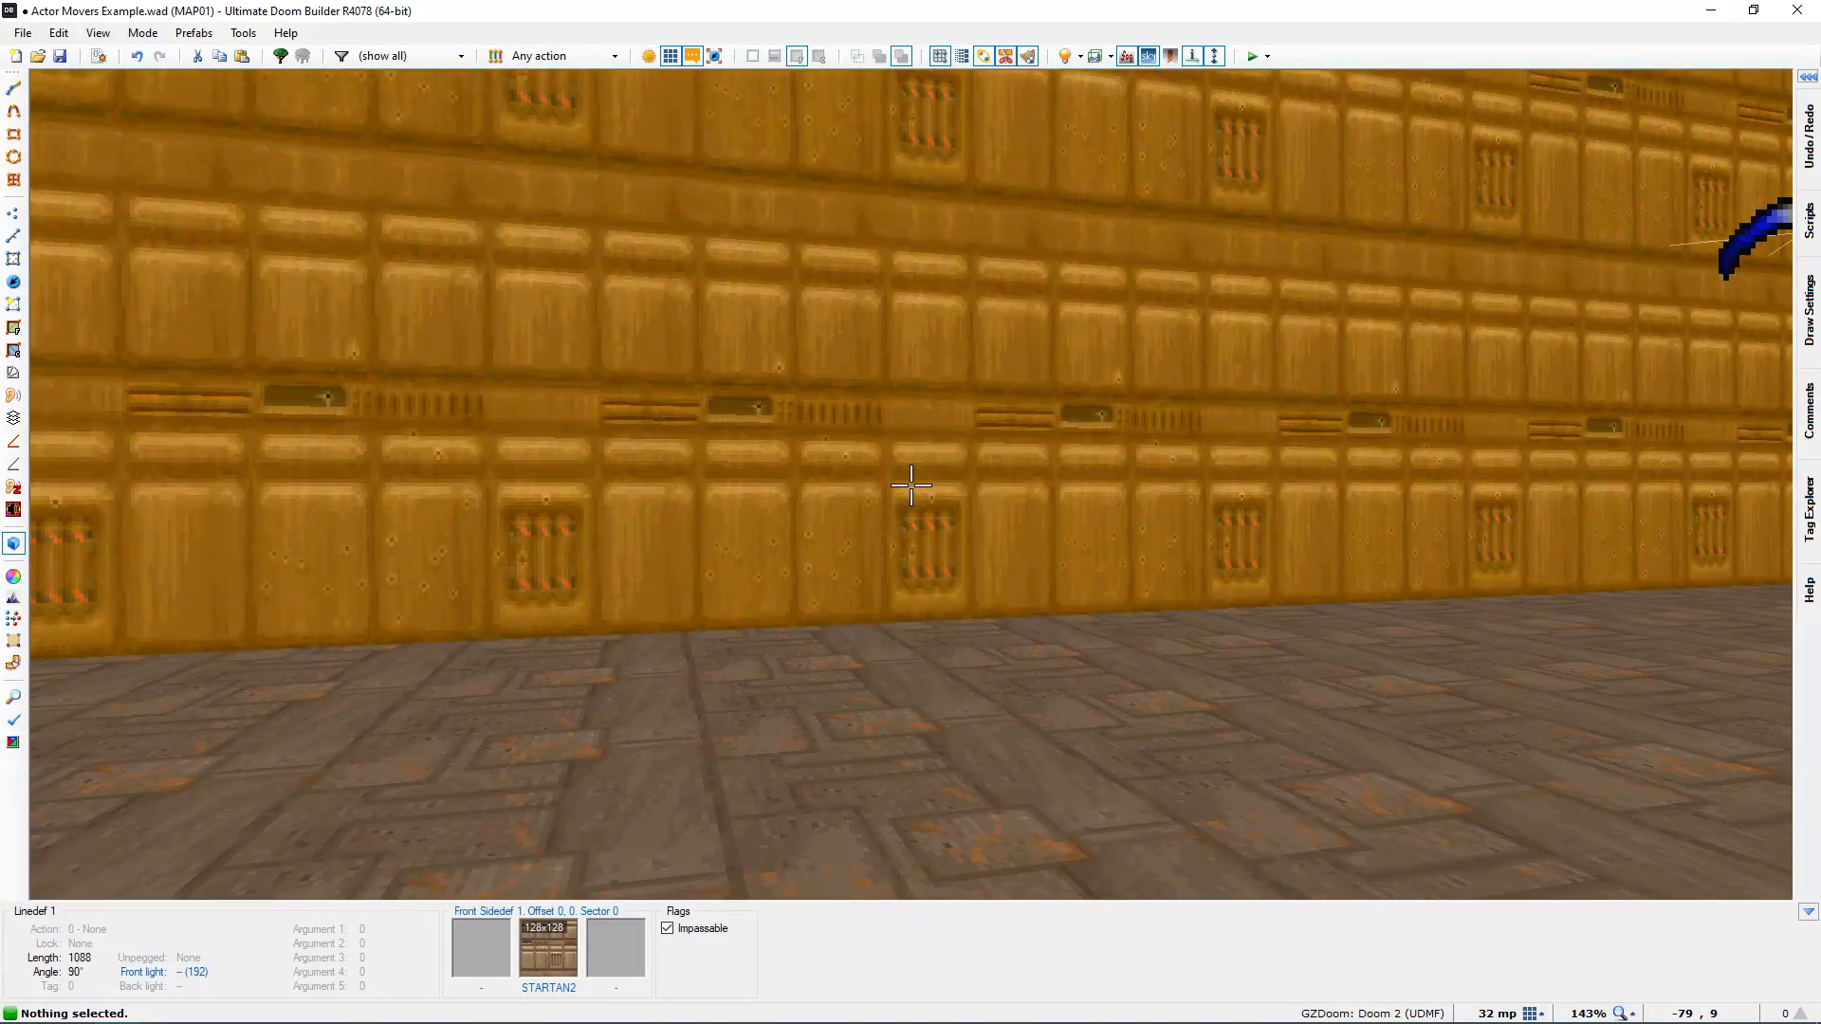
key(w)
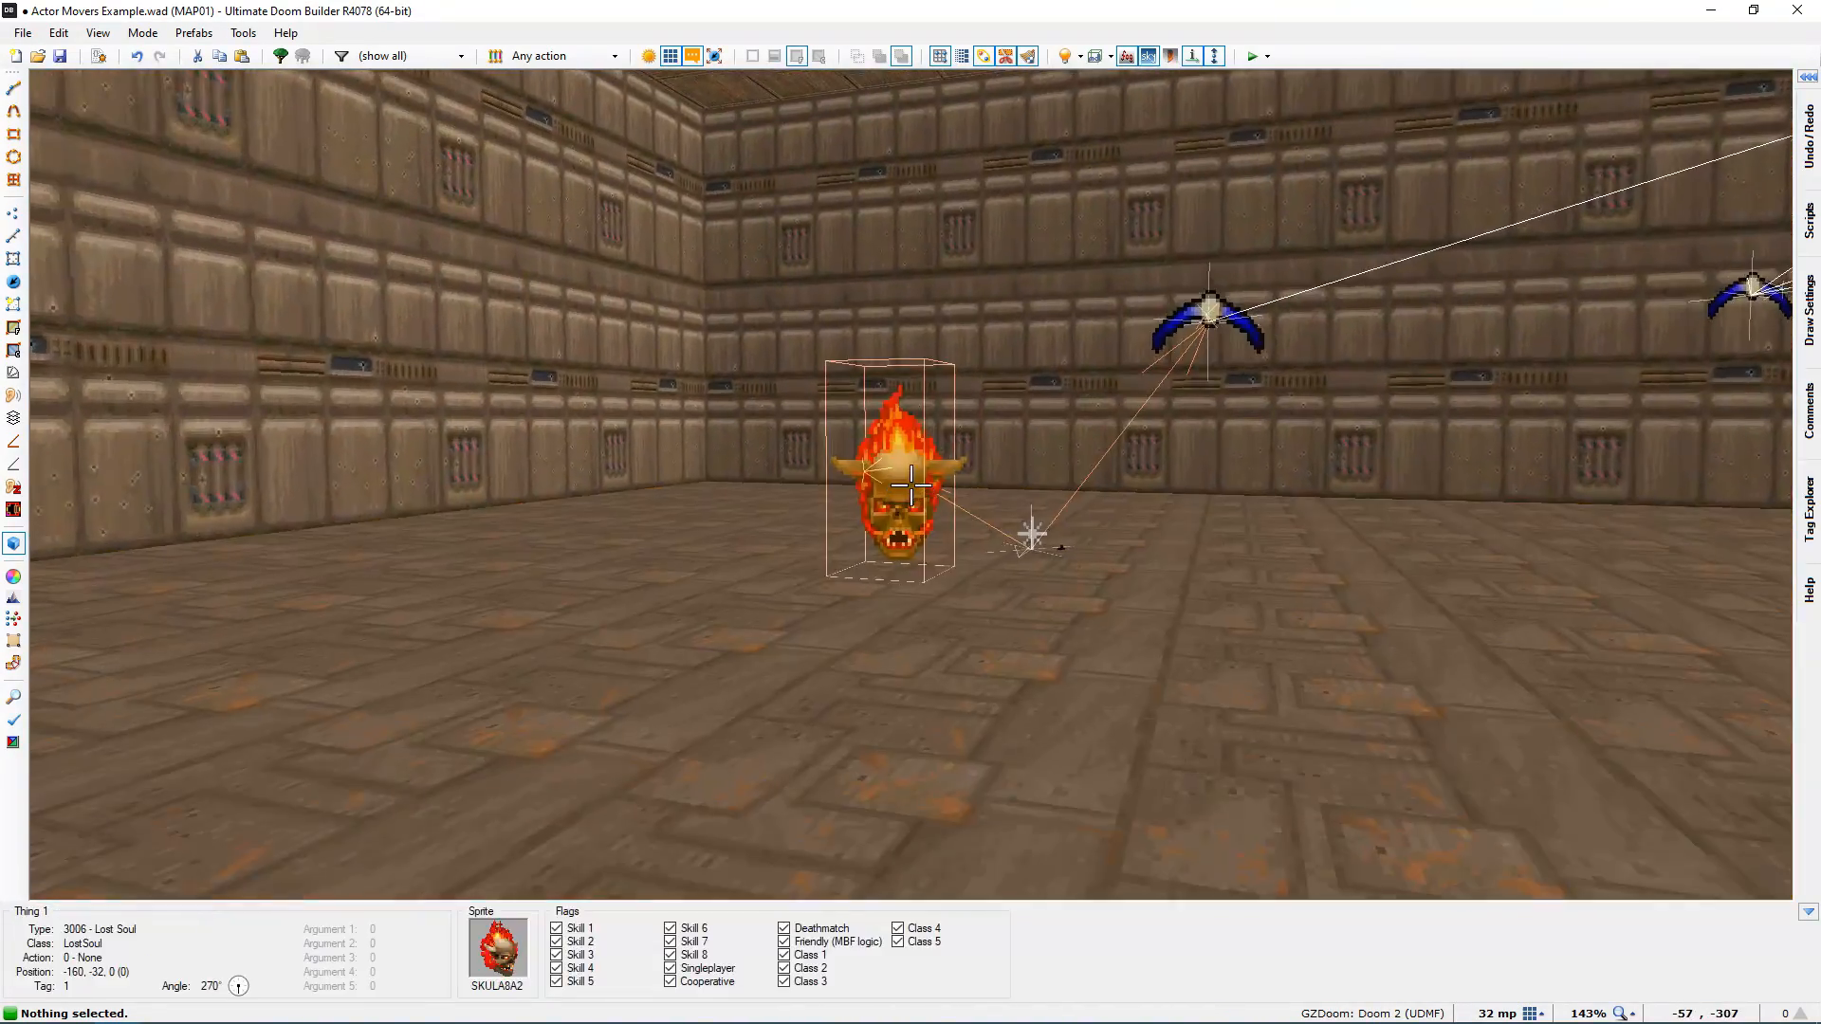
key(s)
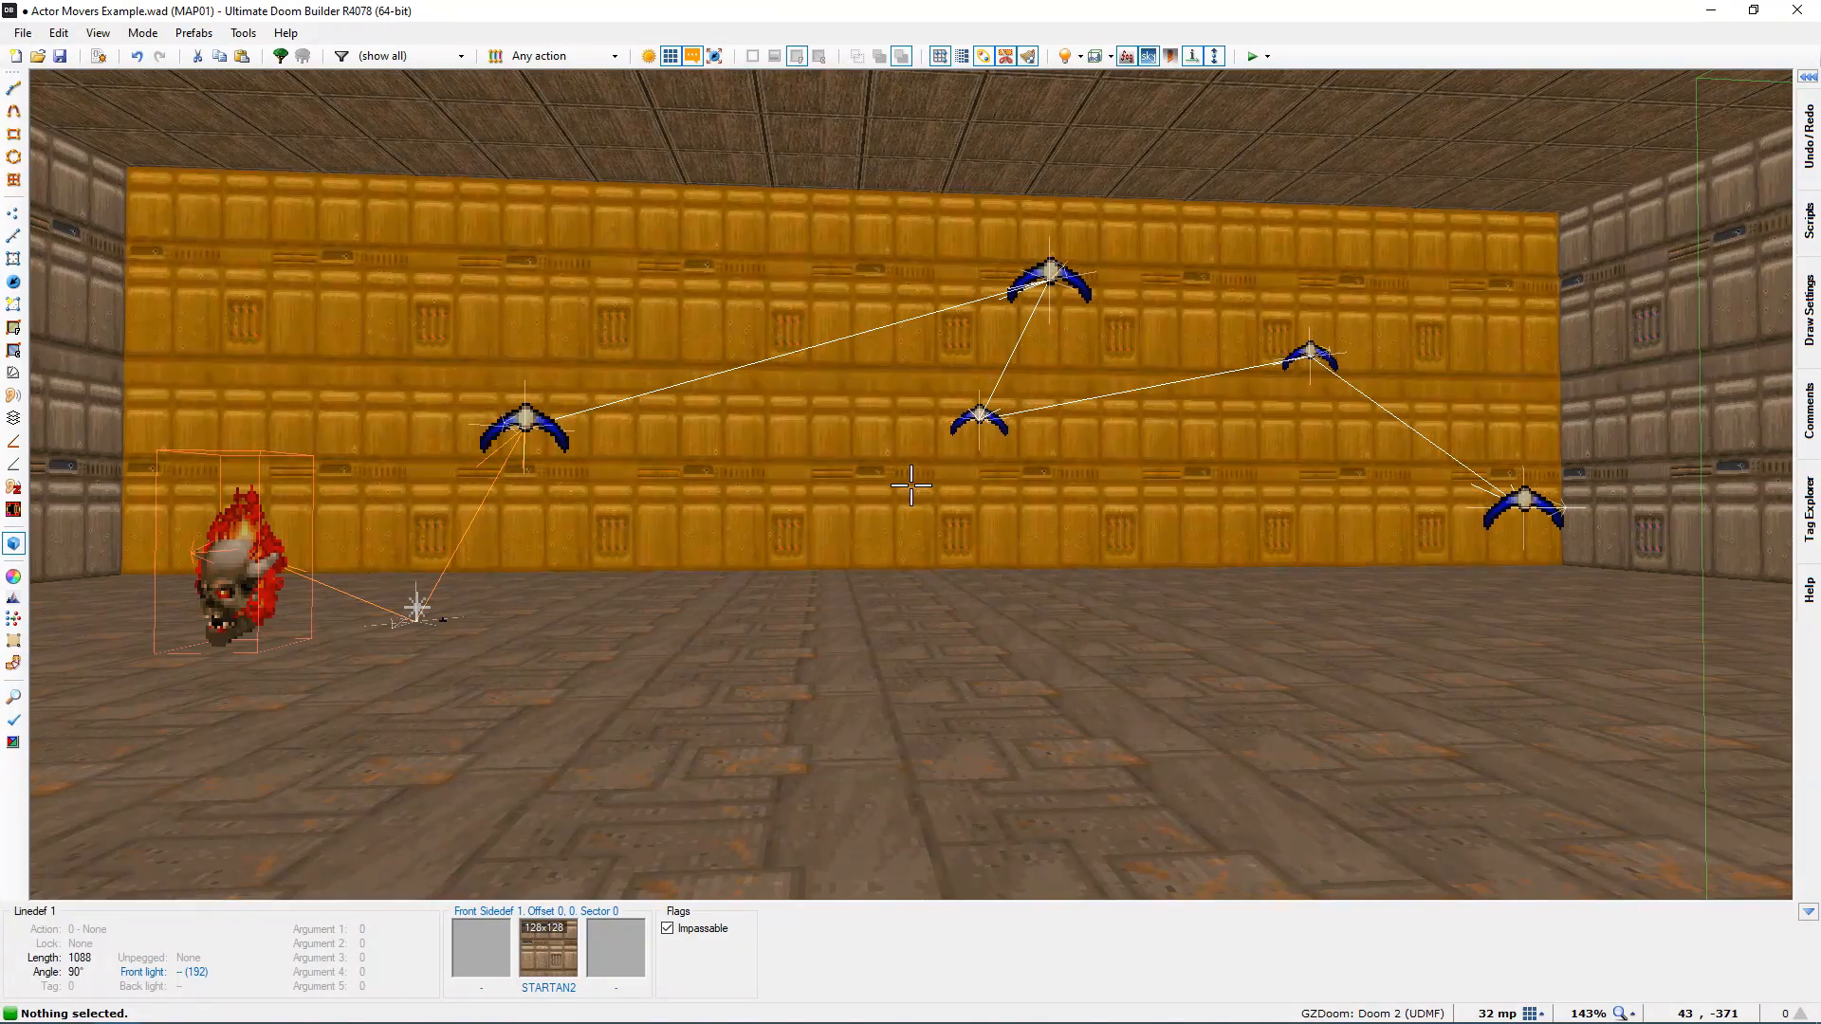
key(q)
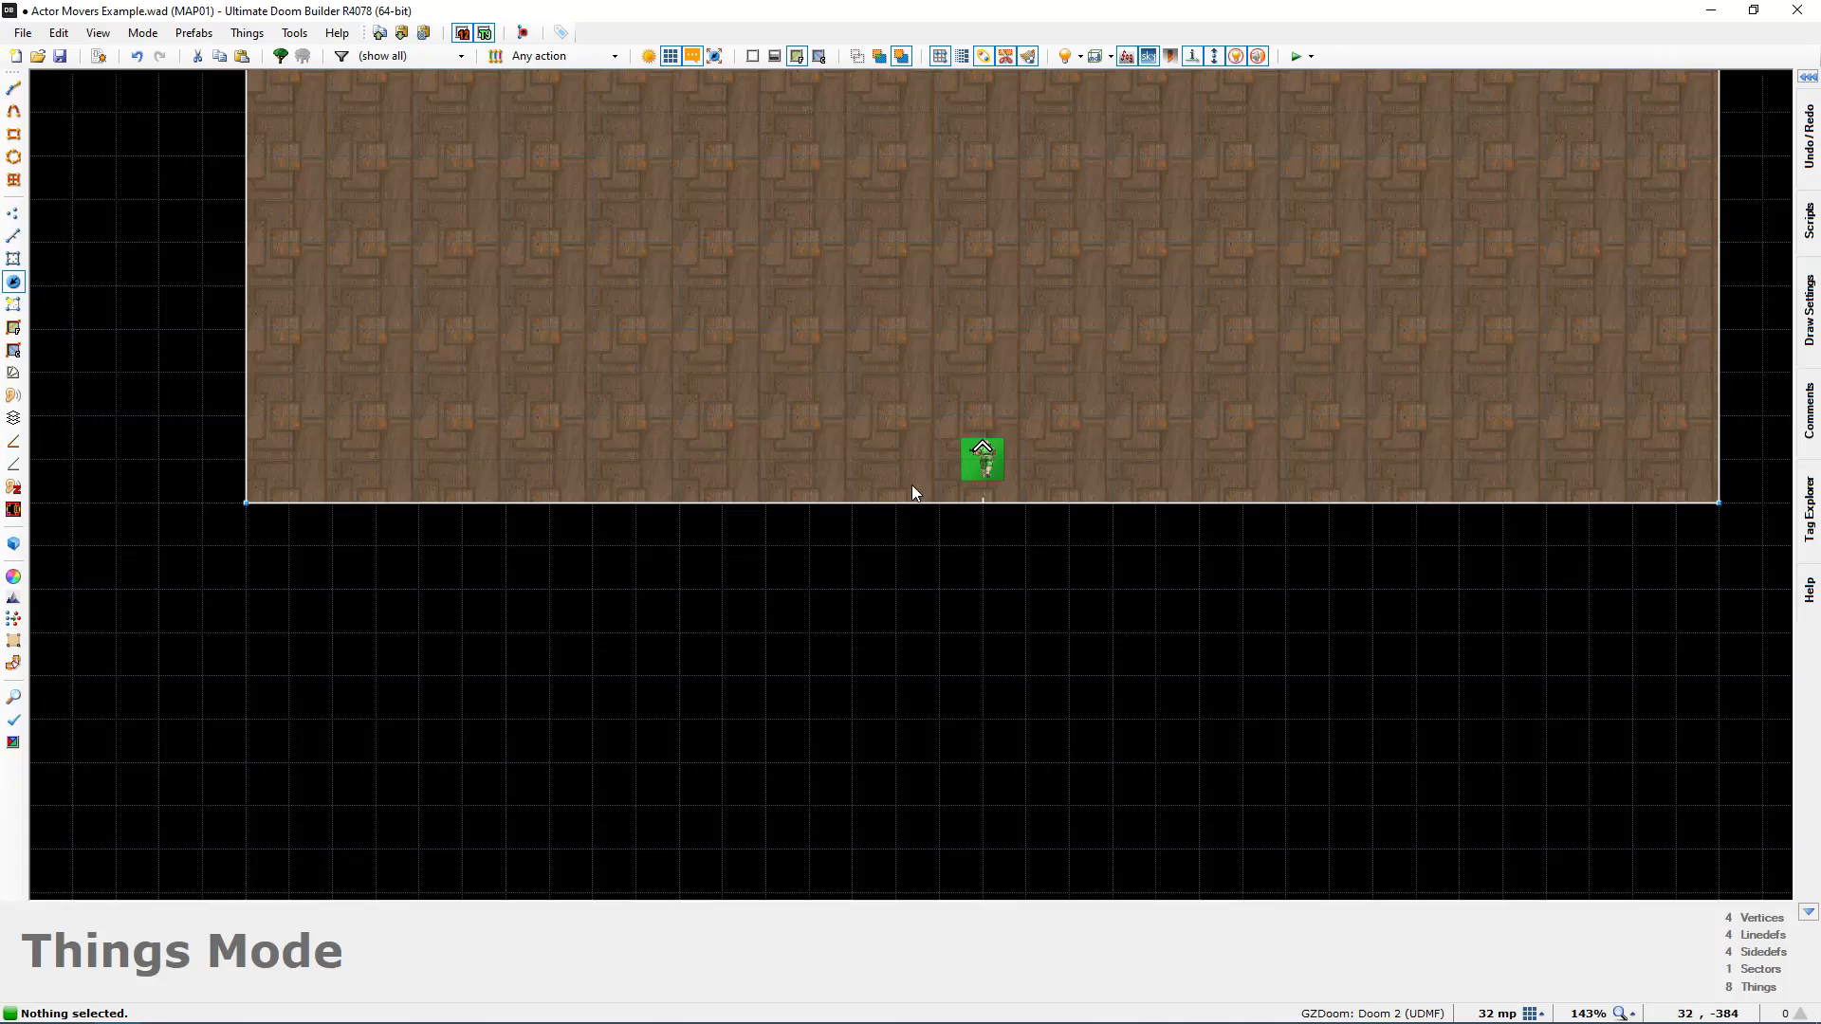
Step: Test-play the map to watch the Lost Soul travel, quit the game and bring the path back into view
key(F9)
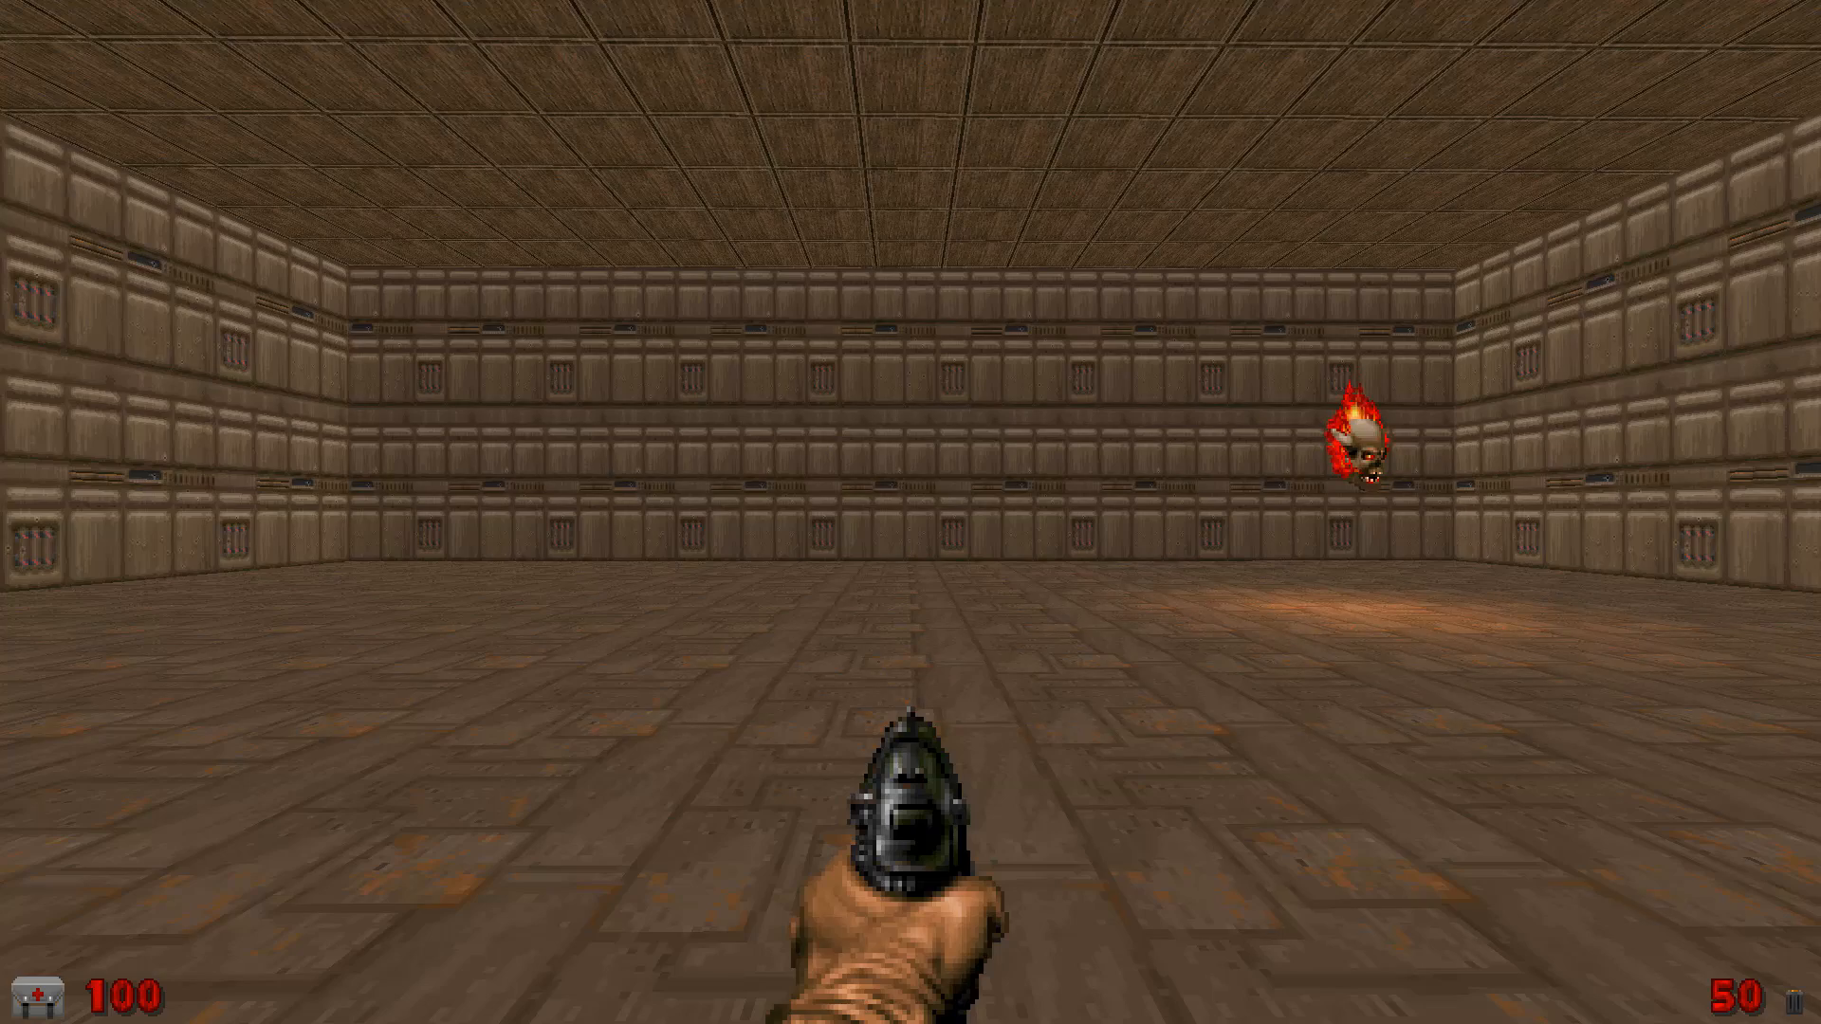
key(alt+F4)
scroll(912, 489, down, 1)
middle_drag(912, 488, 833, 791)
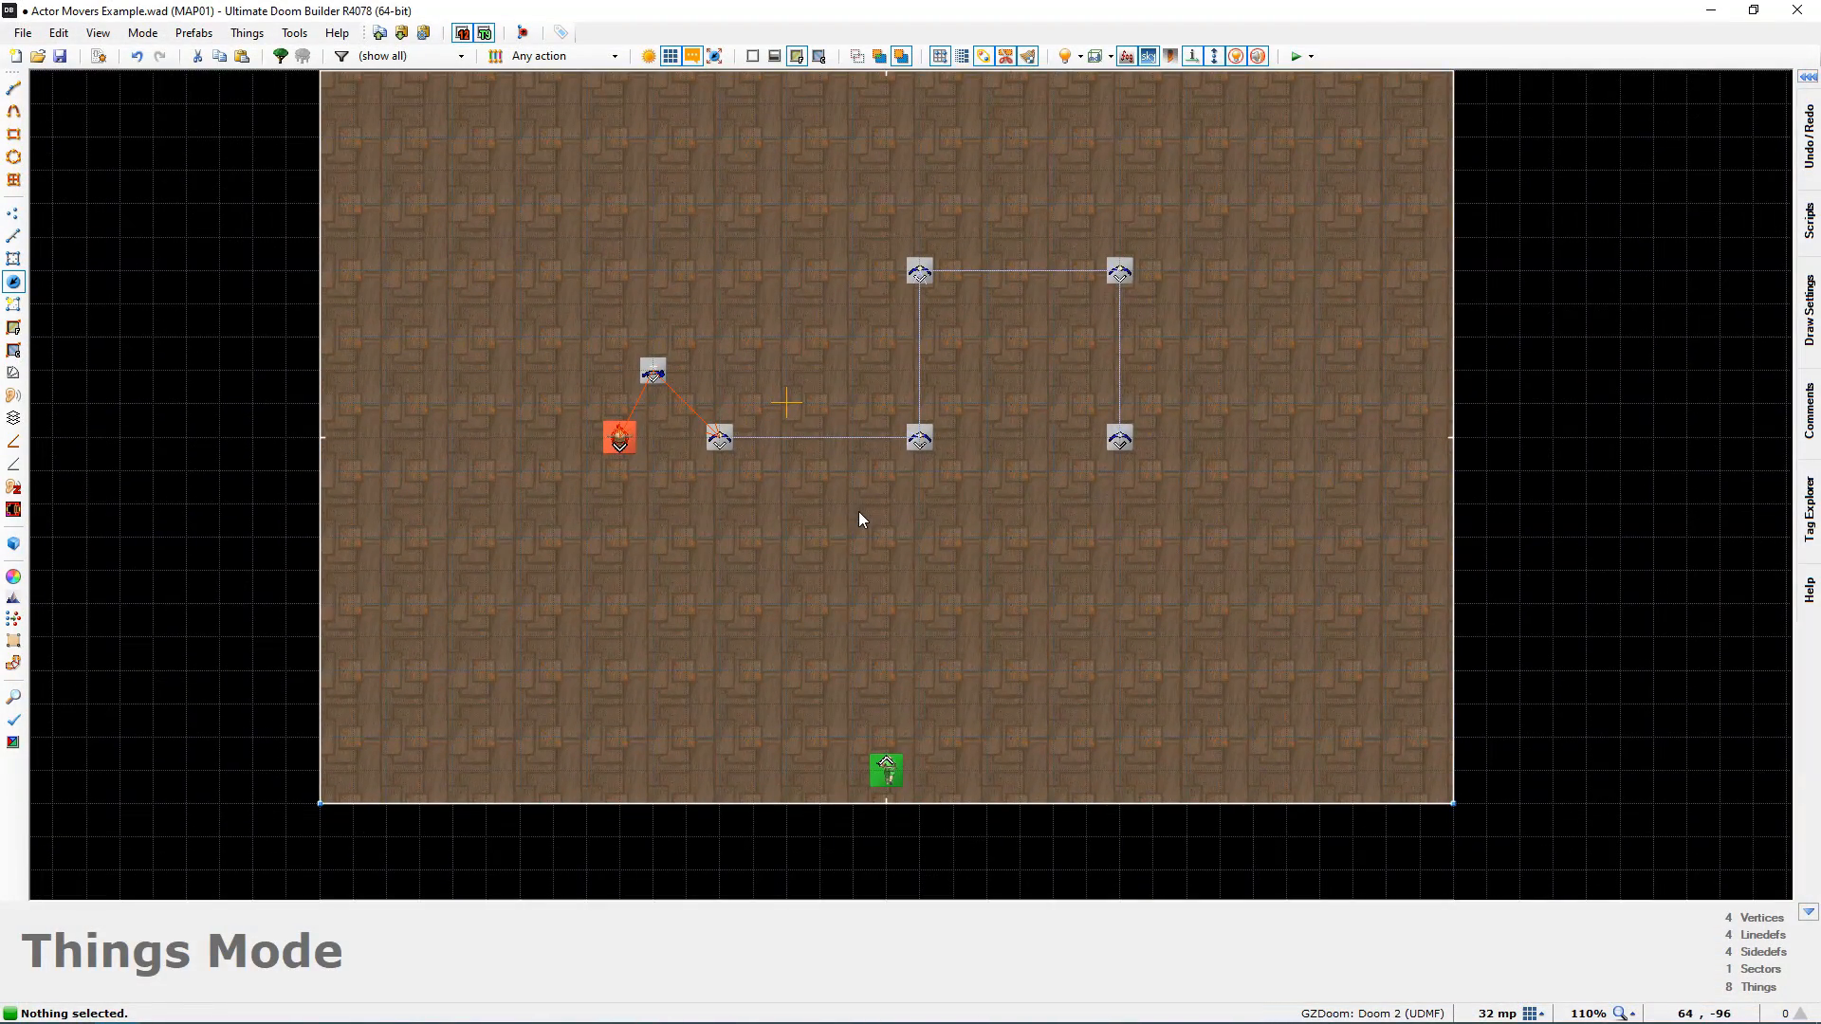
middle_drag(861, 520, 878, 671)
scroll(856, 599, up, 1)
scroll(879, 675, up, 1)
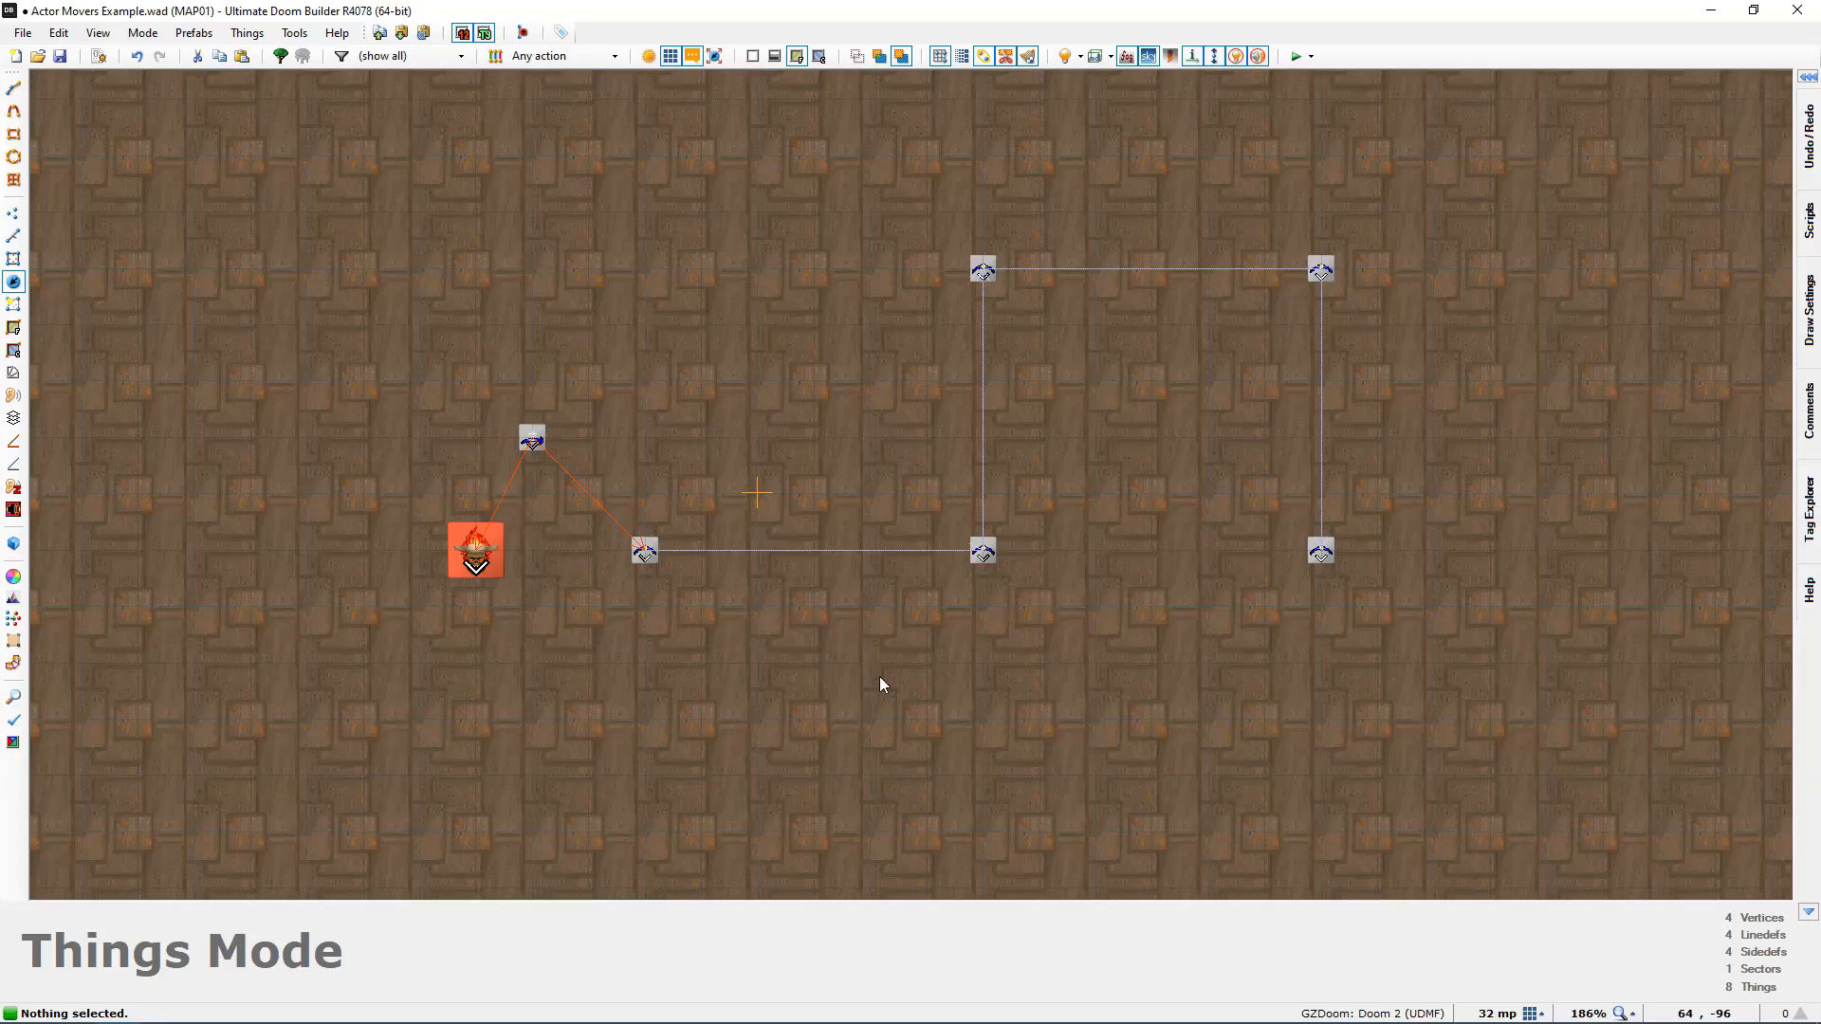
Step: Examine the sequence of linked Interpolation Points in 3D from a distance, and return to the path on the 2D map
key(w)
key(e)
key(f)
key(d)
key(s)
key(f)
key(e)
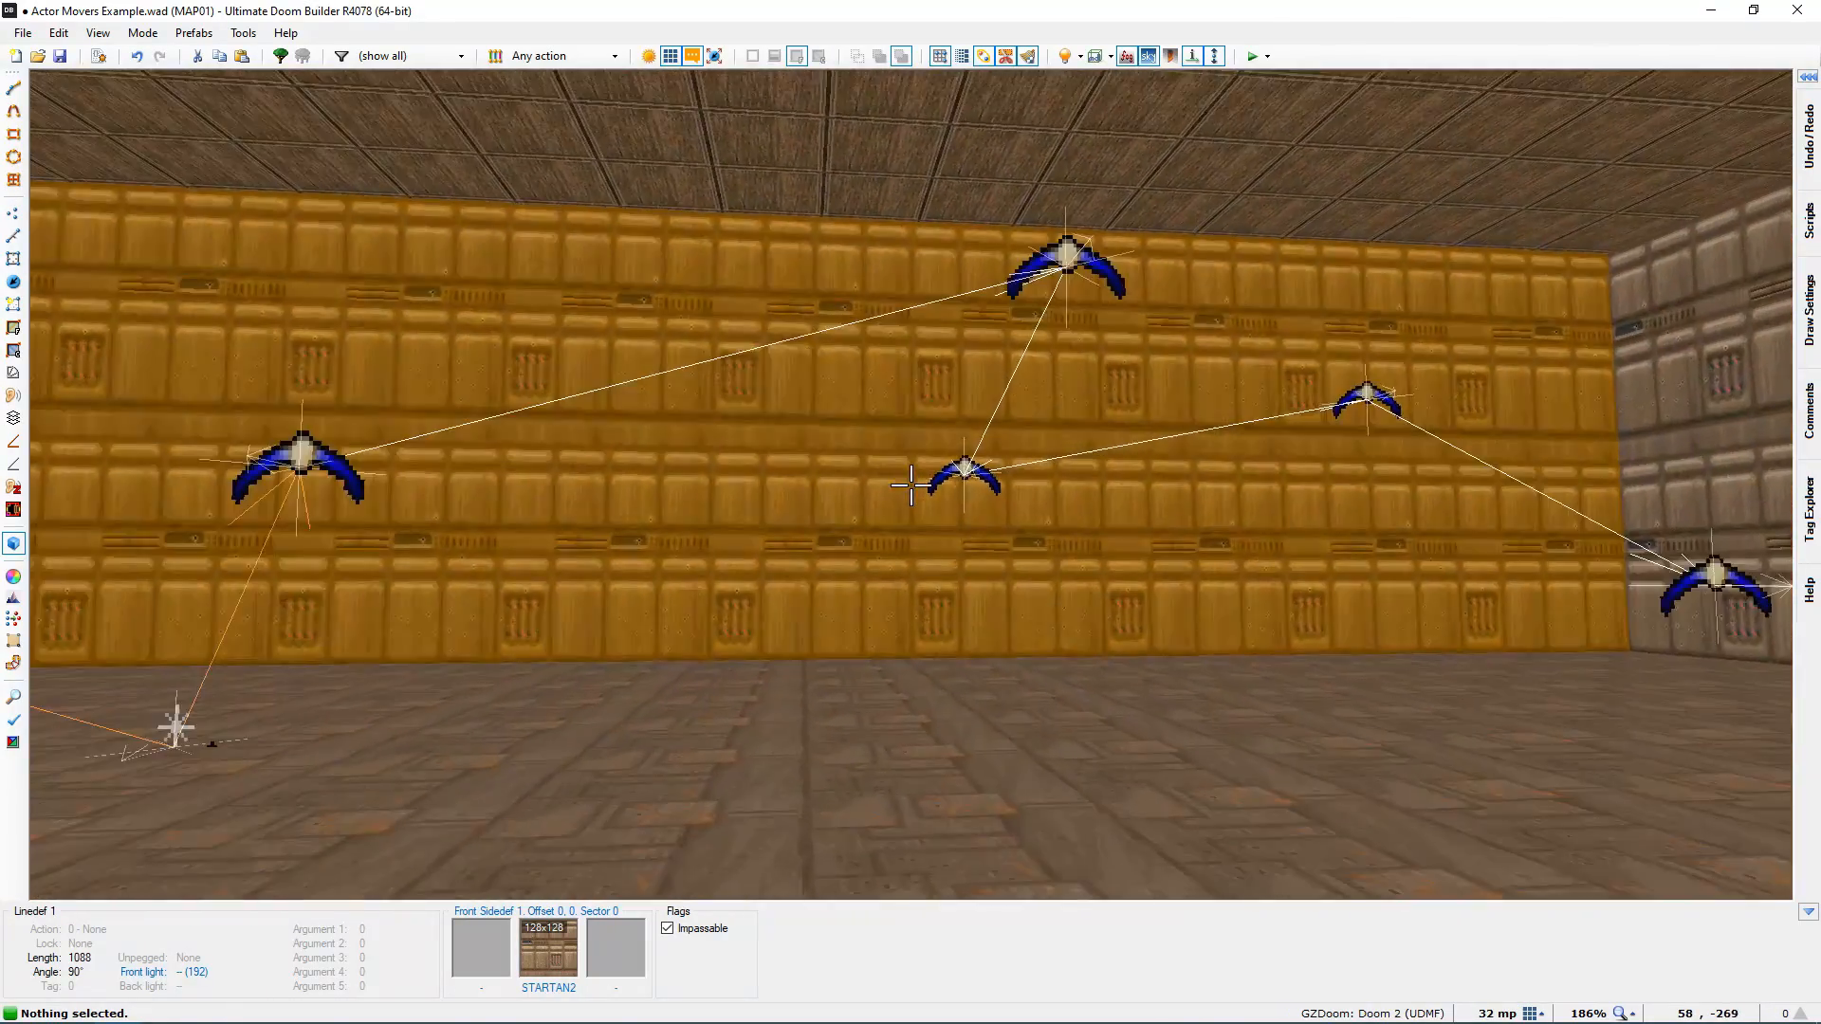
key(f)
key(s)
key(d)
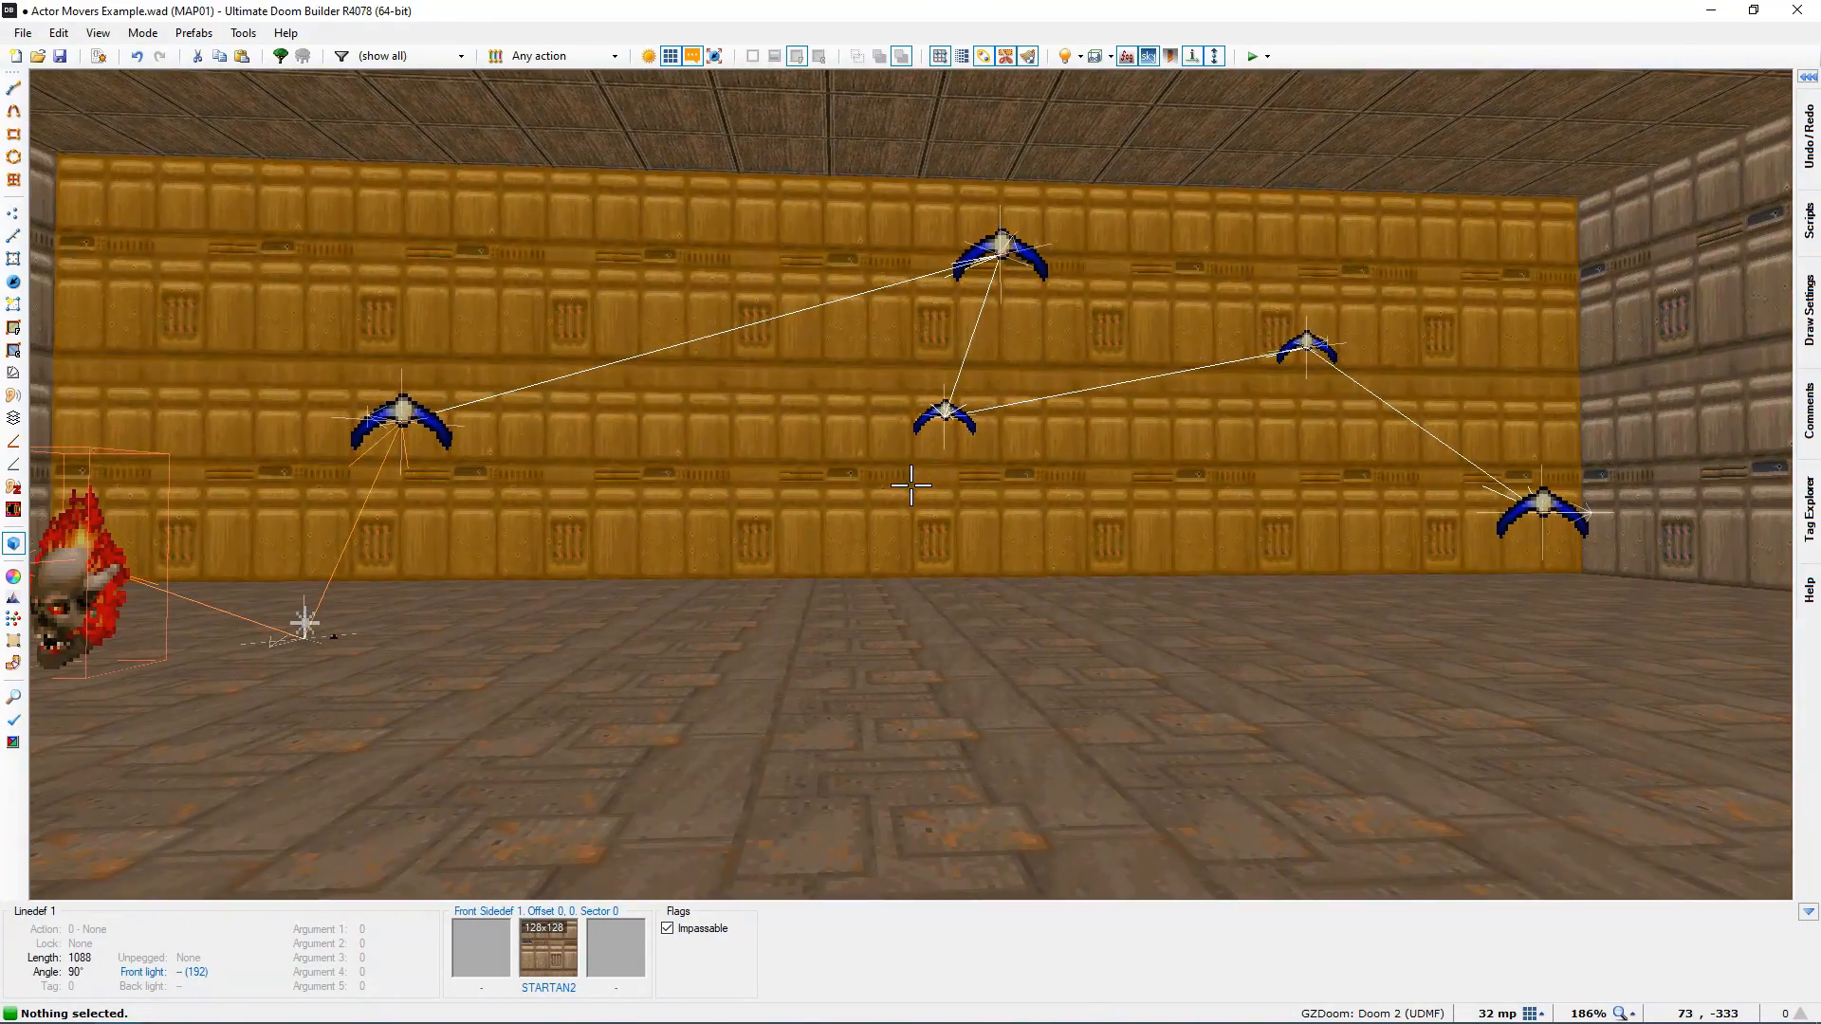
key(w)
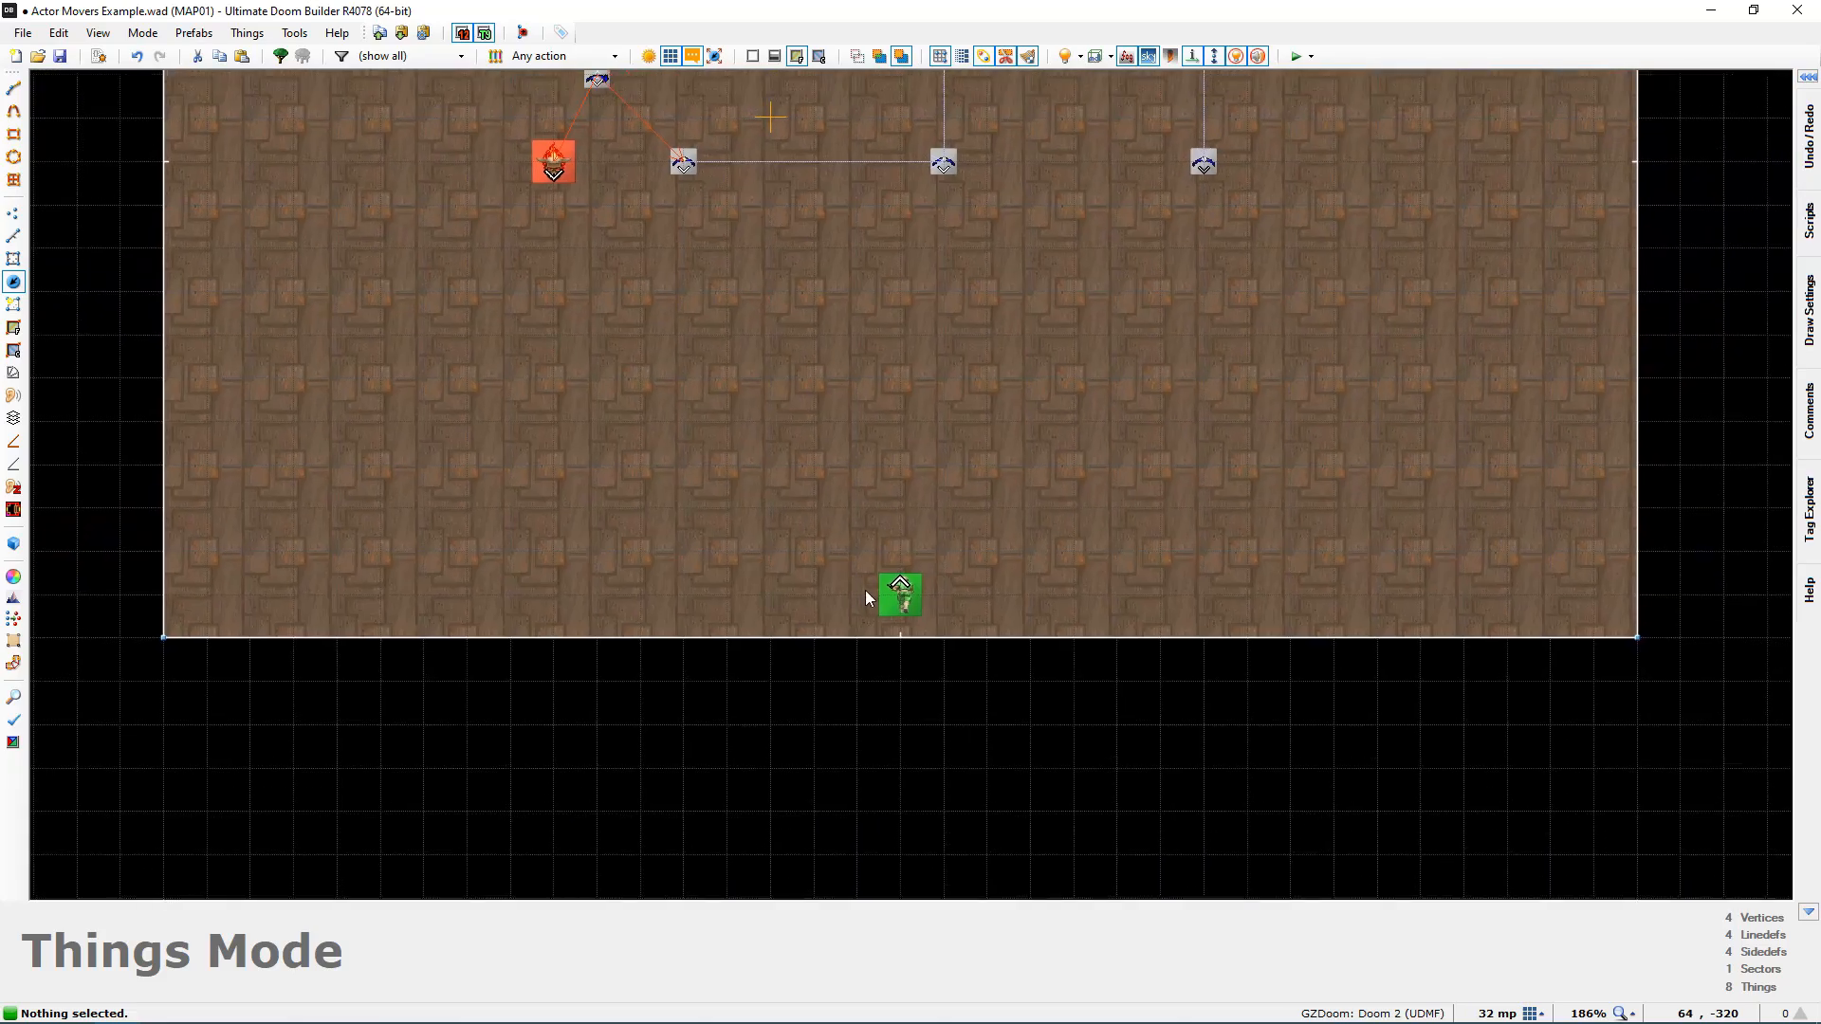
middle_drag(868, 575, 832, 798)
middle_drag(895, 401, 880, 568)
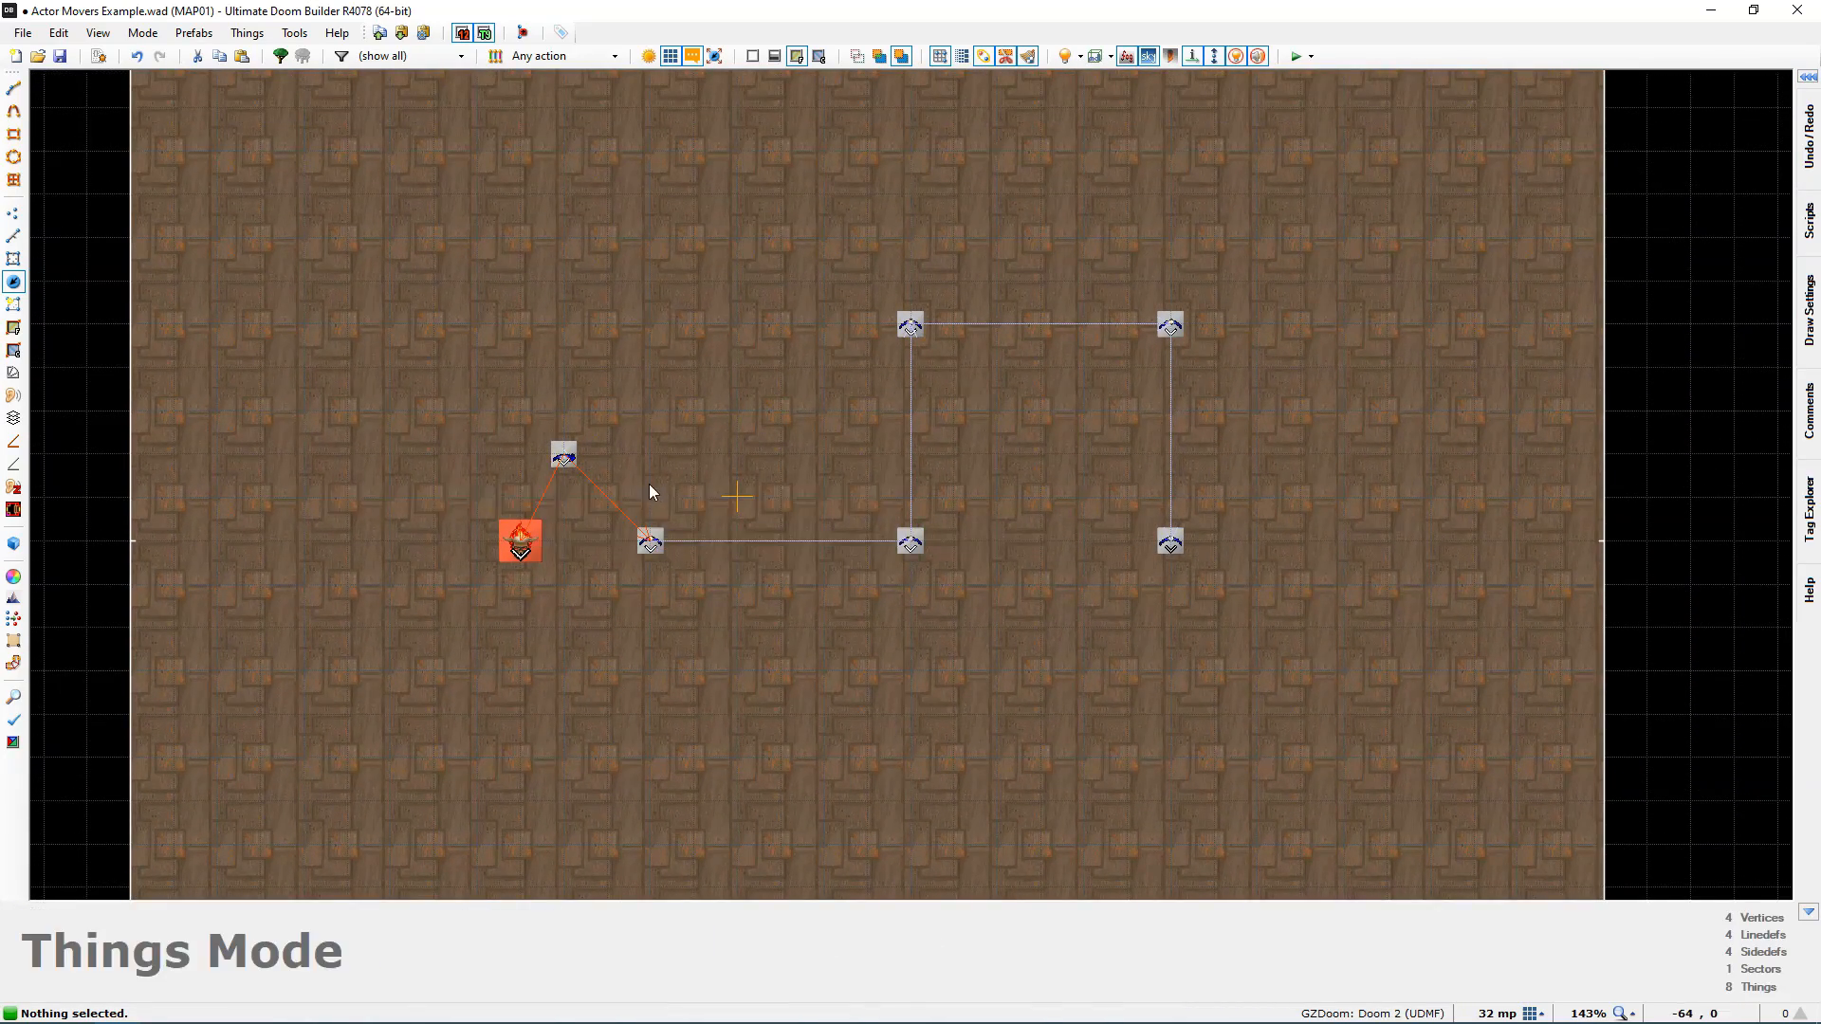
Step: Set the Travel Time of all five Interpolation Points to 15
right_click(660, 542)
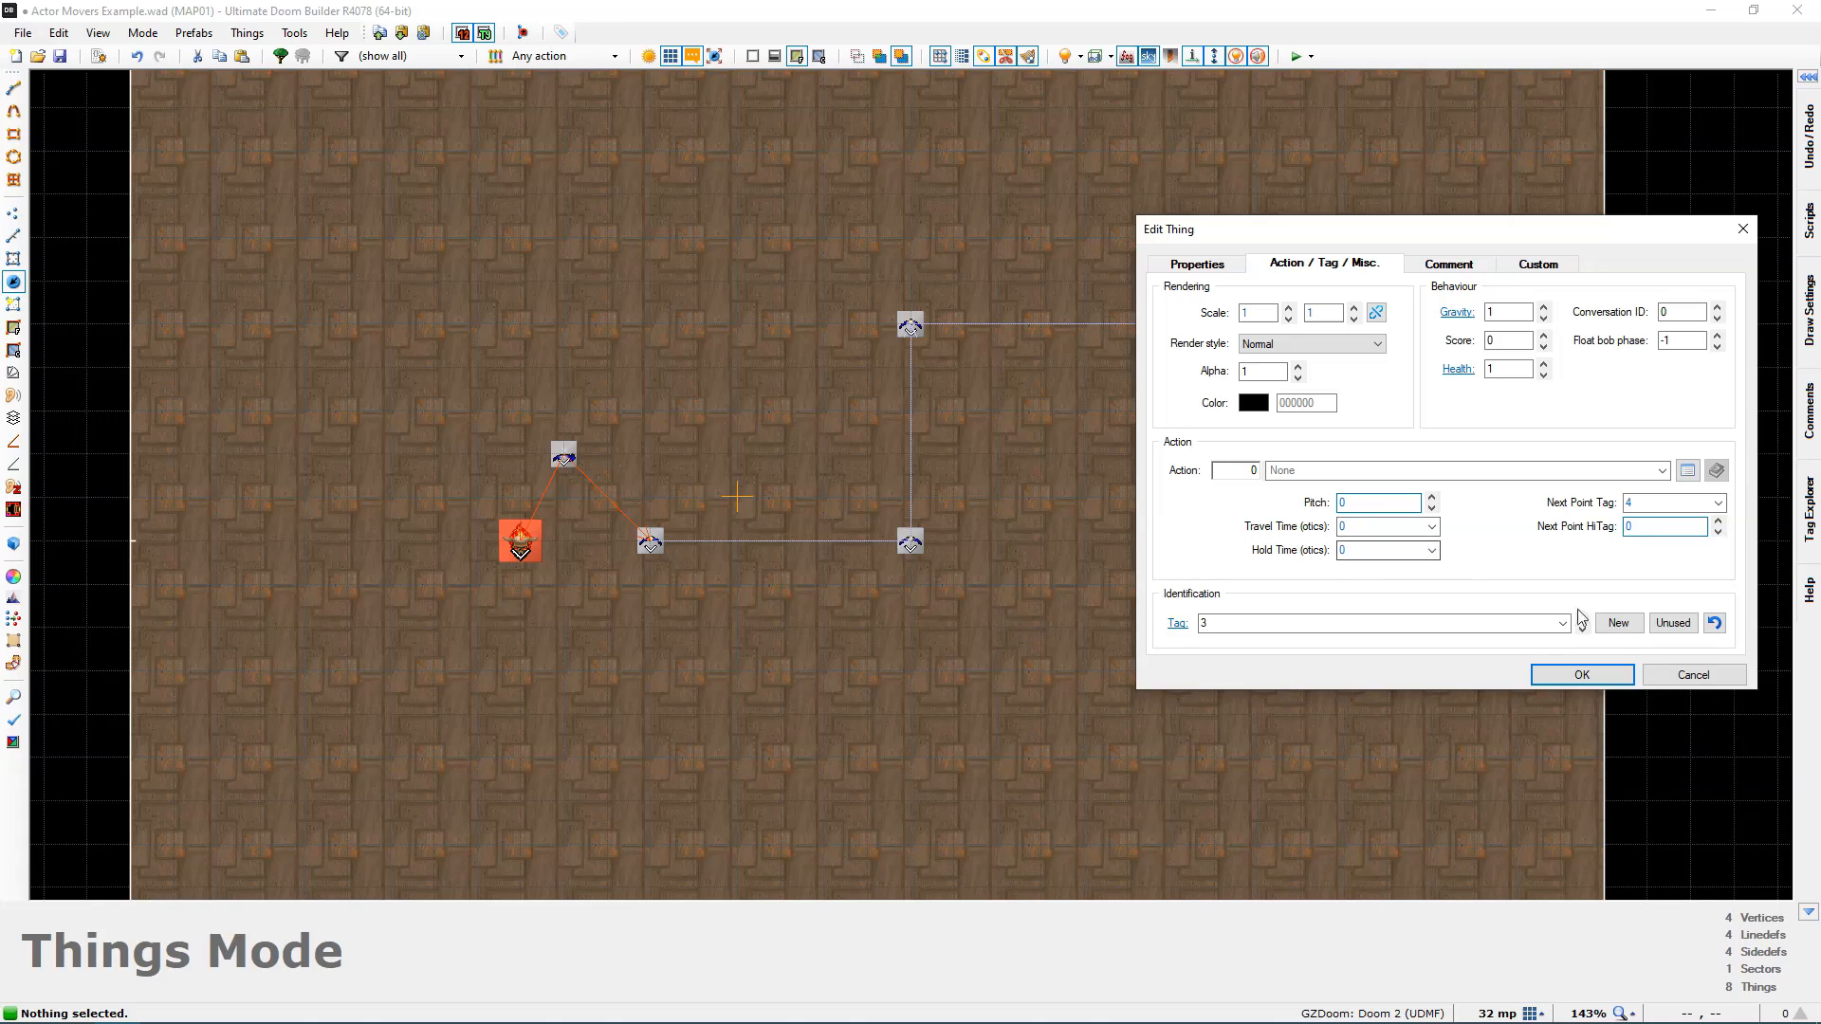
click(1582, 674)
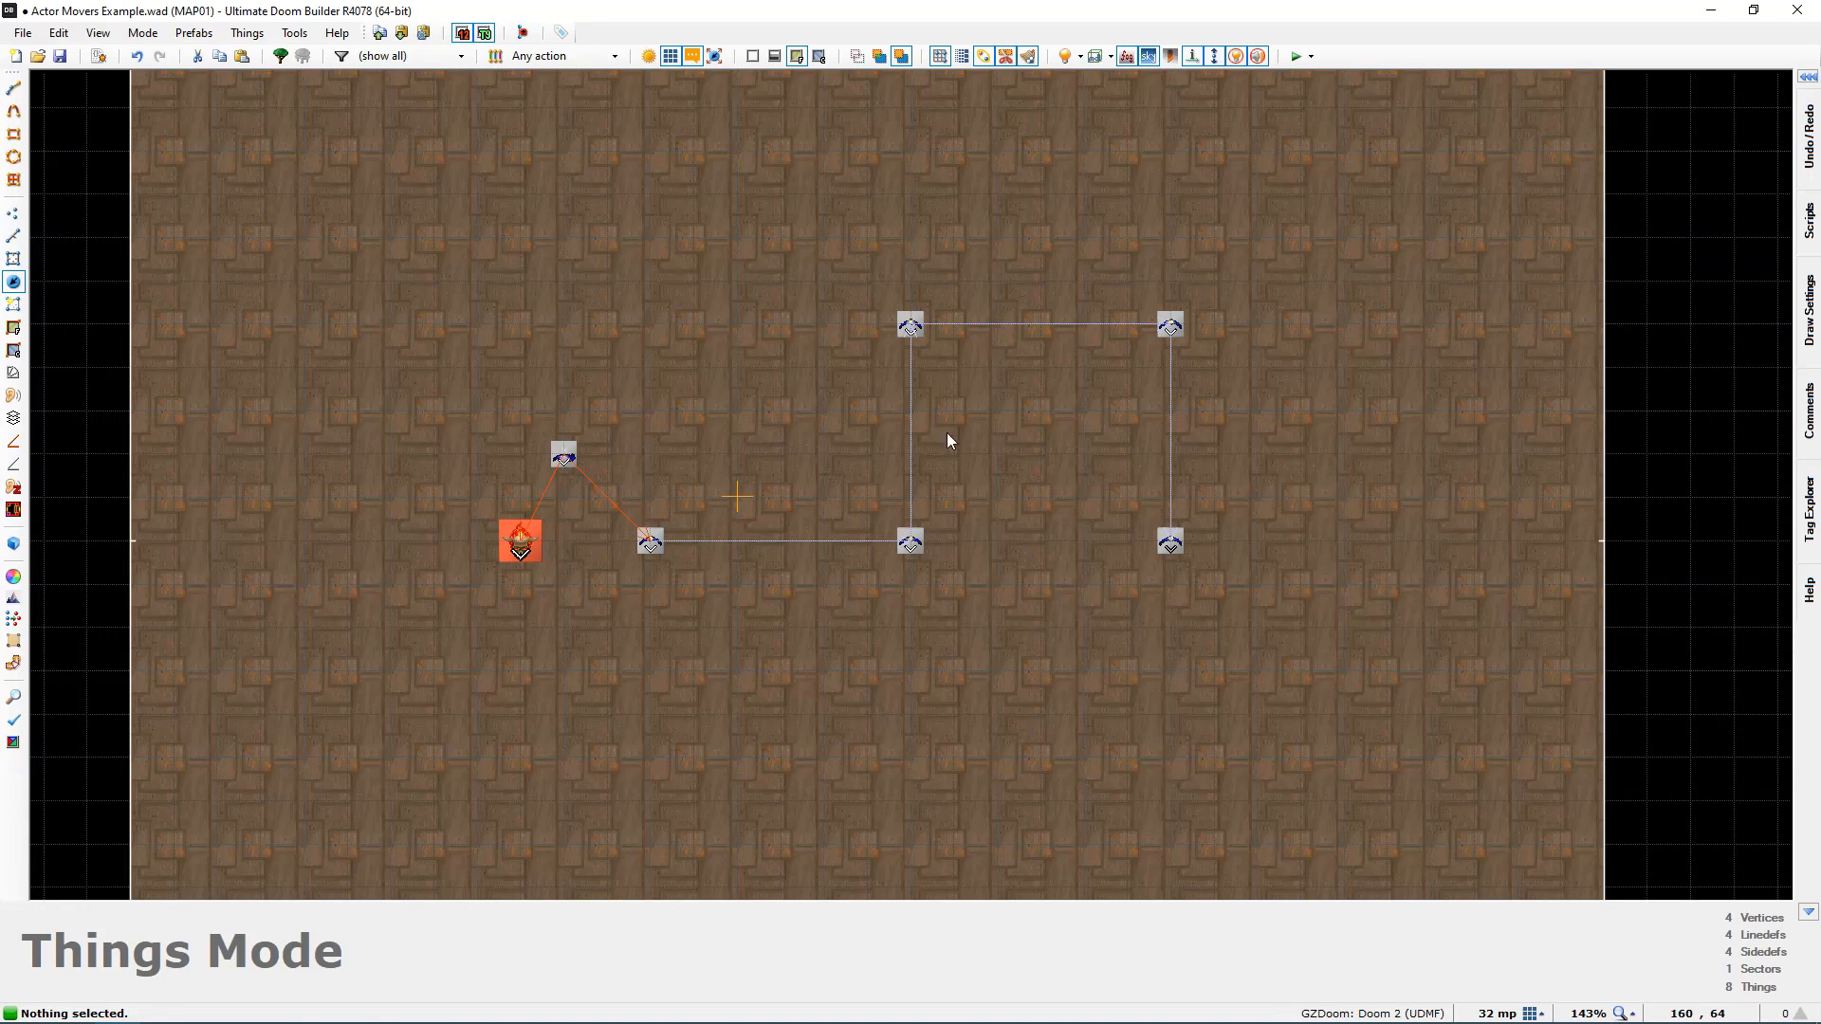
drag(641, 323, 1221, 584)
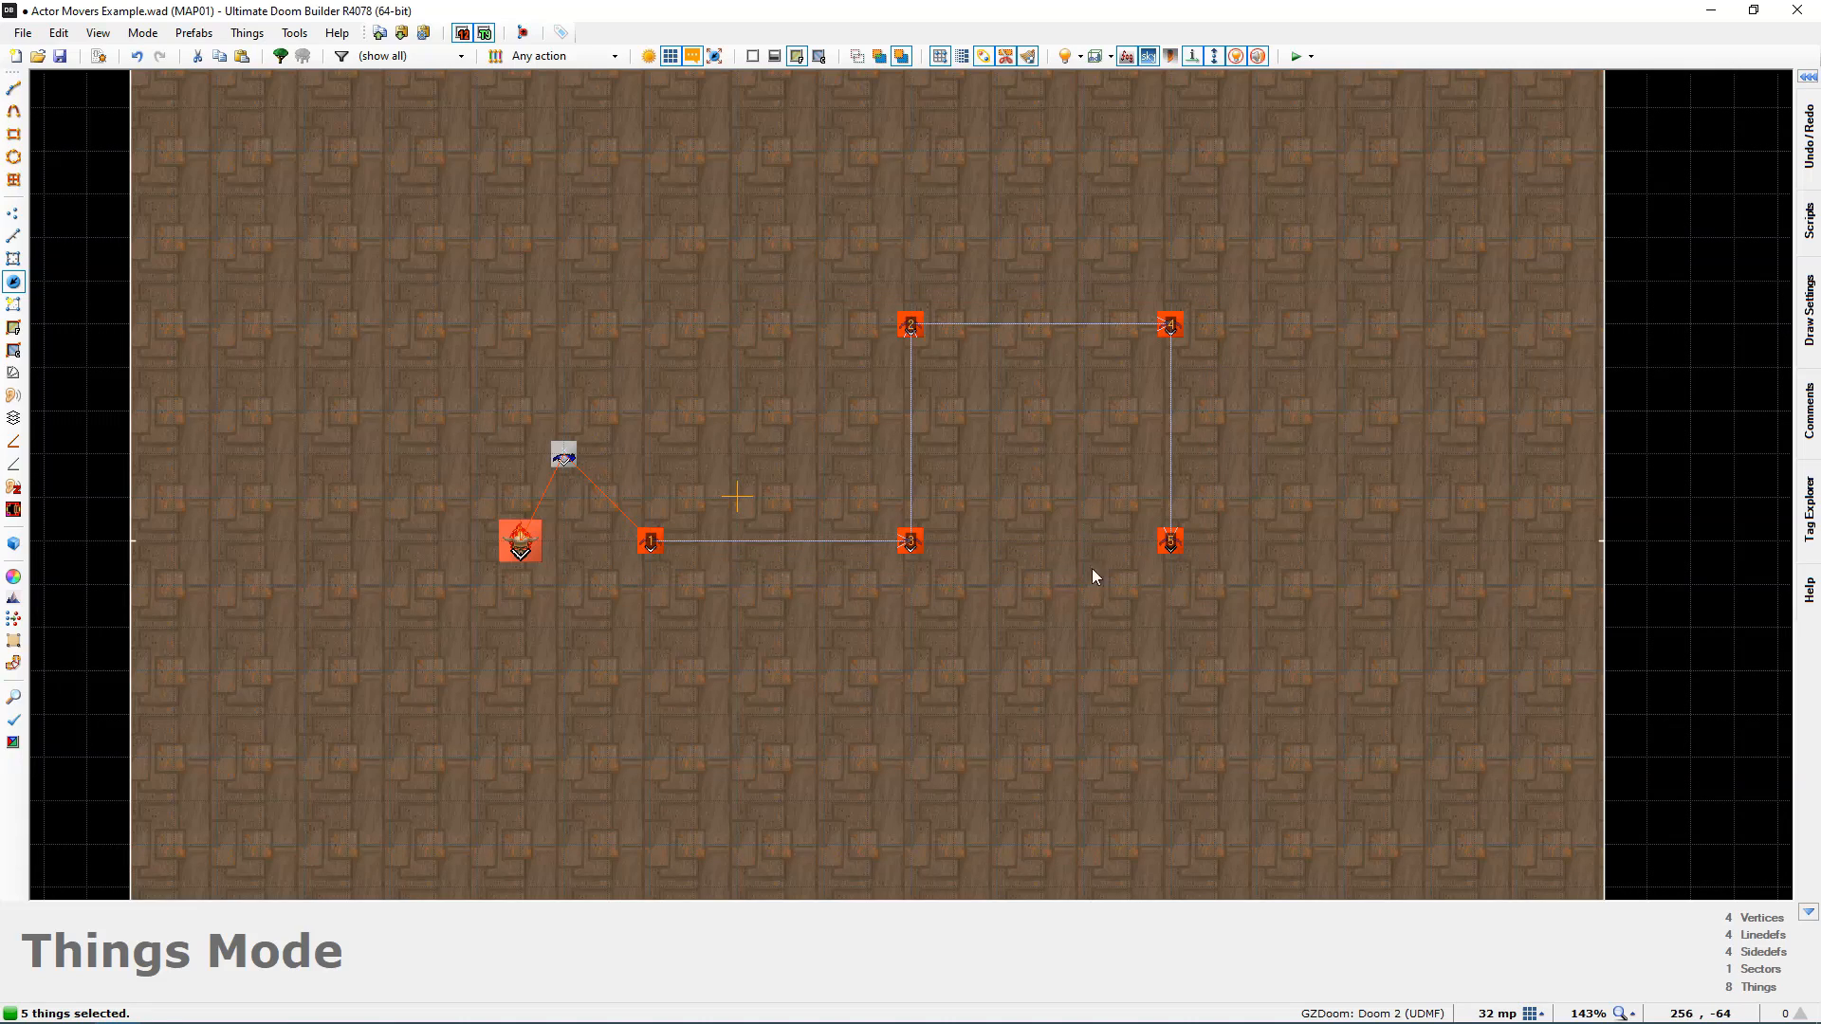
right_click(912, 545)
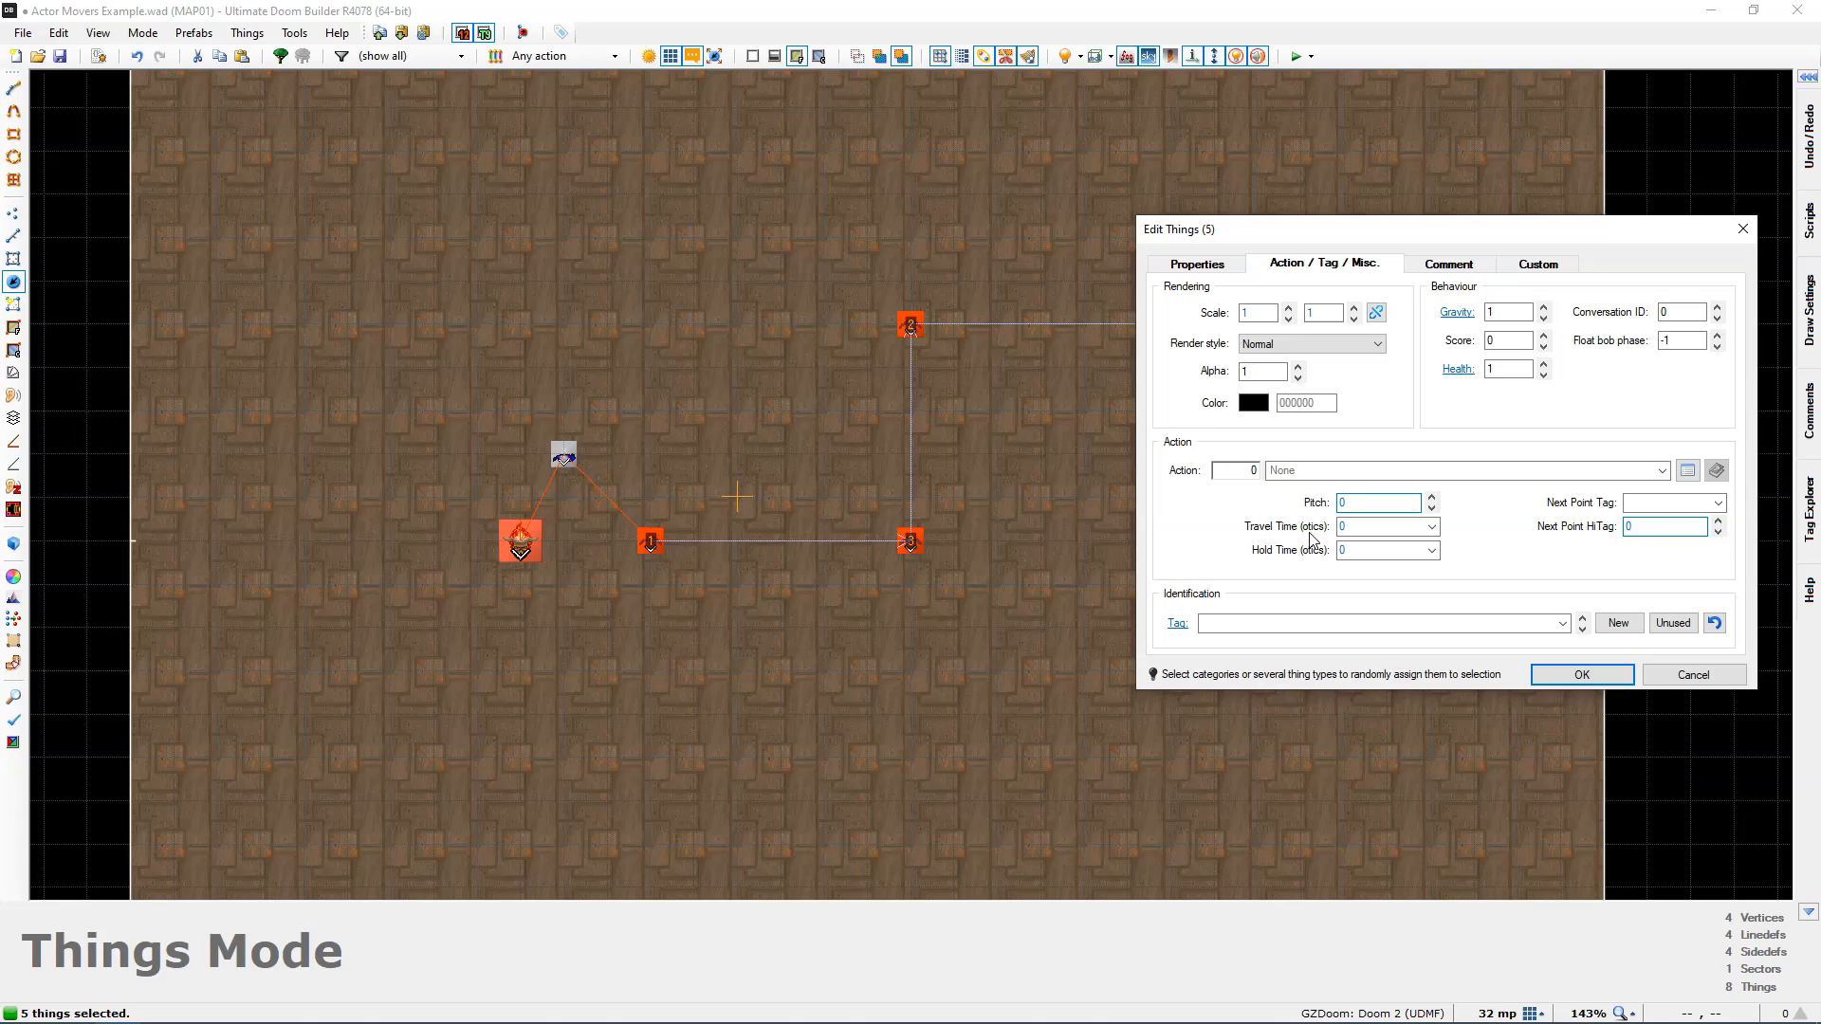
click(1432, 528)
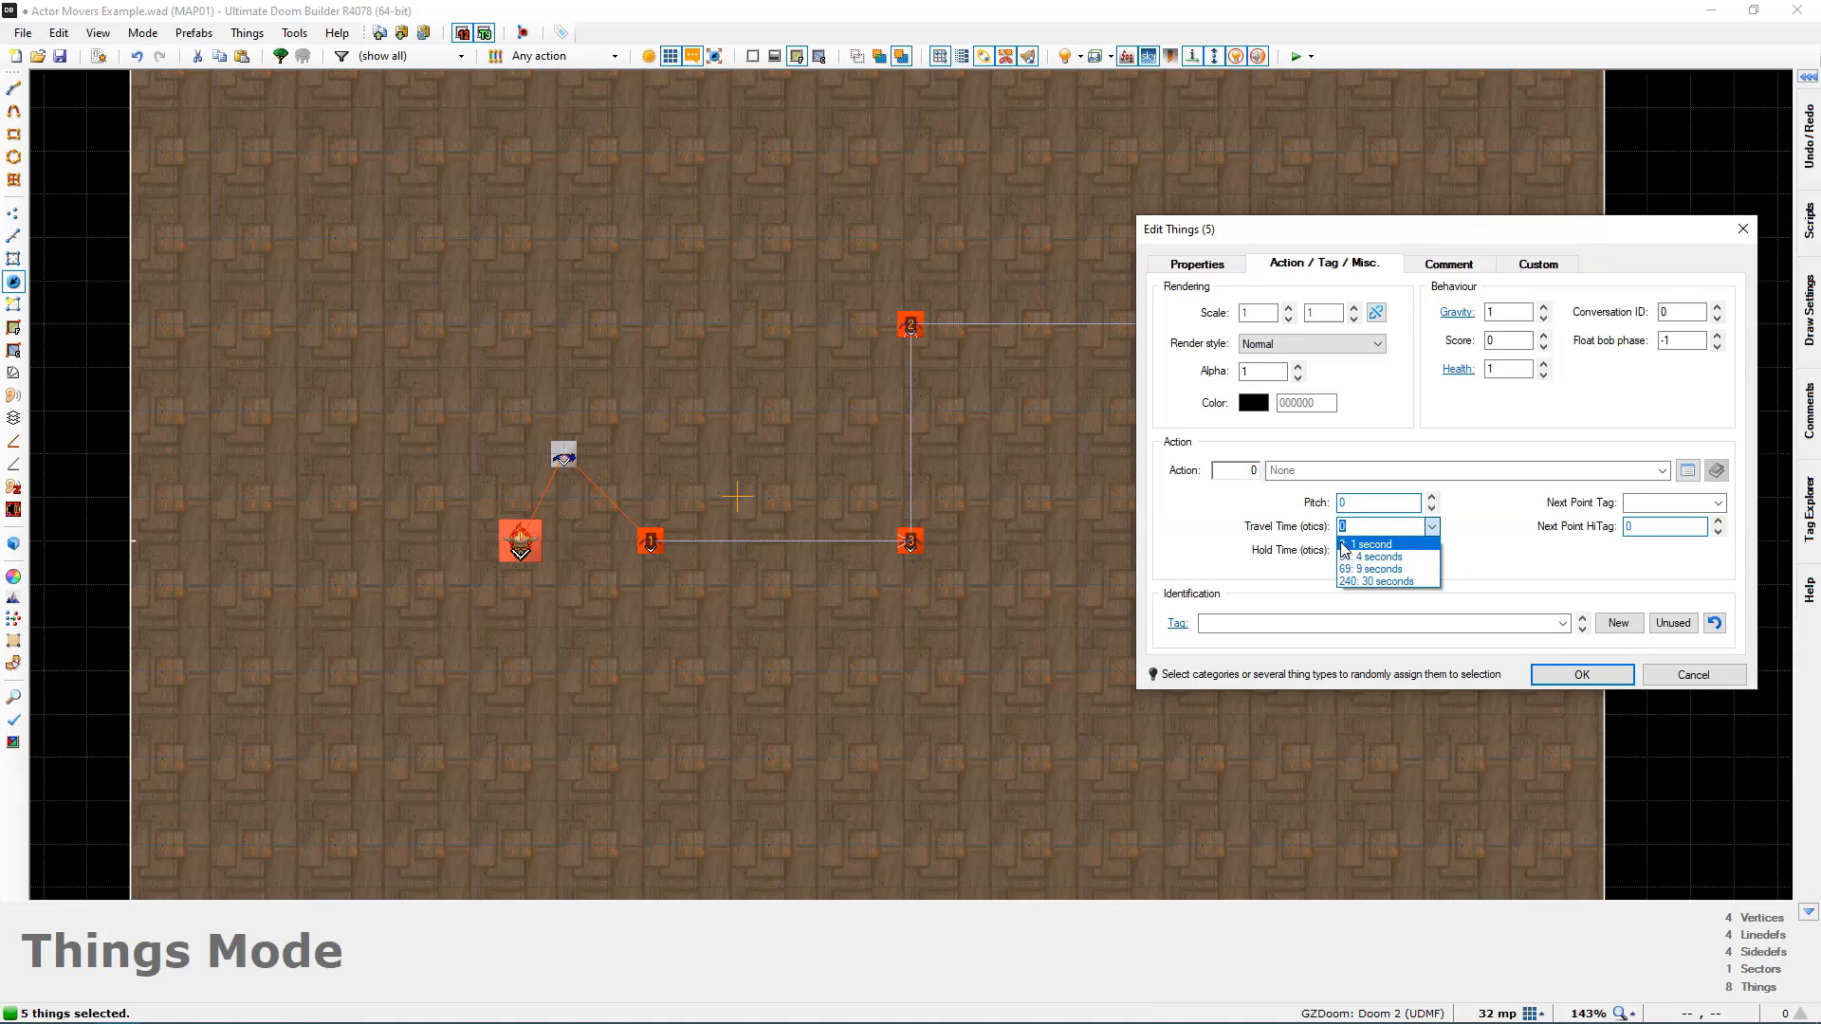
click(1403, 526)
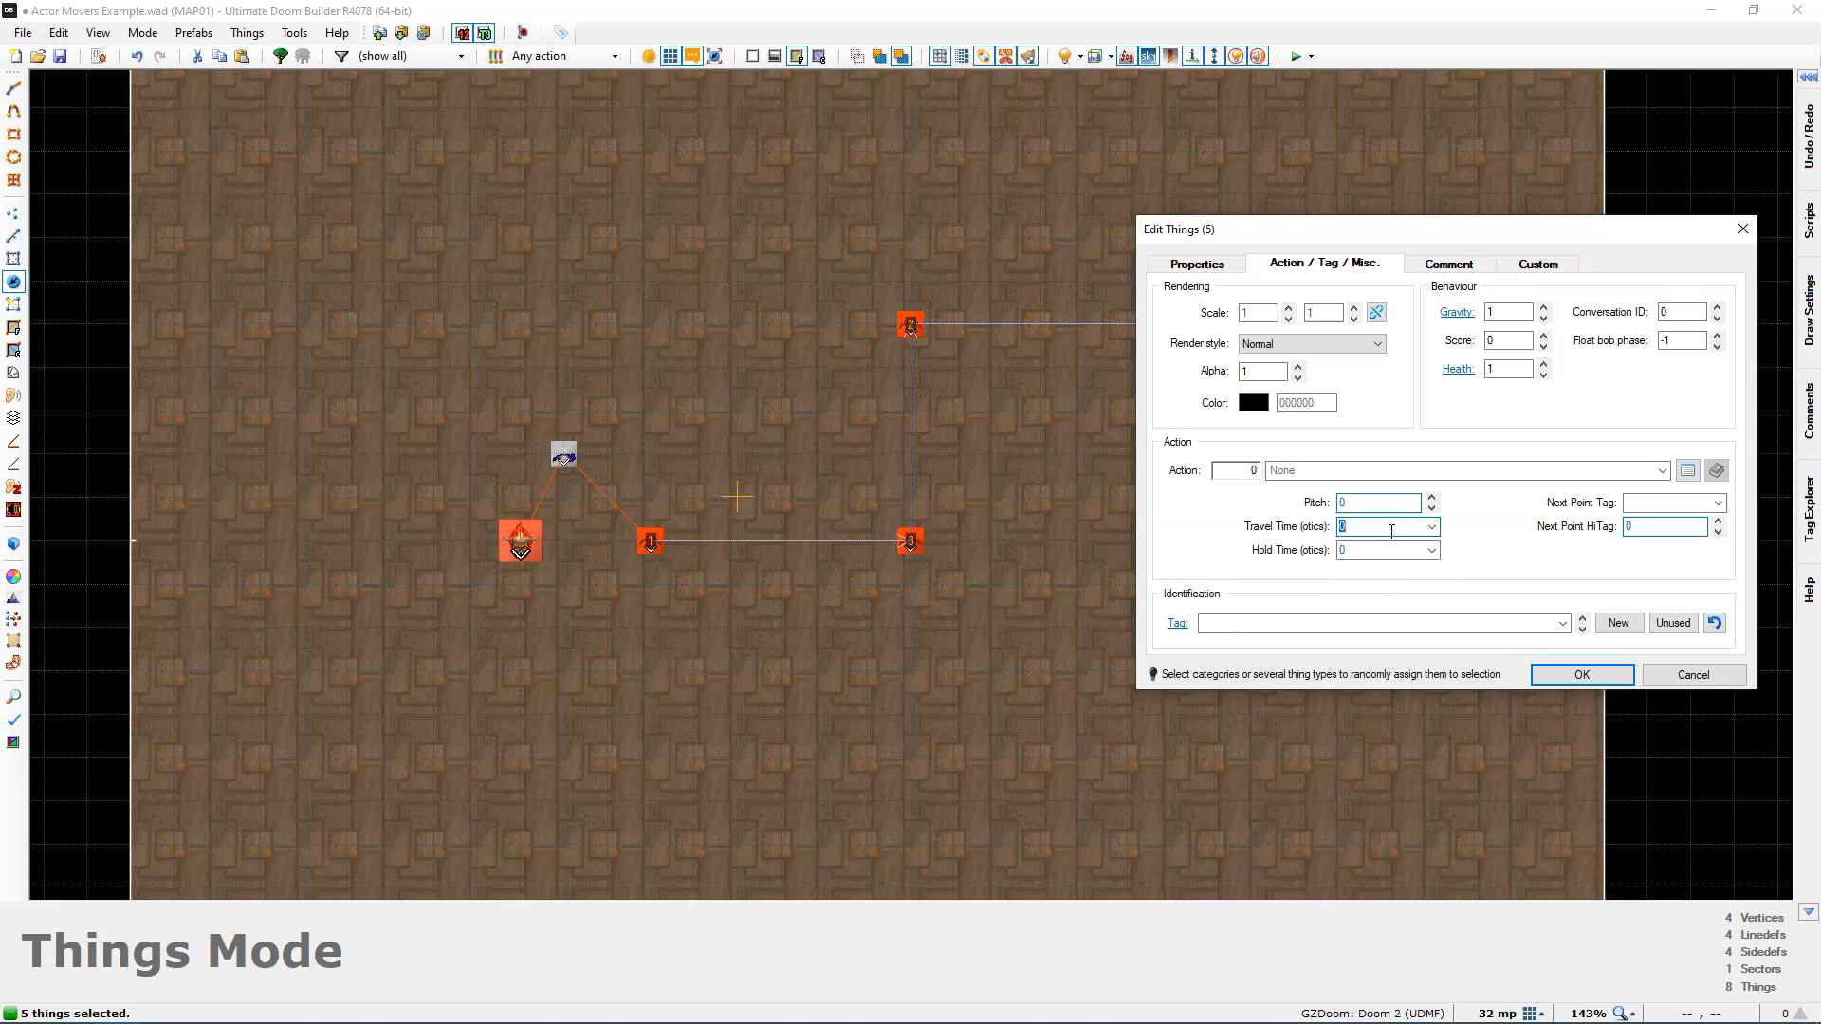
text(15)
click(1432, 527)
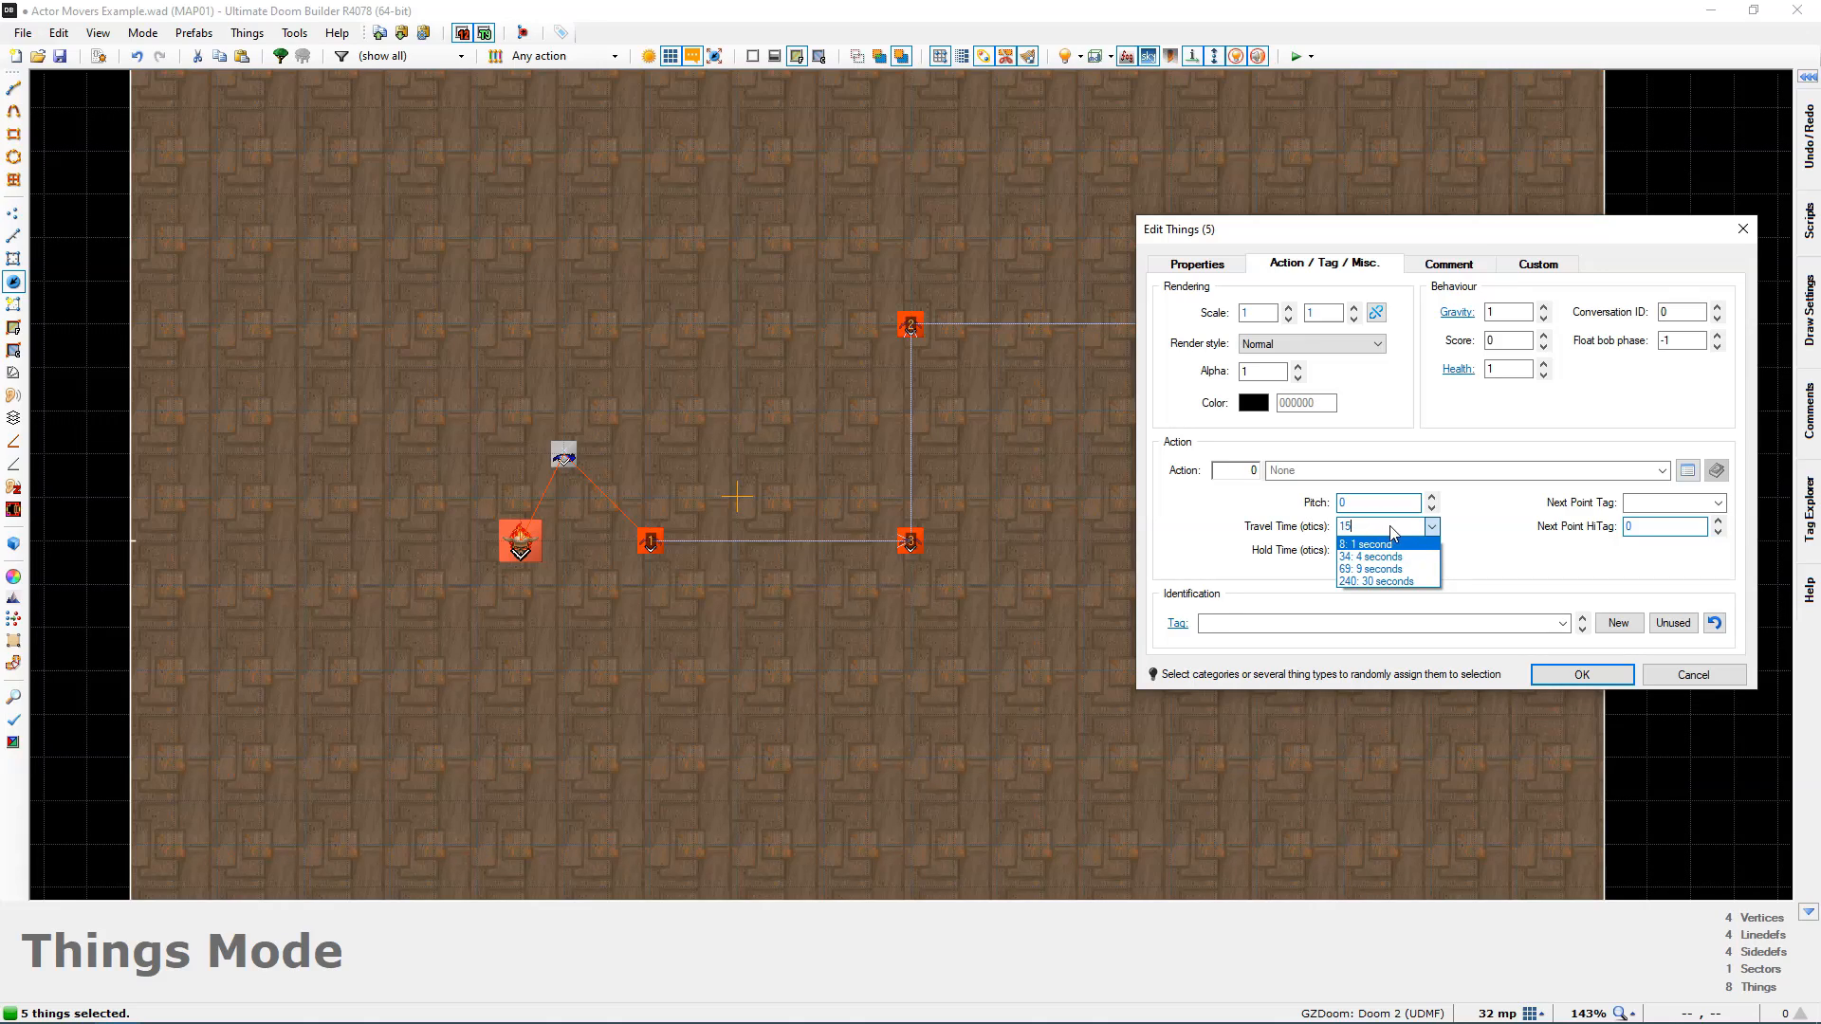
click(1391, 529)
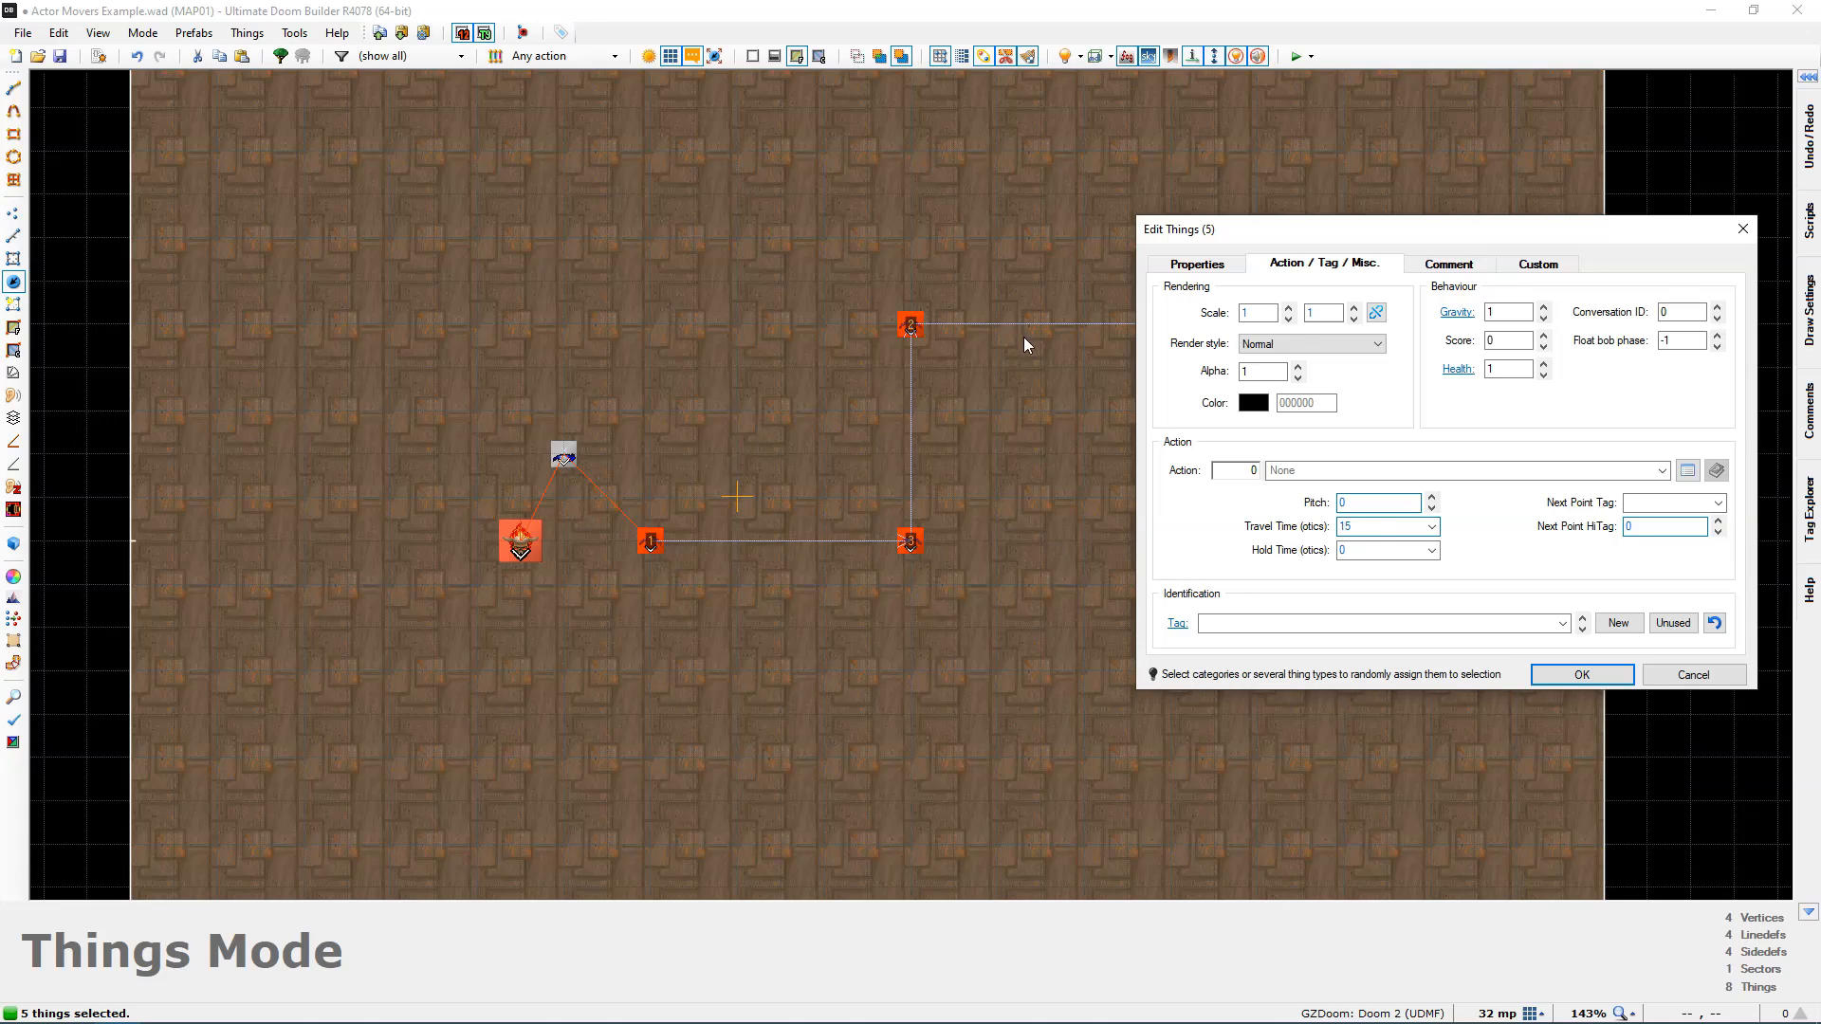
click(1580, 675)
Step: Deselect the Interpolation Points, save the map and test-play it with the new travel time
click(1066, 533)
key(ctrl+s)
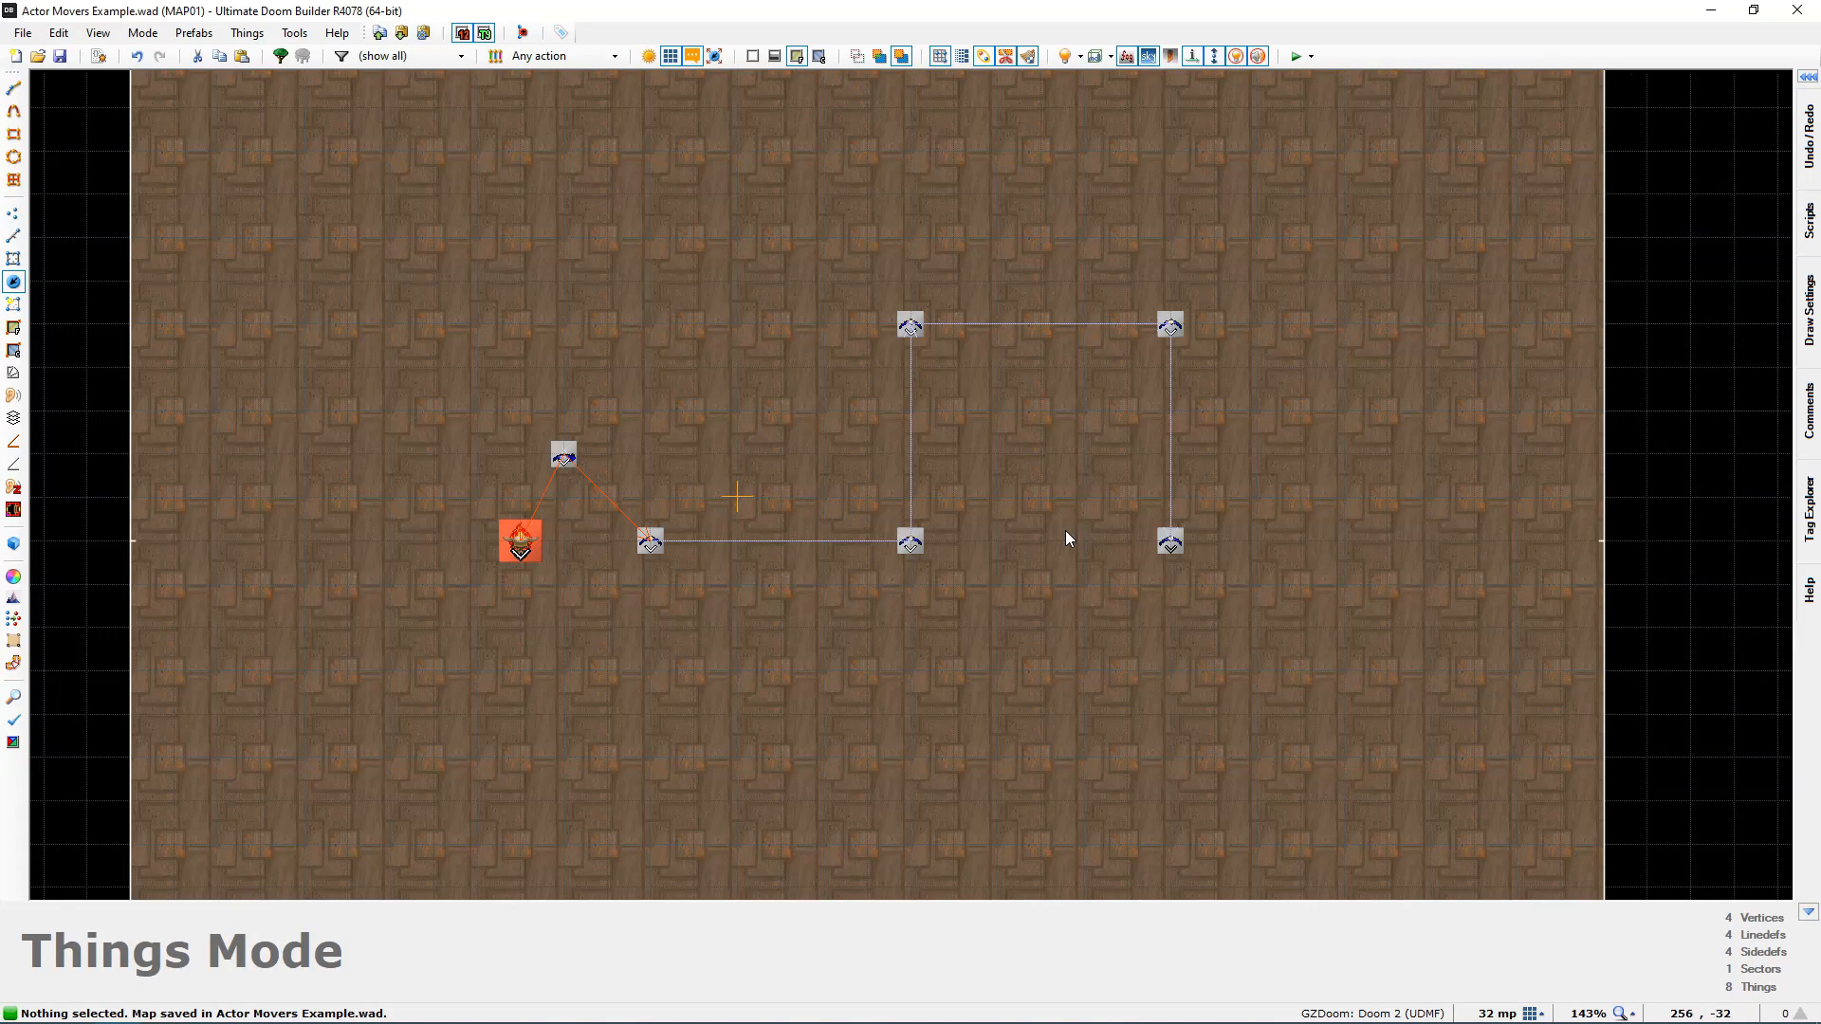
key(F9)
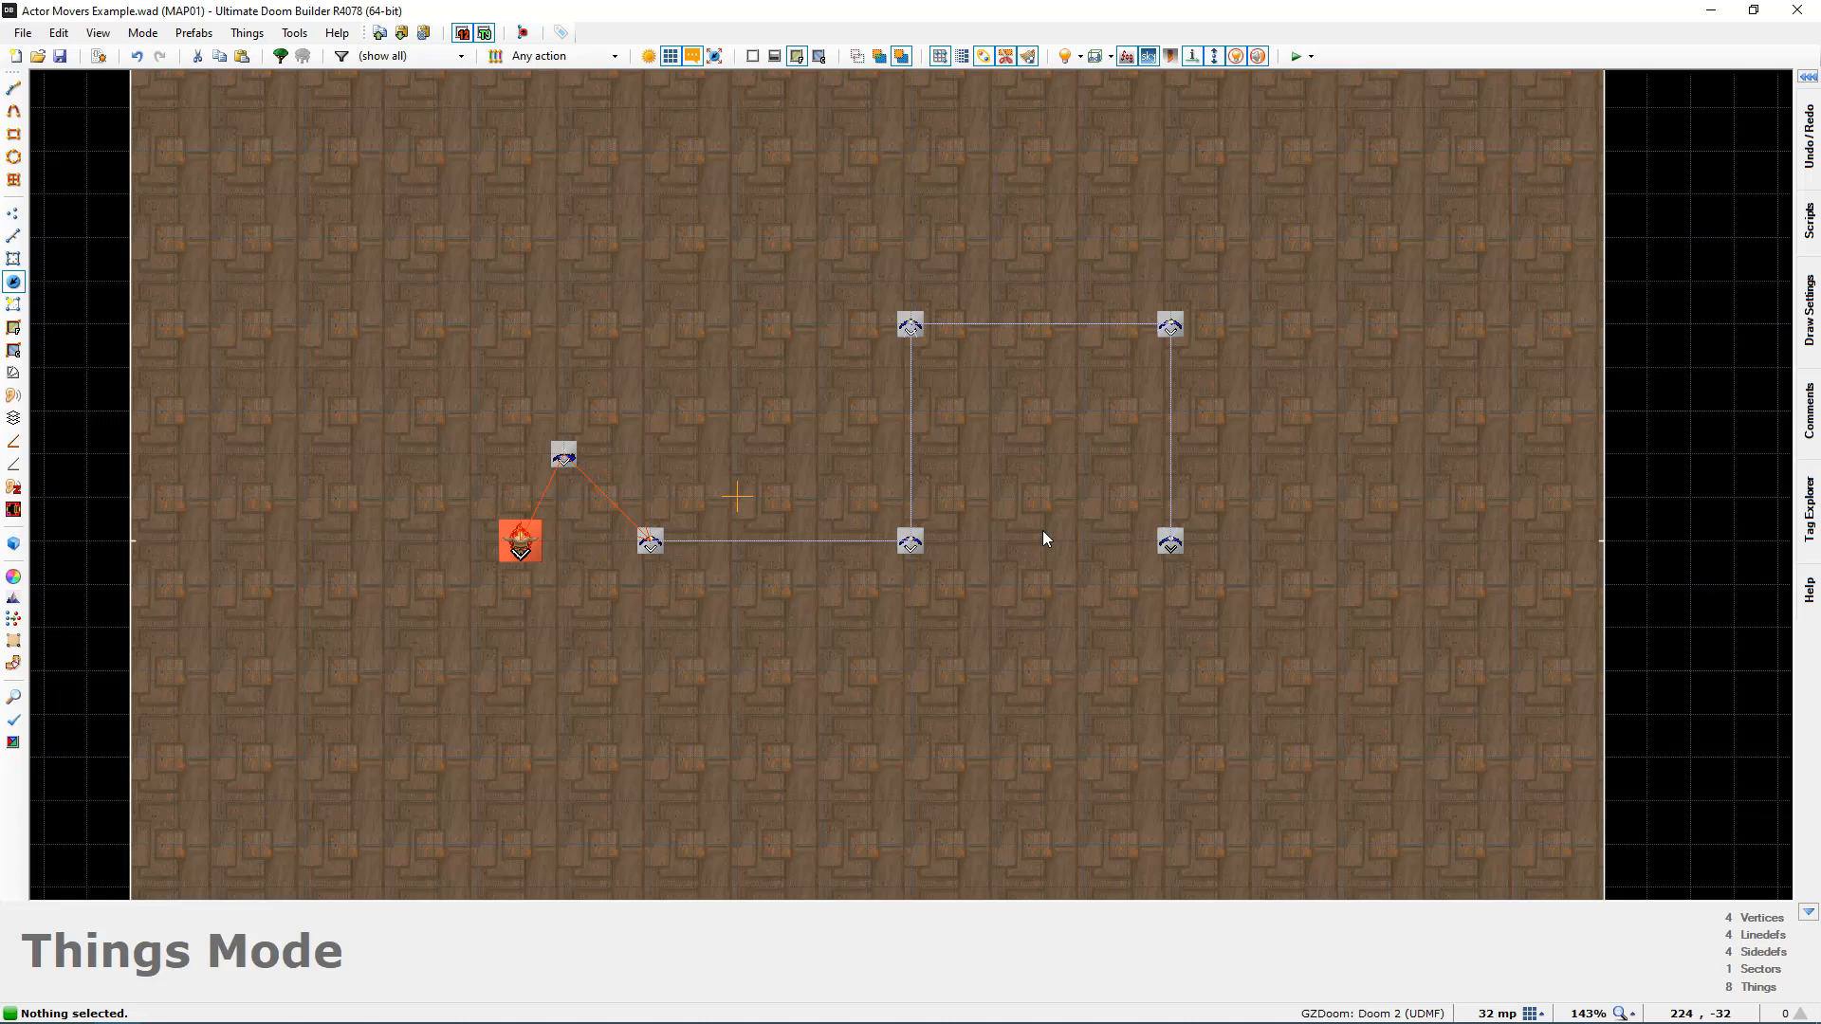
Step: Enable Use point angle, Use point pitch and Face thing / movement direction in the Actor Mover's options, and test-play the map
mouse_move(562, 460)
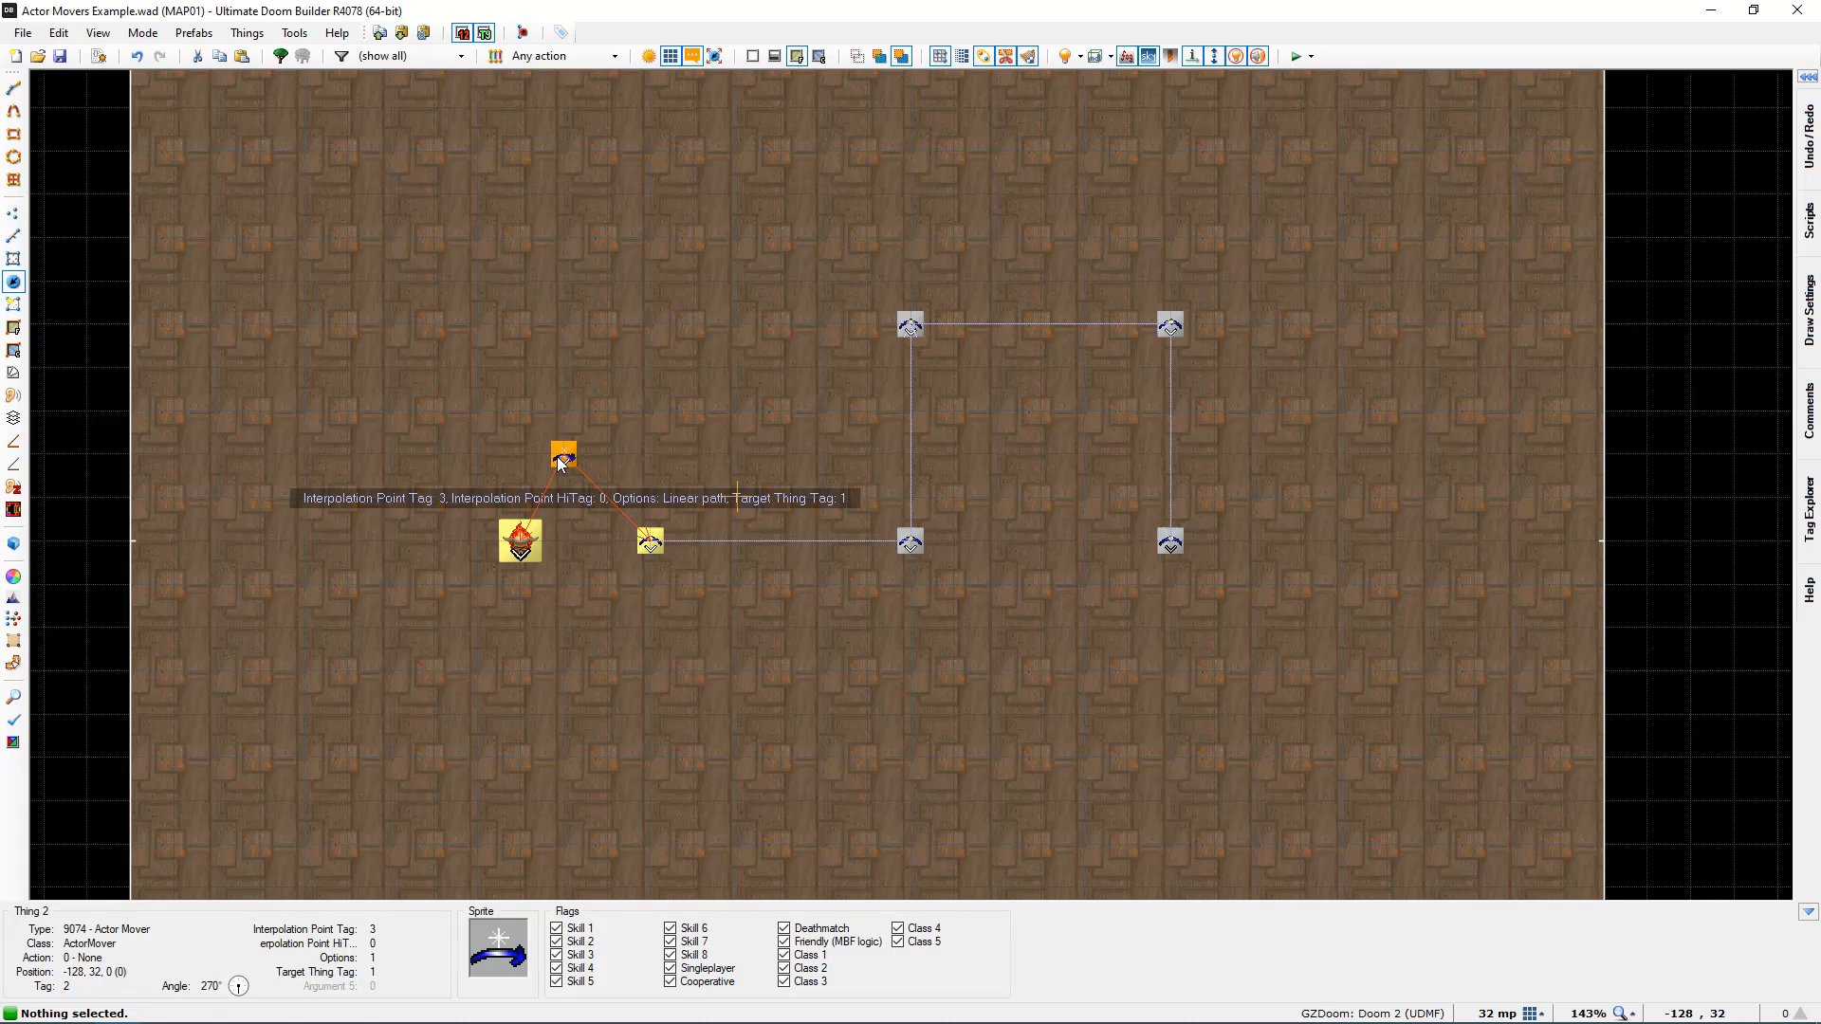
right_click(562, 460)
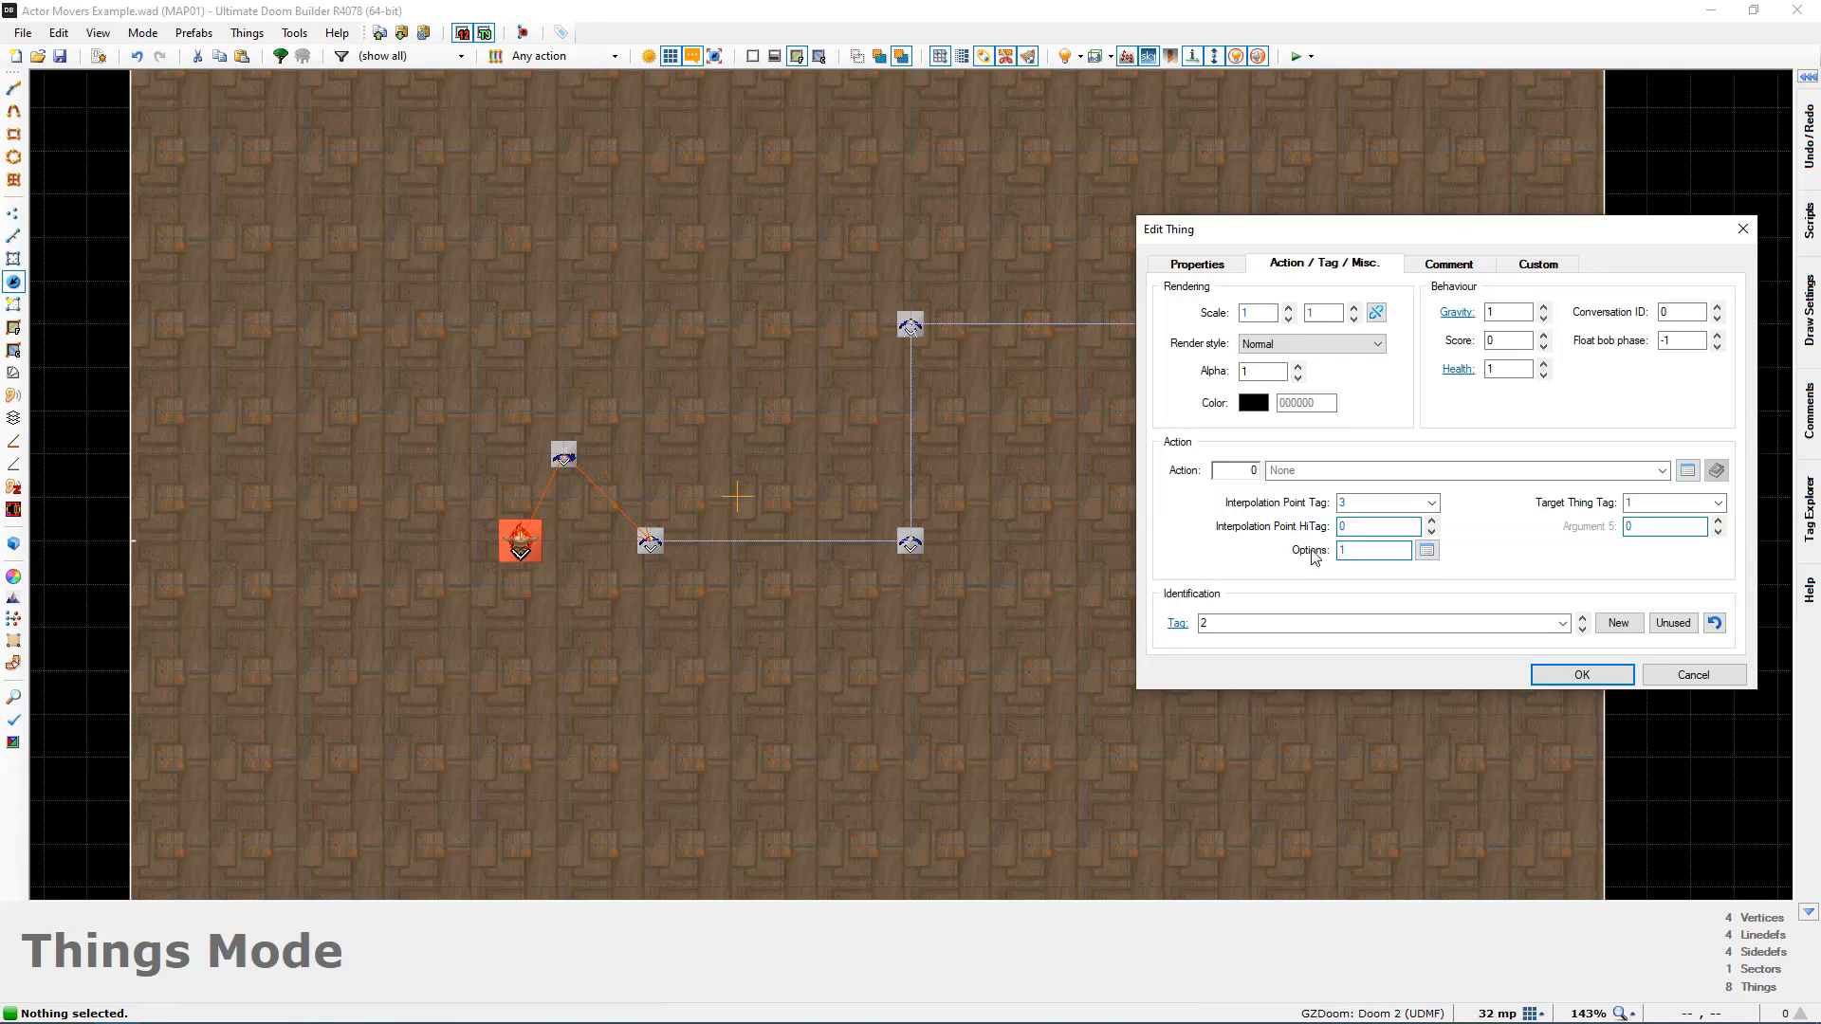
click(1427, 553)
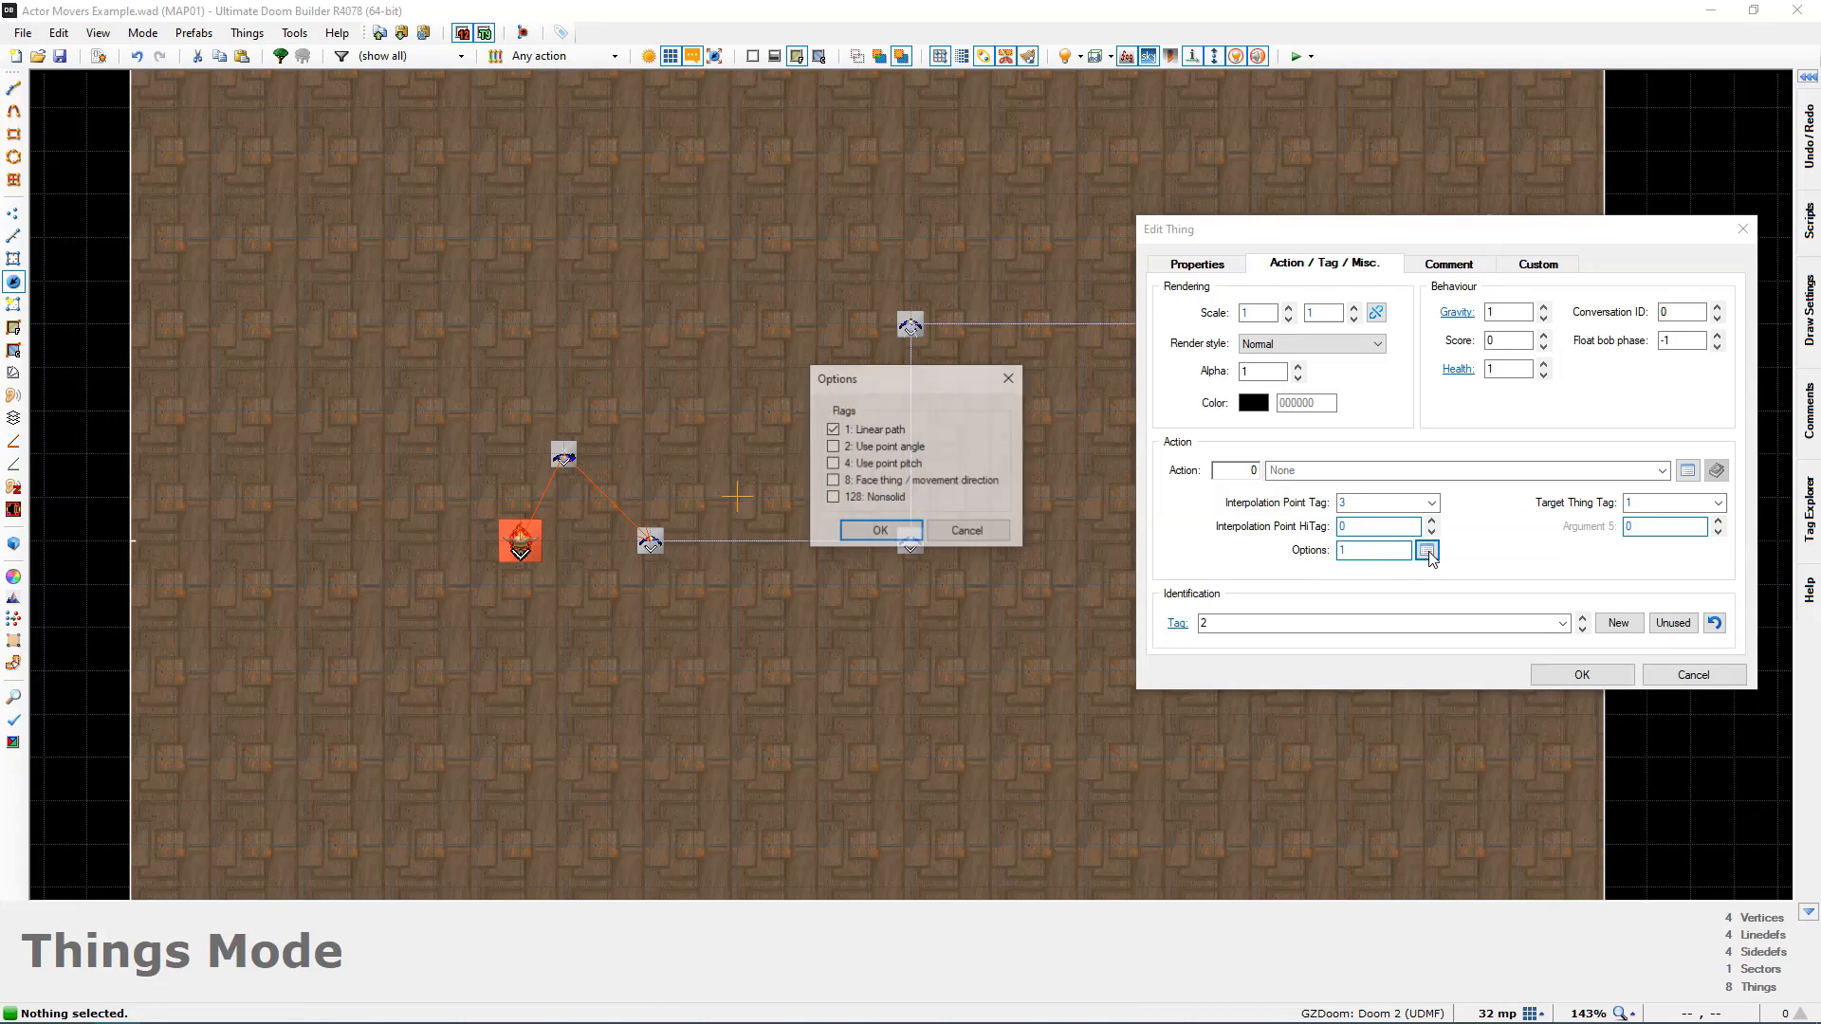
click(872, 450)
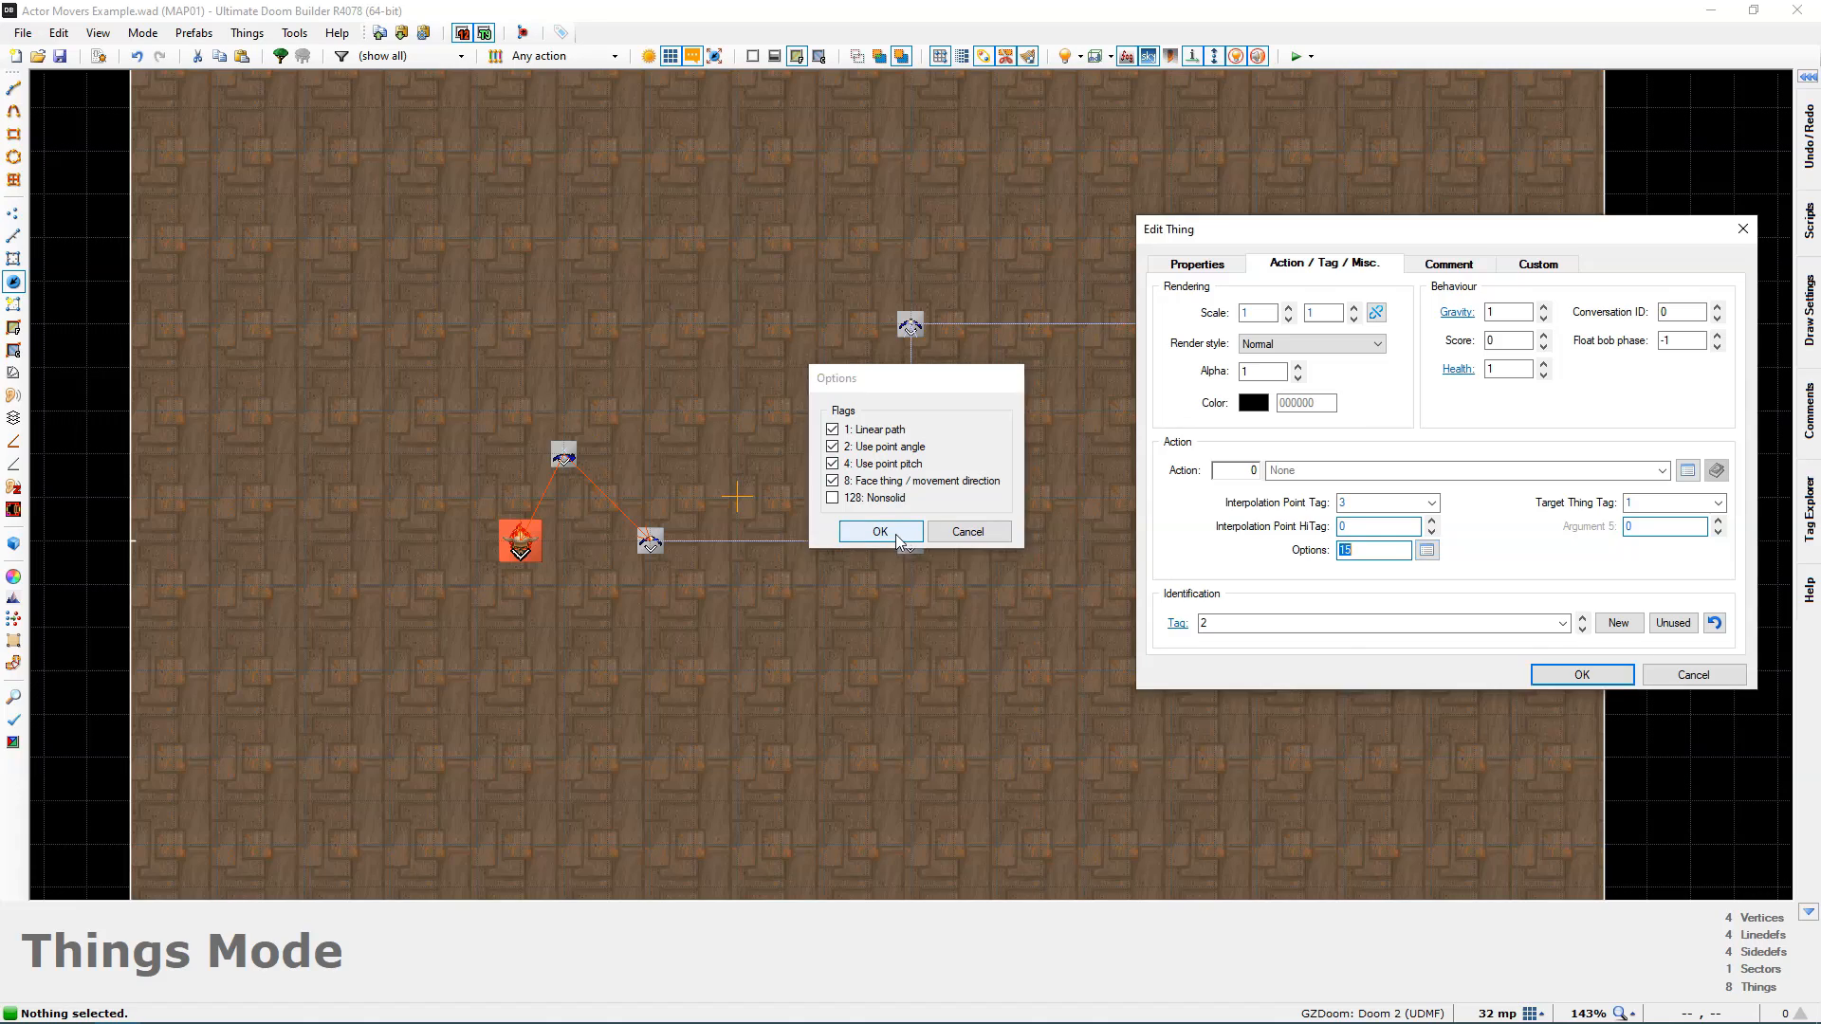
click(880, 531)
click(1580, 674)
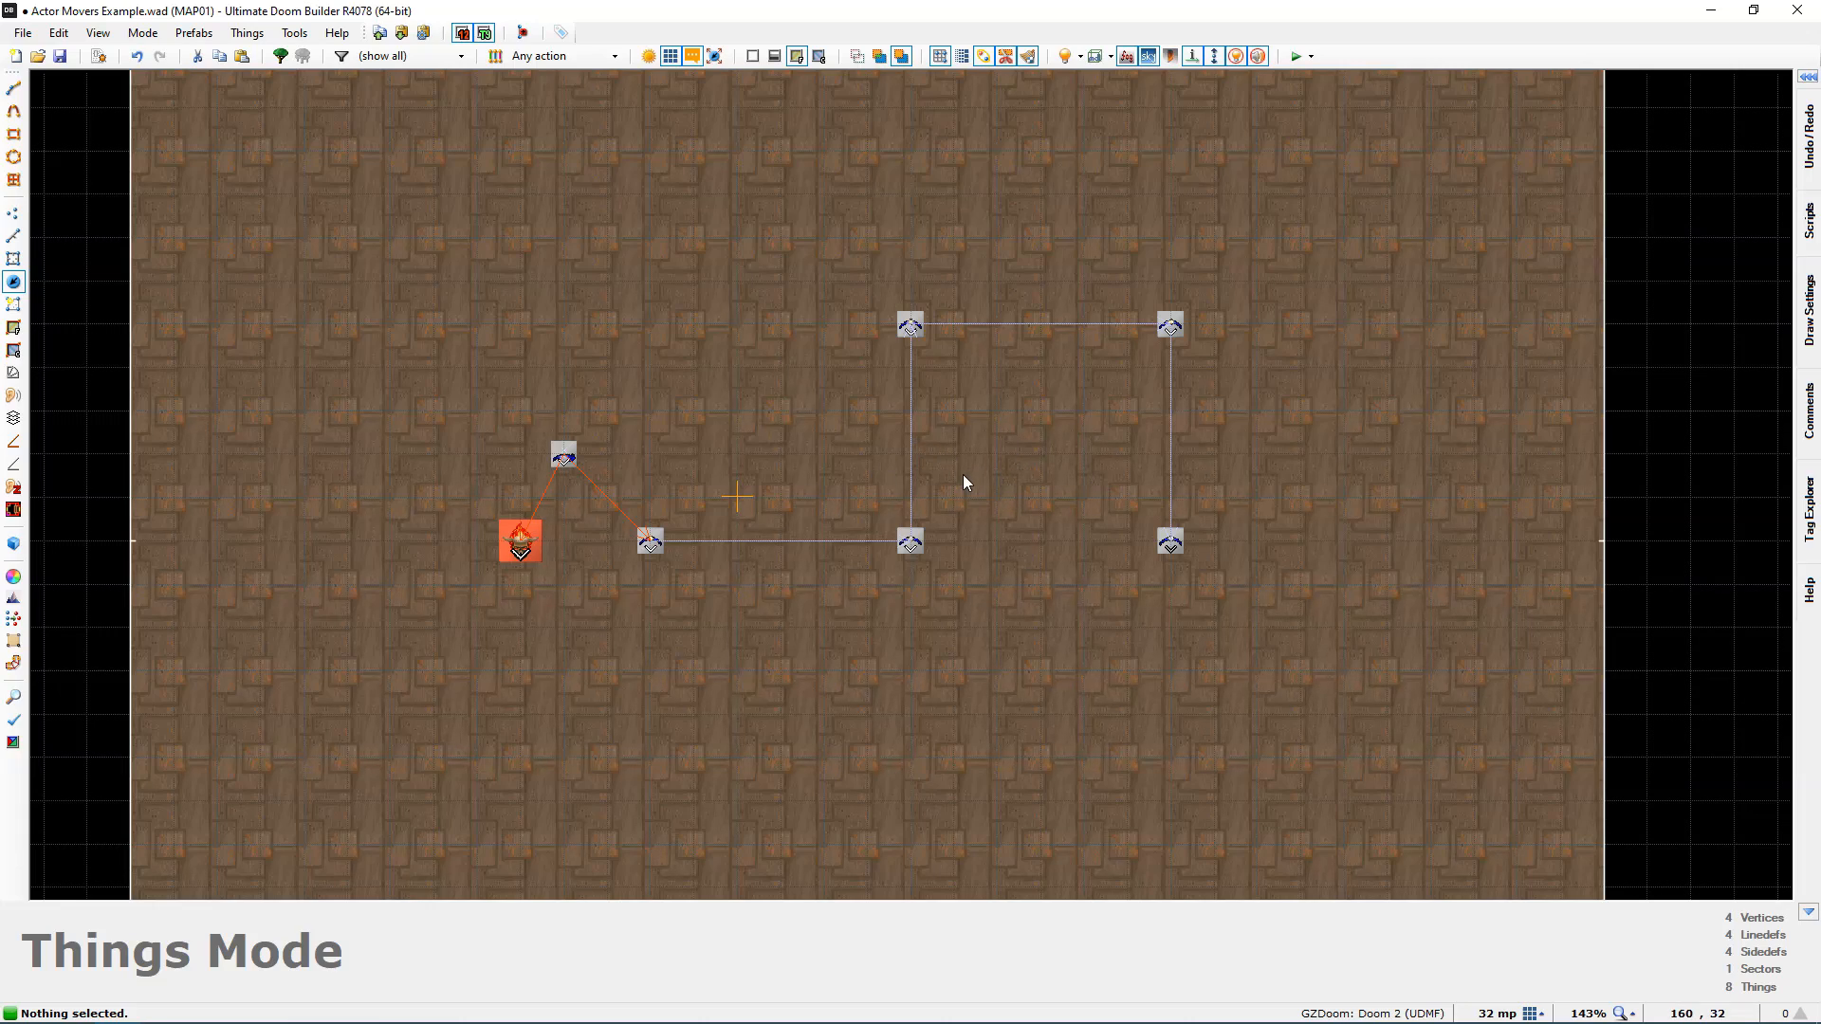
key(F9)
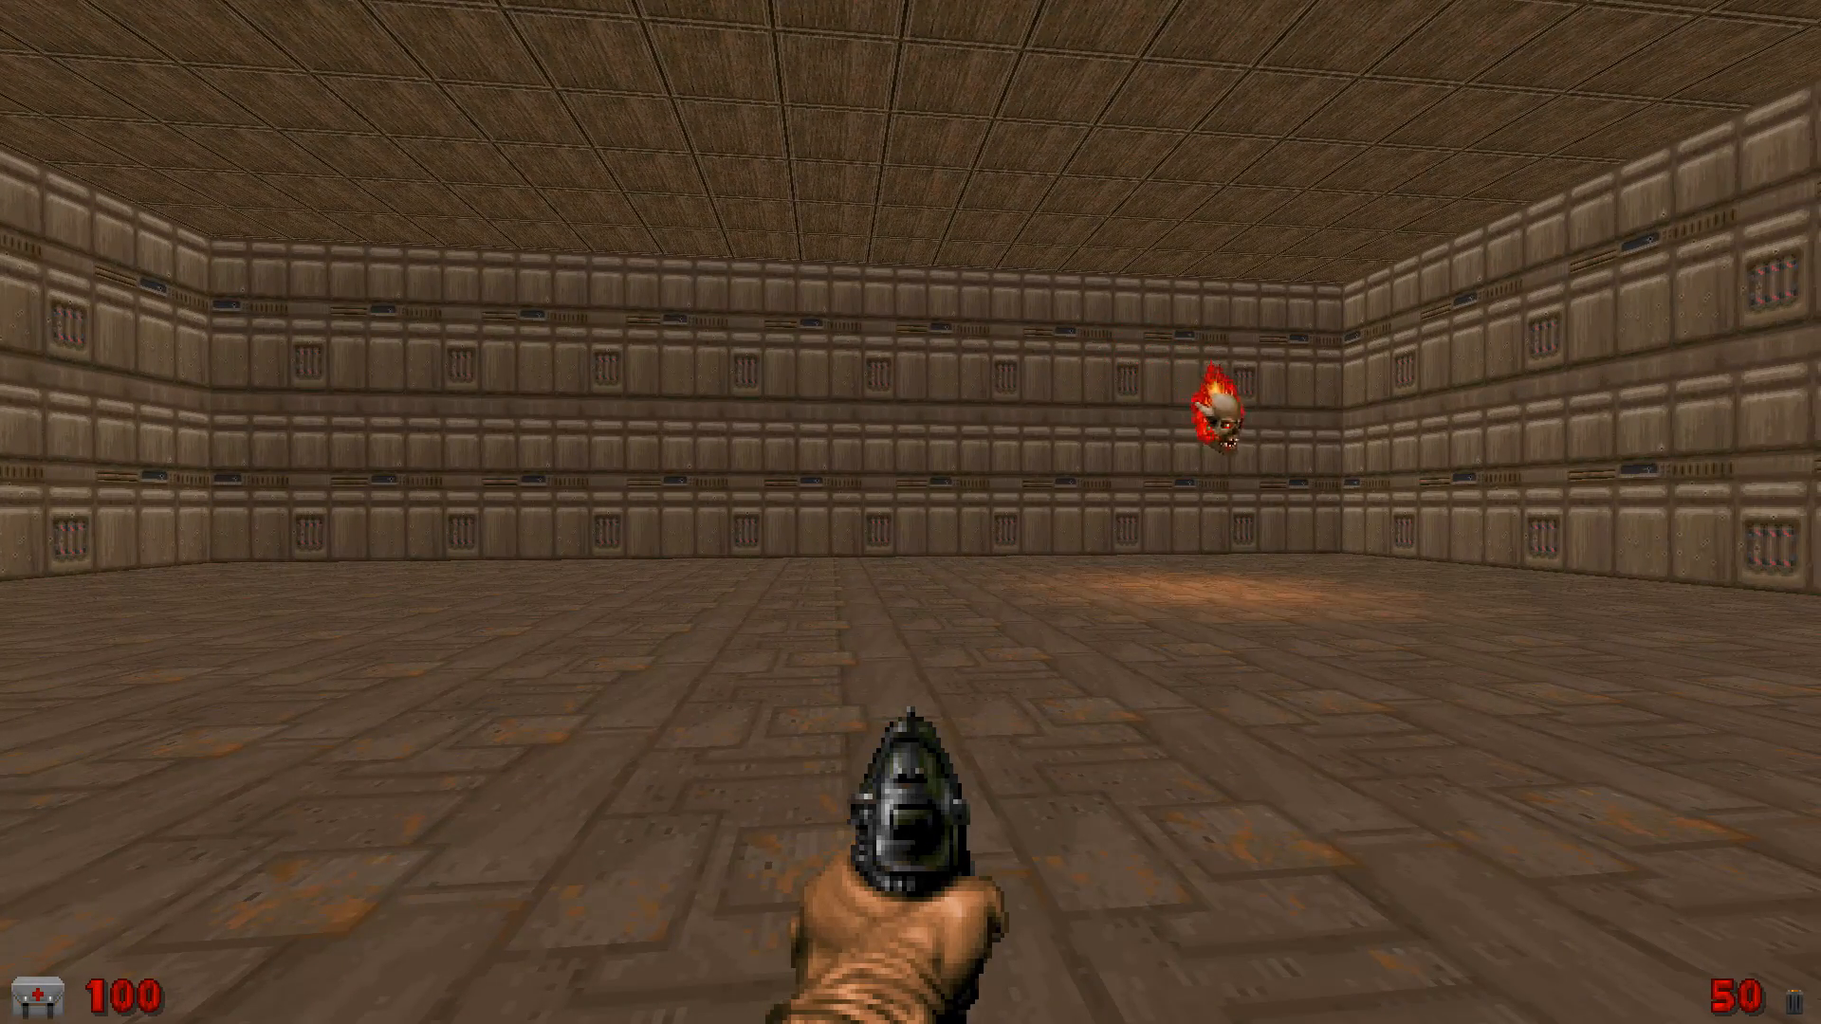
key(alt+F4)
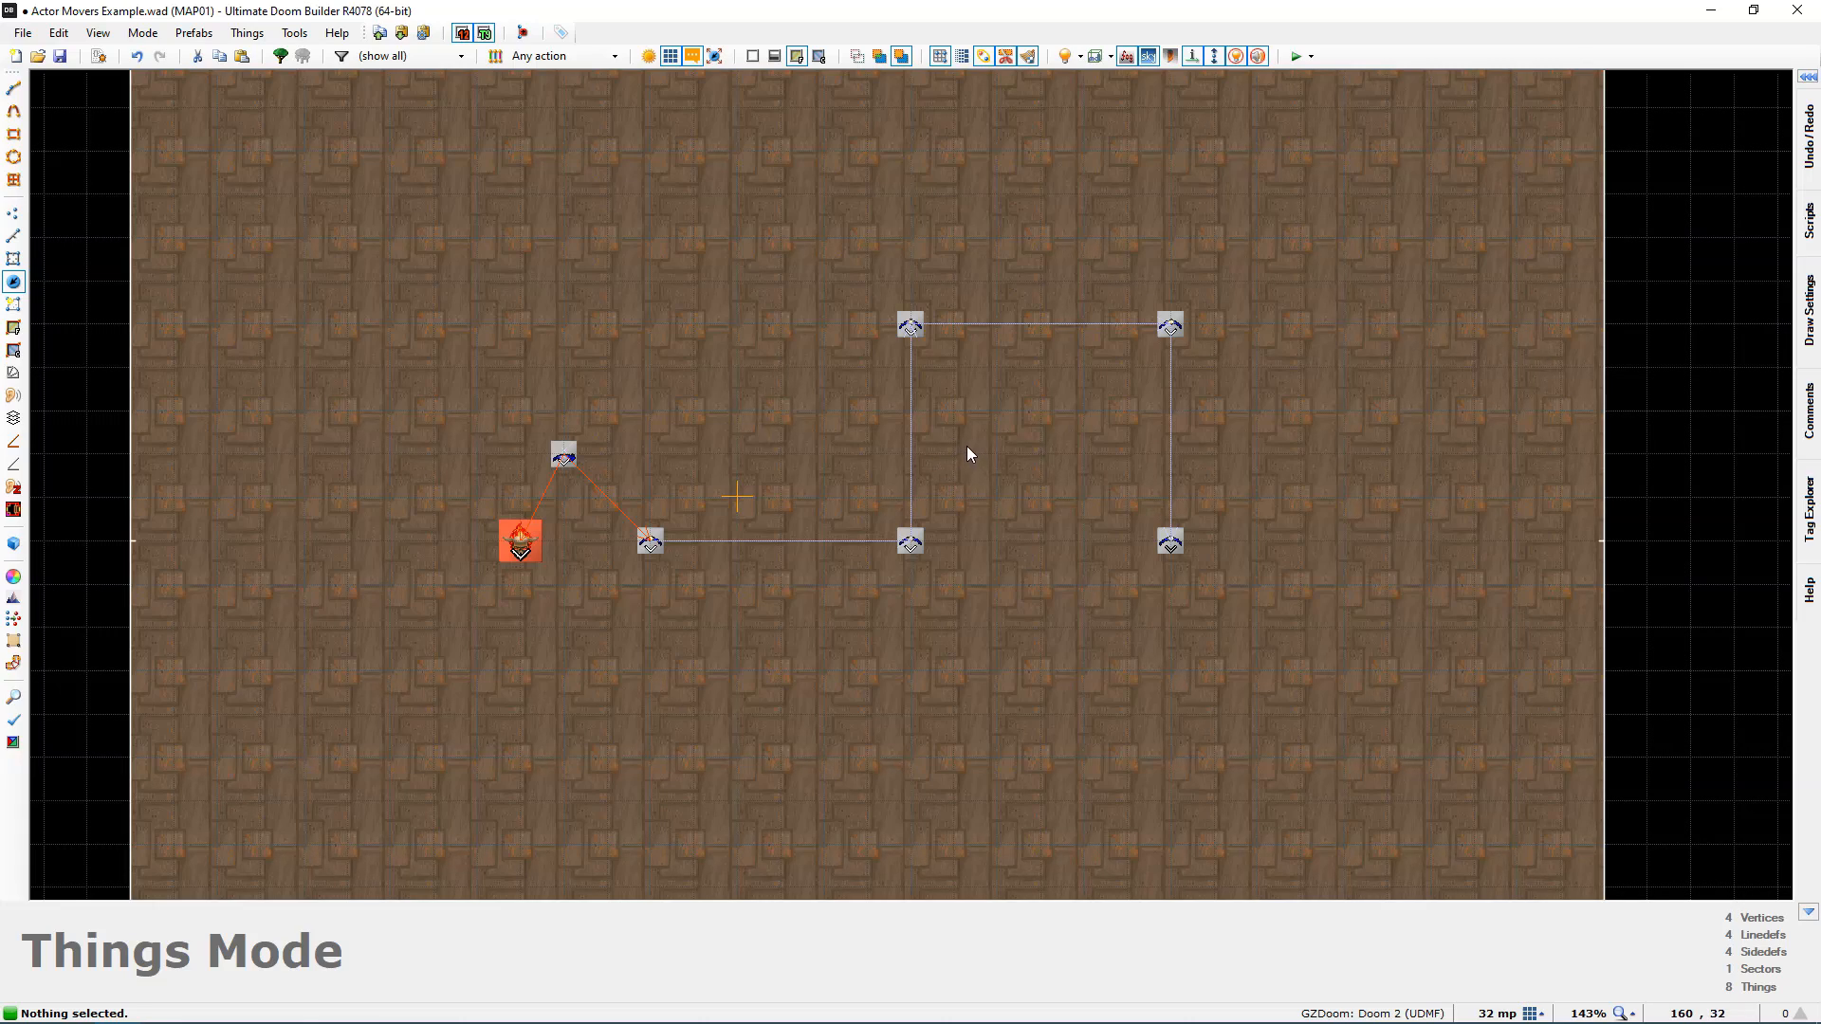
Step: Disable the Linear path flag in the Actor Mover's options
right_click(563, 457)
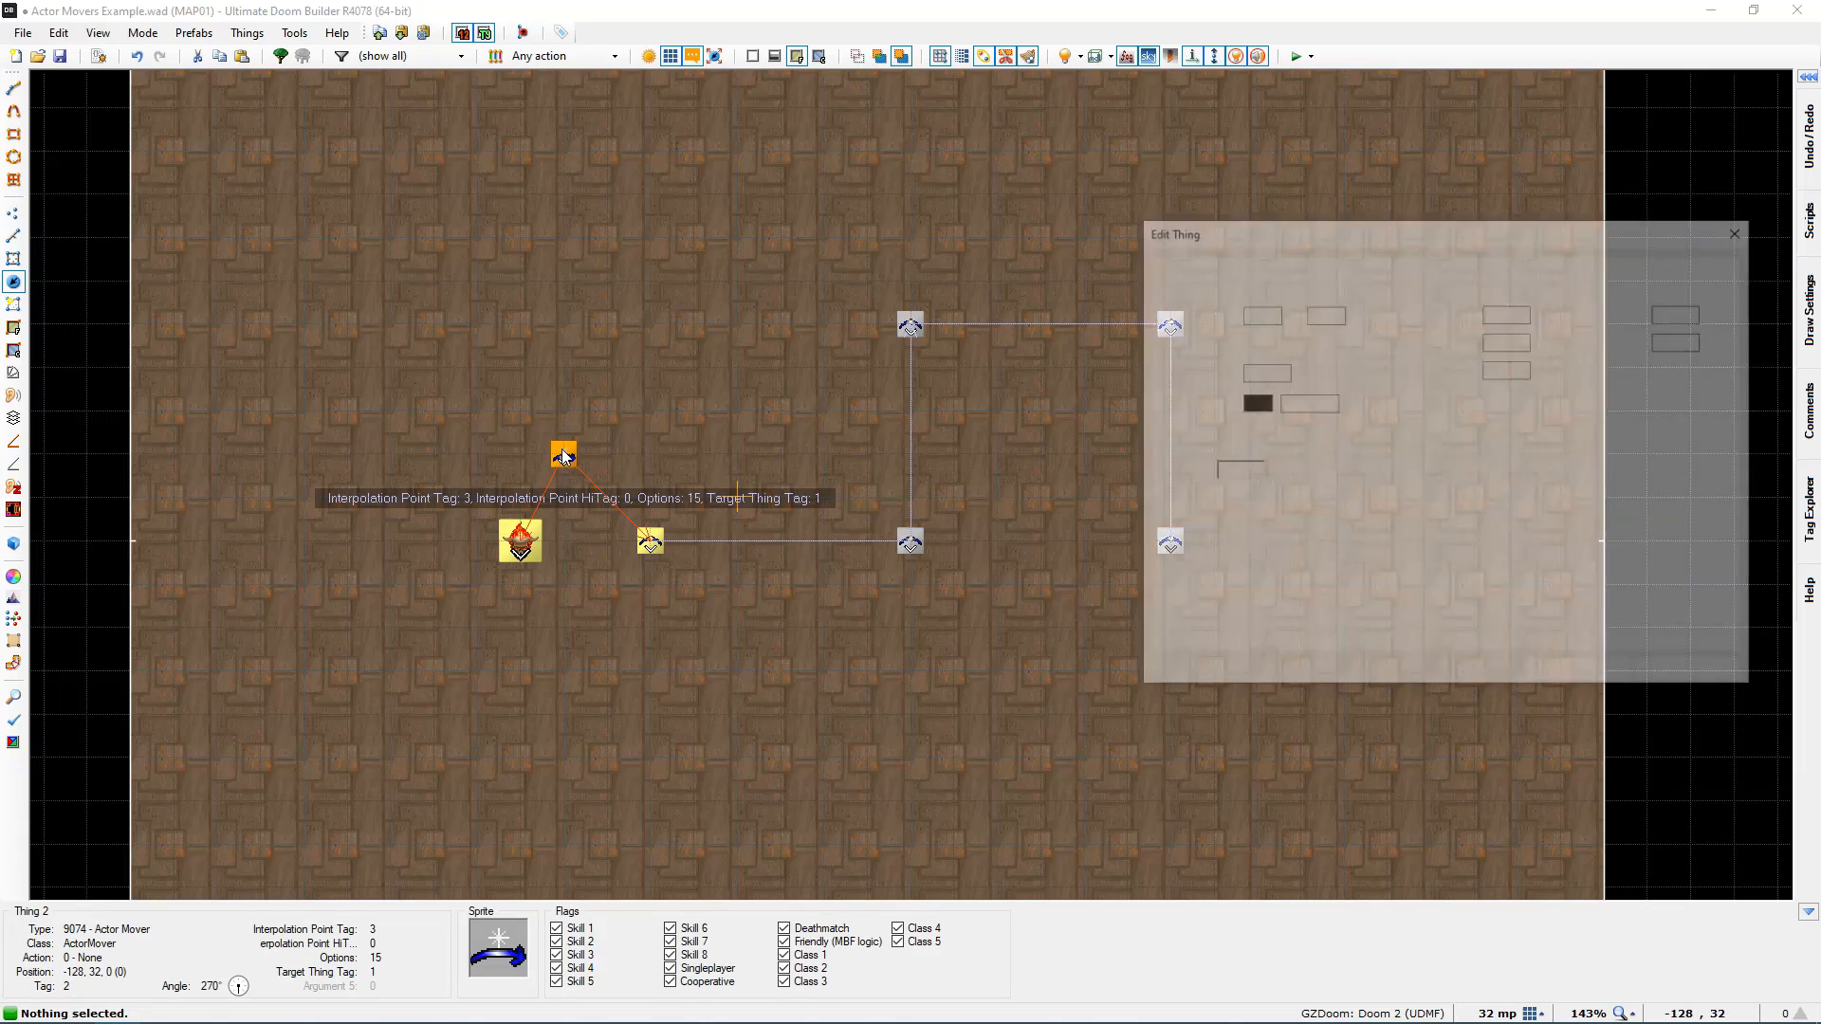
click(1427, 550)
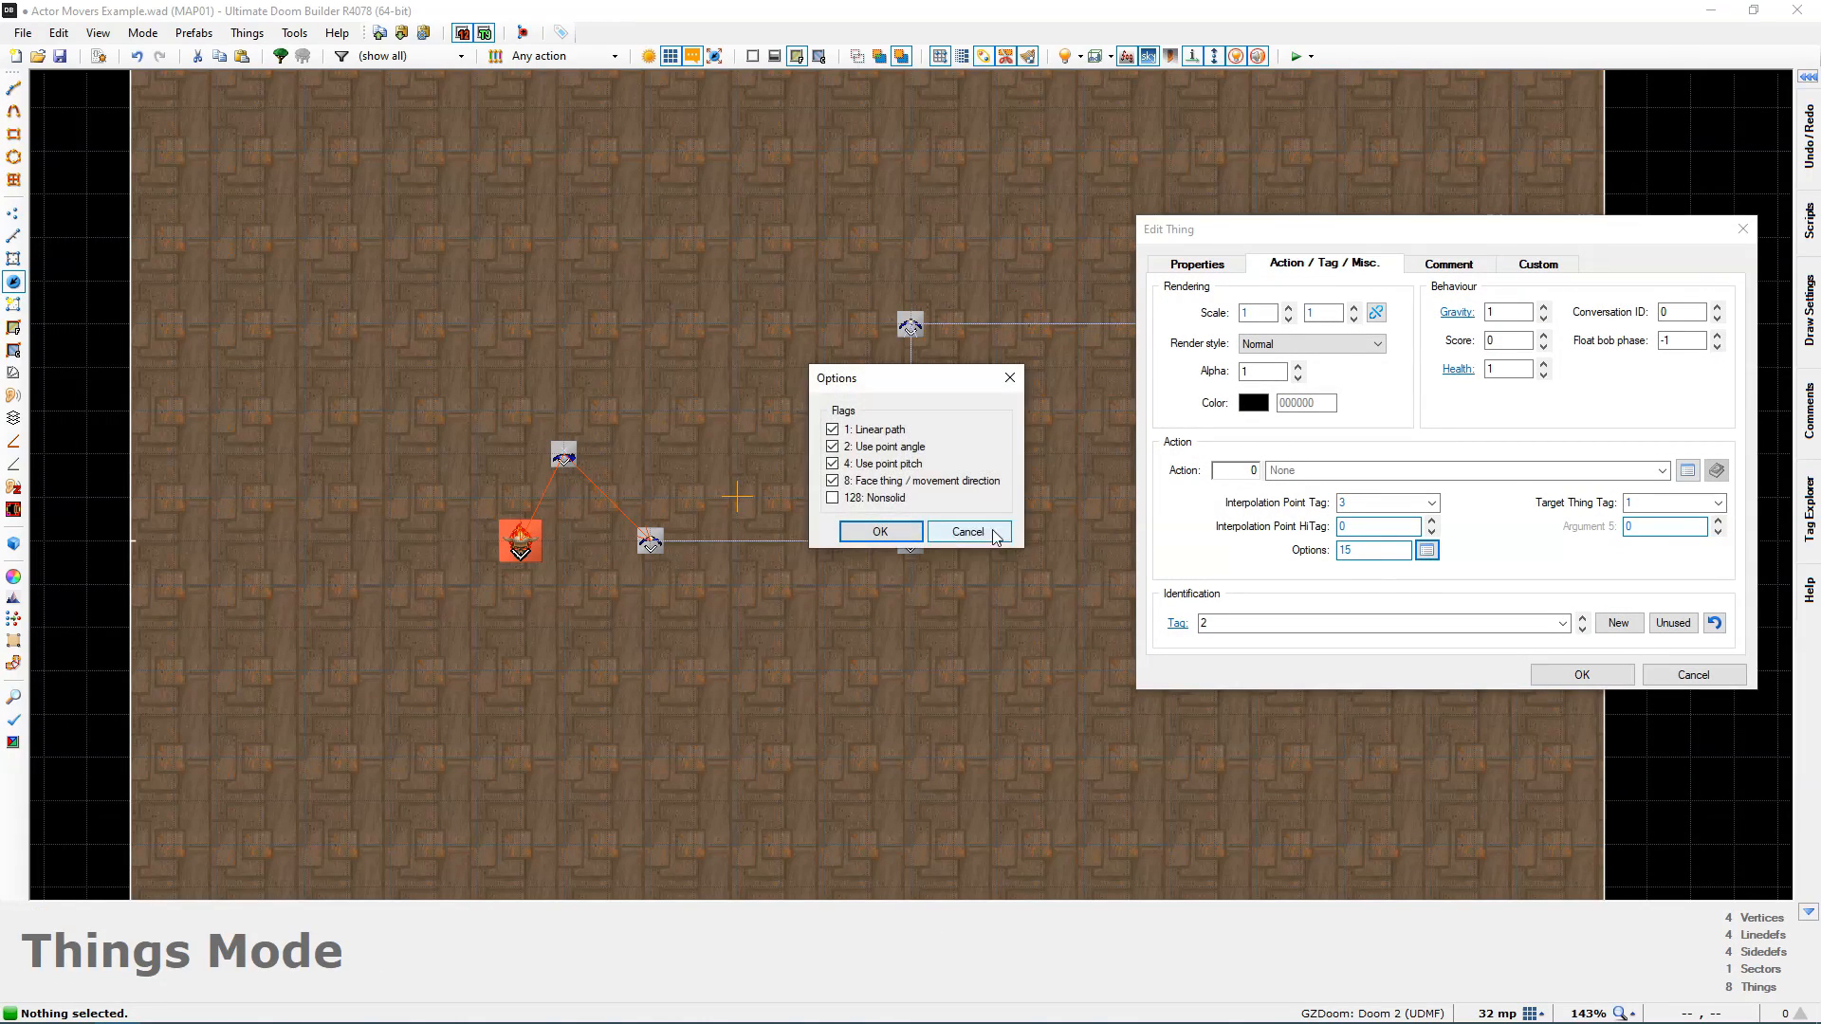
click(880, 433)
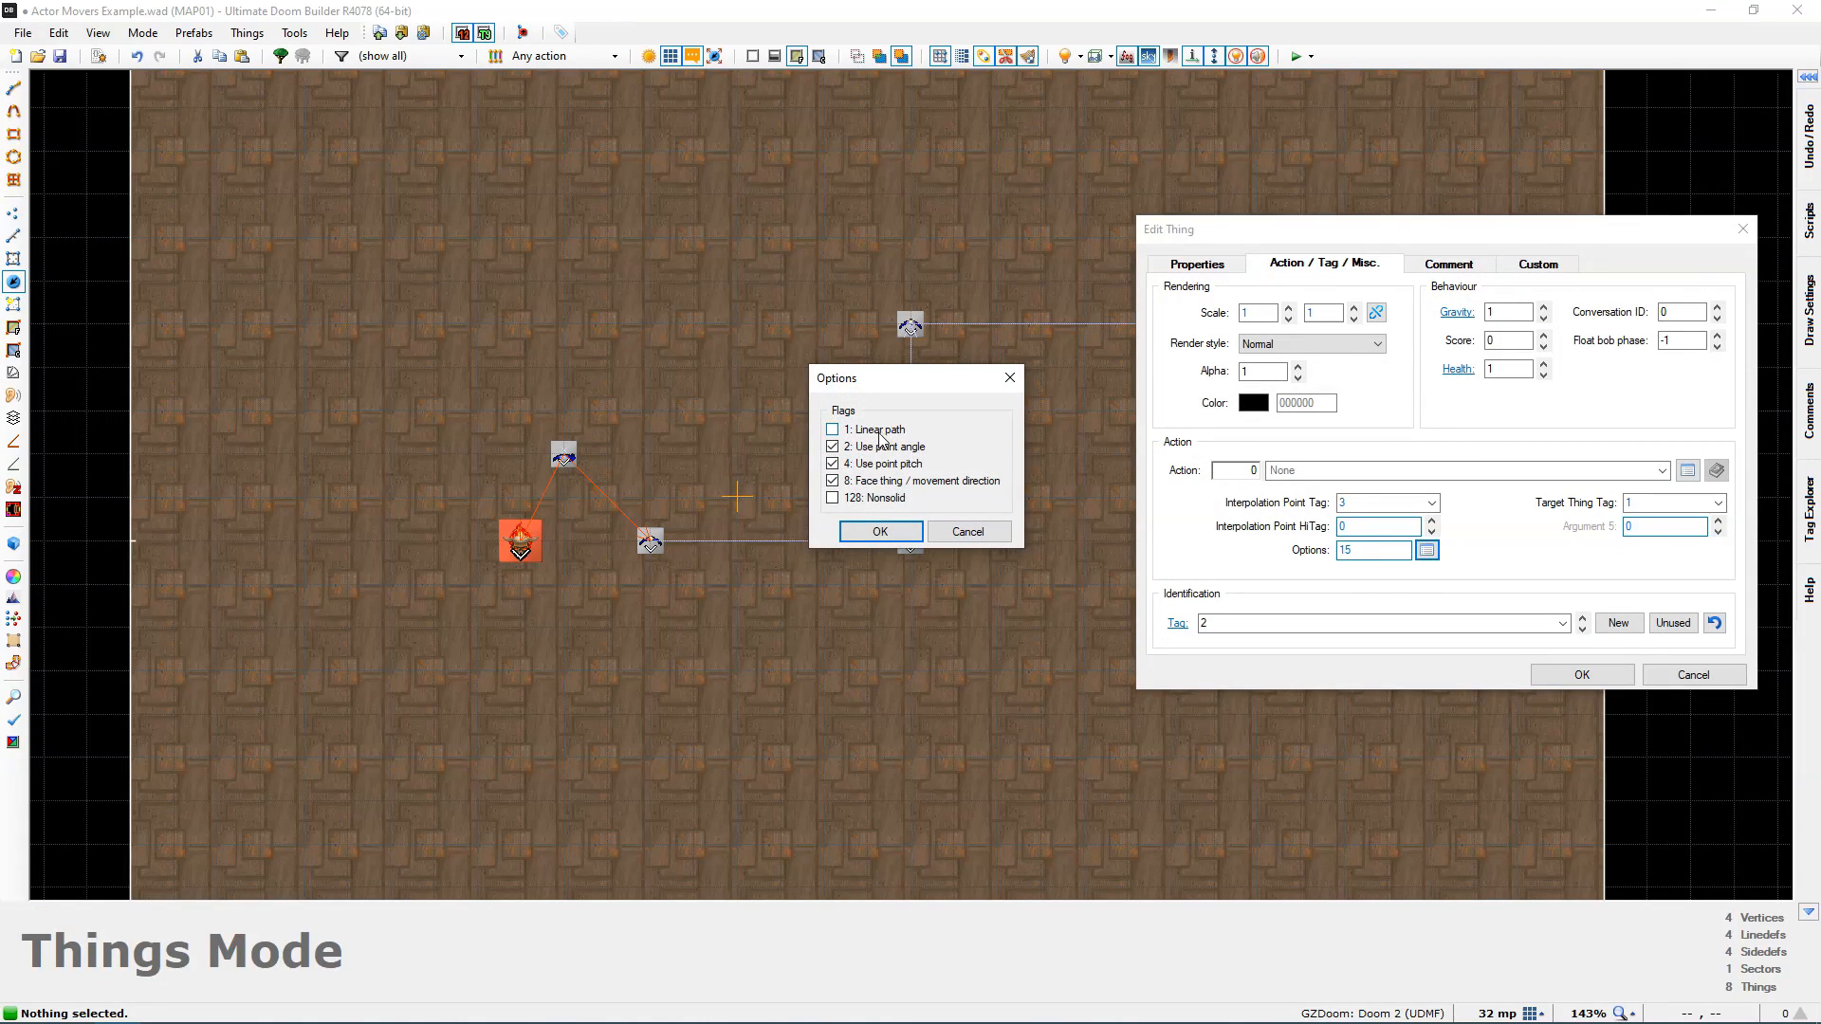
click(880, 532)
key(Return)
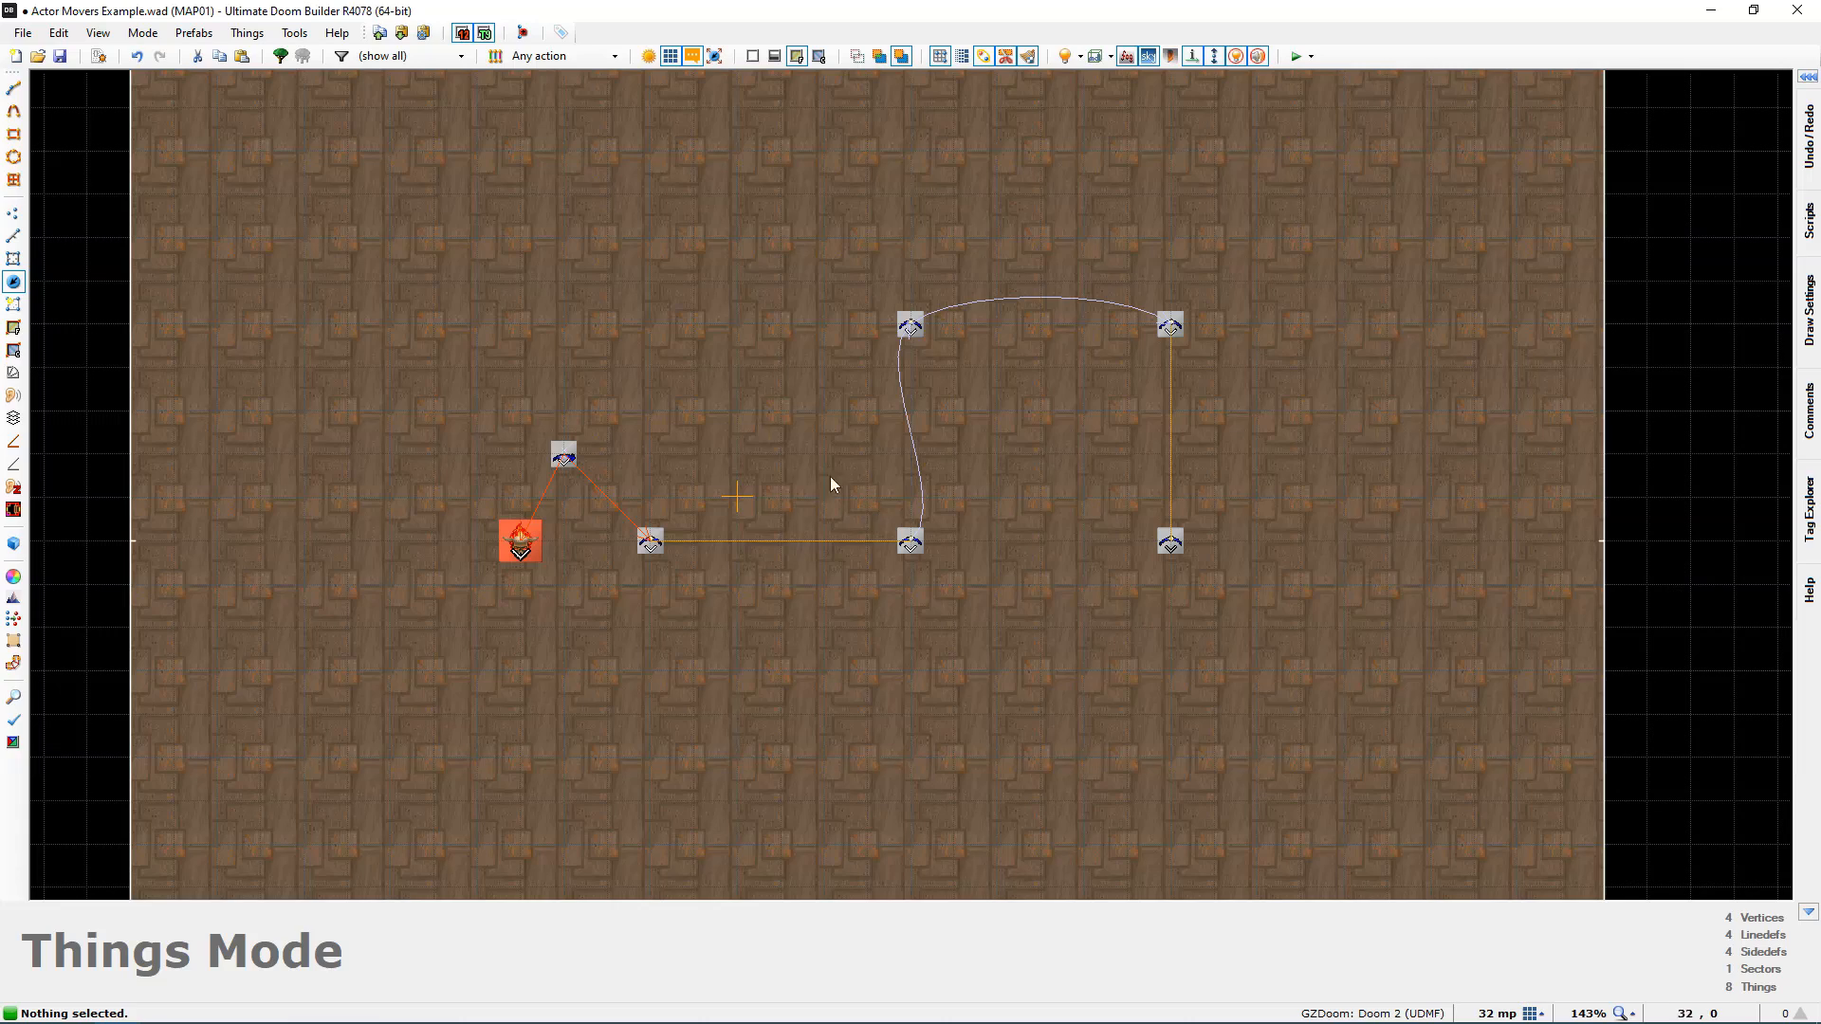
Step: Rearrange the five Interpolation Points into a winding path, placing the first at -160, -192 and the second at -64, -32
middle_drag(727, 532, 762, 499)
mouse_move(652, 505)
drag(640, 510, 552, 702)
mouse_move(892, 505)
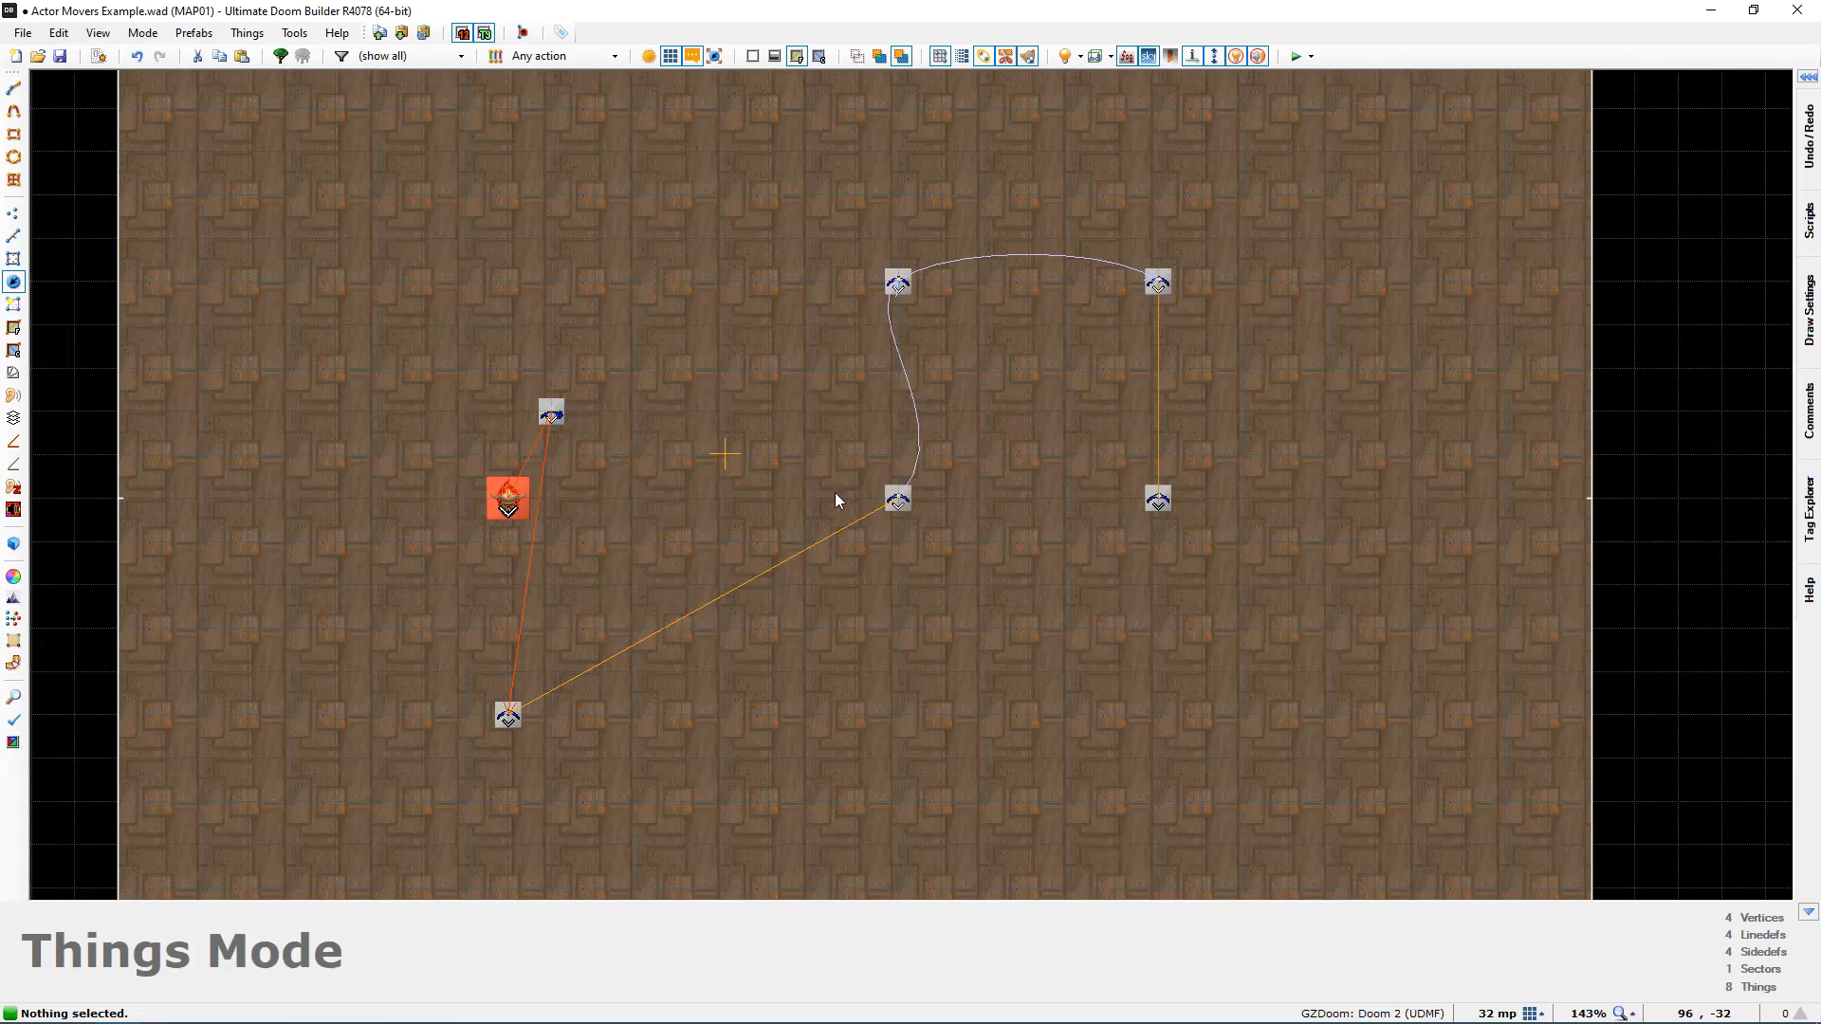
drag(901, 506, 667, 495)
mouse_move(630, 505)
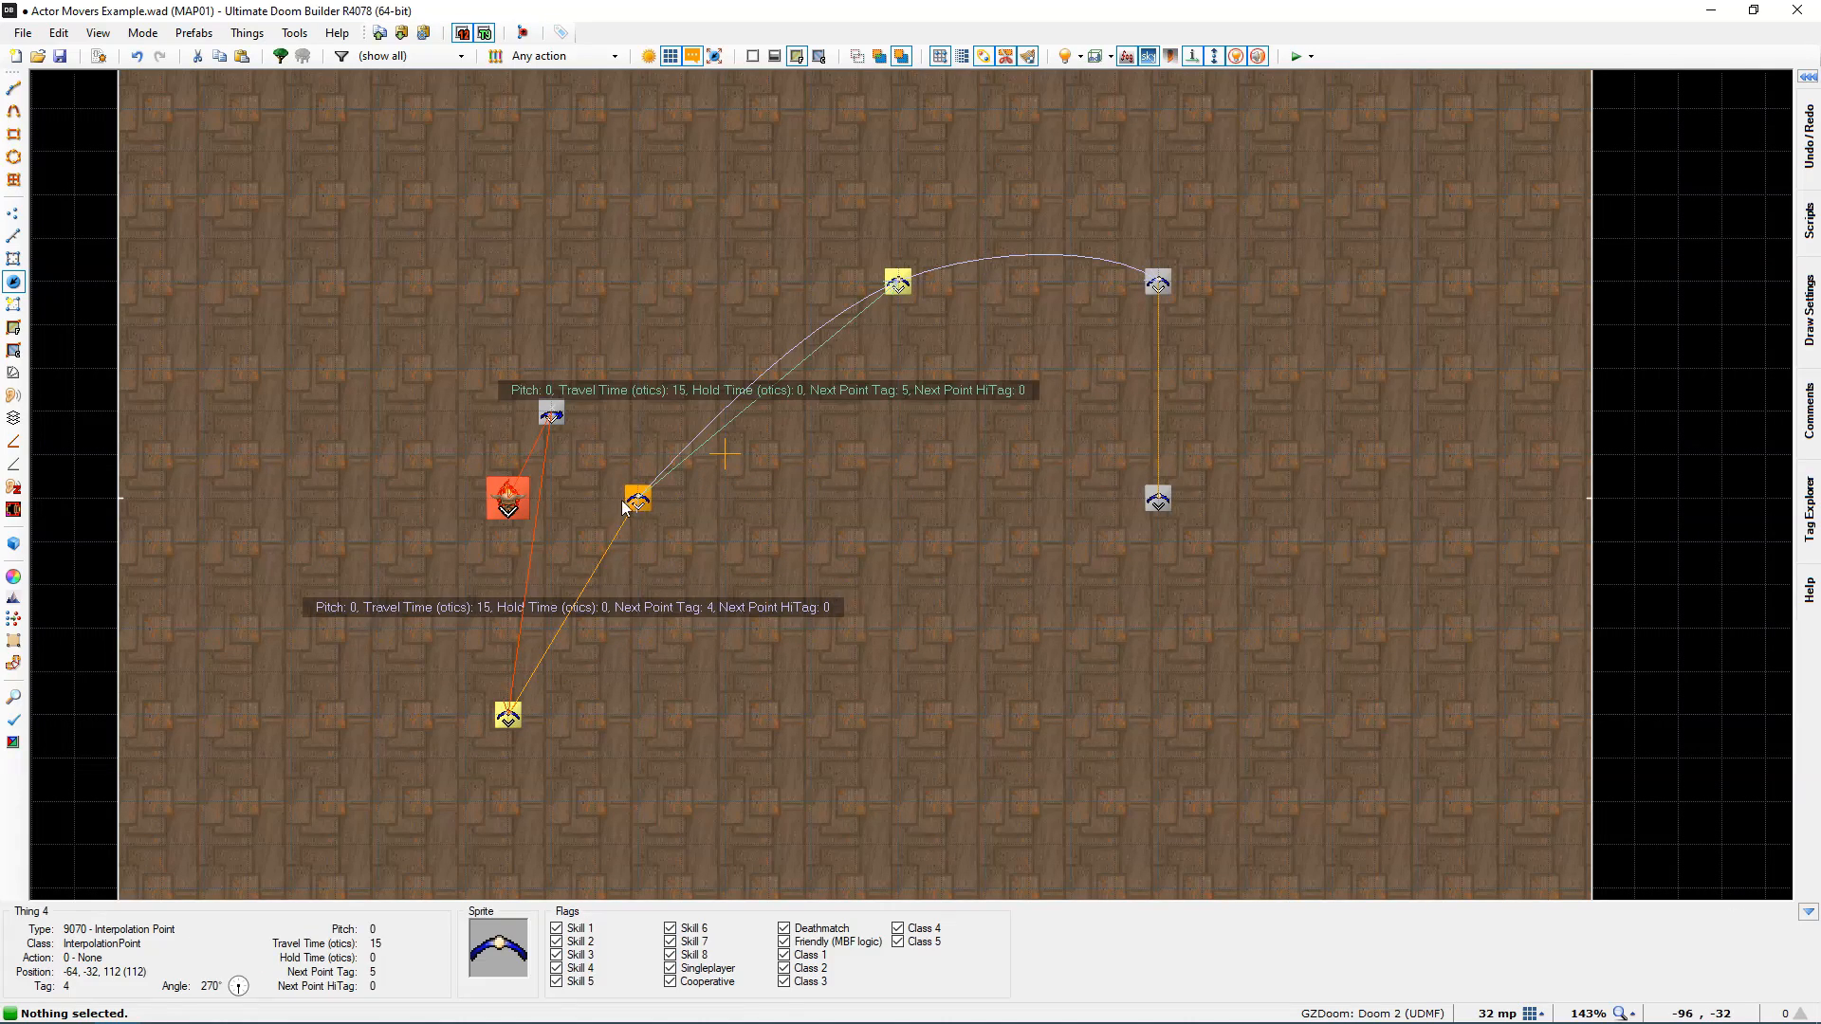
drag(897, 285, 838, 491)
drag(1159, 302, 903, 293)
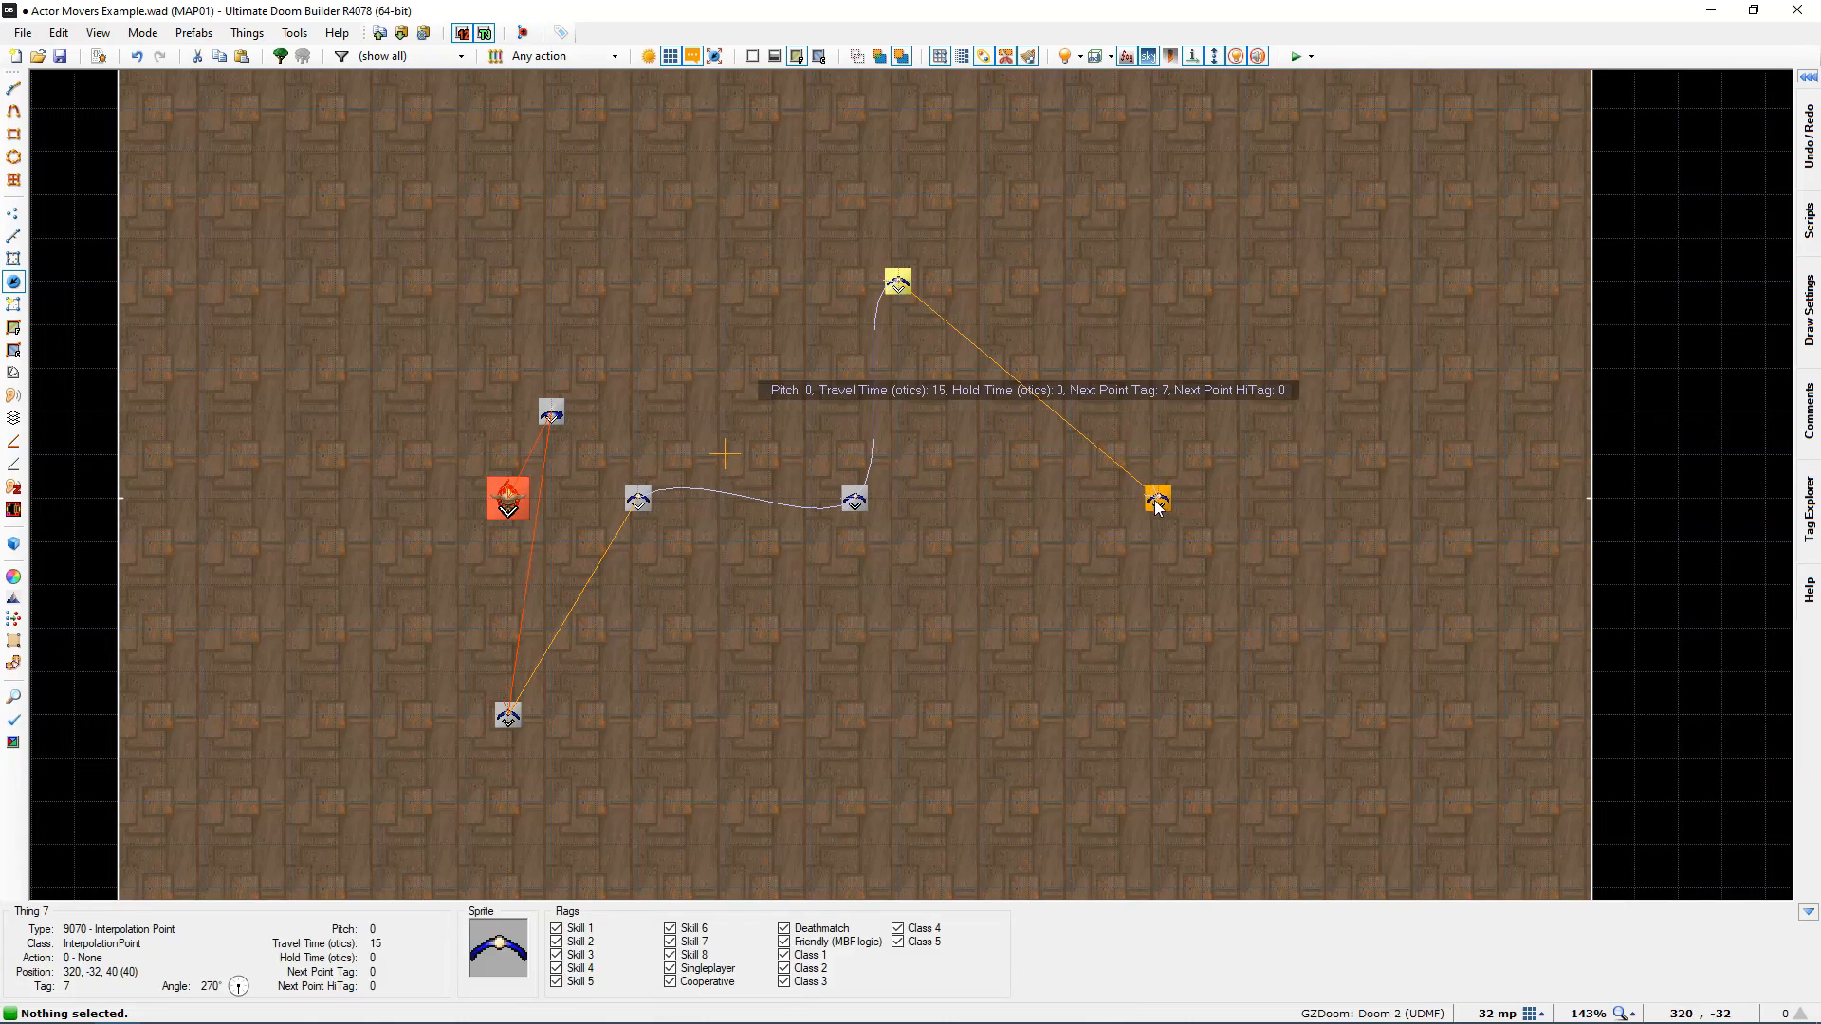
drag(1159, 504, 1159, 336)
Step: Duplicate the path's last Interpolation Point, place the copy below the original and assign it the unused tag 8
key(ctrl+c)
click(1134, 438)
key(ctrl+v)
key(Return)
drag(1137, 456, 1117, 476)
double_click(1116, 459)
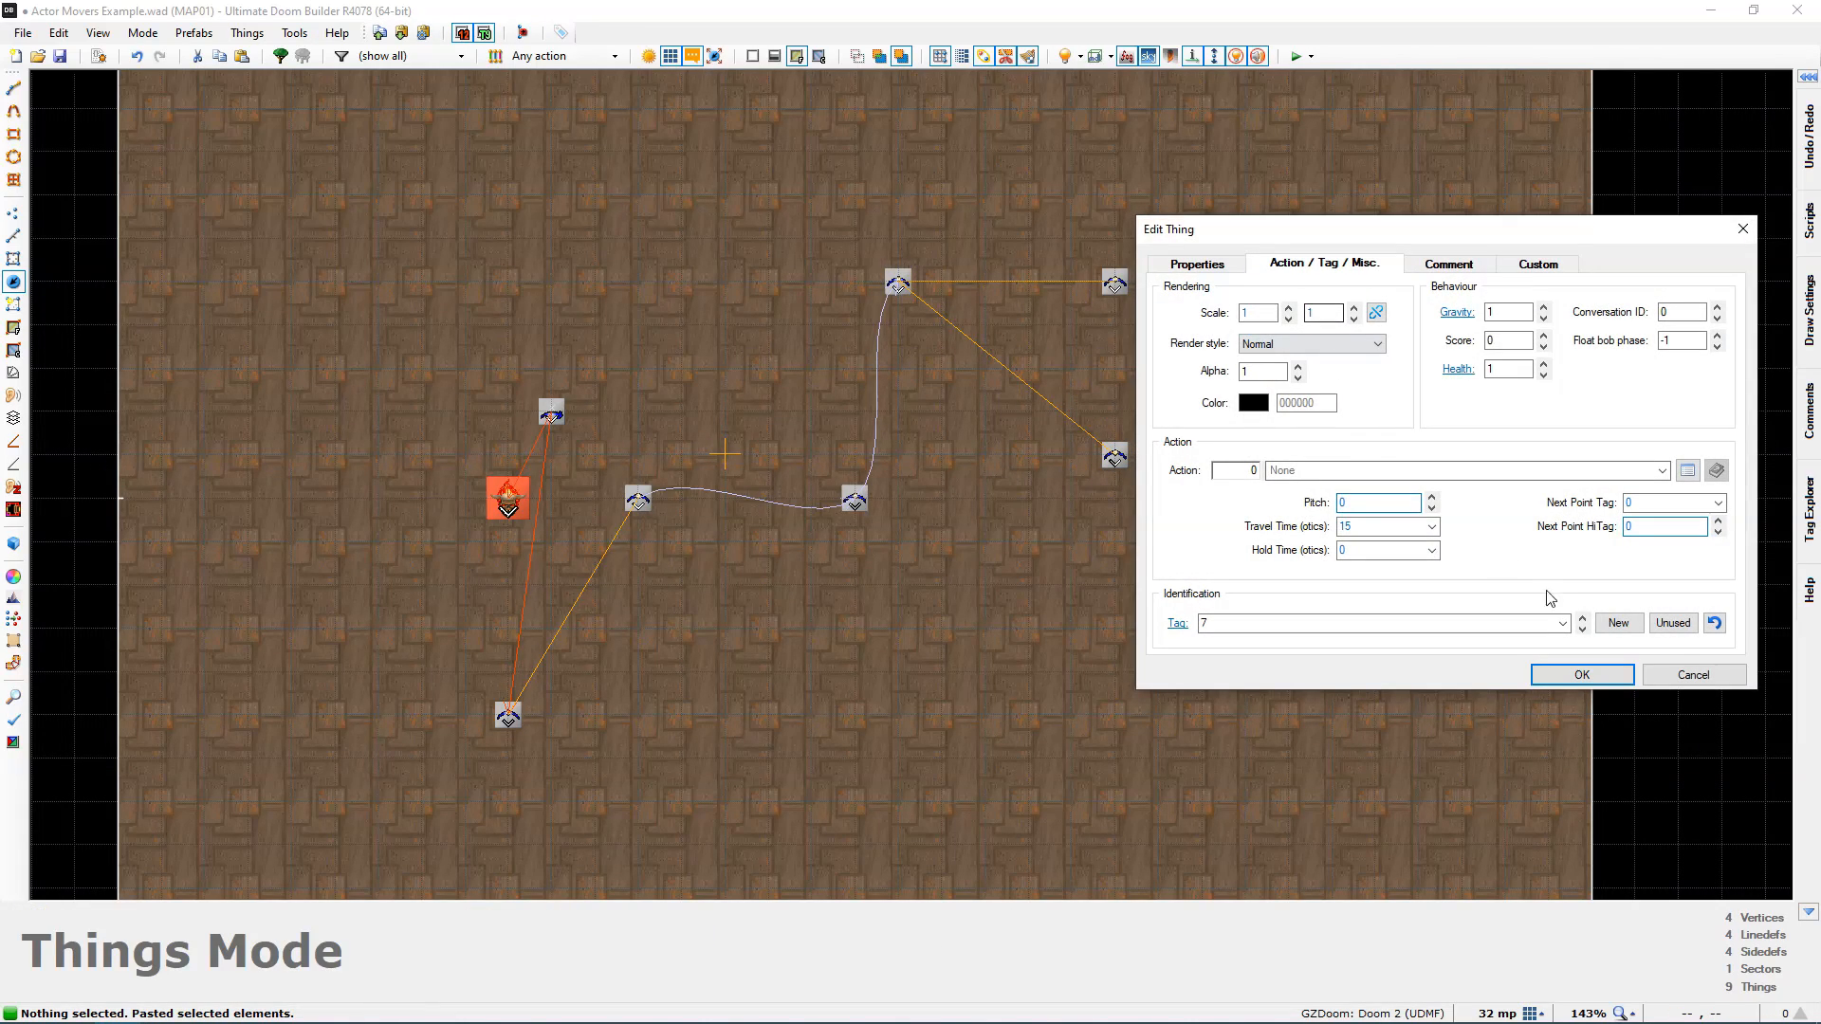
click(1672, 623)
click(1582, 675)
Step: Add another copied Interpolation Point at 416, 0 and assign it the unused tag 9
drag(1065, 394, 1162, 512)
key(ctrl+c)
click(1252, 581)
key(ctrl+v)
key(Return)
drag(1276, 578, 1300, 469)
double_click(1296, 464)
click(1672, 623)
click(1582, 674)
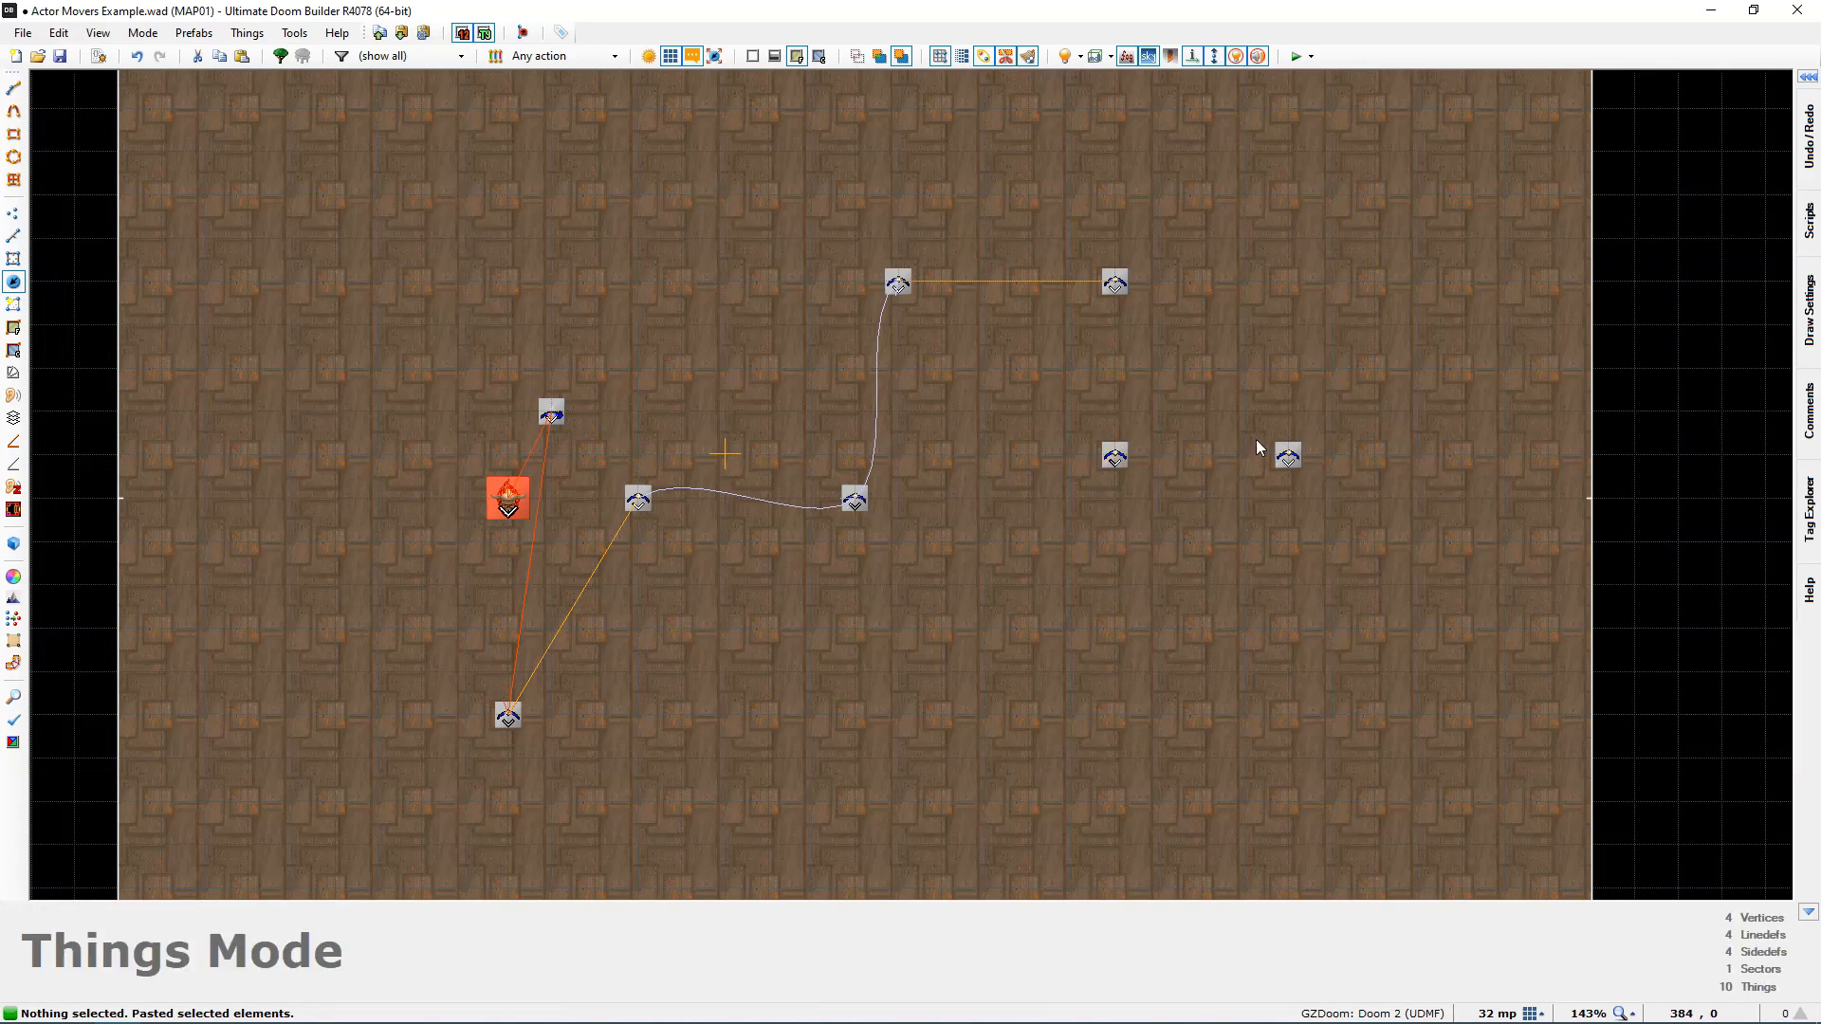
Step: Link the new points into the path by setting Next Point Tag to 8 on point 7 and to 9 on point 8
right_click(1116, 284)
click(1658, 504)
text(8)
click(1581, 676)
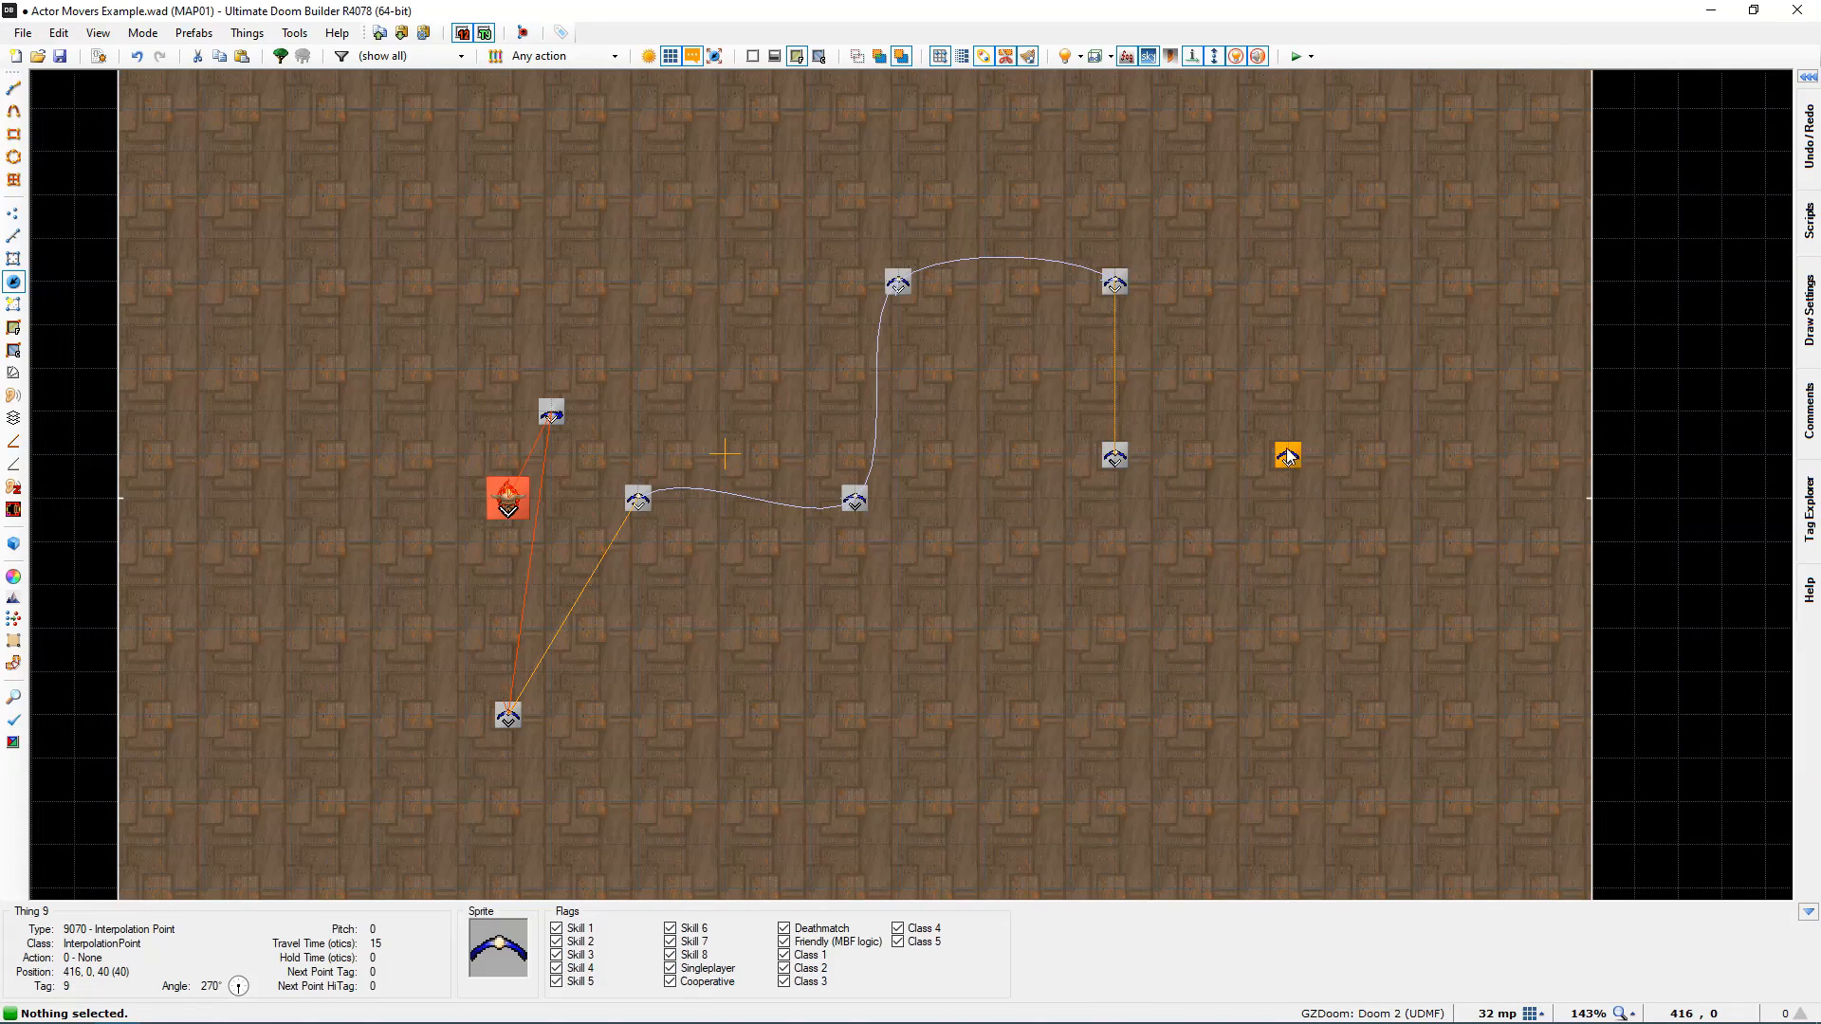
double_click(1114, 458)
click(1645, 503)
text(9)
click(1591, 677)
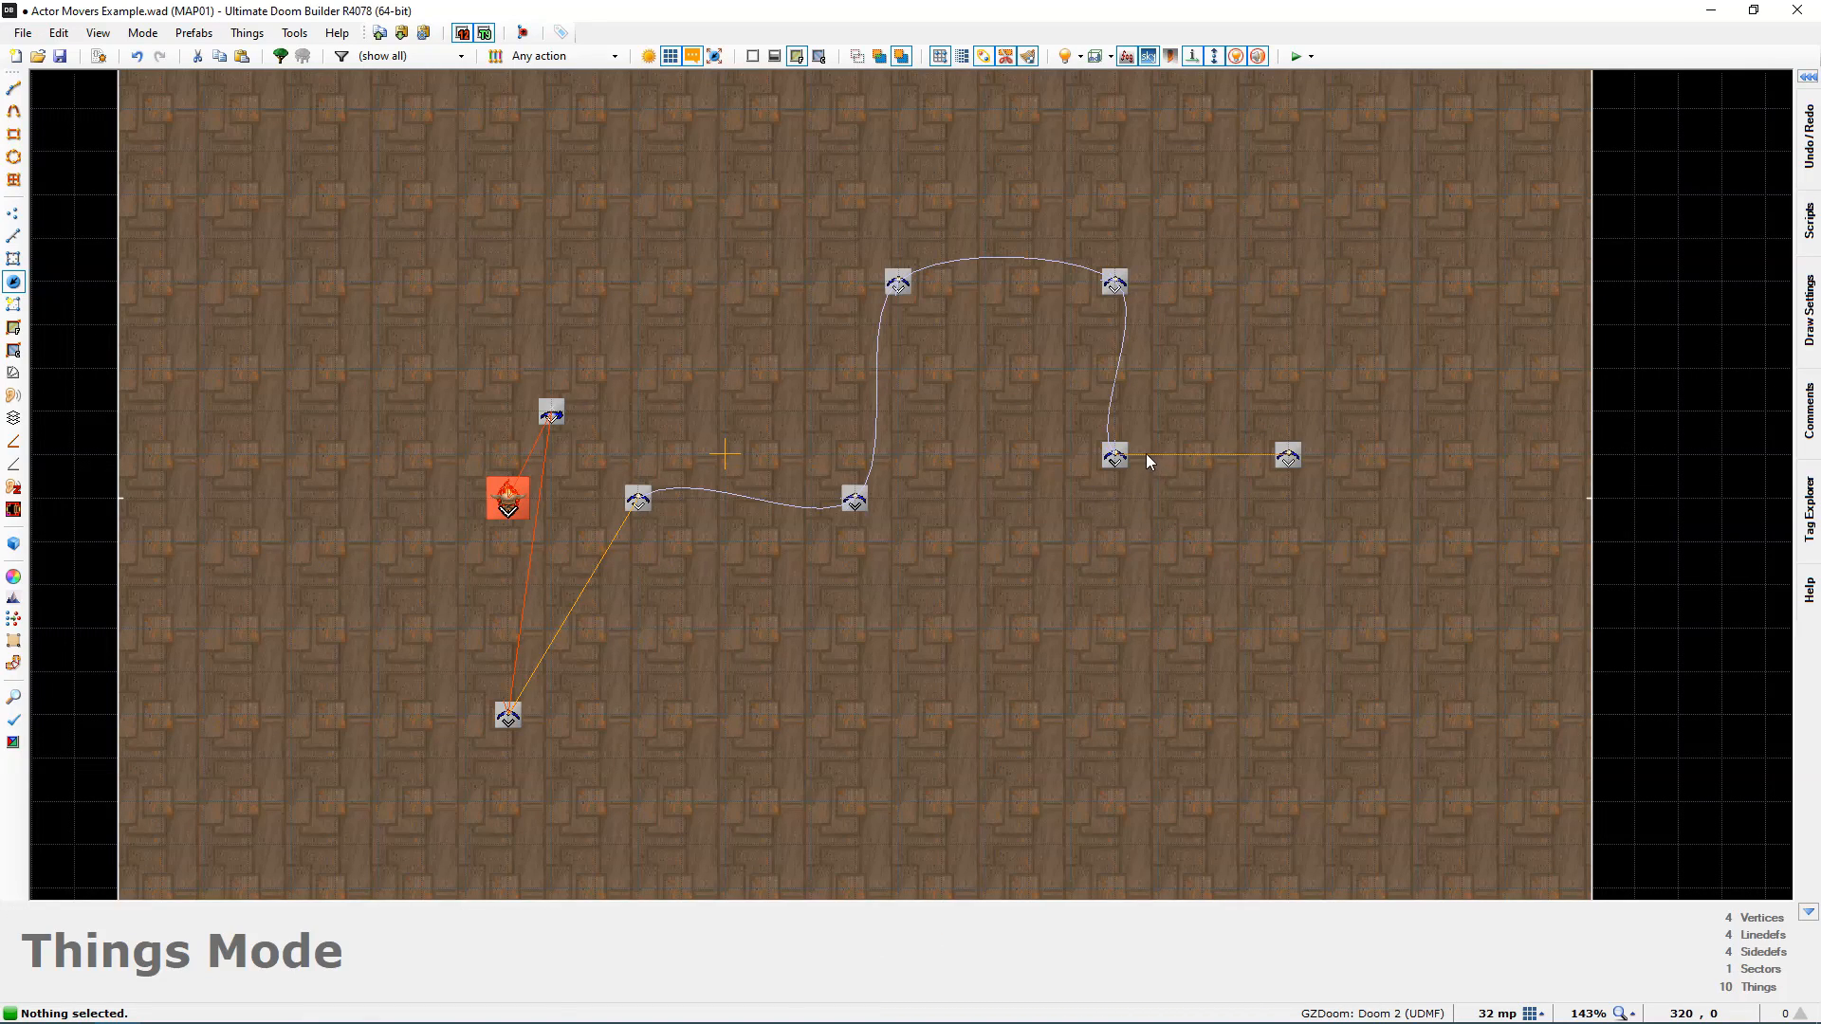
Step: In 3D, raise the Interpolation Point tagged 7, and raise the one tagged 8 to a height of 96
middle_drag(1220, 438, 1216, 390)
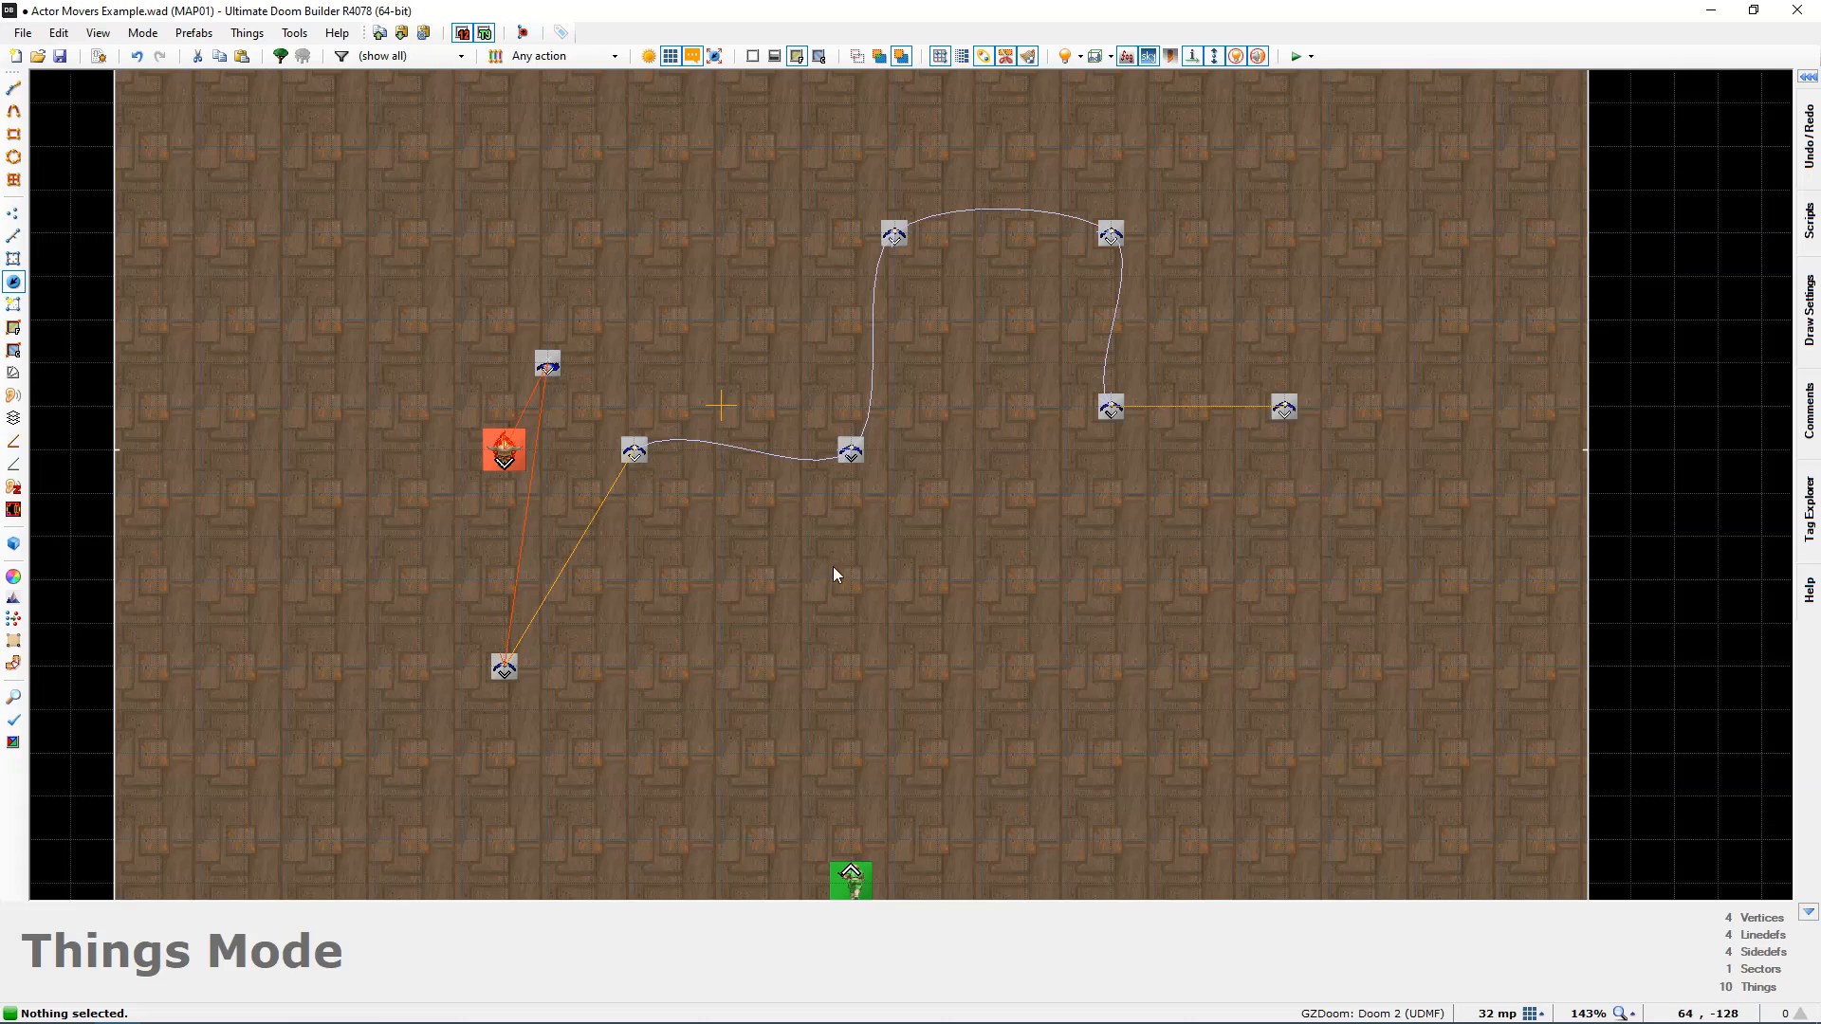
middle_drag(833, 571, 827, 645)
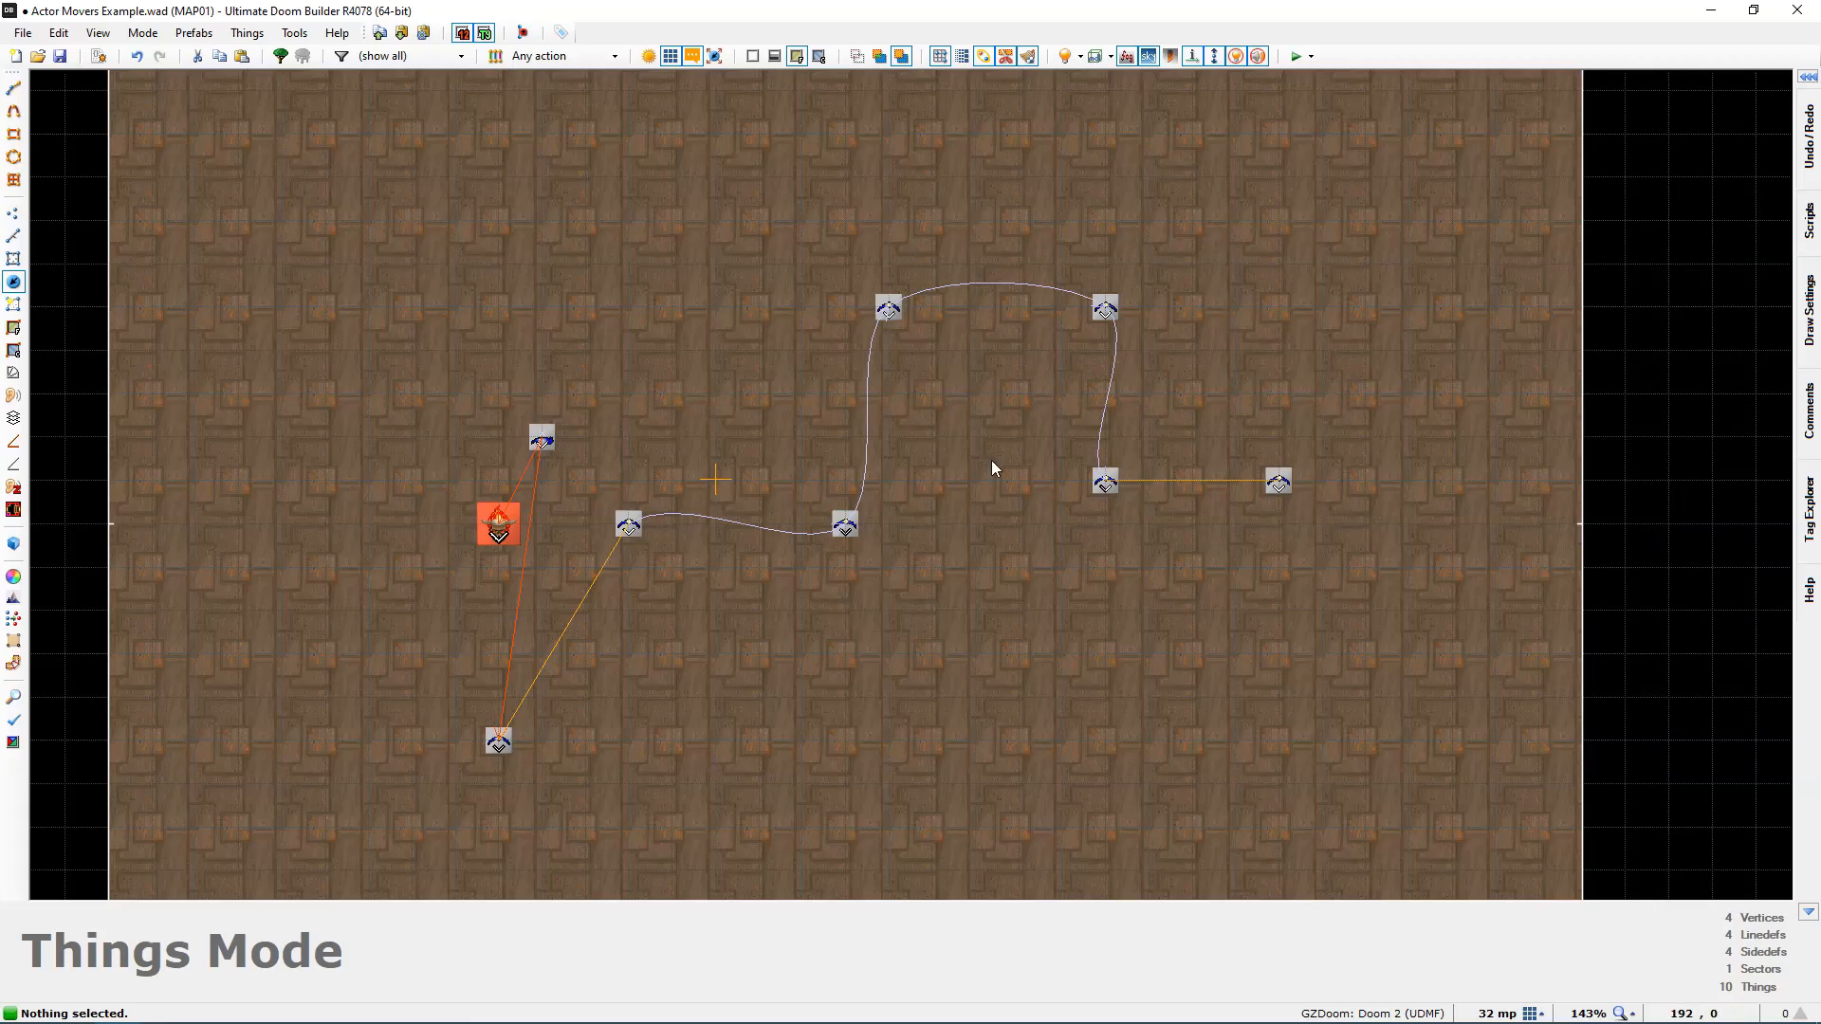
key(q)
key(d)
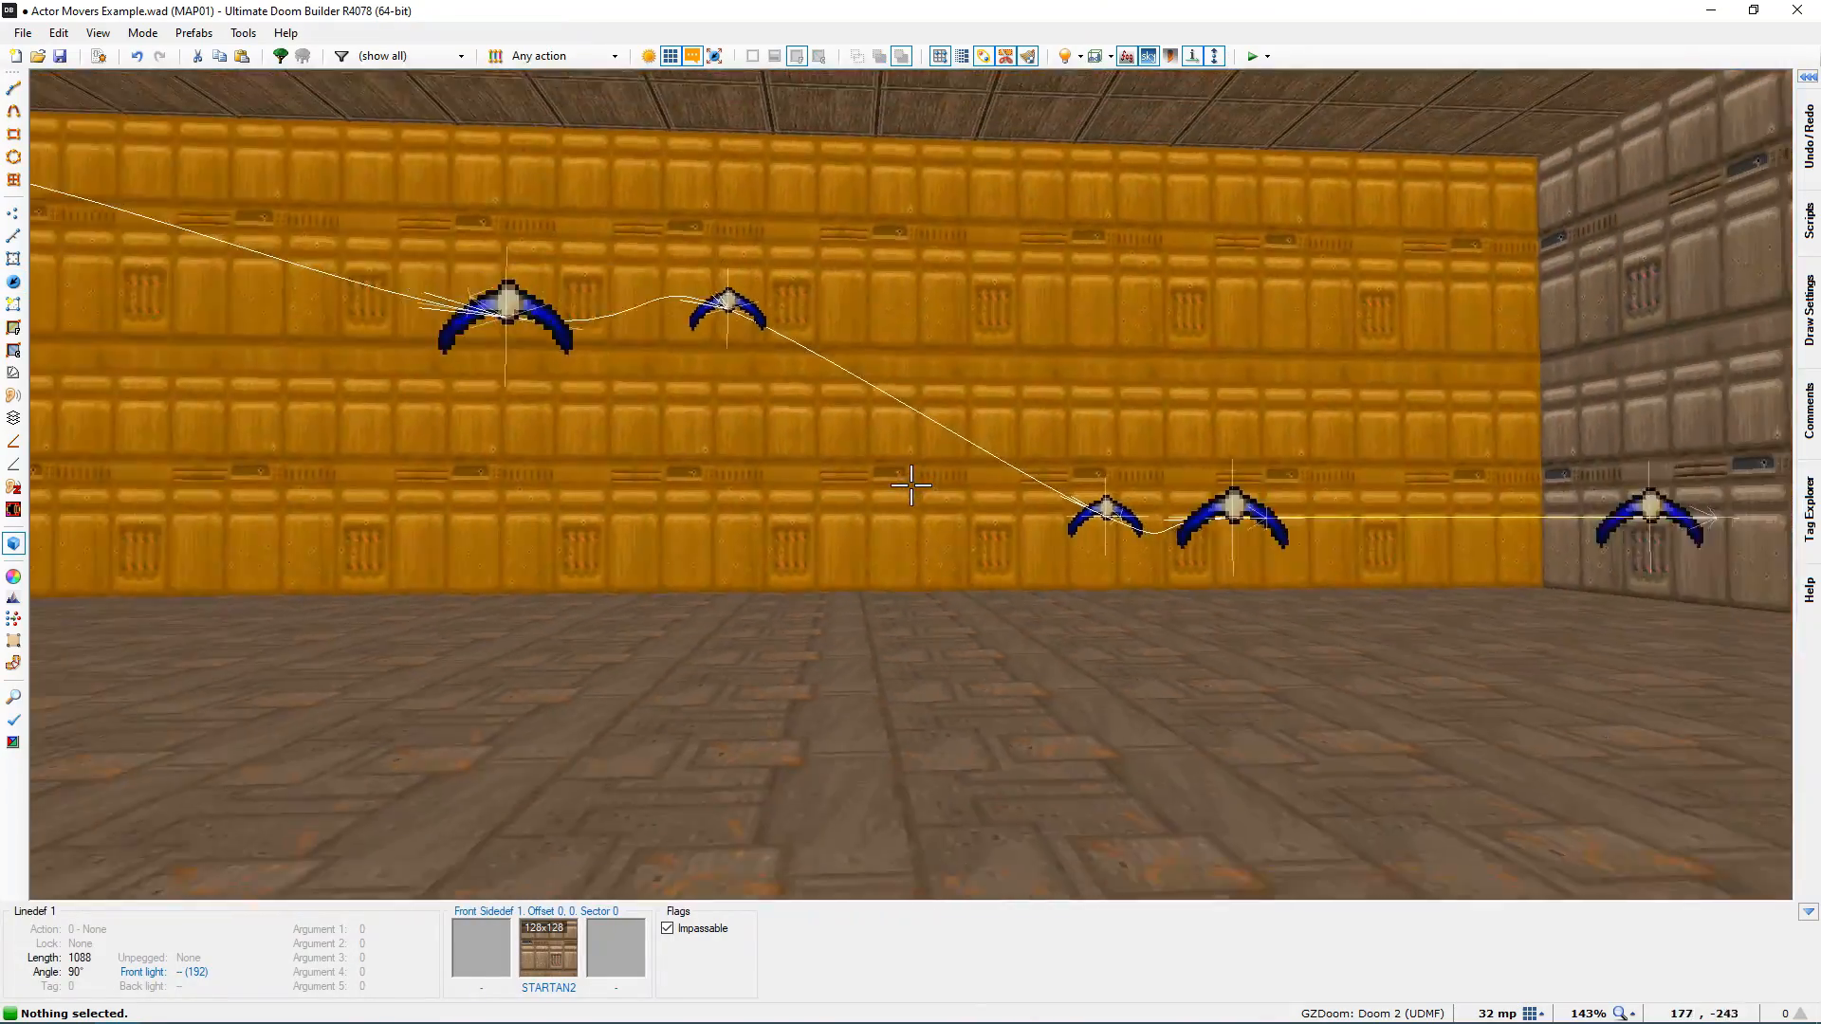
key(e)
key(s)
key(f)
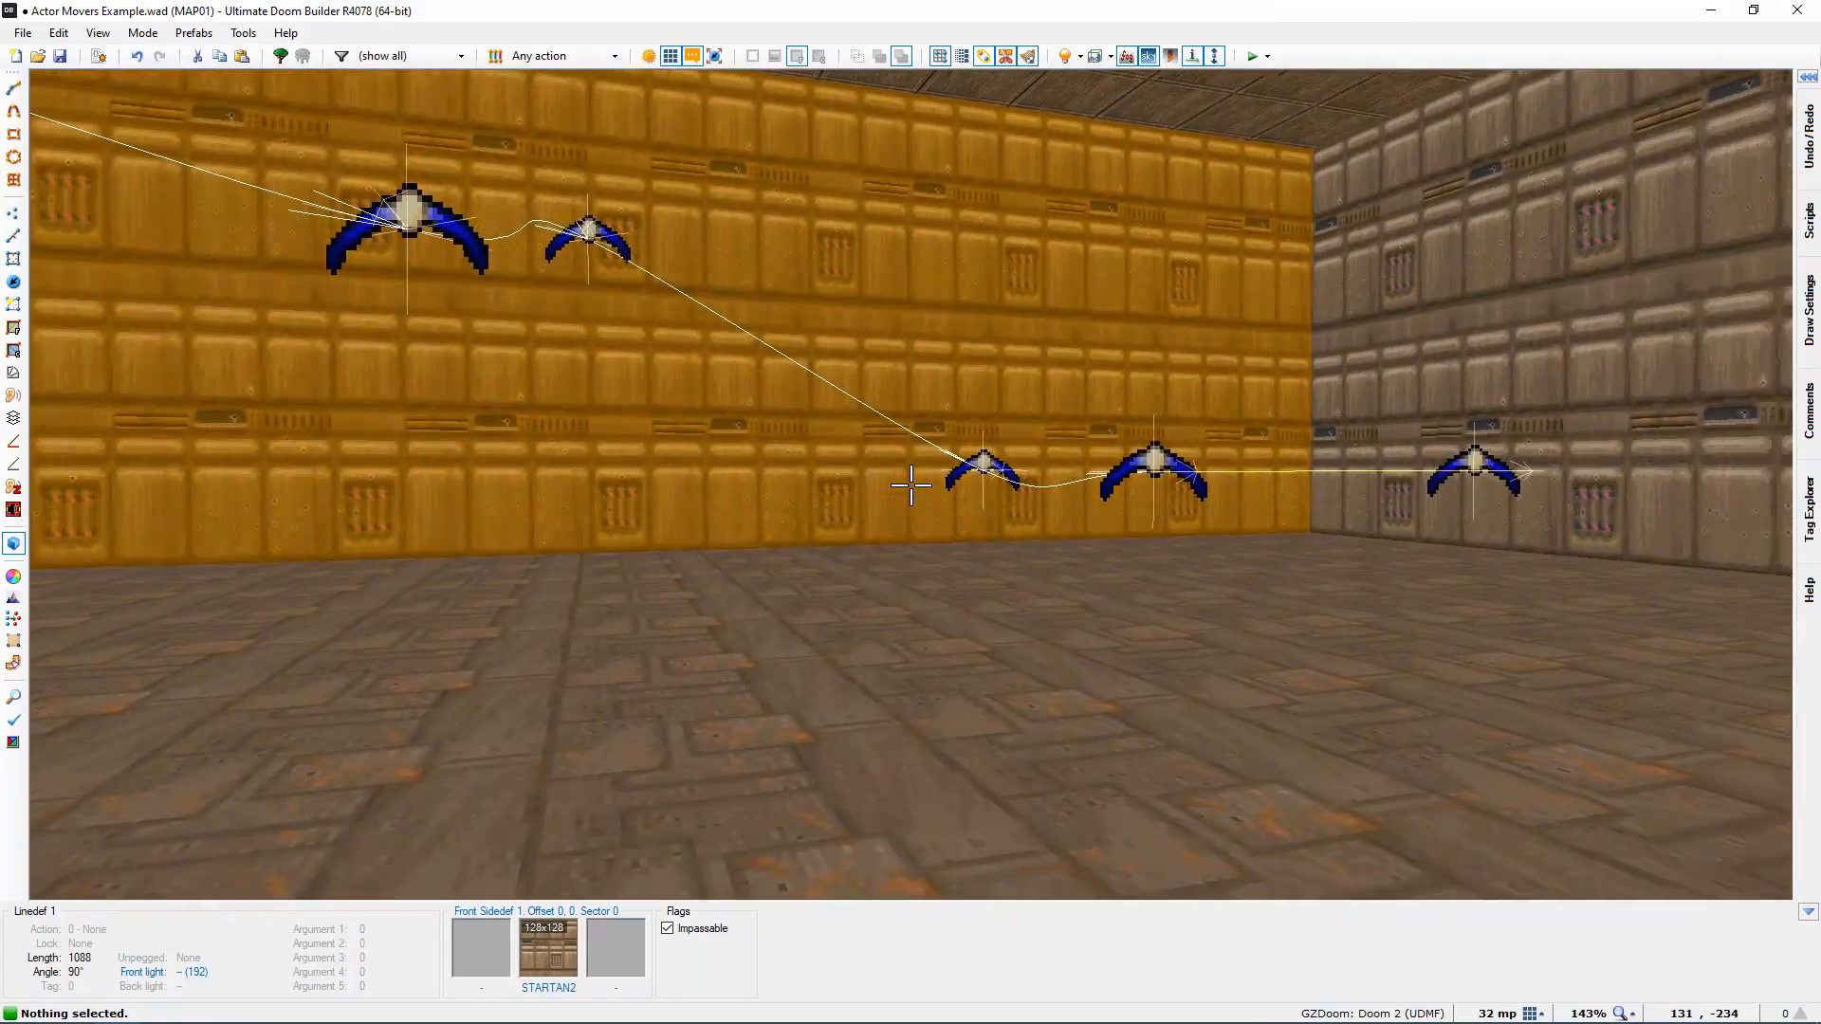
click(911, 485)
key(f)
scroll(911, 484, up, 8)
scroll(911, 485, down, 2)
key(c)
click(911, 485)
key(s)
key(d)
scroll(910, 485, up, 8)
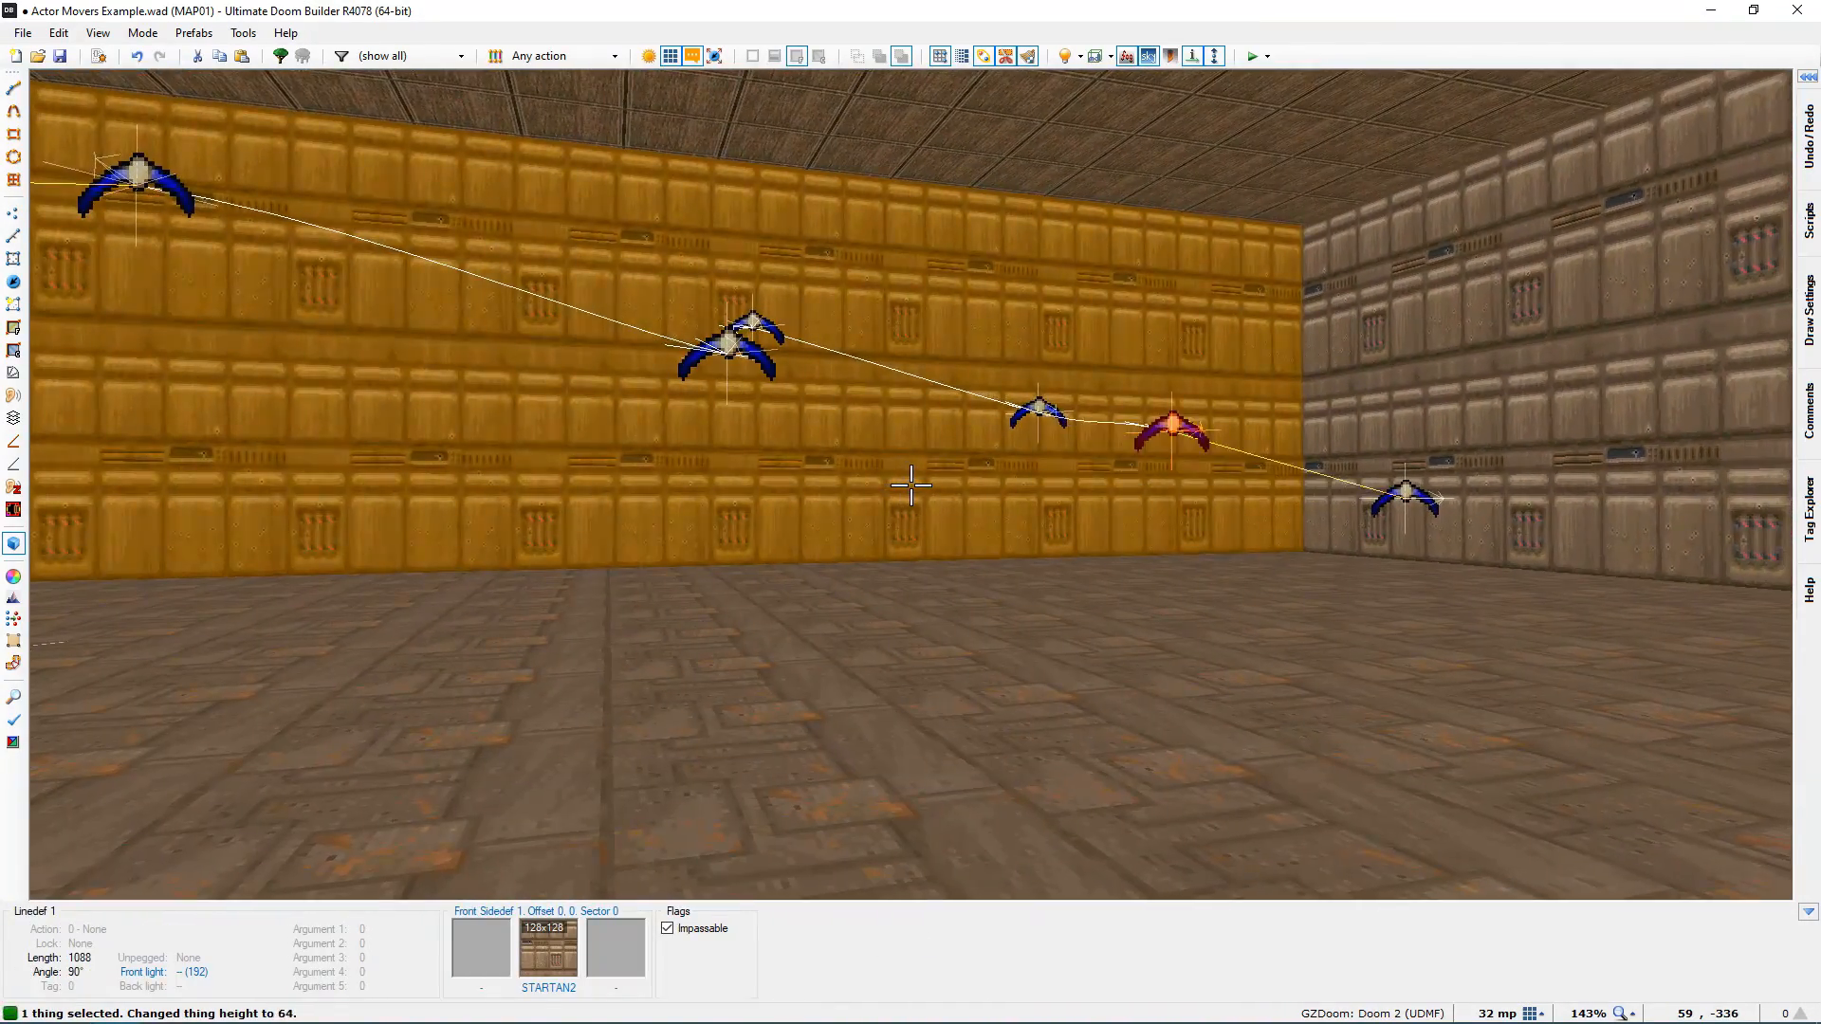
key(c)
Step: Examine the curved path and its point heights in 3D from several sides, and return to the 2D map
key(d)
key(f)
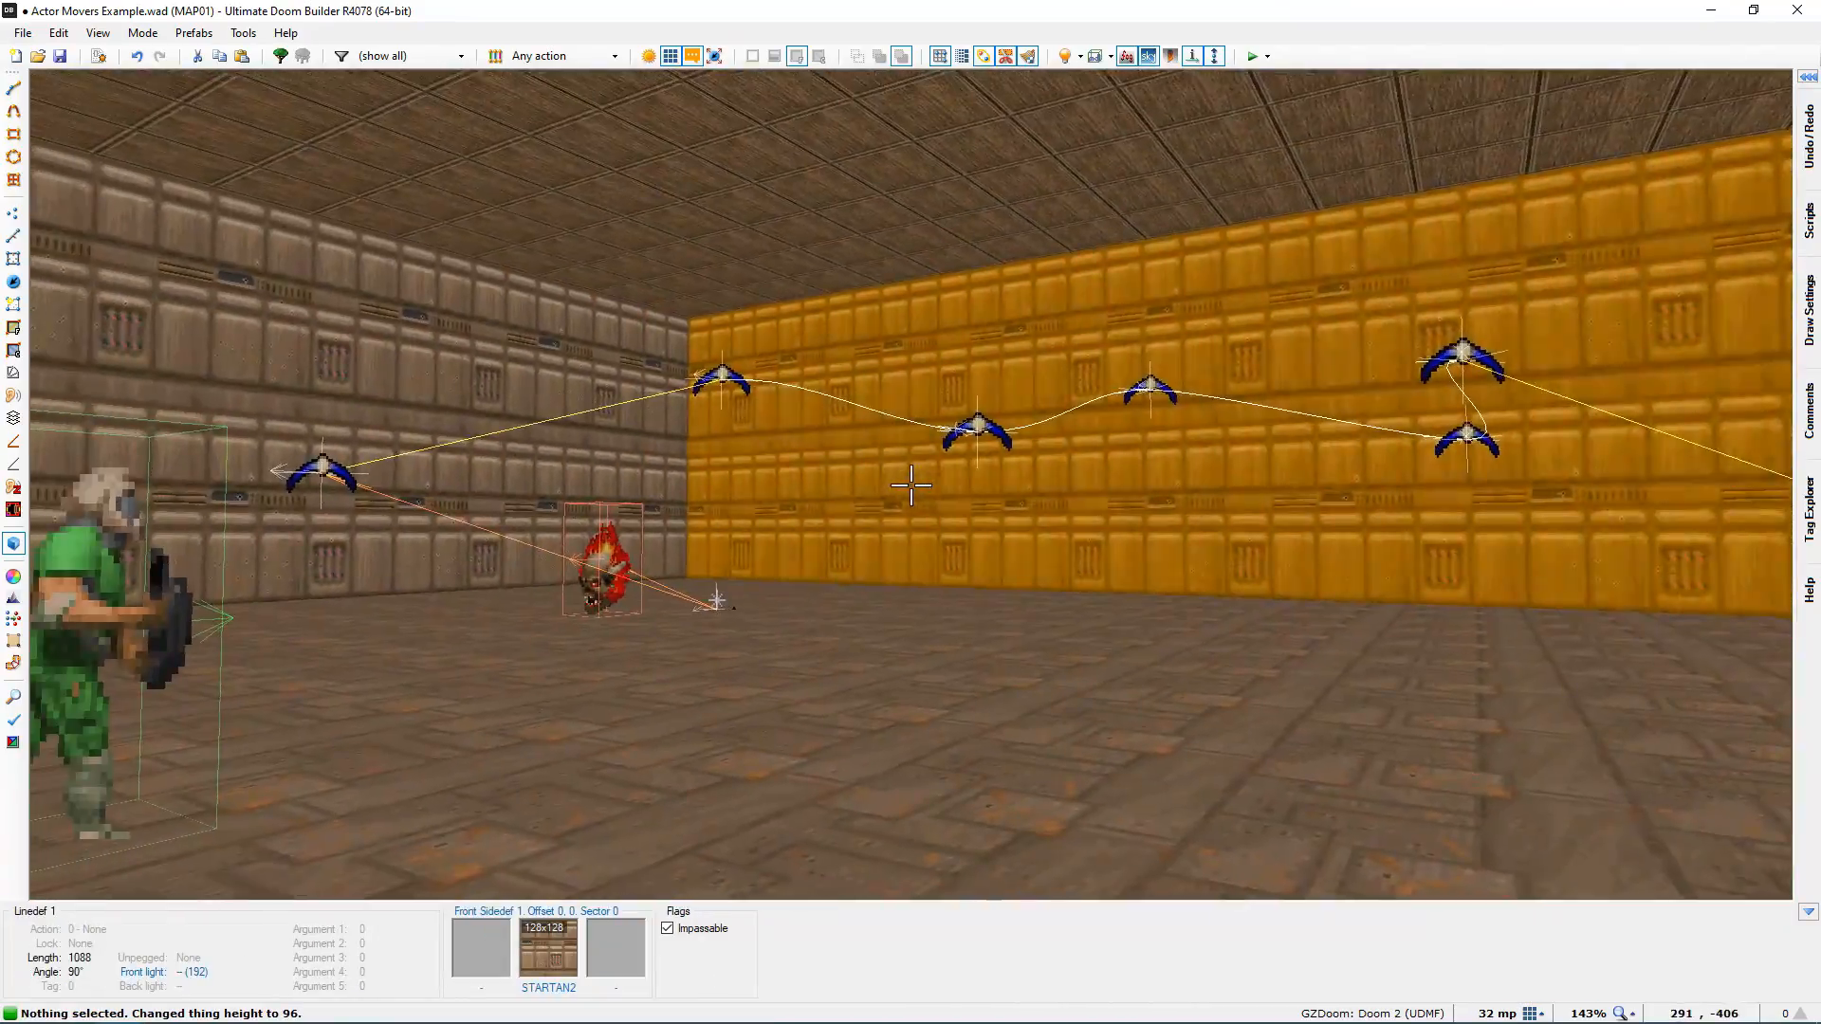
key(s)
key(e)
key(s)
key(f)
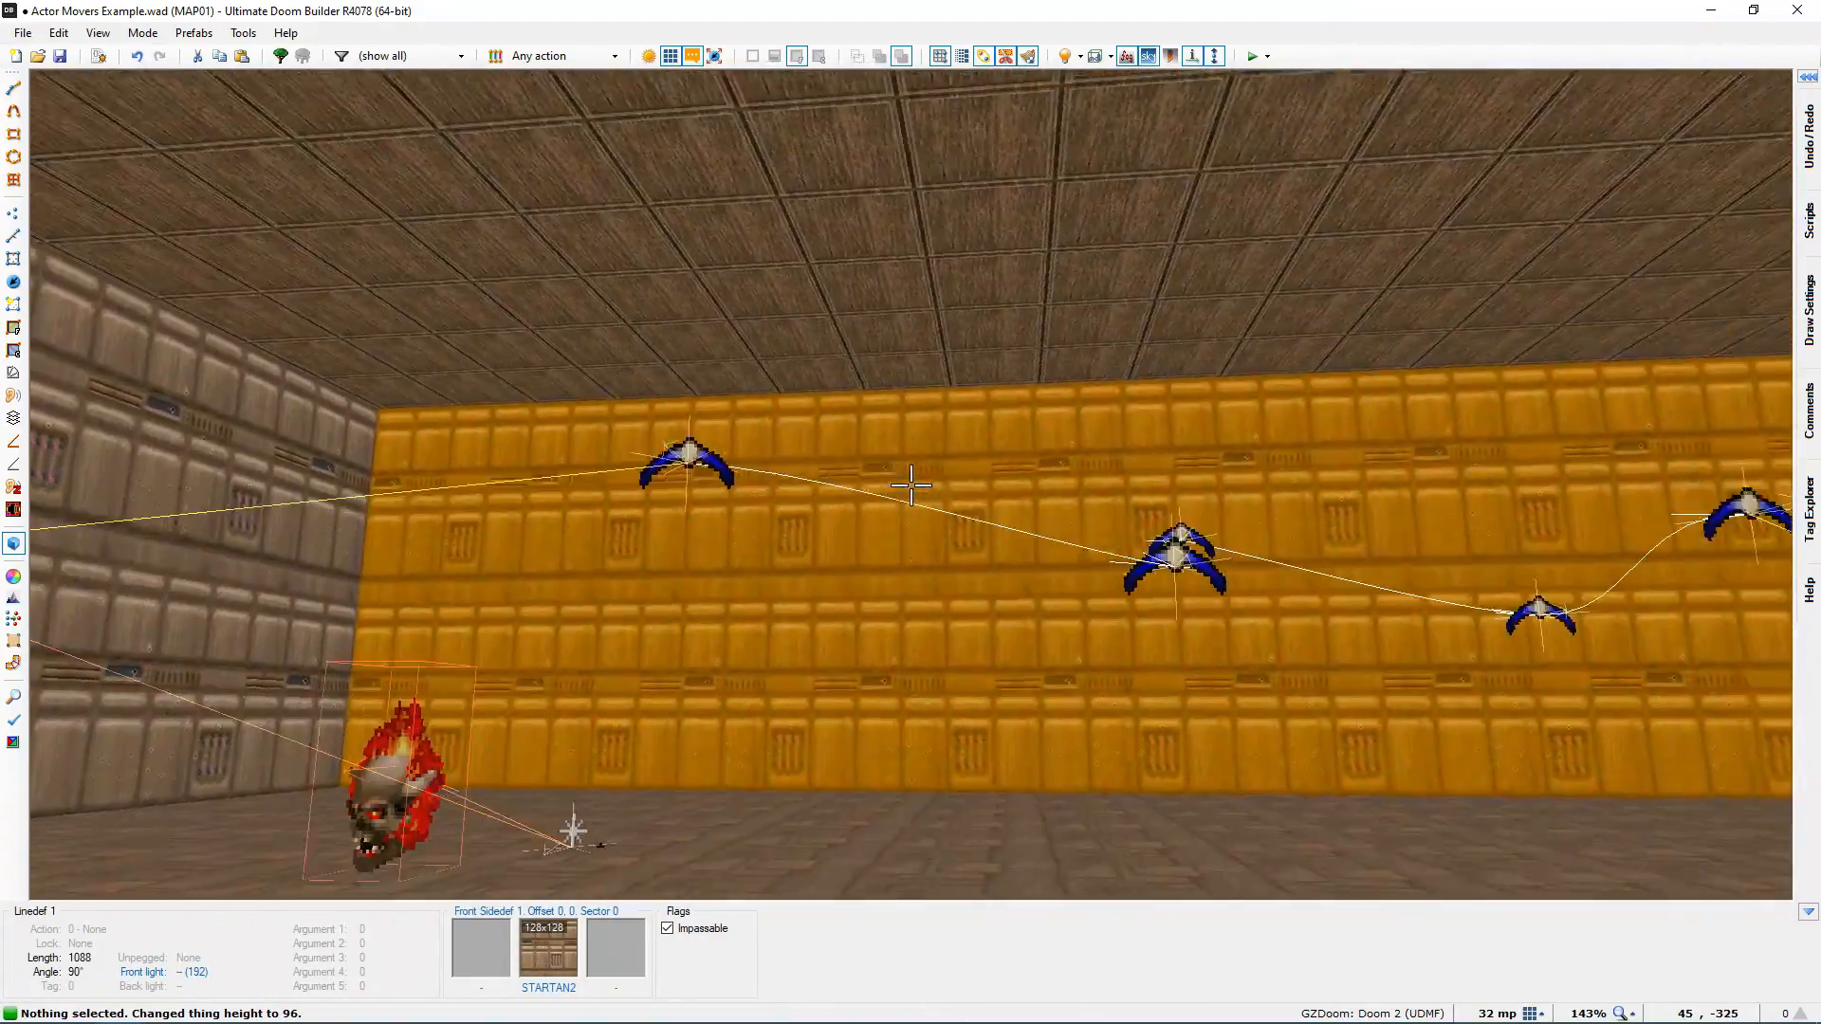
key(d)
key(e)
key(f)
key(d)
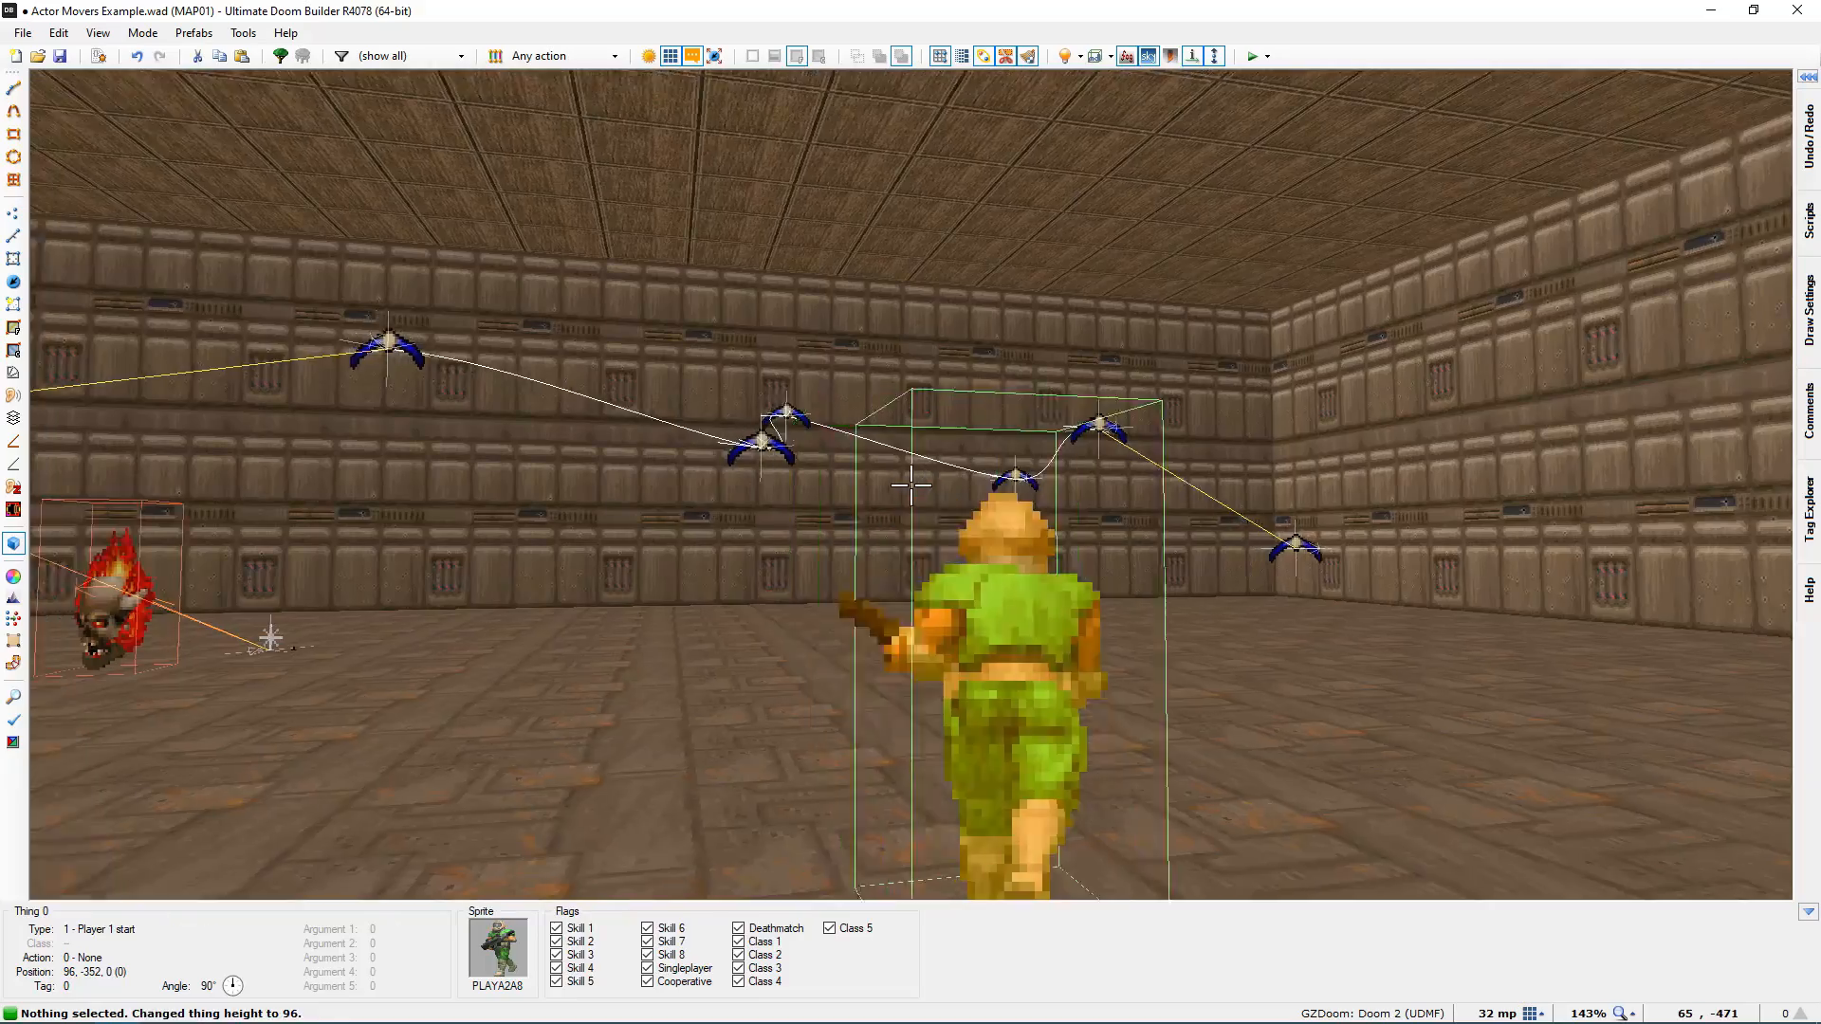
key(s)
key(e)
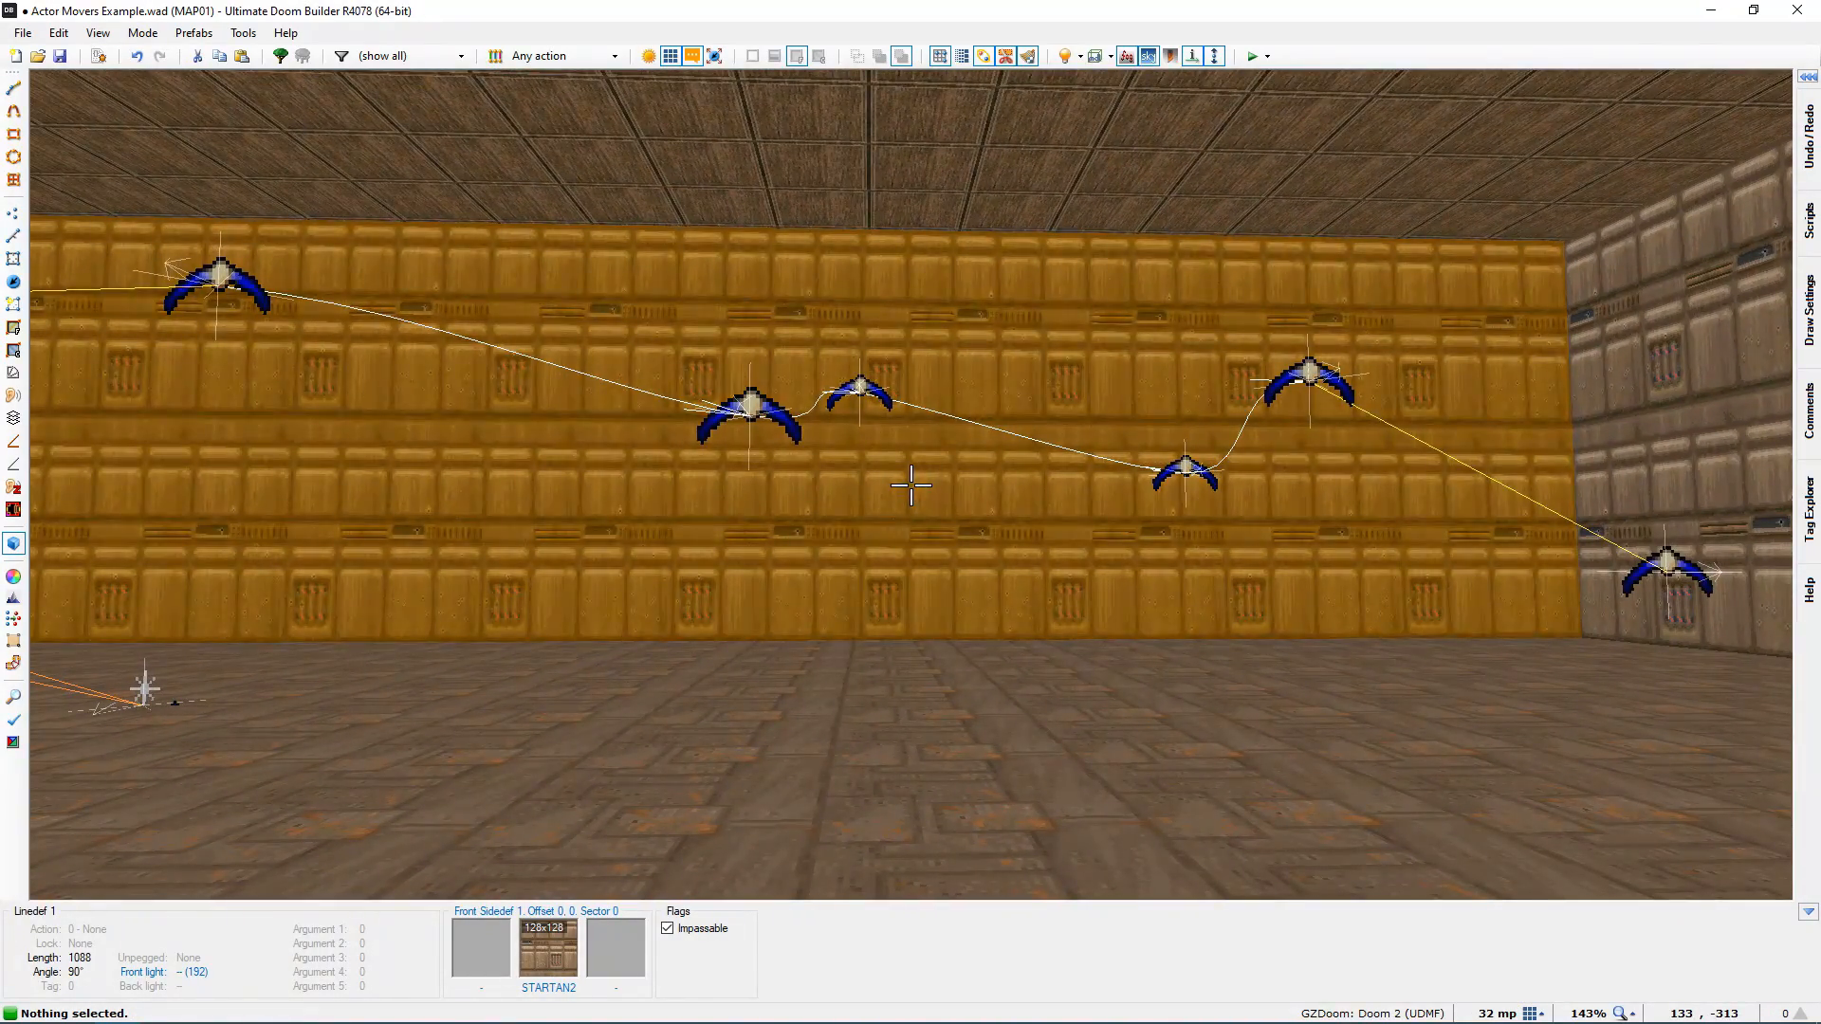
key(d)
key(w)
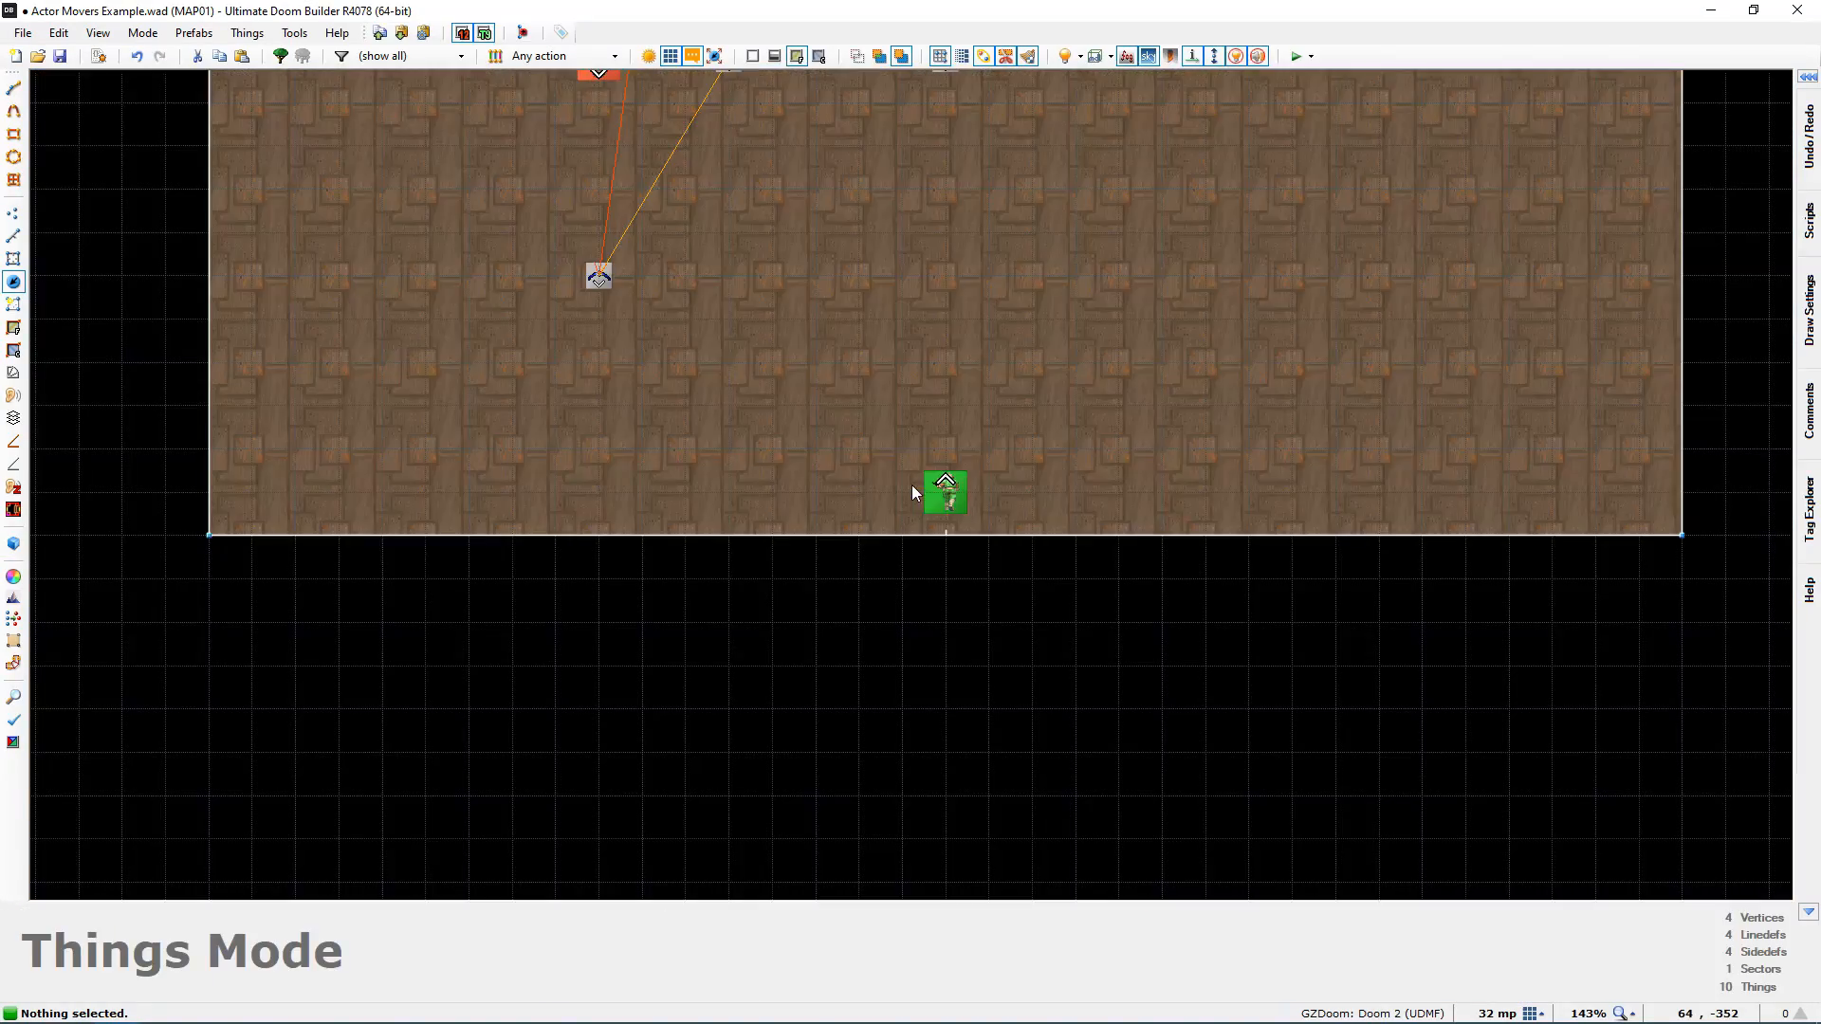
Step: Select the six Interpolation Points after the first, review their shared travel and hold times, and clear the selection
middle_drag(928, 501, 910, 605)
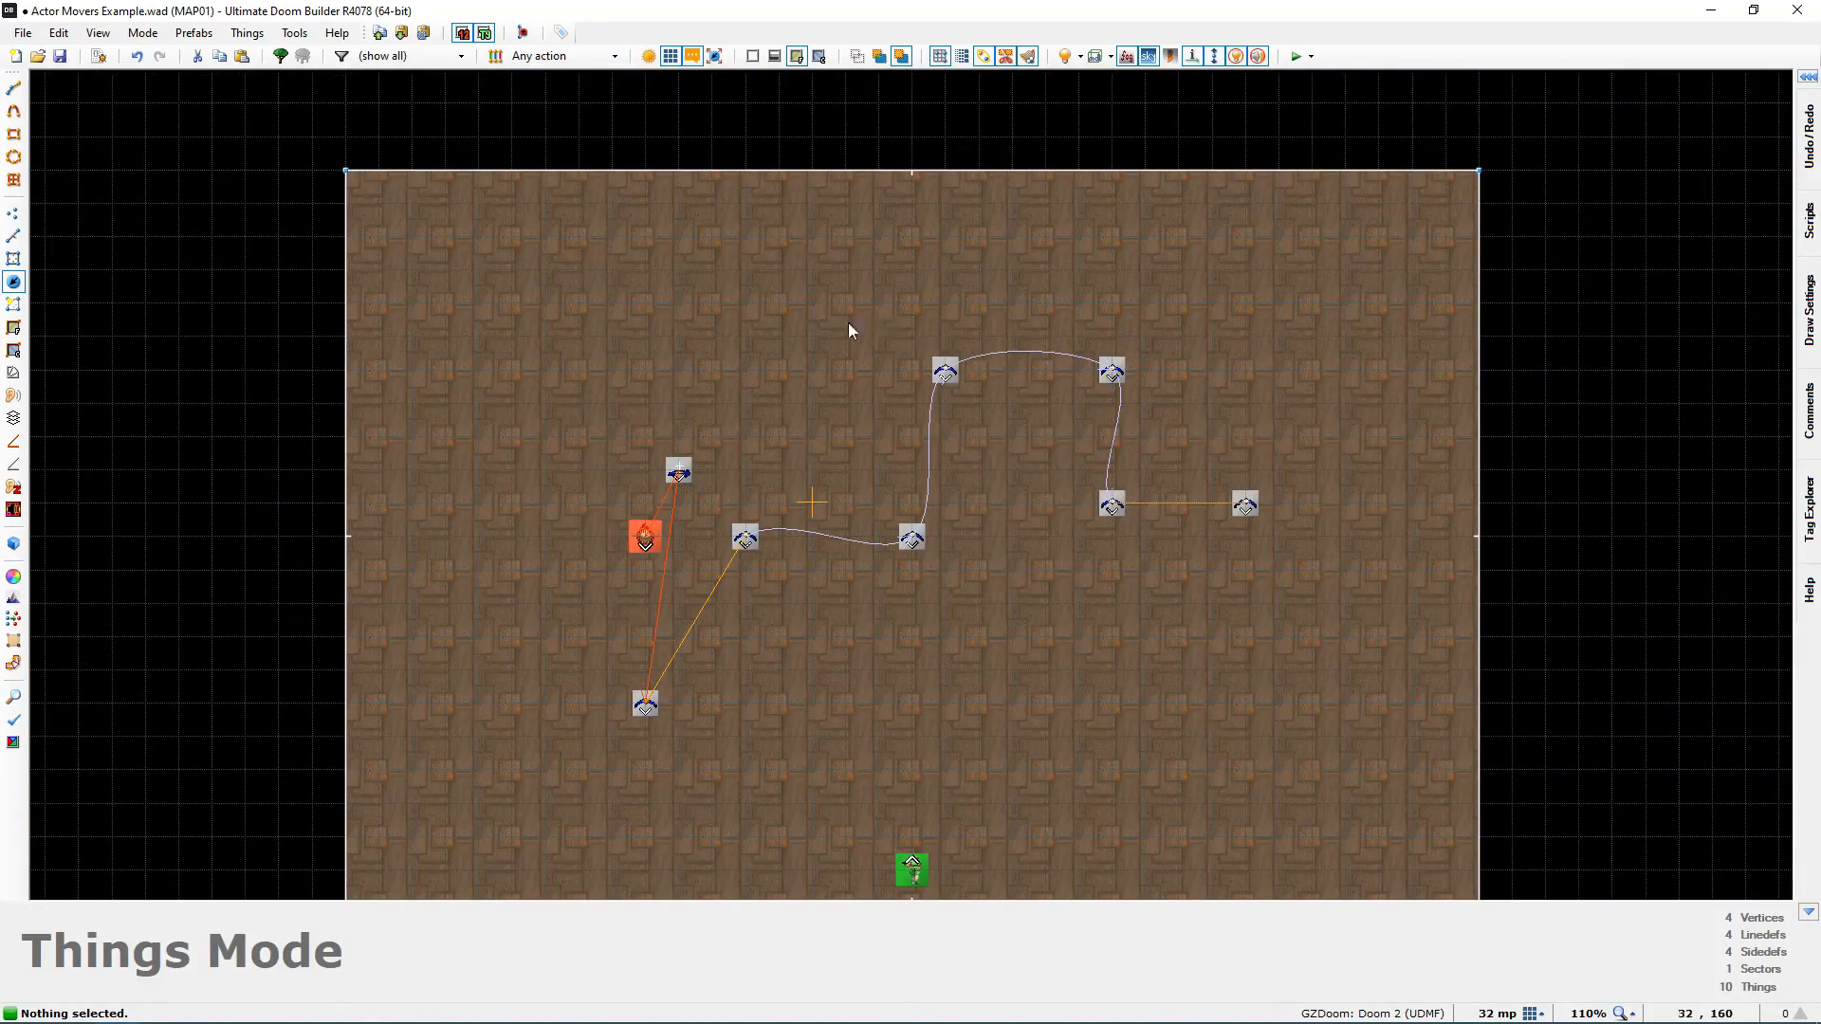
drag(723, 345, 1303, 579)
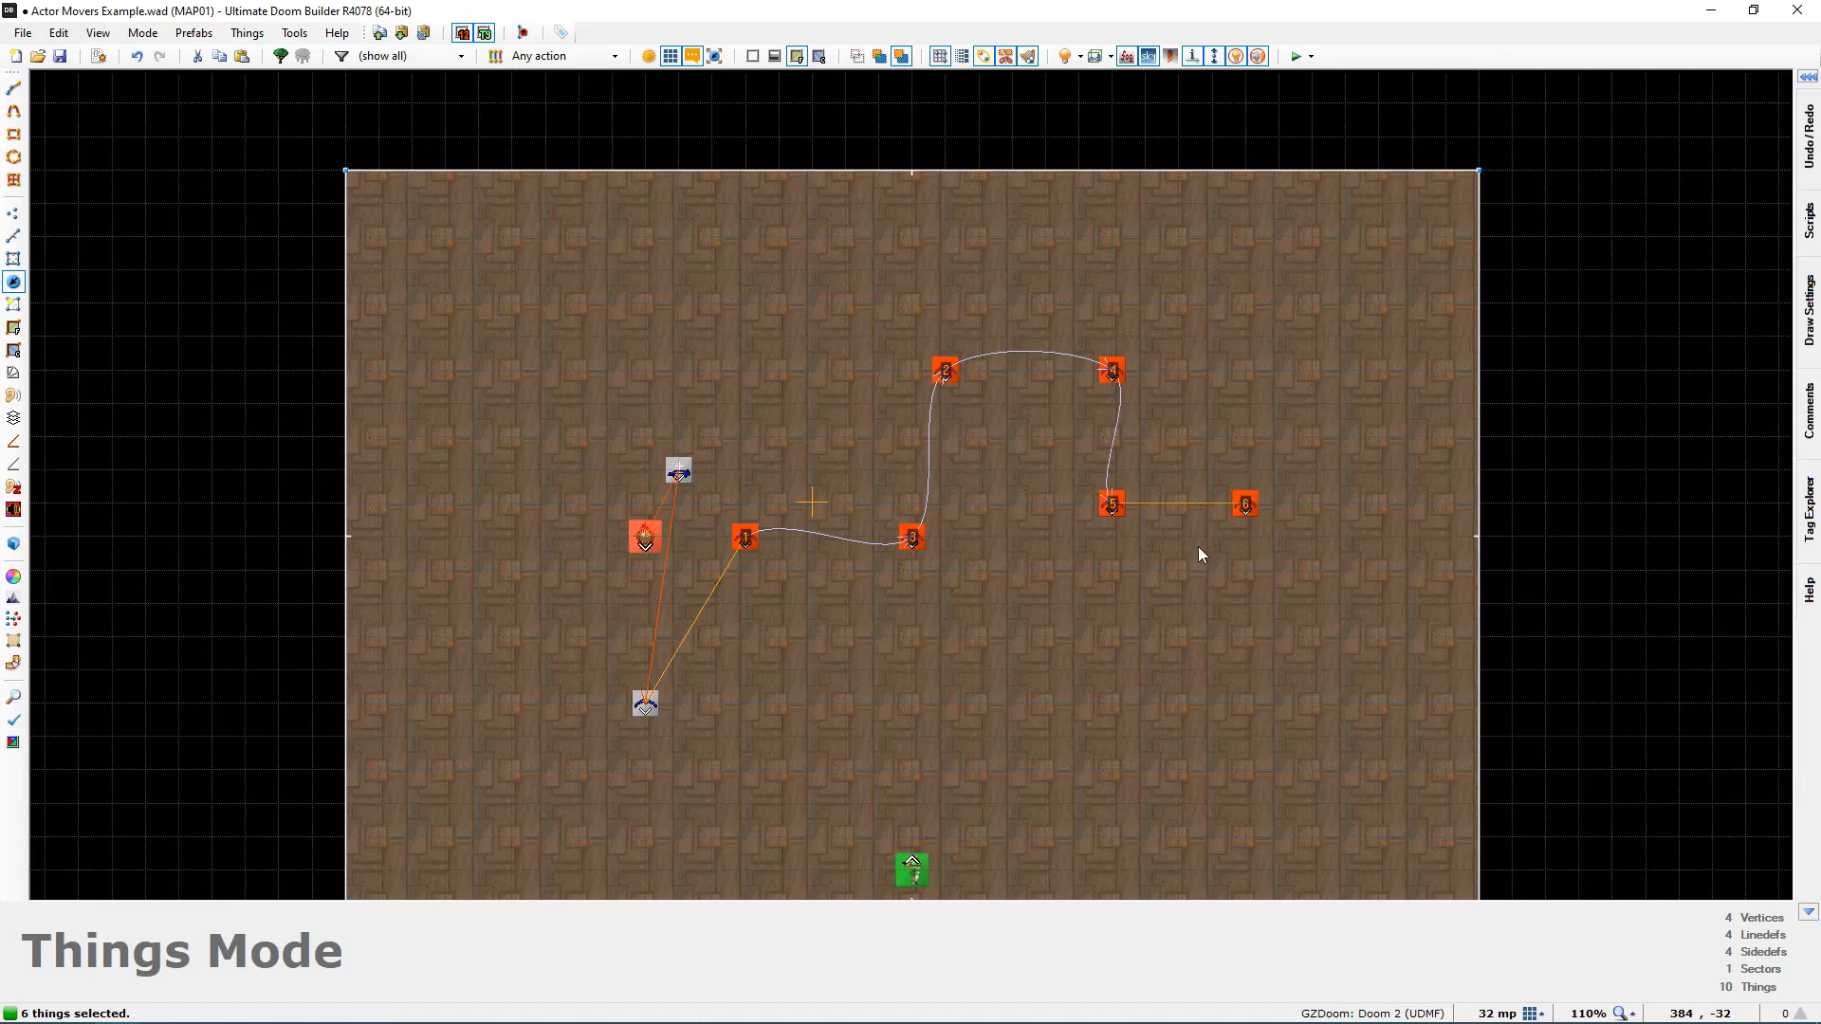
right_click(1115, 510)
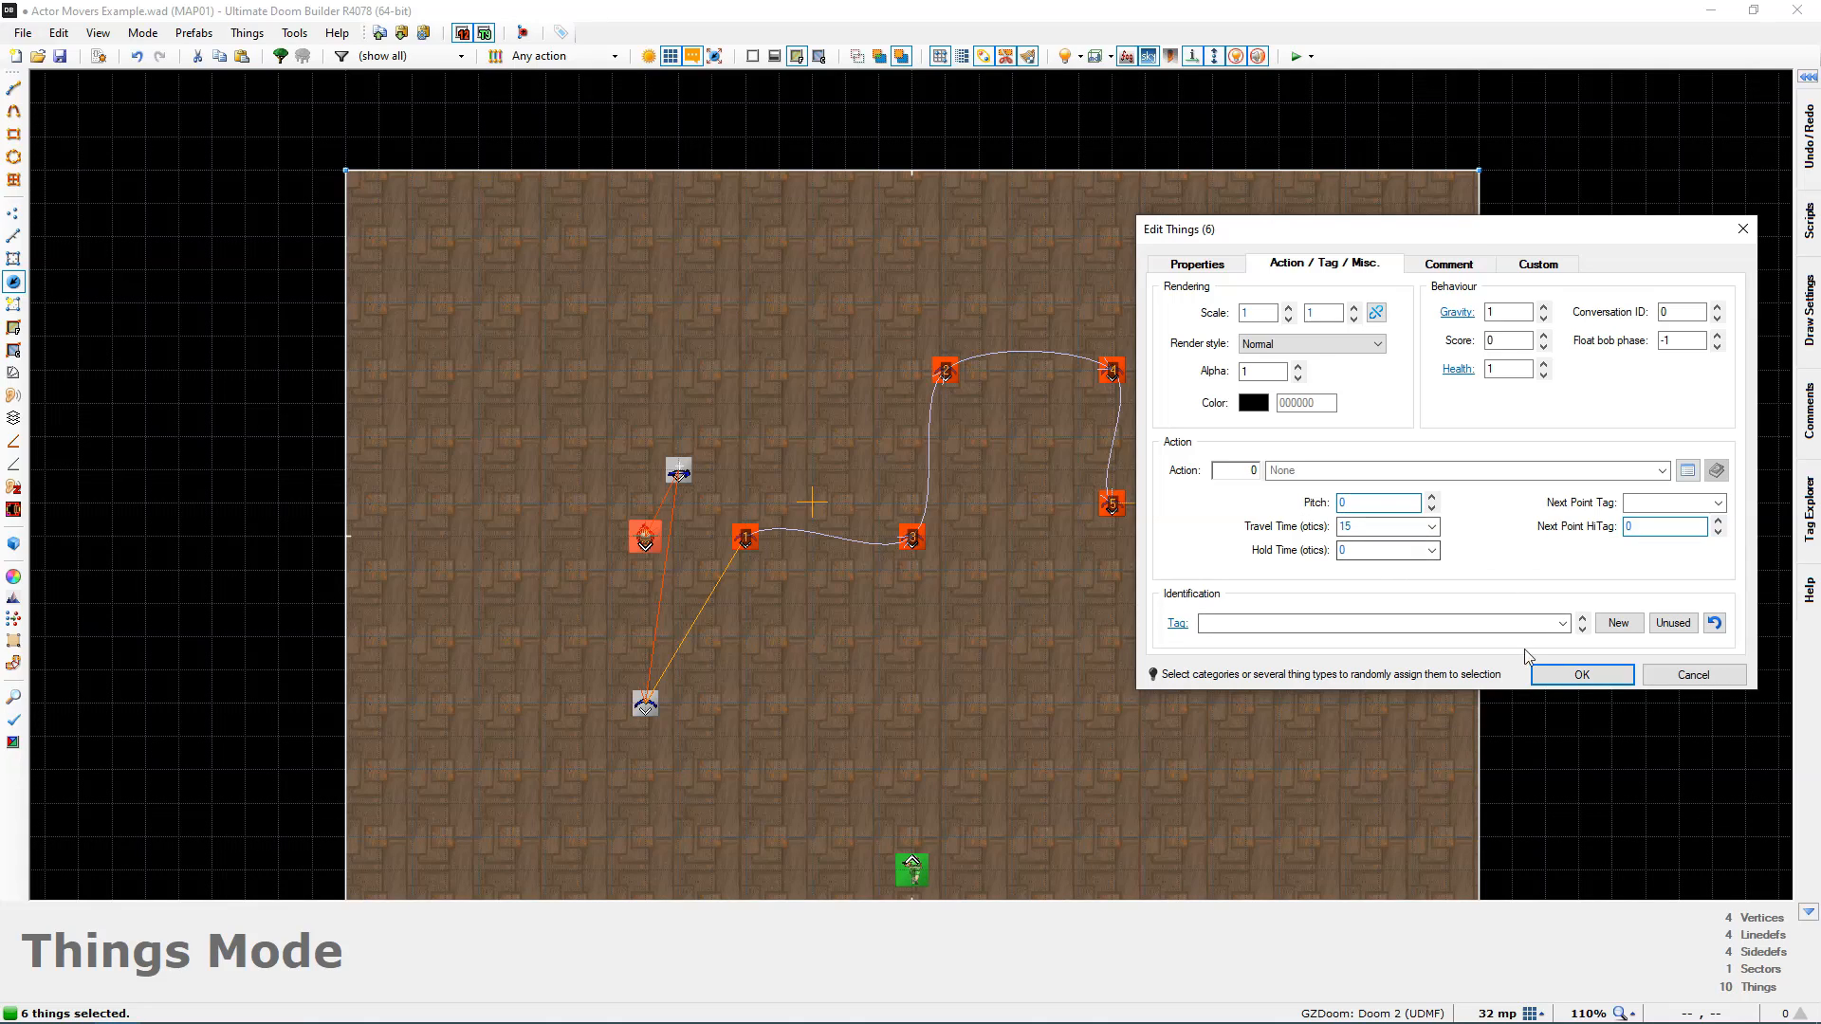
click(1582, 676)
click(1141, 605)
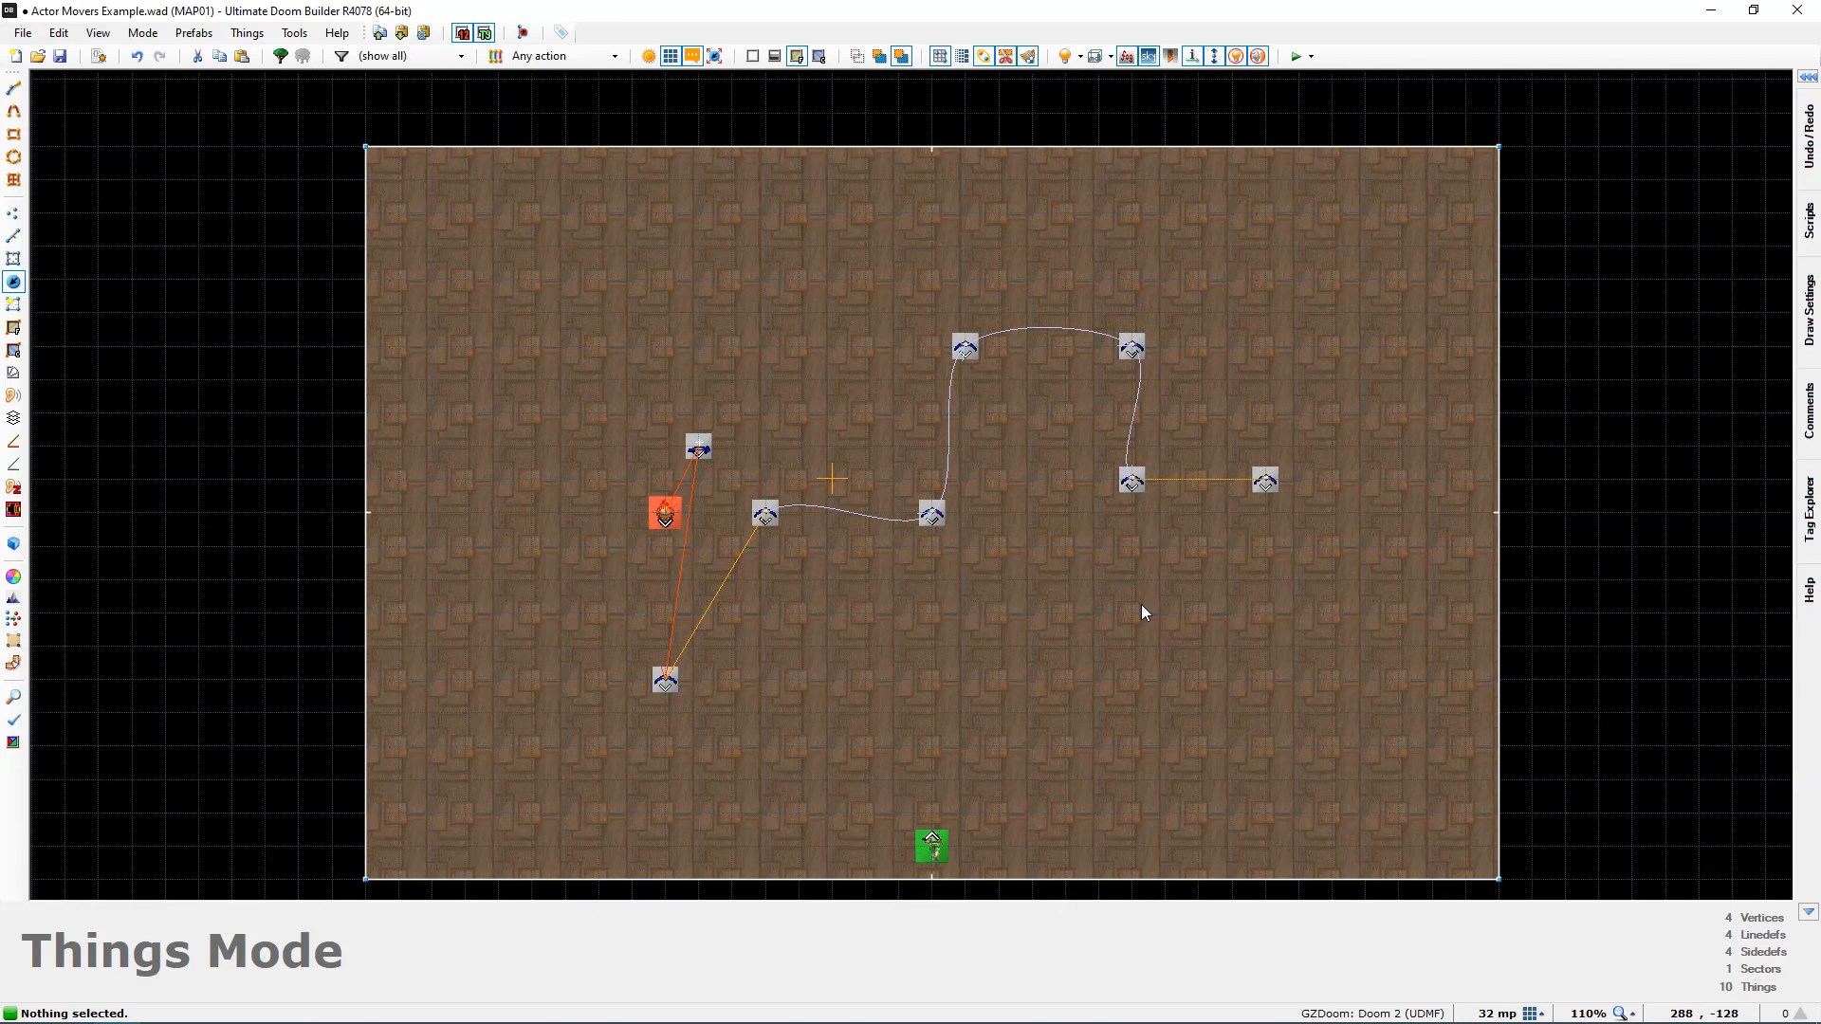
Step: Save the map, test-play it to watch the Lost Soul follow the curved path, and quit the game
key(ctrl+s)
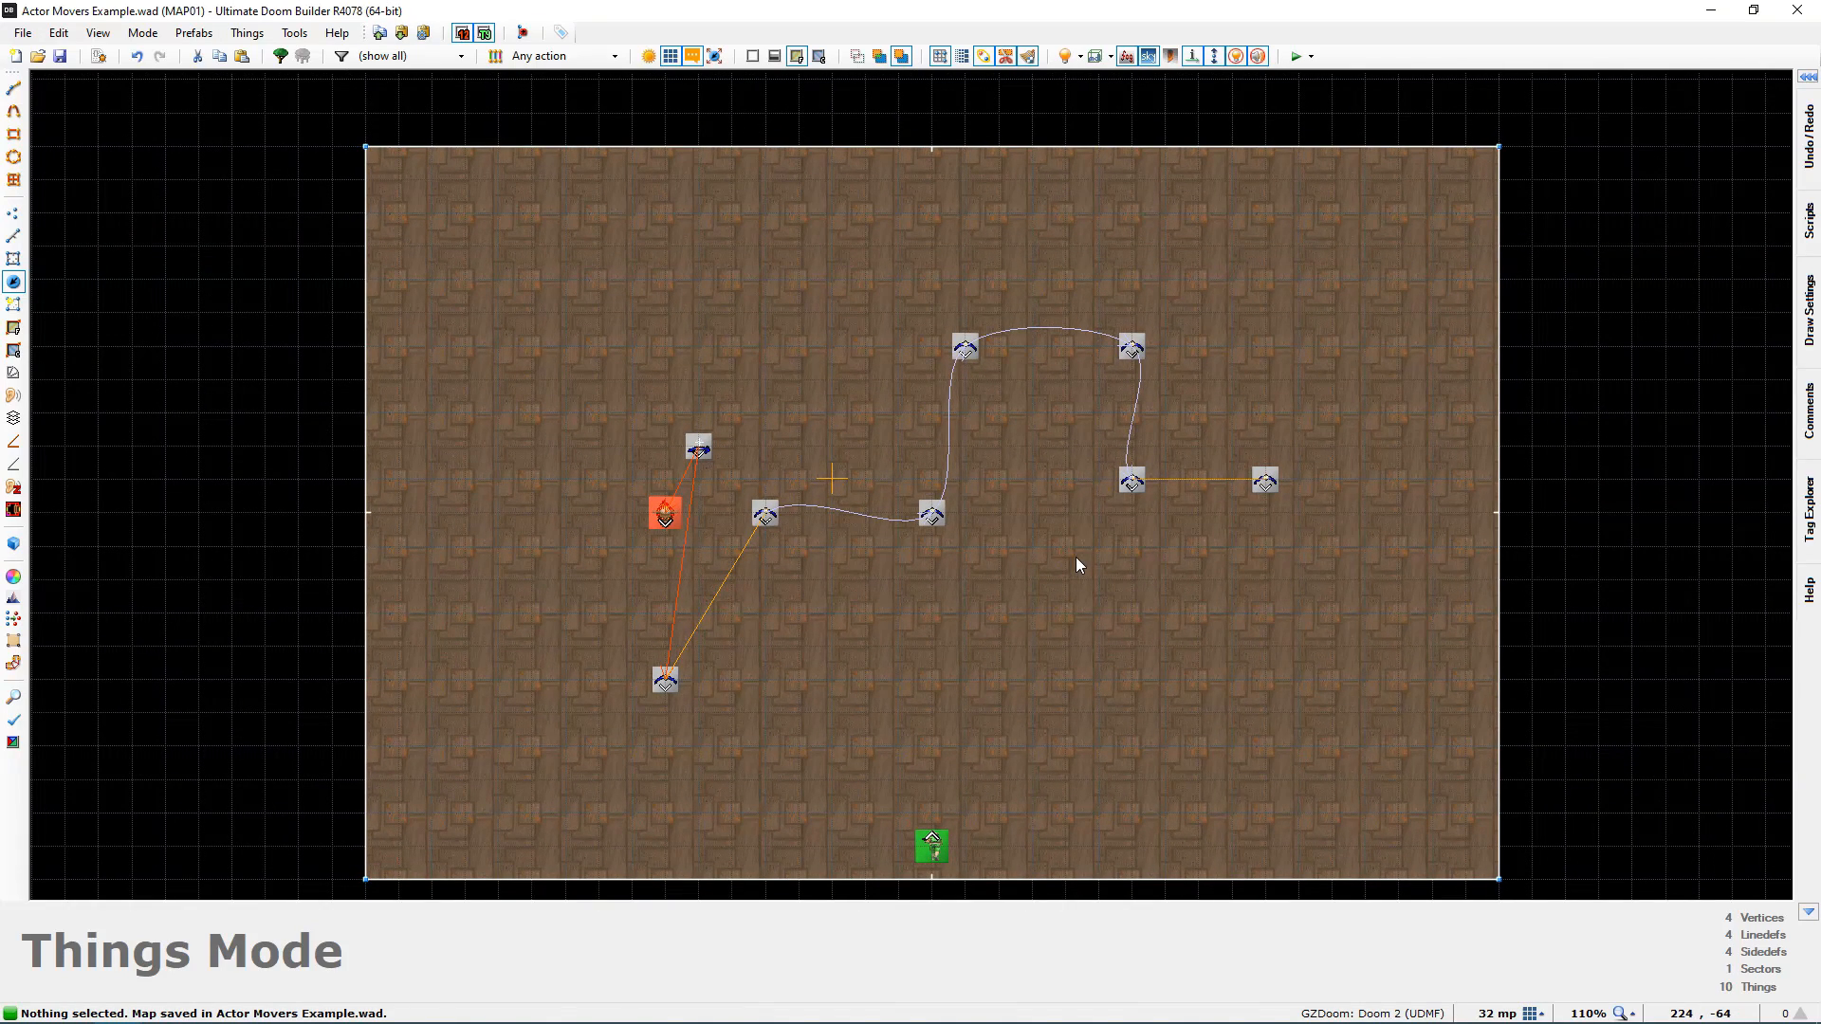
key(F9)
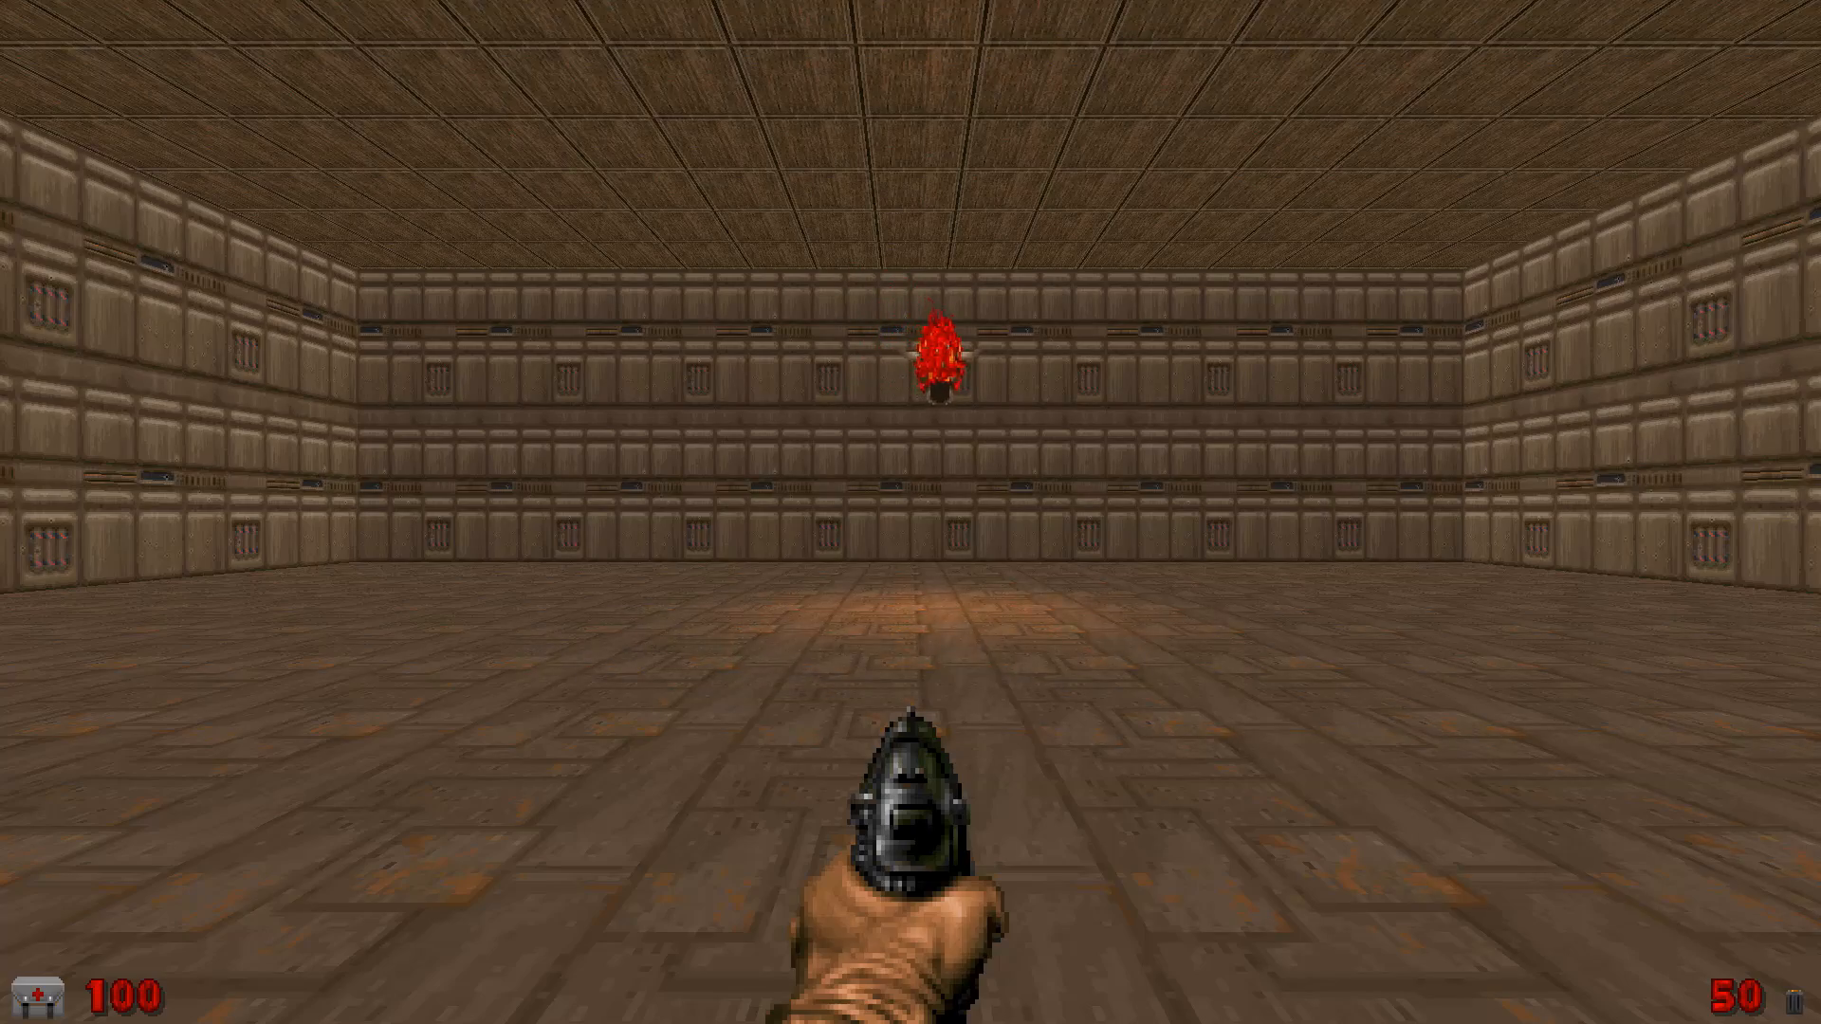
key(w)
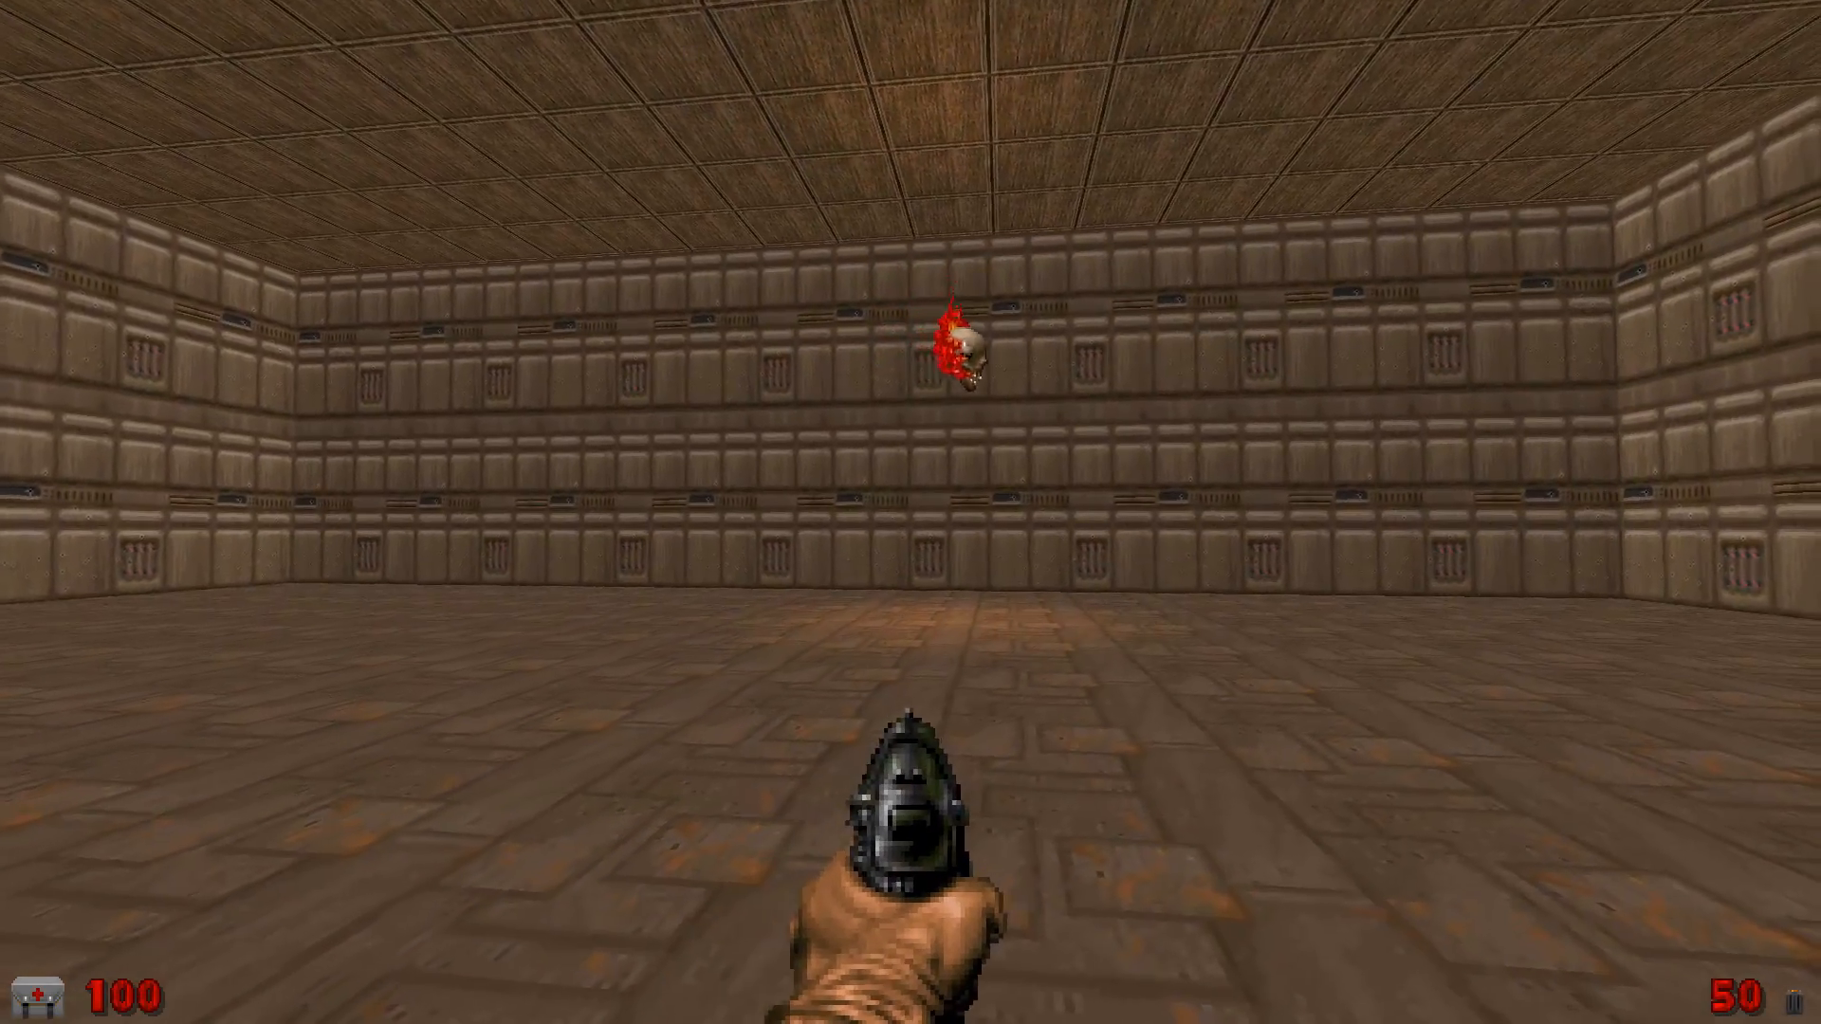
key(a)
key(a)
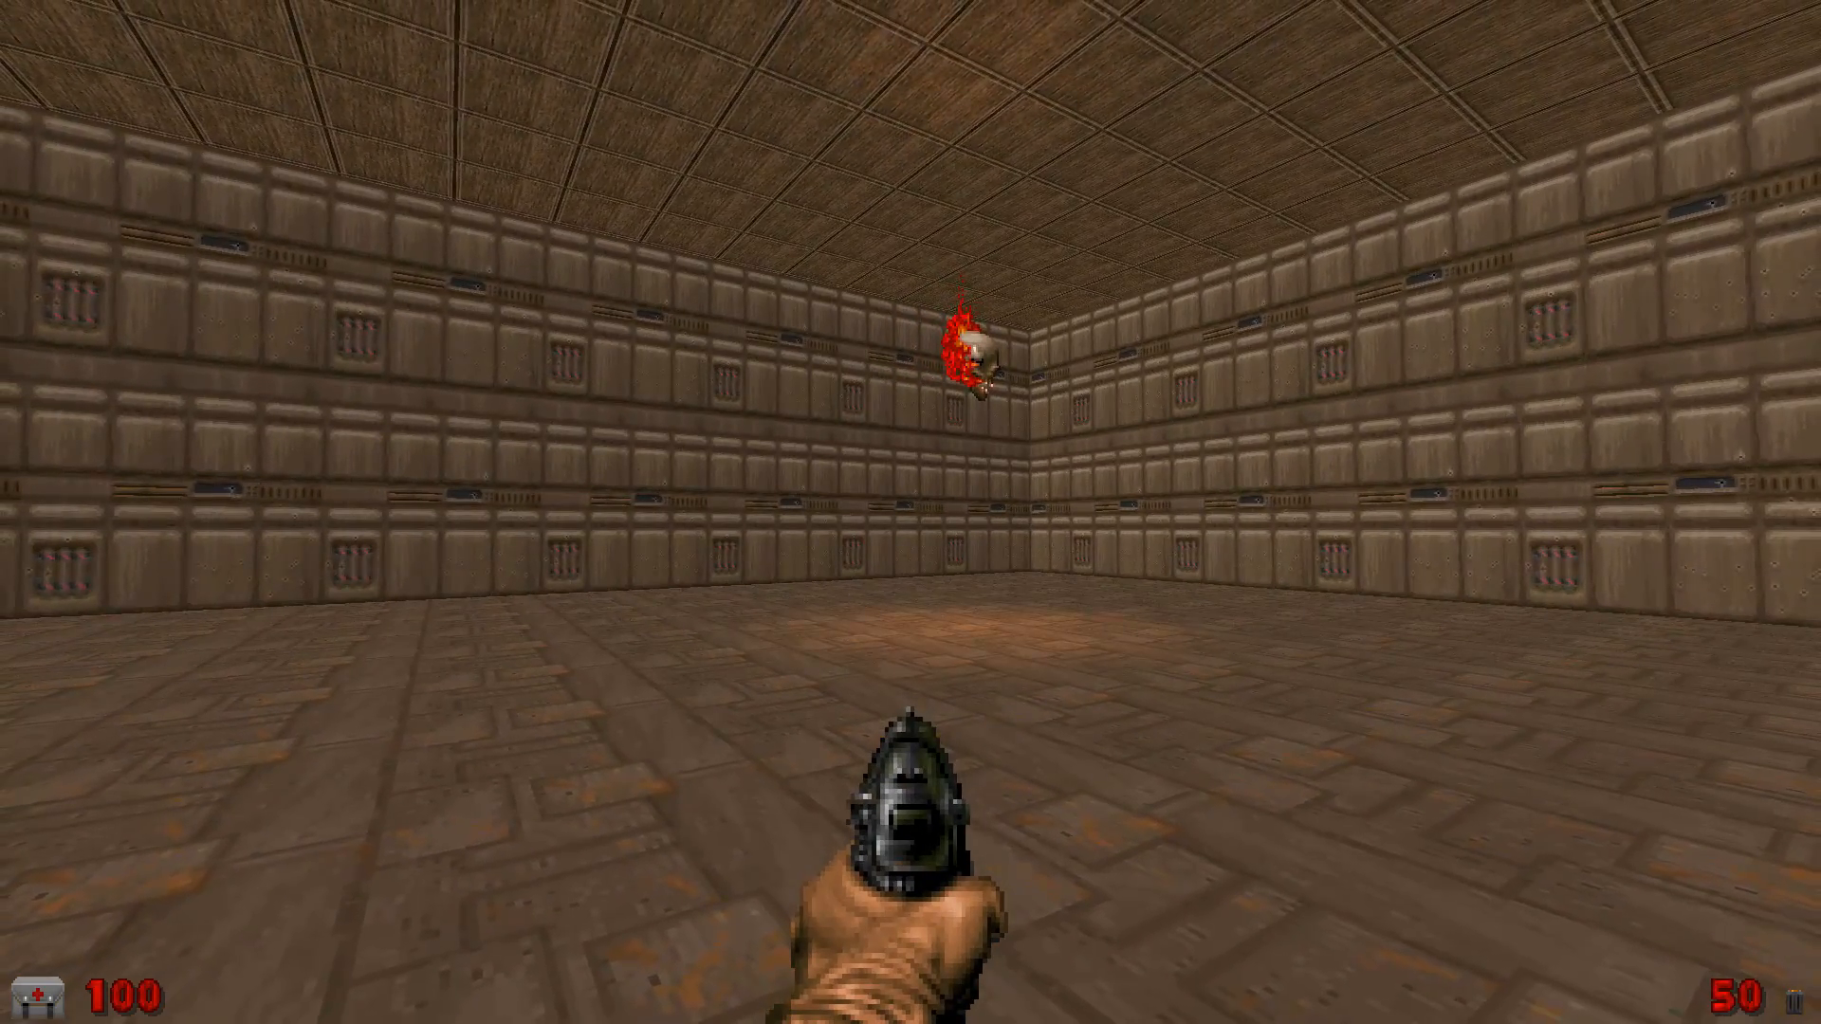
key(alt+F4)
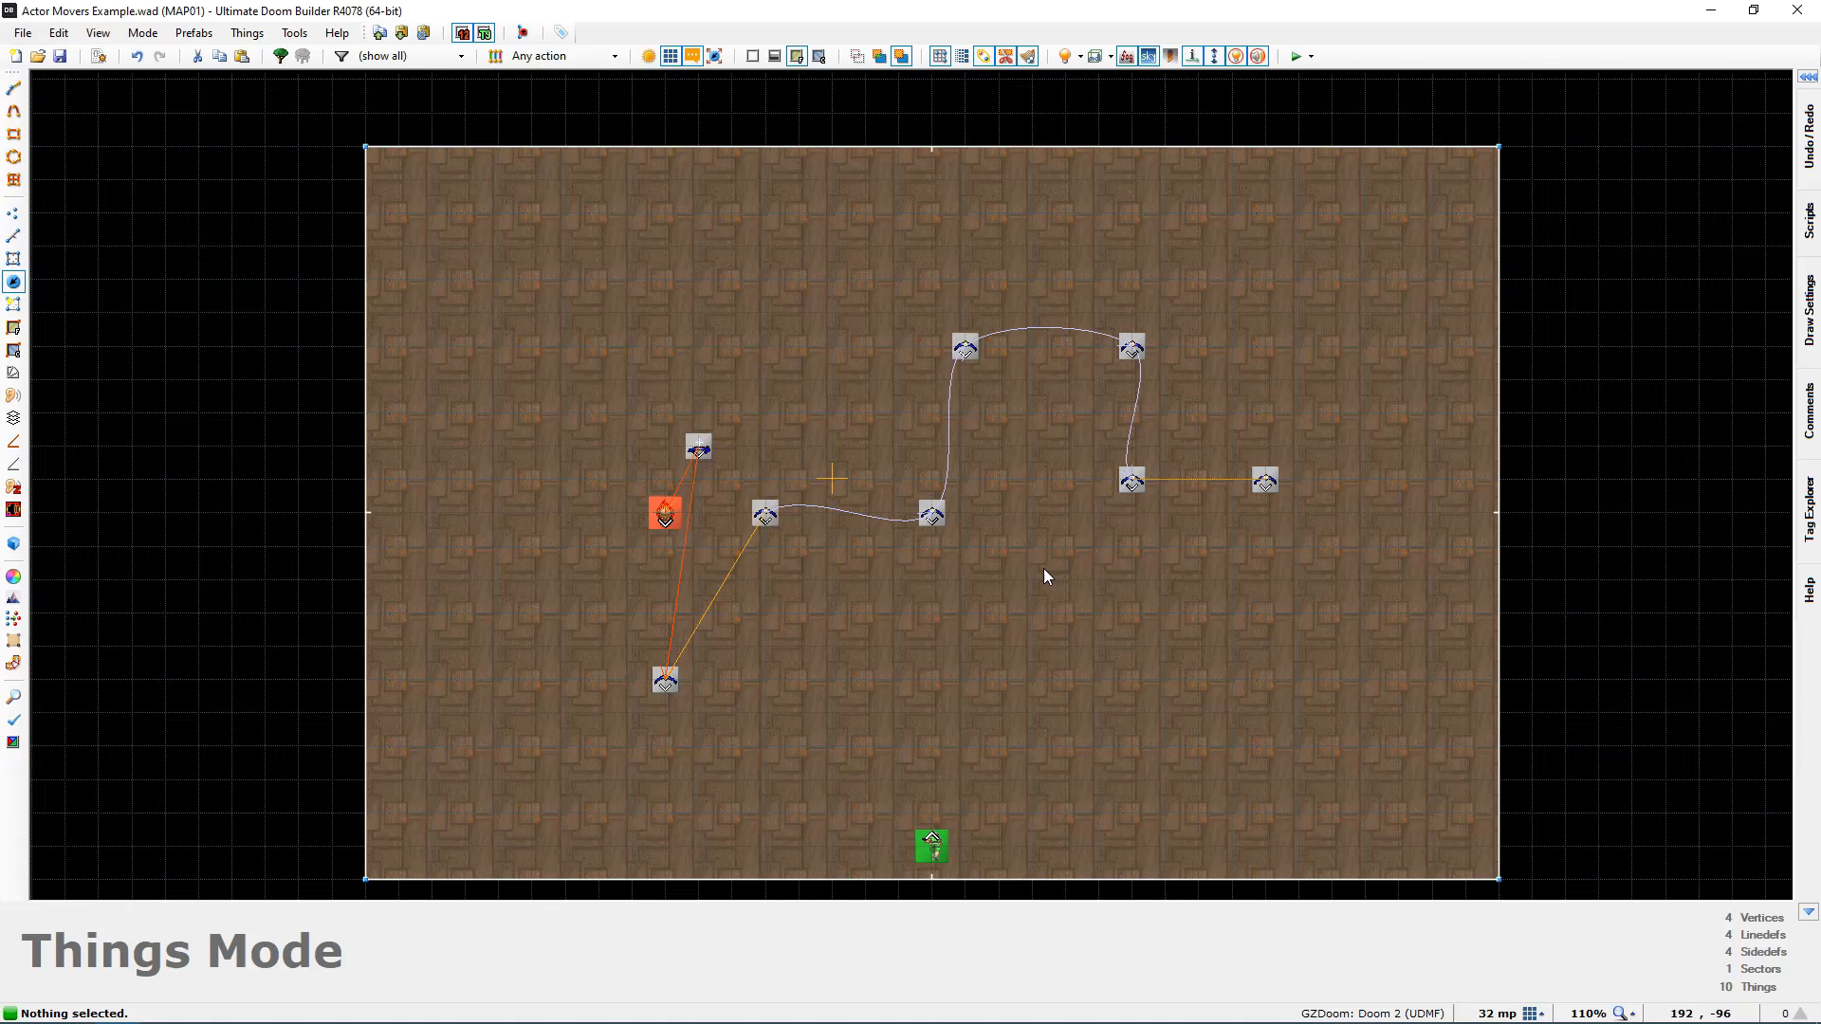
Step: Reshape the path into an open loop by moving both end points inward, with the first at 32, -192, and adjusting two intermediate points
middle_drag(878, 633, 835, 646)
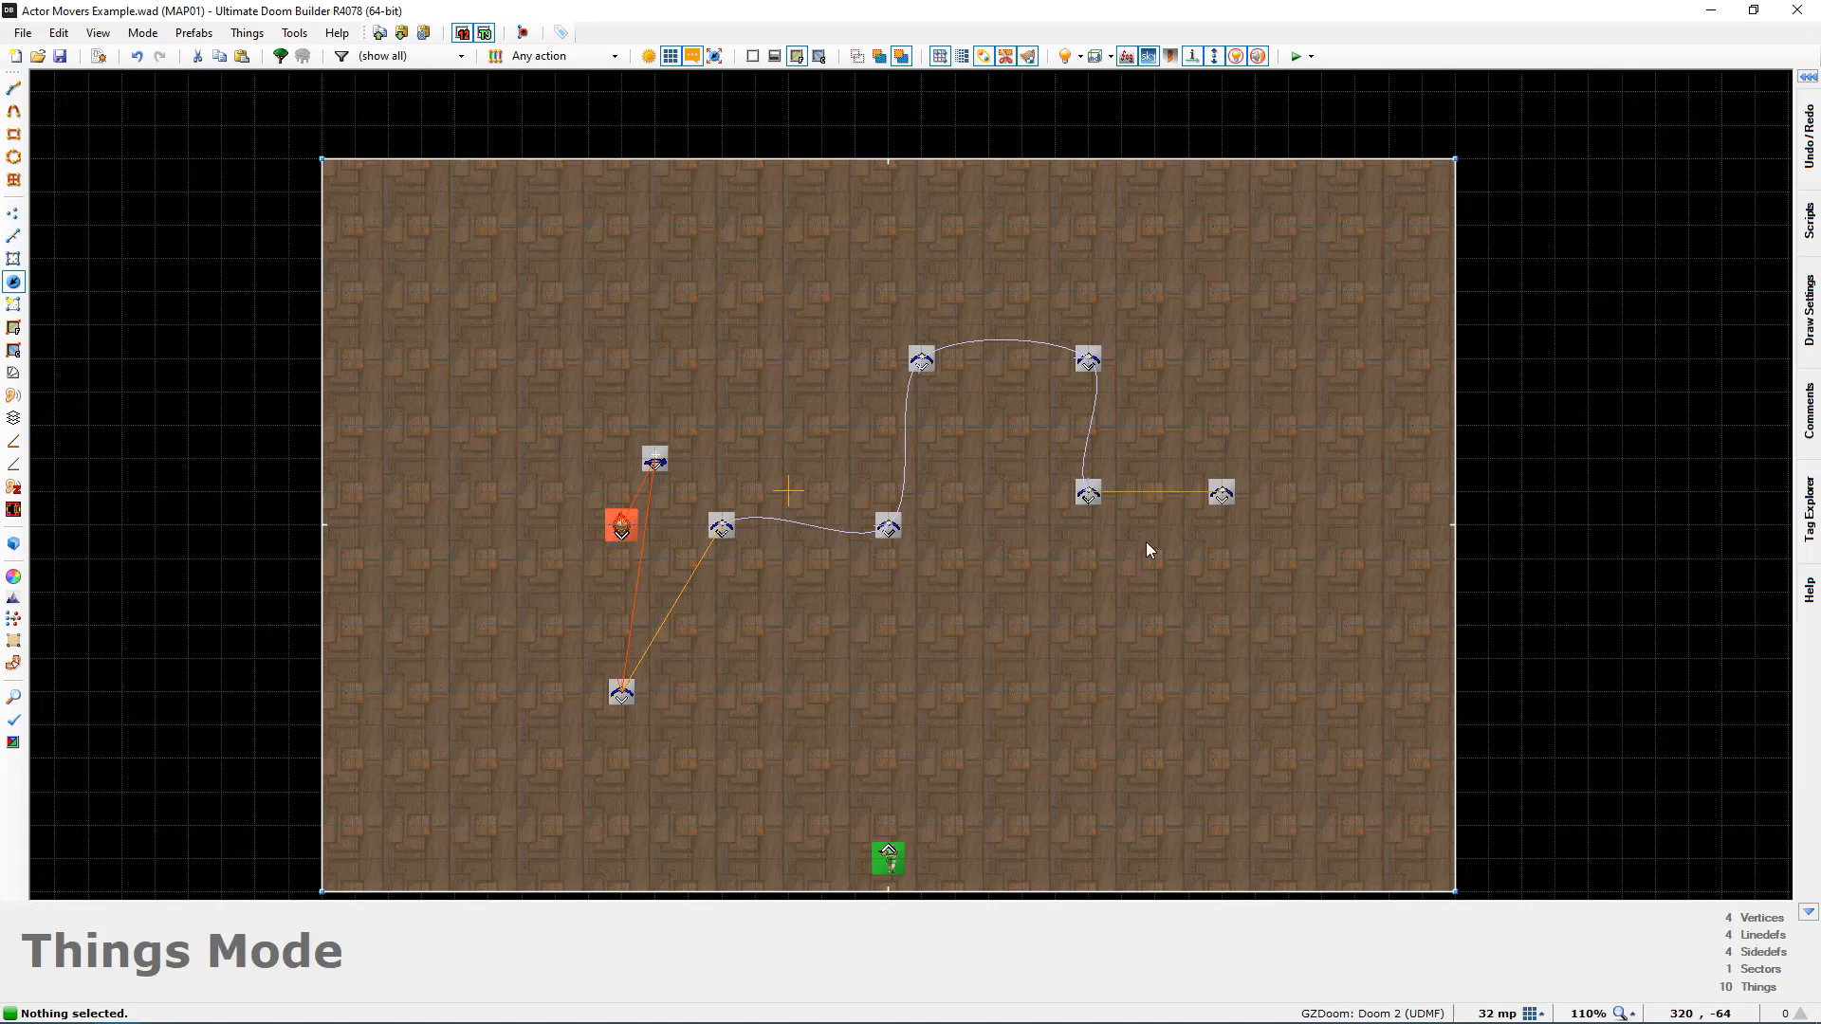
mouse_move(1216, 512)
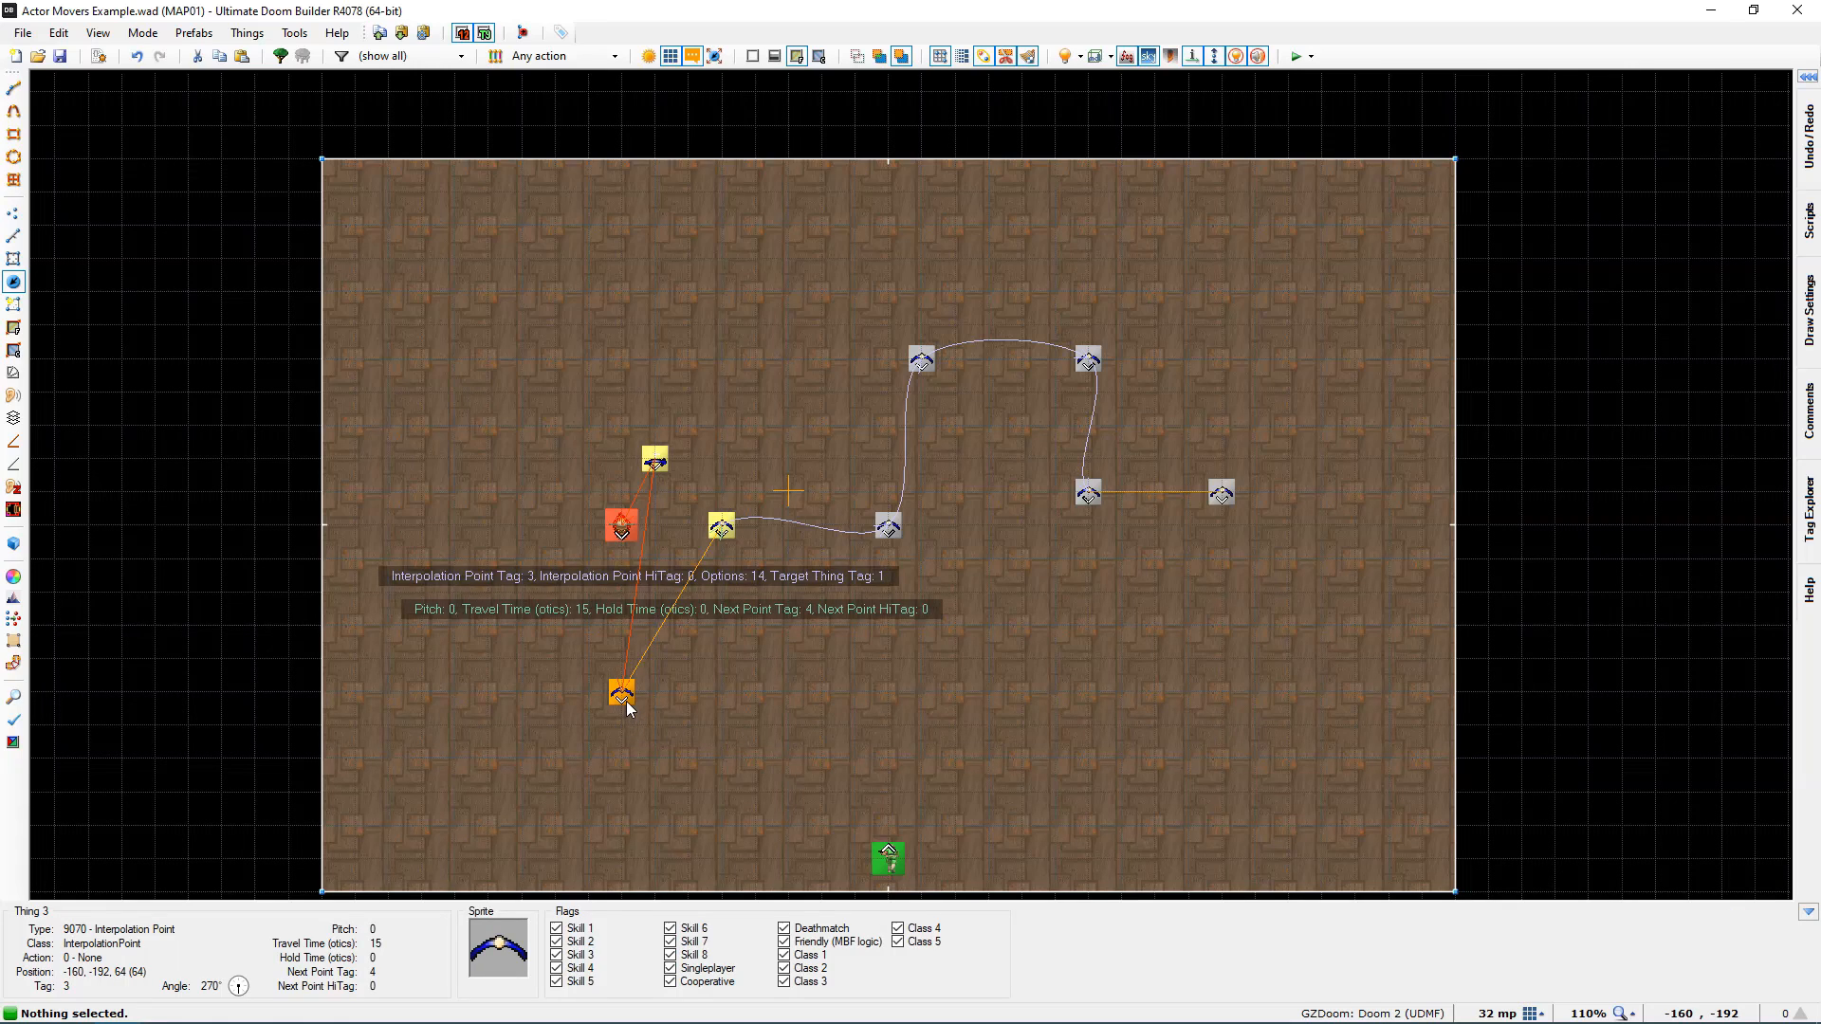
drag(646, 689, 773, 664)
drag(1224, 494, 1124, 628)
drag(1088, 507, 1153, 503)
drag(1137, 630, 1027, 664)
drag(890, 528, 870, 493)
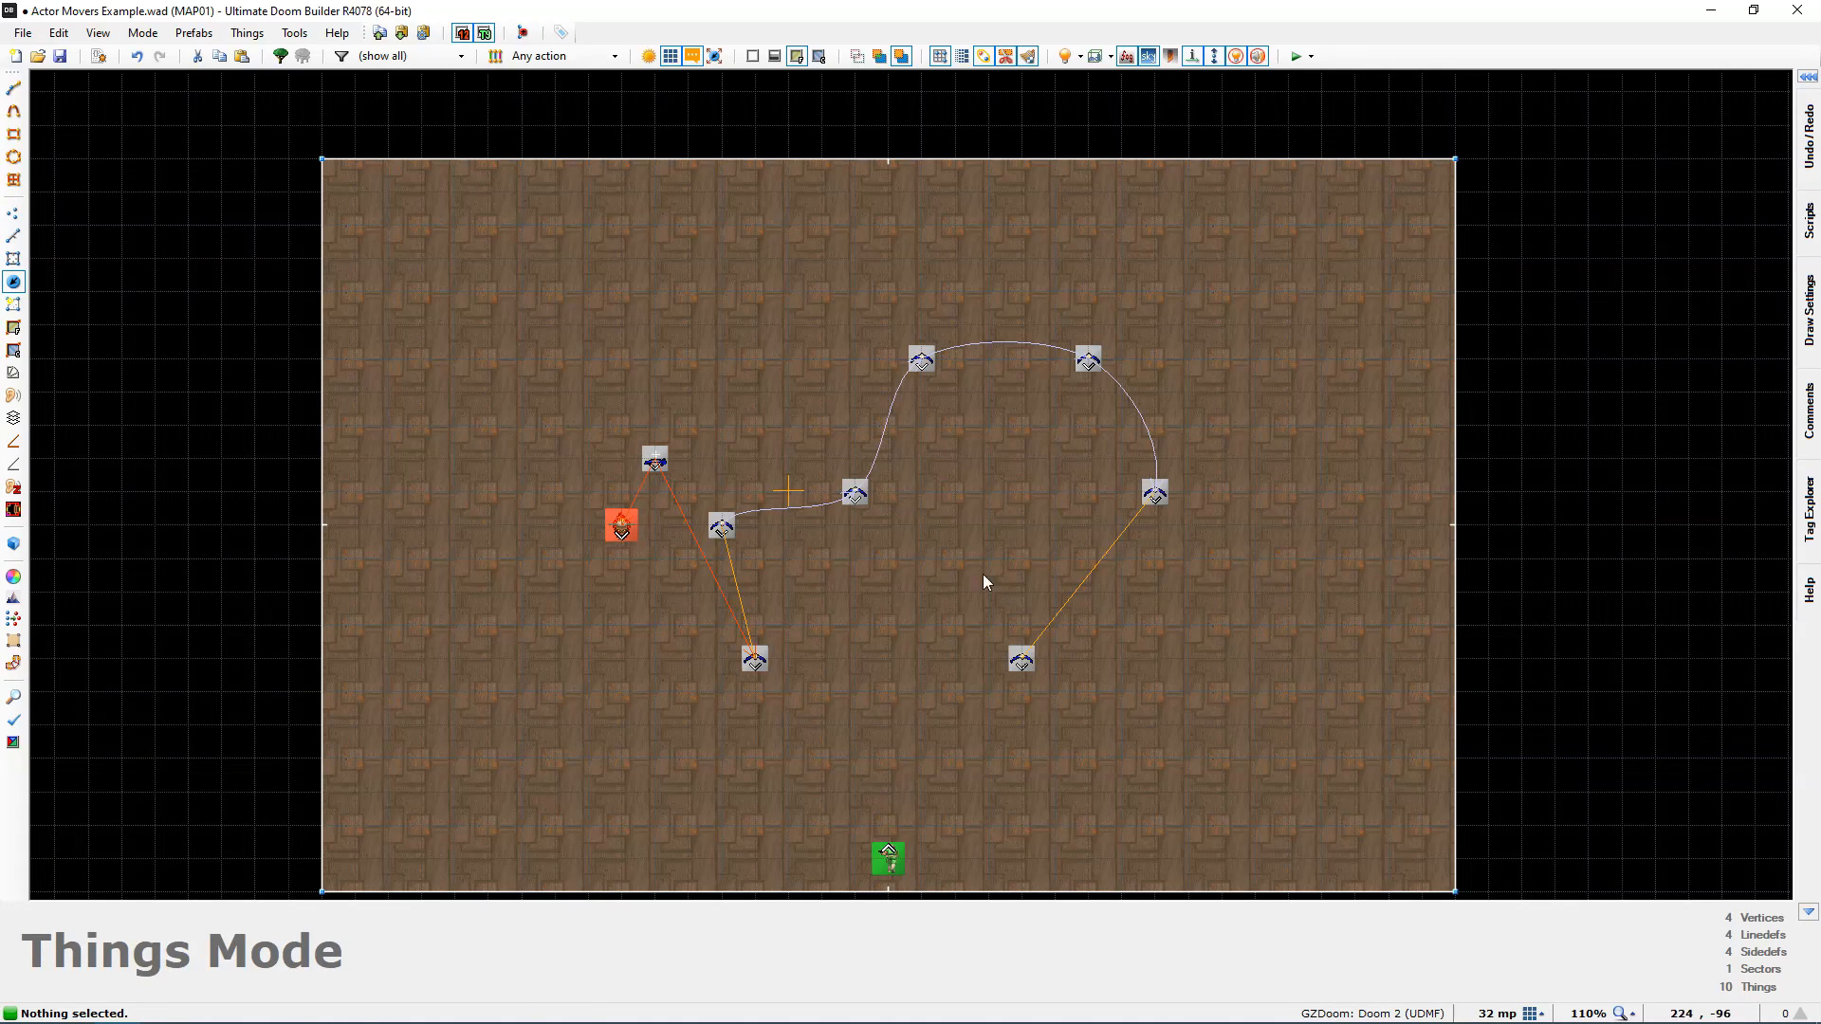
drag(820, 660, 839, 700)
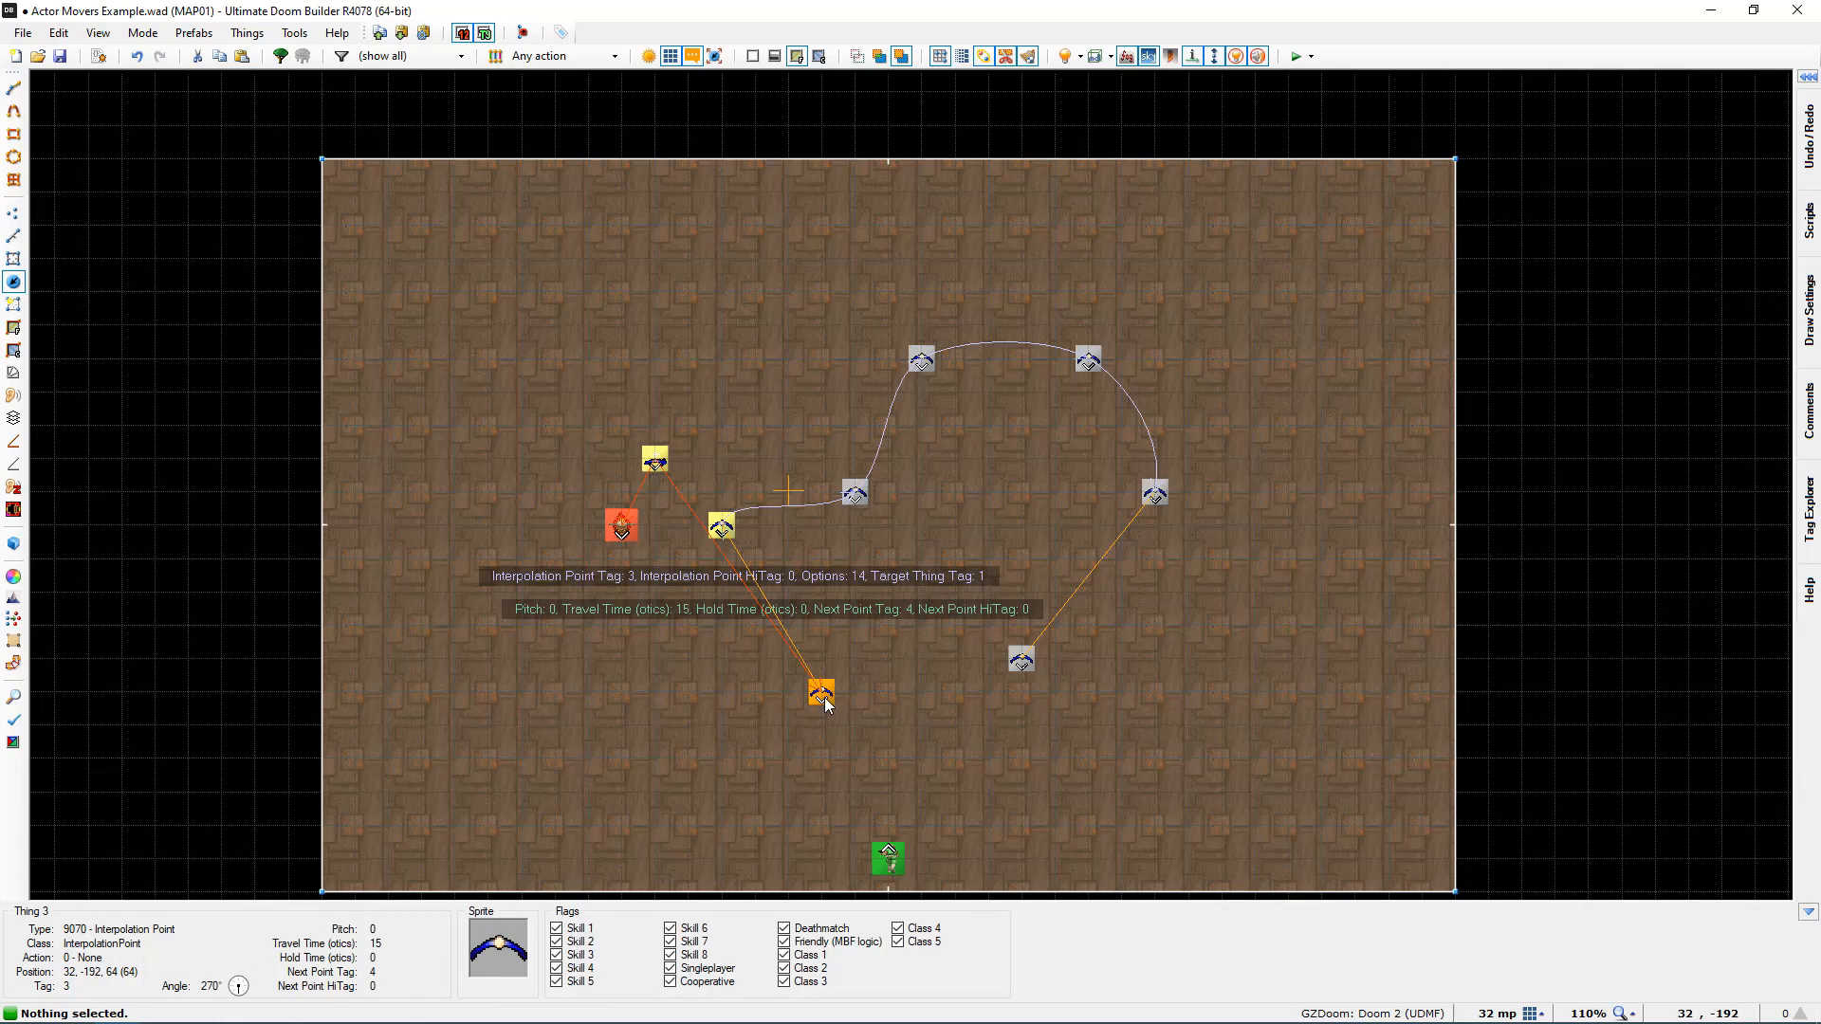
Step: Close the path into a loop by setting the Next Point Tag of the last Interpolation Point, tag 9, to 3
right_click(1020, 663)
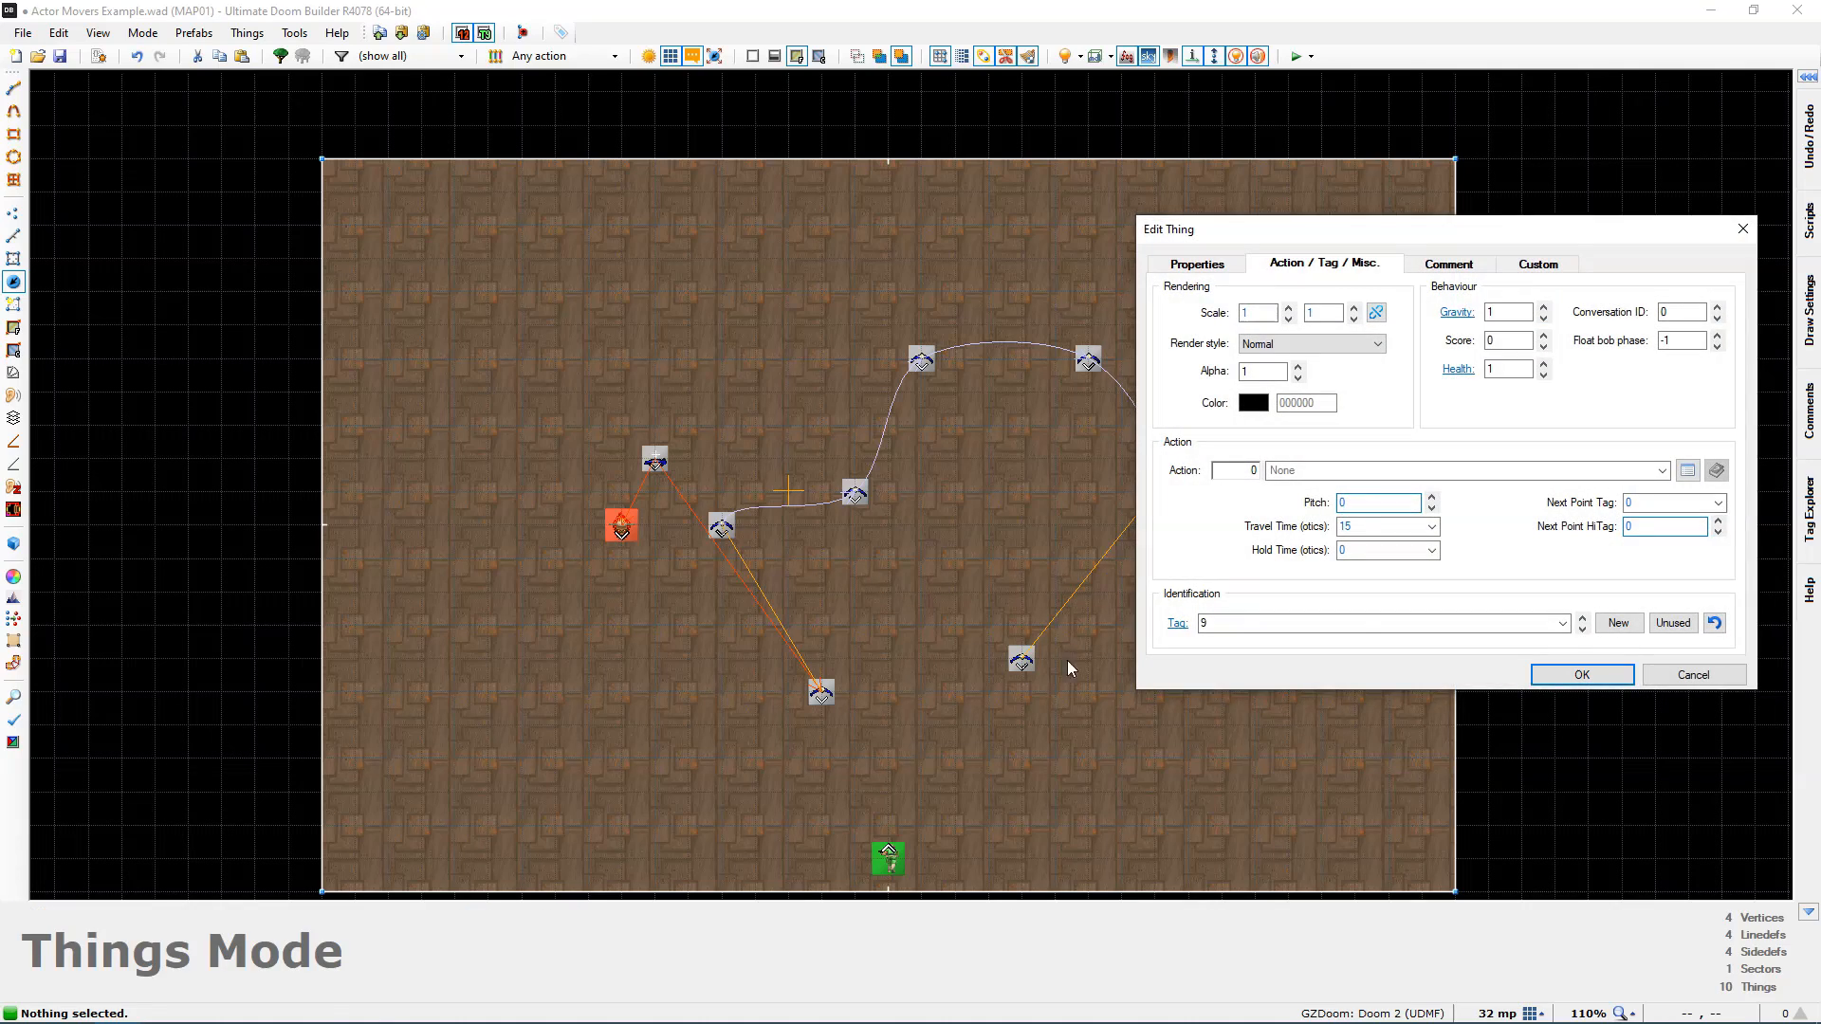
double_click(1648, 504)
text(3)
click(1581, 674)
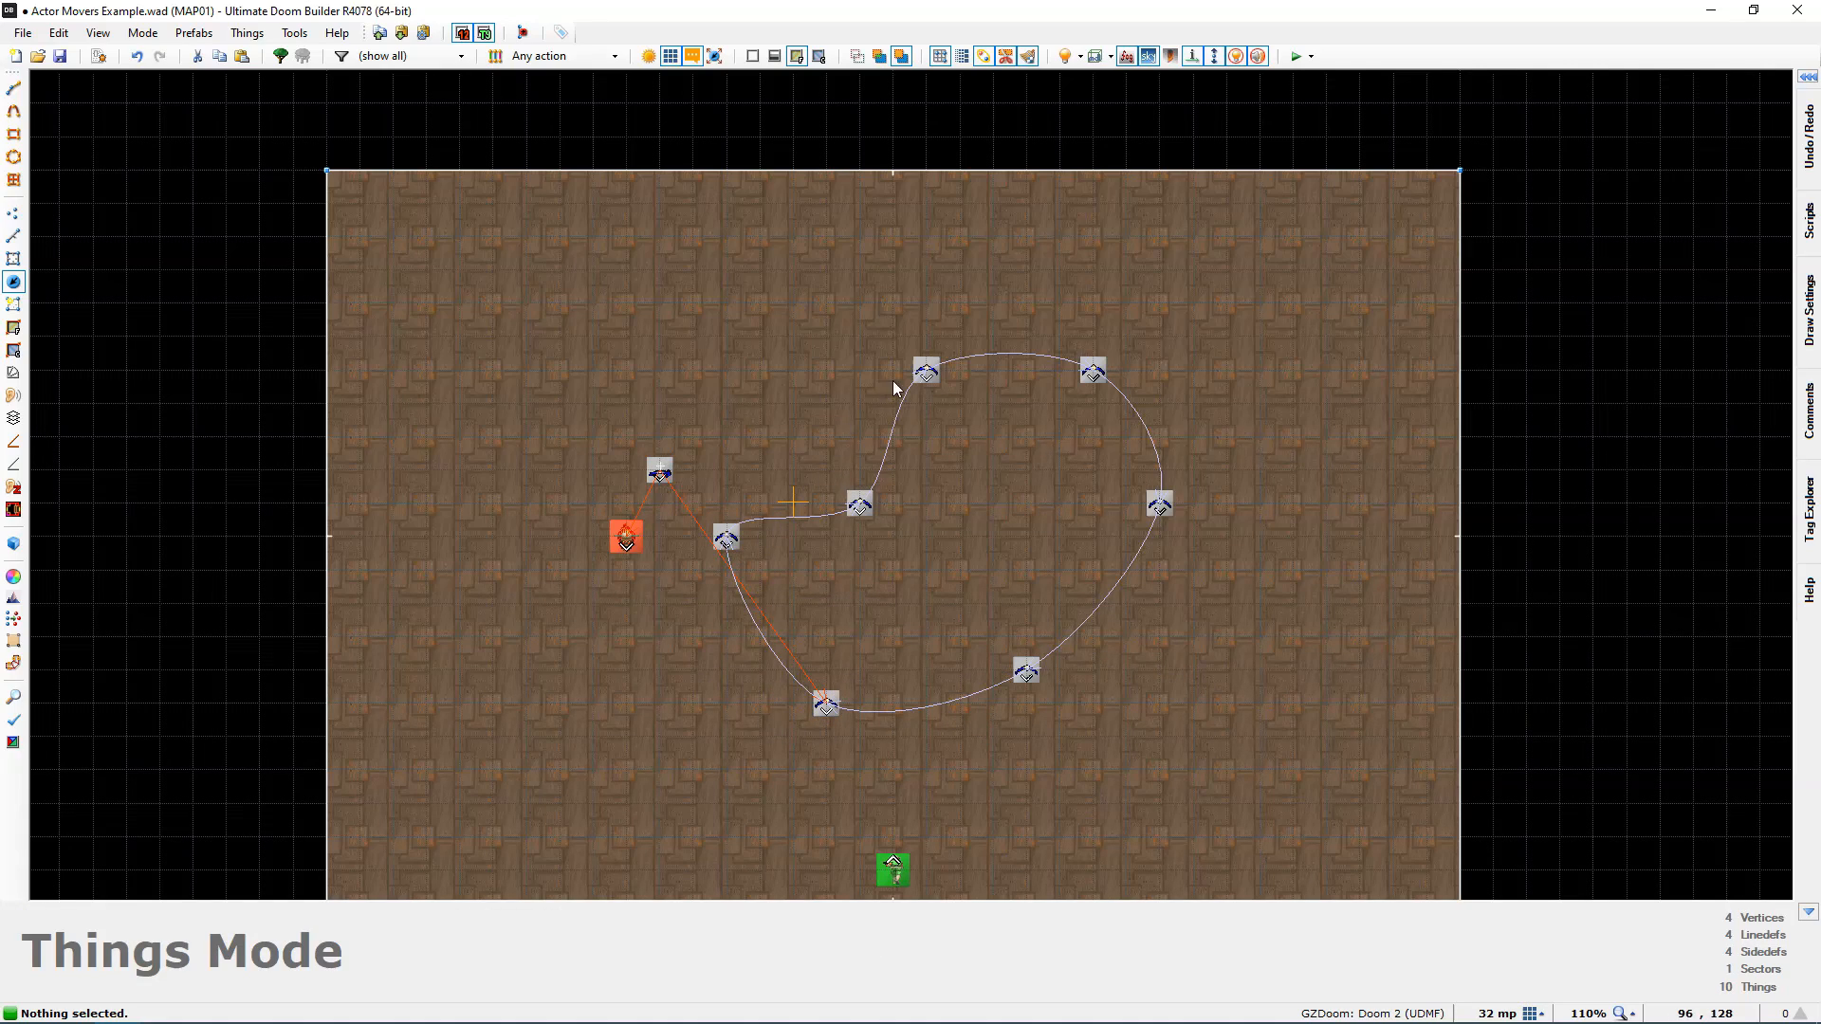
Step: Reshape the closed loop by repositioning its second Interpolation Point at 64, 32 and moving points 8 and 9 slightly
drag(860, 504, 793, 437)
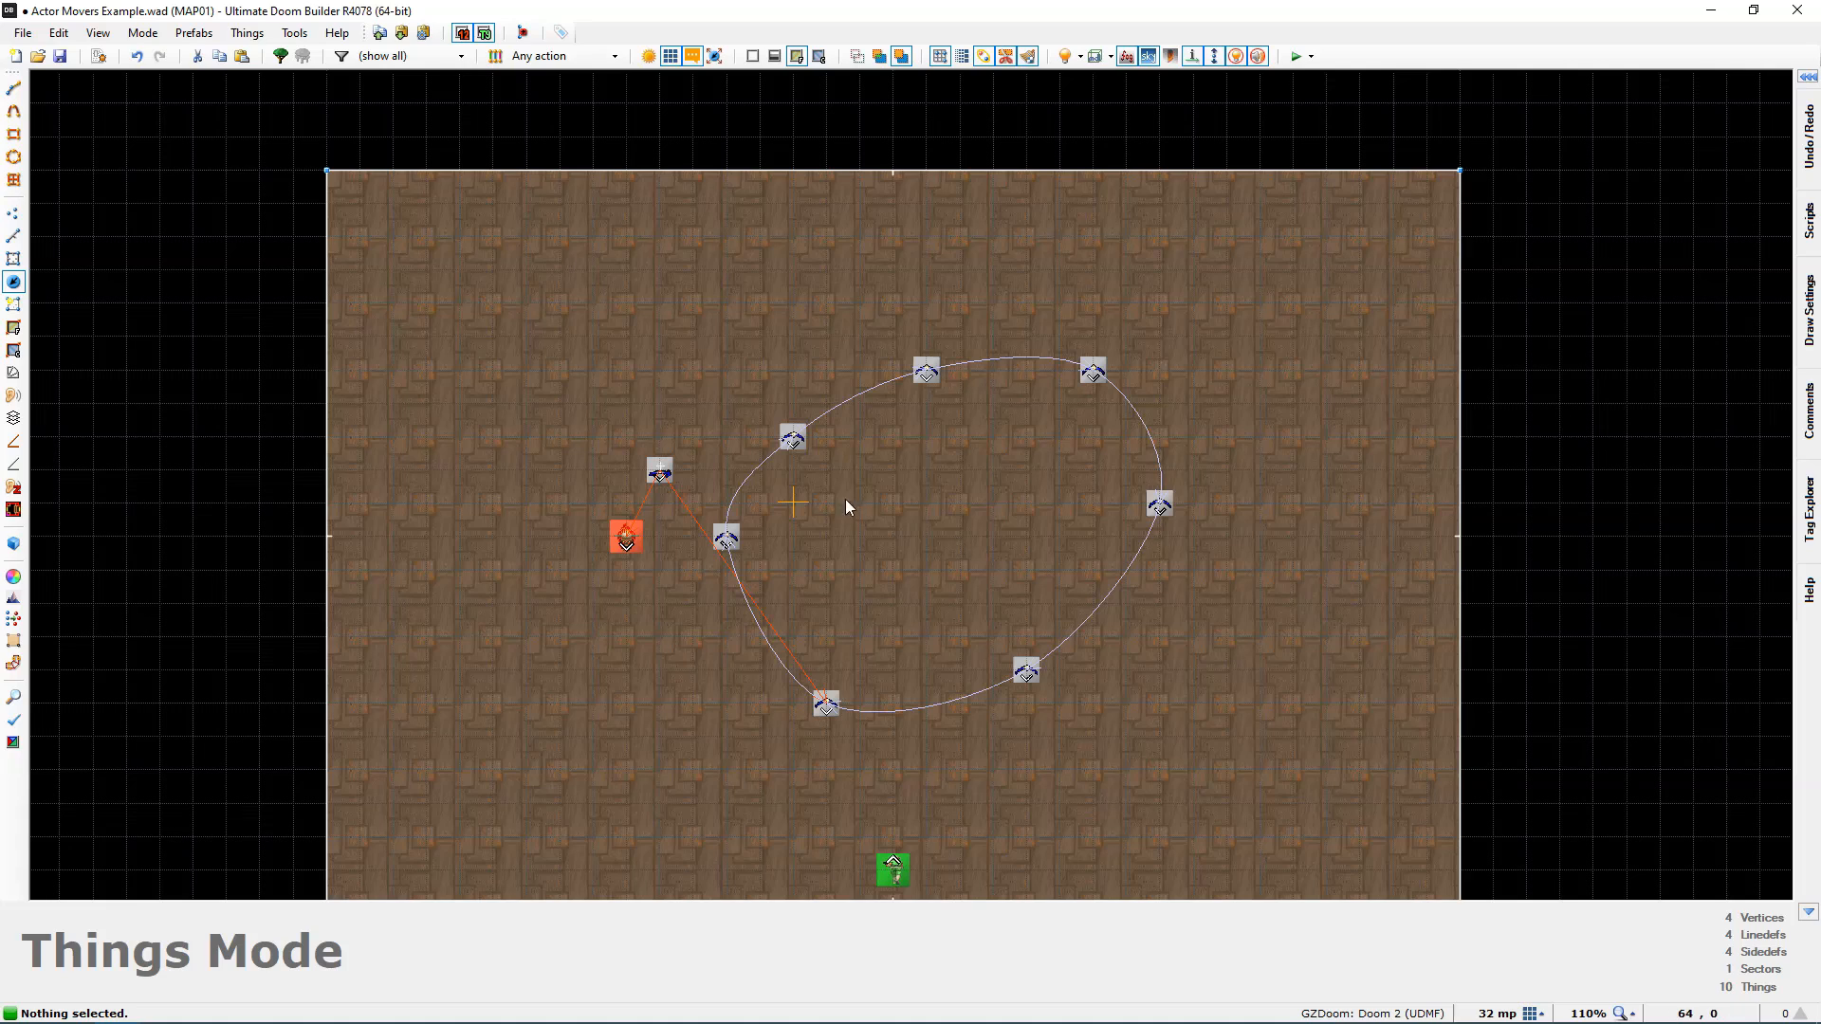
drag(792, 437, 860, 471)
drag(1002, 469, 1091, 515)
mouse_move(1029, 675)
mouse_down()
mouse_move(1001, 616)
mouse_move(1036, 652)
mouse_up()
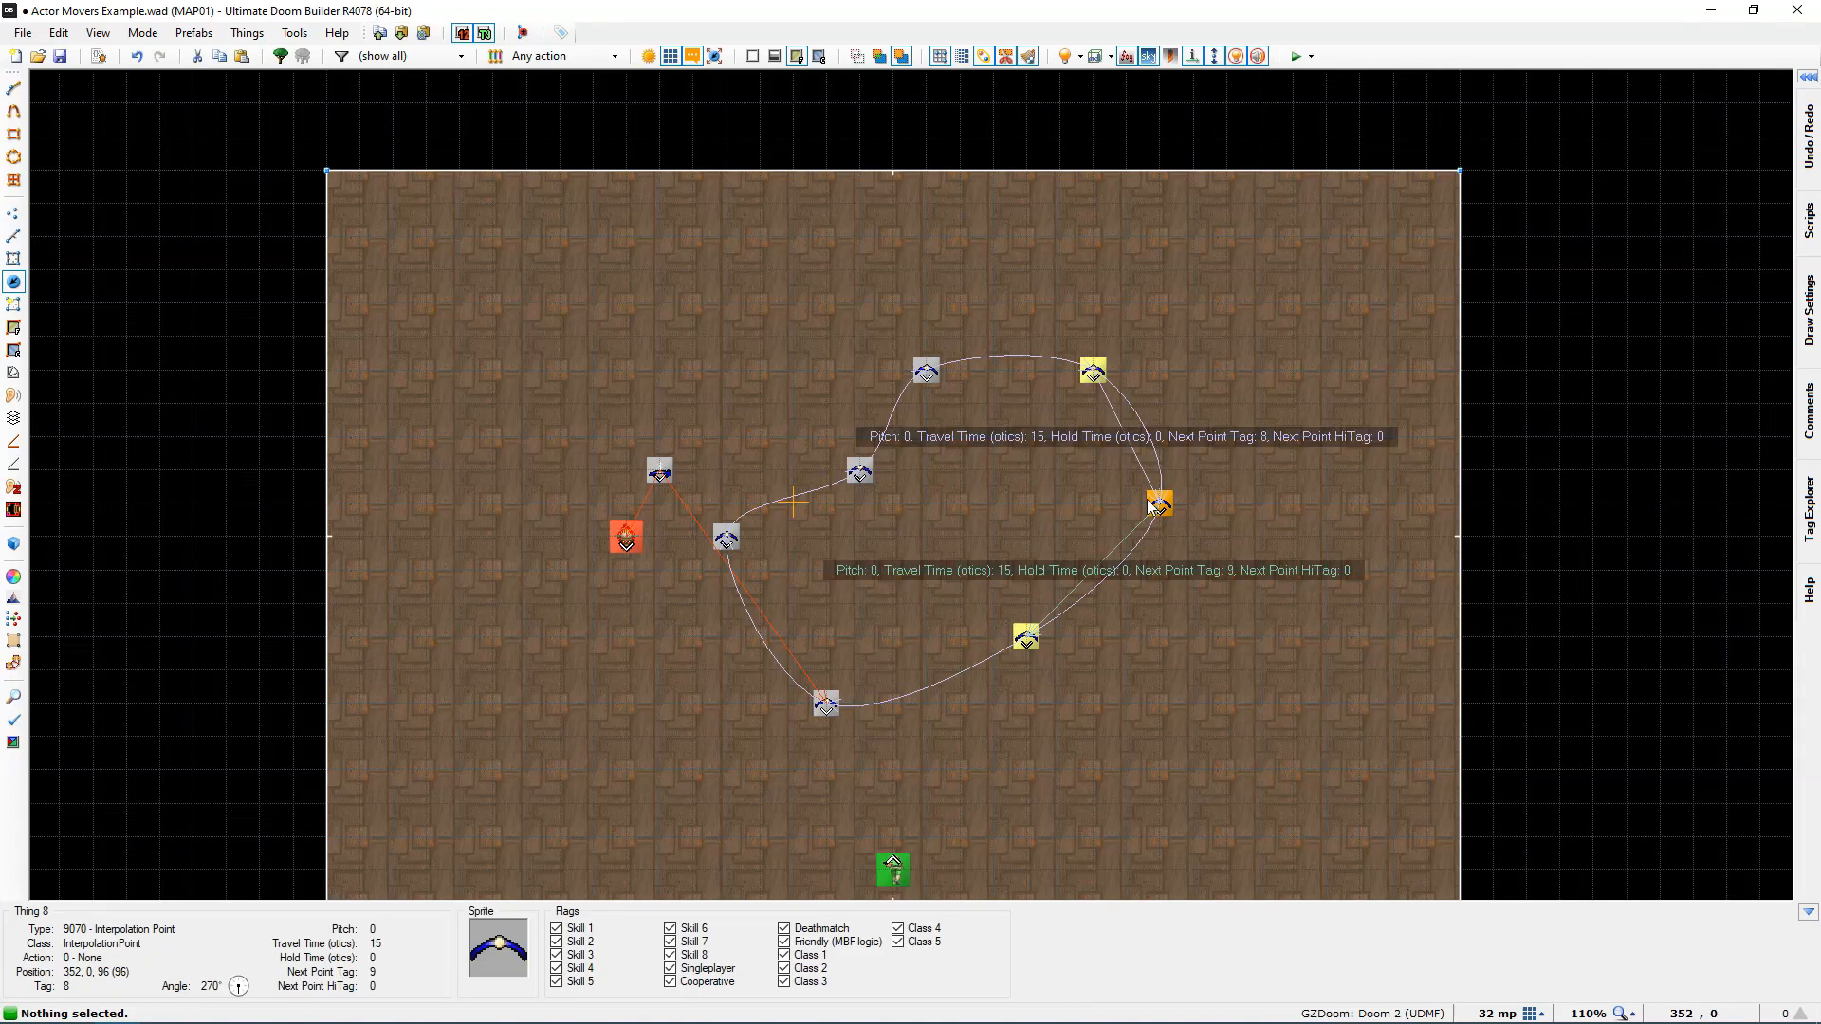
drag(1163, 508, 1075, 506)
Step: Set the height of the loop's first Interpolation Point to 72 in 3D, inspect the path, and return to the 2D map
key(w)
key(s)
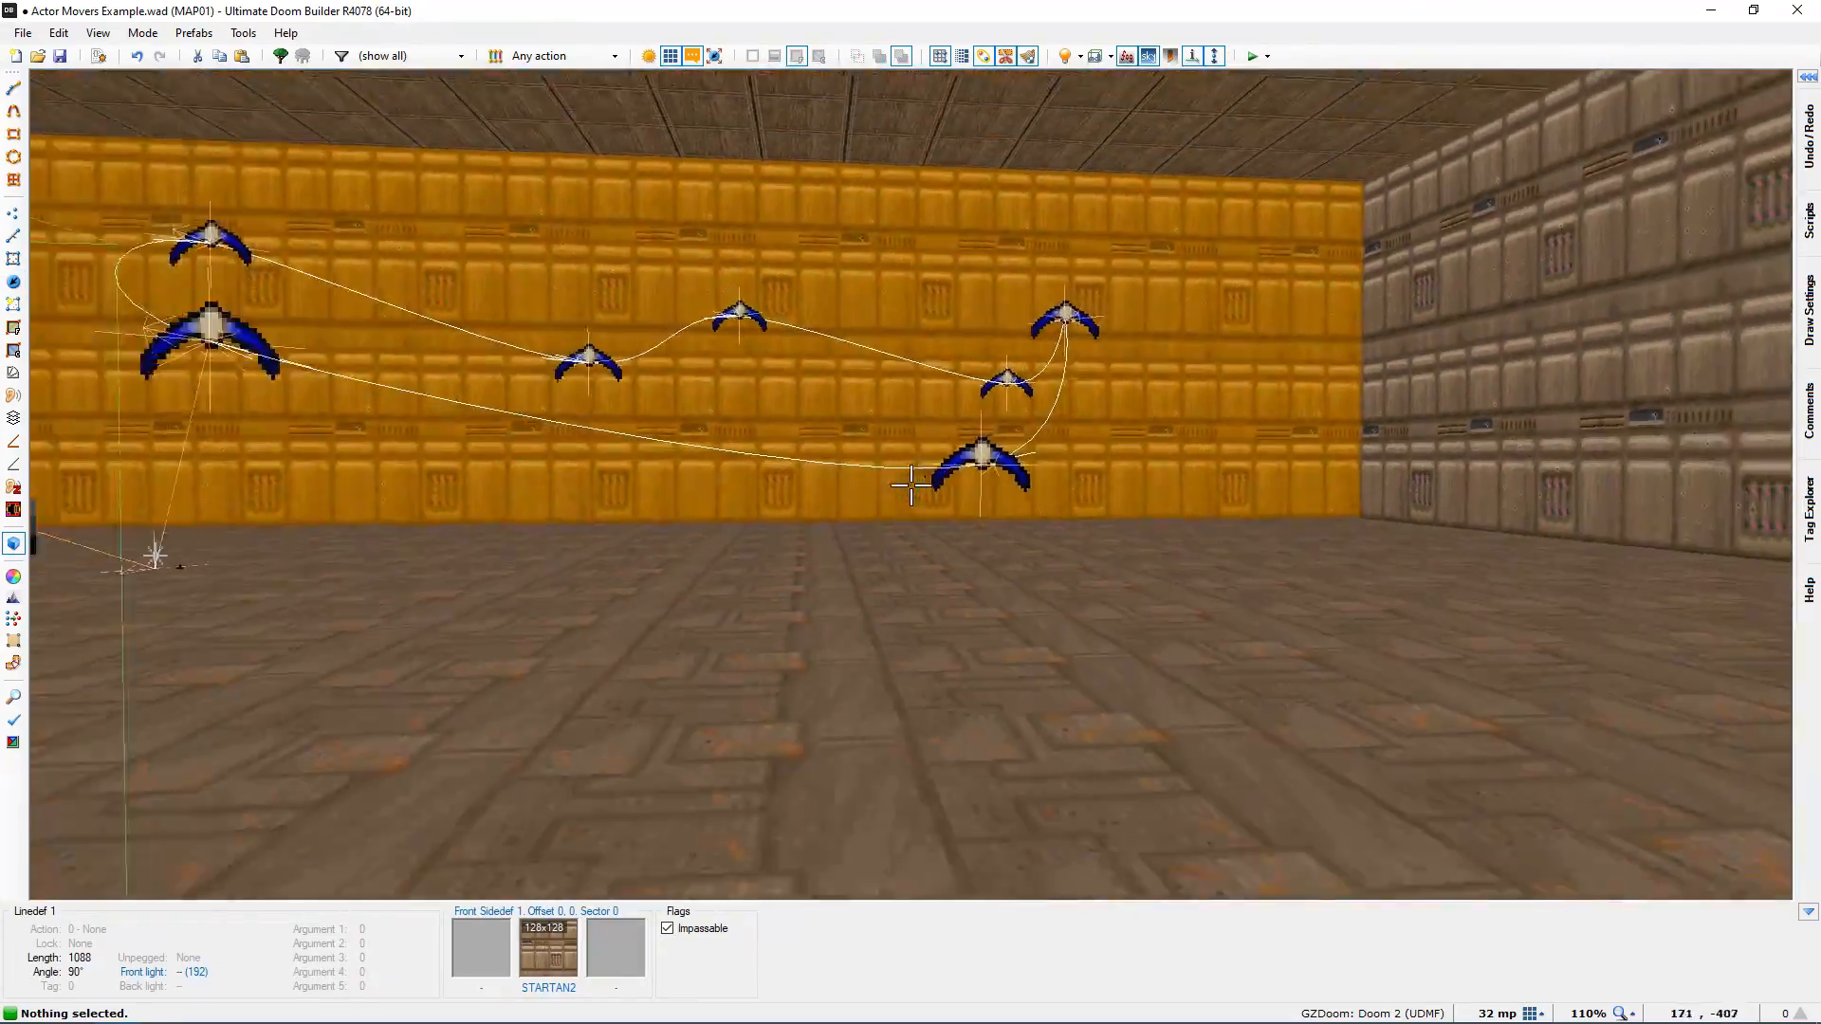
scroll(910, 485, up, 4)
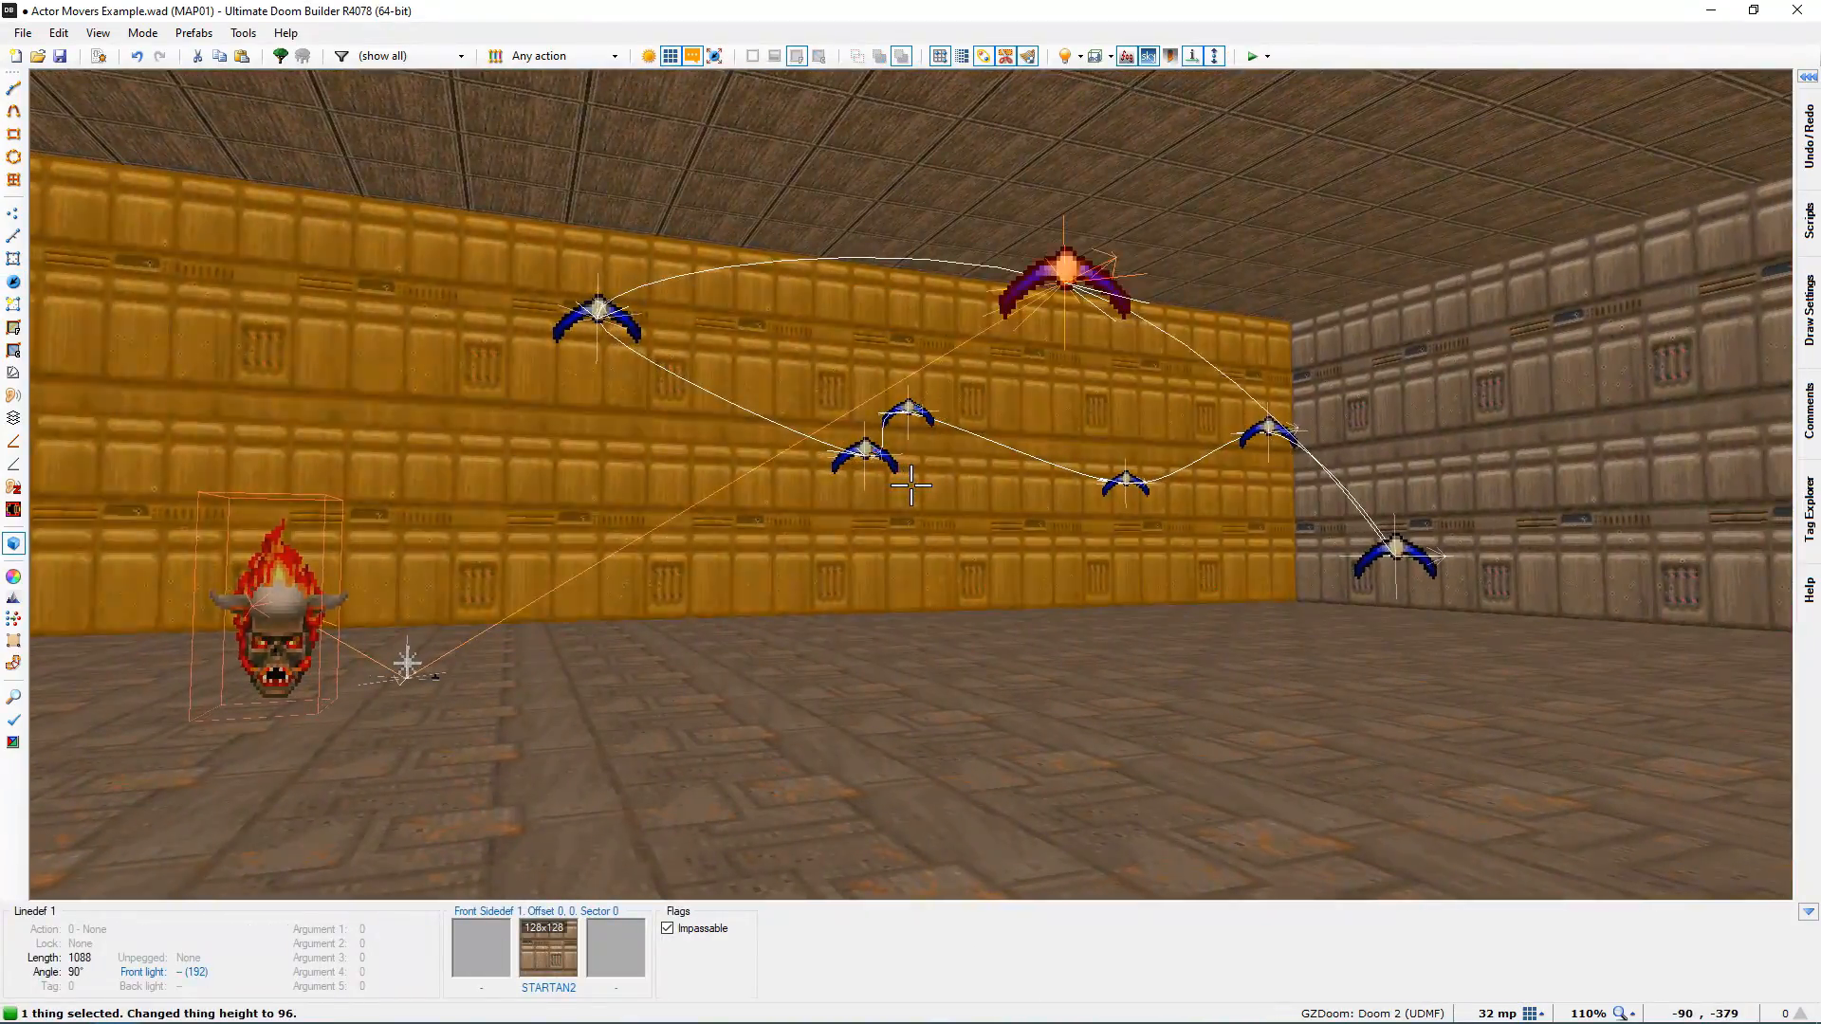
scroll(911, 486, down, 3)
key(c)
key(d)
key(w)
key(a)
key(s)
key(d)
key(w)
key(q)
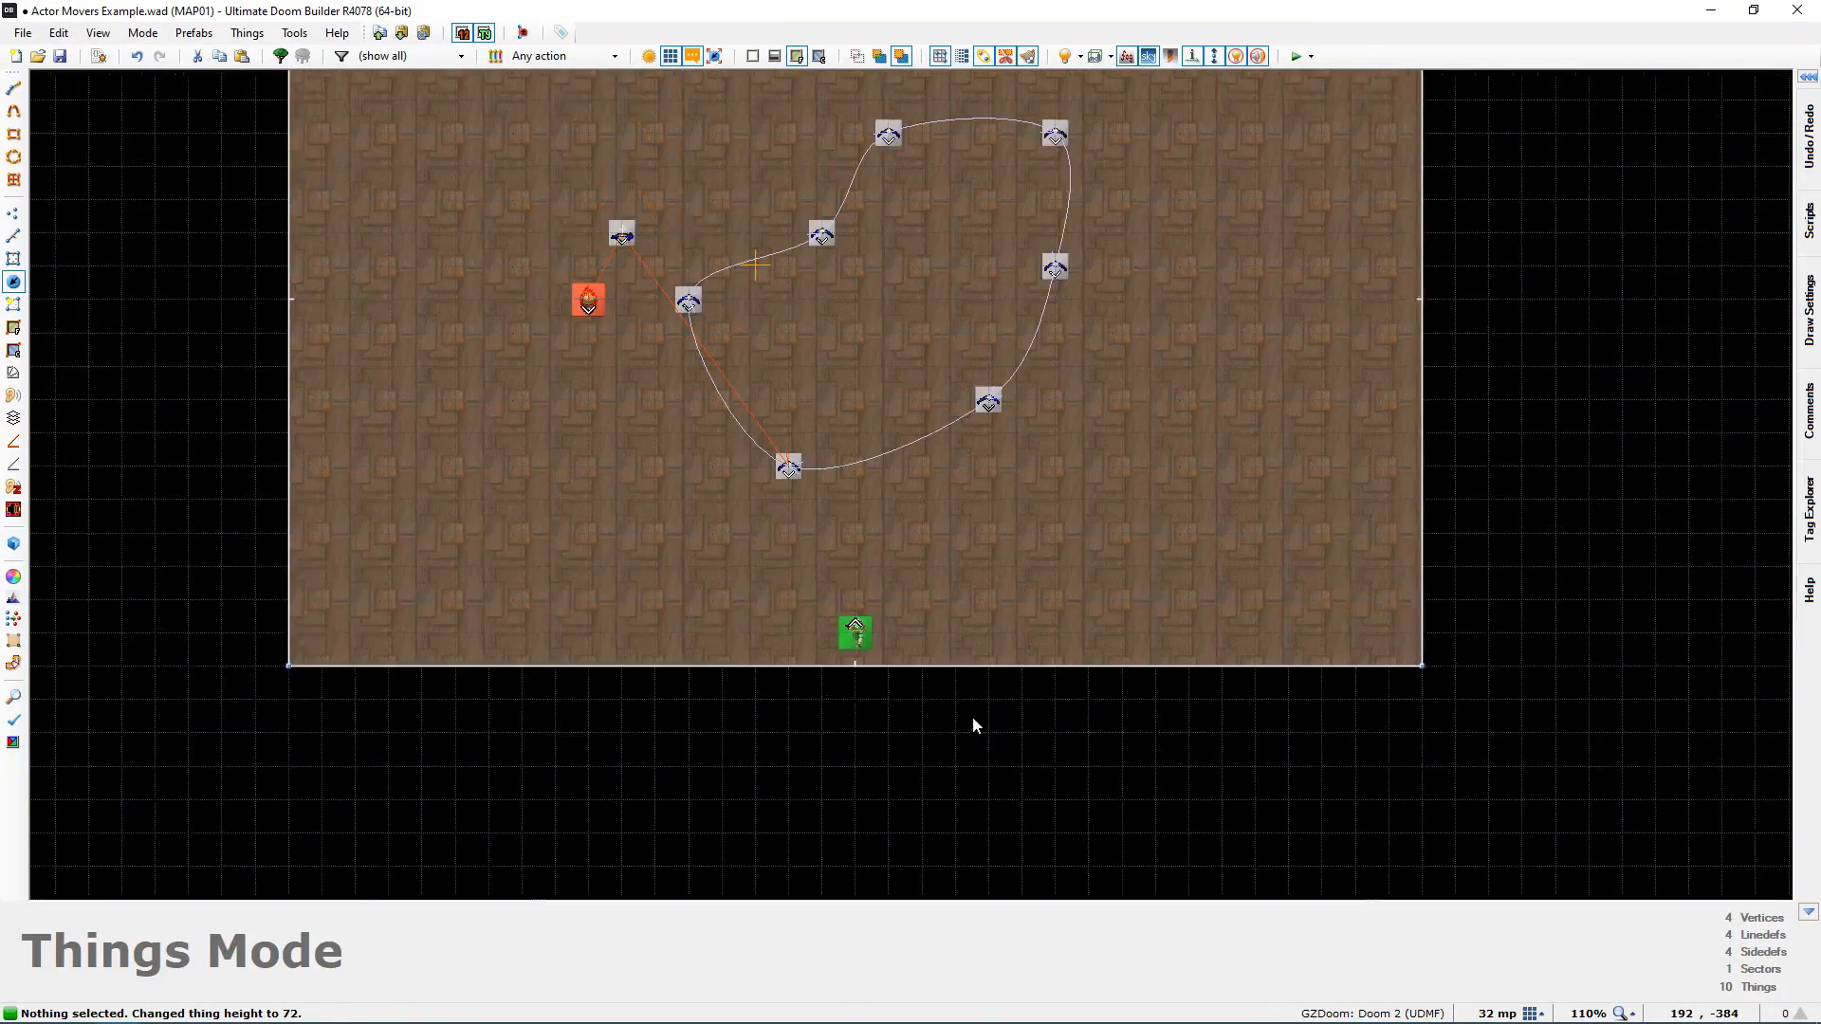
Step: Select the seven Interpolation Points of the loop, review their shared travel and hold times, and close their properties
drag(696, 195, 1165, 620)
right_click(1029, 517)
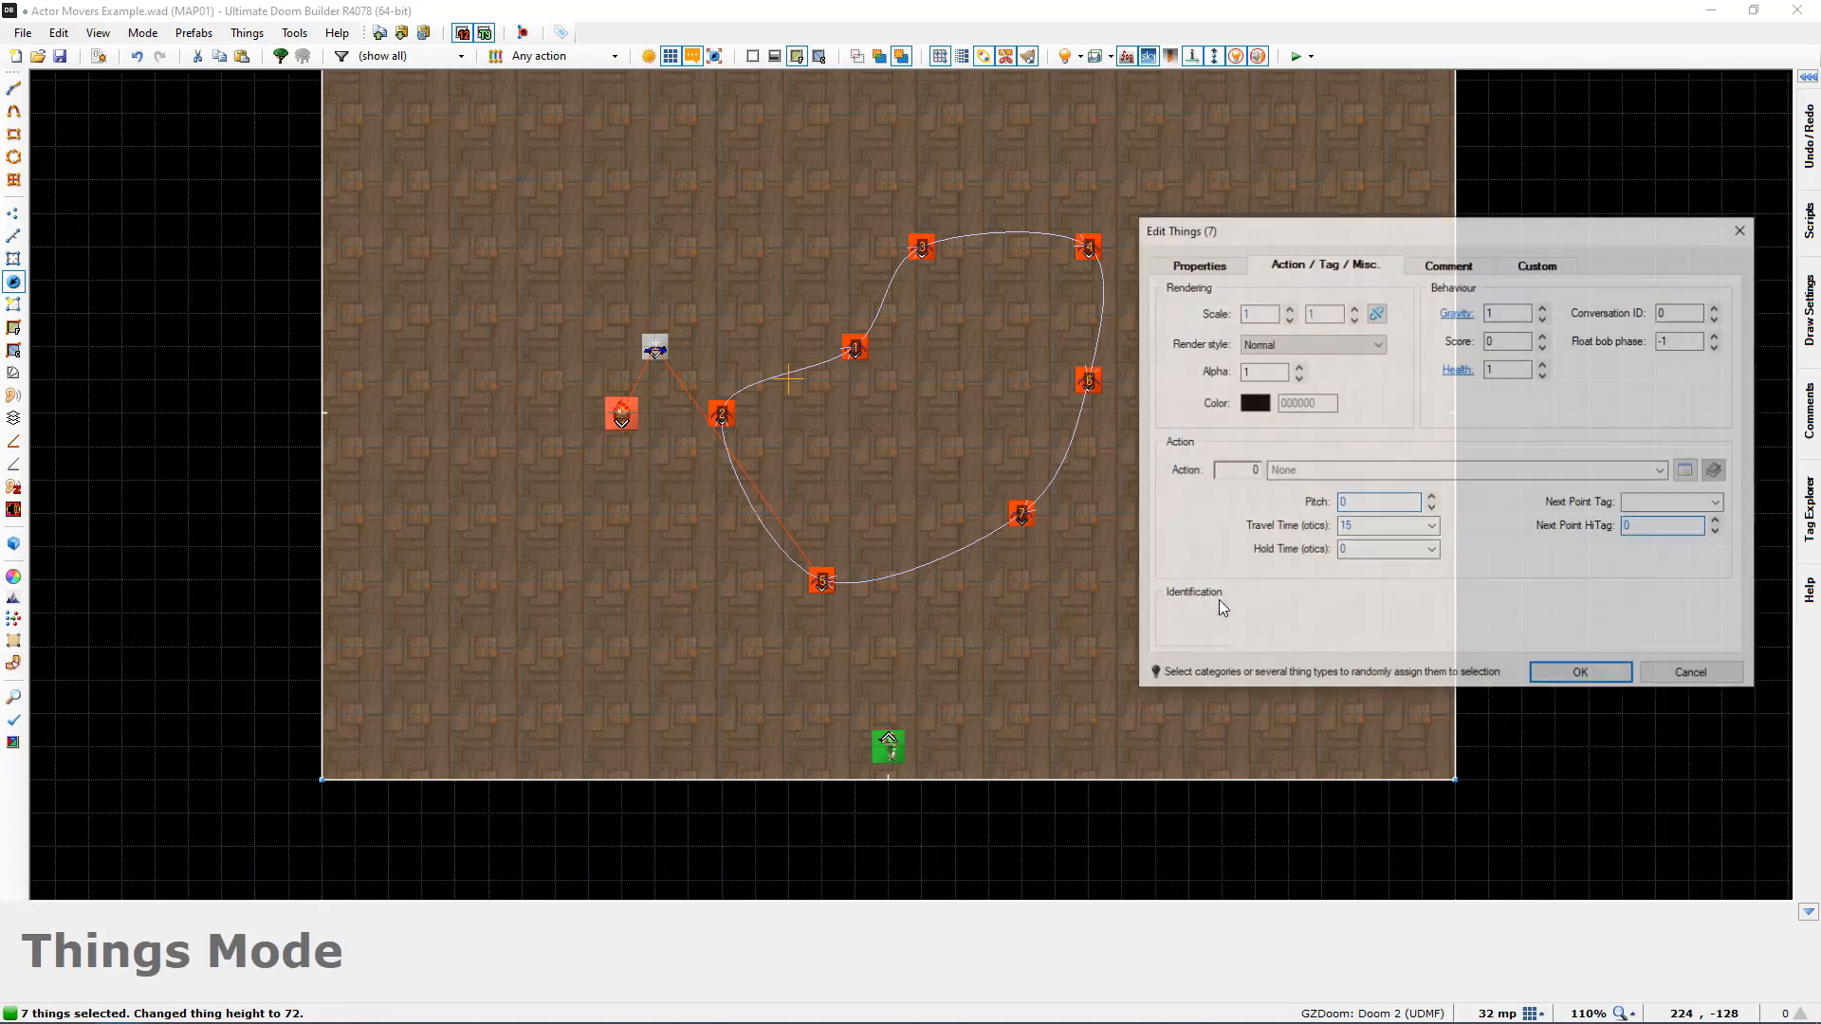
click(1582, 674)
Step: Save the map and test-play it to watch the Lost Soul follow the closed loop
key(ctrl+s)
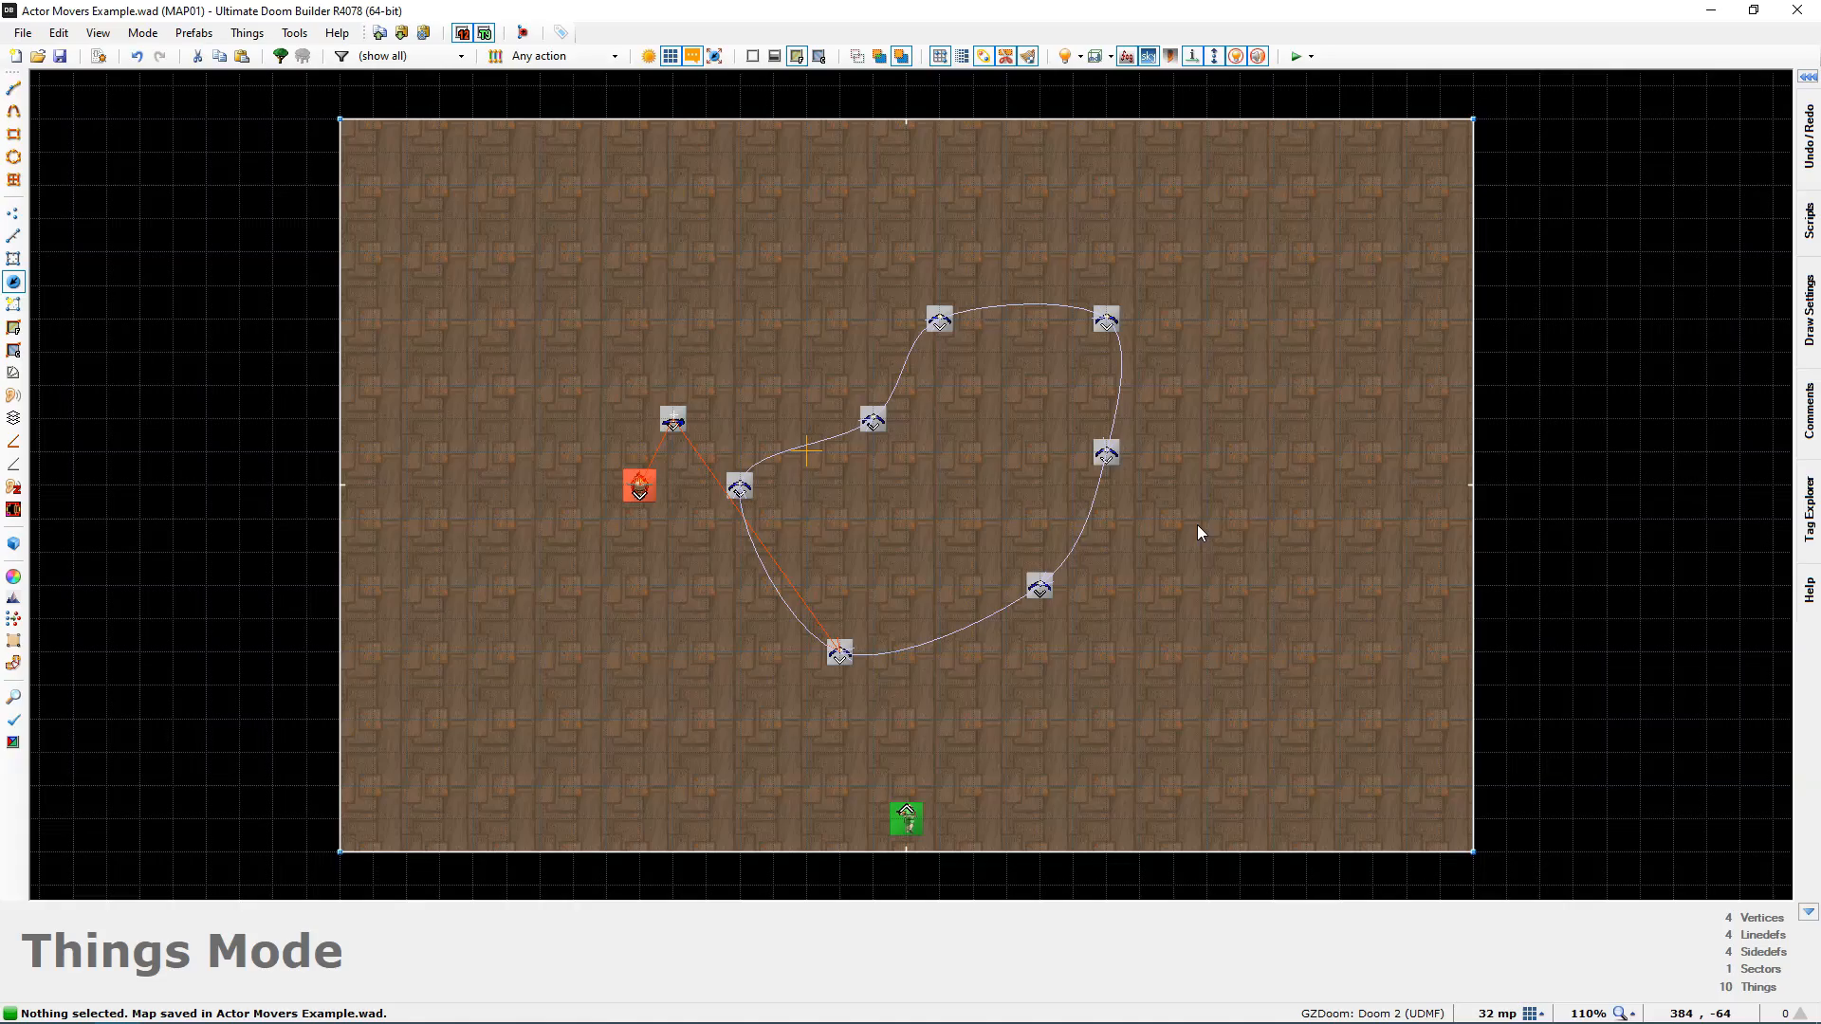
key(F9)
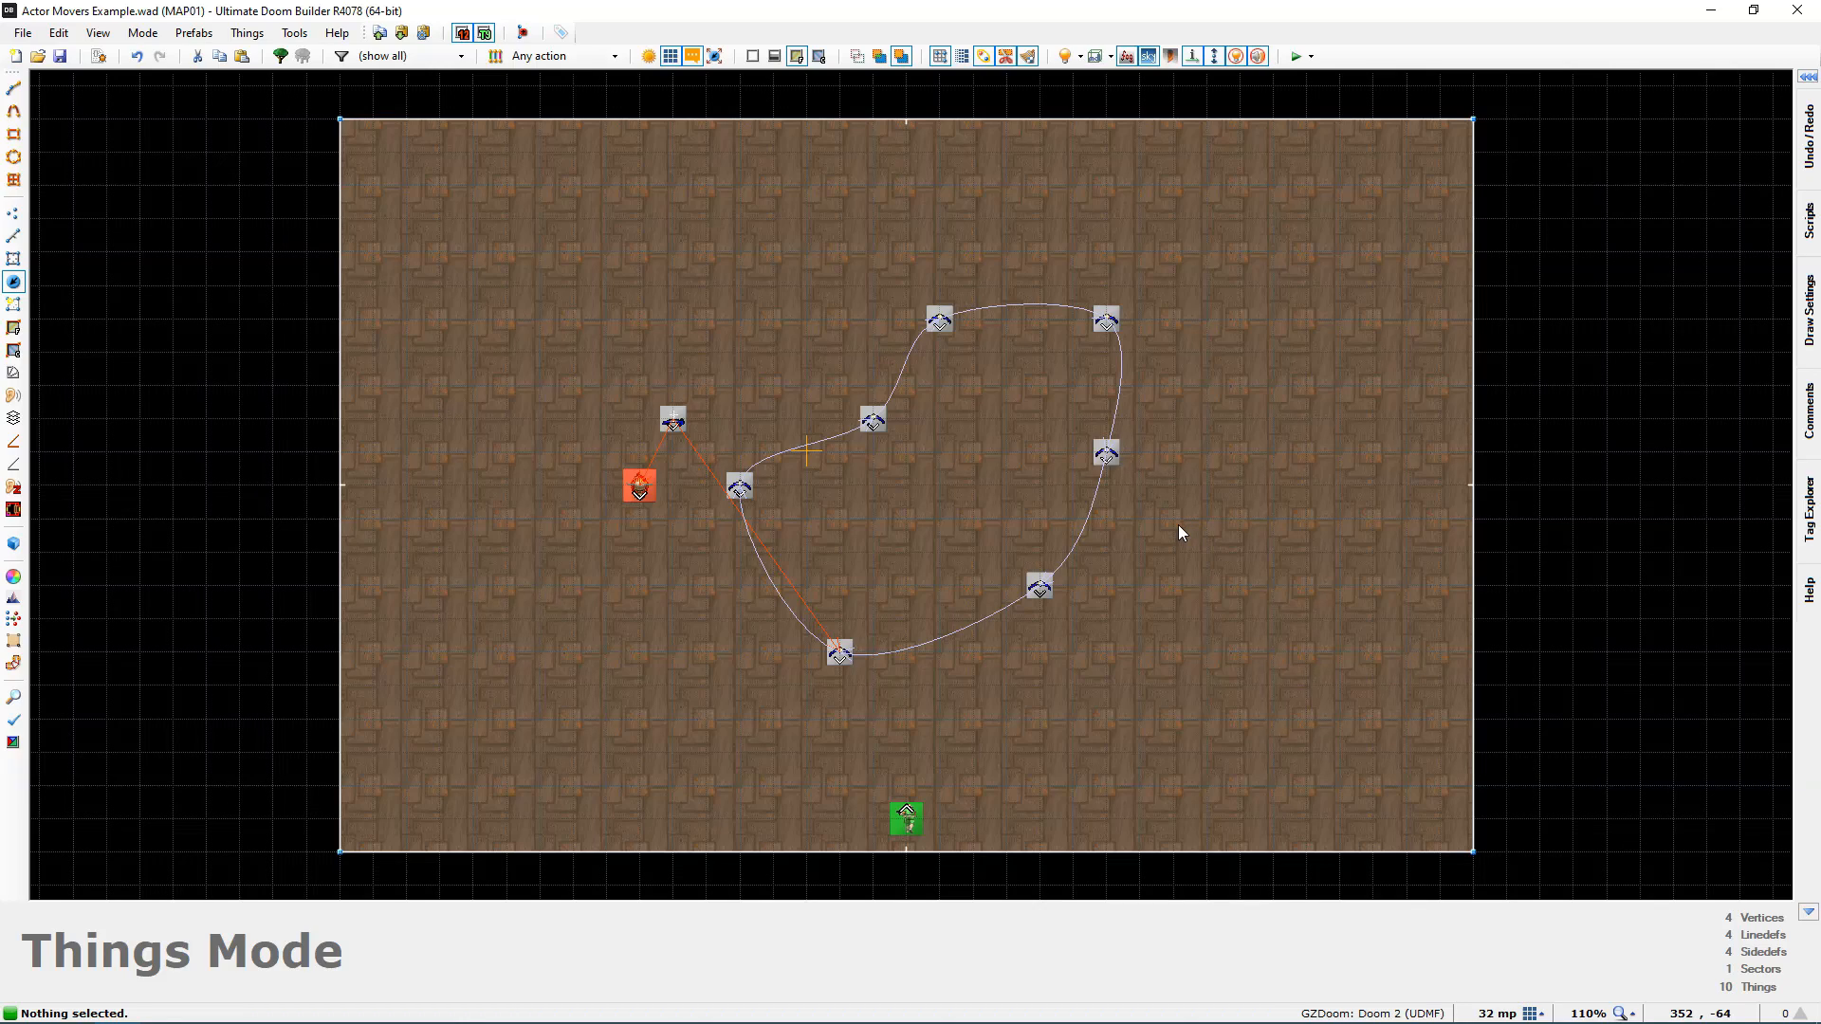
Step: Examine the closed loop, the Lost Soul and the Actor Mover in 3D from several positions, and return to the 2D map
middle_drag(1150, 542, 1173, 542)
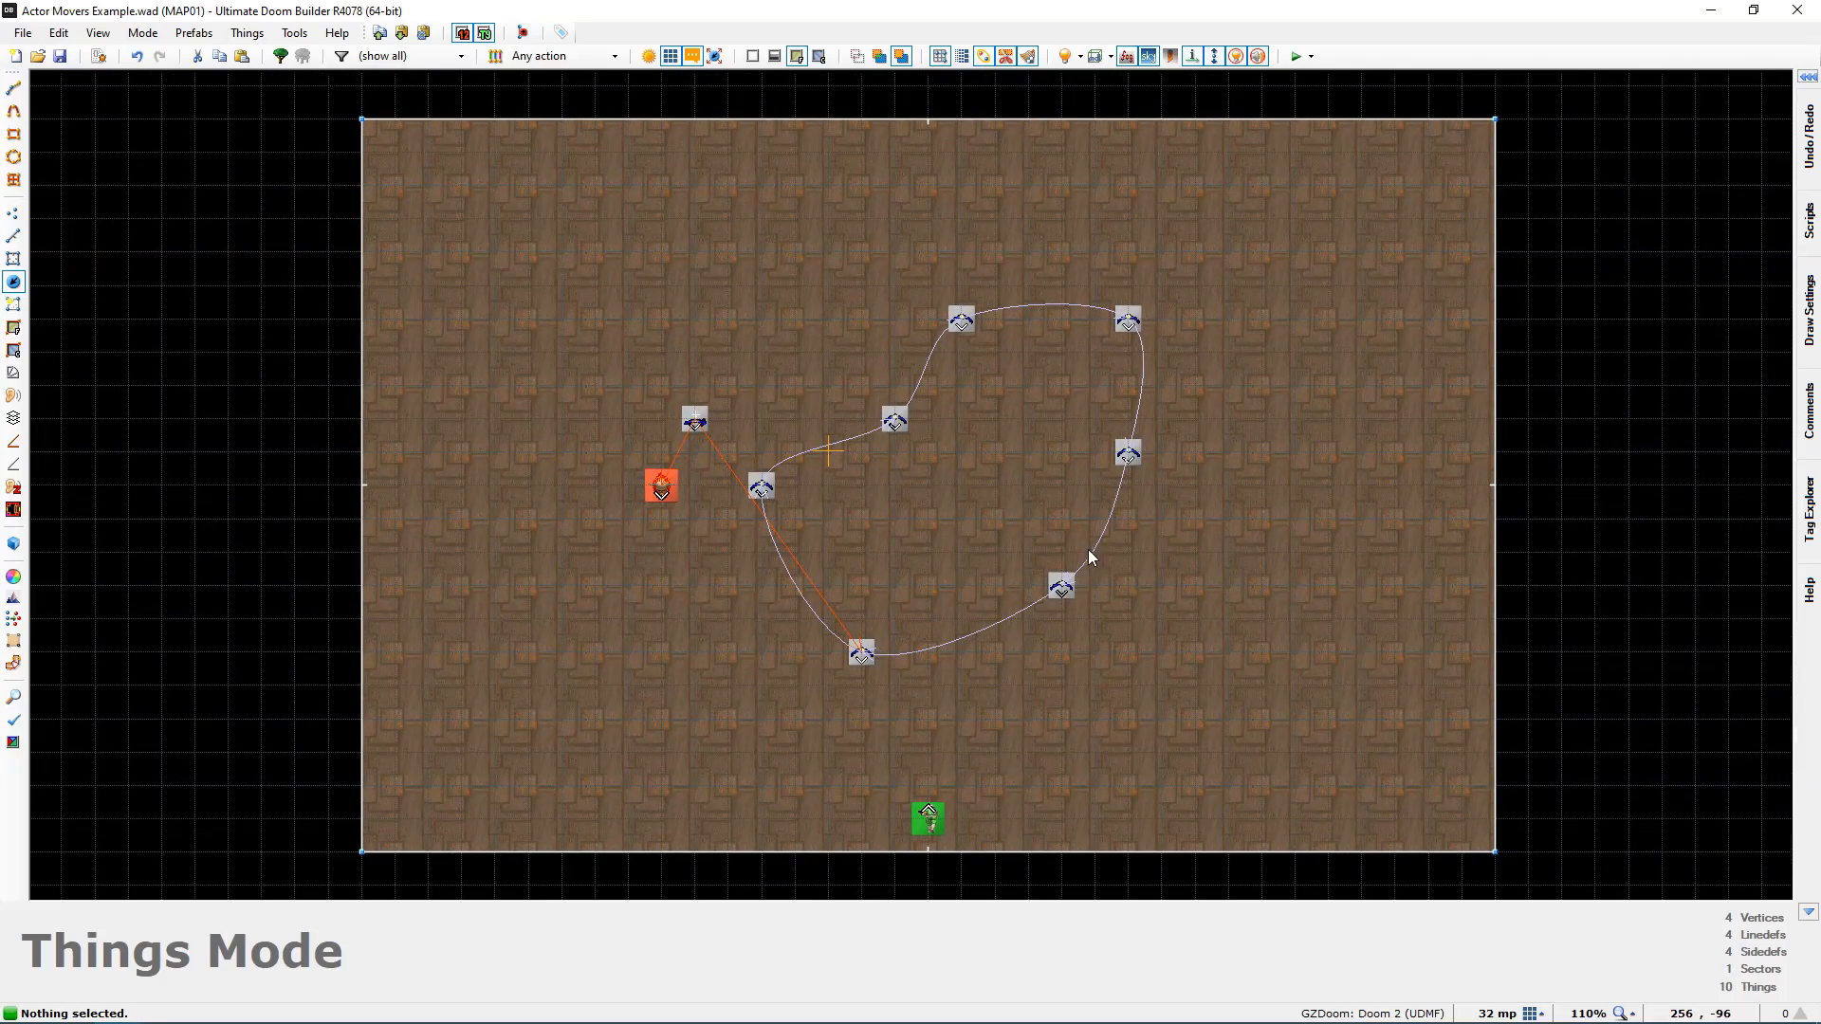
key(q)
key(d)
key(s)
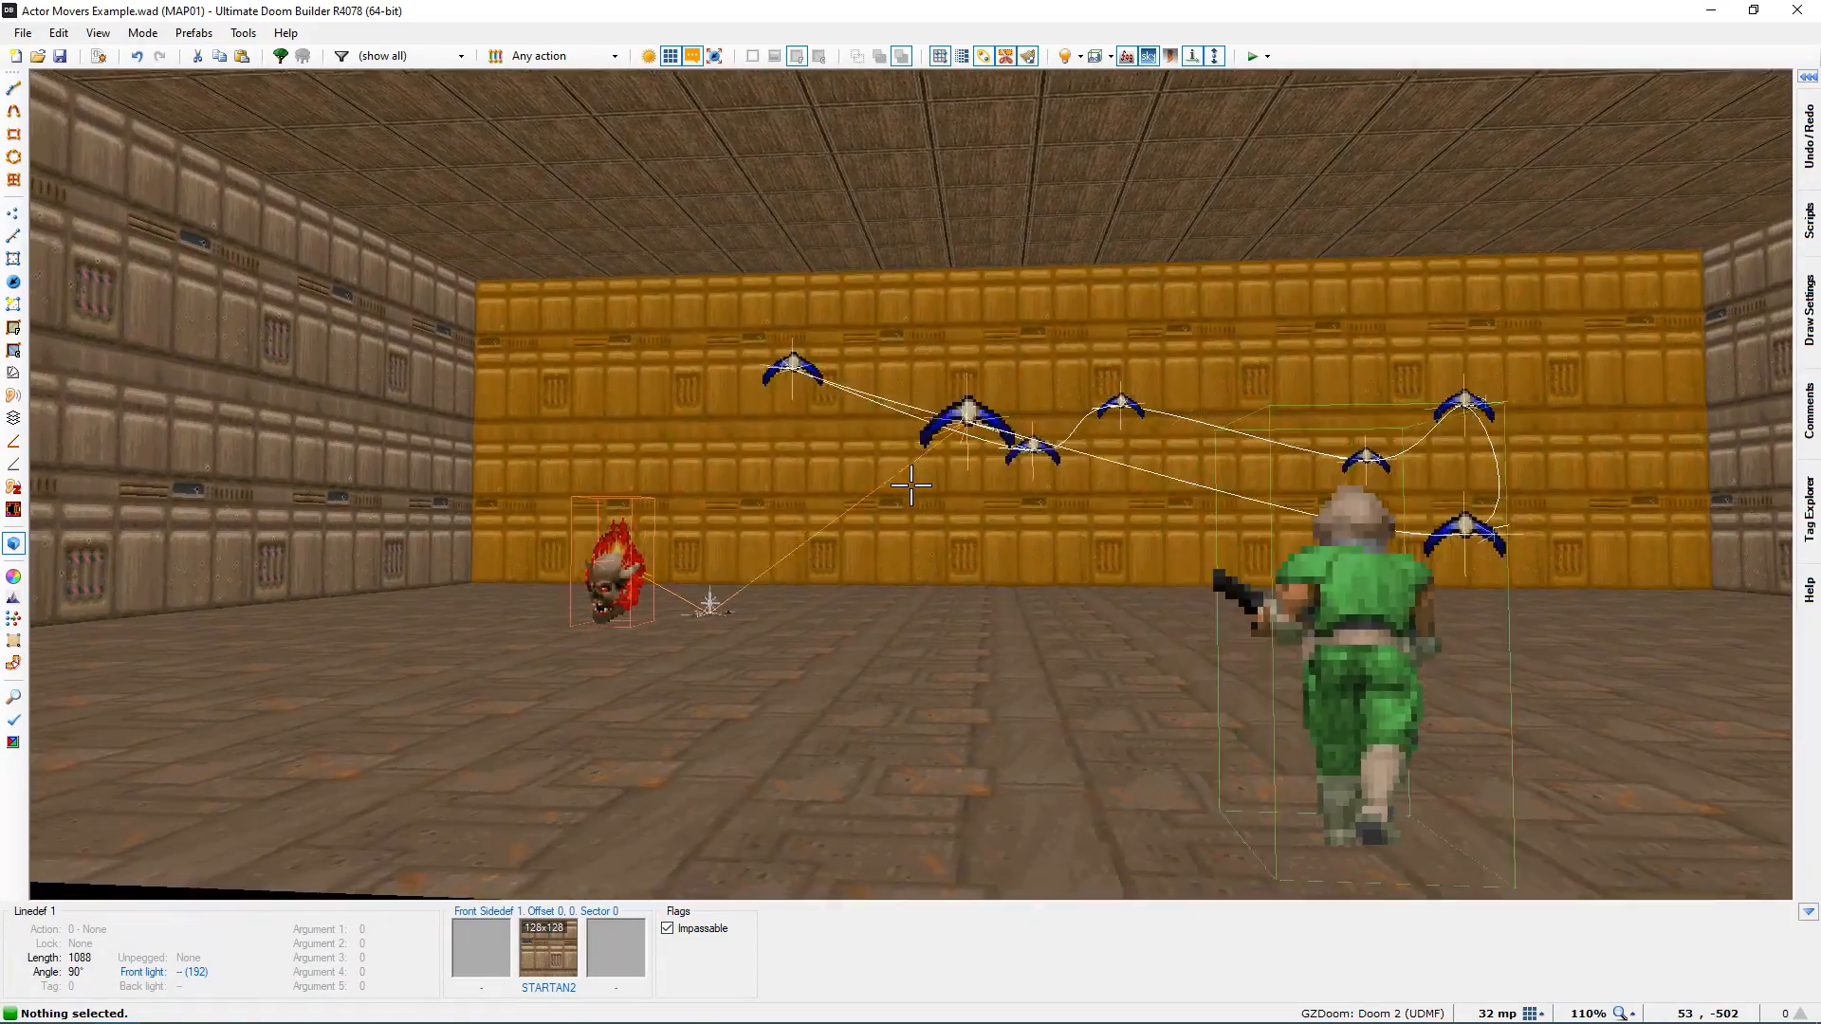
key(e)
key(d)
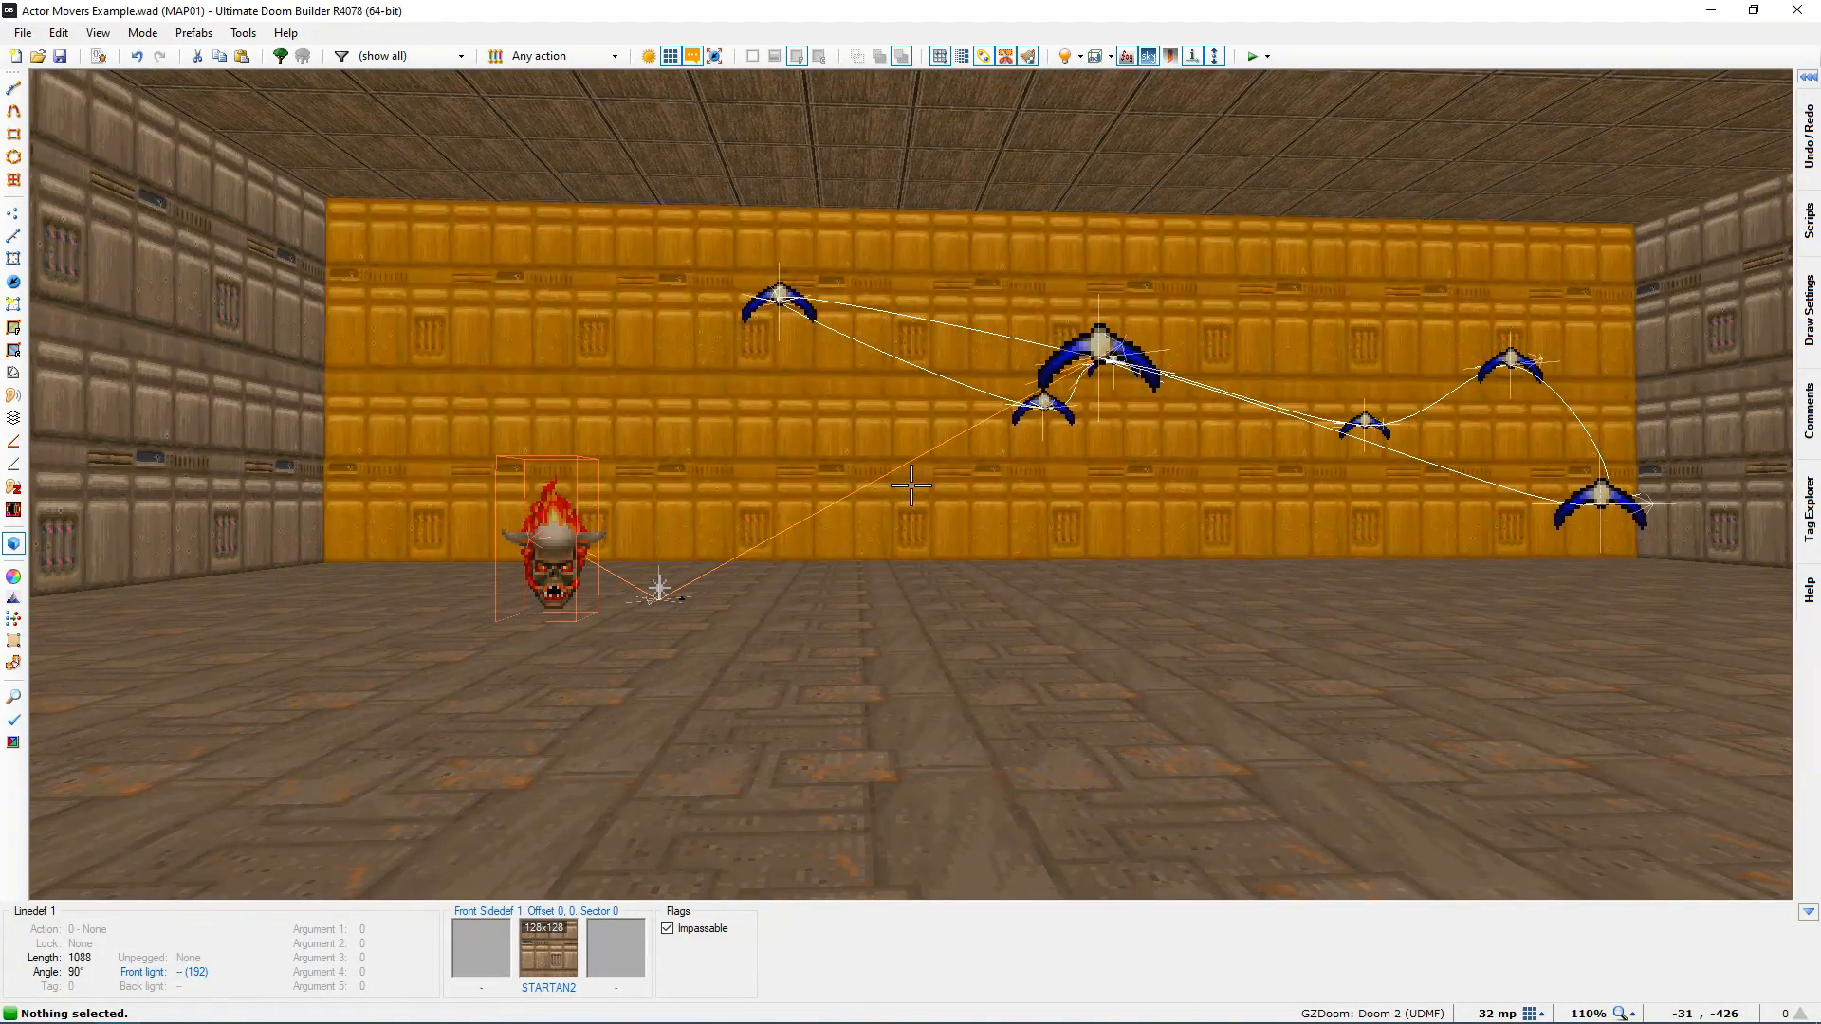
key(d)
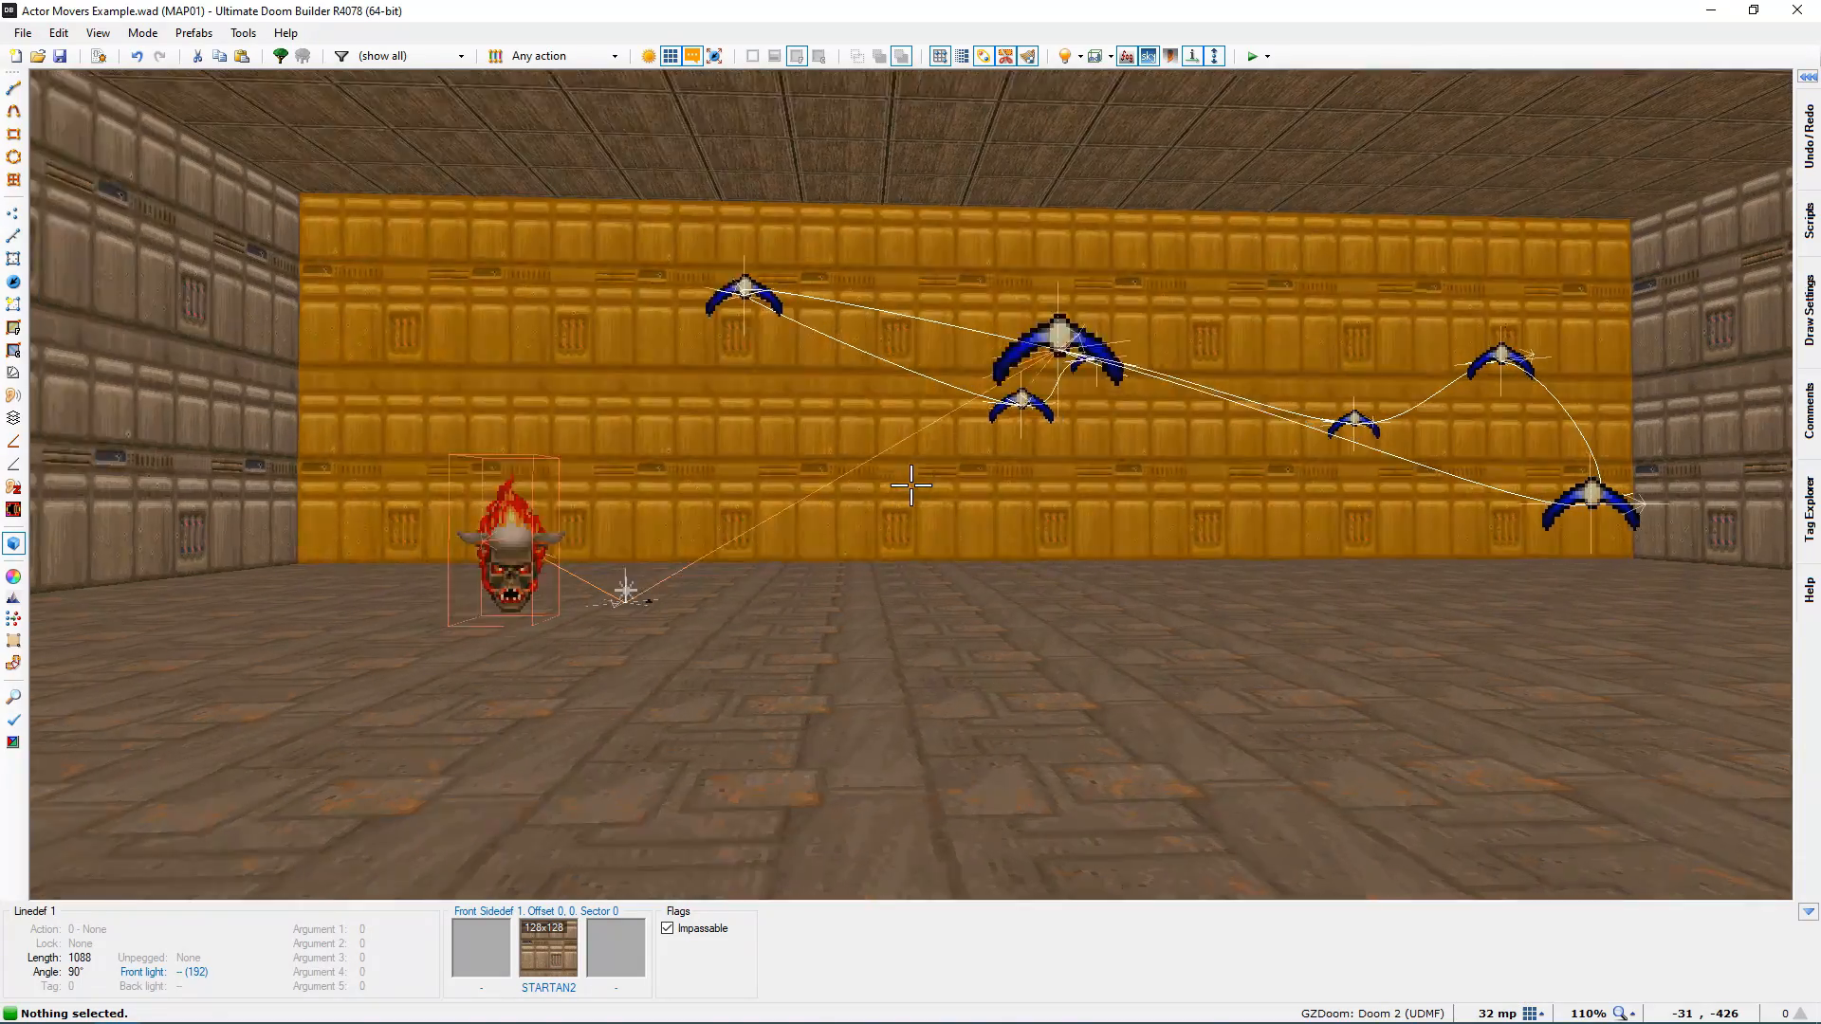
key(w)
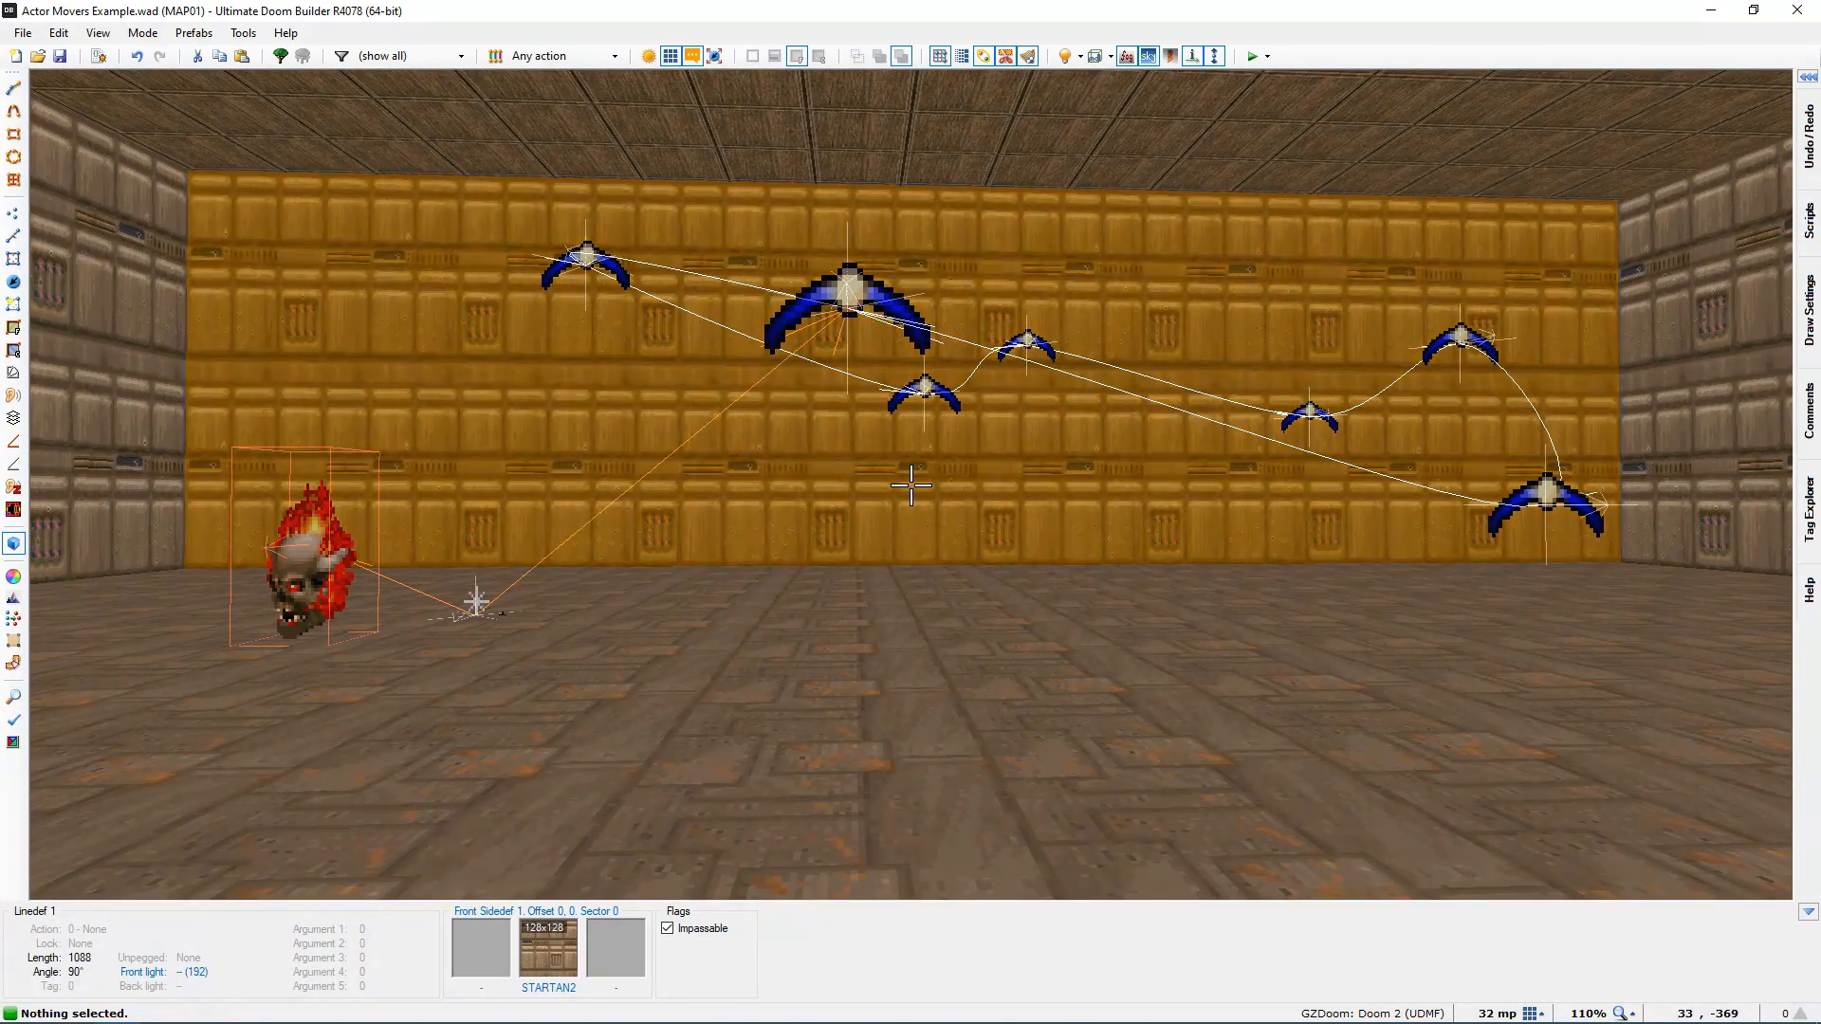
key(d)
key(a)
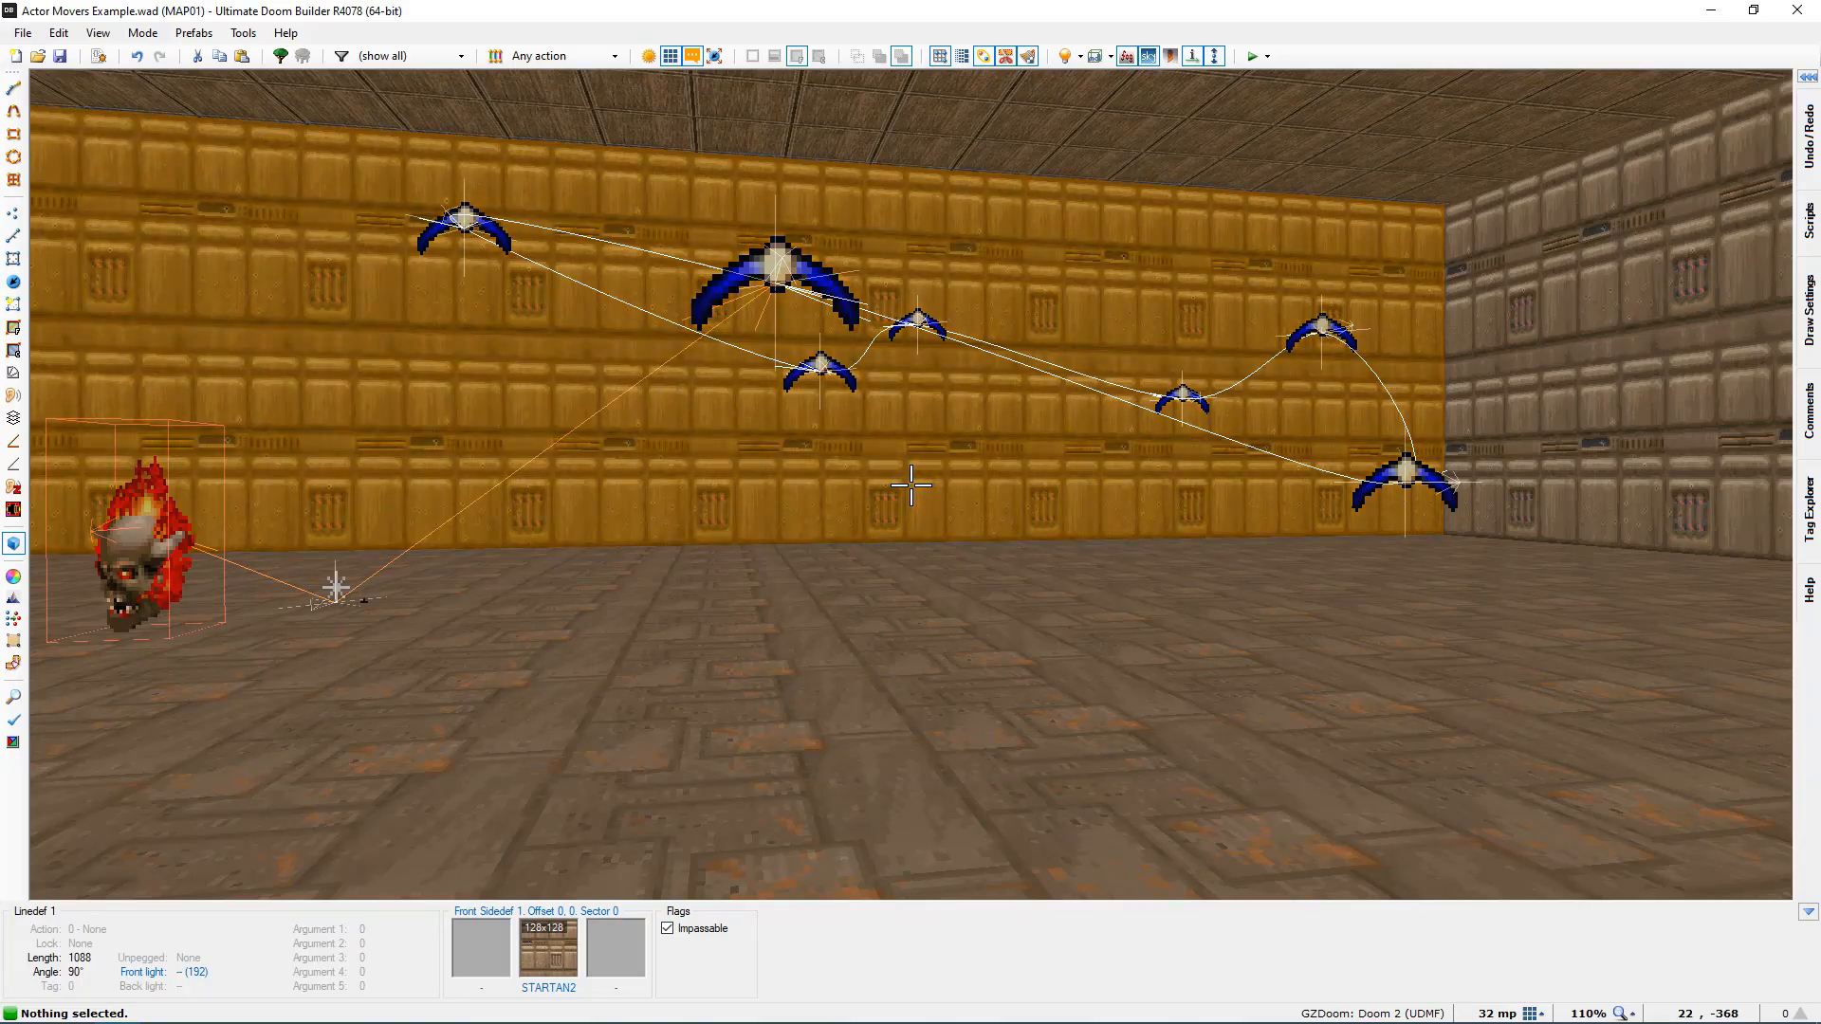
key(a)
key(w)
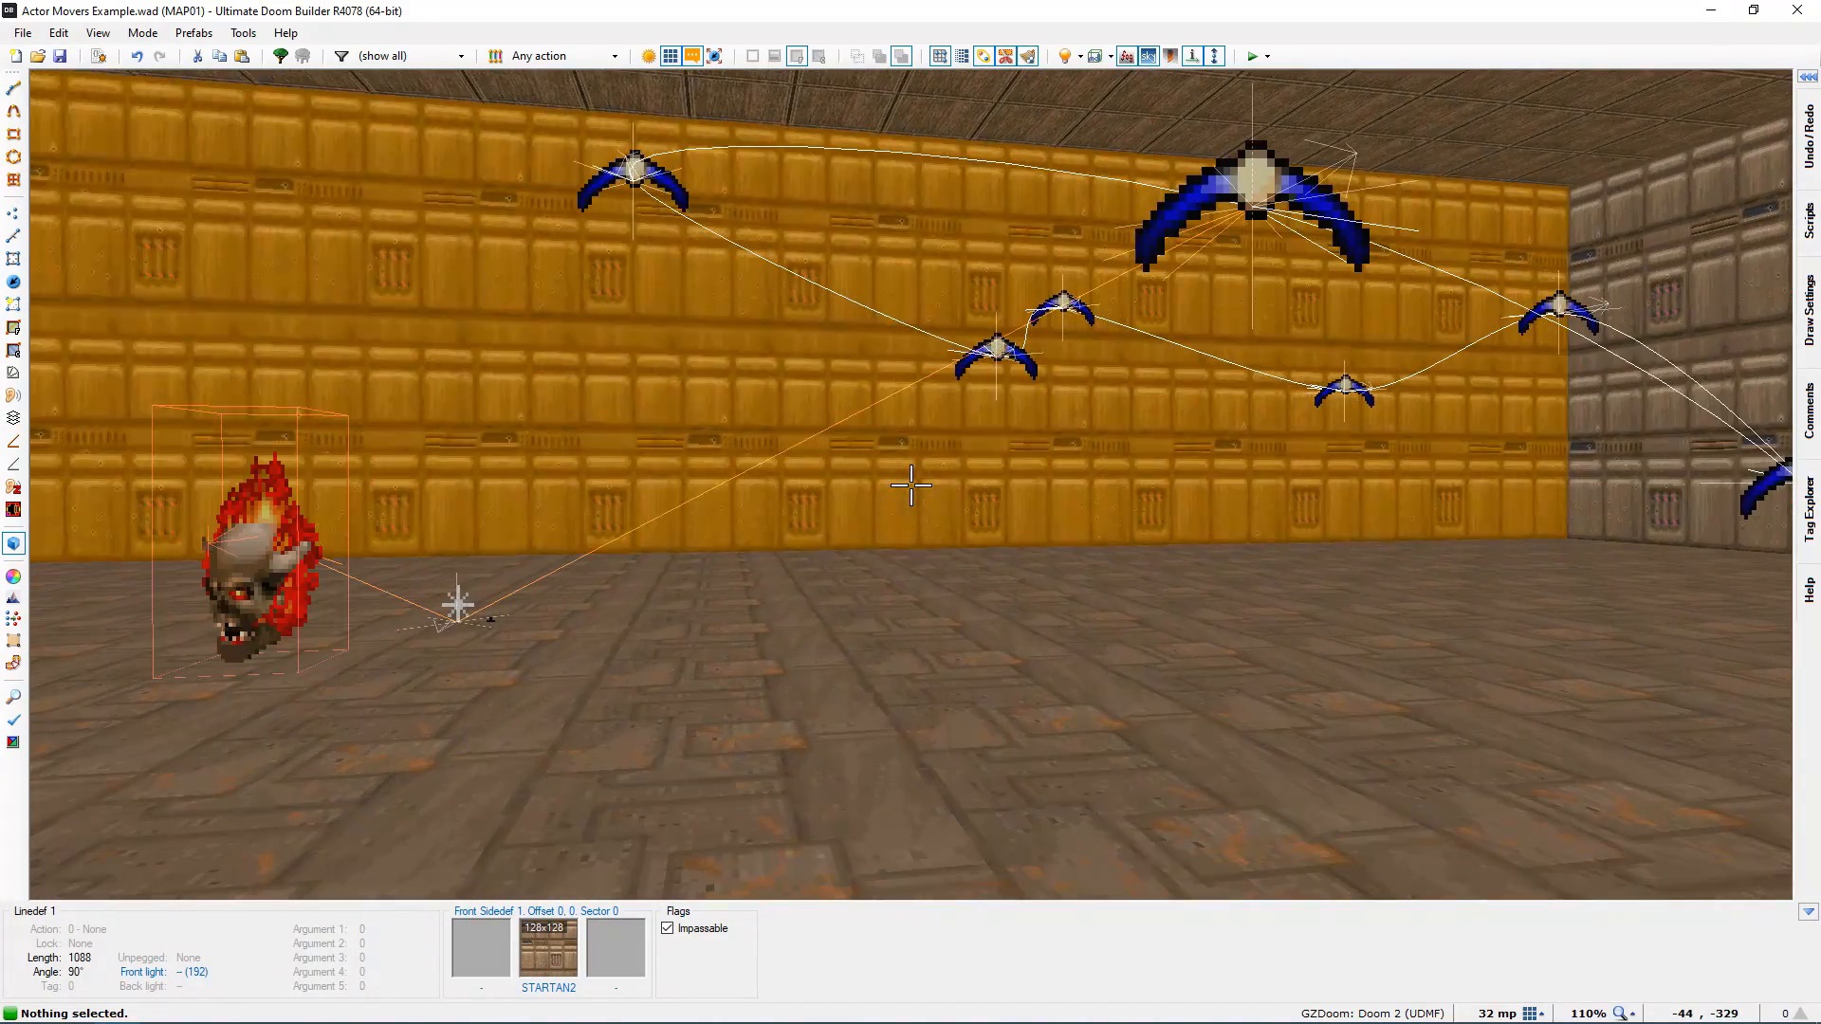
key(s)
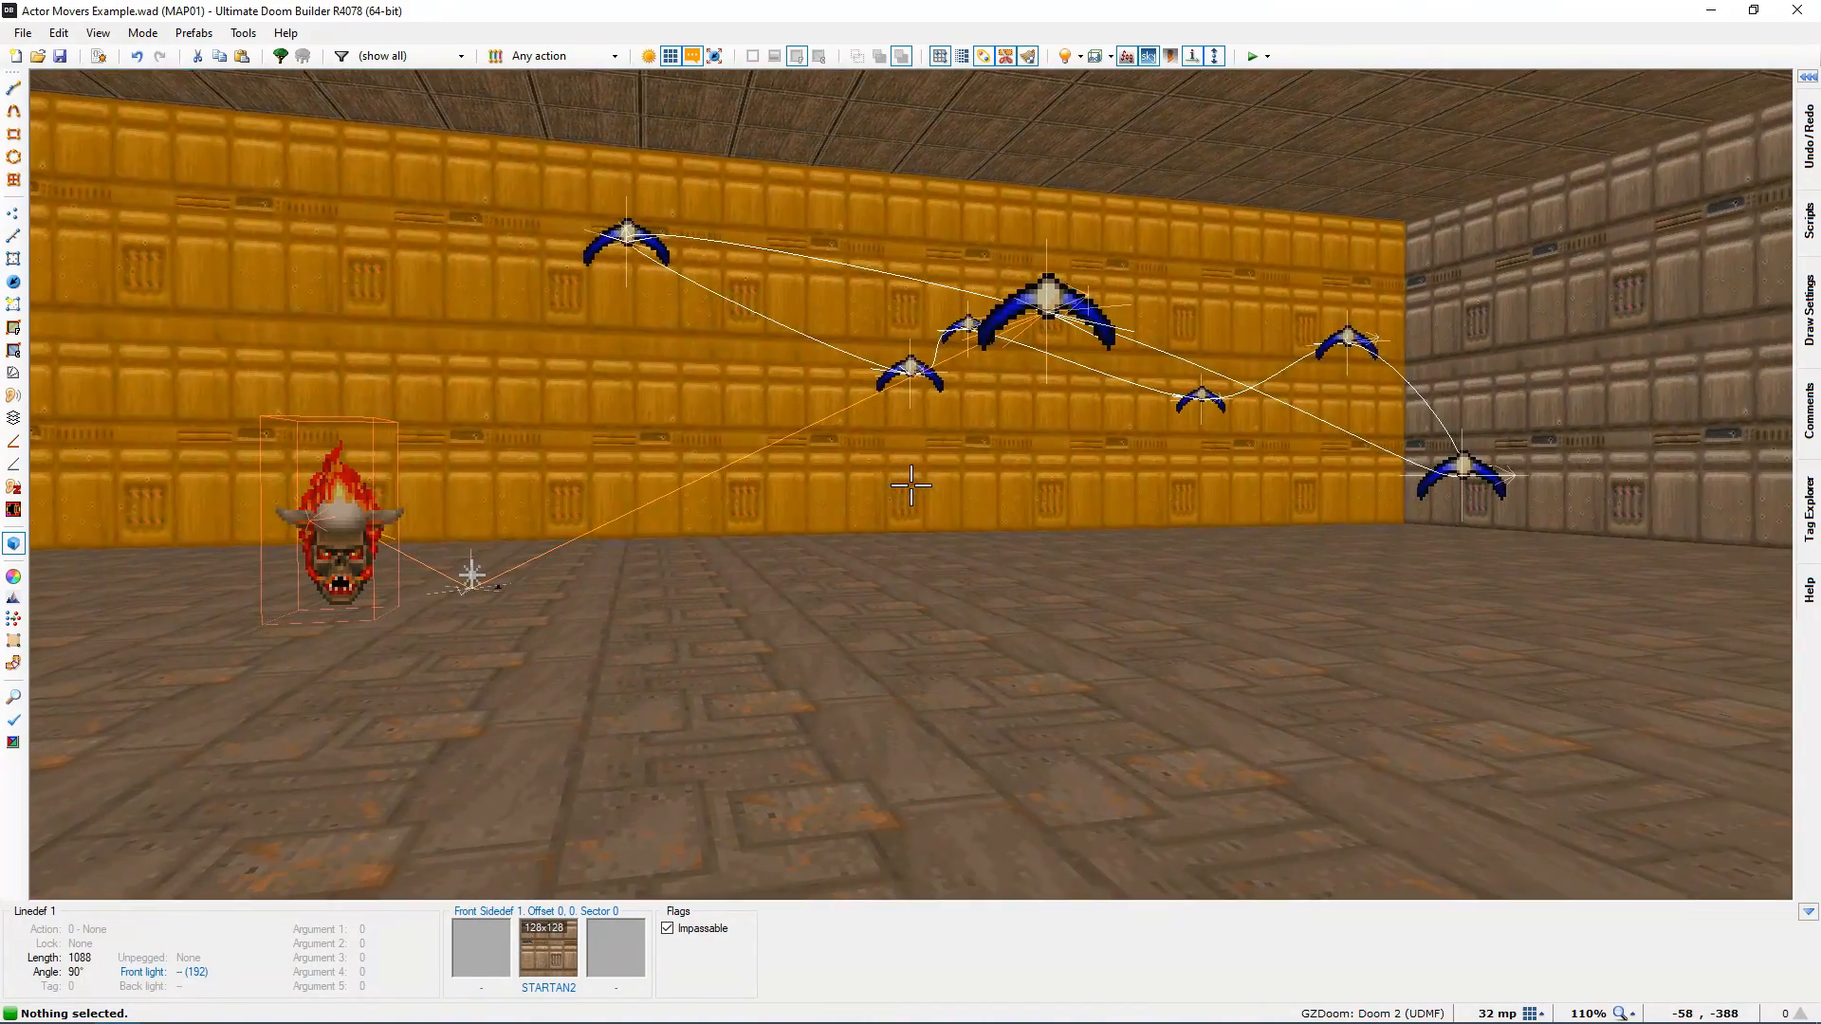
key(q)
Step: Delete the Lost Soul, the Actor Mover and all Interpolation Points, keeping only the player start
scroll(853, 569, down, 3)
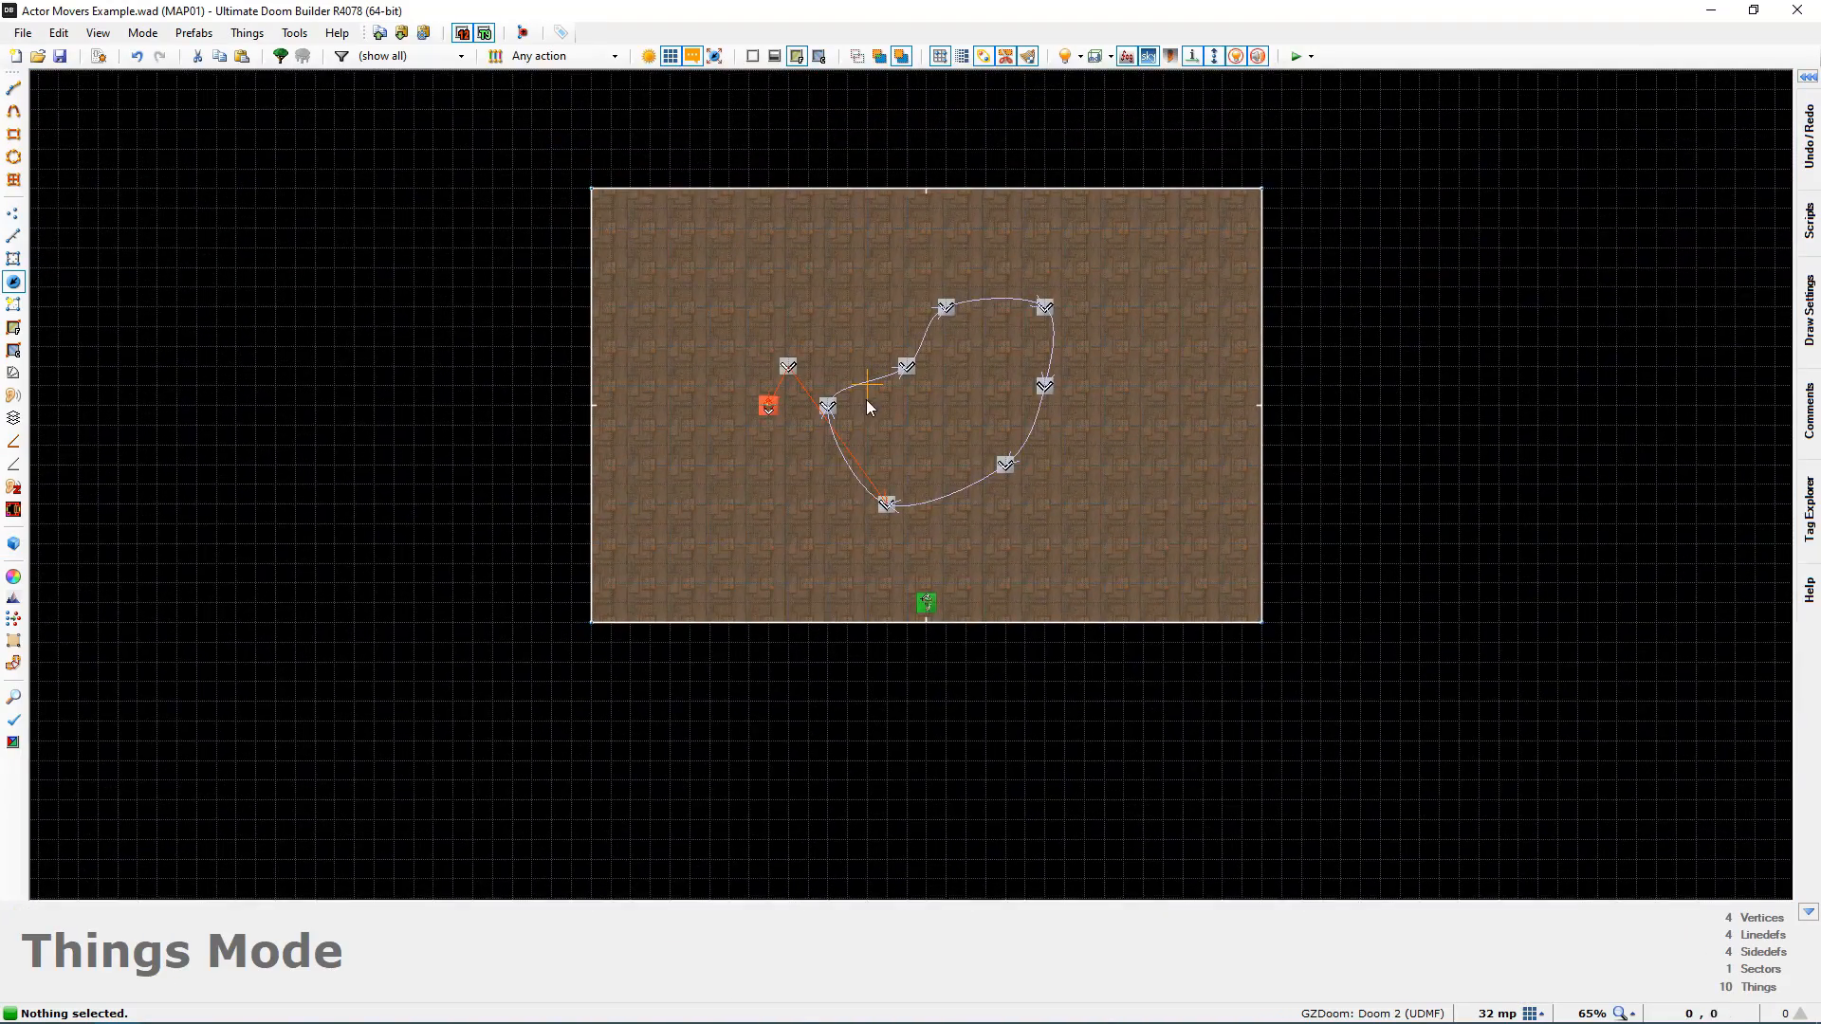
scroll(853, 408, up, 2)
drag(643, 249, 1114, 605)
key(Delete)
Step: Insert a user-defined SpikeTrap thing in the middle of the room at 96, -32
mouse_move(1114, 605)
middle_down()
mouse_move(1049, 593)
mouse_move(1097, 637)
middle_up()
middle_drag(865, 471, 863, 457)
key(Insert)
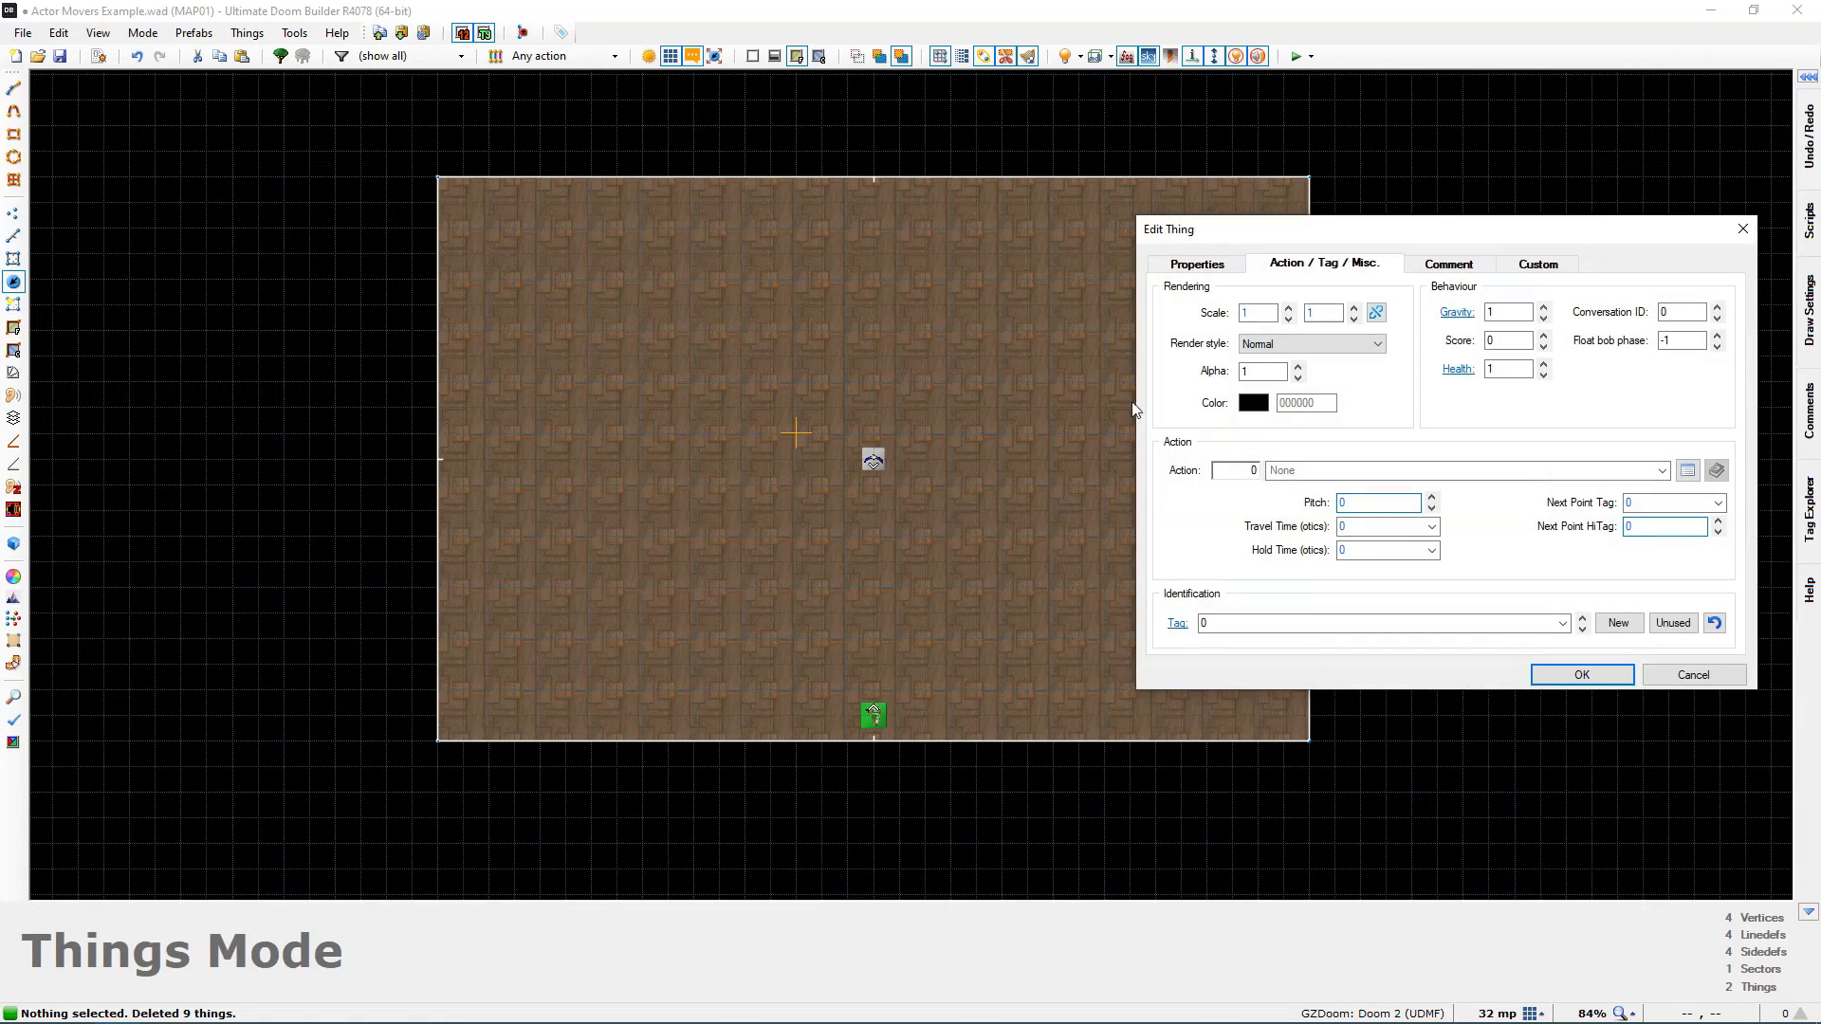
scroll(1261, 439, down, 5)
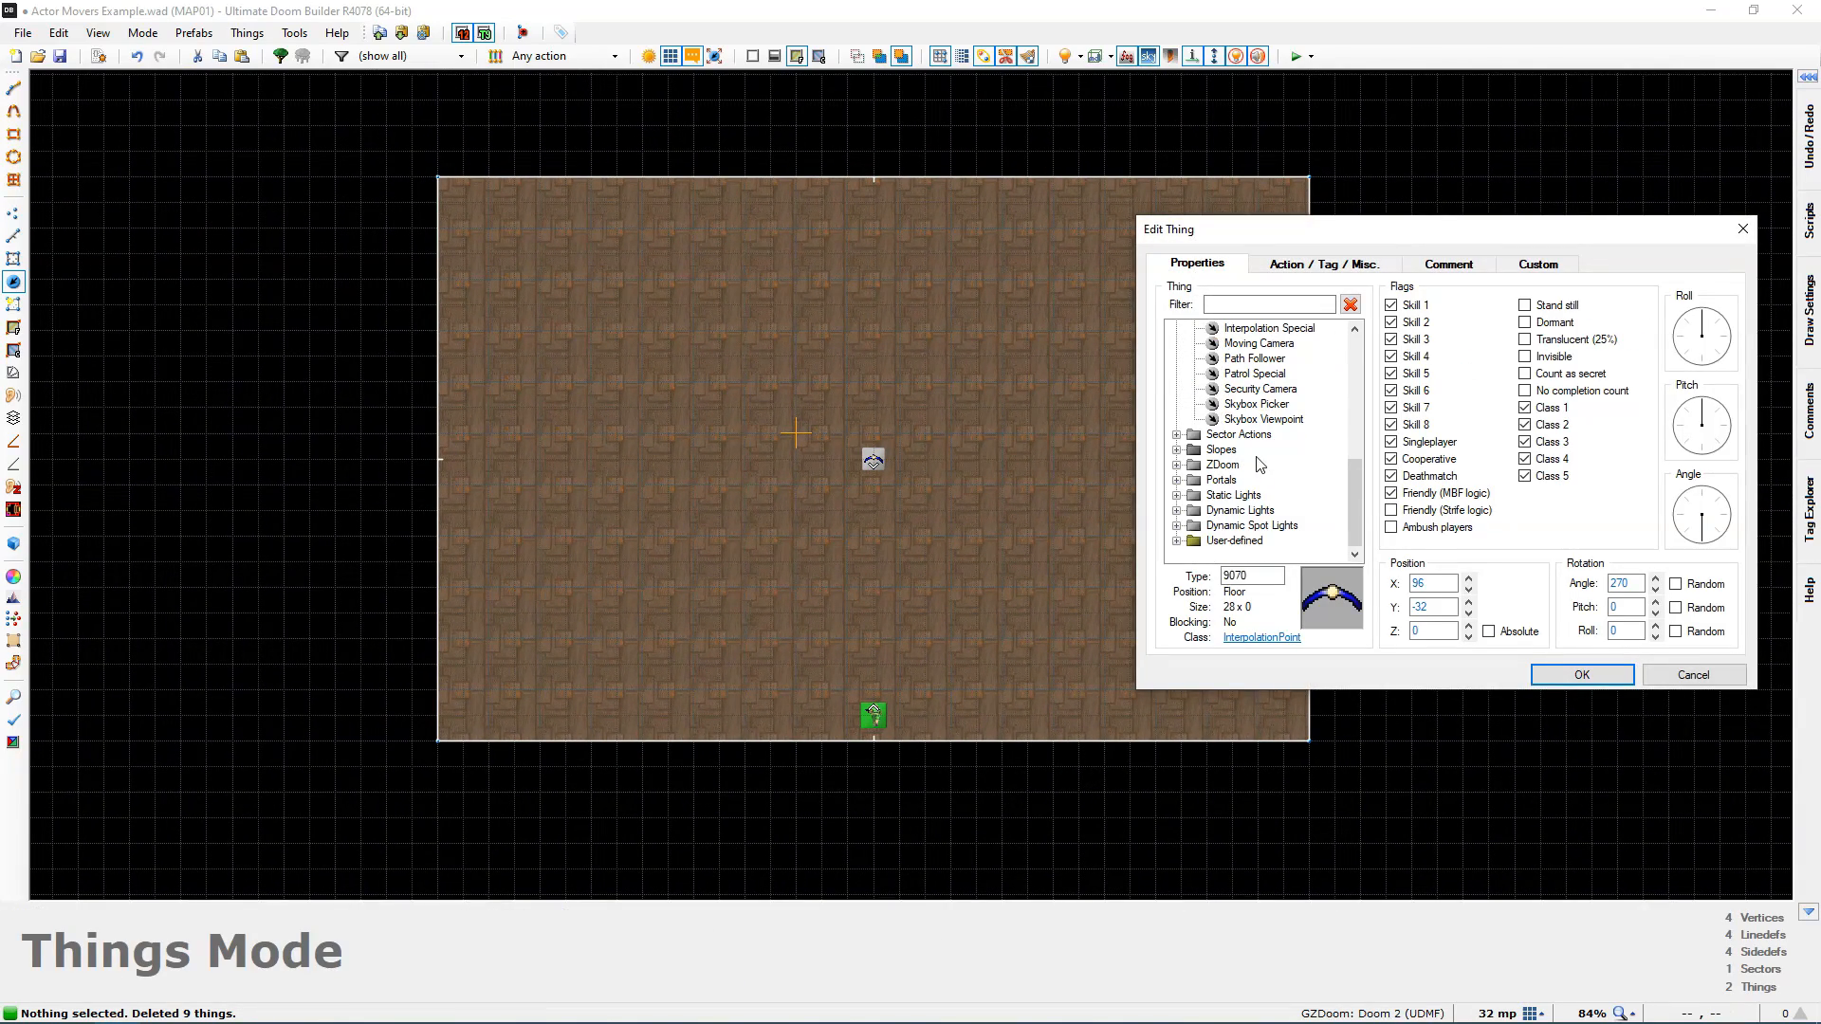
click(1176, 541)
click(1247, 540)
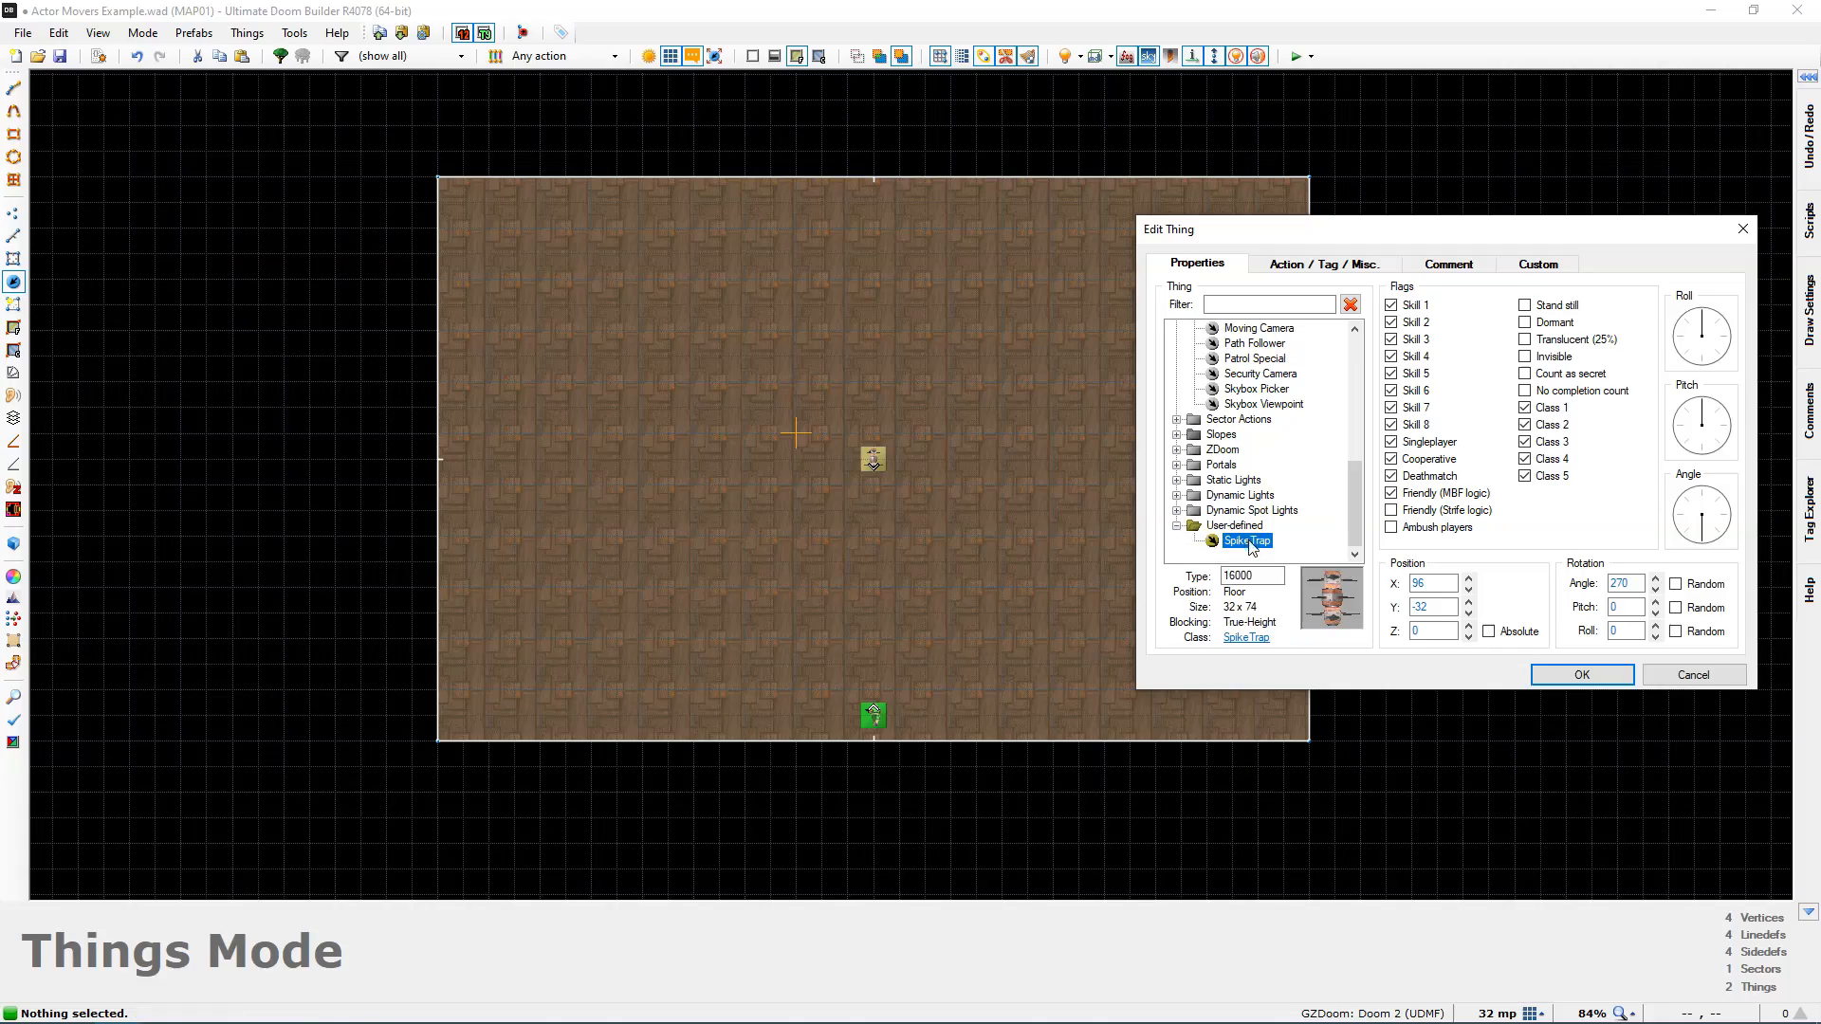
click(1561, 676)
Step: Examine the SpikeTrap in 3D and return to the 2D map
key(w)
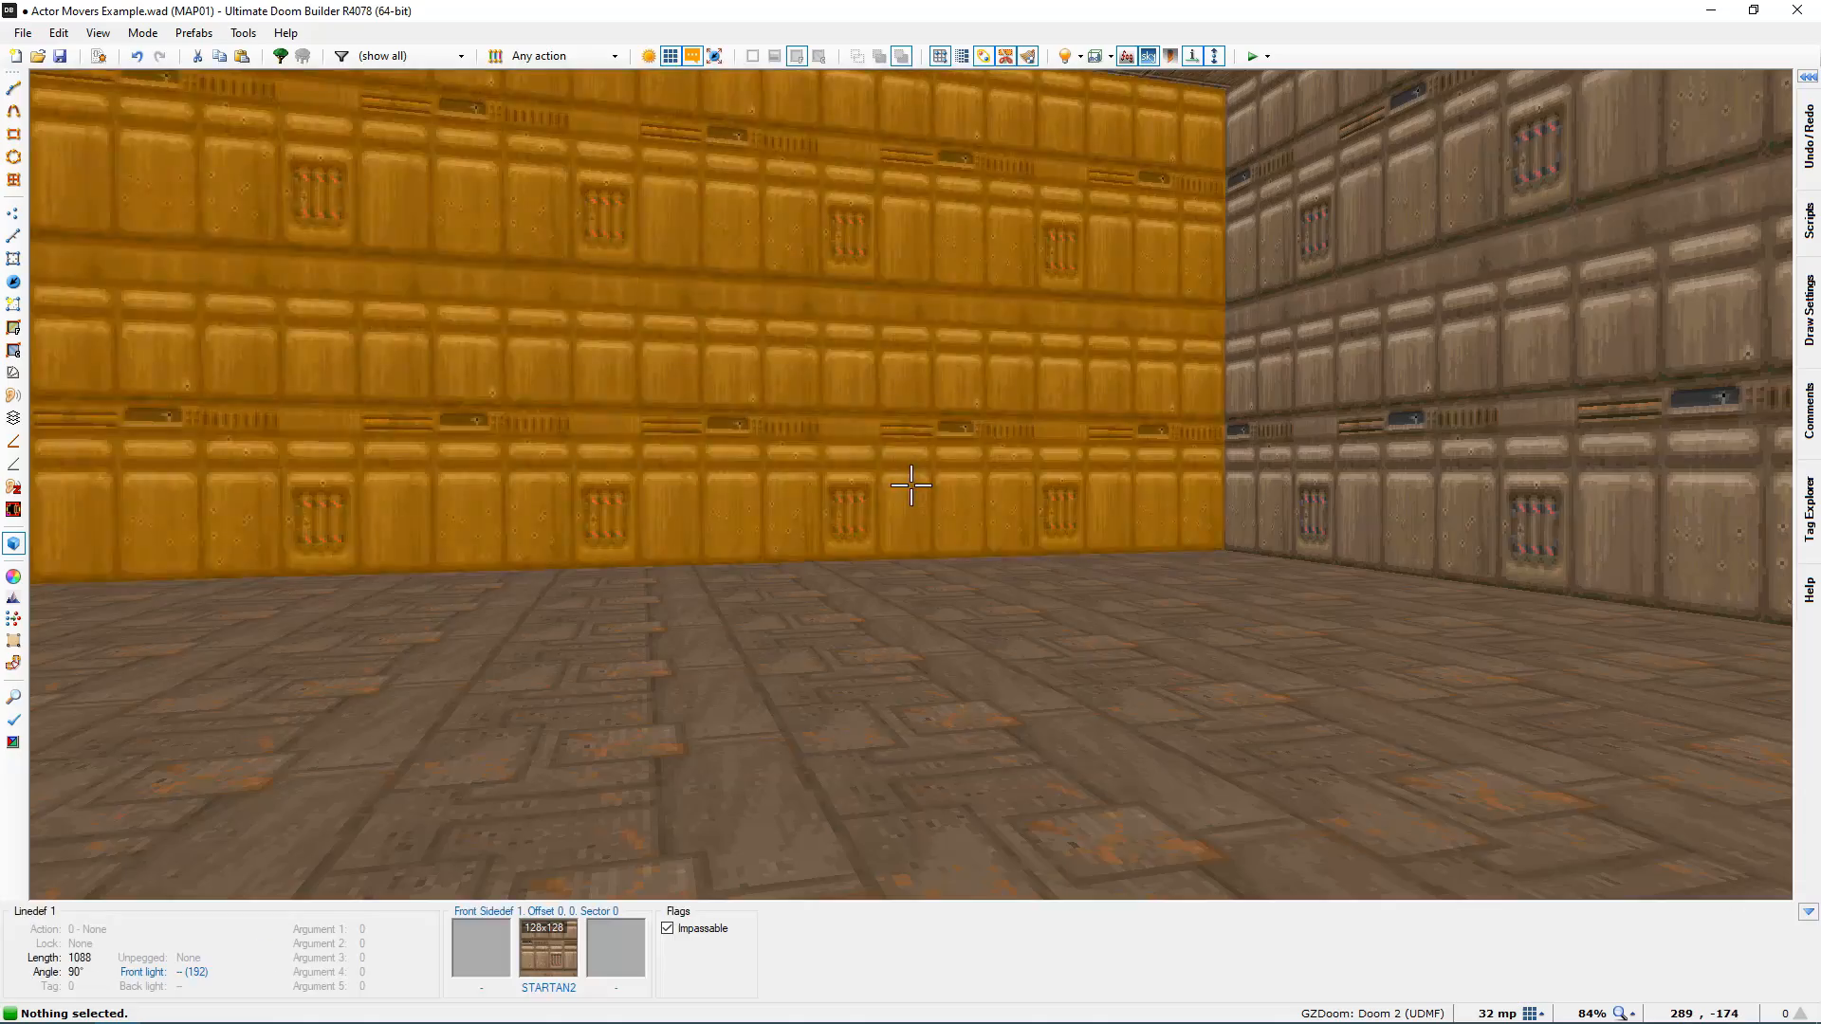
key(e)
key(e)
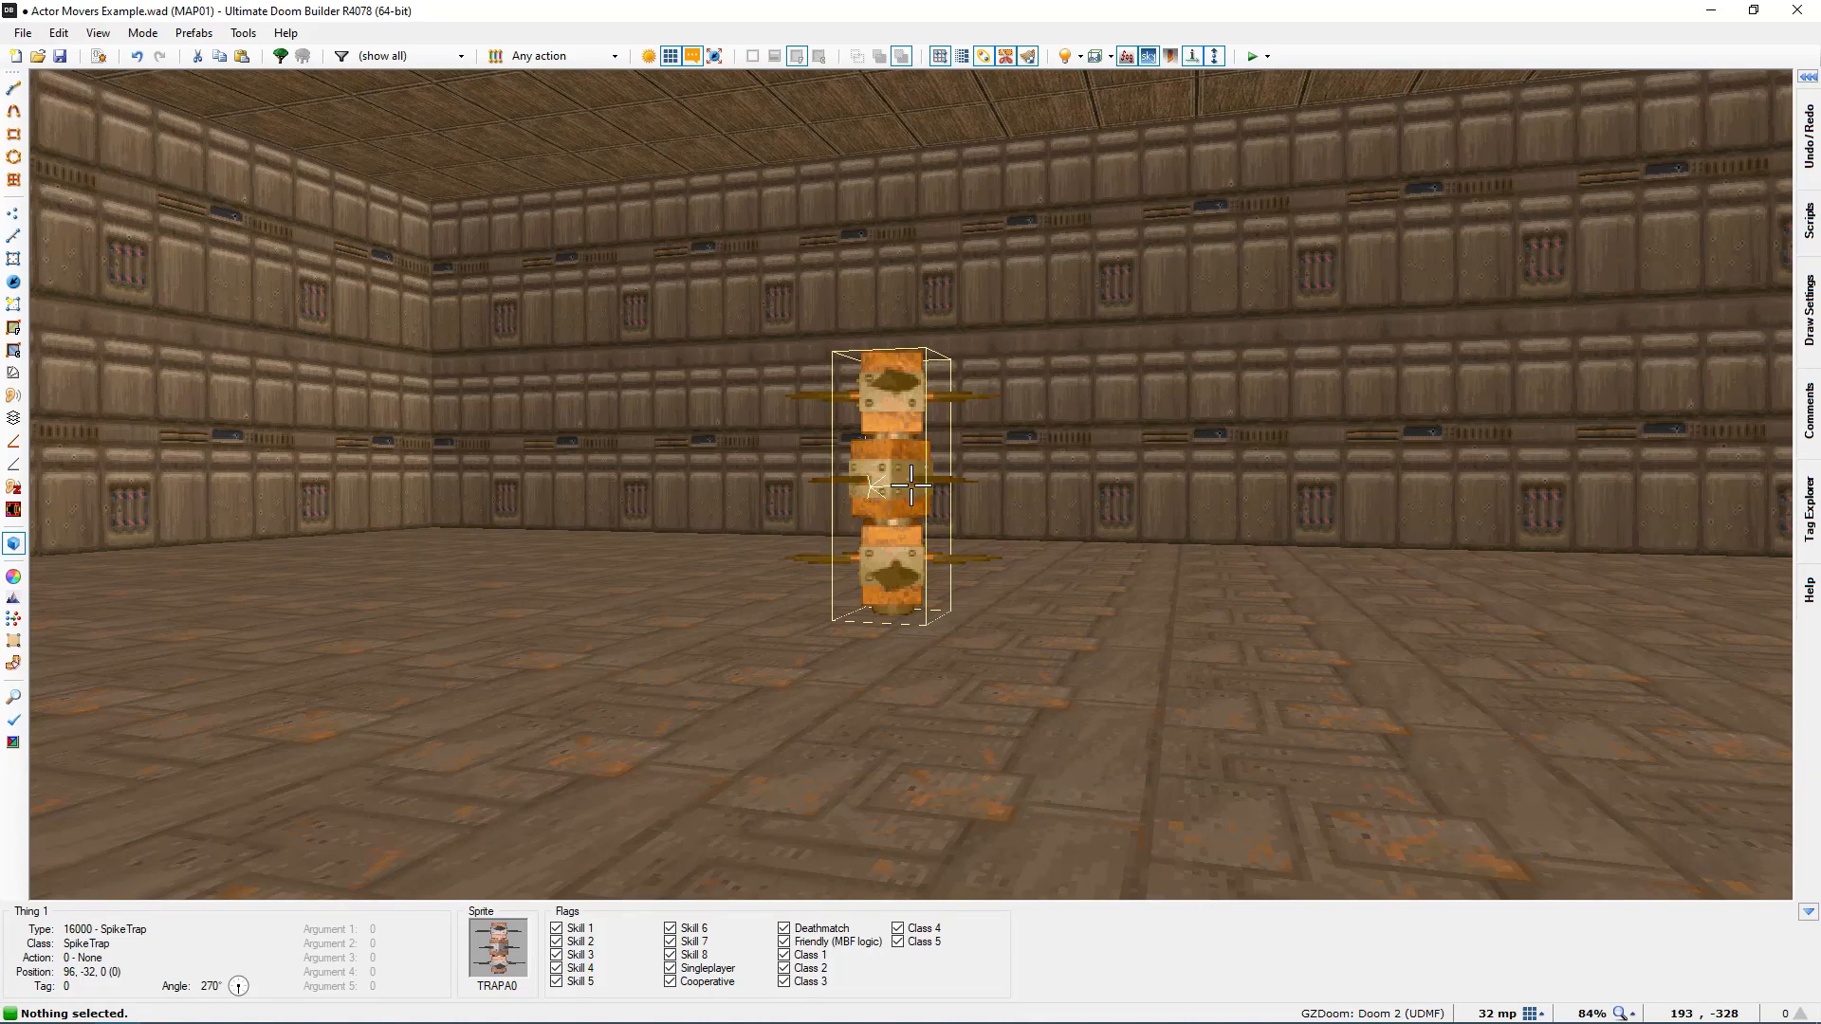
key(e)
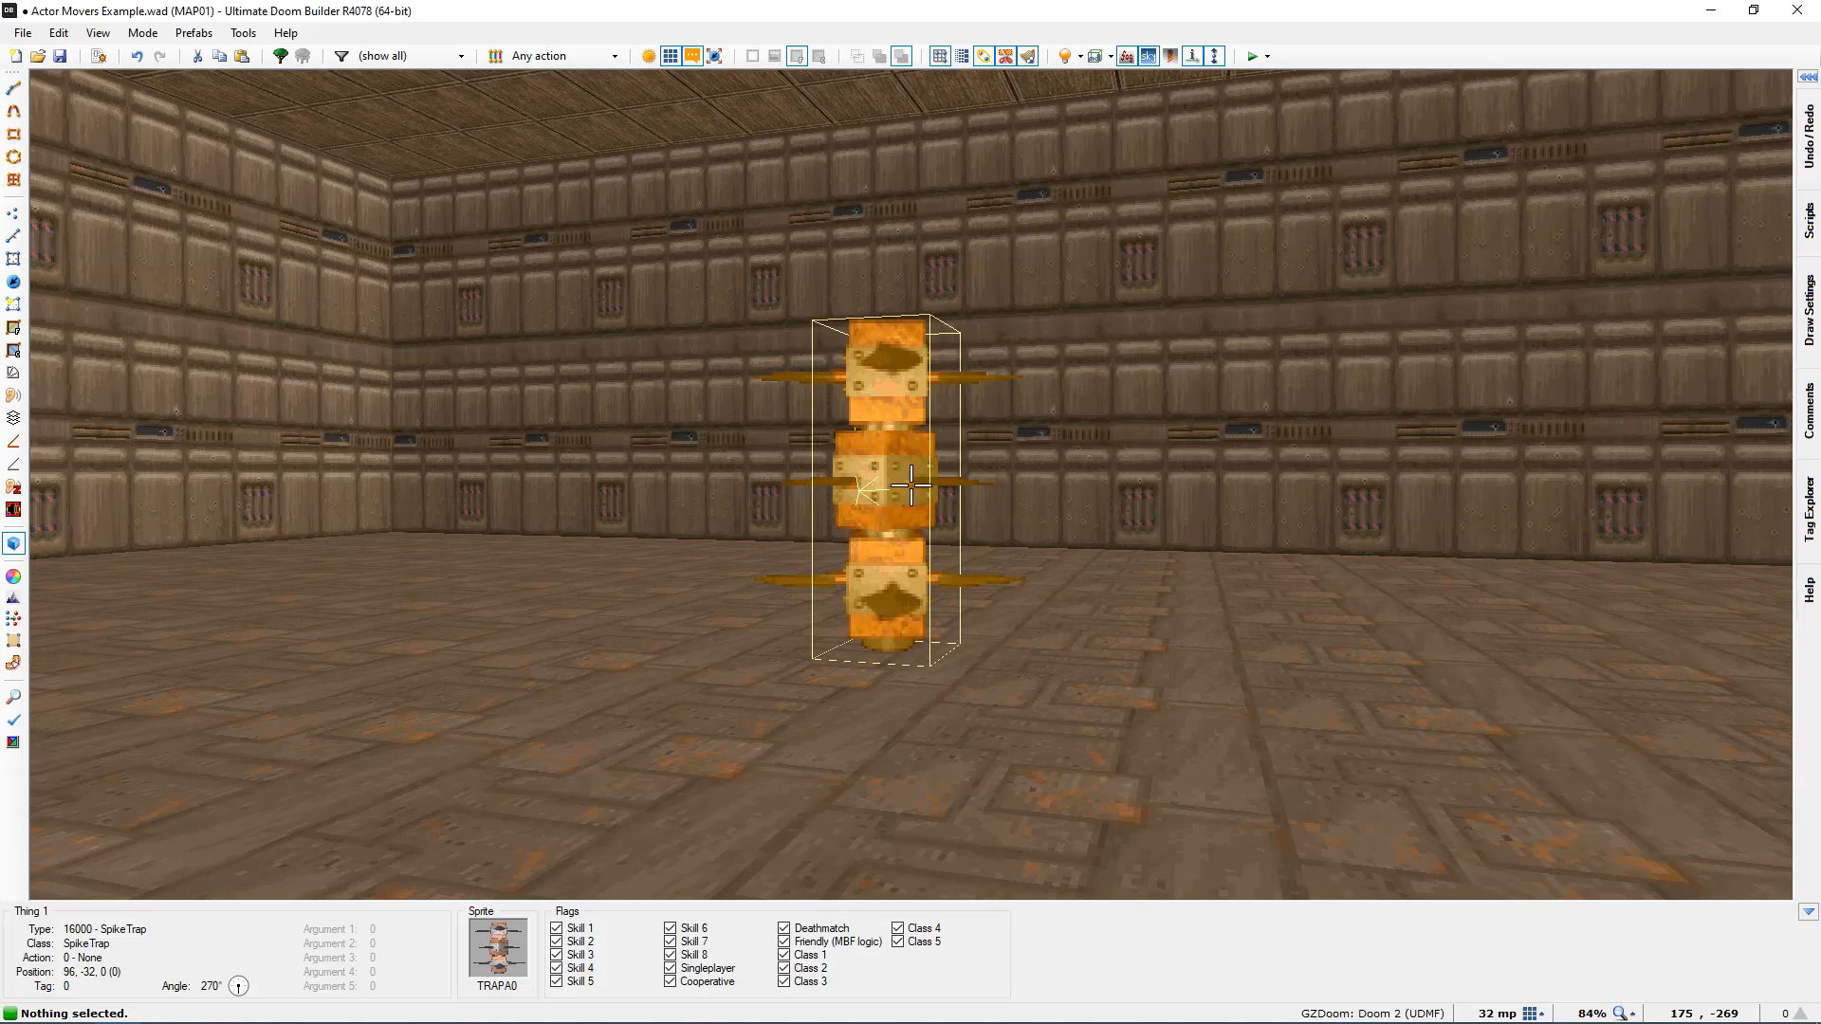
key(q)
Step: Move the SpikeTrap west to -224, -32, and open and confirm its action and tag settings
scroll(913, 485, down, 1)
middle_drag(913, 486, 944, 613)
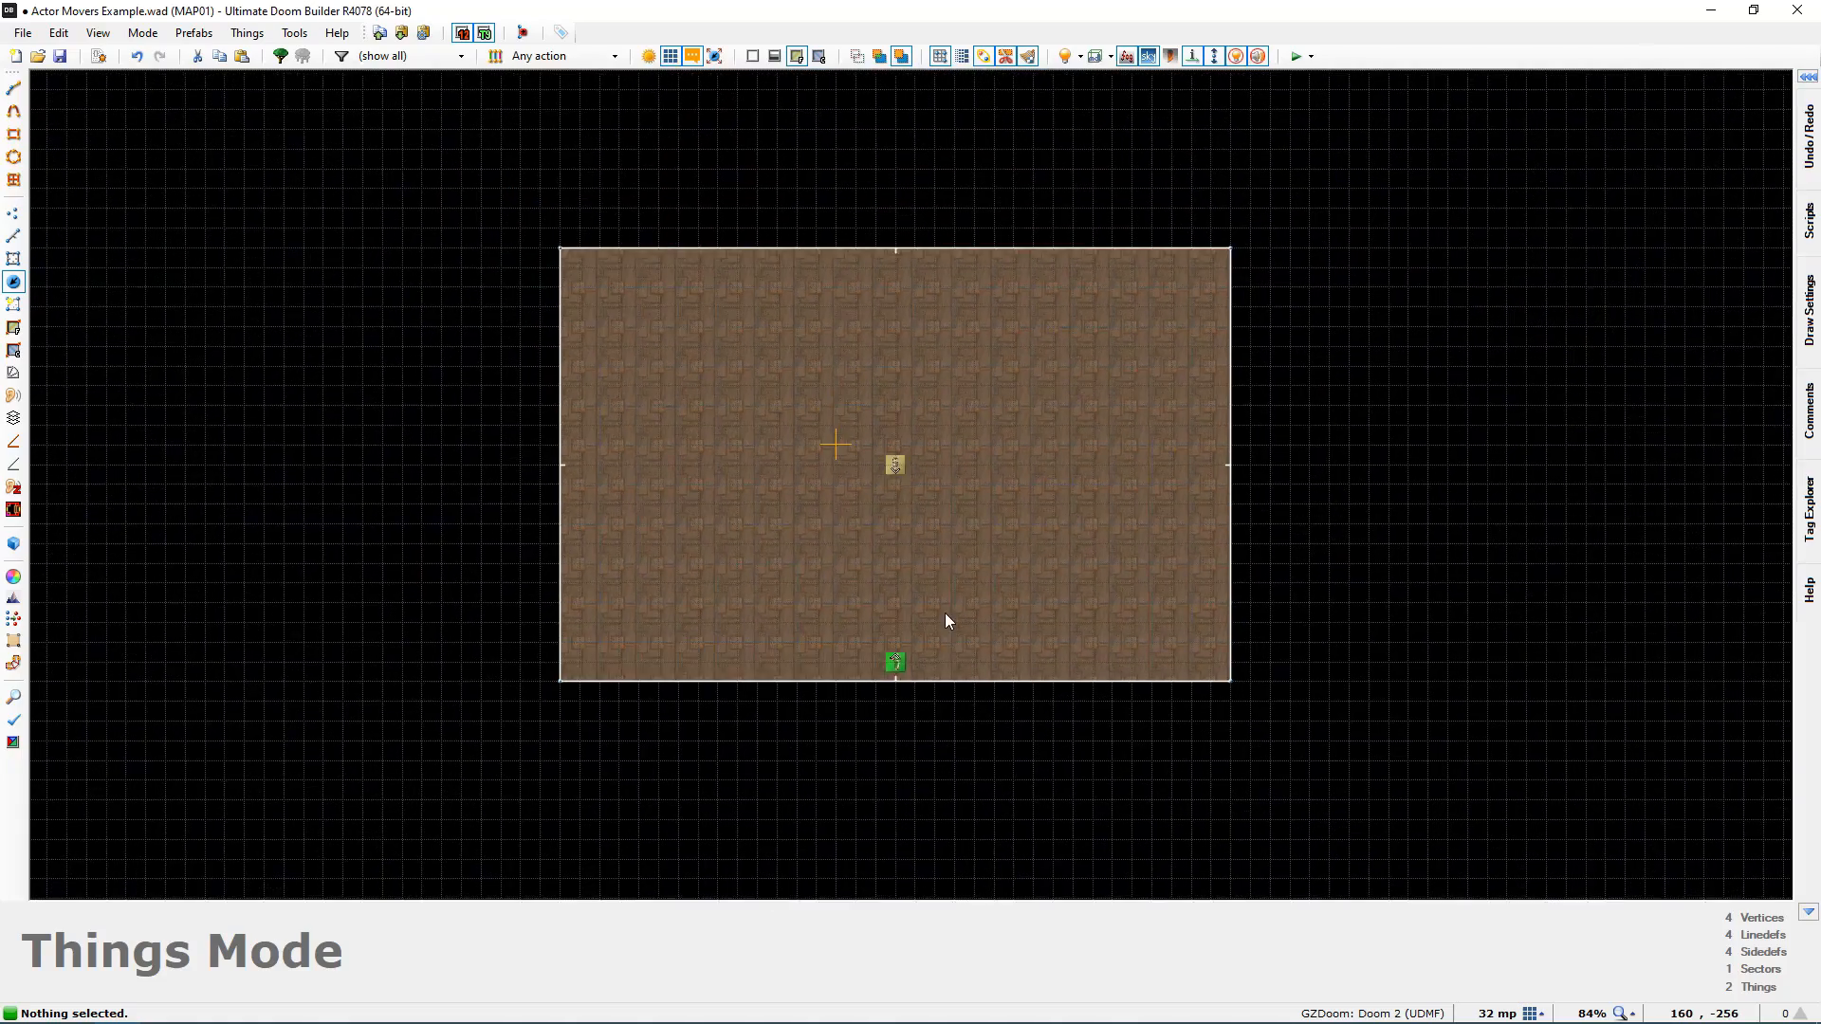
scroll(882, 464, up, 2)
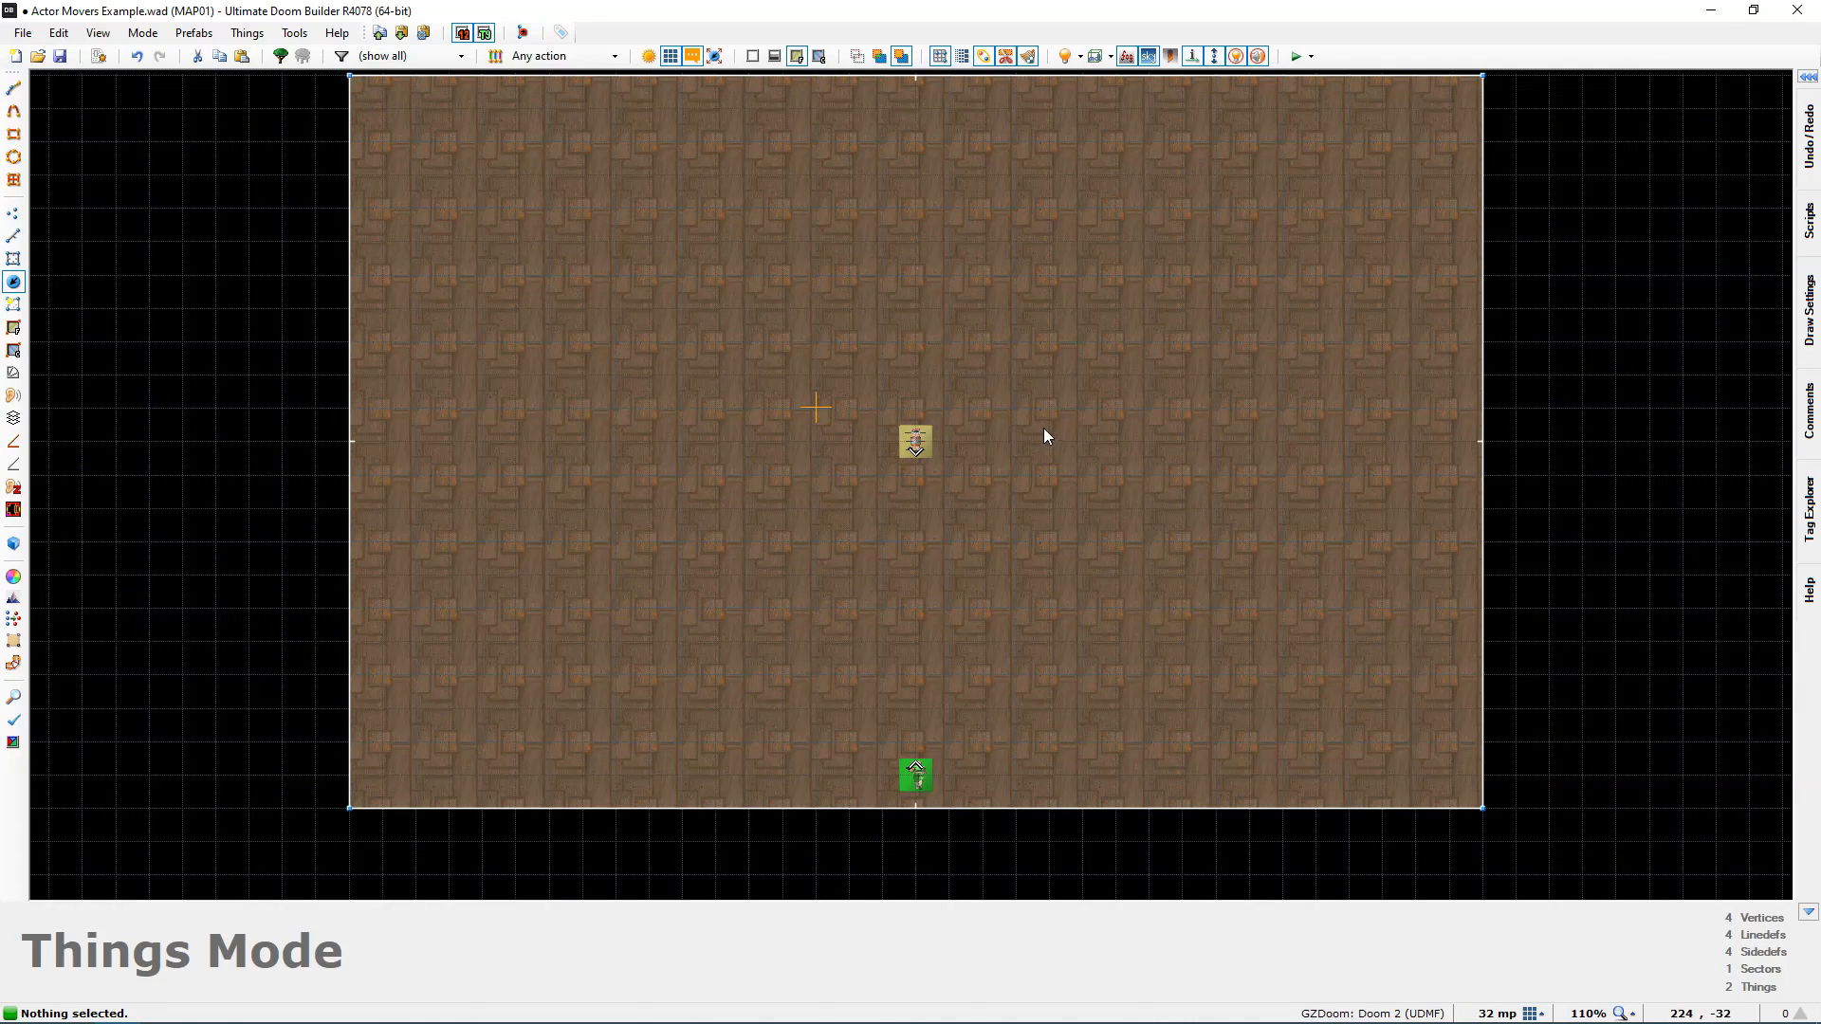
drag(914, 449, 583, 448)
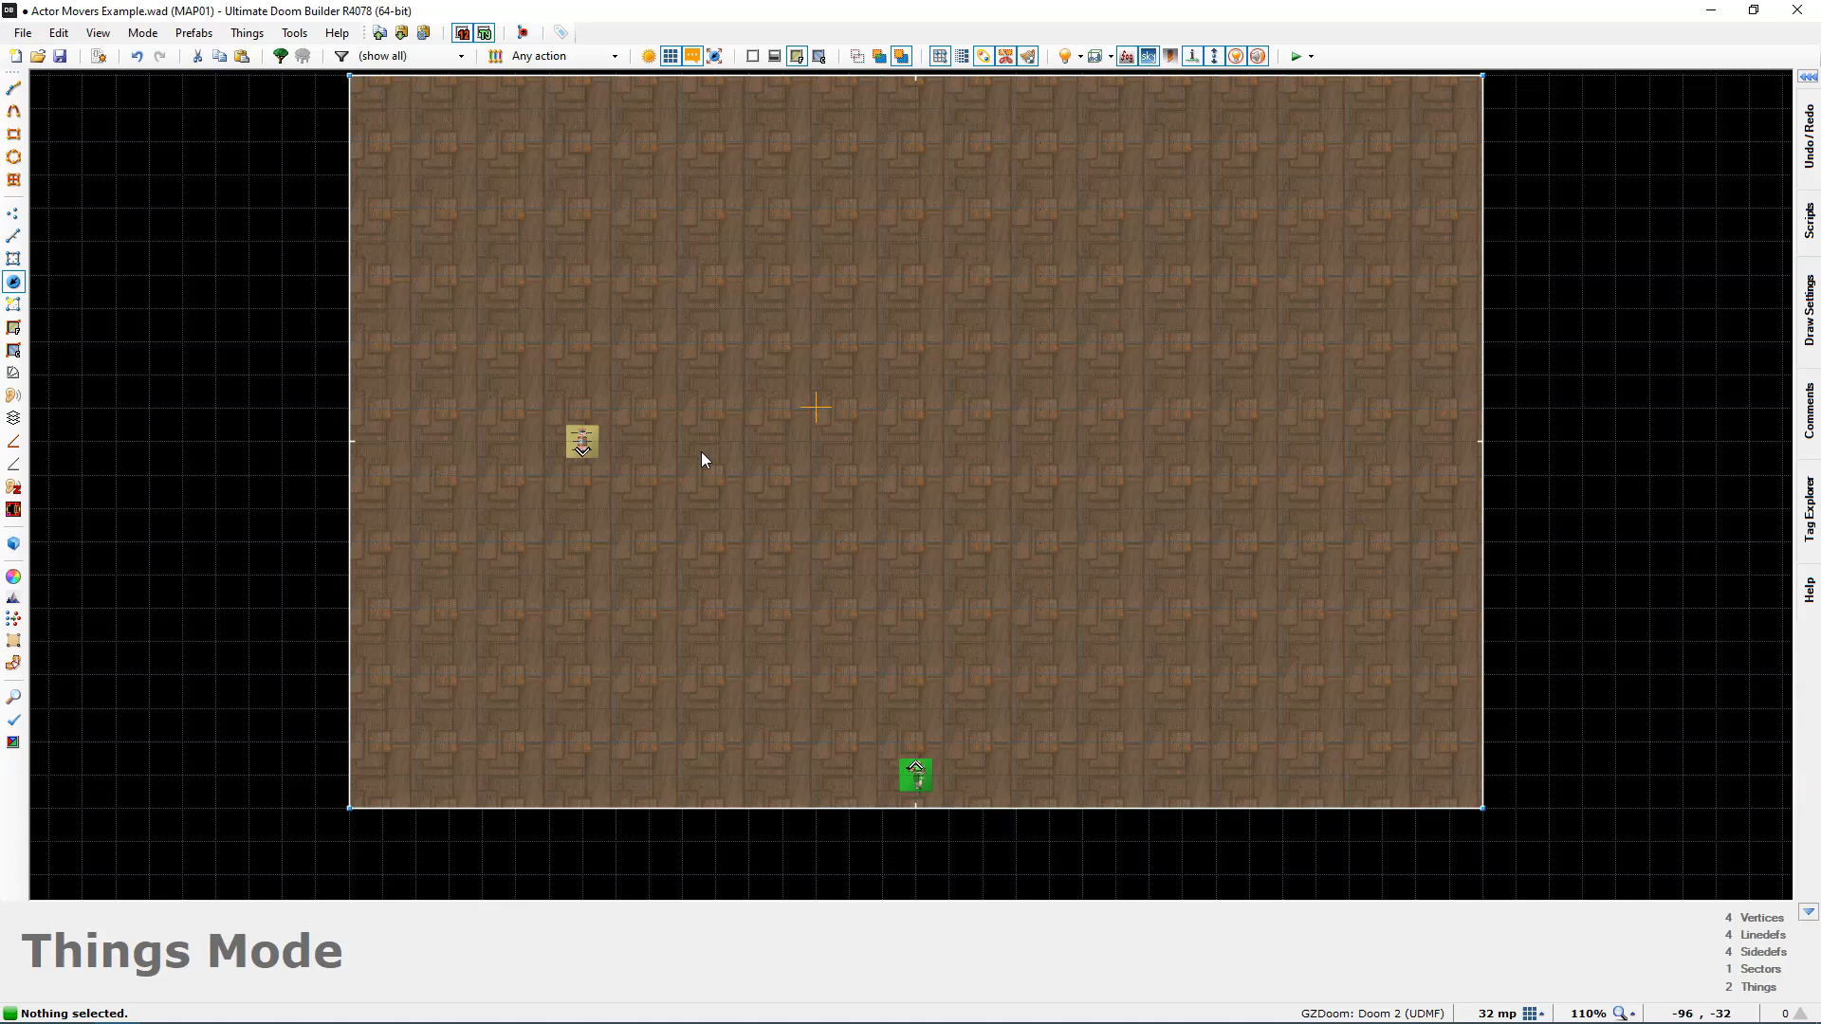
middle_drag(702, 451, 738, 477)
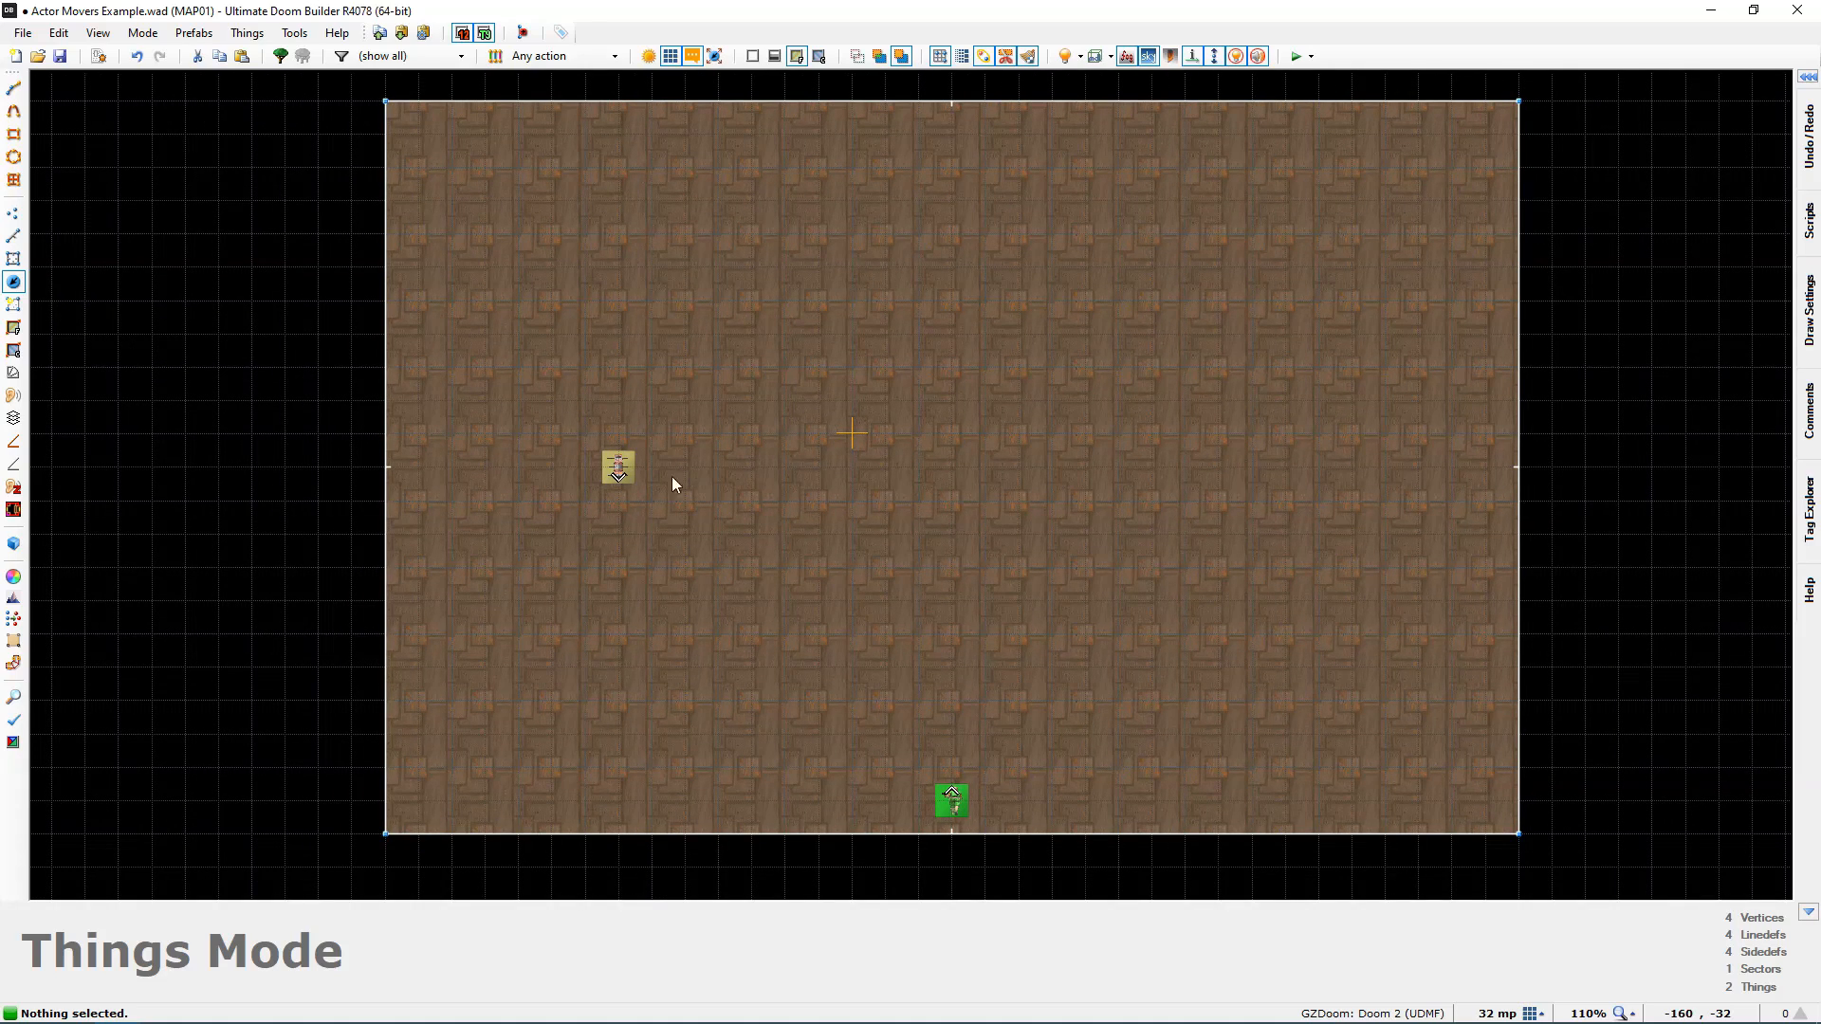
right_click(618, 471)
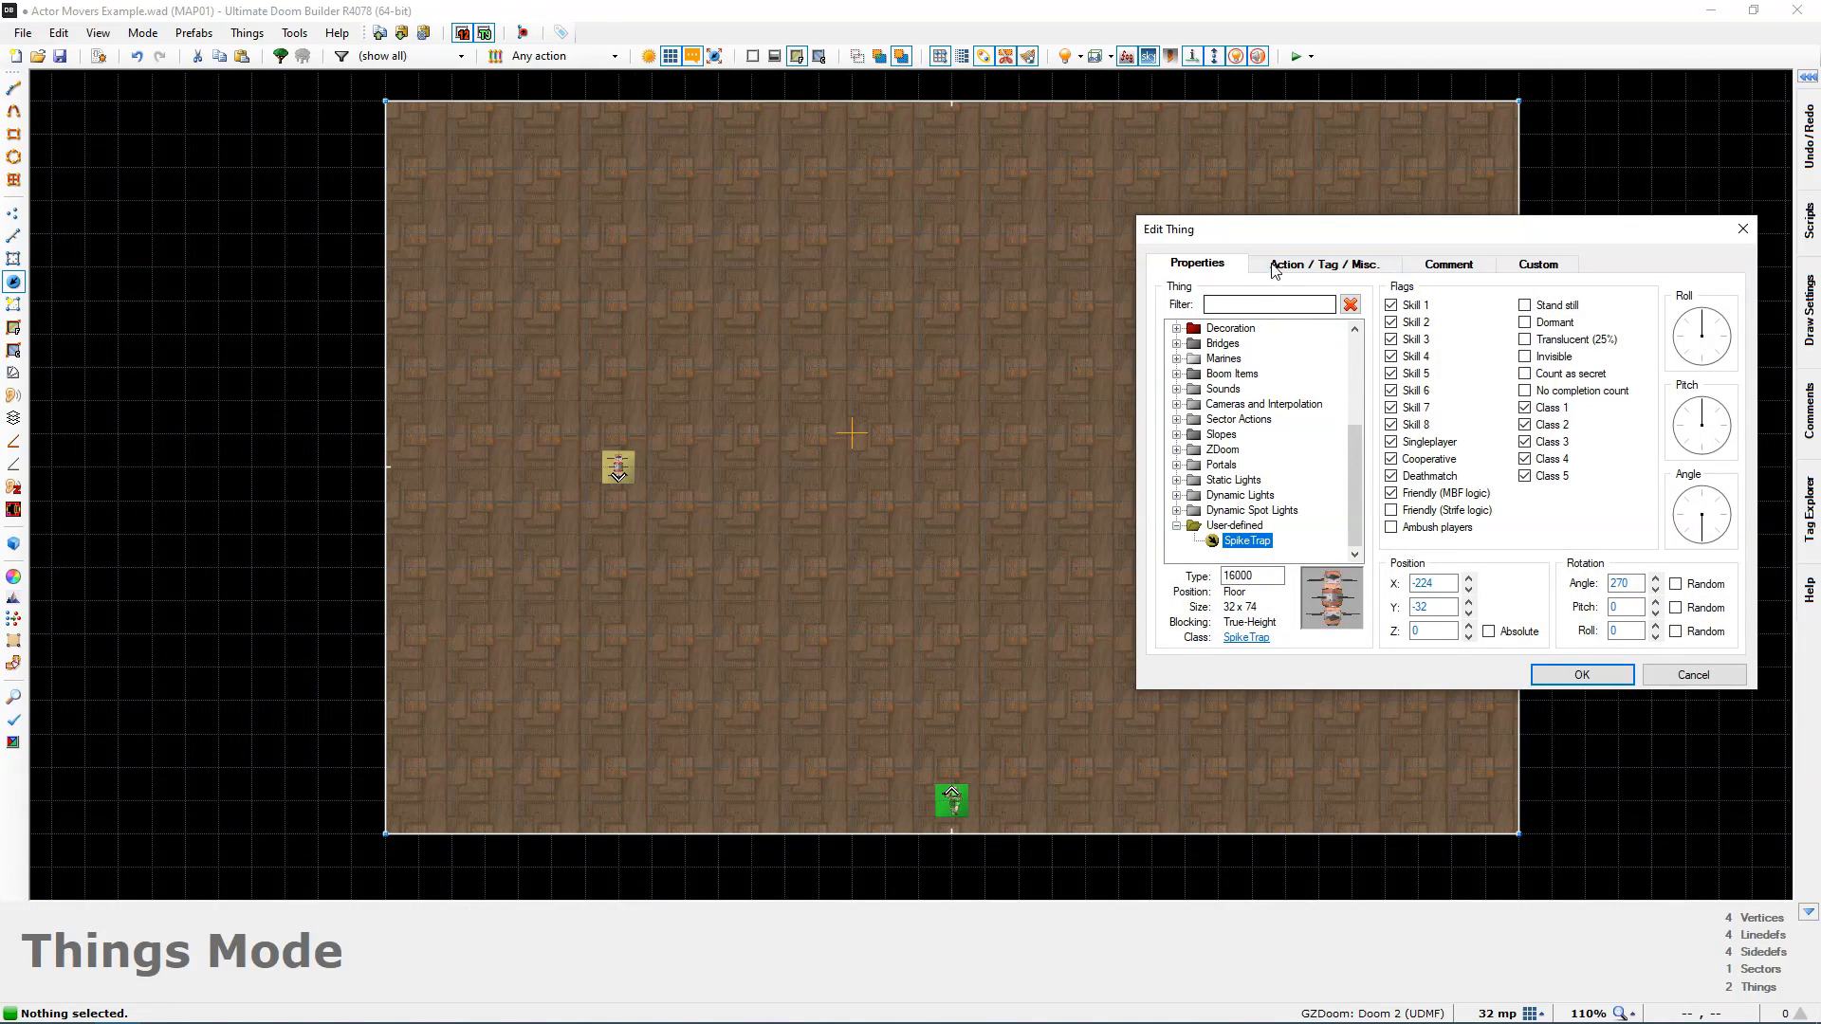
click(1276, 265)
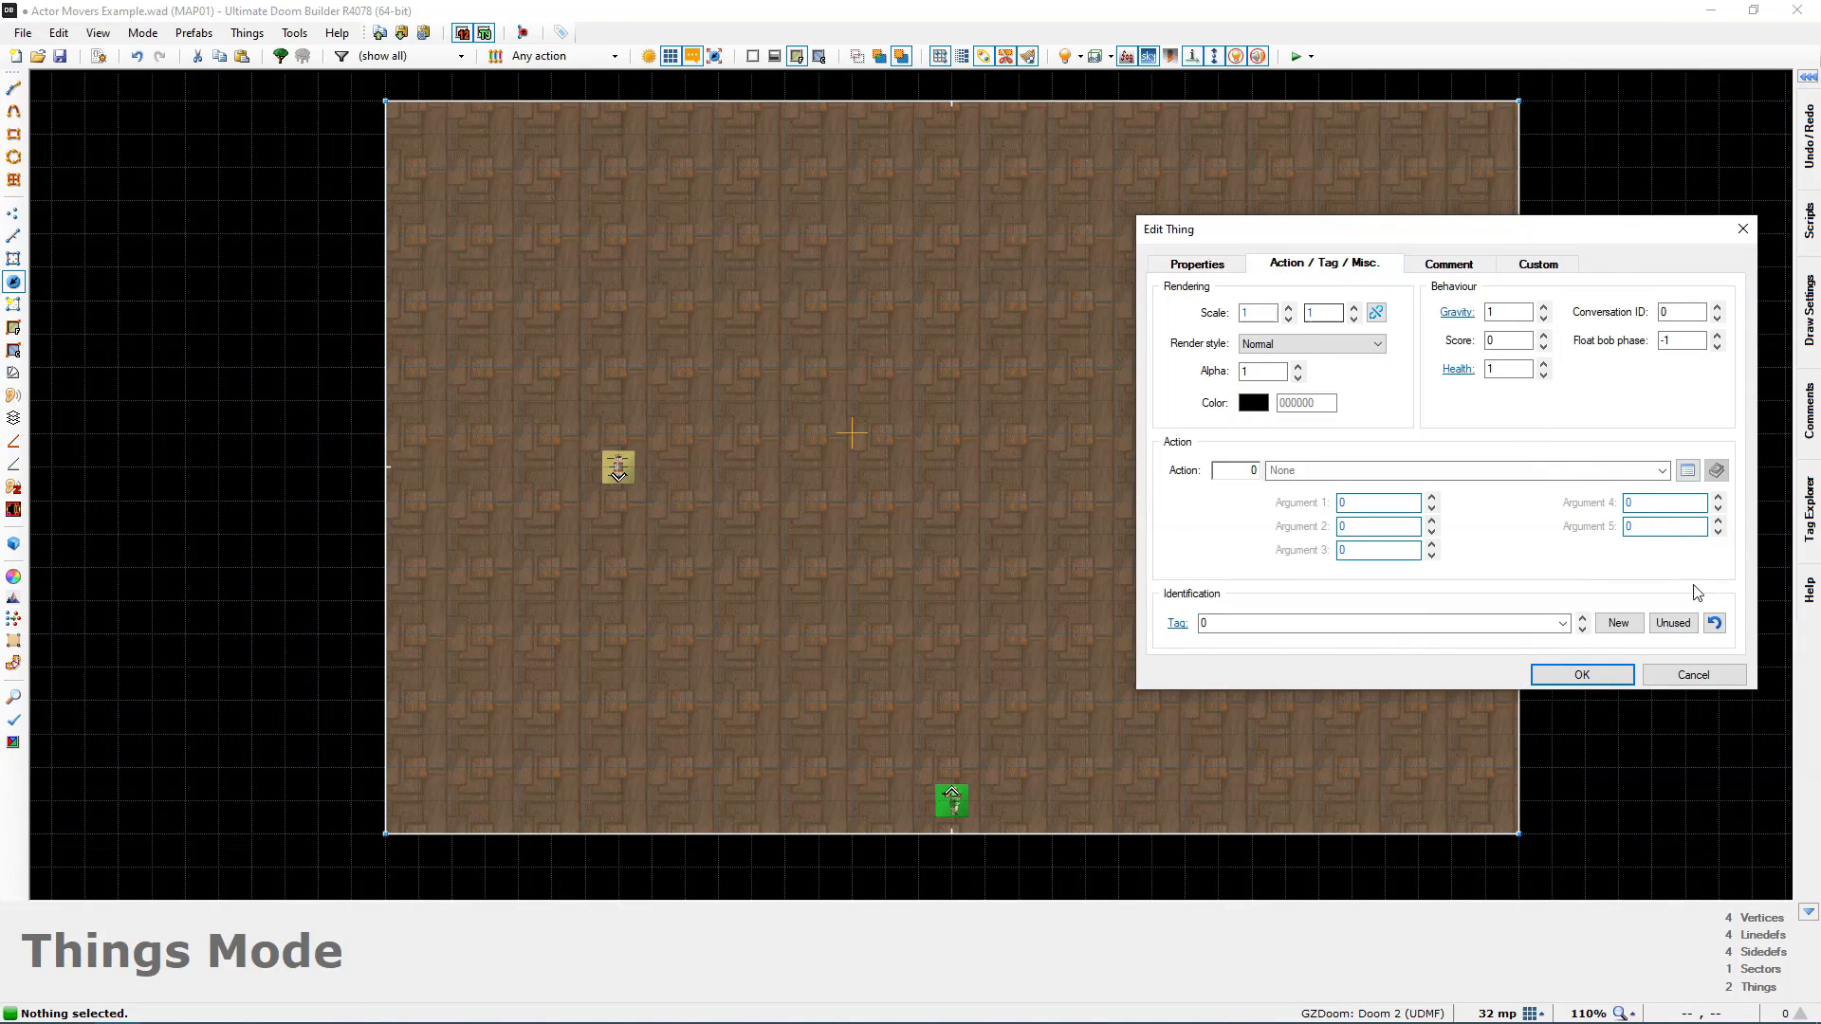
click(1579, 678)
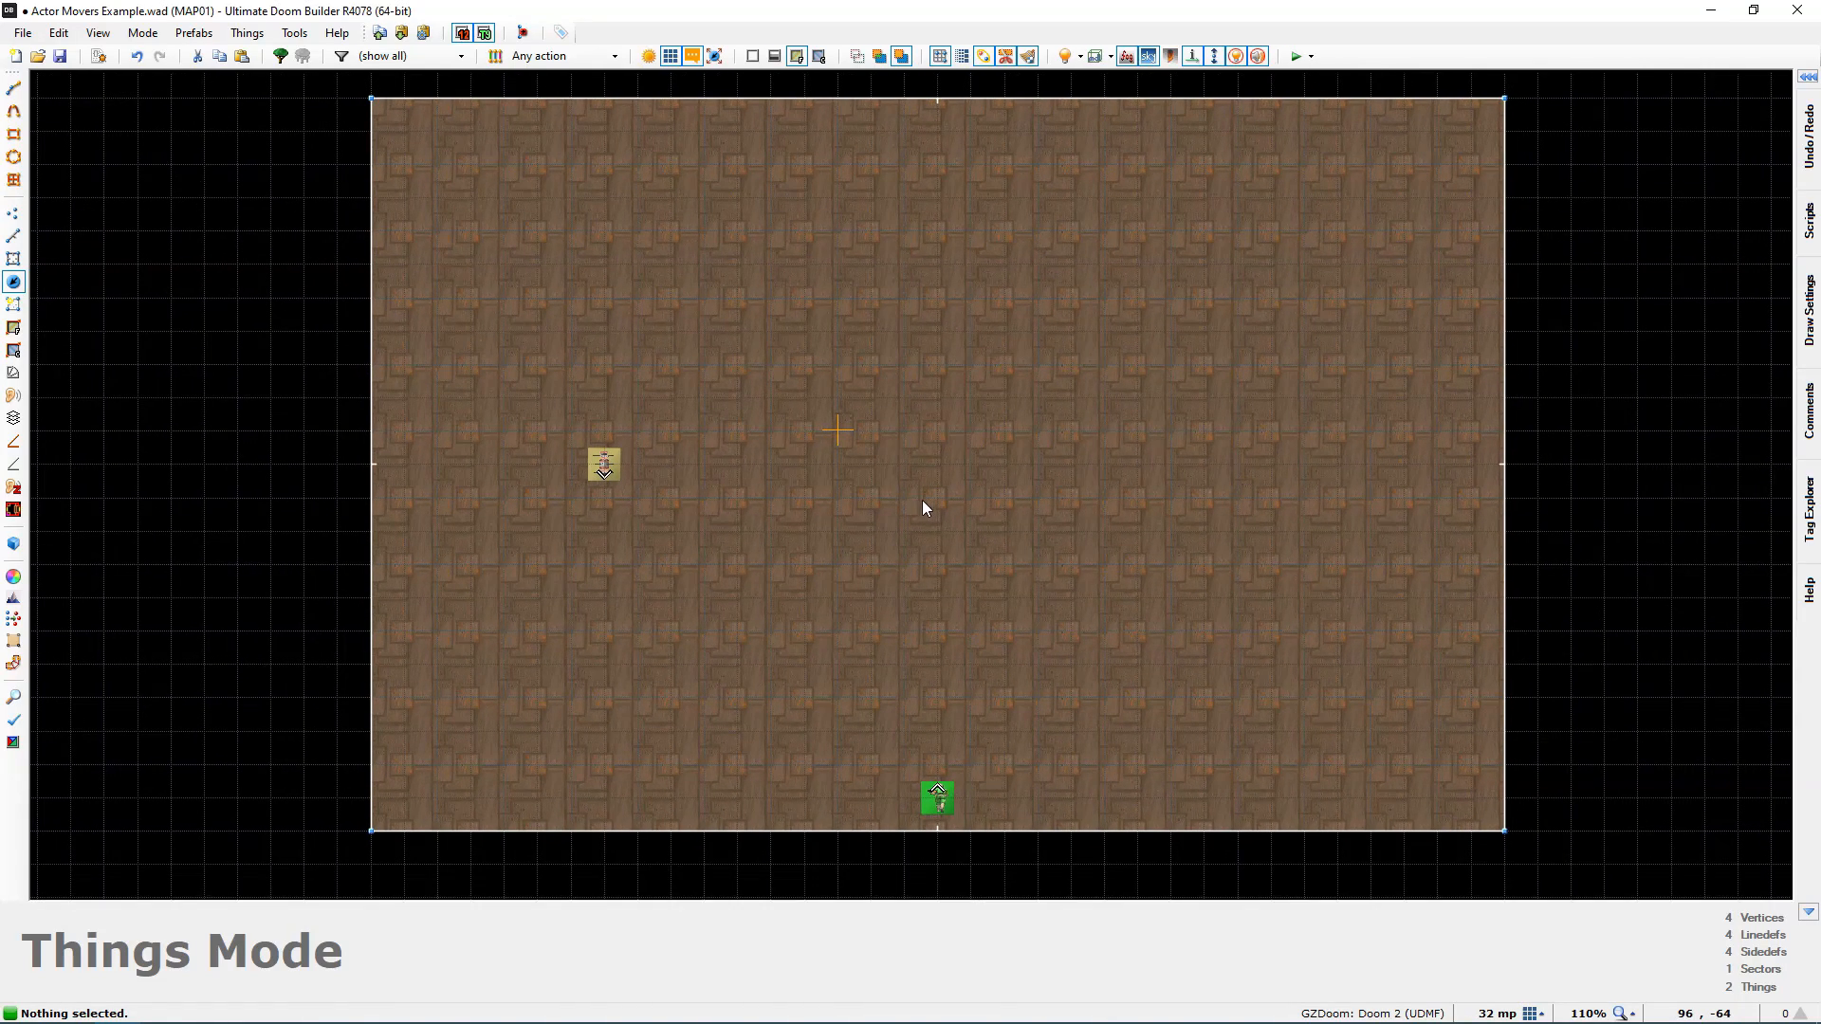
Step: Insert an Actor Mover thing at -64, -32, east of the SpikeTrap
right_click(776, 459)
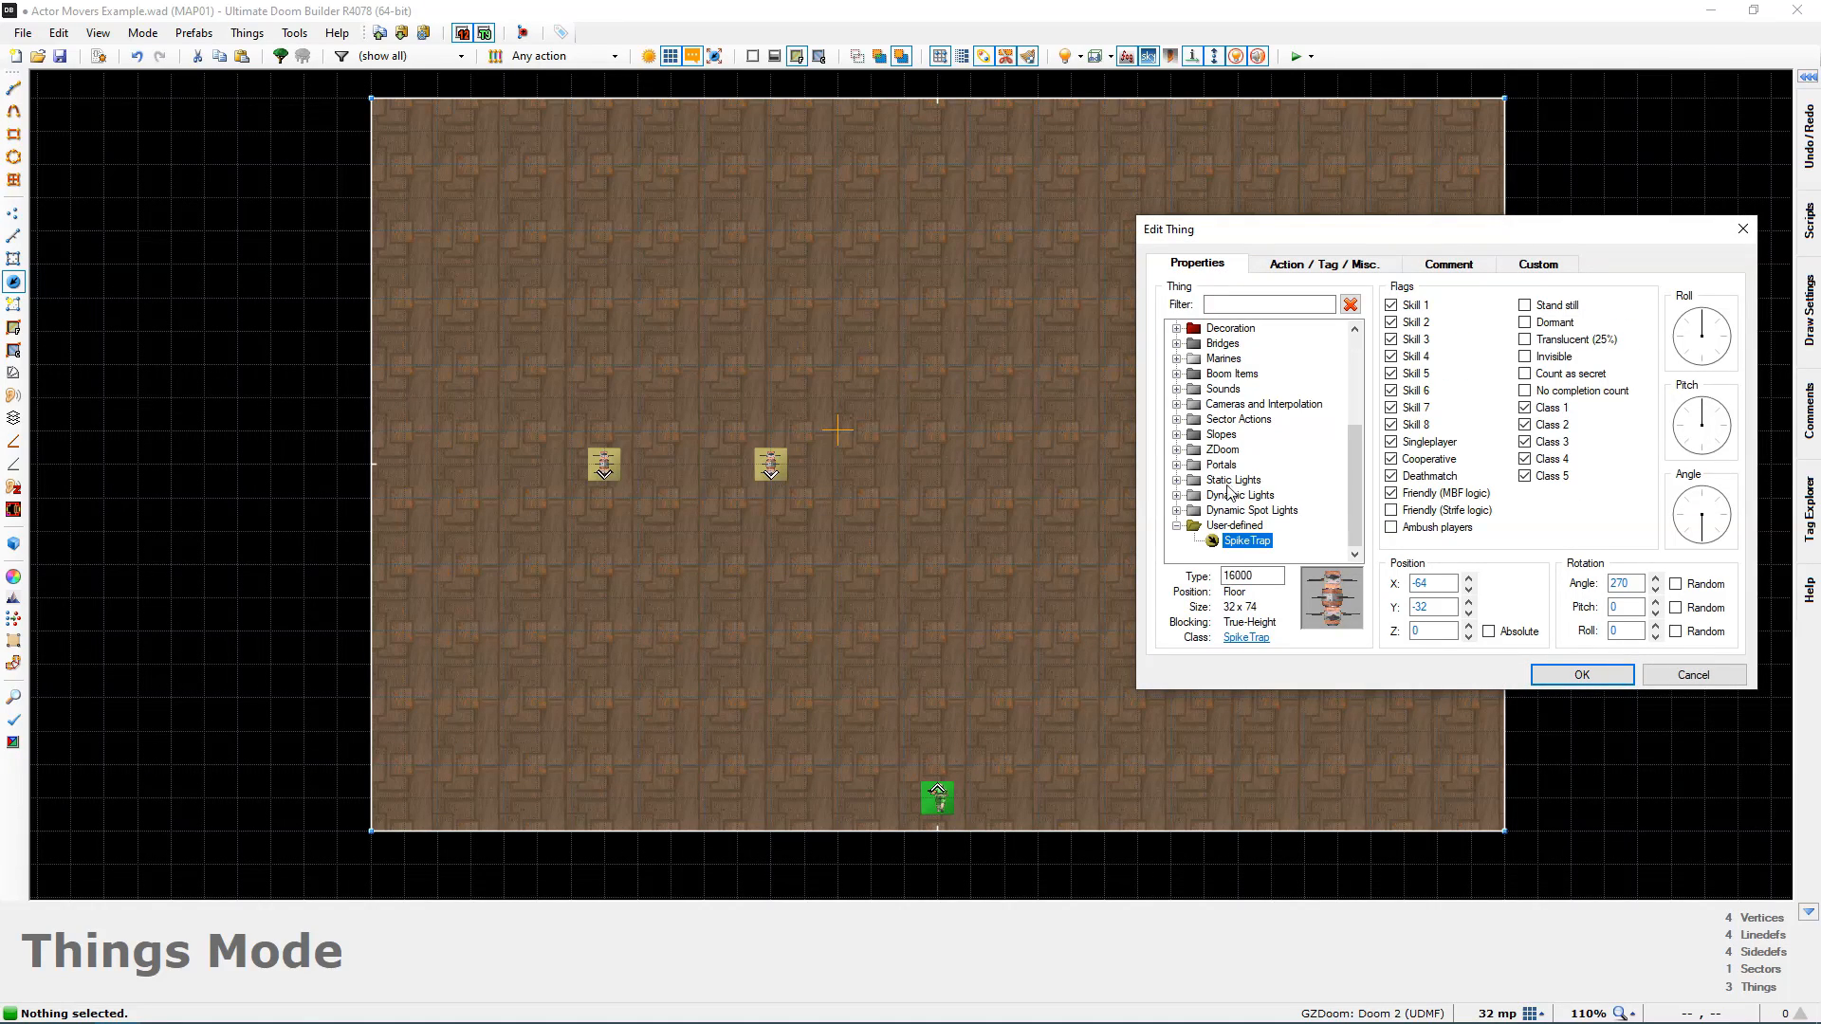
scroll(1239, 442, up, 1)
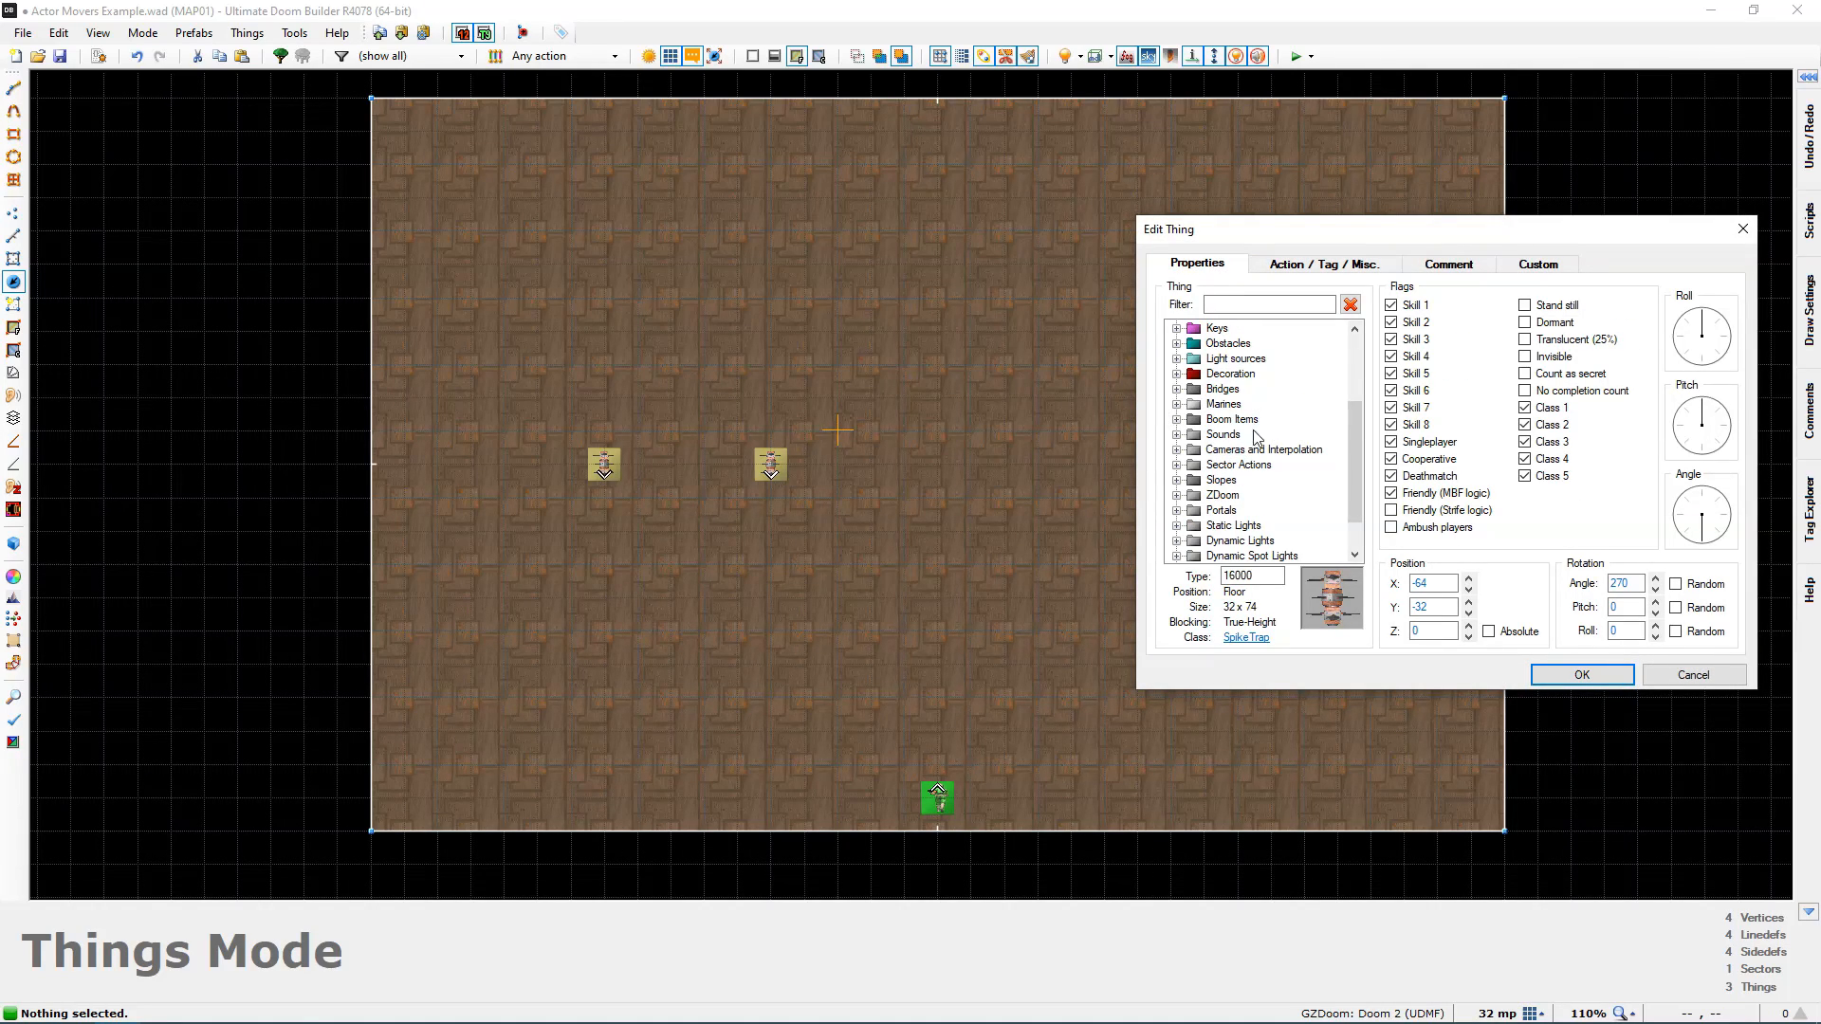
click(1224, 303)
text(actor)
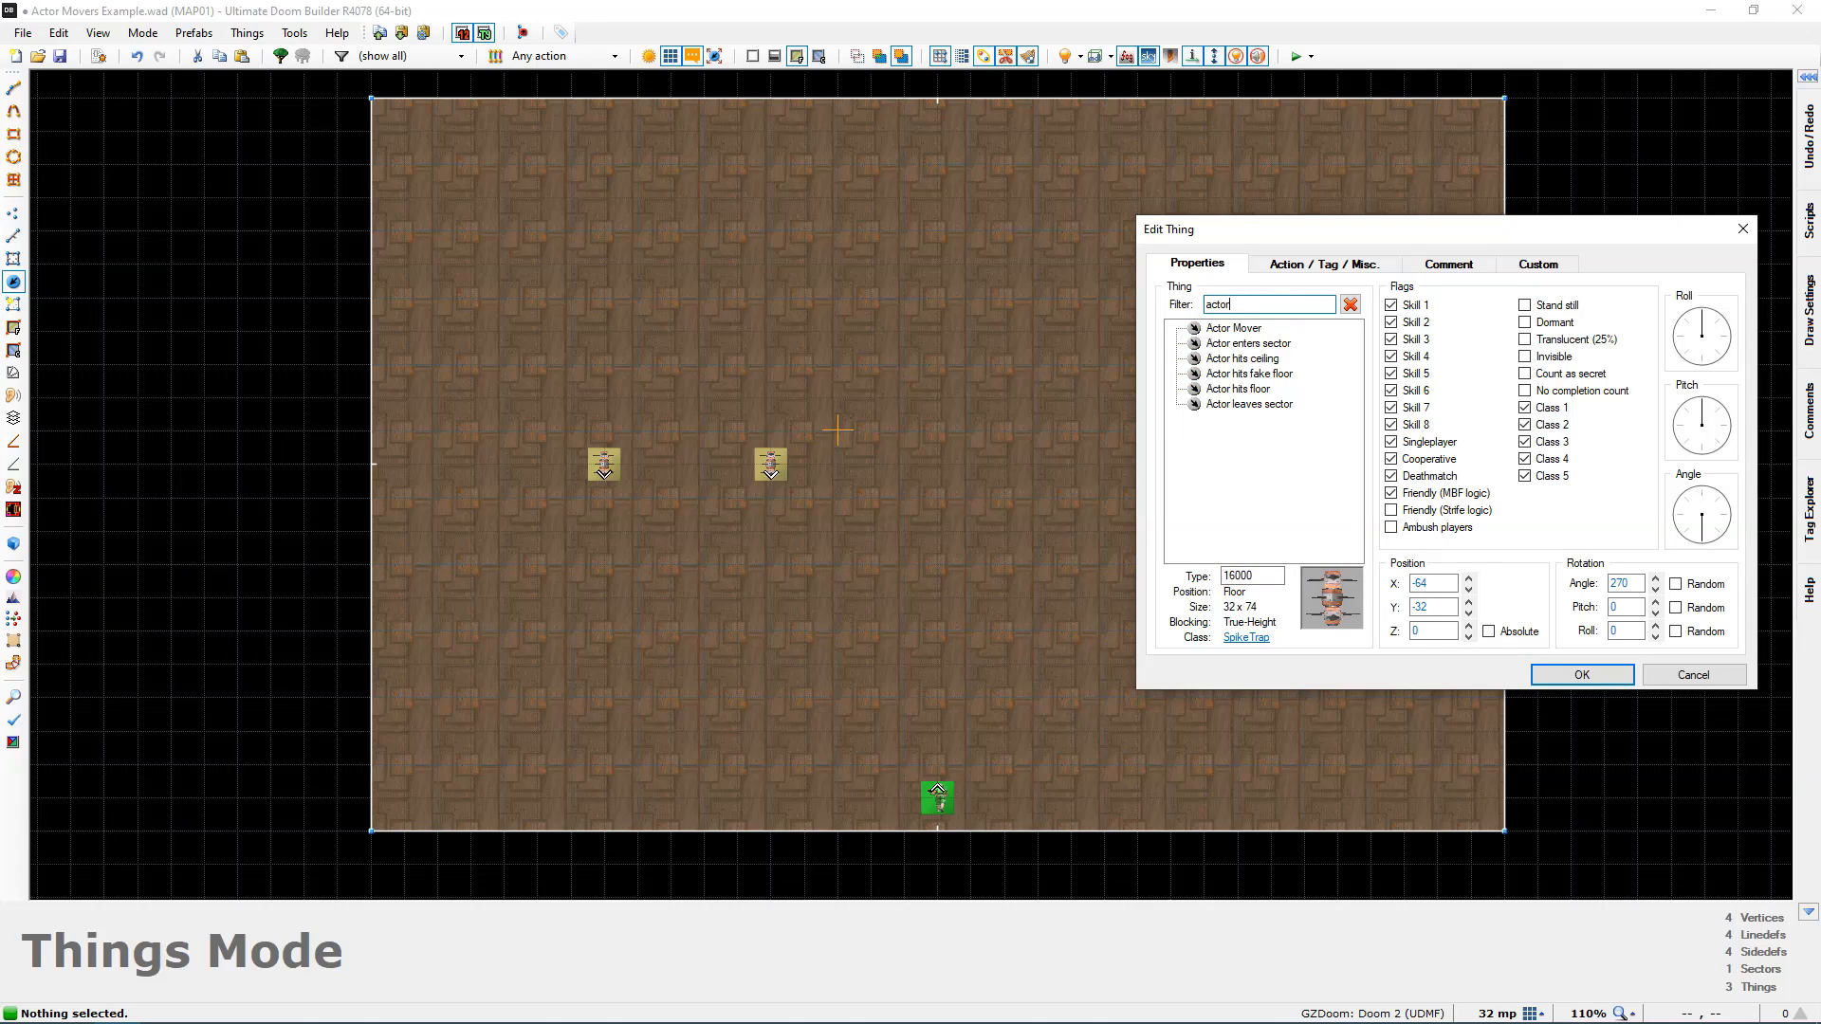
click(1240, 329)
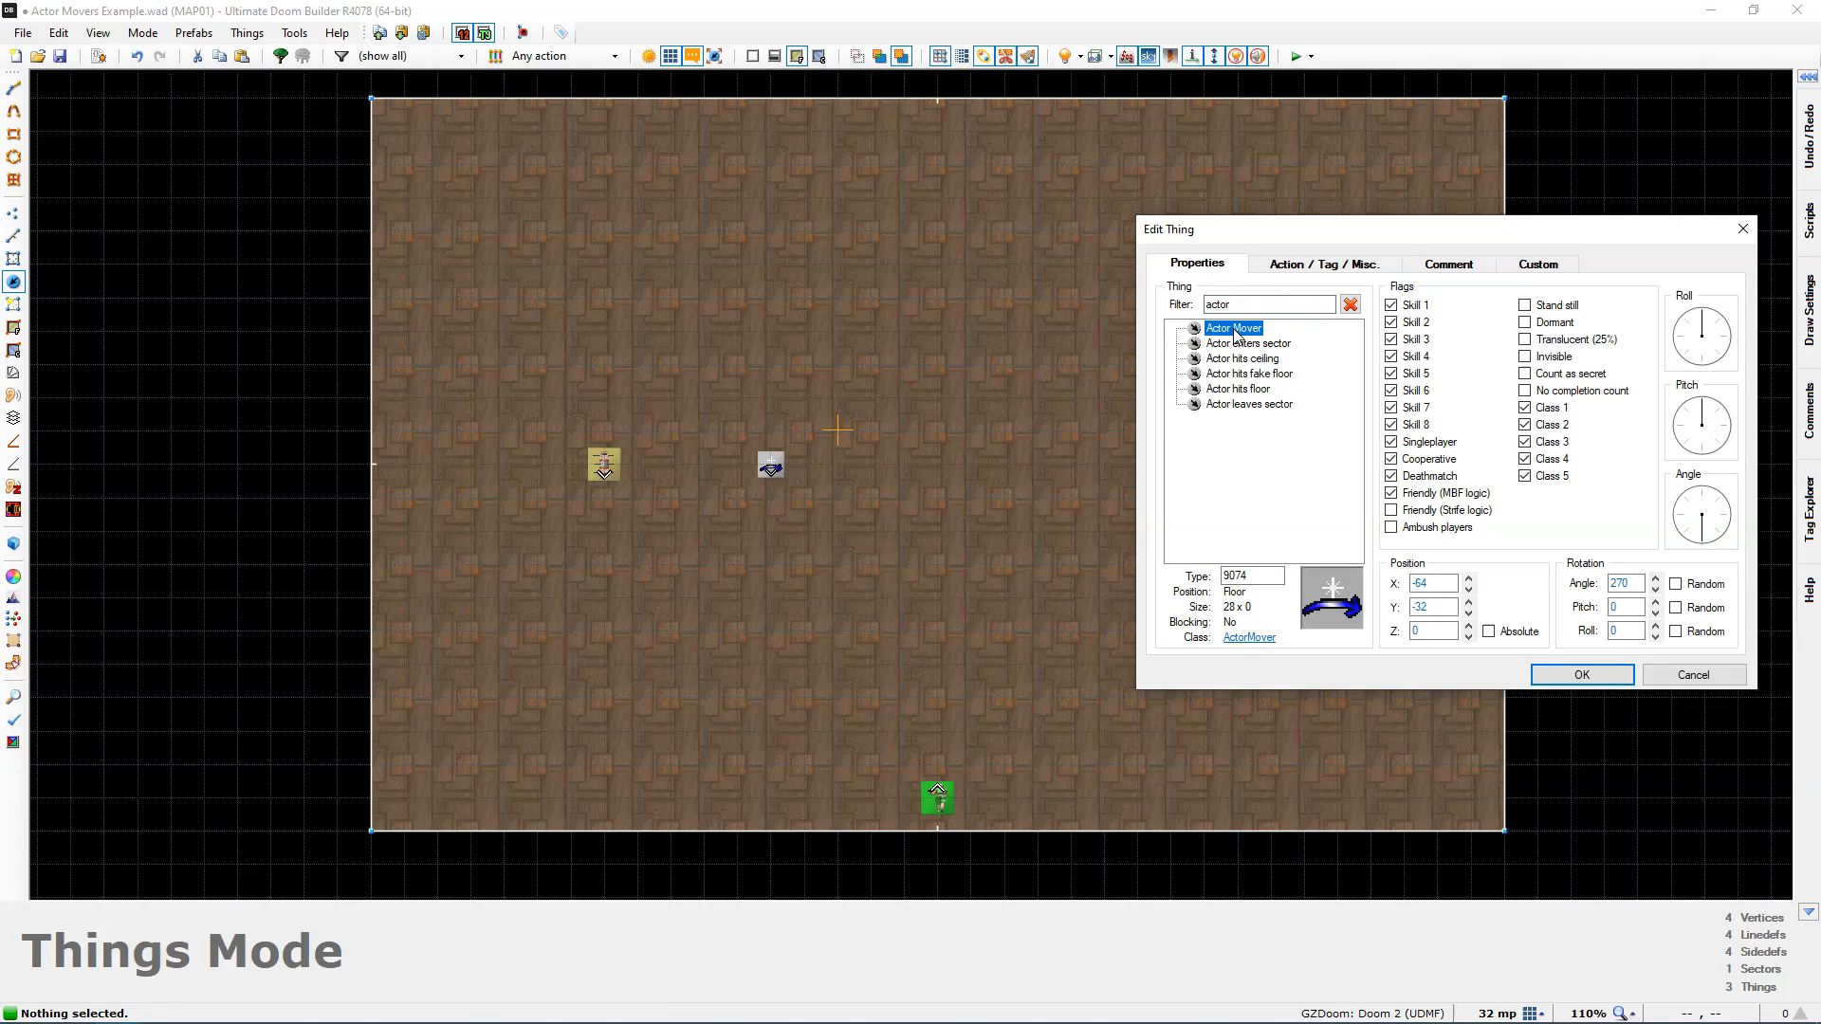
Step: Give the Actor Mover the unused tag 2 and set its Target Thing Tag to 1
click(1317, 270)
click(1673, 623)
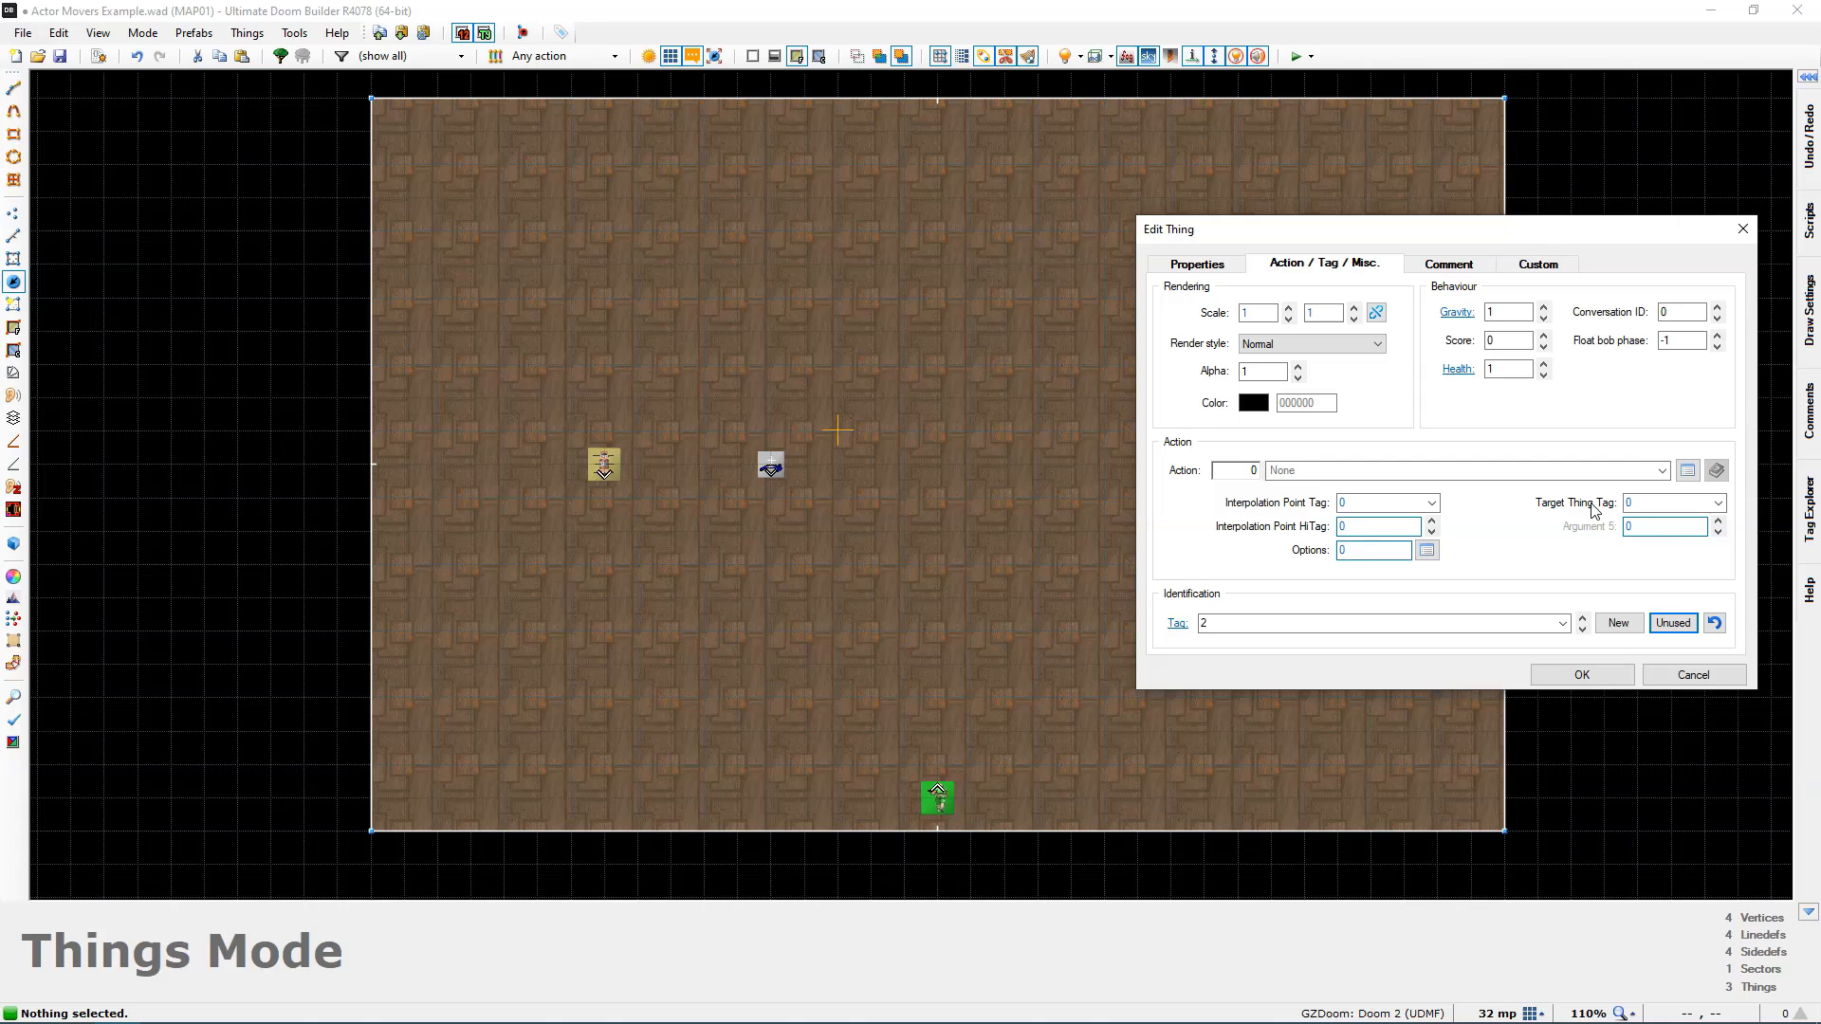
click(1641, 503)
text(1)
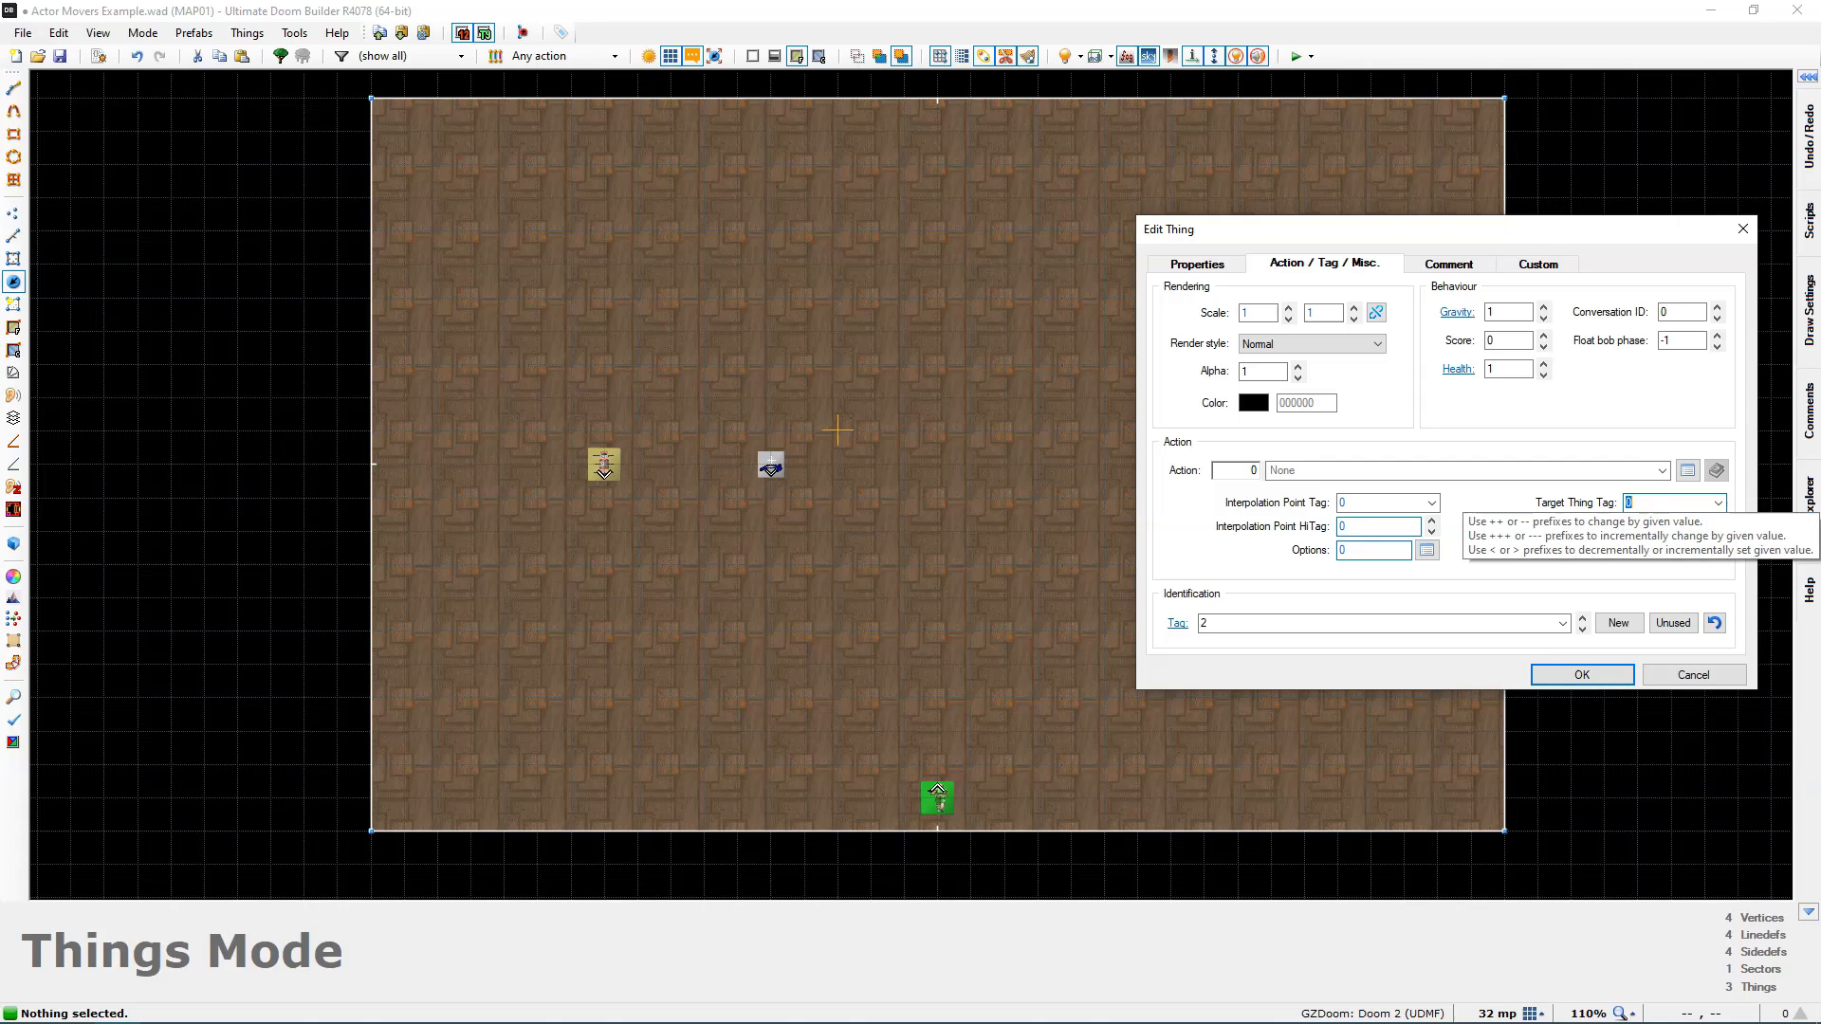
click(1579, 674)
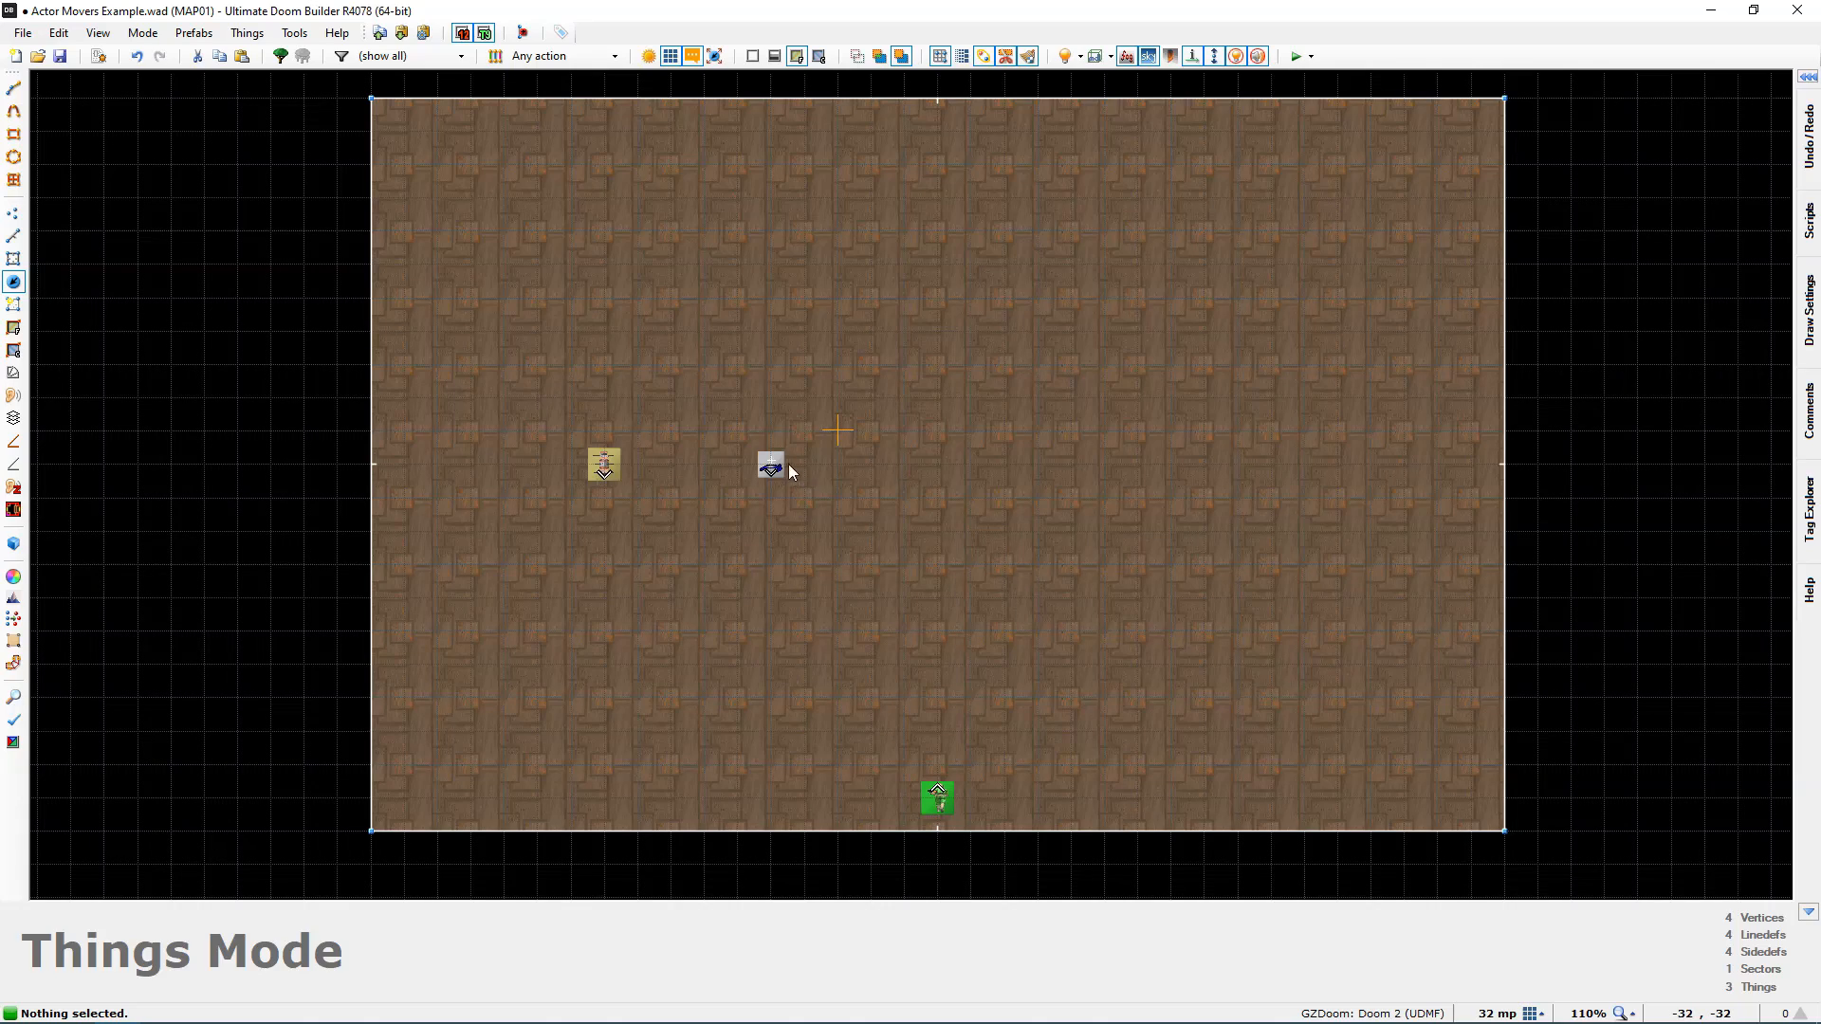
Step: Move the Actor Mover to -224, 64, directly north of the SpikeTrap
mouse_move(776, 469)
drag(776, 470, 533, 377)
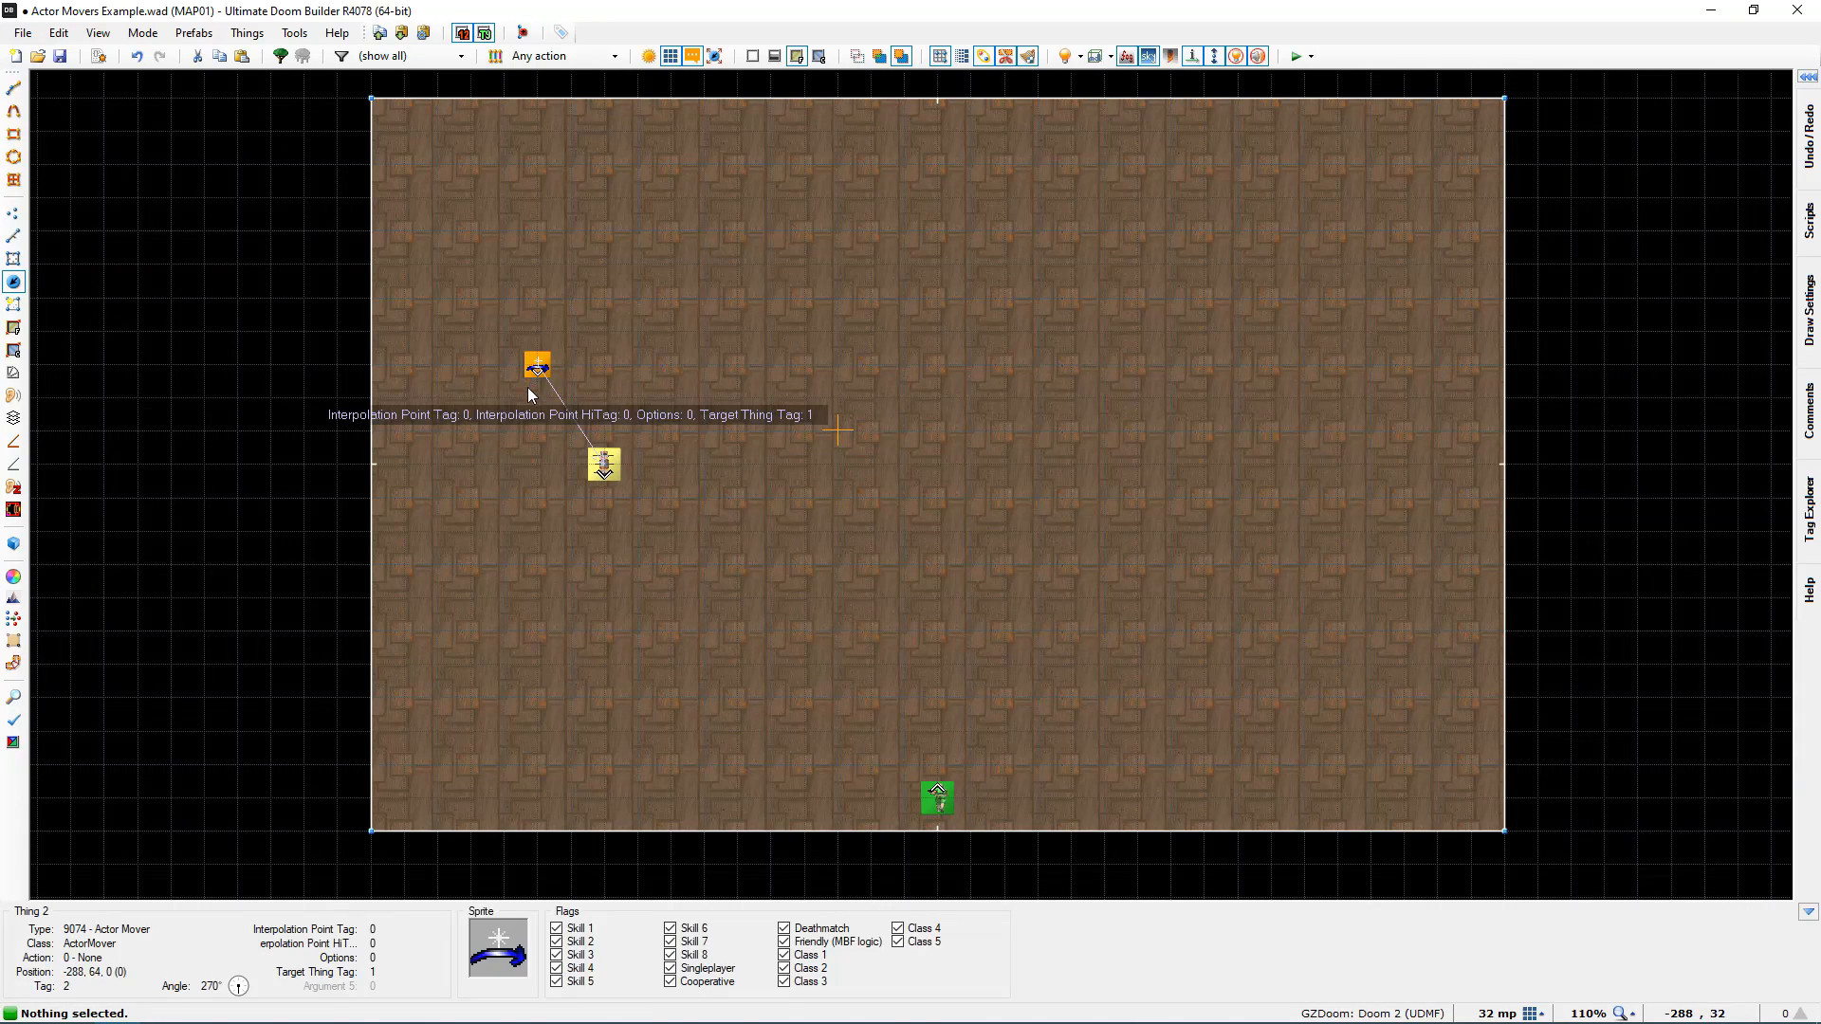
drag(527, 373, 595, 374)
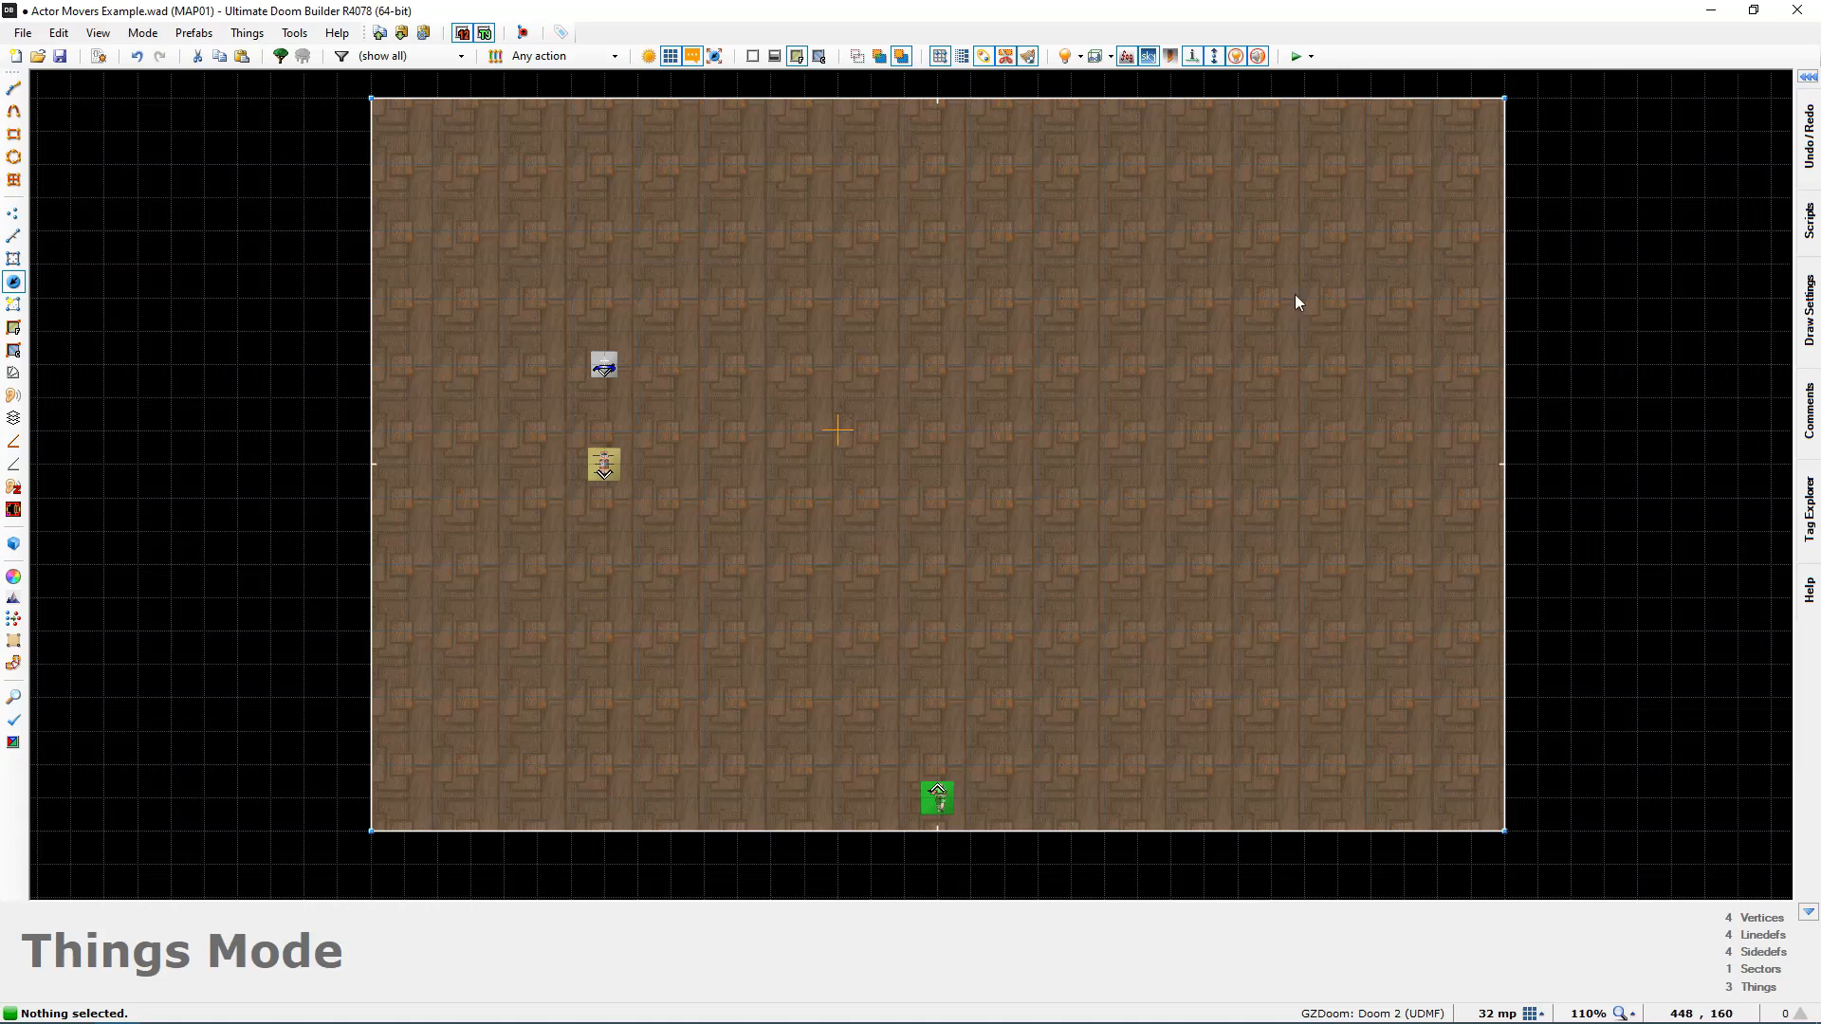
Step: Insert an Interpolation Point at -64, -192, southeast of the SpikeTrap
middle_drag(768, 637, 751, 645)
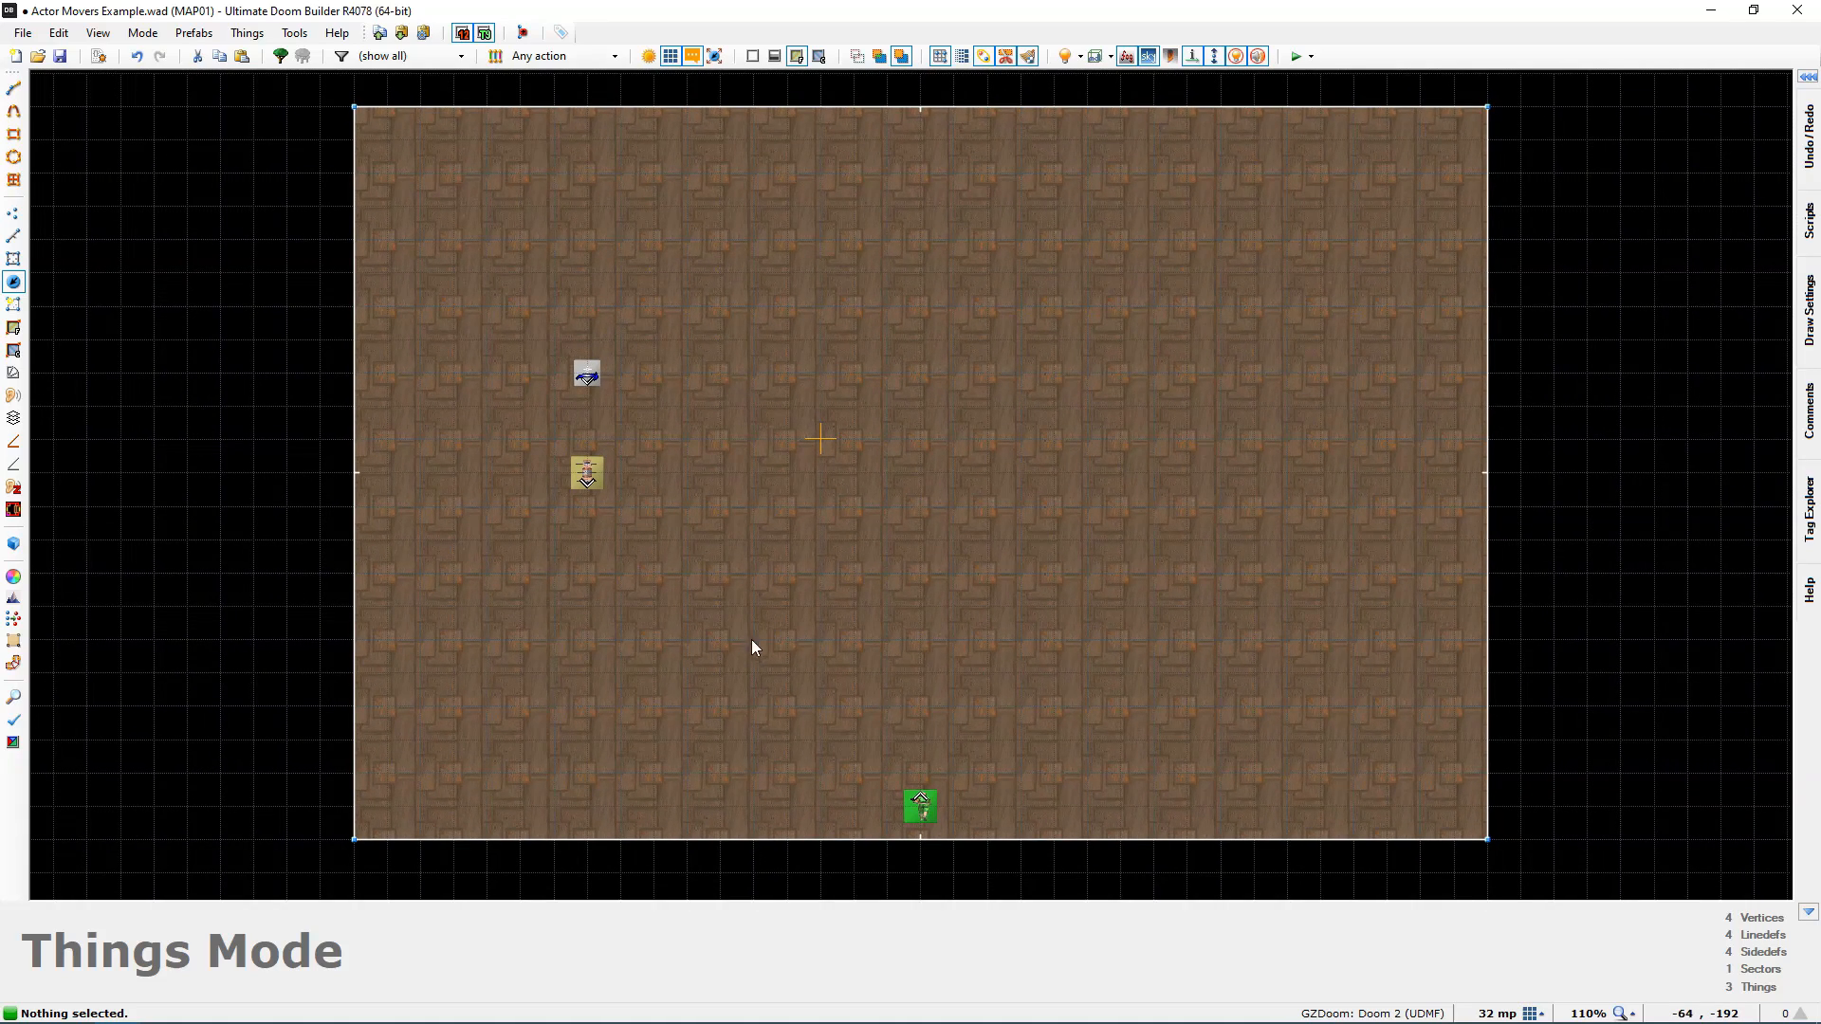
key(Insert)
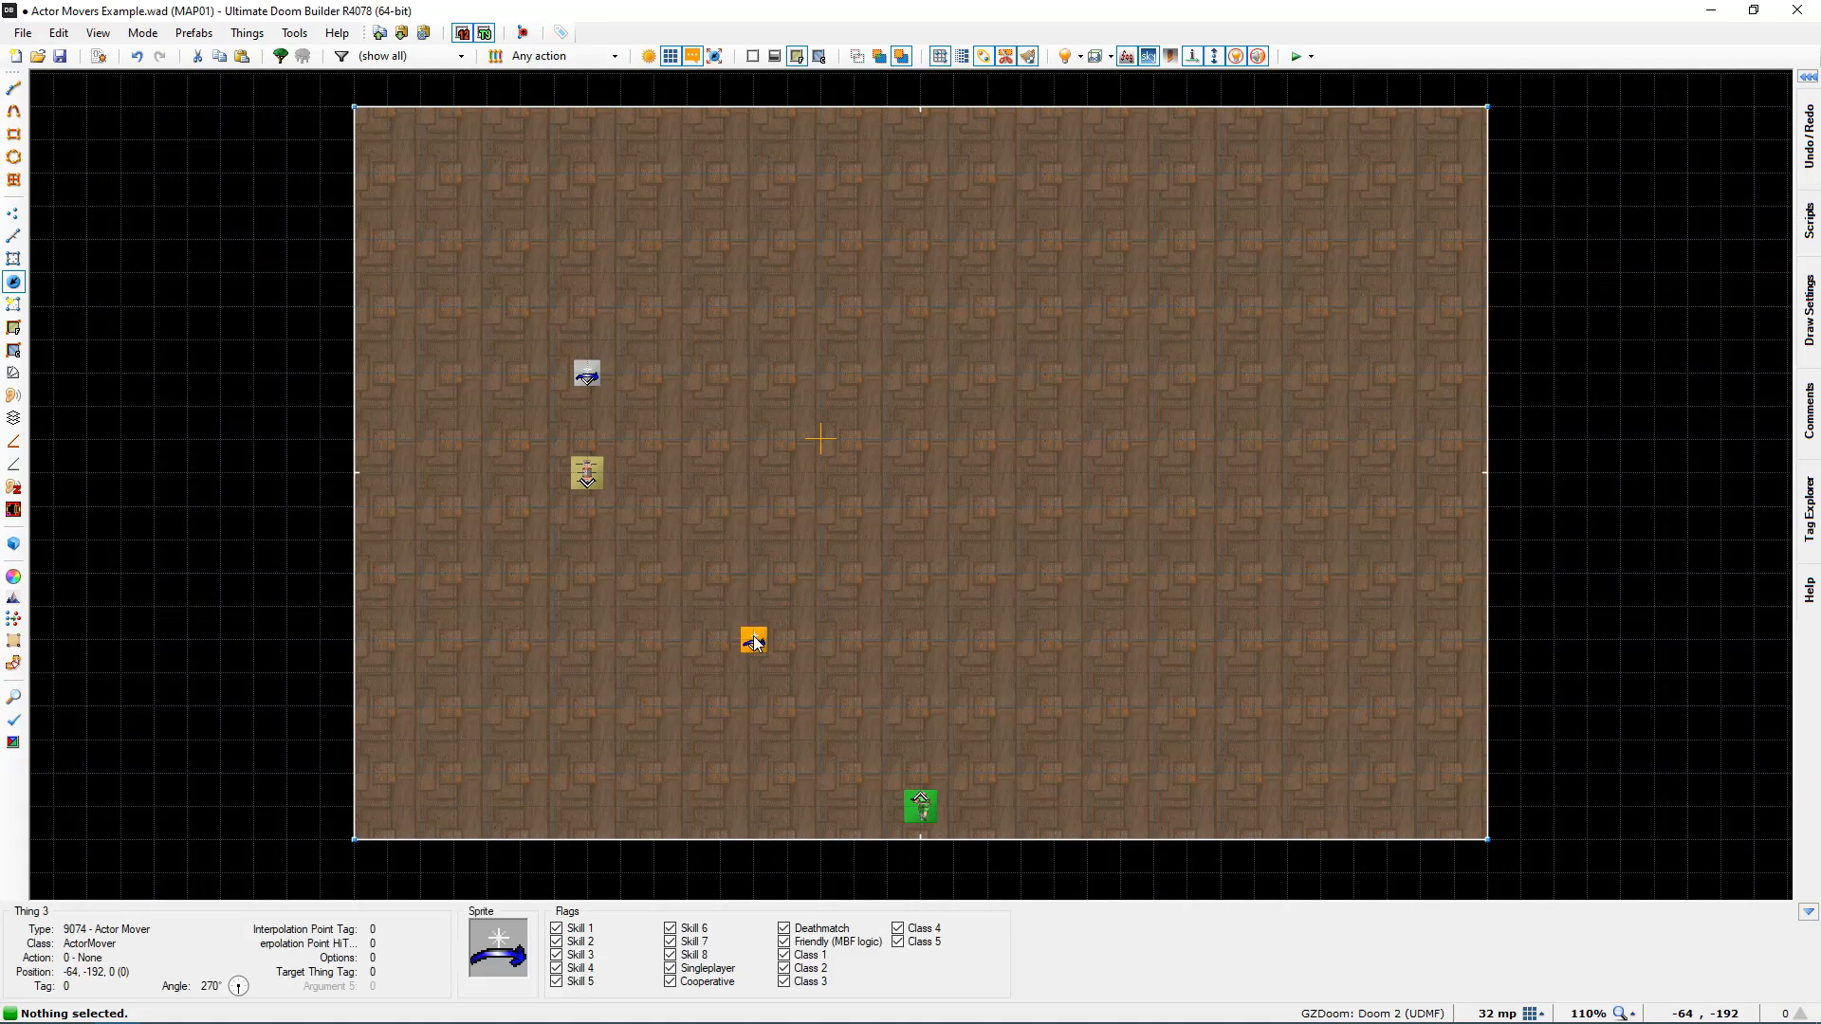
scroll(1288, 513, down, 3)
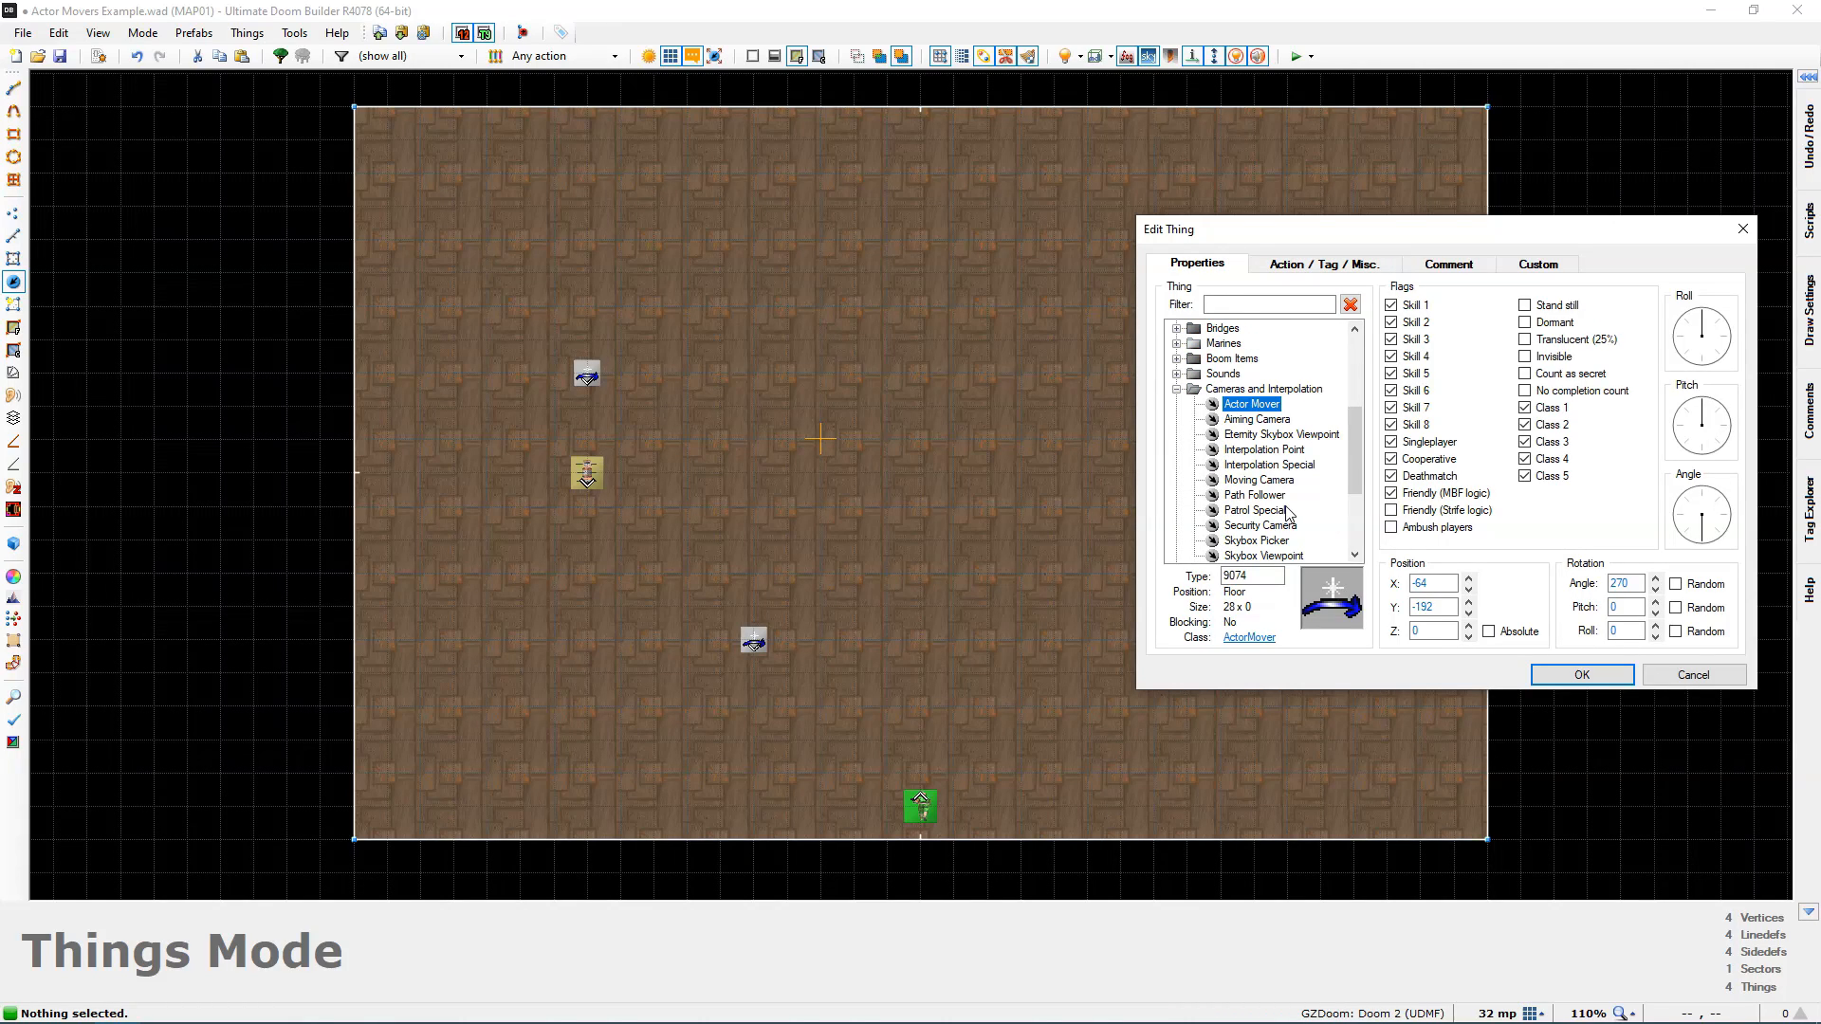
click(1582, 675)
Step: Add three more Interpolation Points at -64, 192, at 384, 192 and at 384, -192 to form a rectangle
key(Insert)
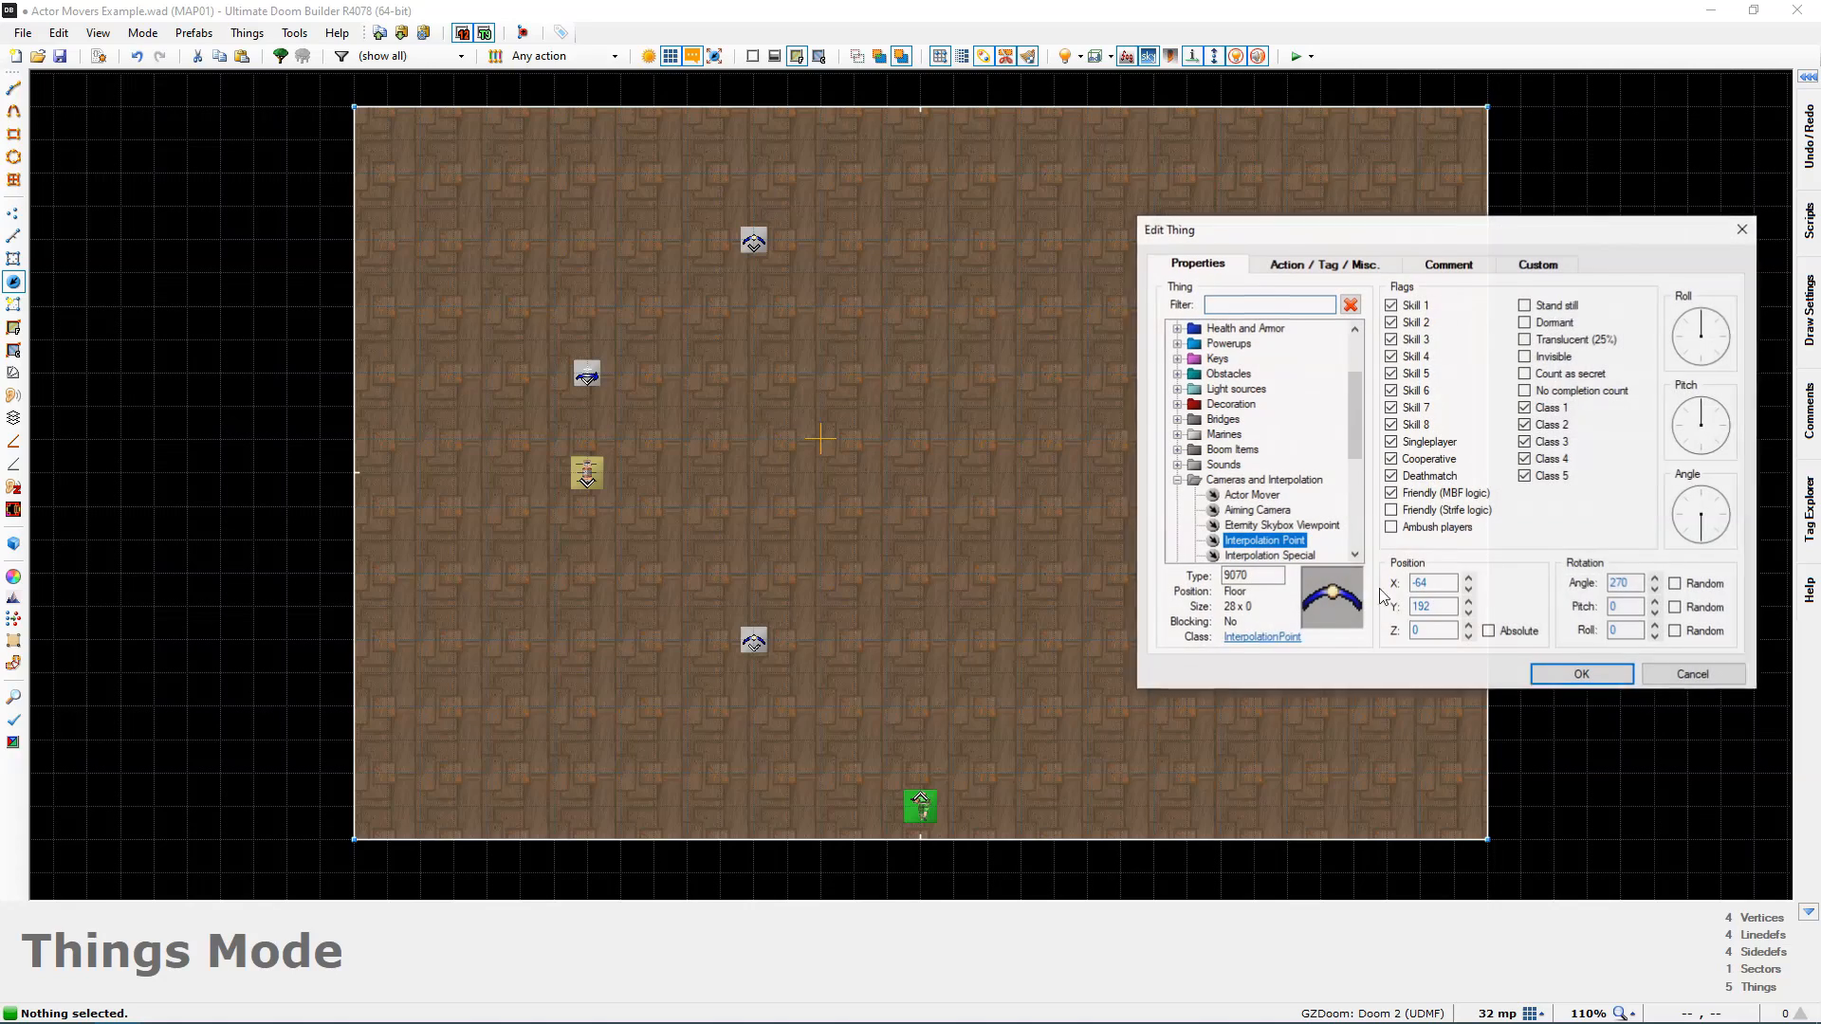
click(1582, 675)
key(Insert)
key(Return)
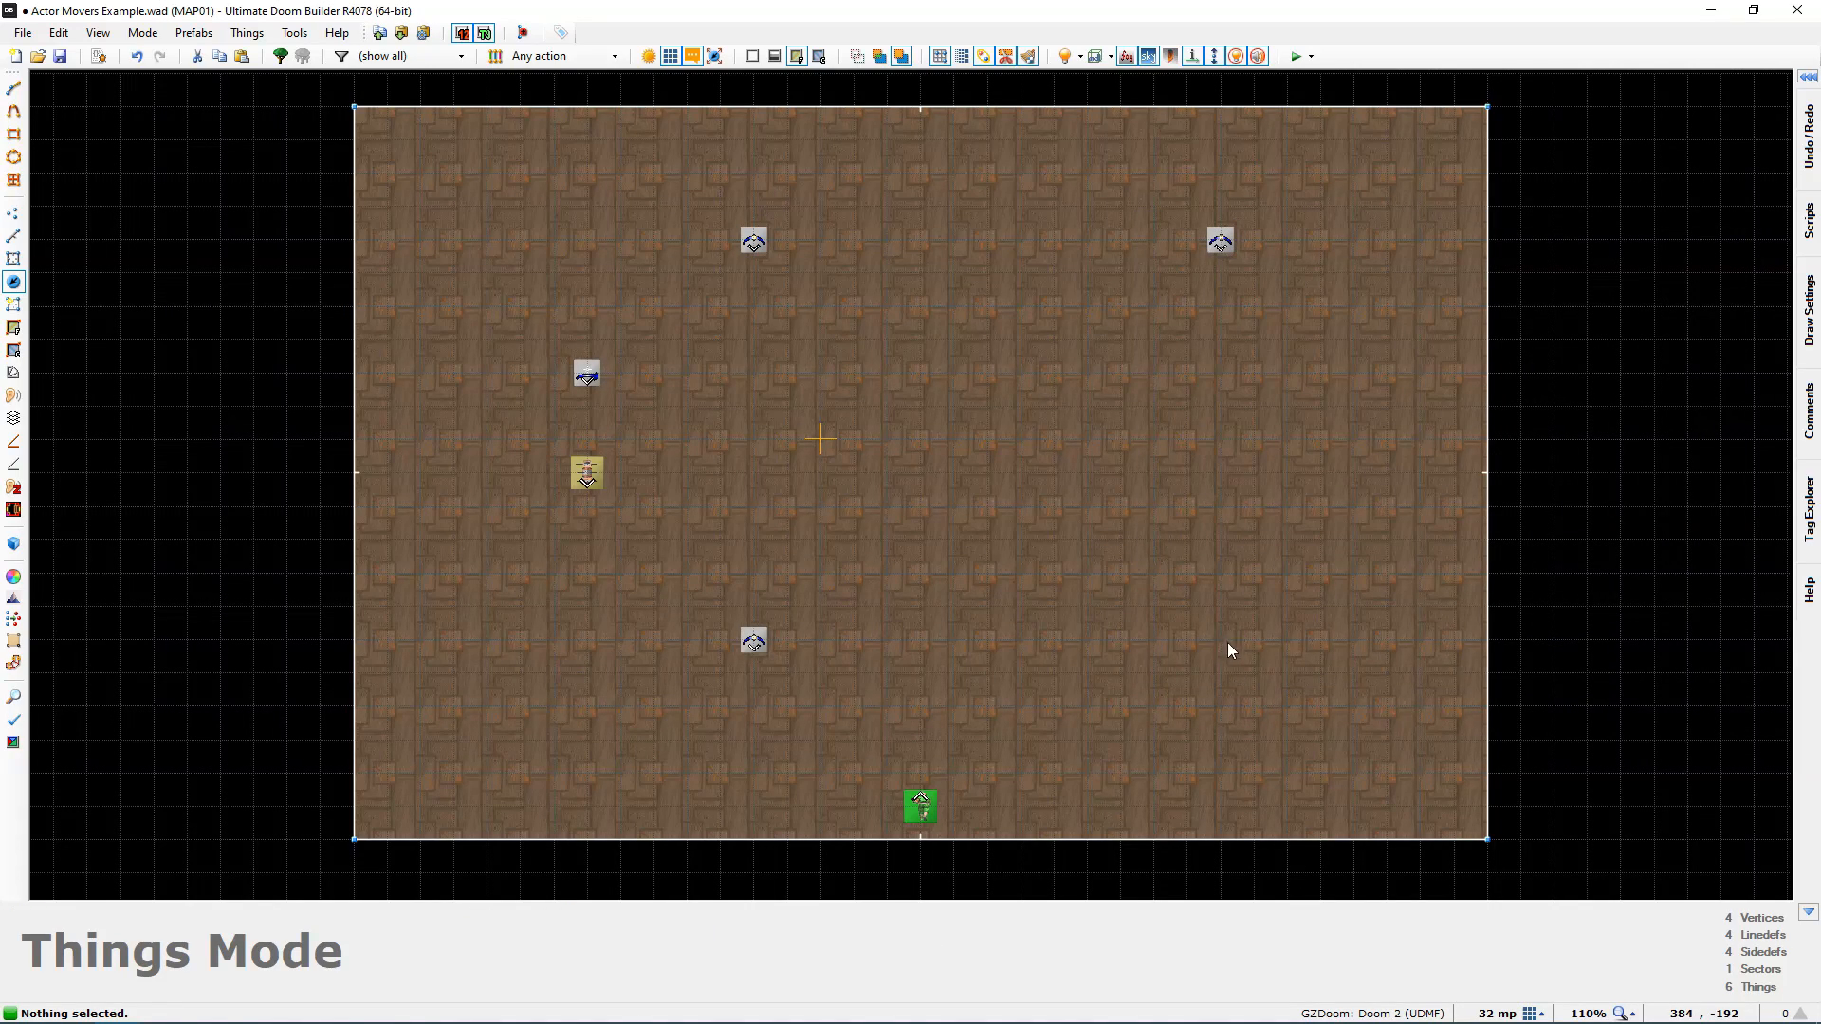
key(ctrl+v)
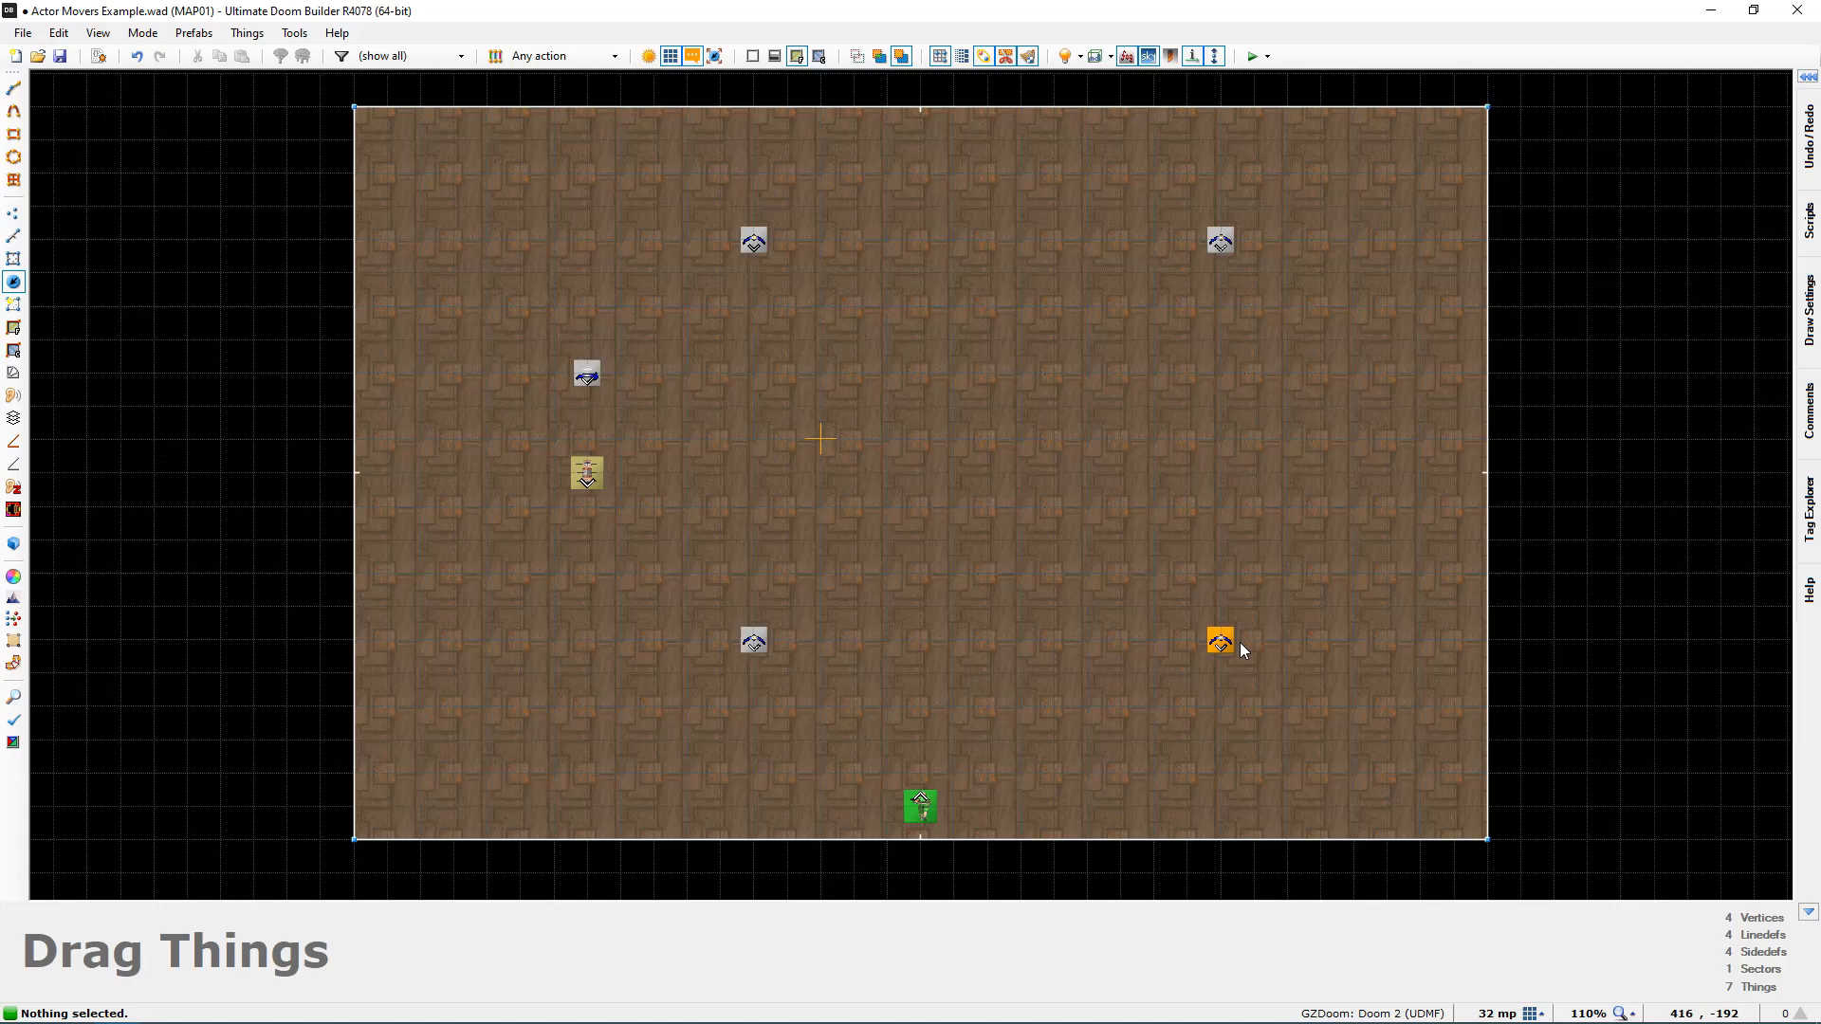
click(1243, 650)
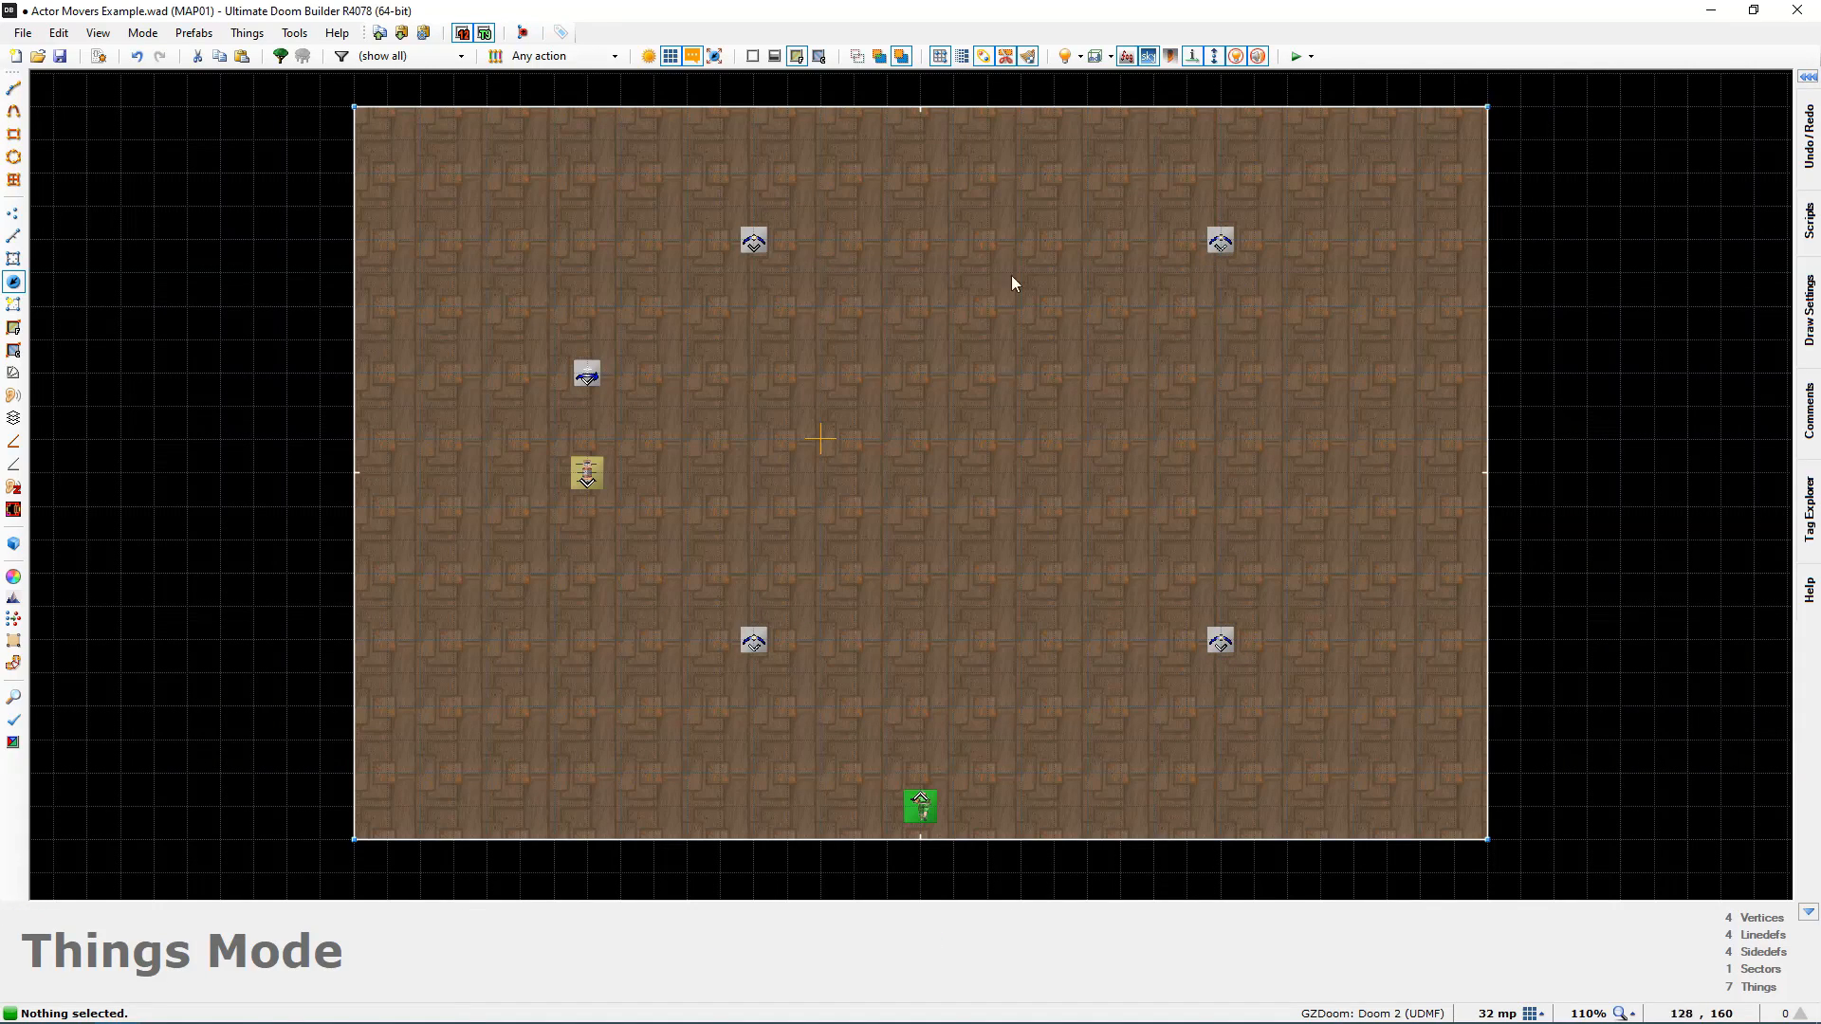
Step: Assign unused tag 3 to the southwest Interpolation Point and unused tag 4 to the northwest one
middle_drag(906, 585, 871, 600)
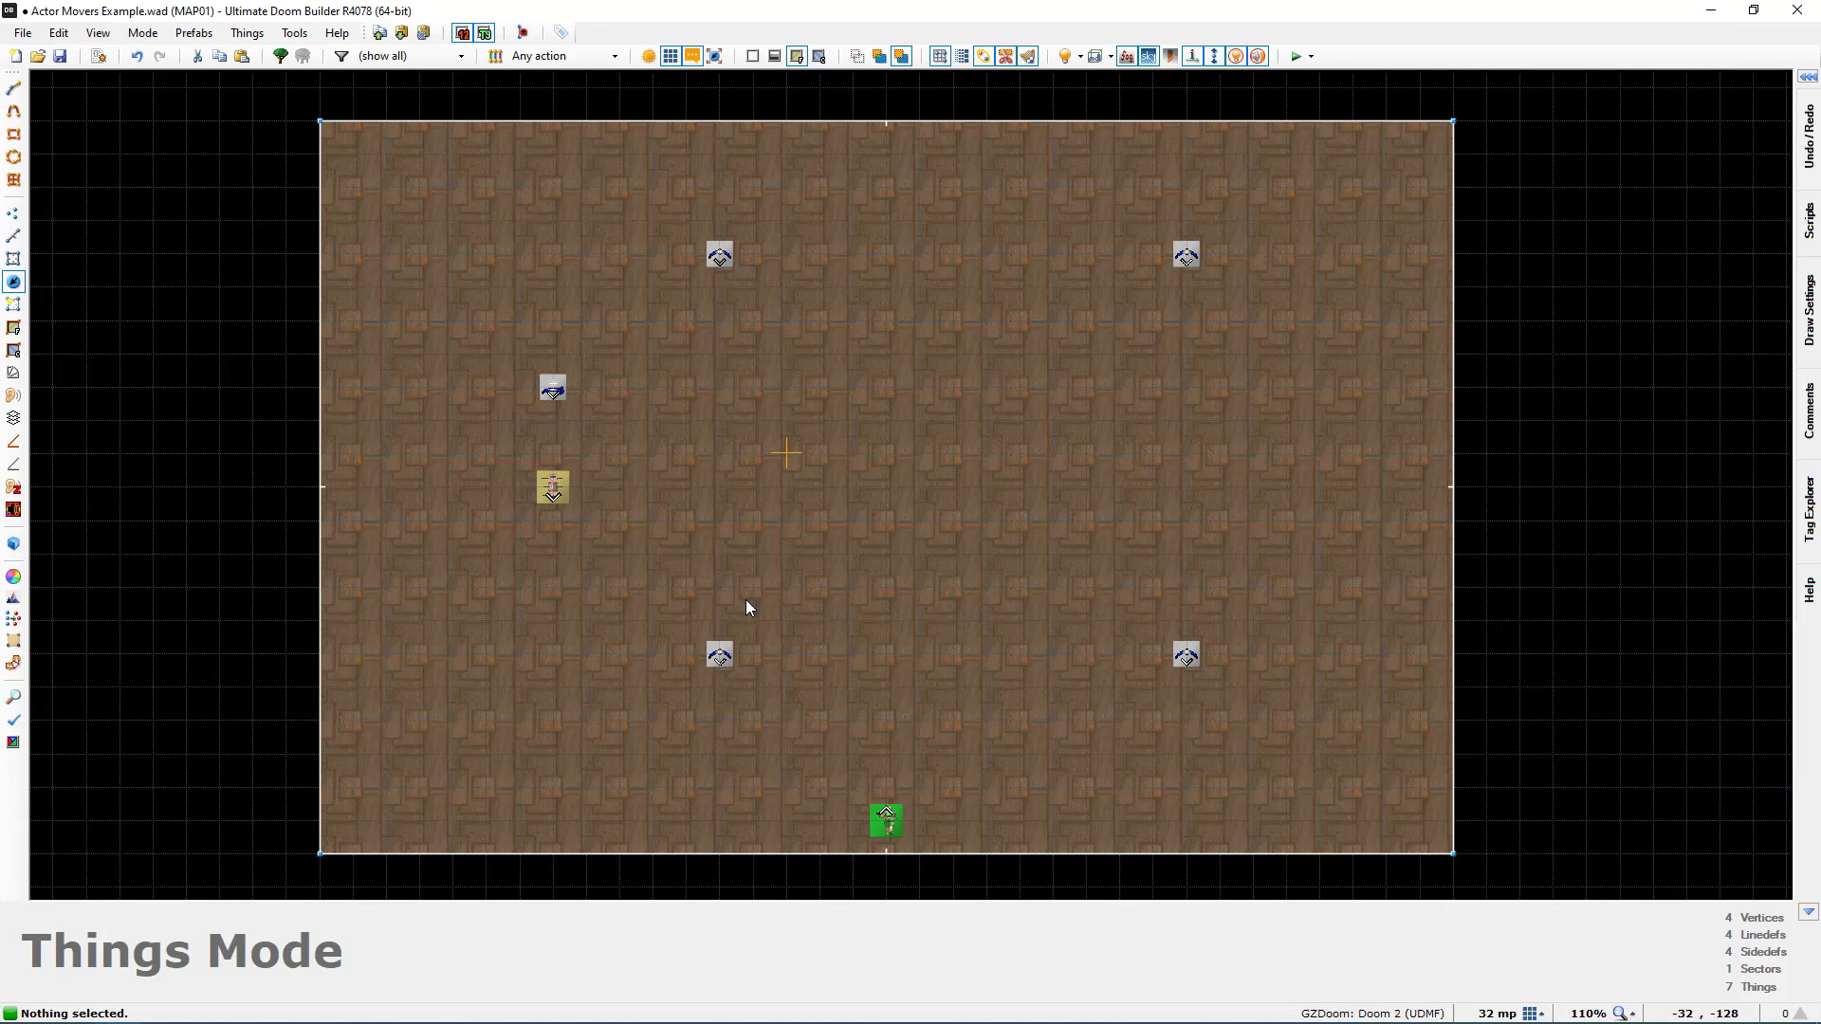
right_click(719, 654)
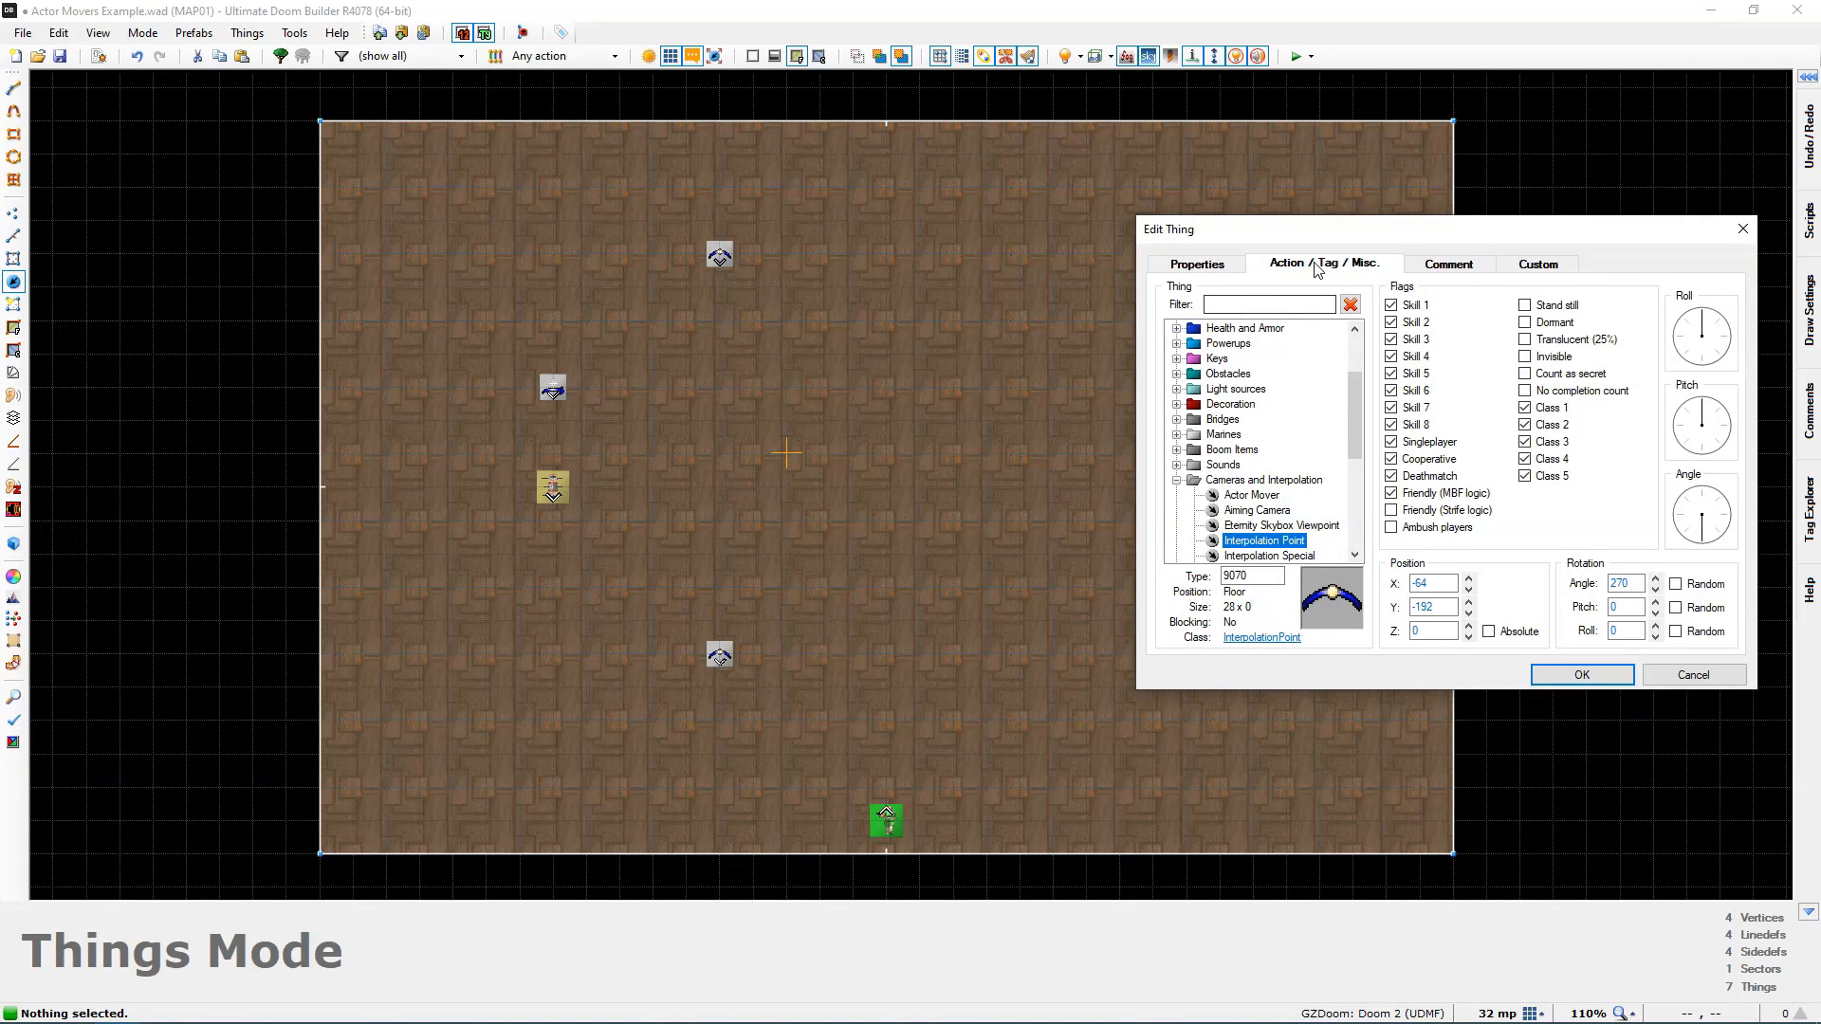
click(1324, 264)
click(1674, 624)
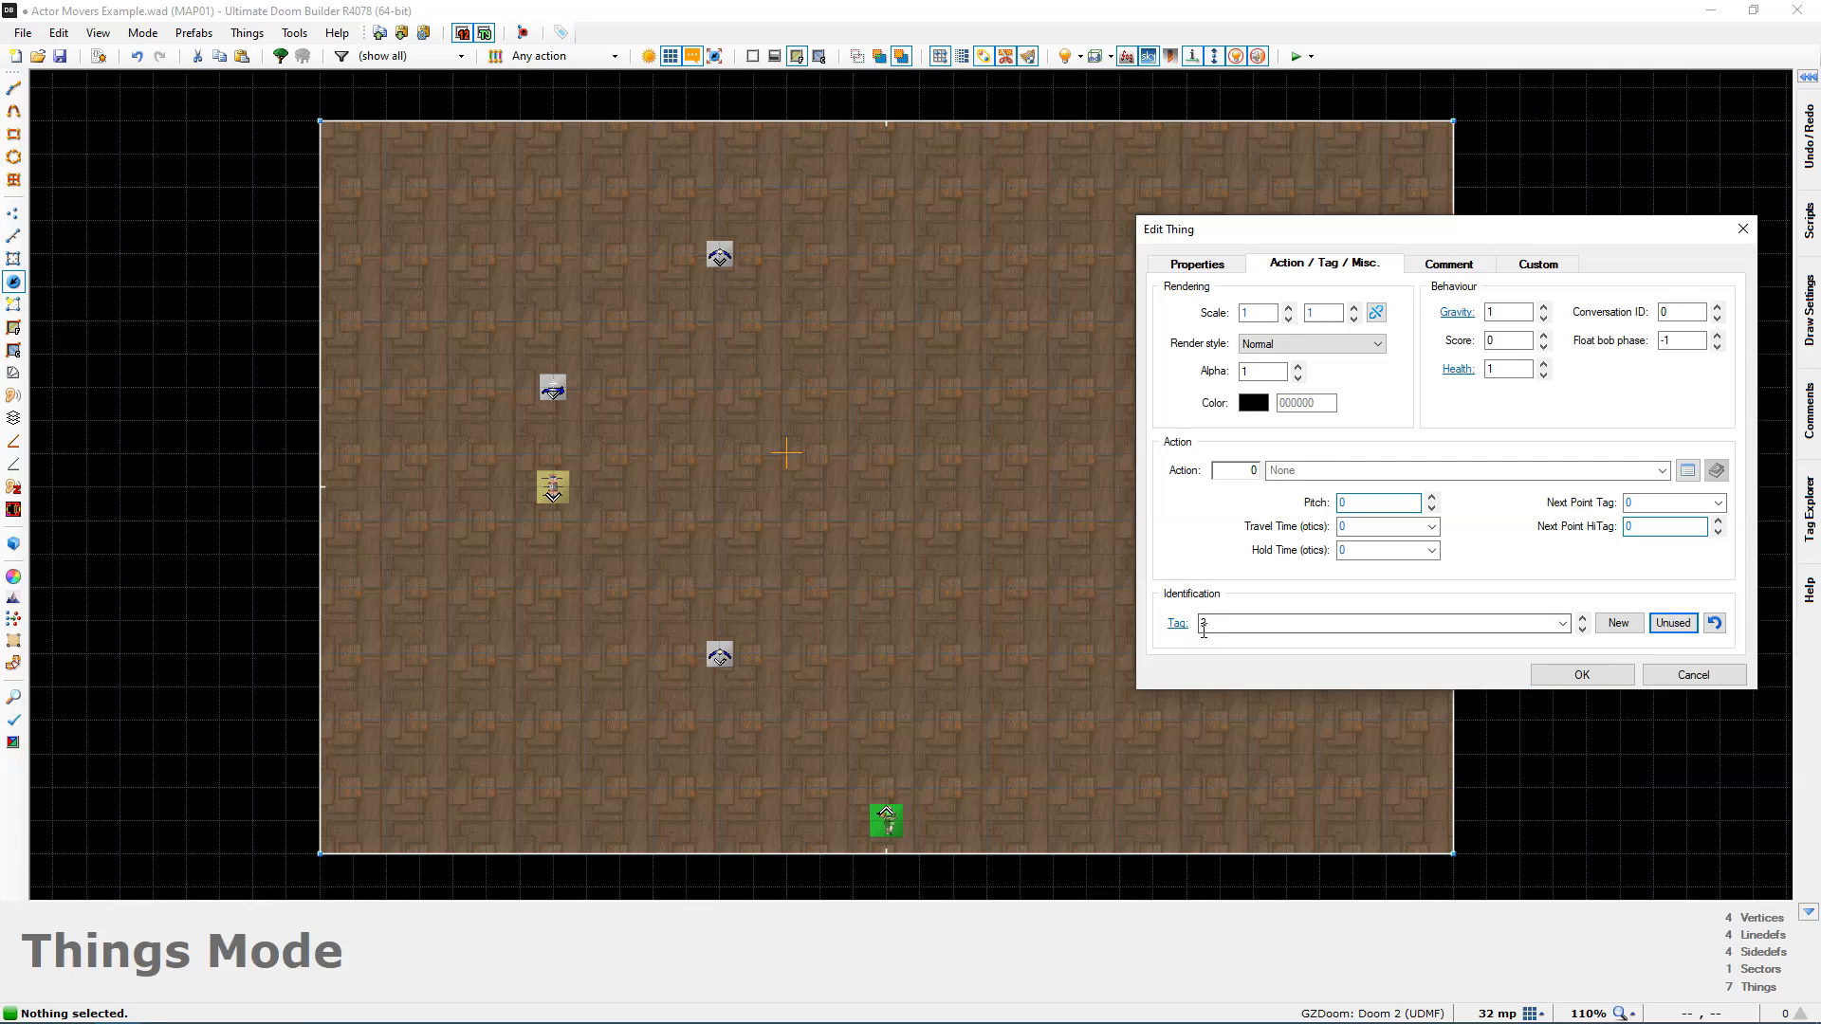
click(1555, 675)
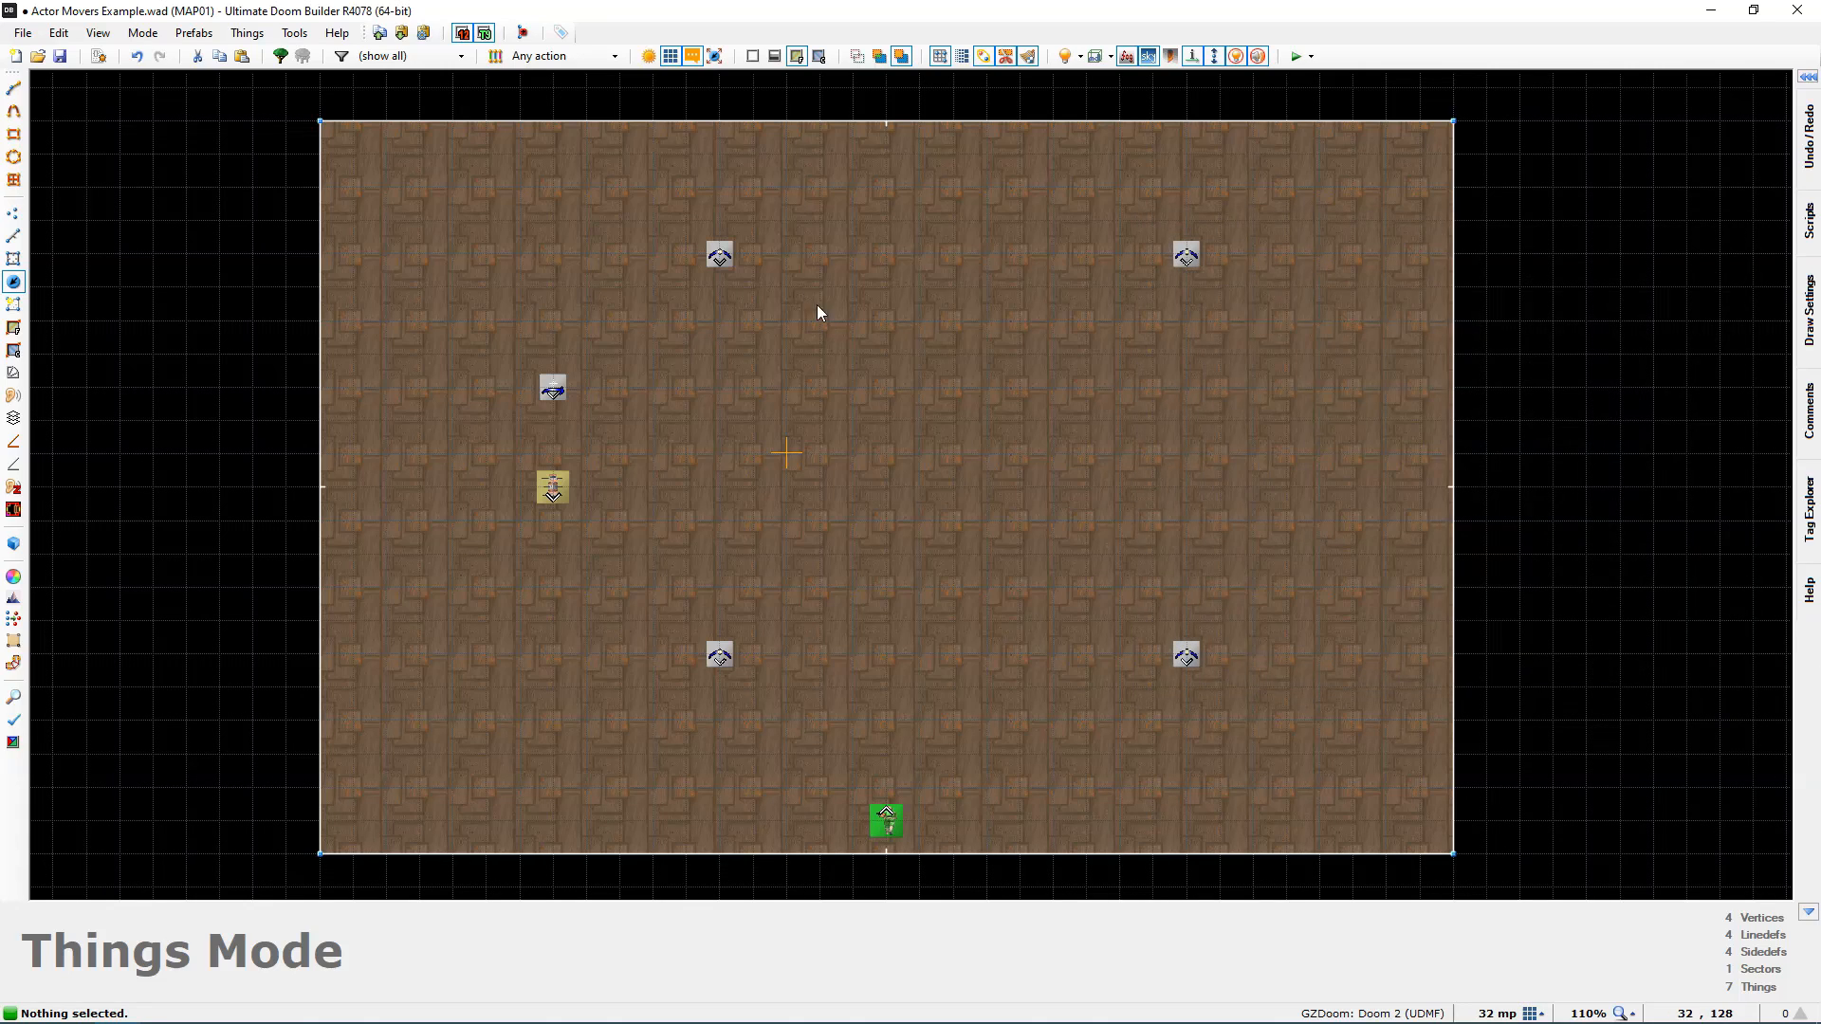
right_click(719, 255)
click(1674, 624)
click(1581, 674)
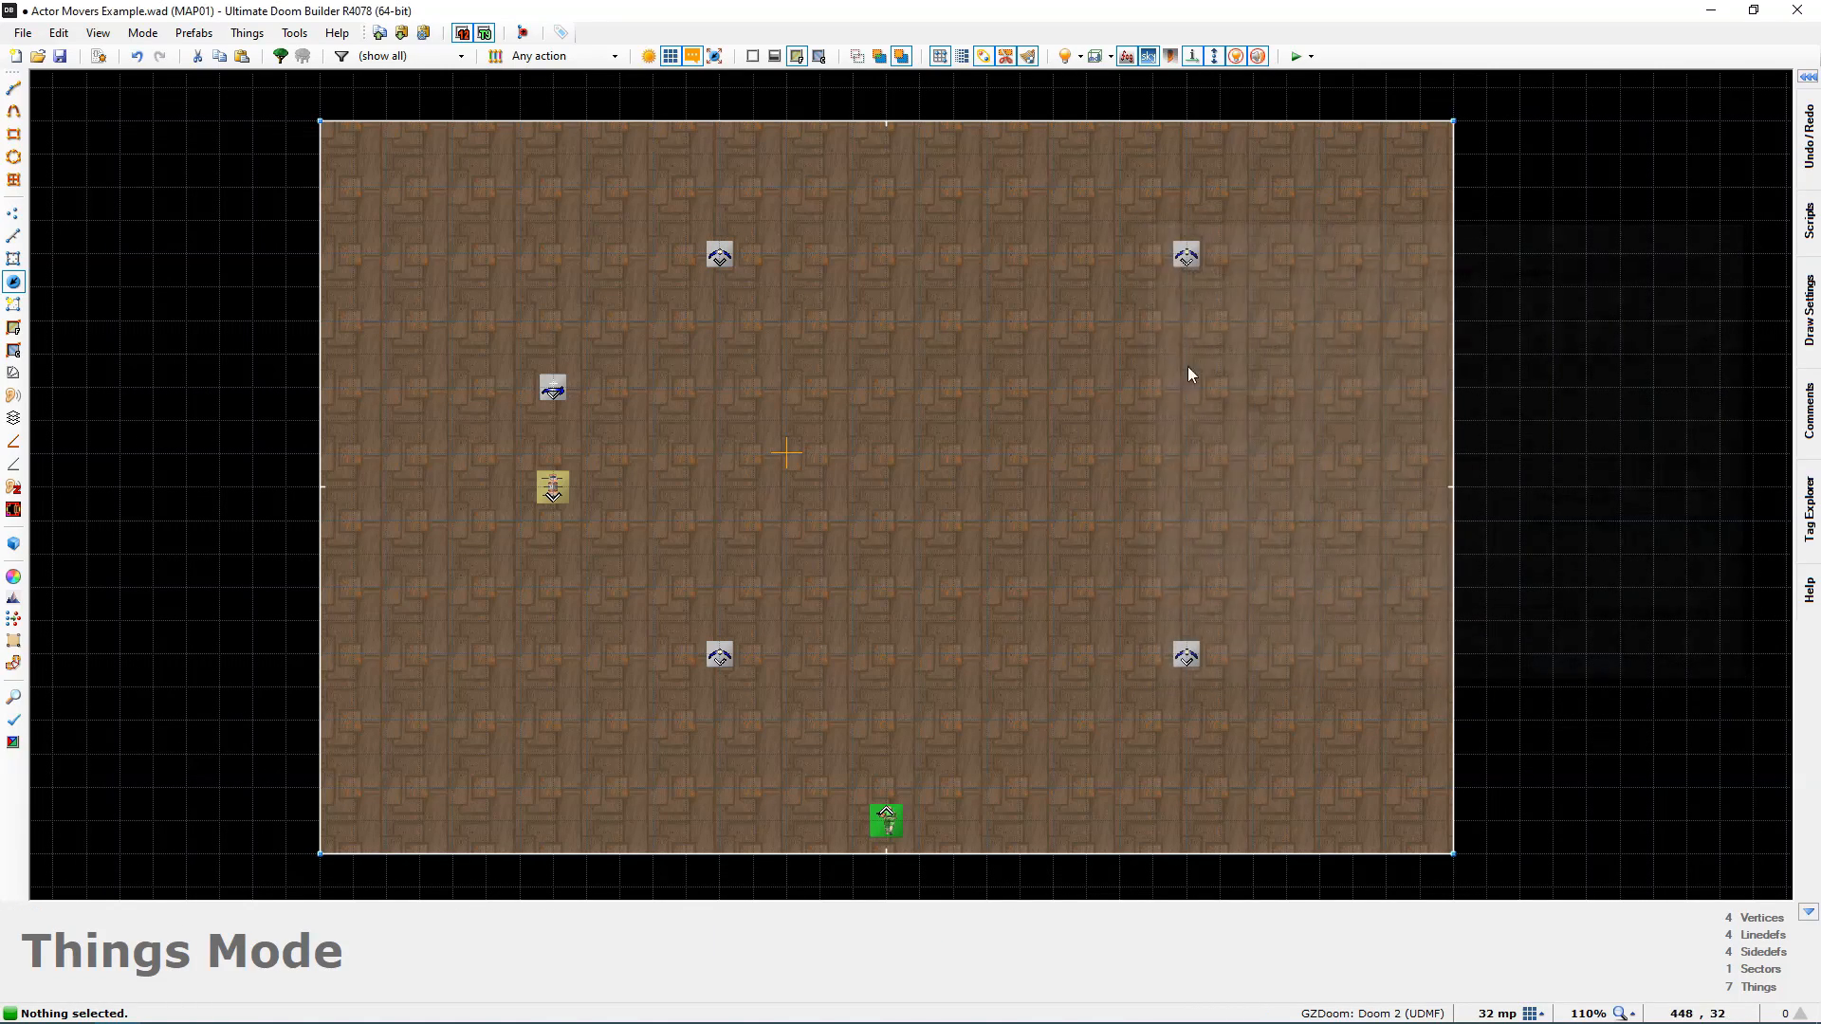
Step: Assign unused tag 5 to the northeast Interpolation Point and unused tag 6 to the southeast one
right_click(1183, 252)
click(1674, 624)
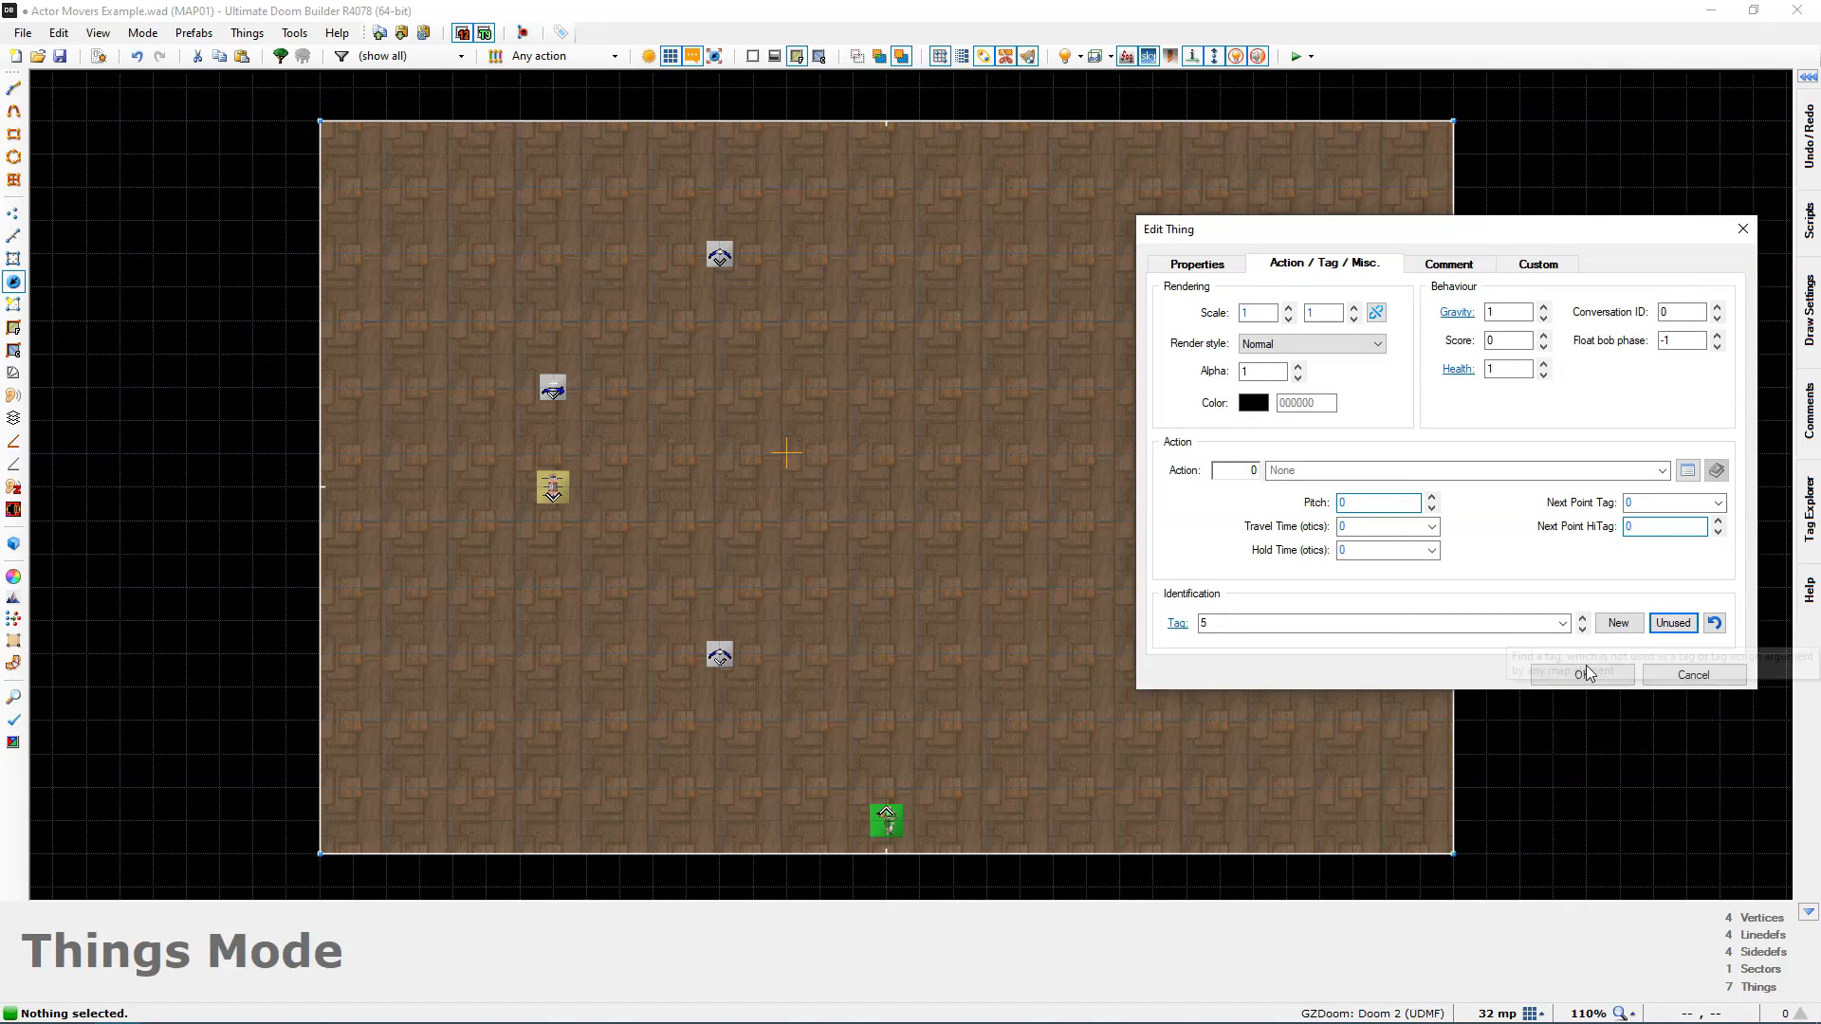
click(1581, 674)
right_click(1185, 655)
click(1674, 624)
click(1573, 677)
Step: Set the Next Point Tag to 4 on the southwest Interpolation Point and to 5 on the northwest one
mouse_move(992, 540)
middle_down()
mouse_move(1005, 557)
mouse_move(985, 568)
middle_up()
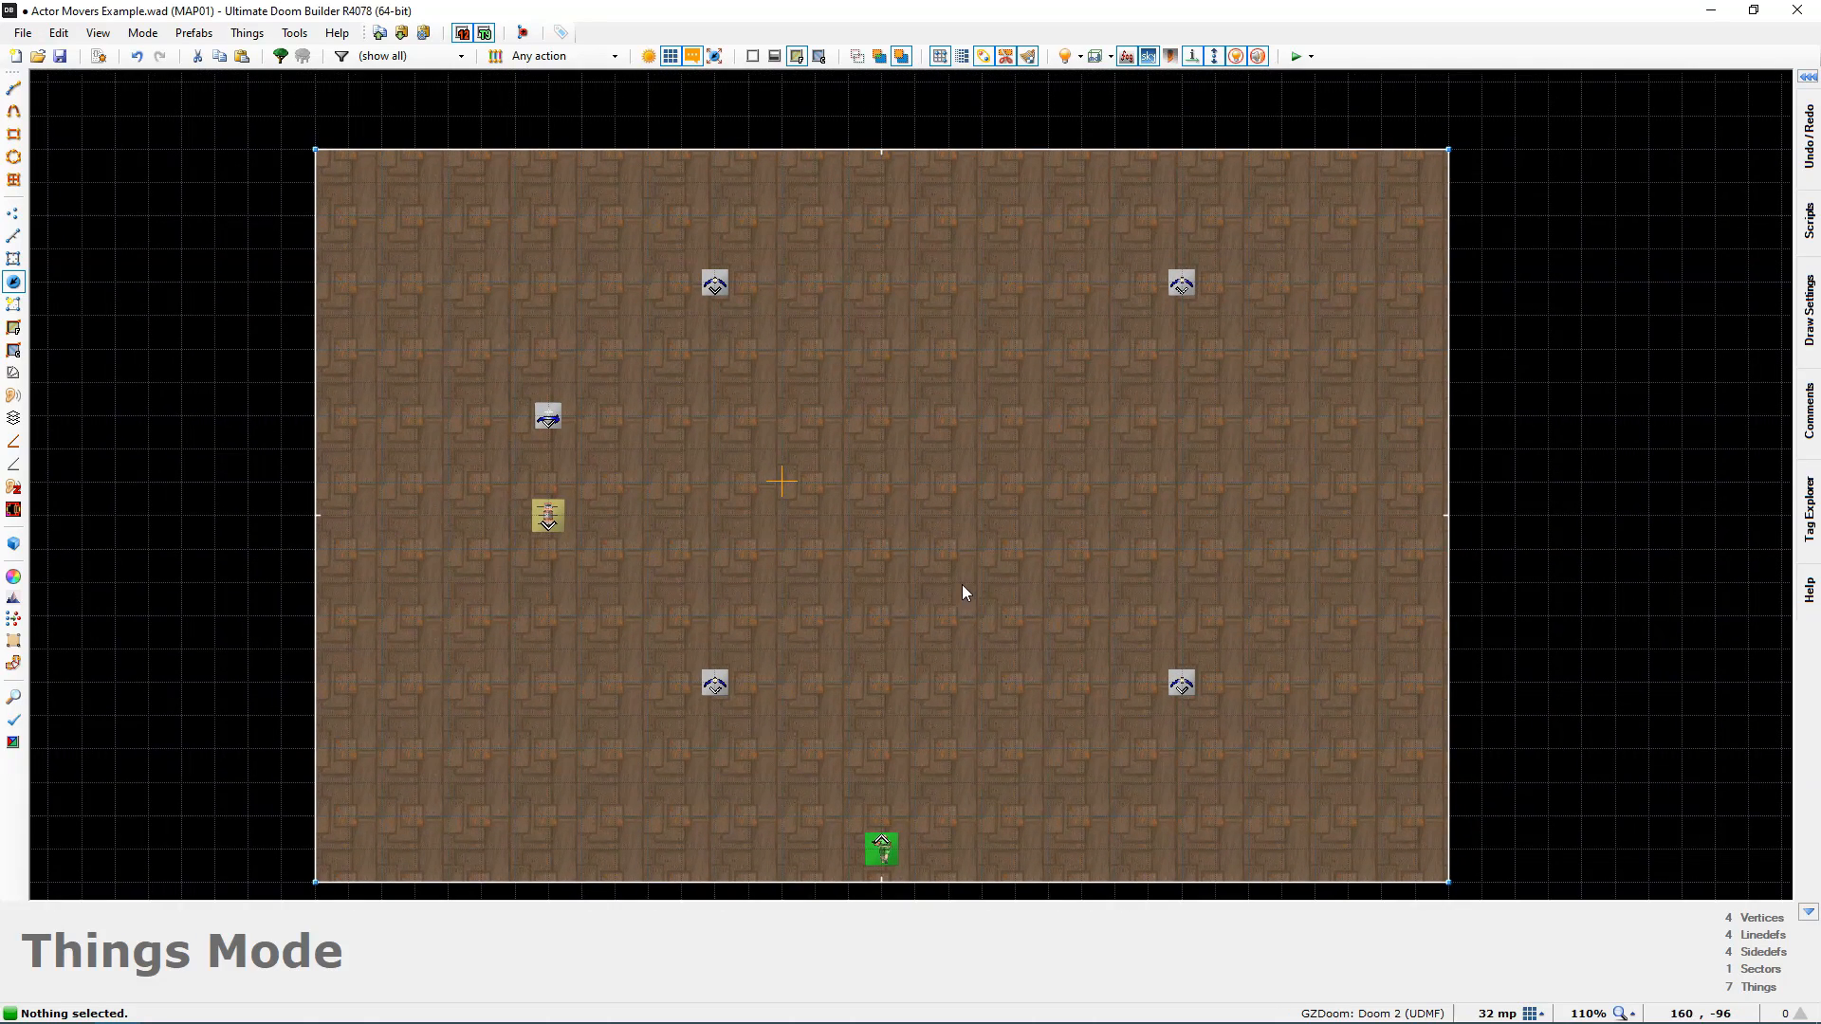
right_click(724, 685)
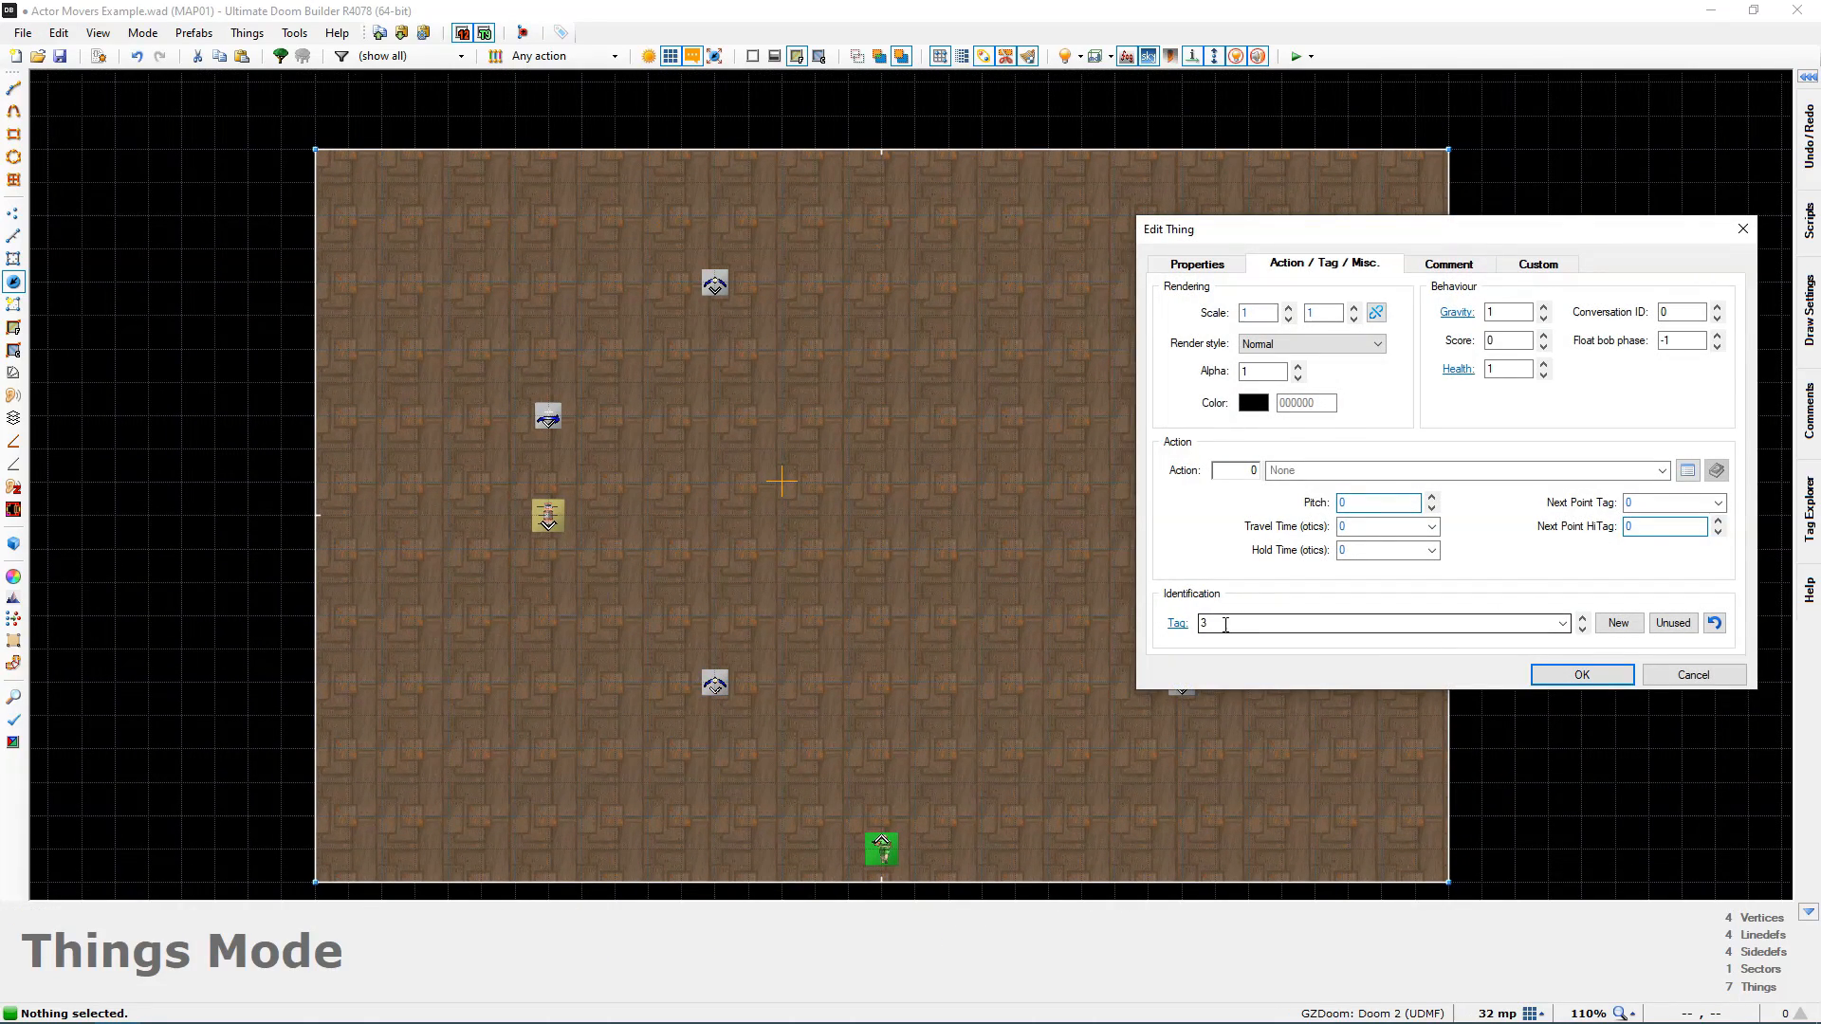
click(1641, 504)
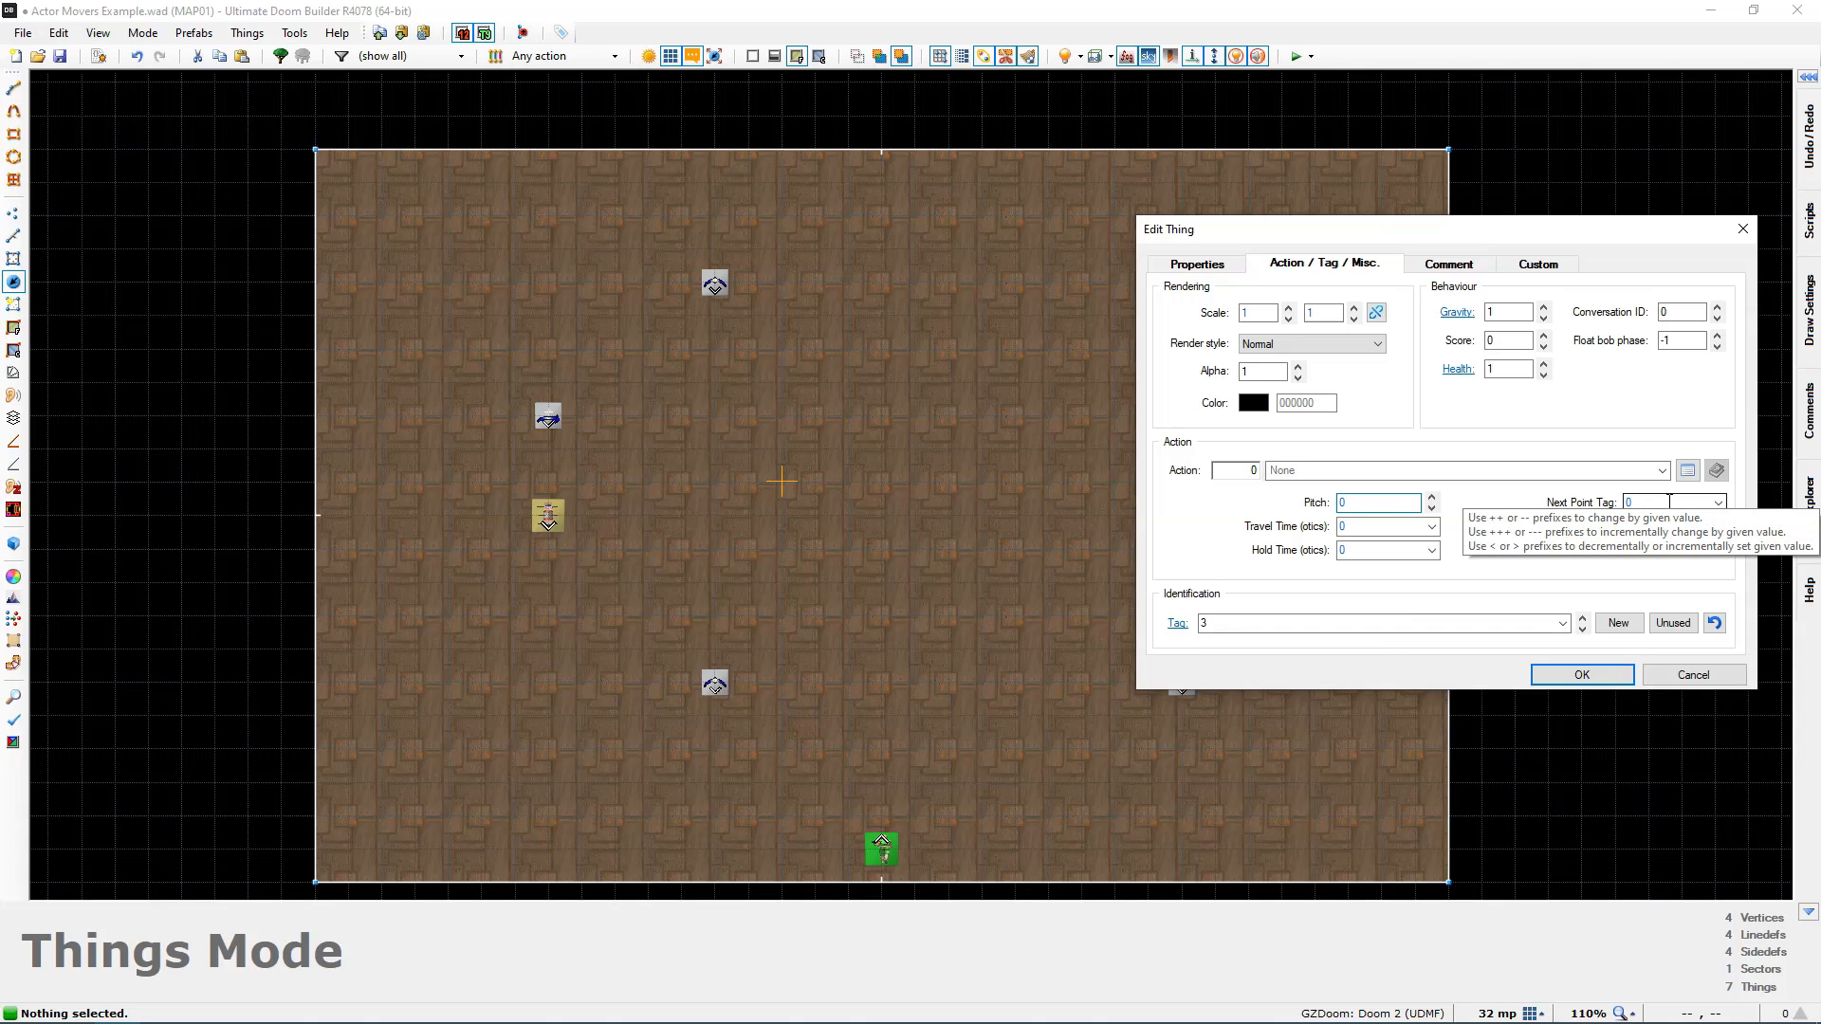
text(4)
click(1583, 675)
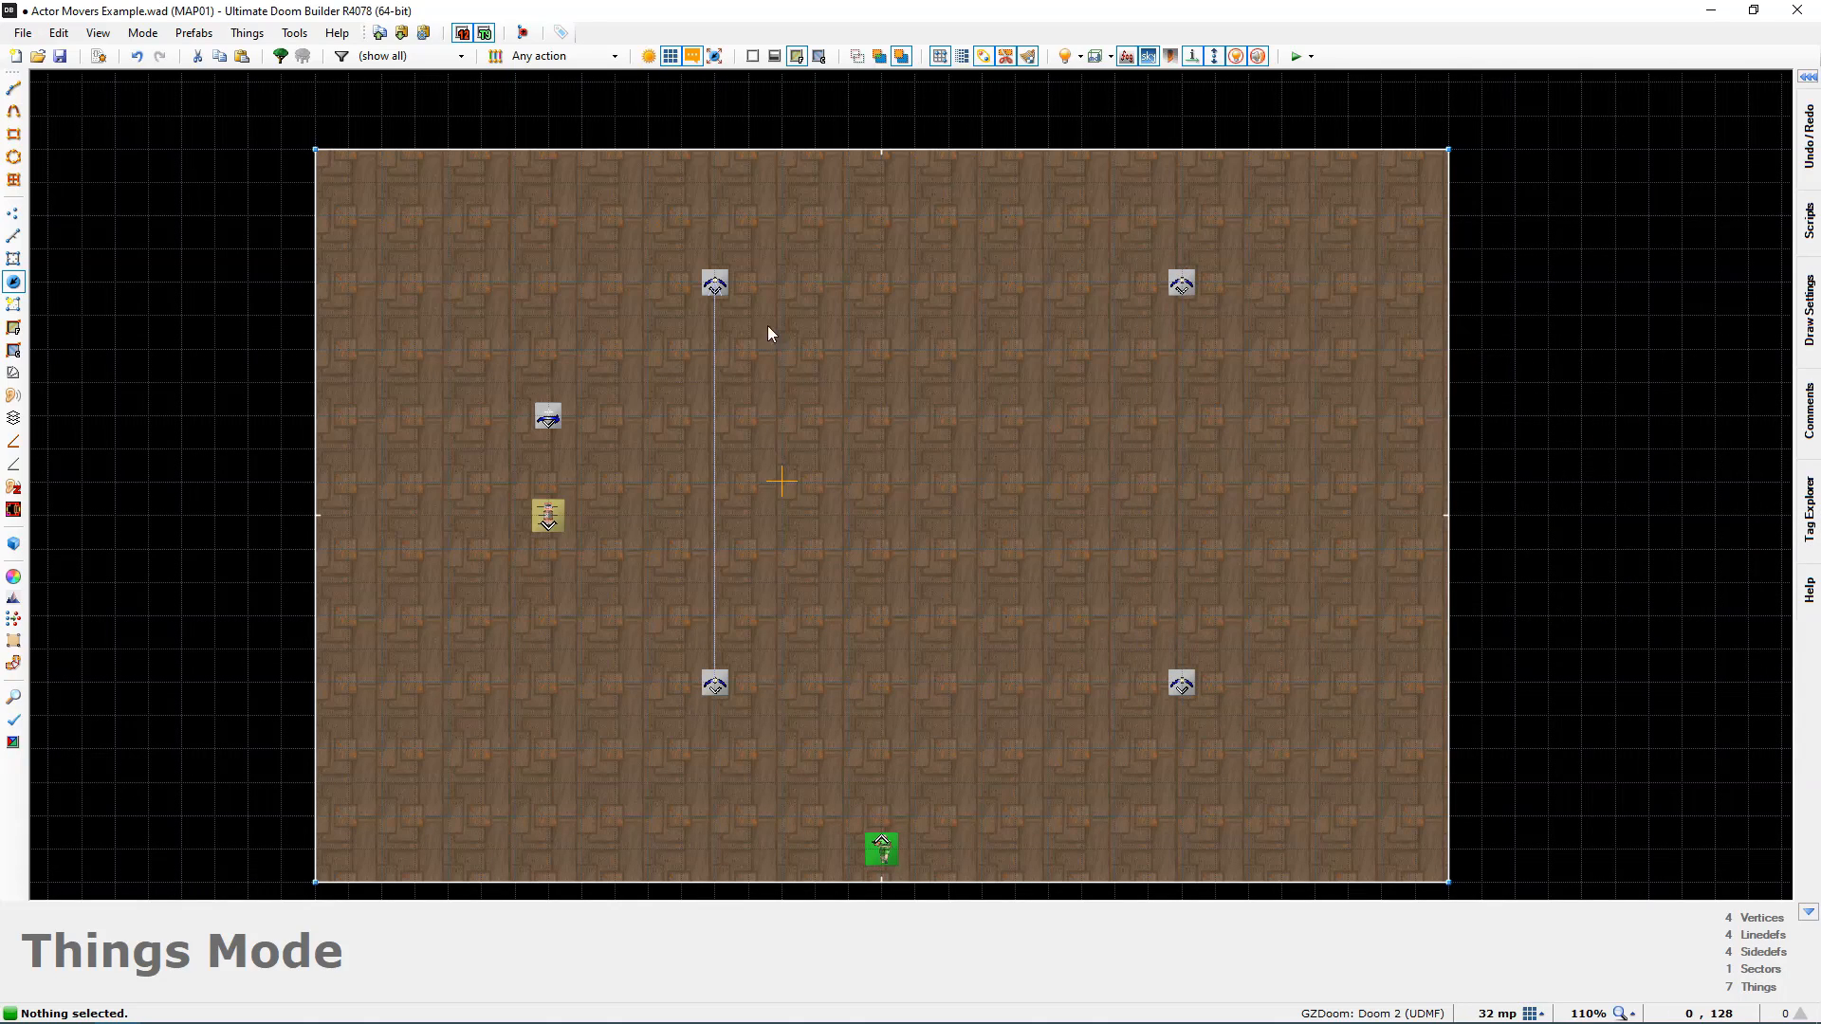
right_click(716, 290)
click(1641, 504)
text(5)
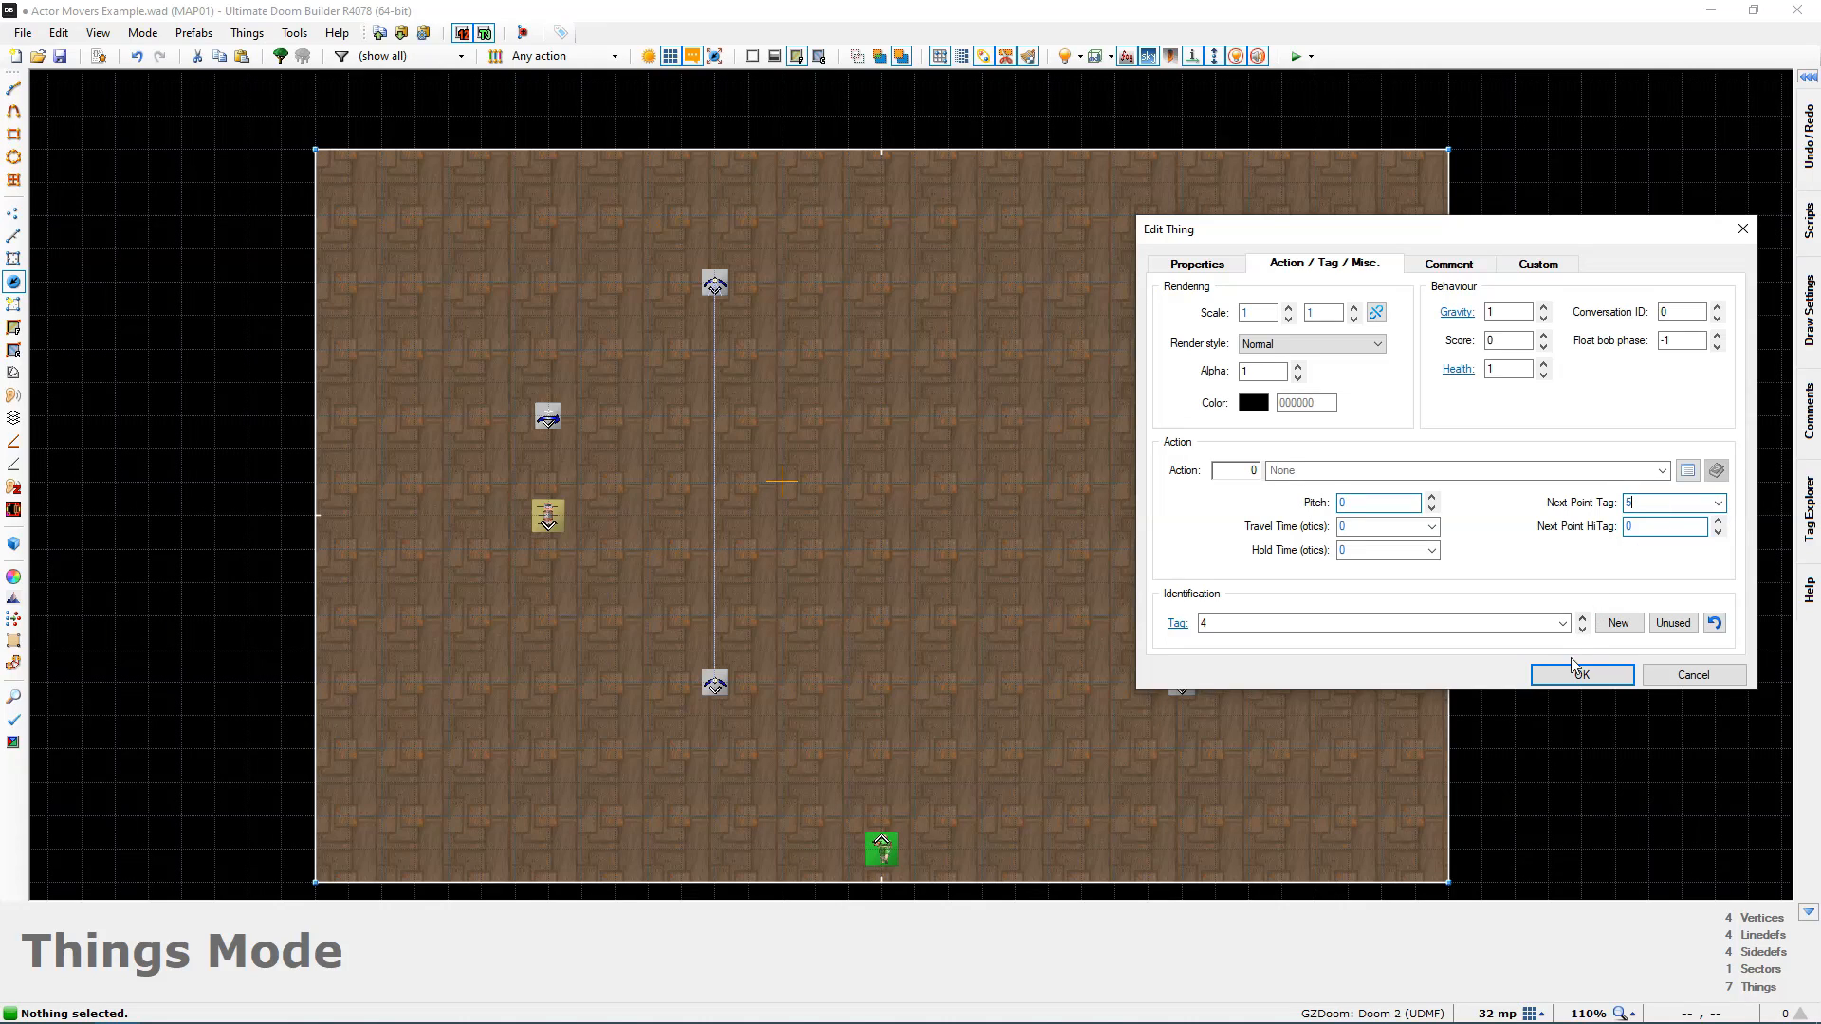
click(1538, 672)
Step: Set the Next Point Tag to 6 on the northeast Interpolation Point and to 3 on the southeast one, closing the loop
right_click(1231, 334)
click(1650, 504)
text(6)
click(1583, 674)
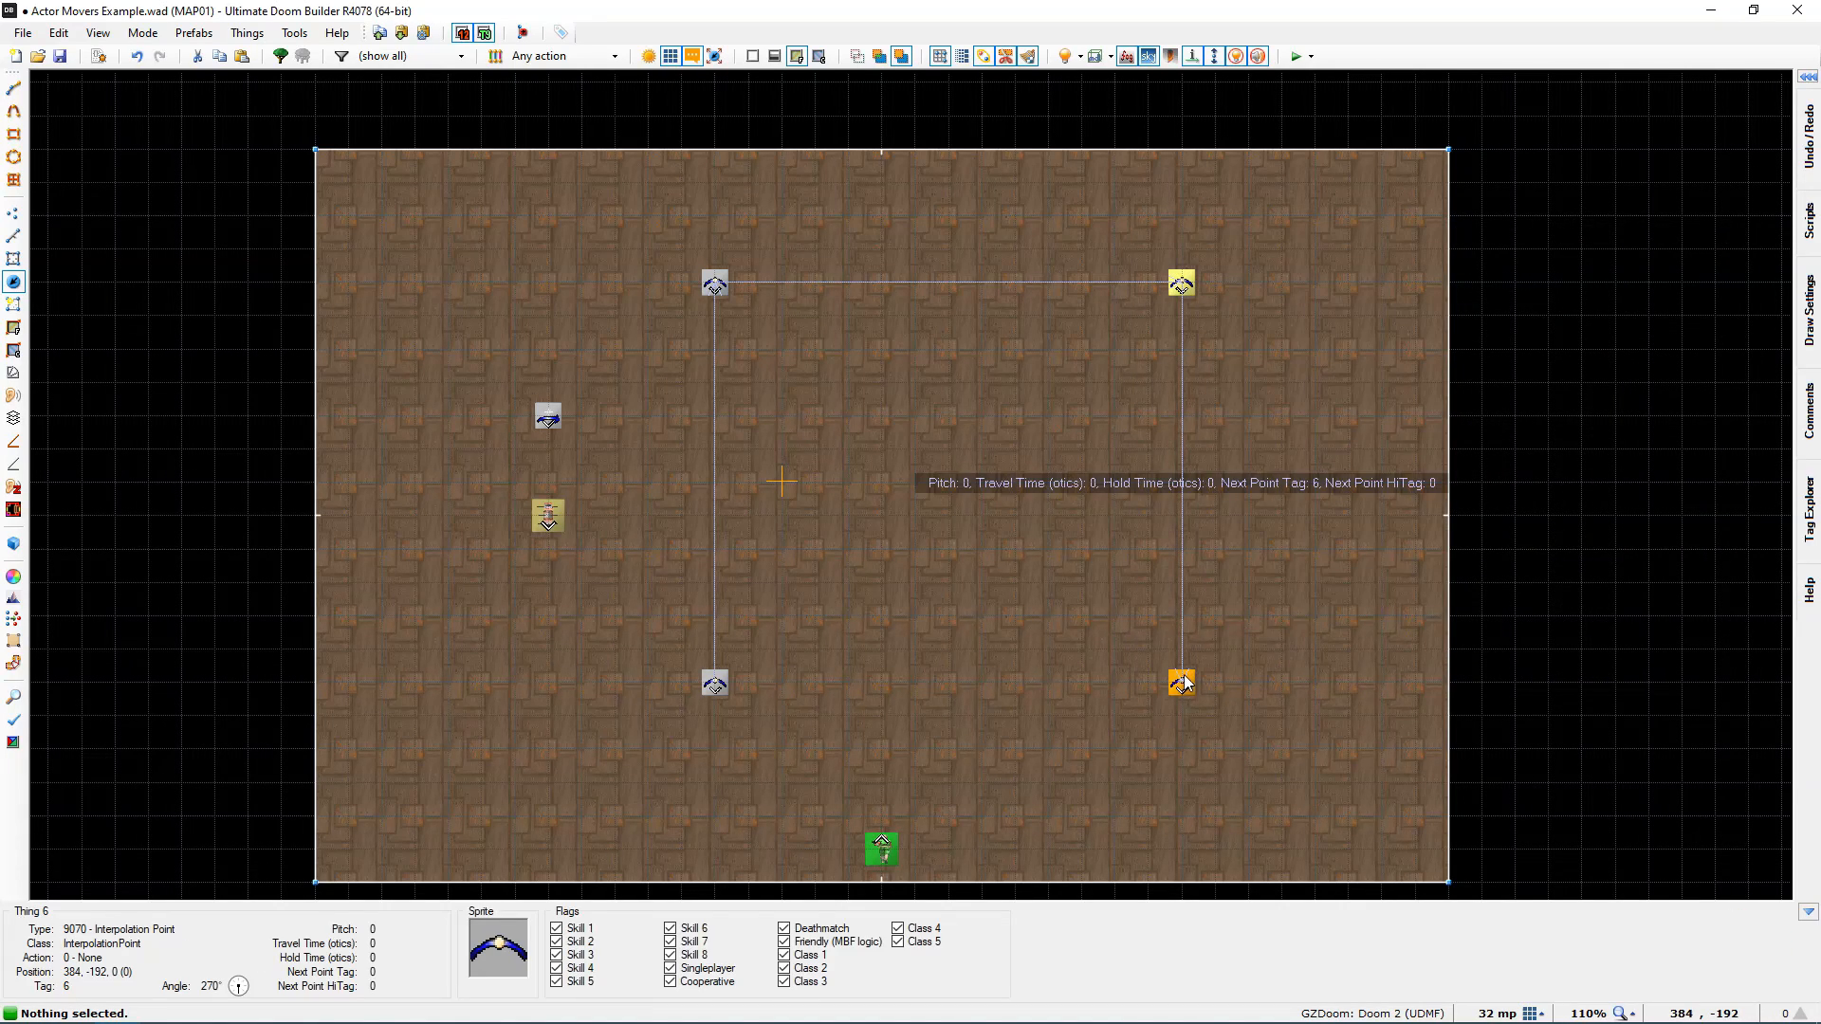
right_click(1180, 691)
click(1641, 504)
text(3)
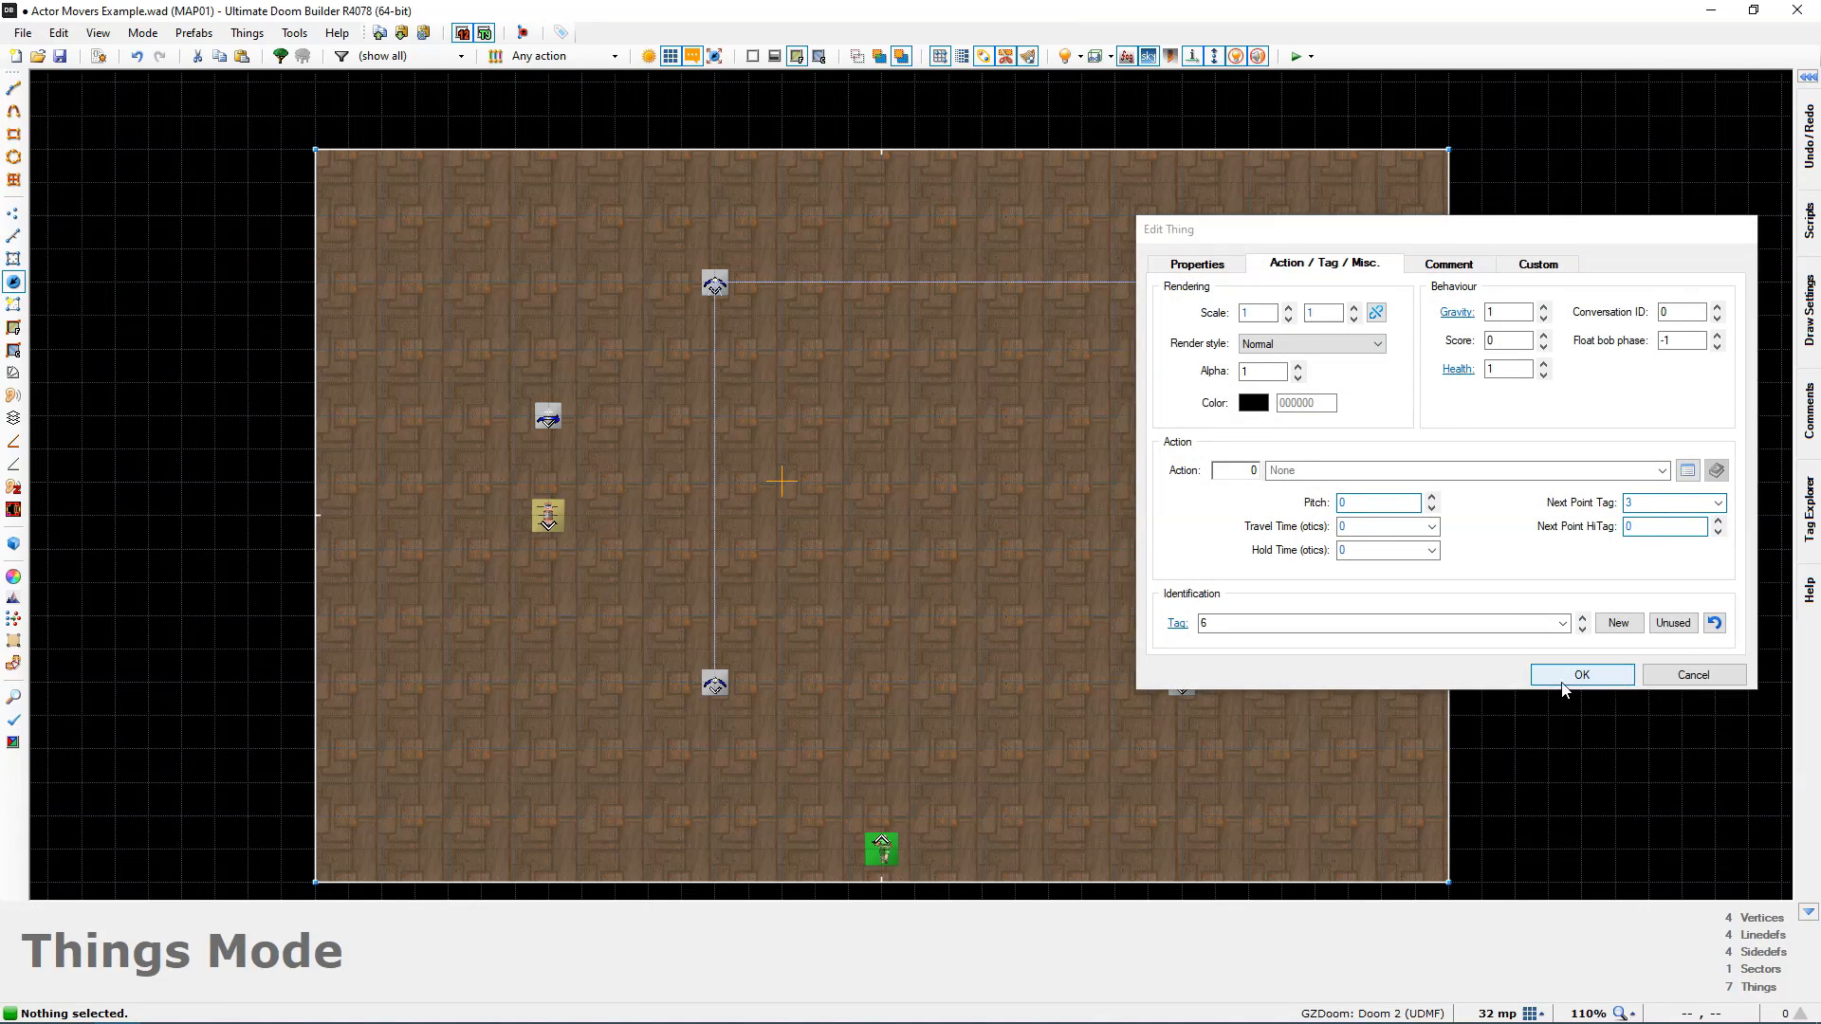
click(1563, 678)
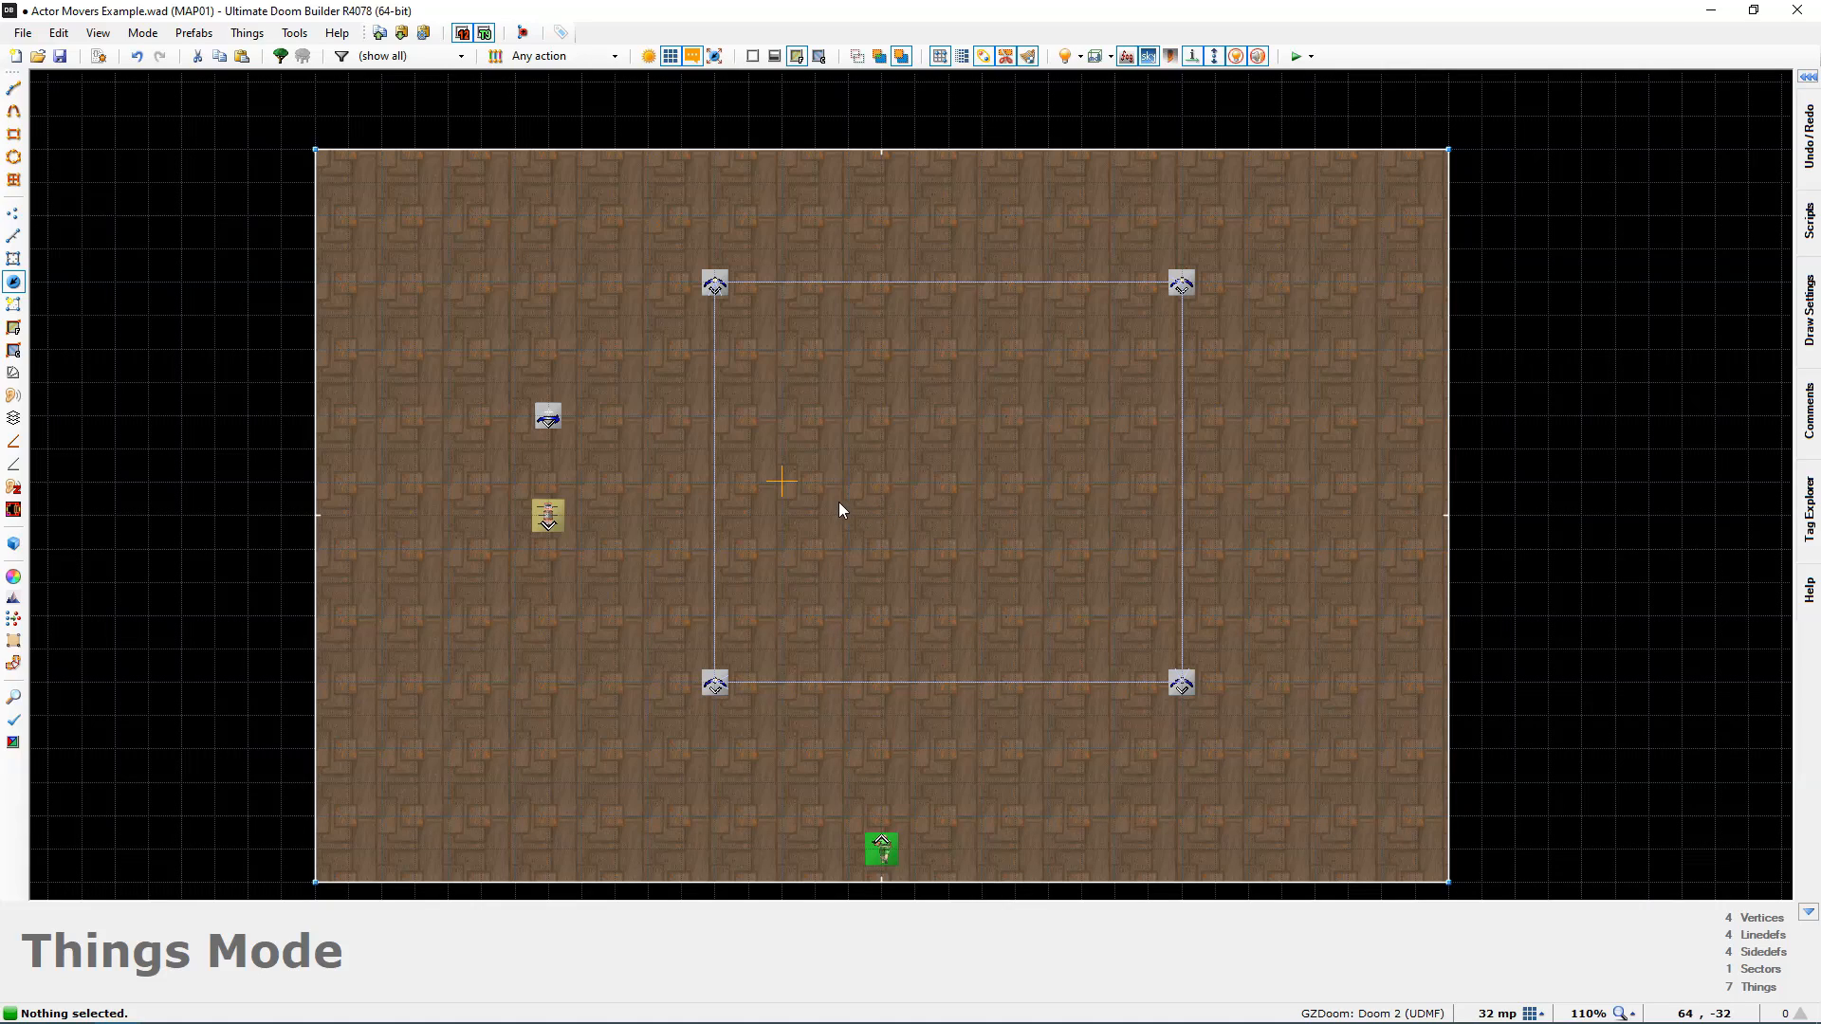
Step: Set the Travel Time of all four Interpolation Points to 15 octics and clear the selection
drag(642, 237, 1229, 713)
right_click(1197, 668)
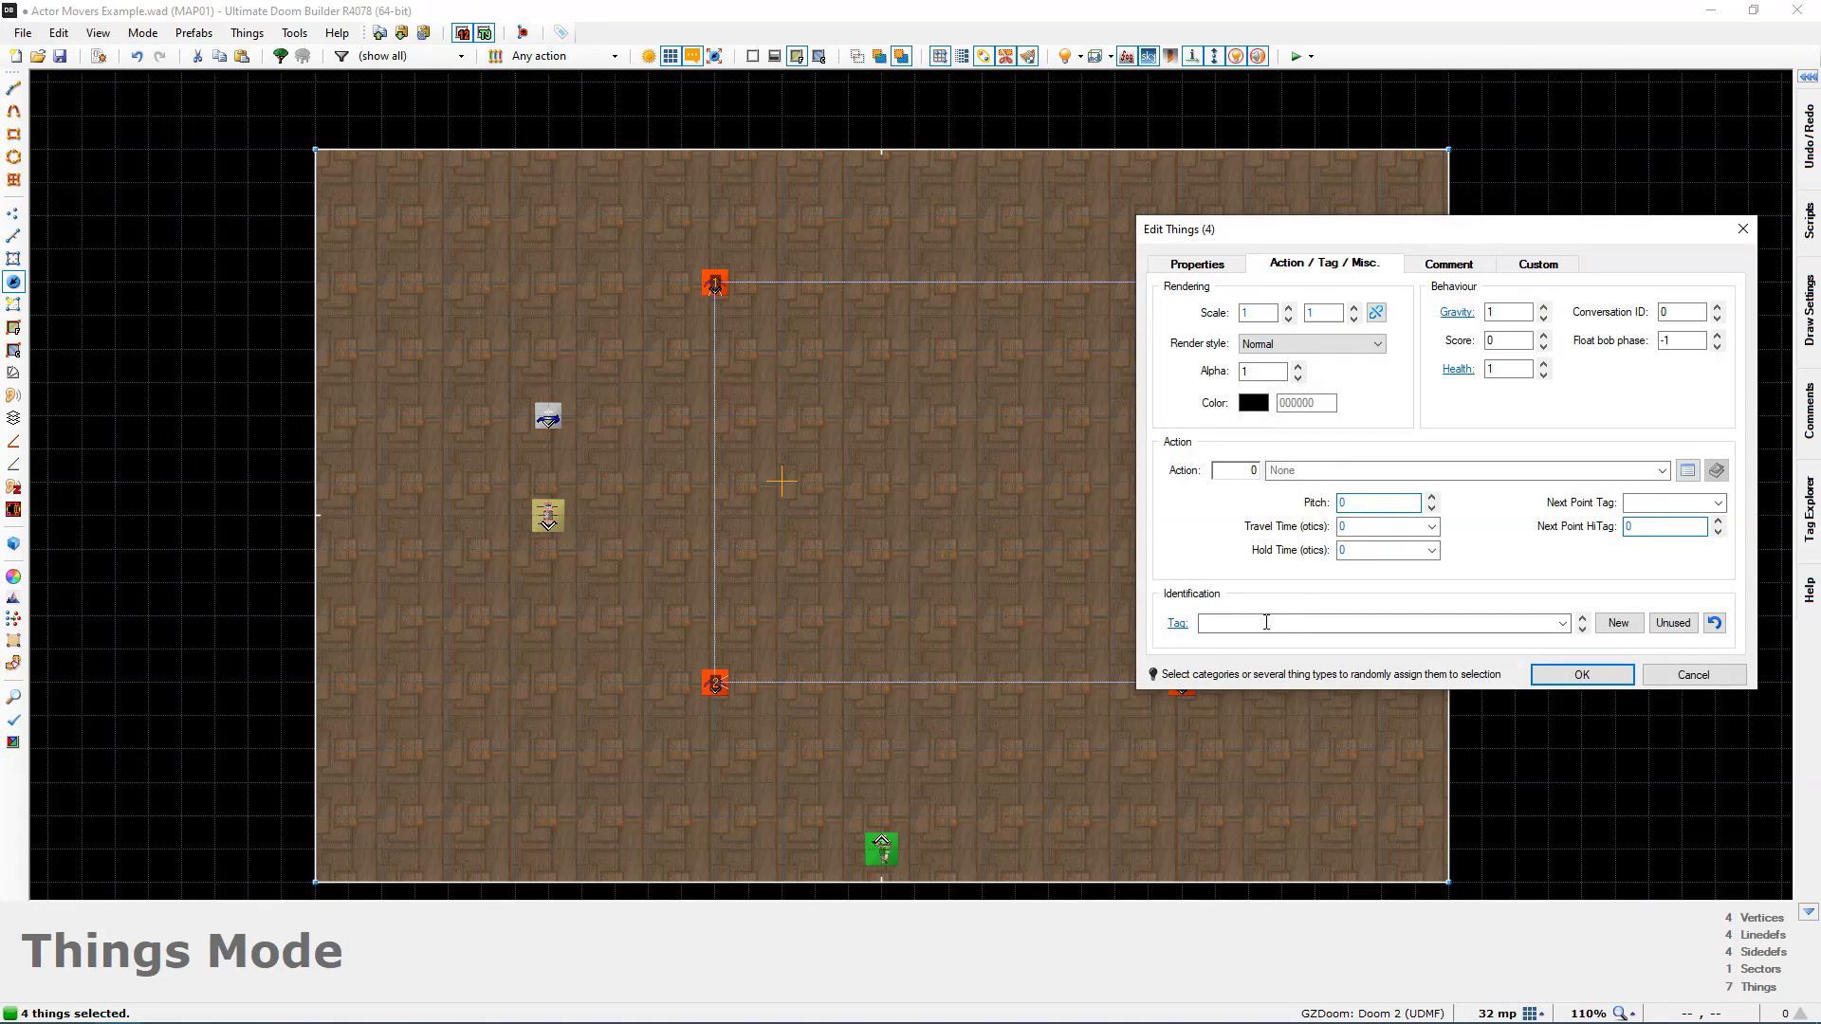
double_click(1386, 528)
text(15)
drag(1294, 241, 1252, 224)
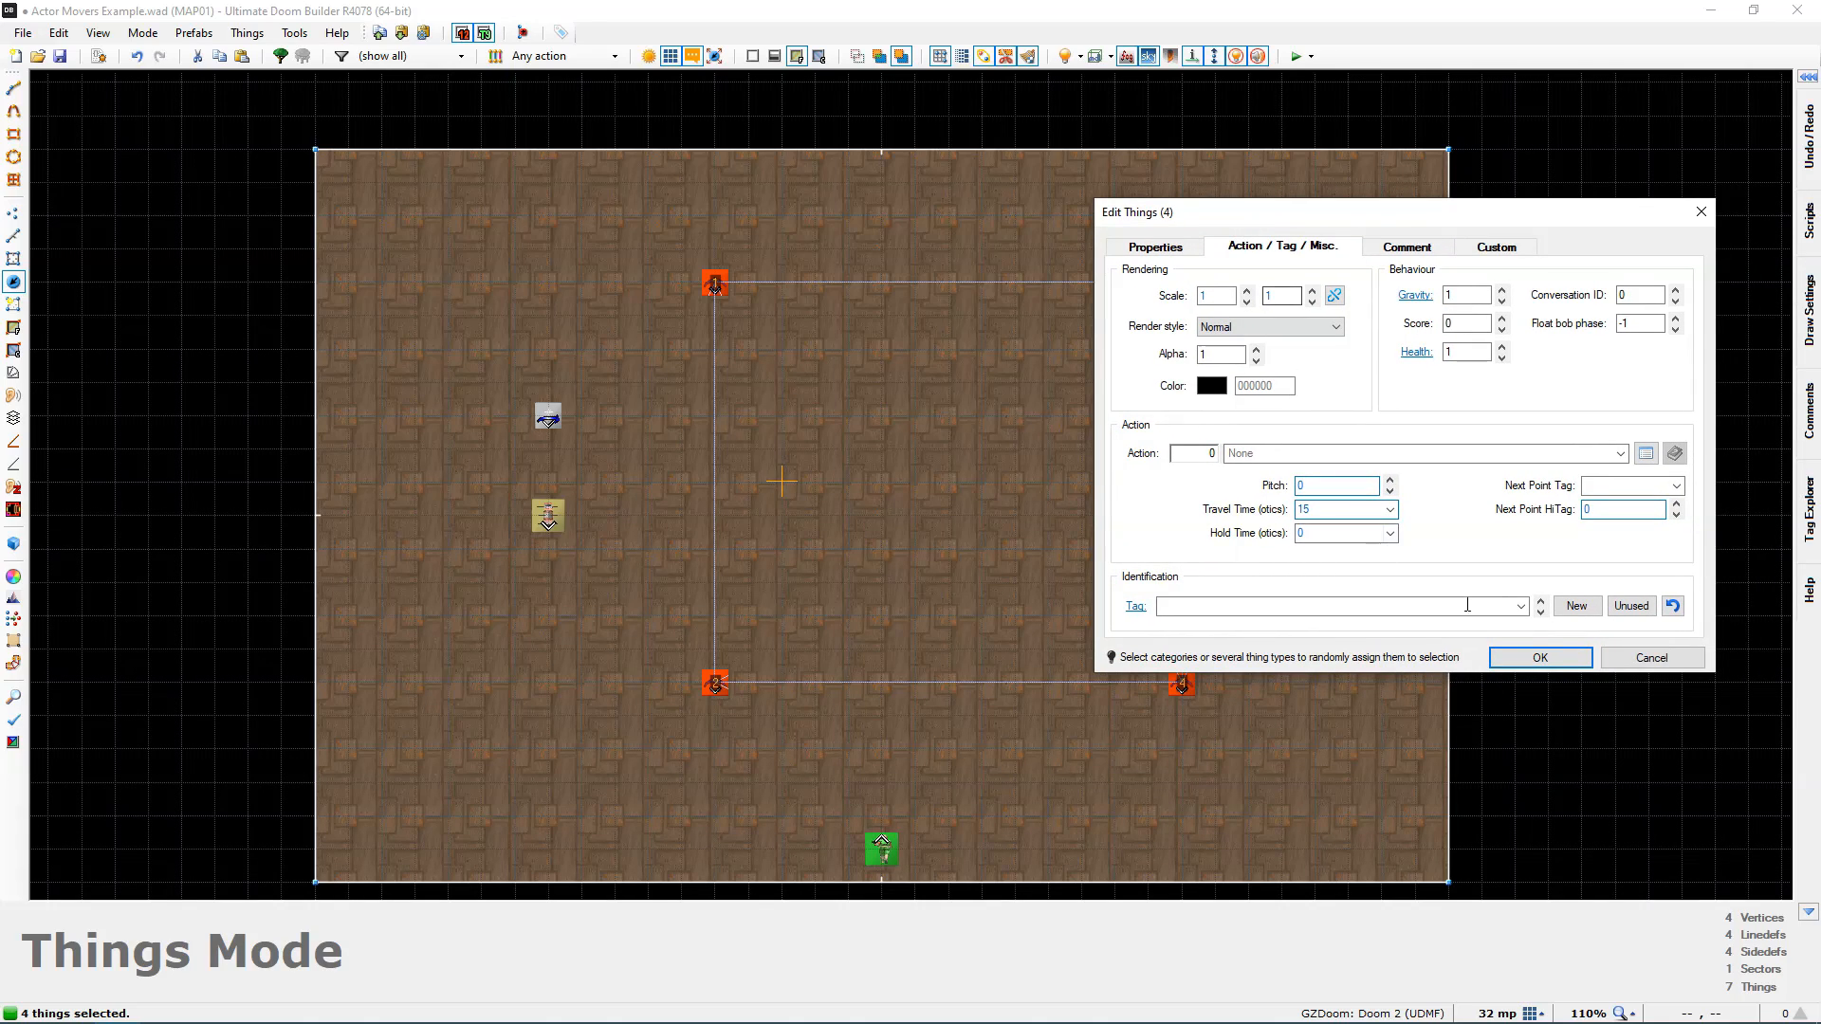
click(1546, 655)
click(977, 469)
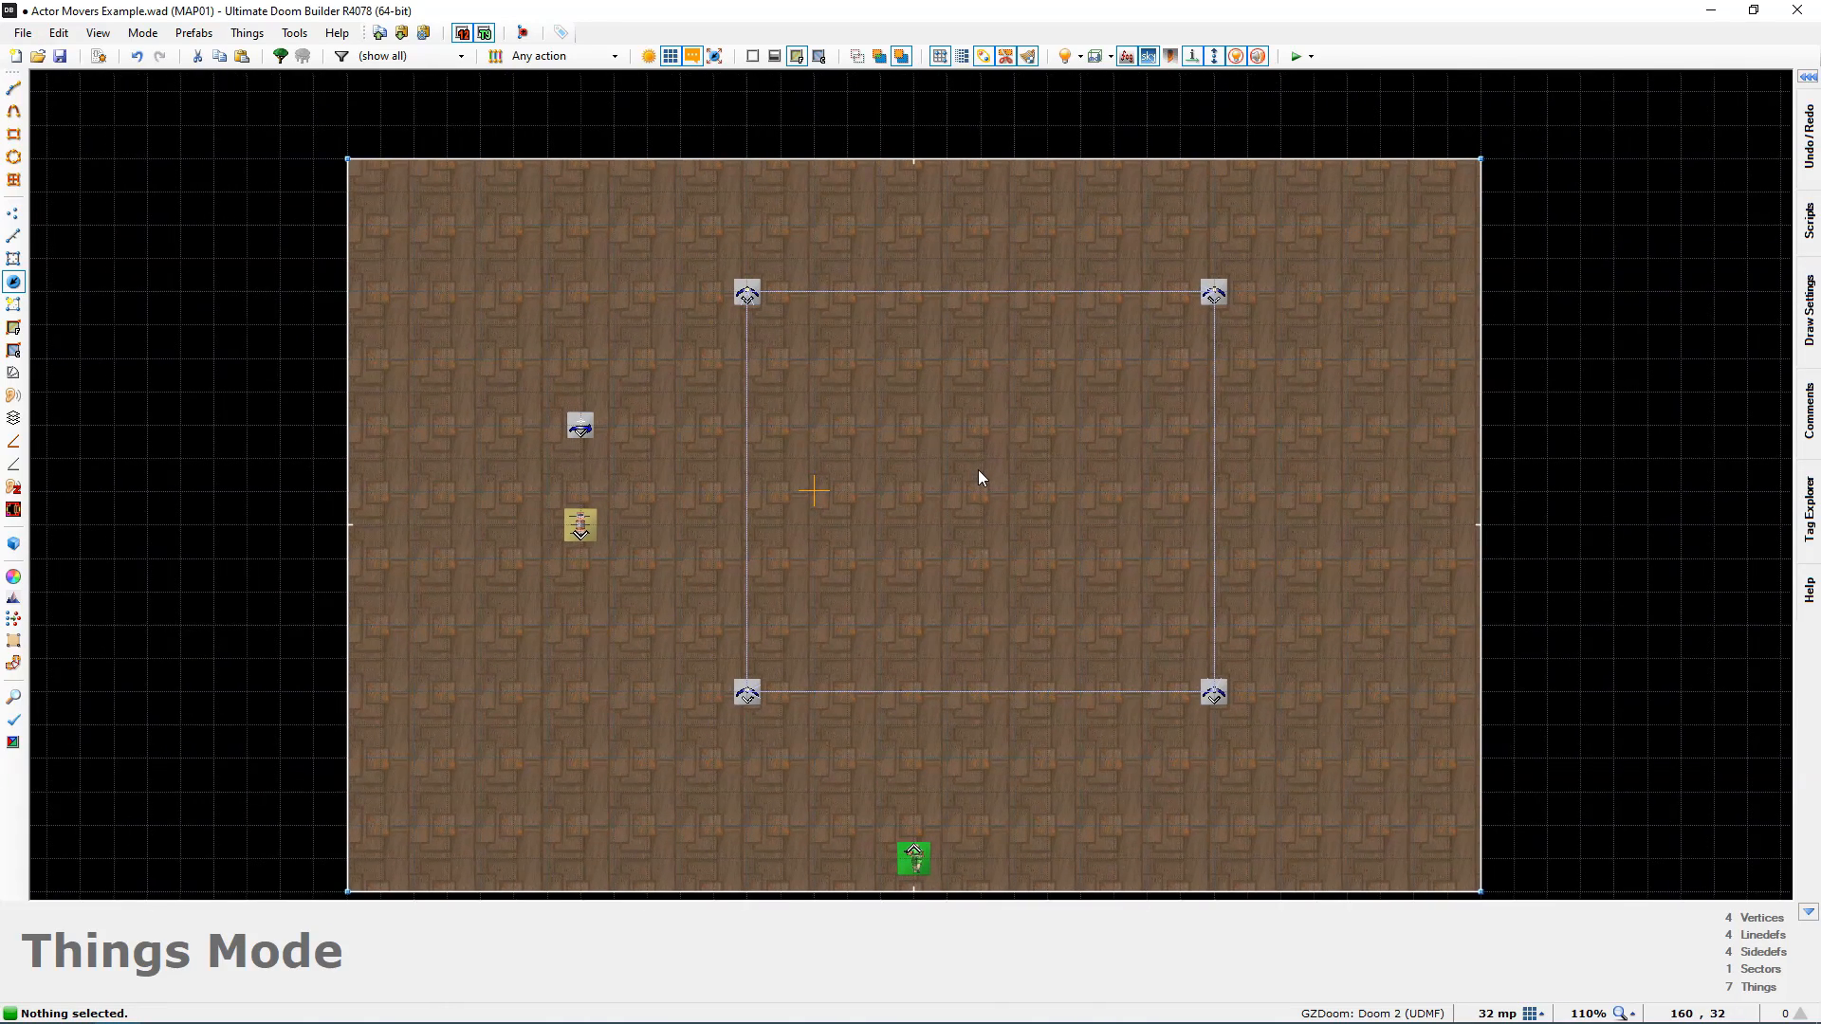
Step: Set the Actor Mover's Interpolation Point Tag to 3 so its path starts at the southwest Interpolation Point
scroll(873, 431, up, 3)
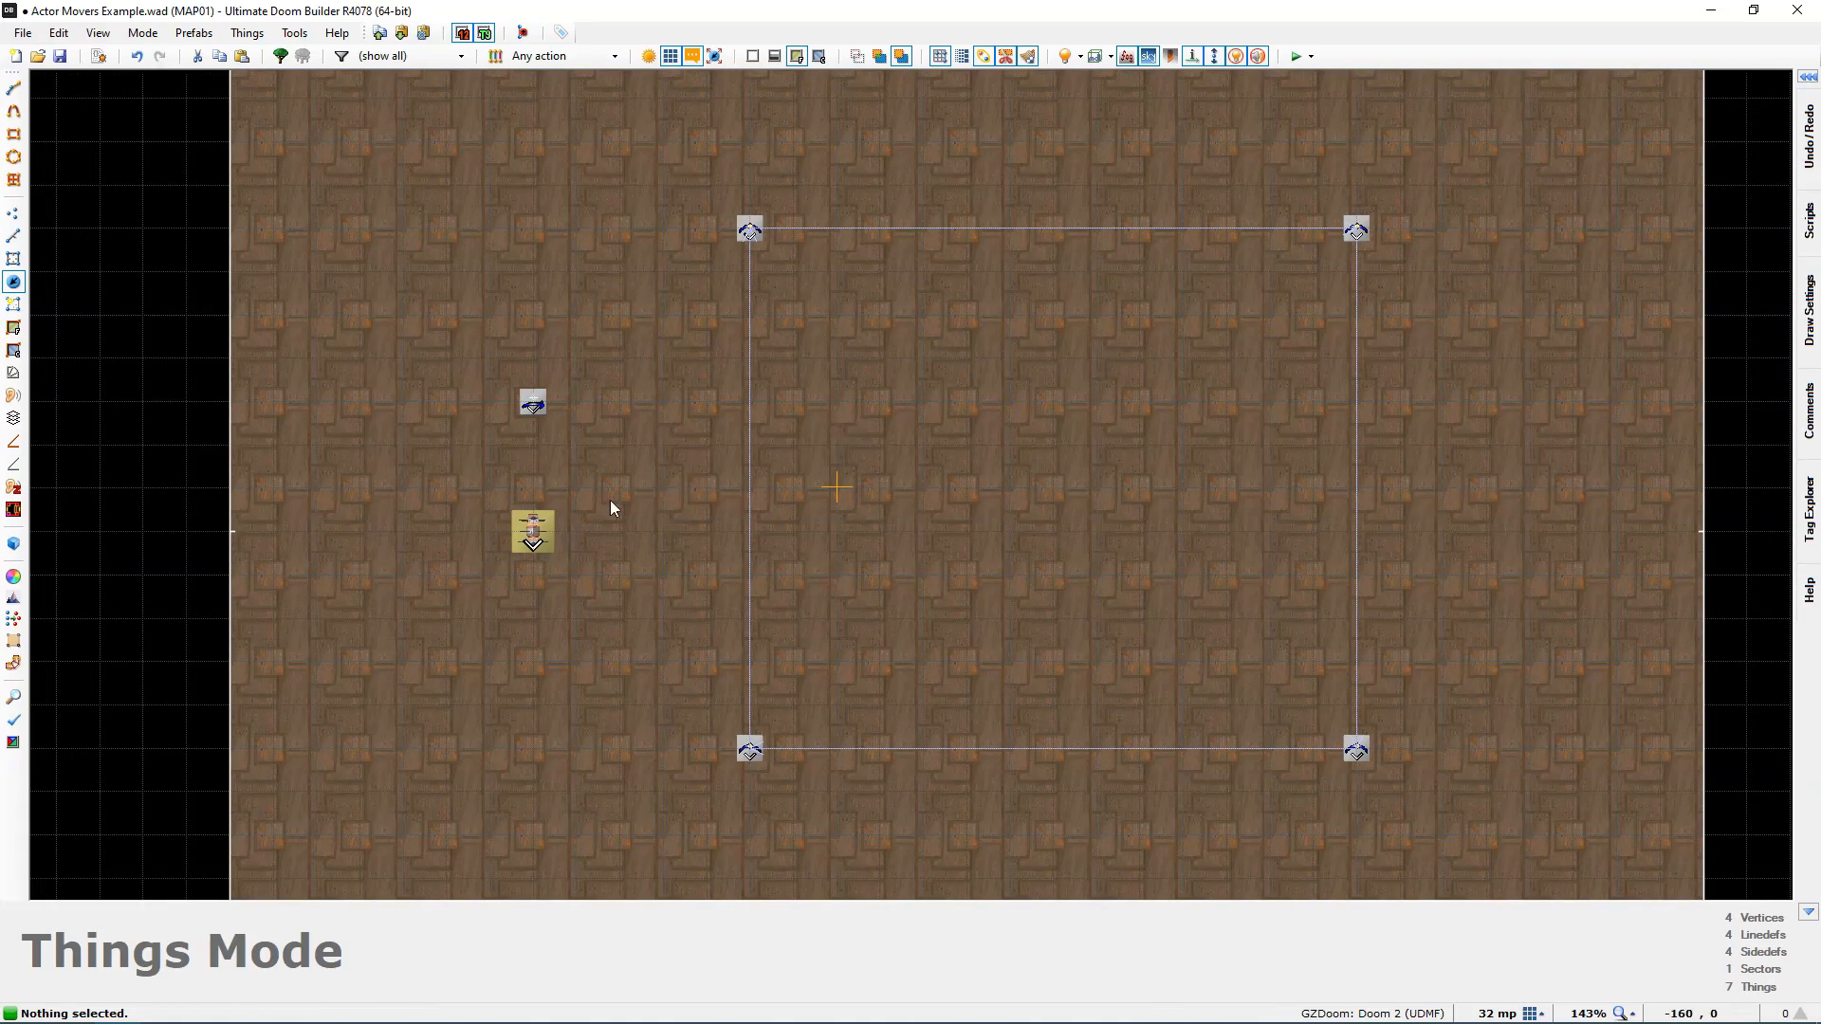
right_click(536, 401)
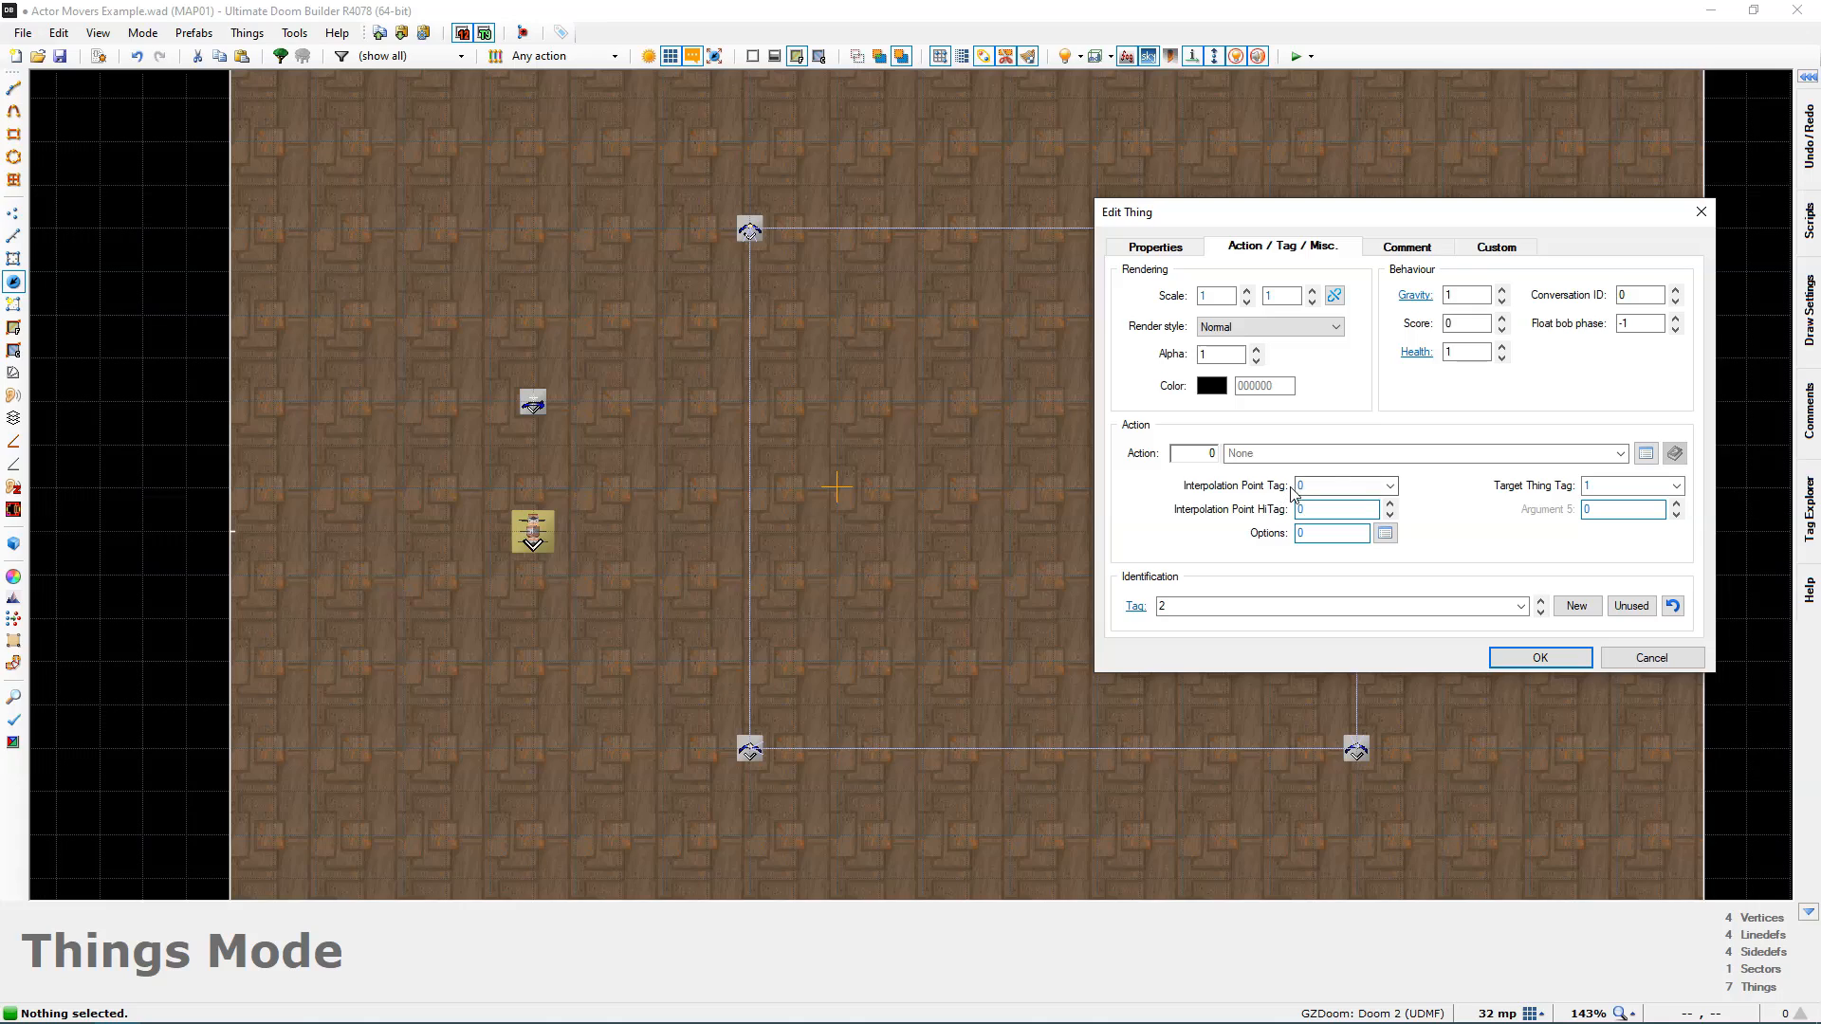
double_click(1336, 486)
text(3)
click(1538, 657)
scroll(1016, 574, down, 2)
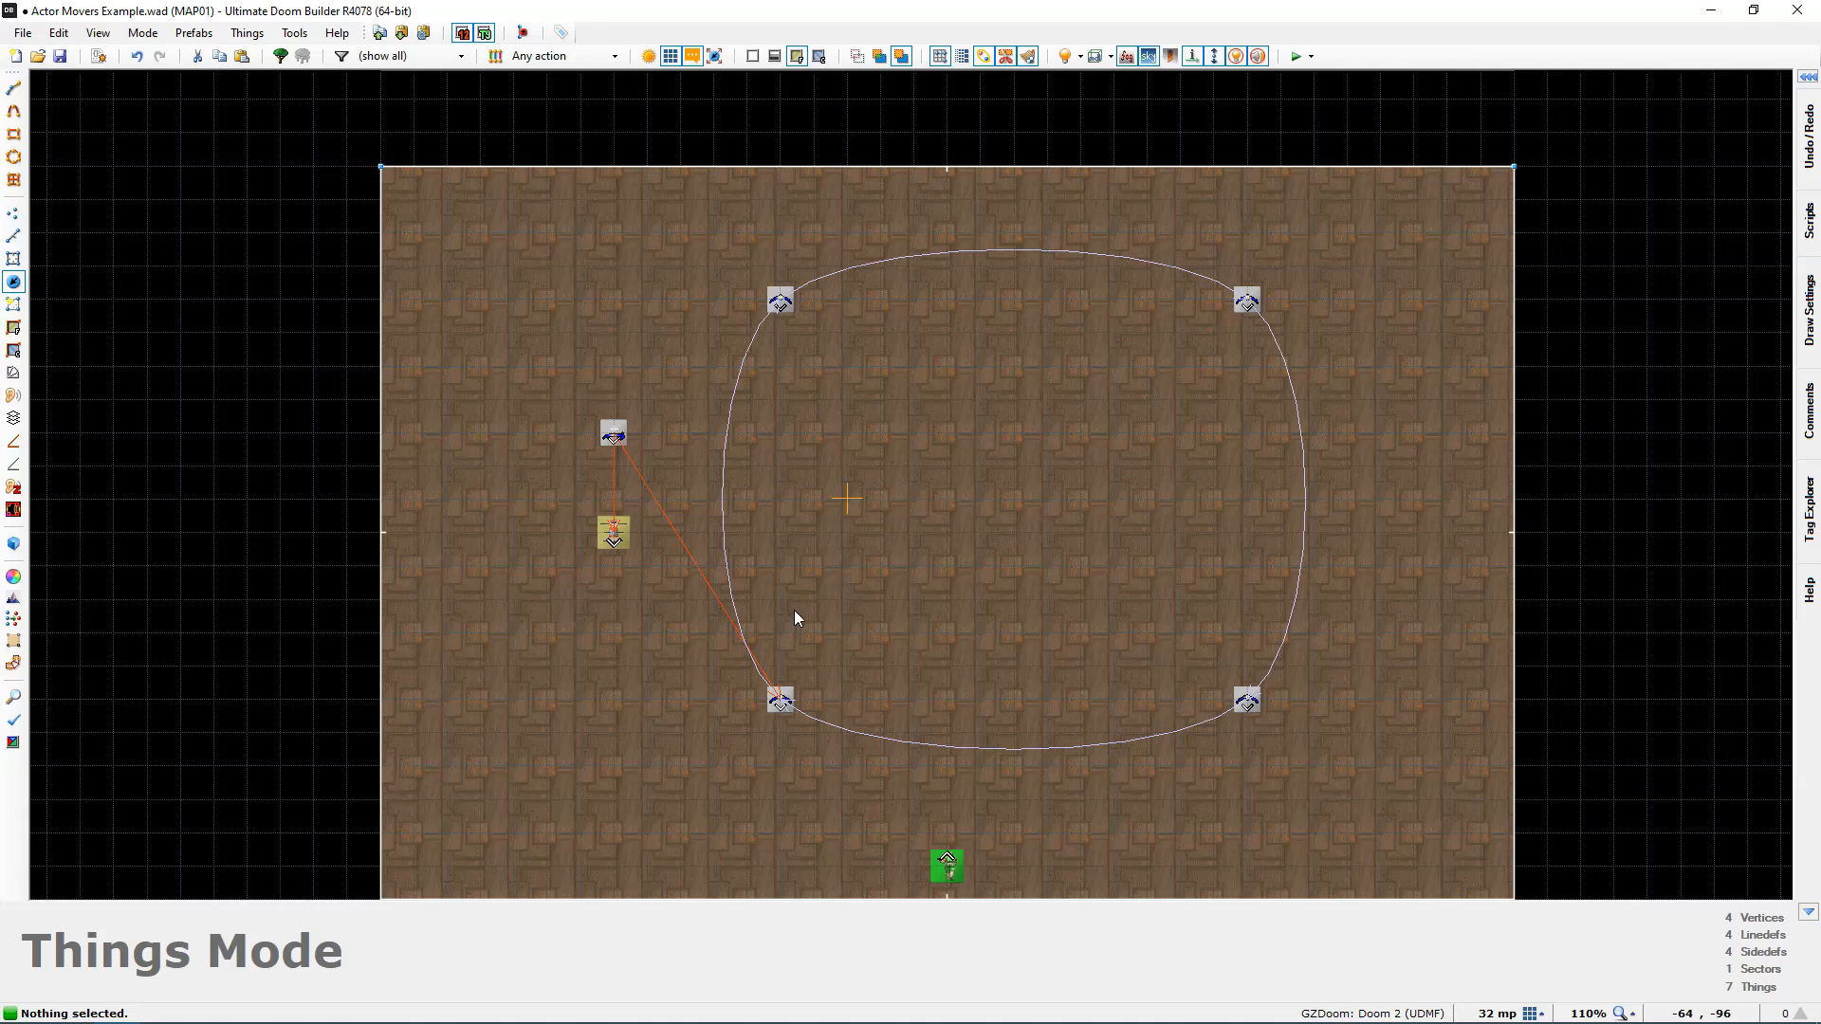
Step: Try the Linear path option on the Actor Mover, and undo the edit
right_click(614, 436)
click(1385, 533)
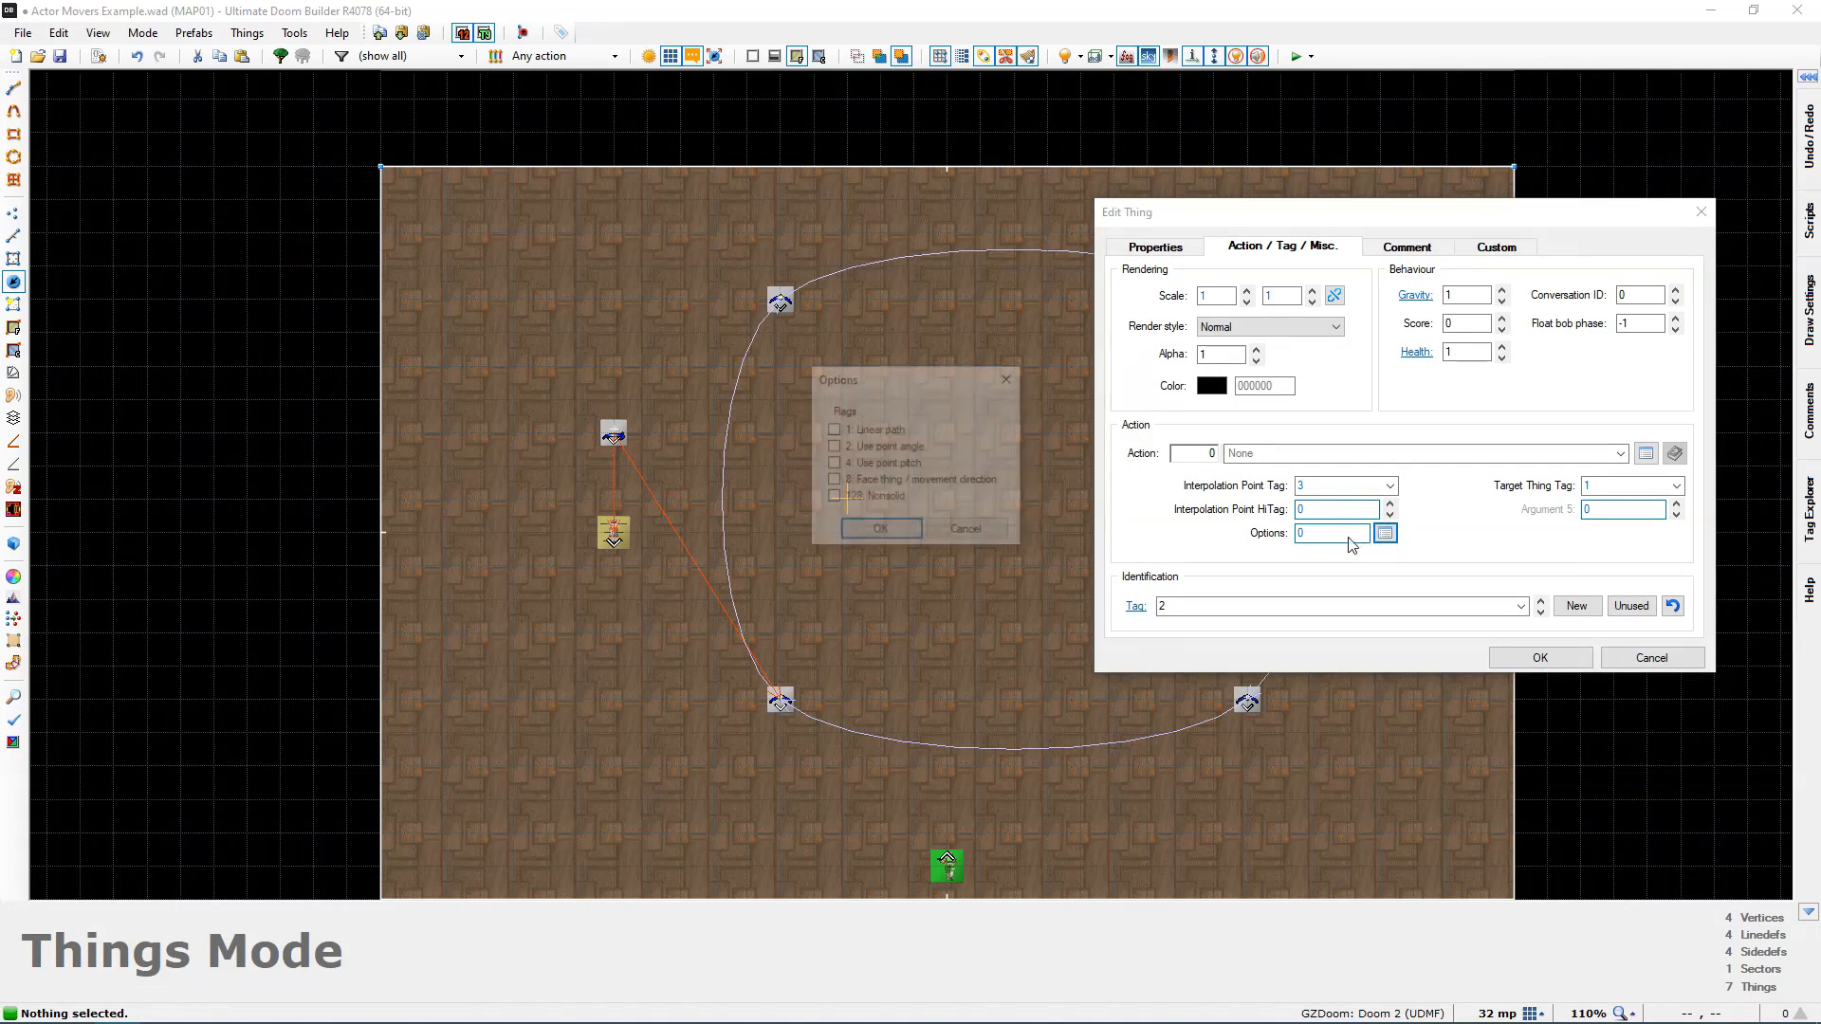
click(834, 429)
click(861, 532)
key(Return)
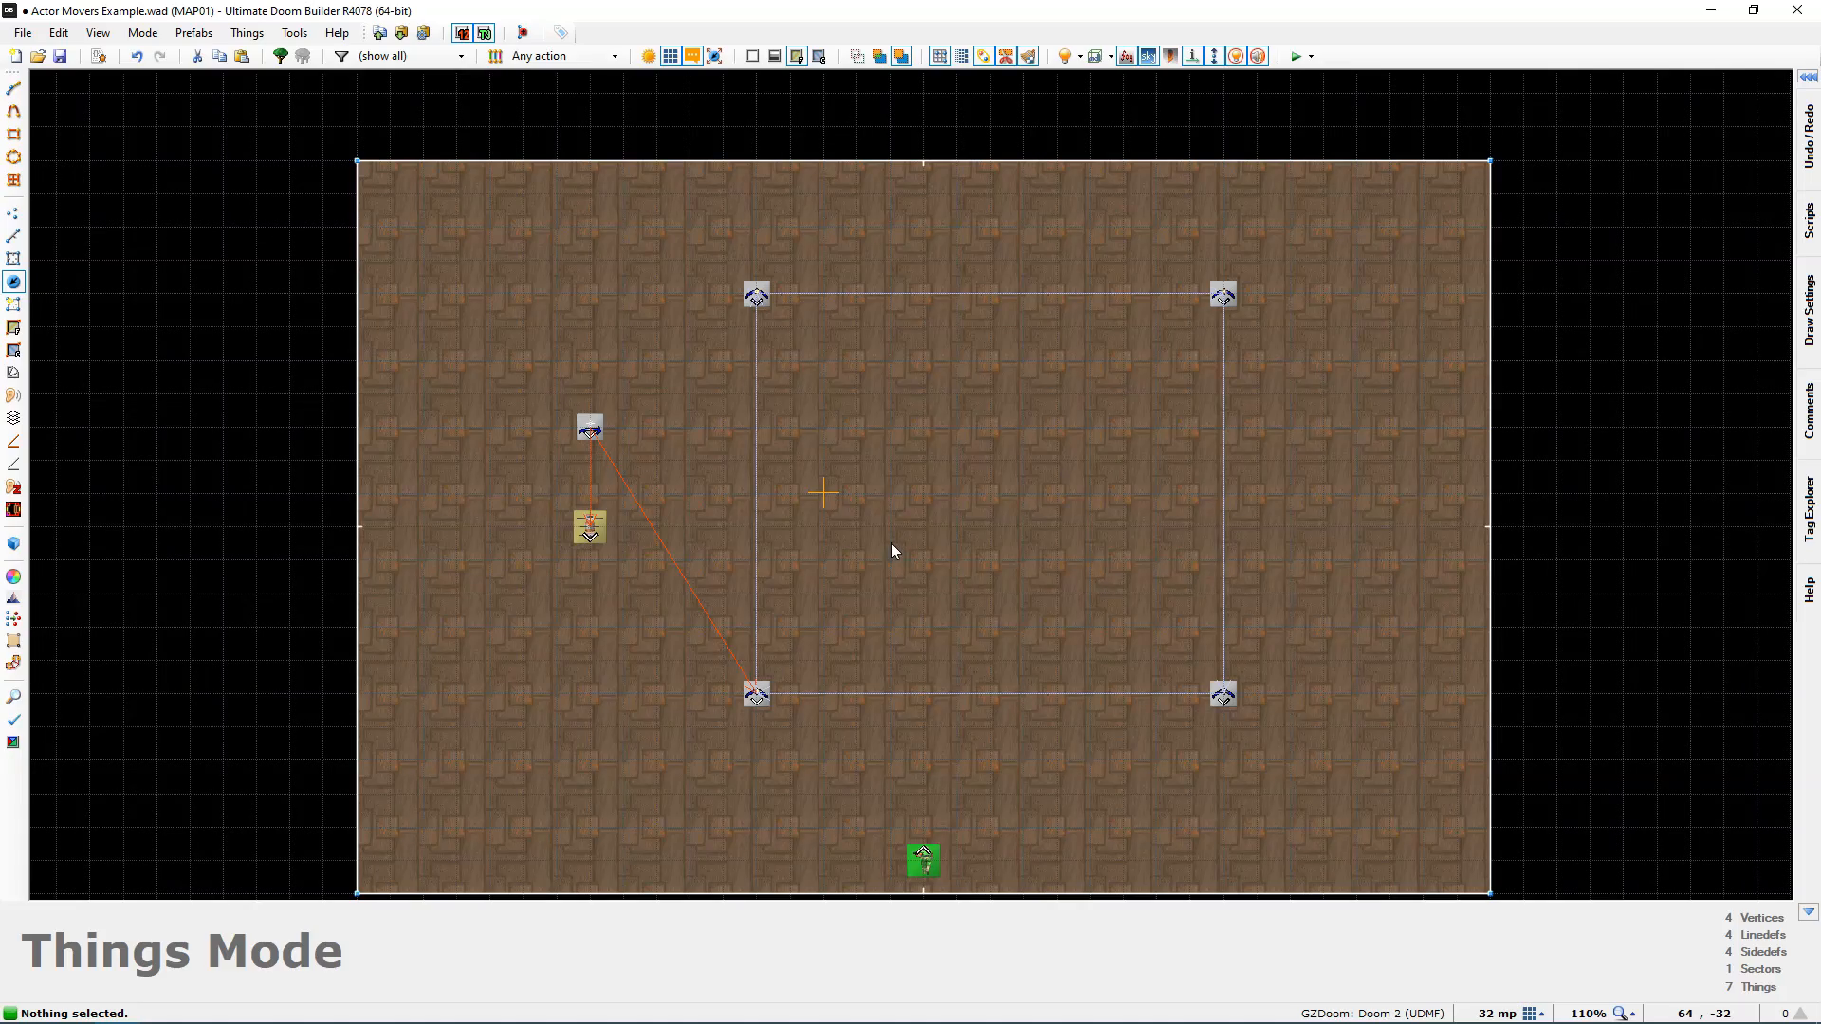
key(ctrl+z)
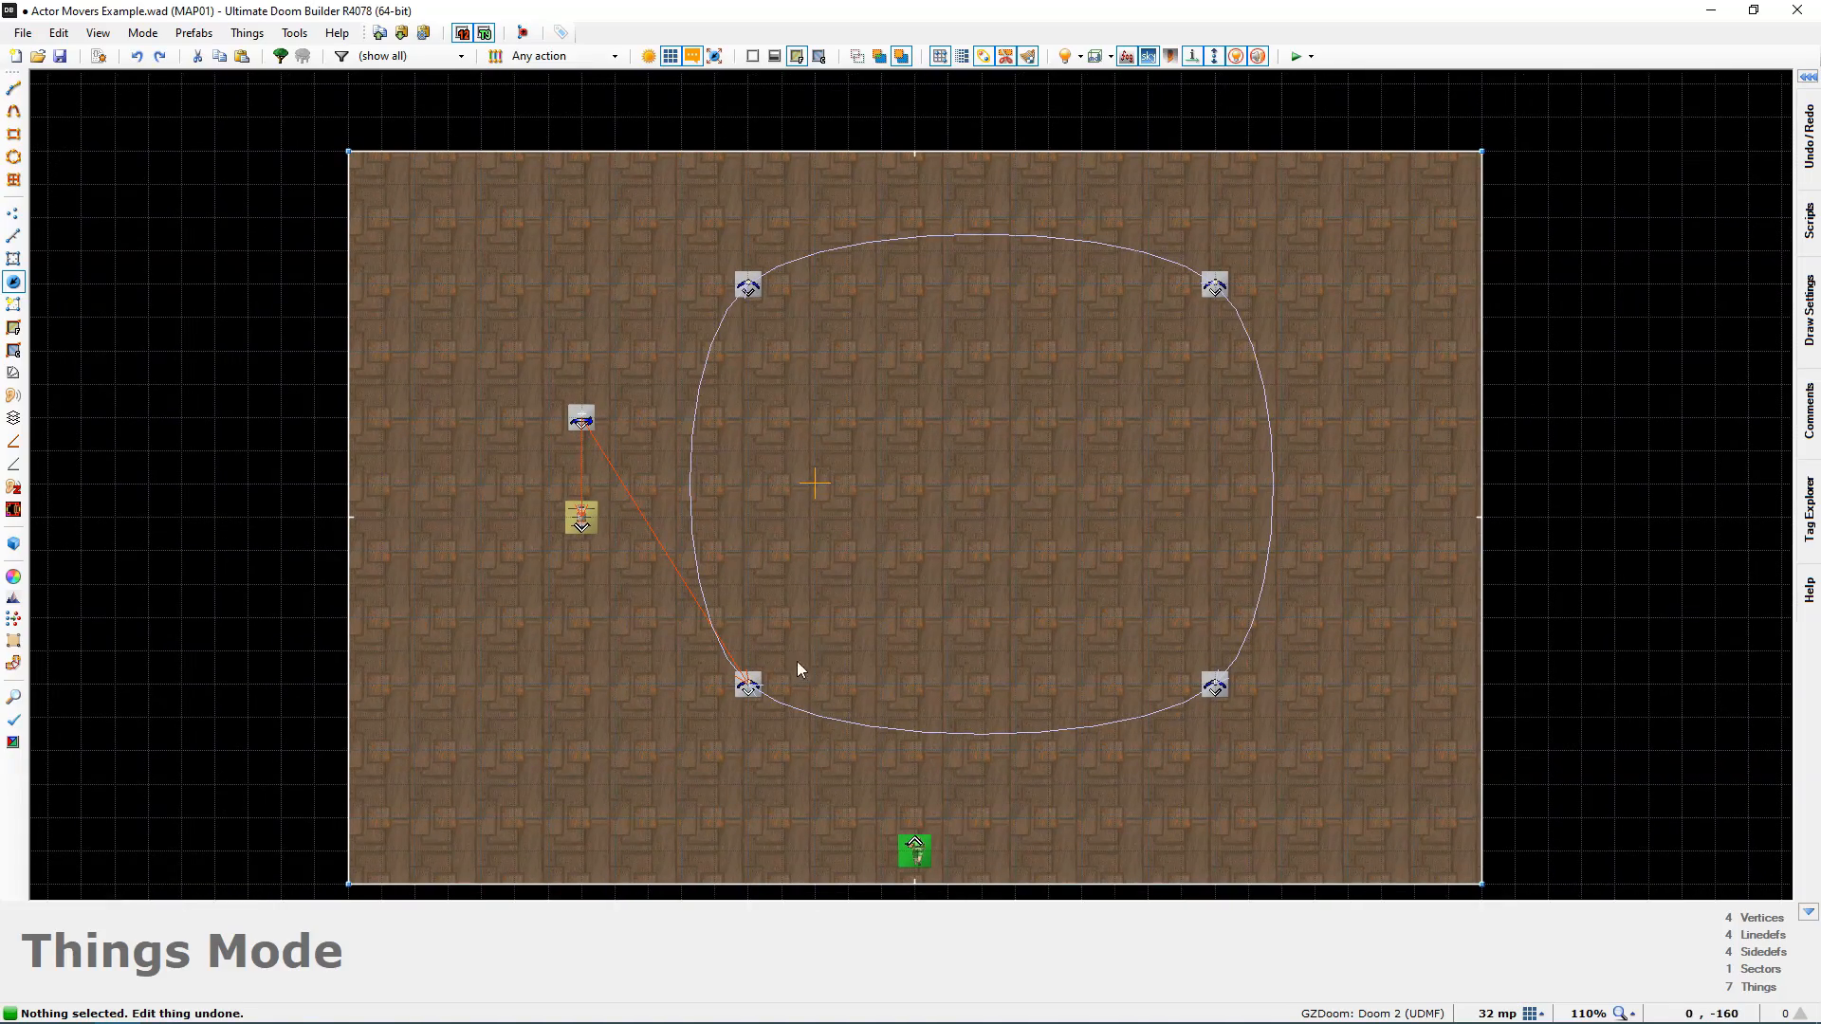
Step: Raise the southwest Interpolation Point to height 72 in the 3D view, undo the change, and return to the 2D map
key(w)
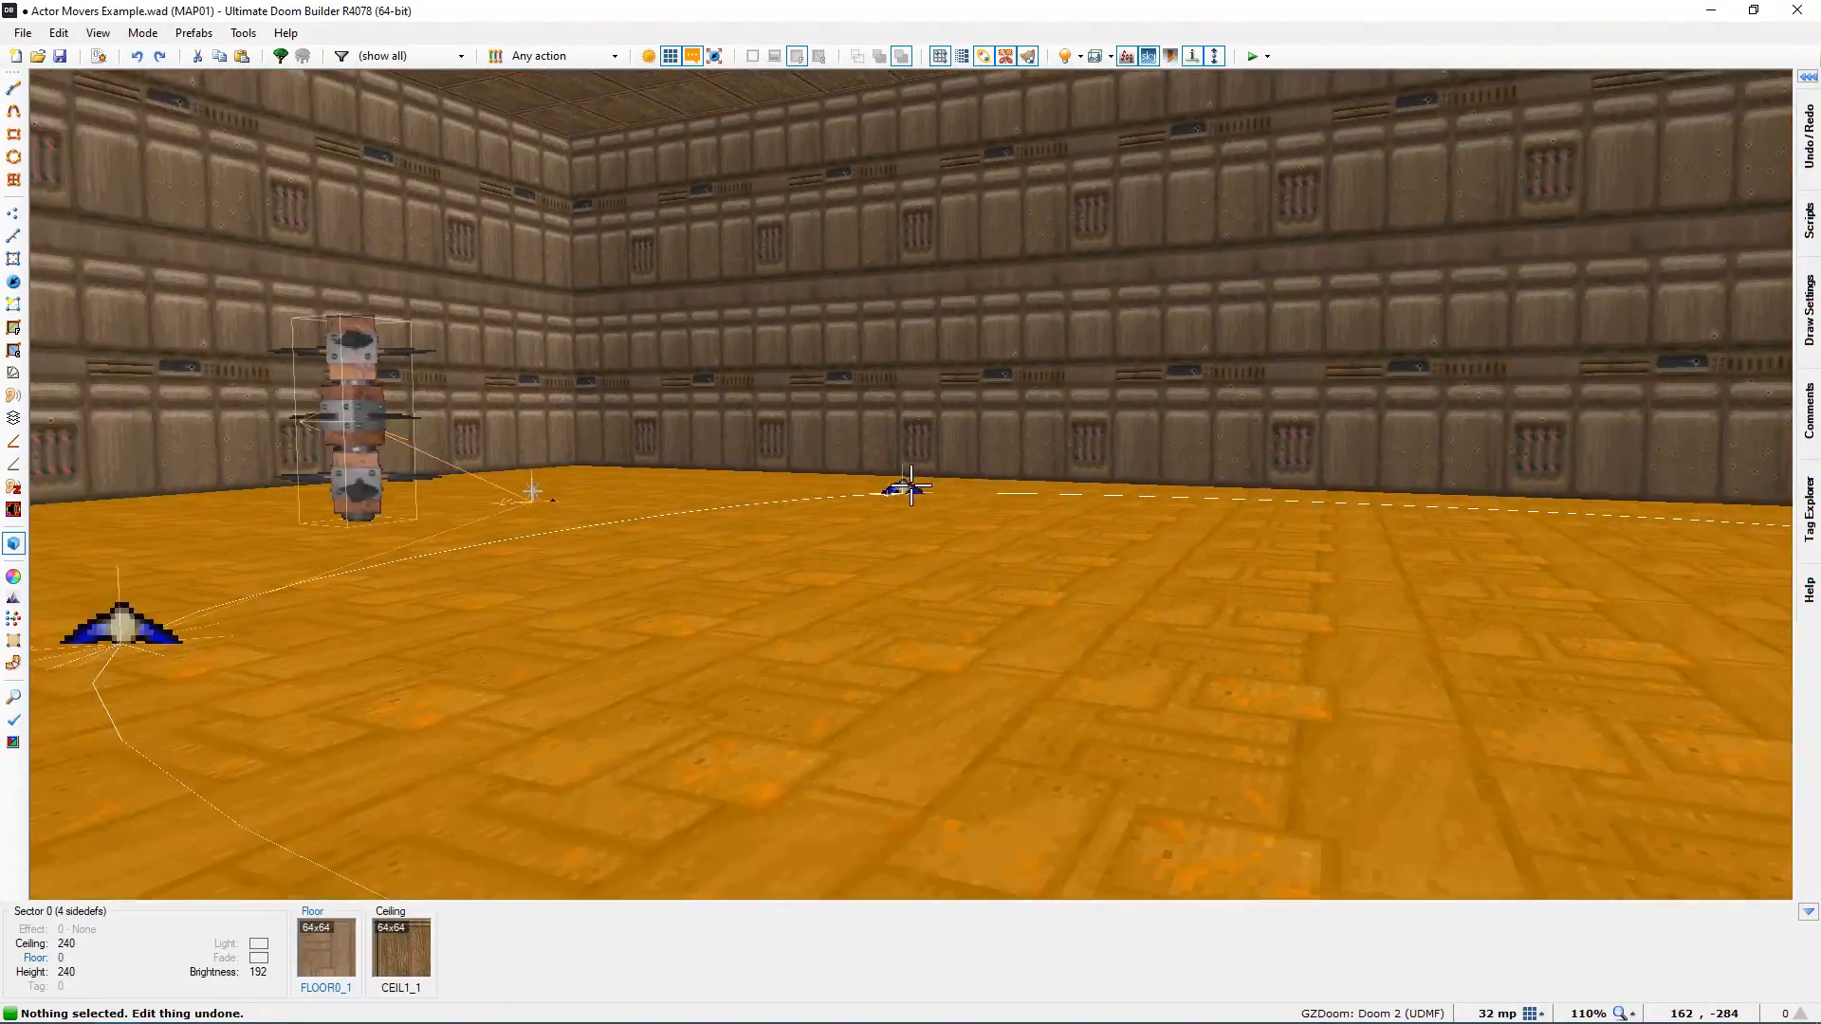
key(a)
key(w)
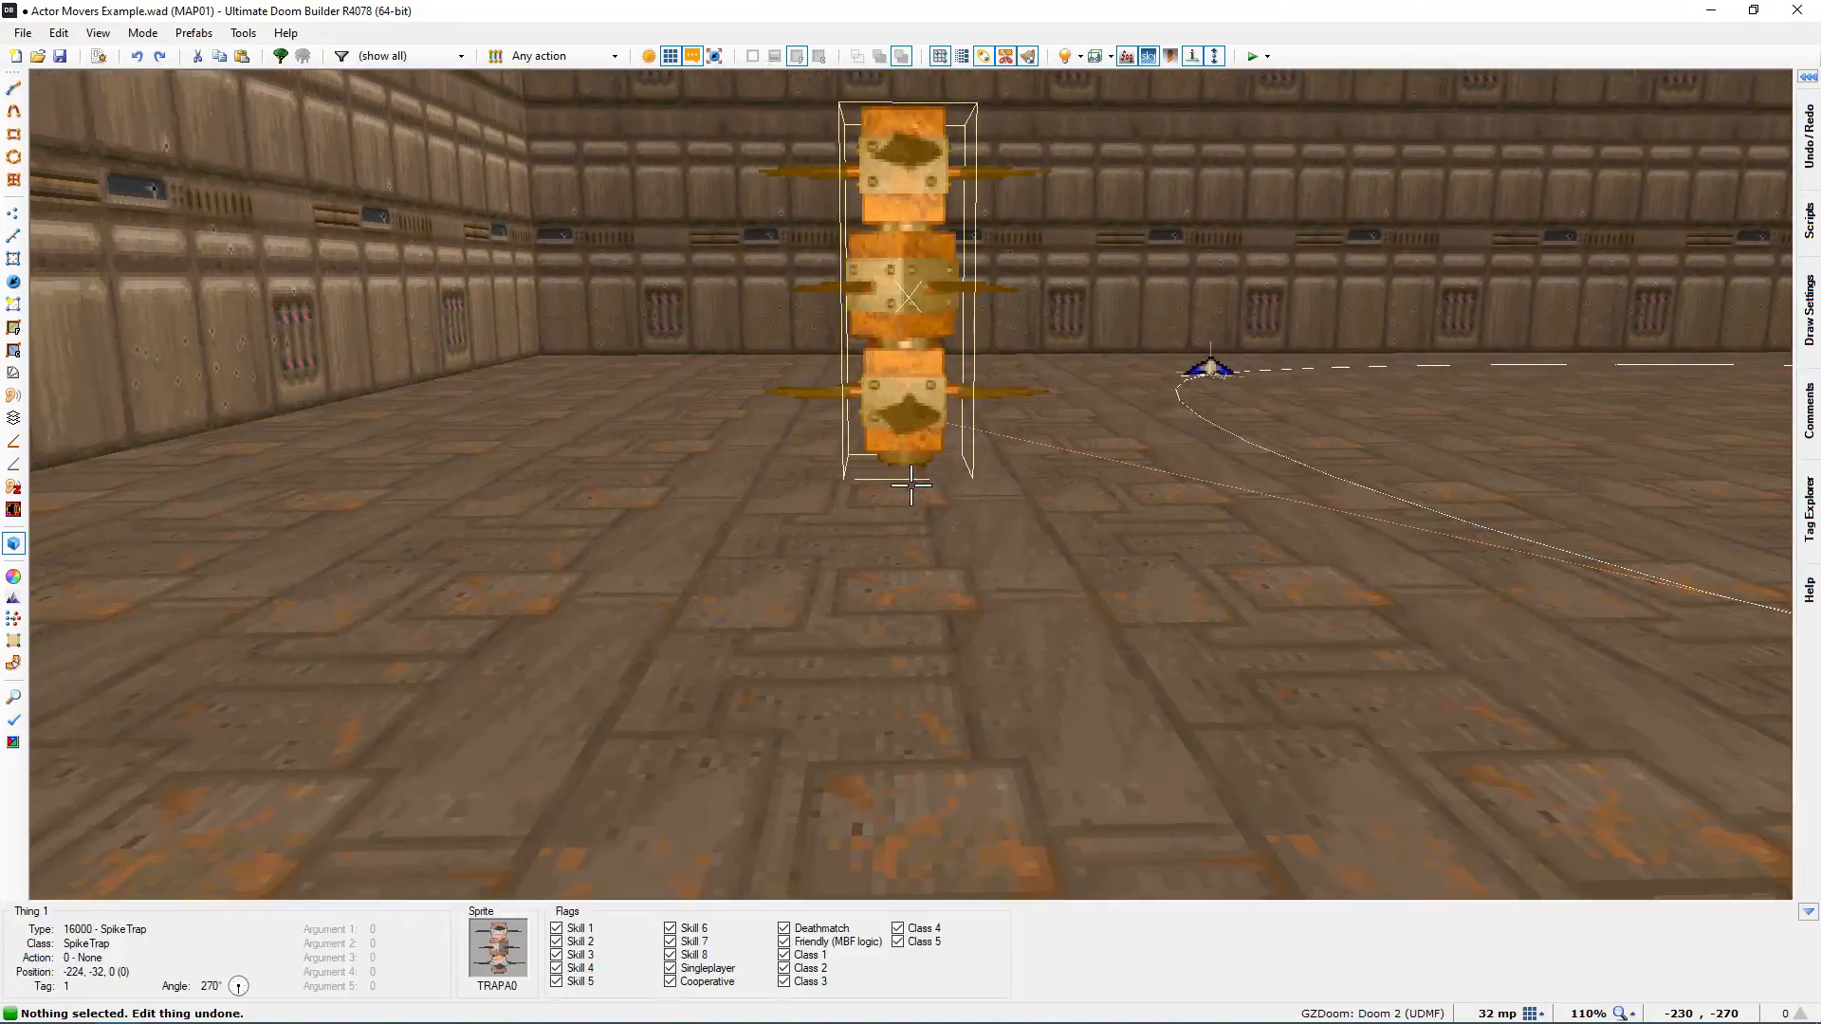
key(s)
click(911, 486)
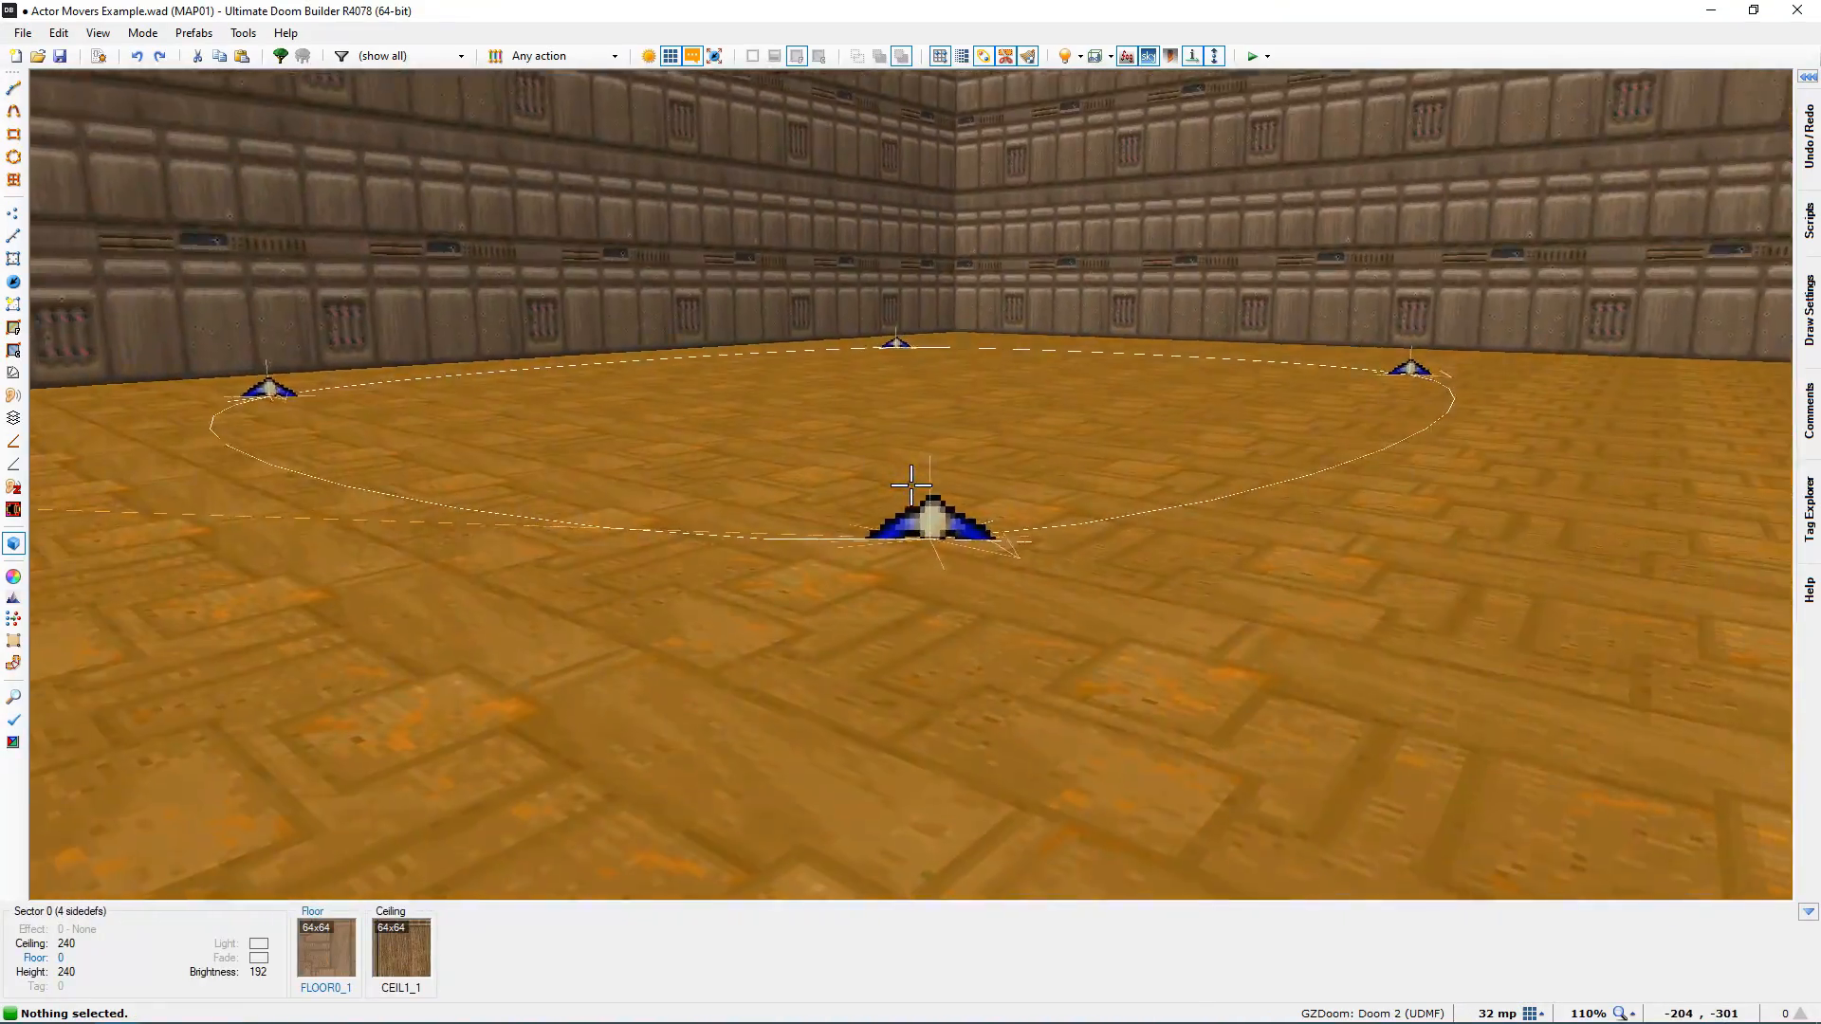
scroll(910, 485, up, 9)
key(w)
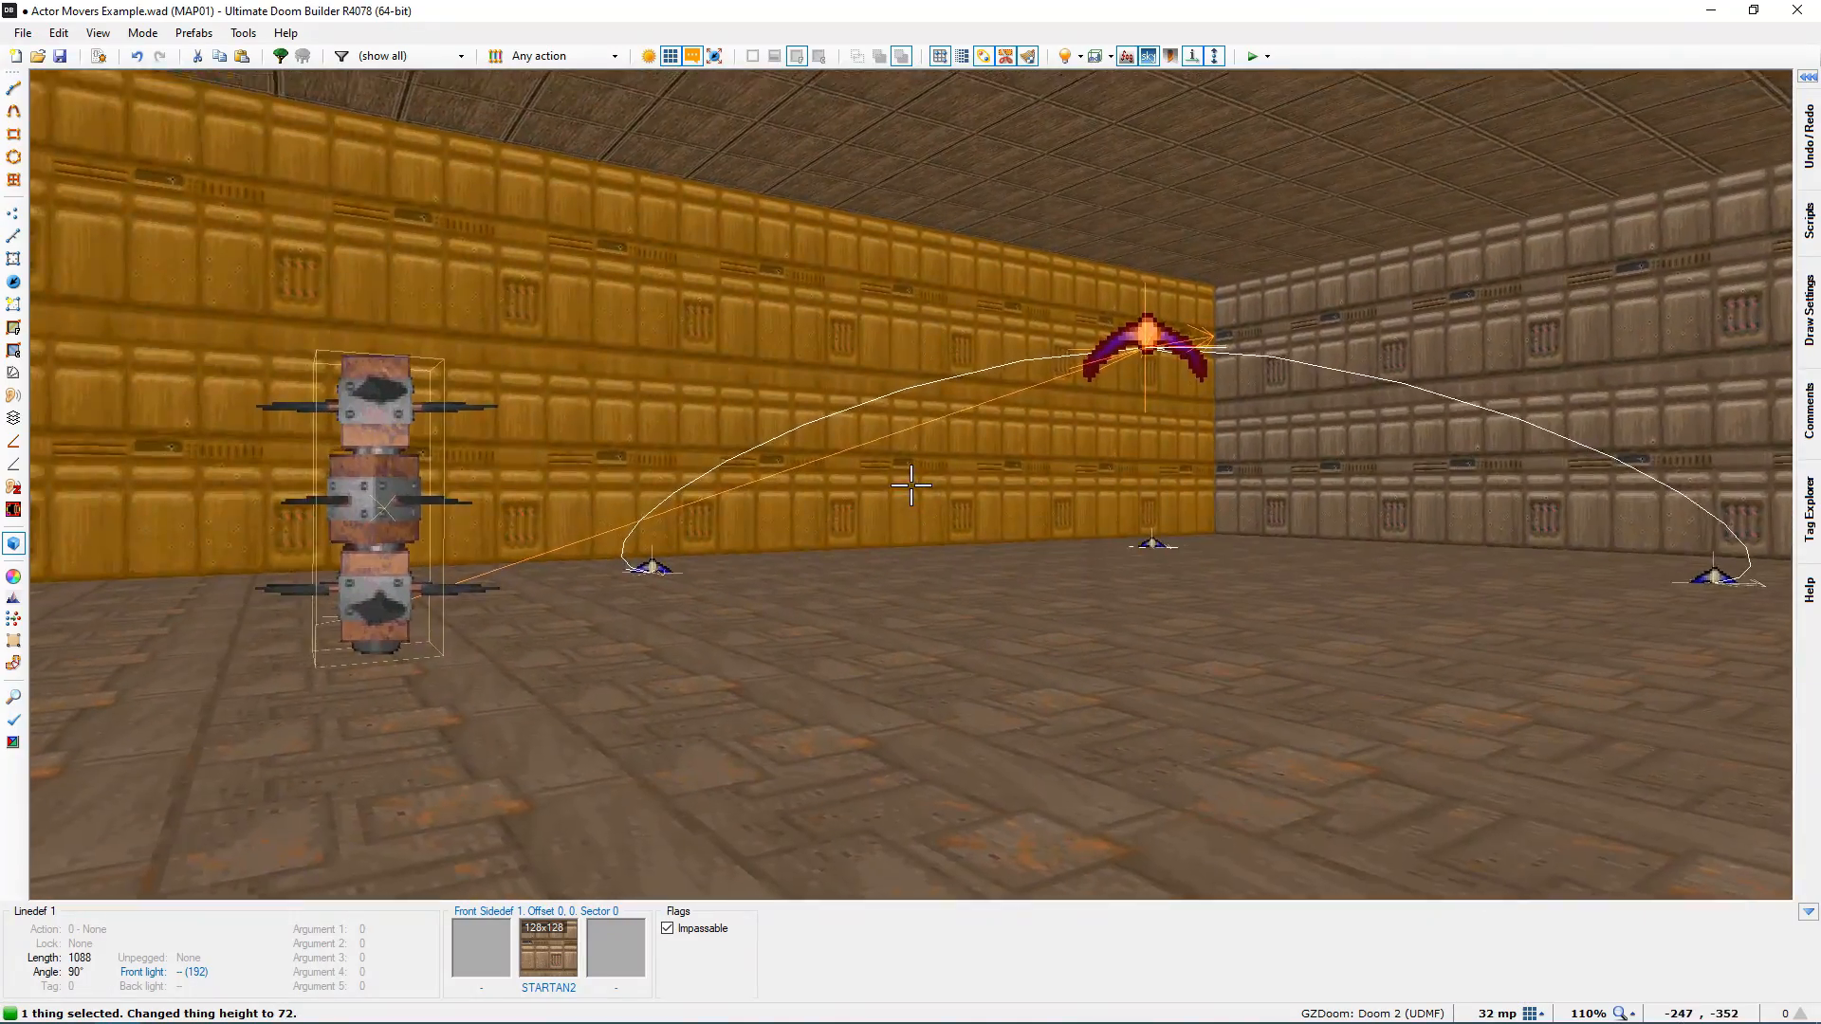
key(s)
key(s)
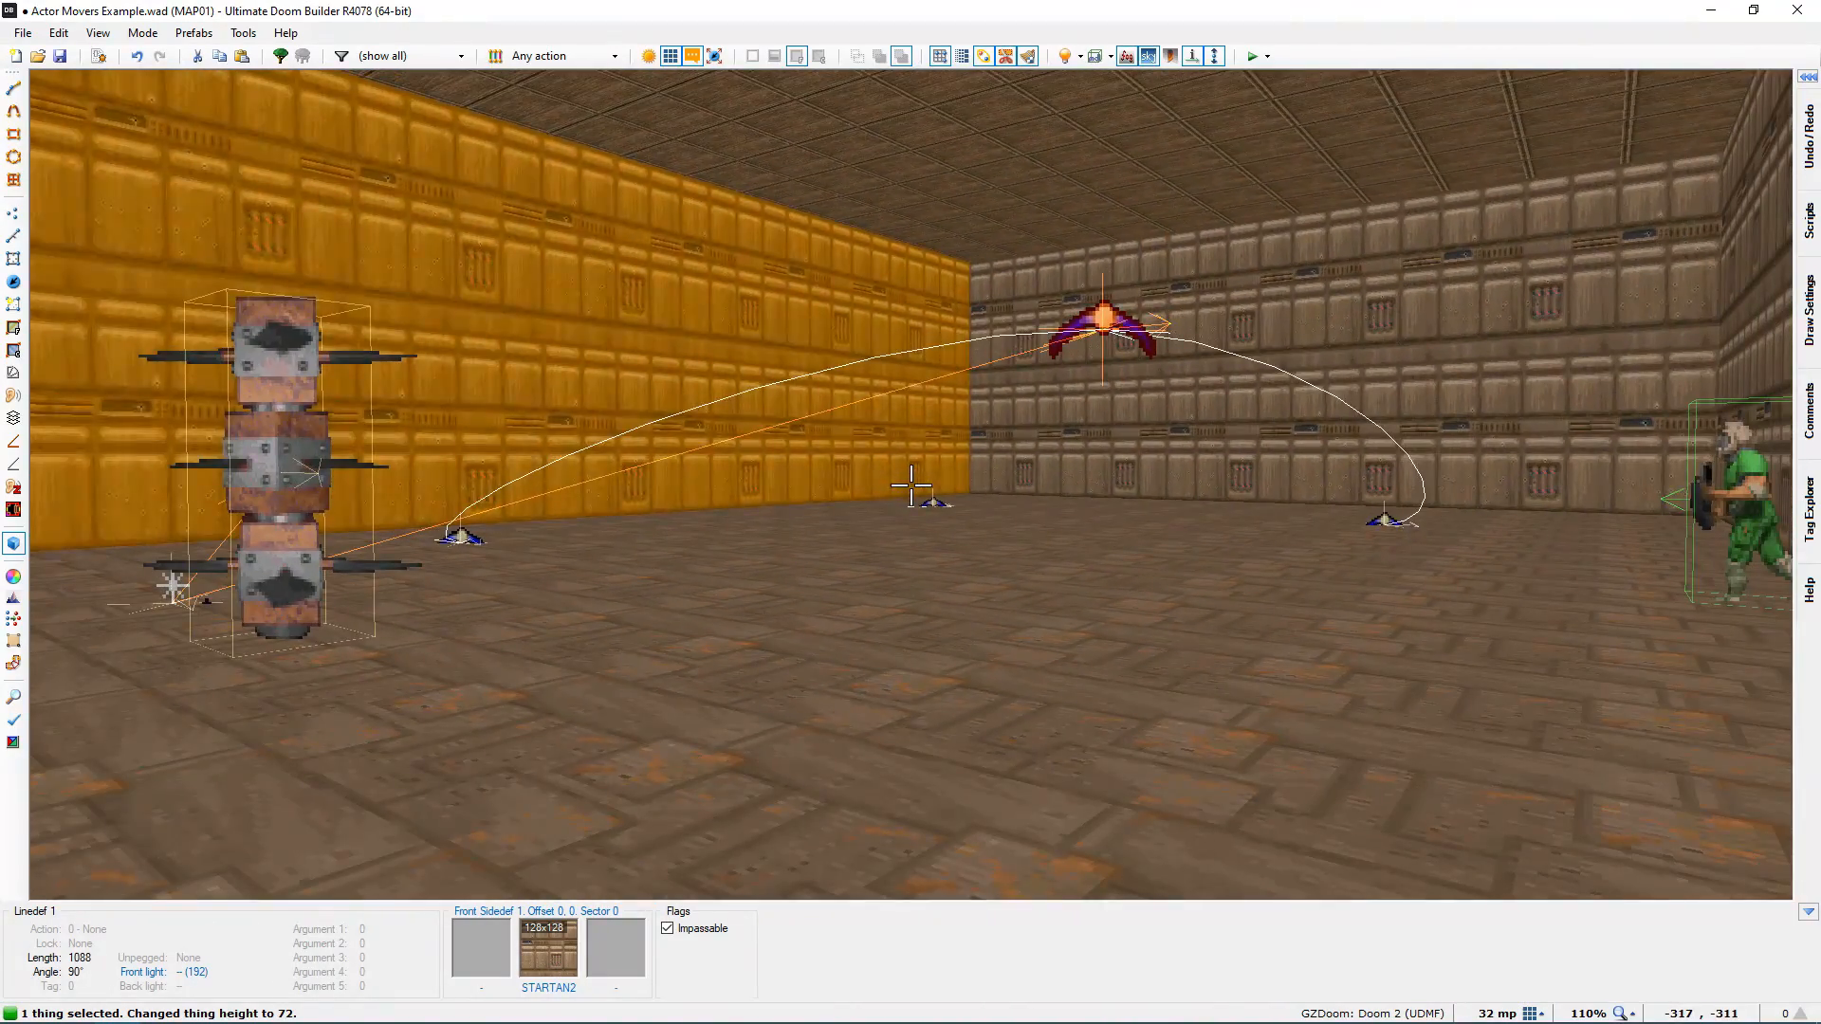
key(ctrl+z)
key(w)
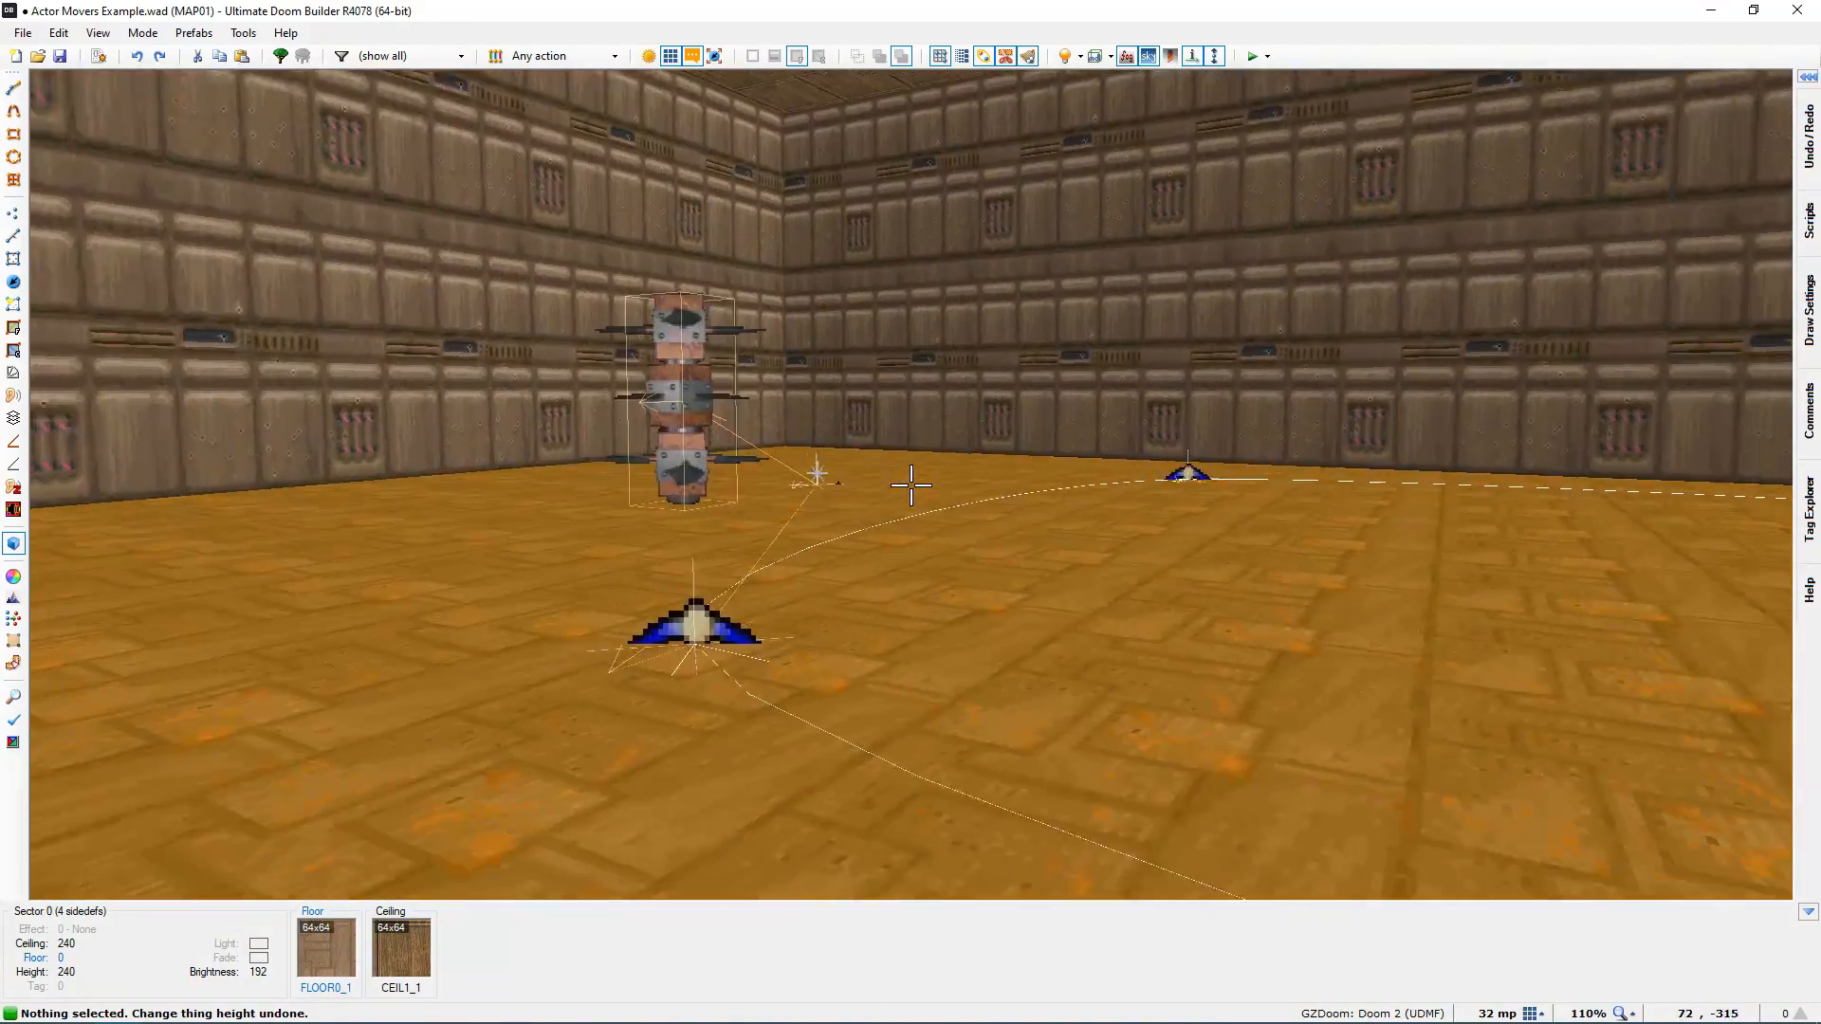
key(w)
key(a)
key(q)
middle_drag(899, 506, 856, 529)
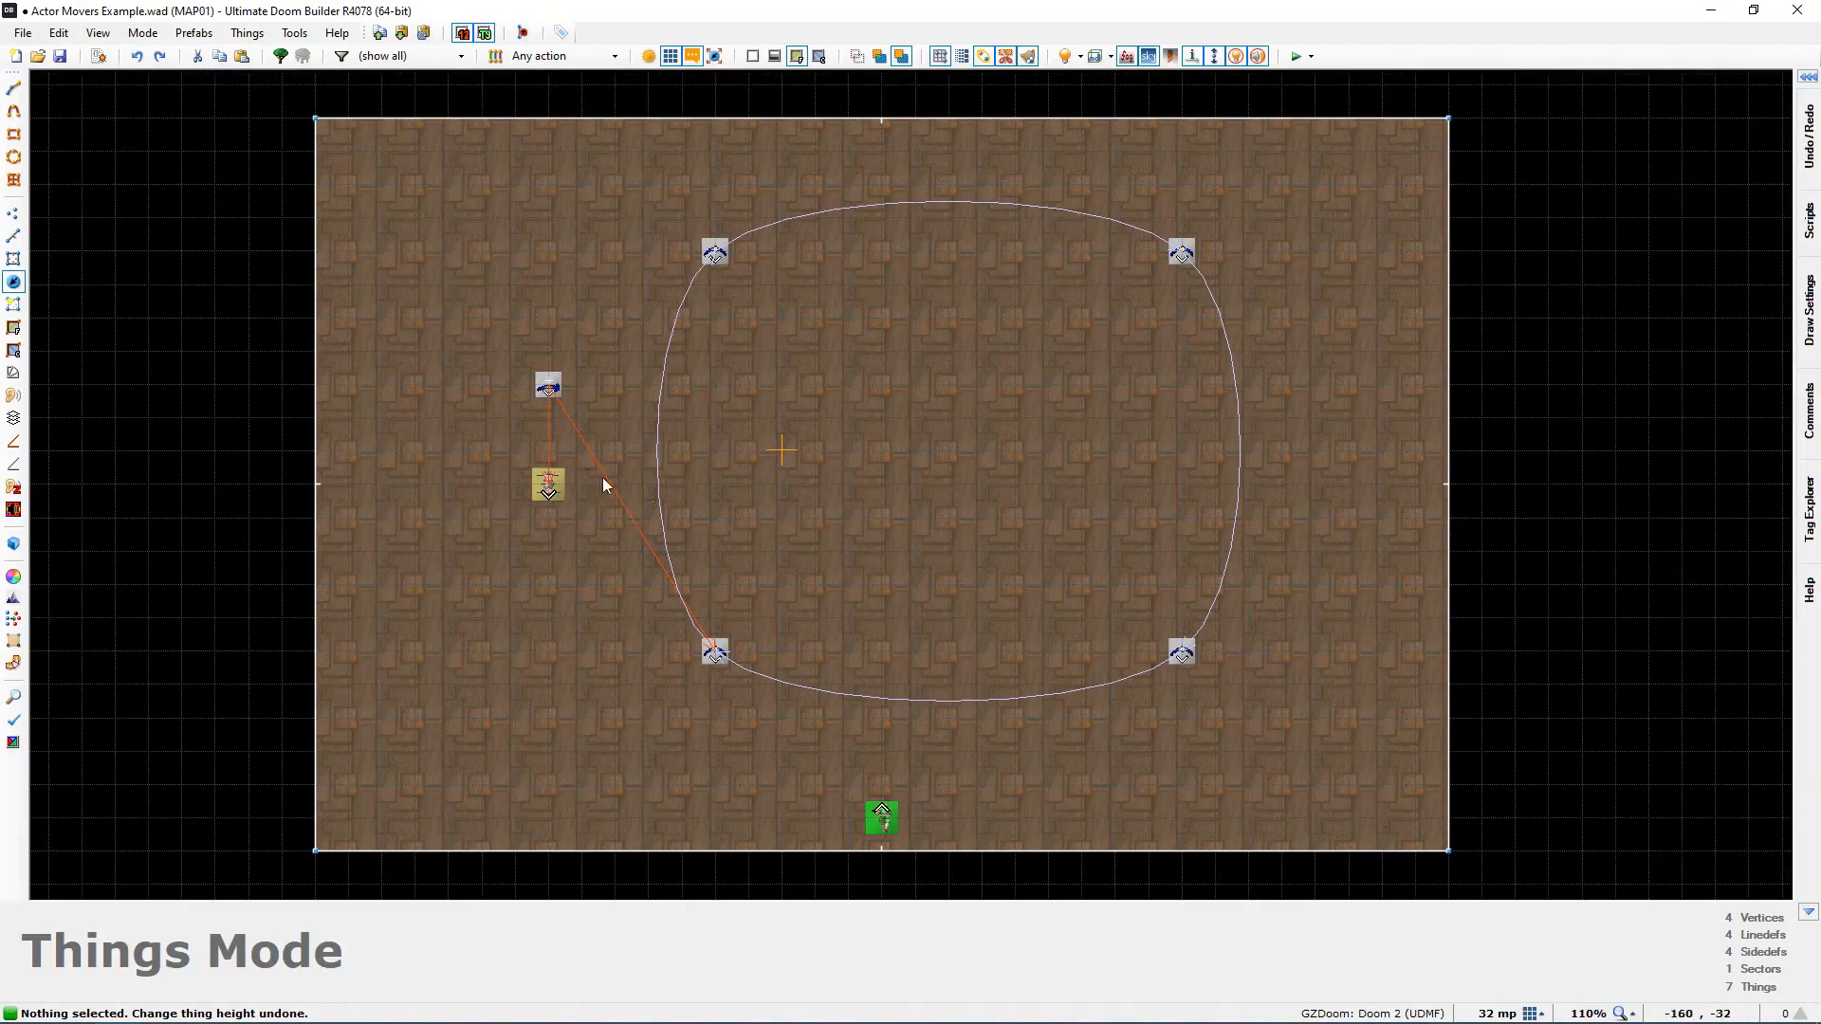
Step: Review the Actor Mover's tag and target arguments, accept them, and save the map
right_click(570, 392)
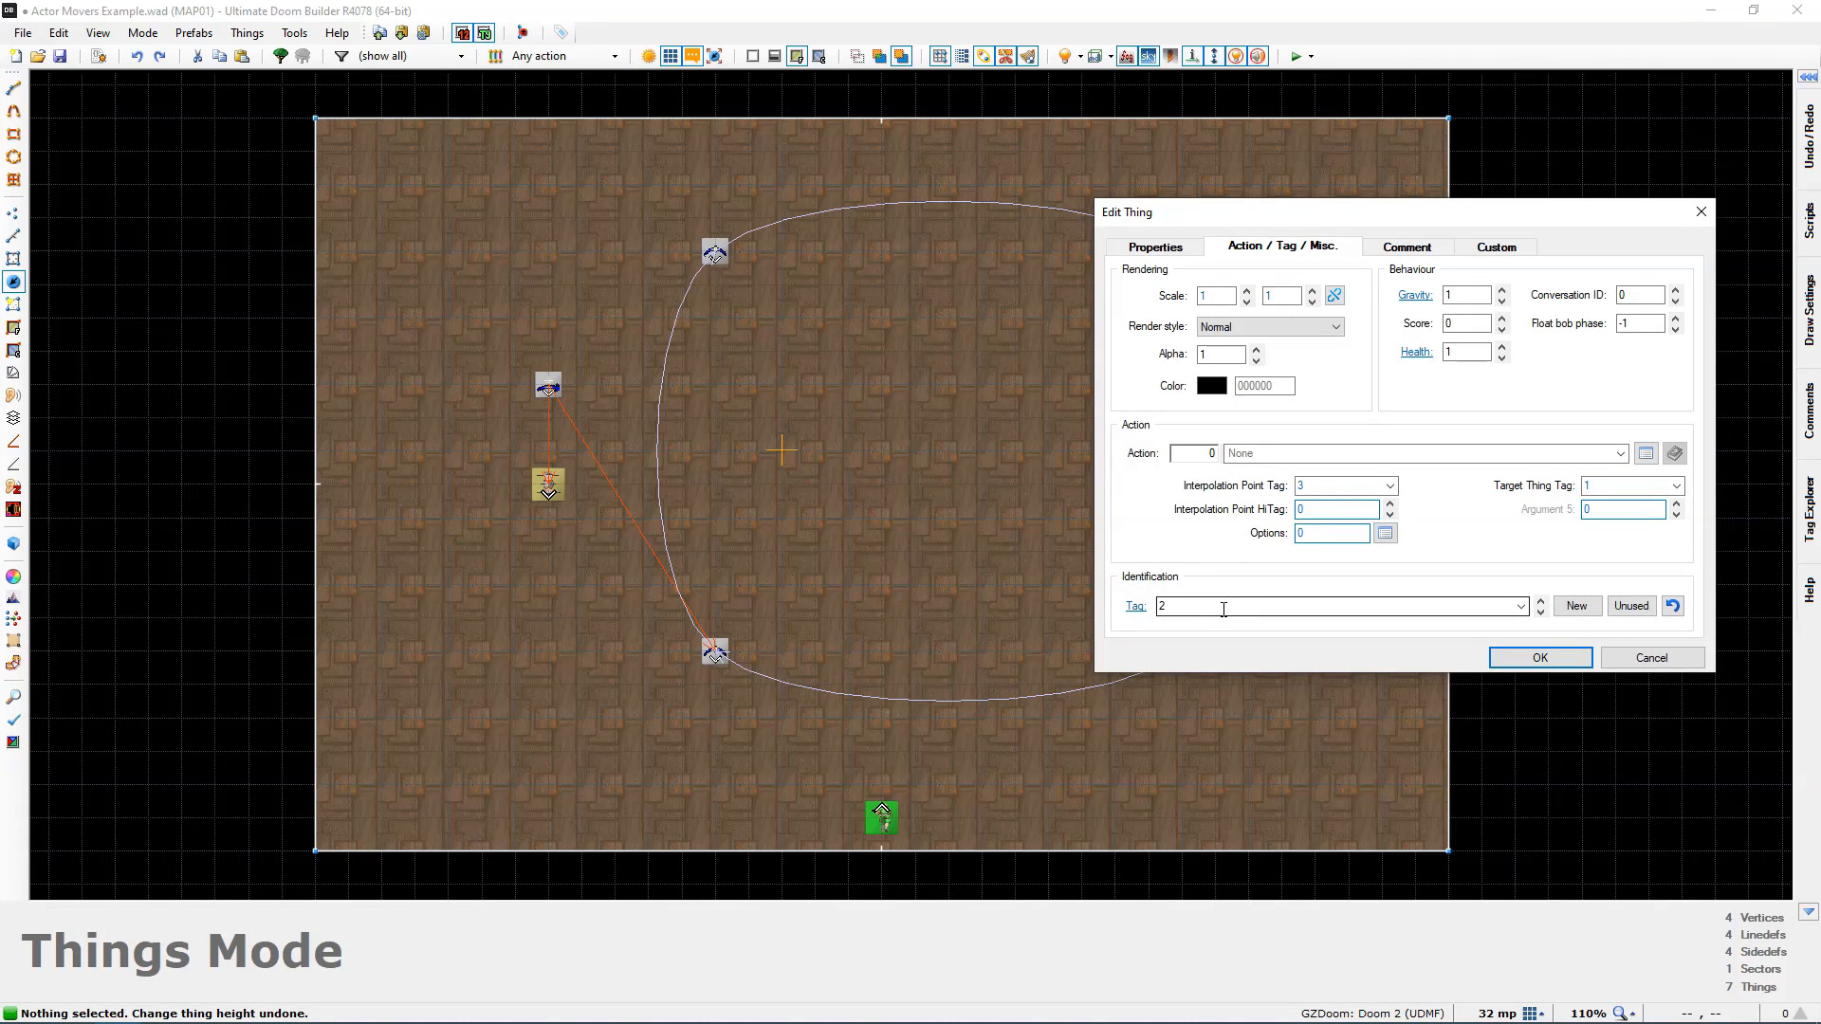
click(1517, 661)
key(ctrl+s)
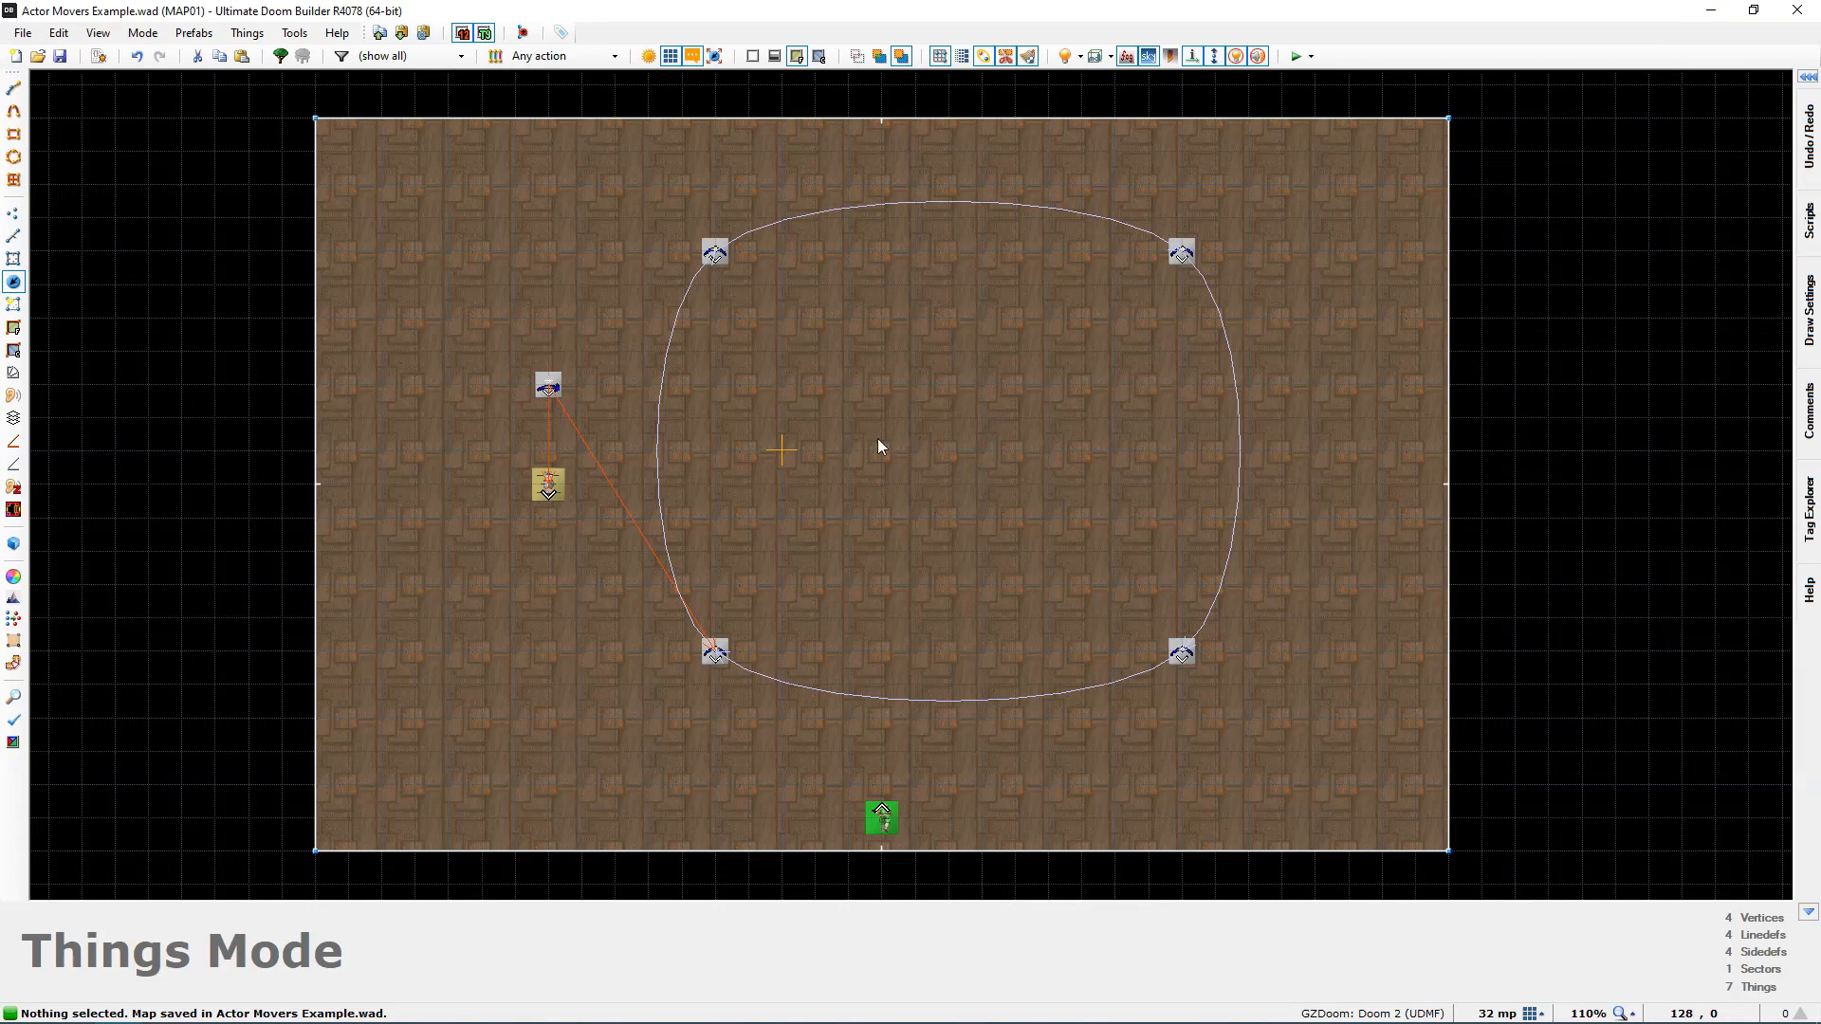
Step: Review the "Activate Actor Mover" ENTER script and its Thing_Activate(2) call in the Script Editor, and close the editor
key(F10)
ctrl+scroll(687, 411, up, 5)
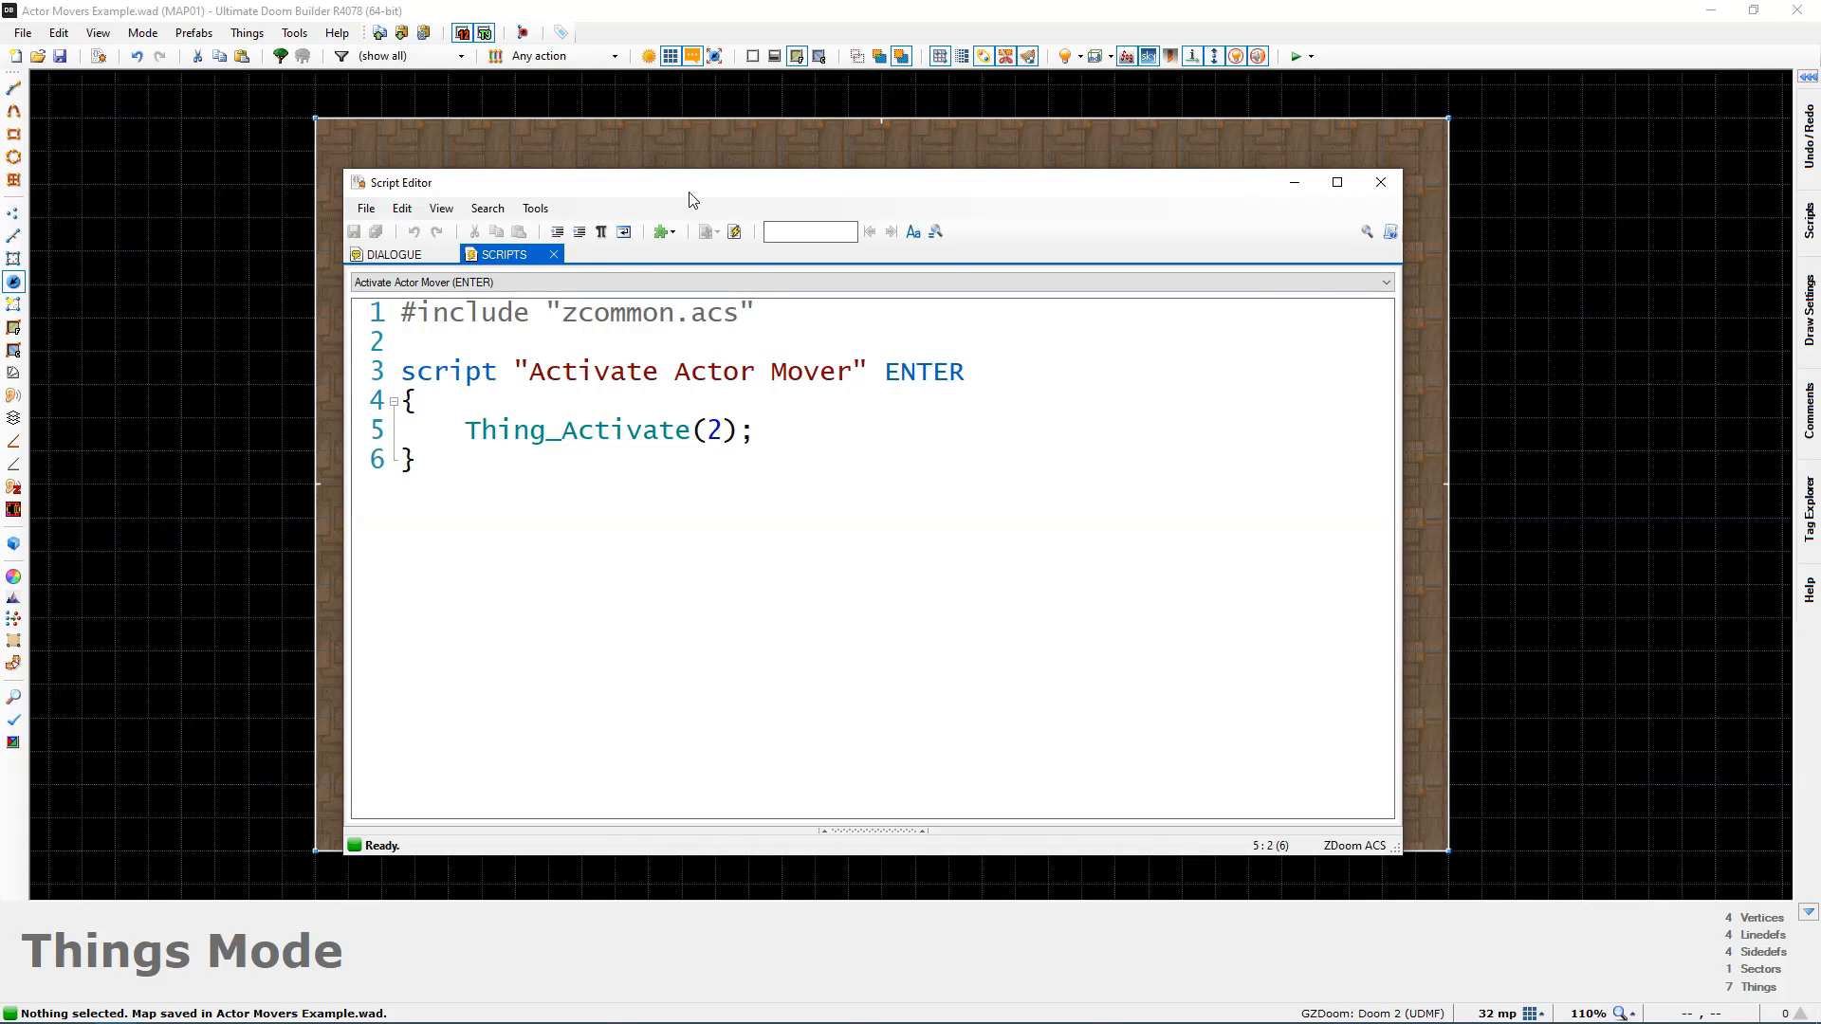
drag(689, 199, 1081, 215)
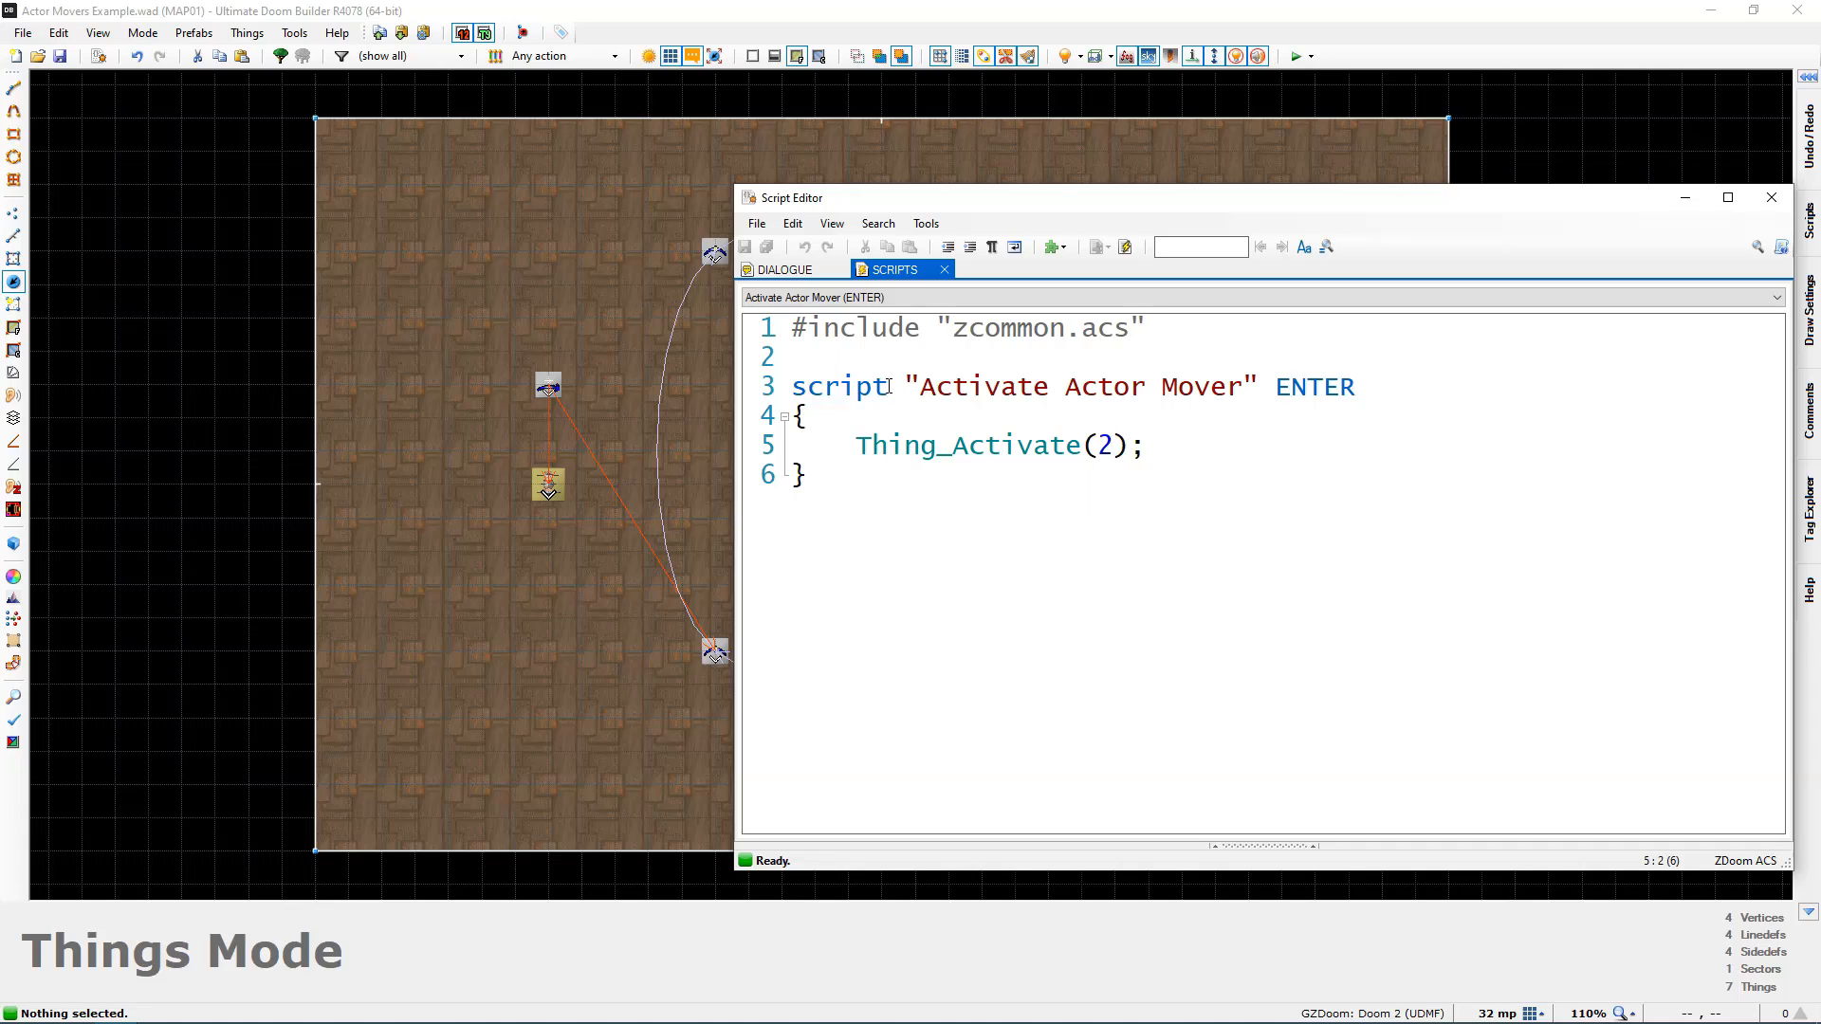
drag(934, 385, 1255, 389)
click(1110, 517)
drag(1145, 445, 873, 446)
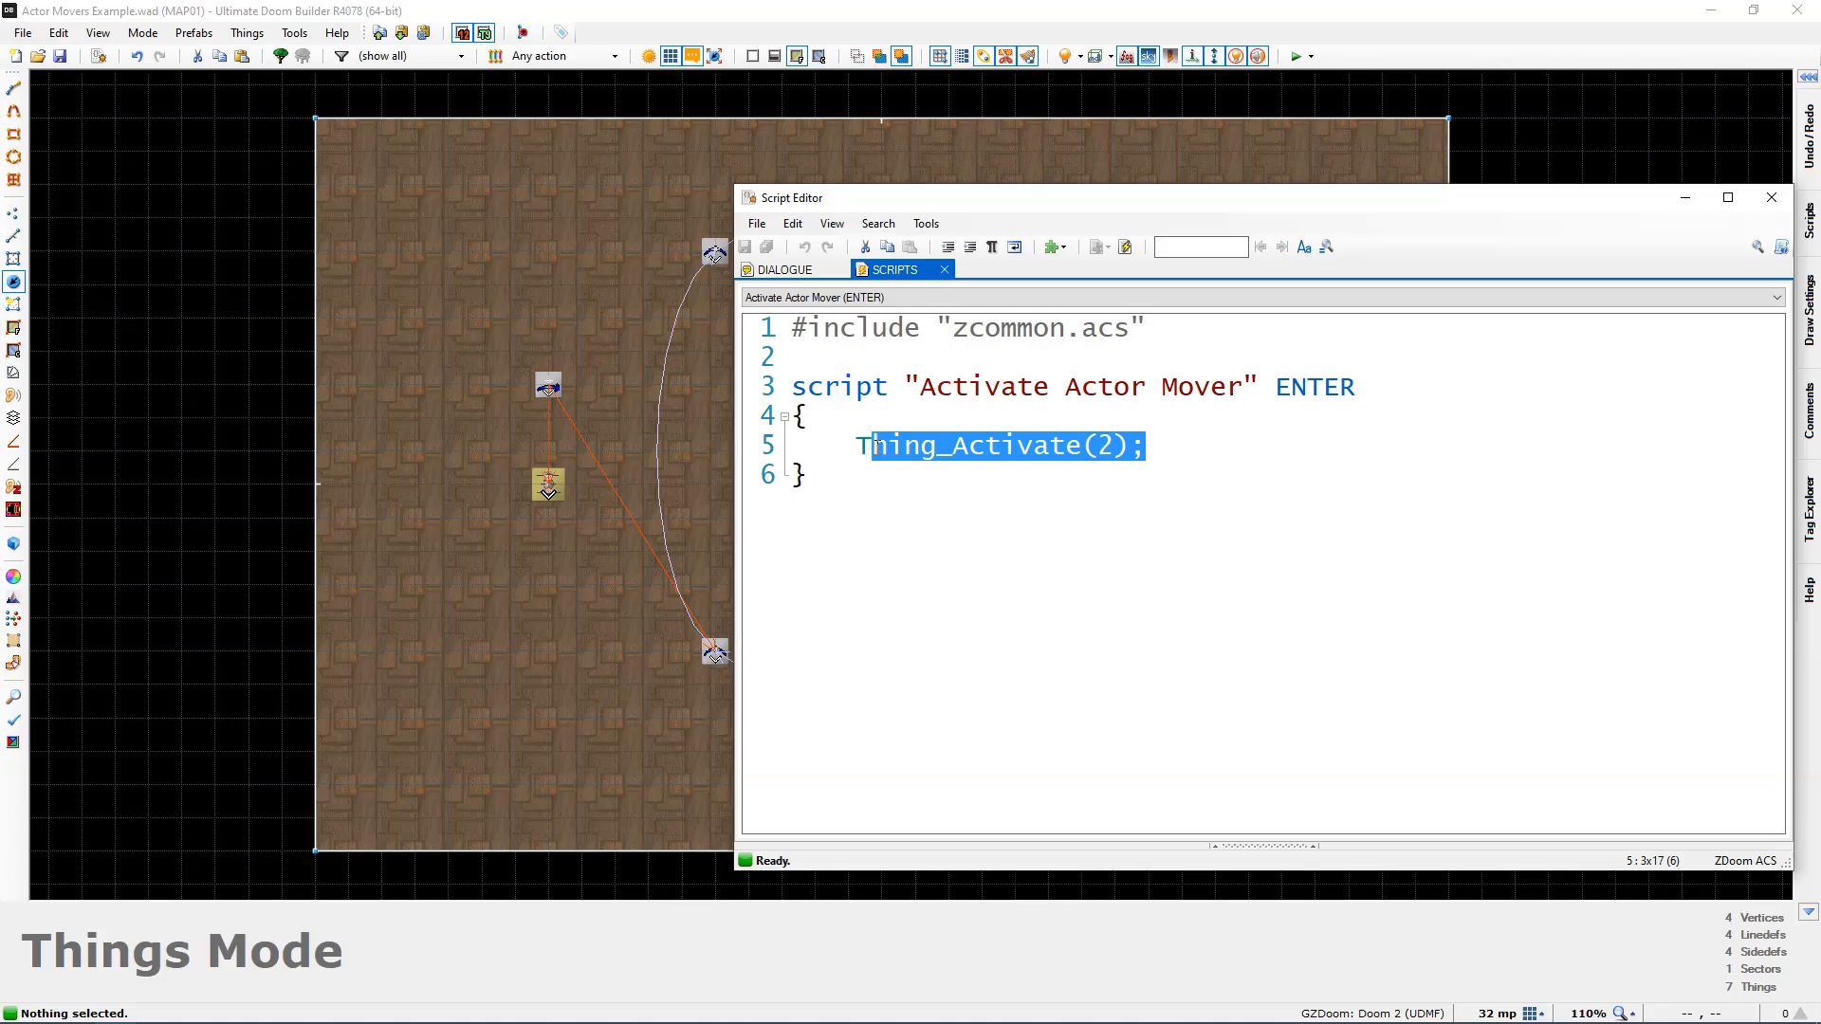
click(1771, 197)
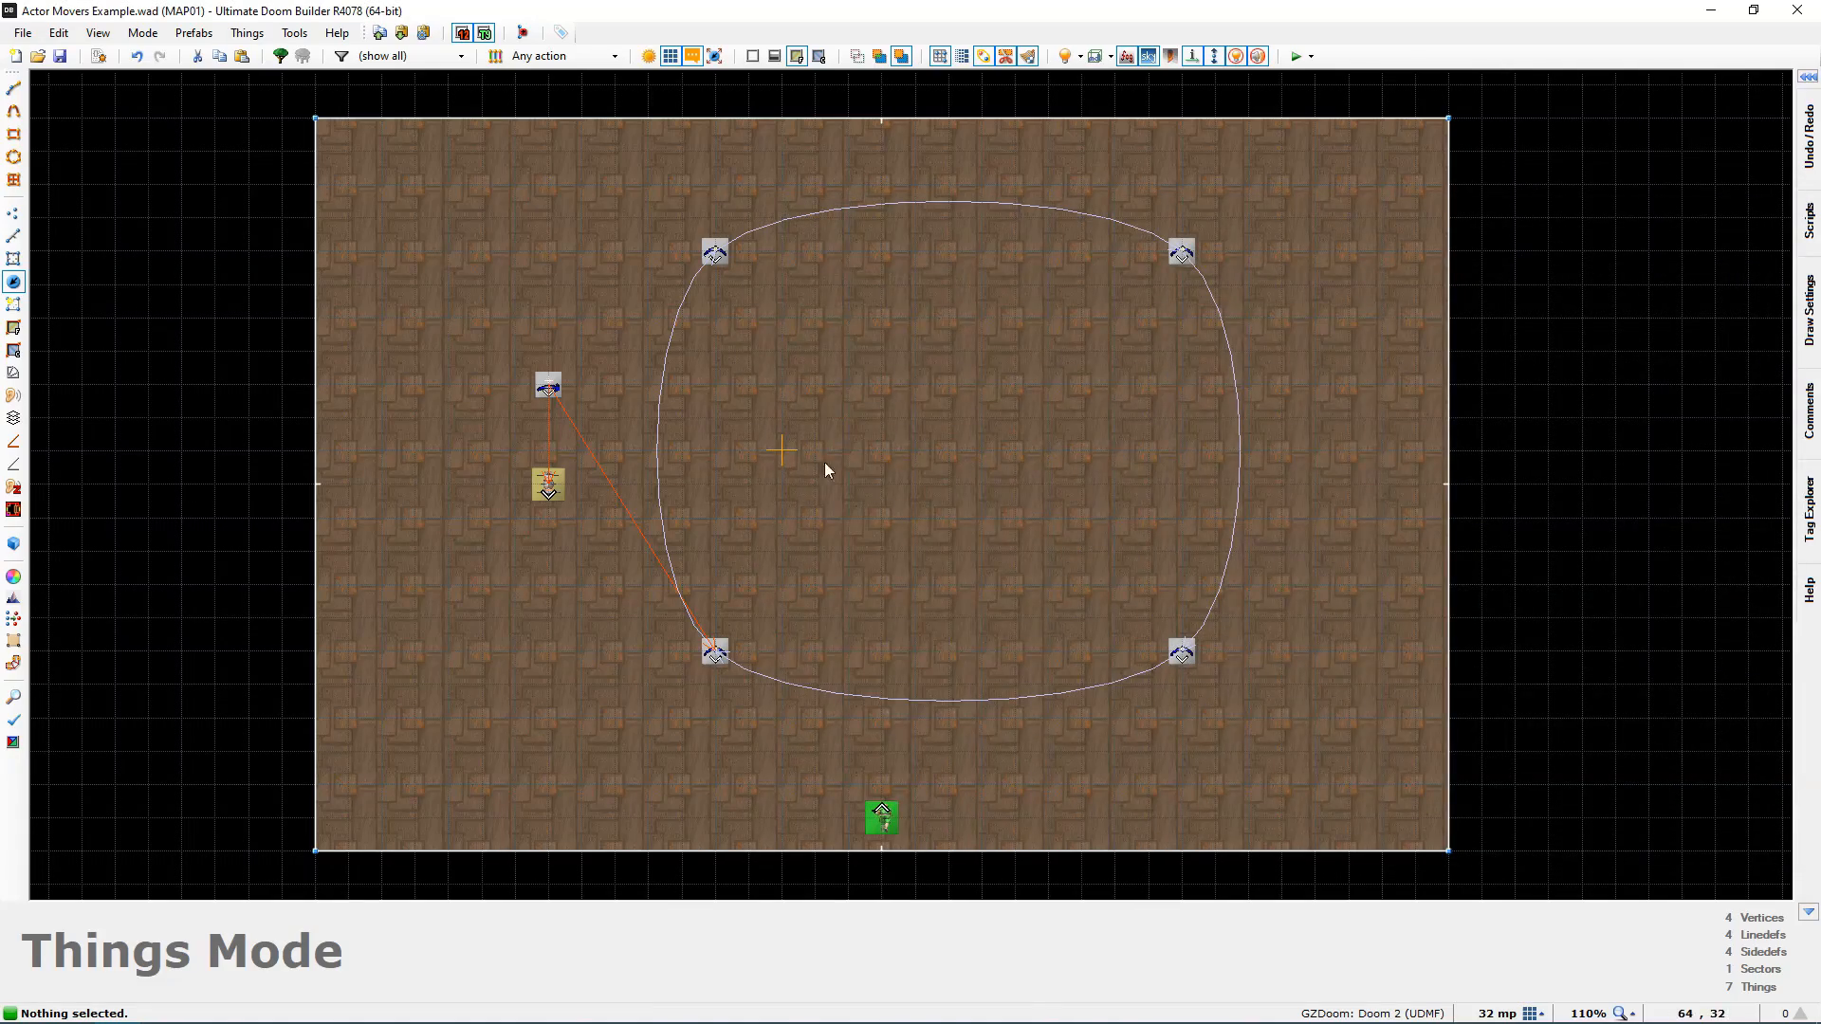
Step: Examine the SpikeTrap, the Actor Mover and the curved path through the Interpolation Points in the 3D view
key(w)
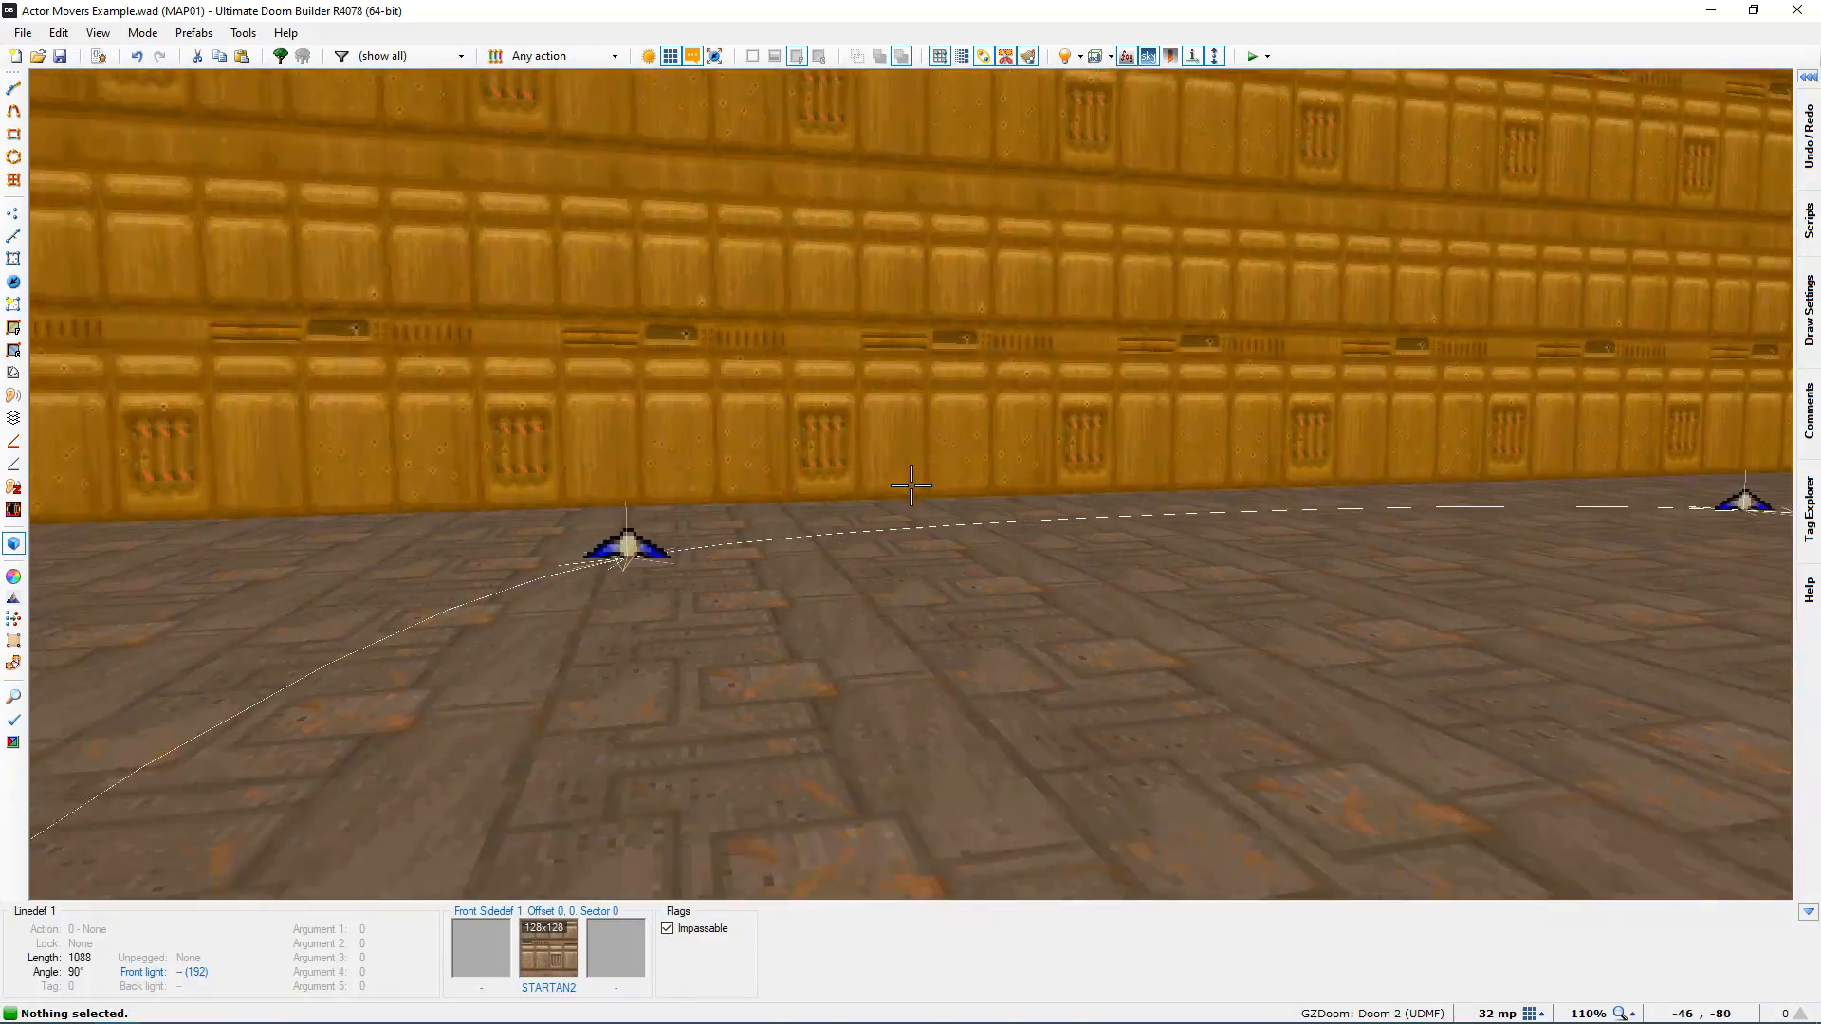
key(s)
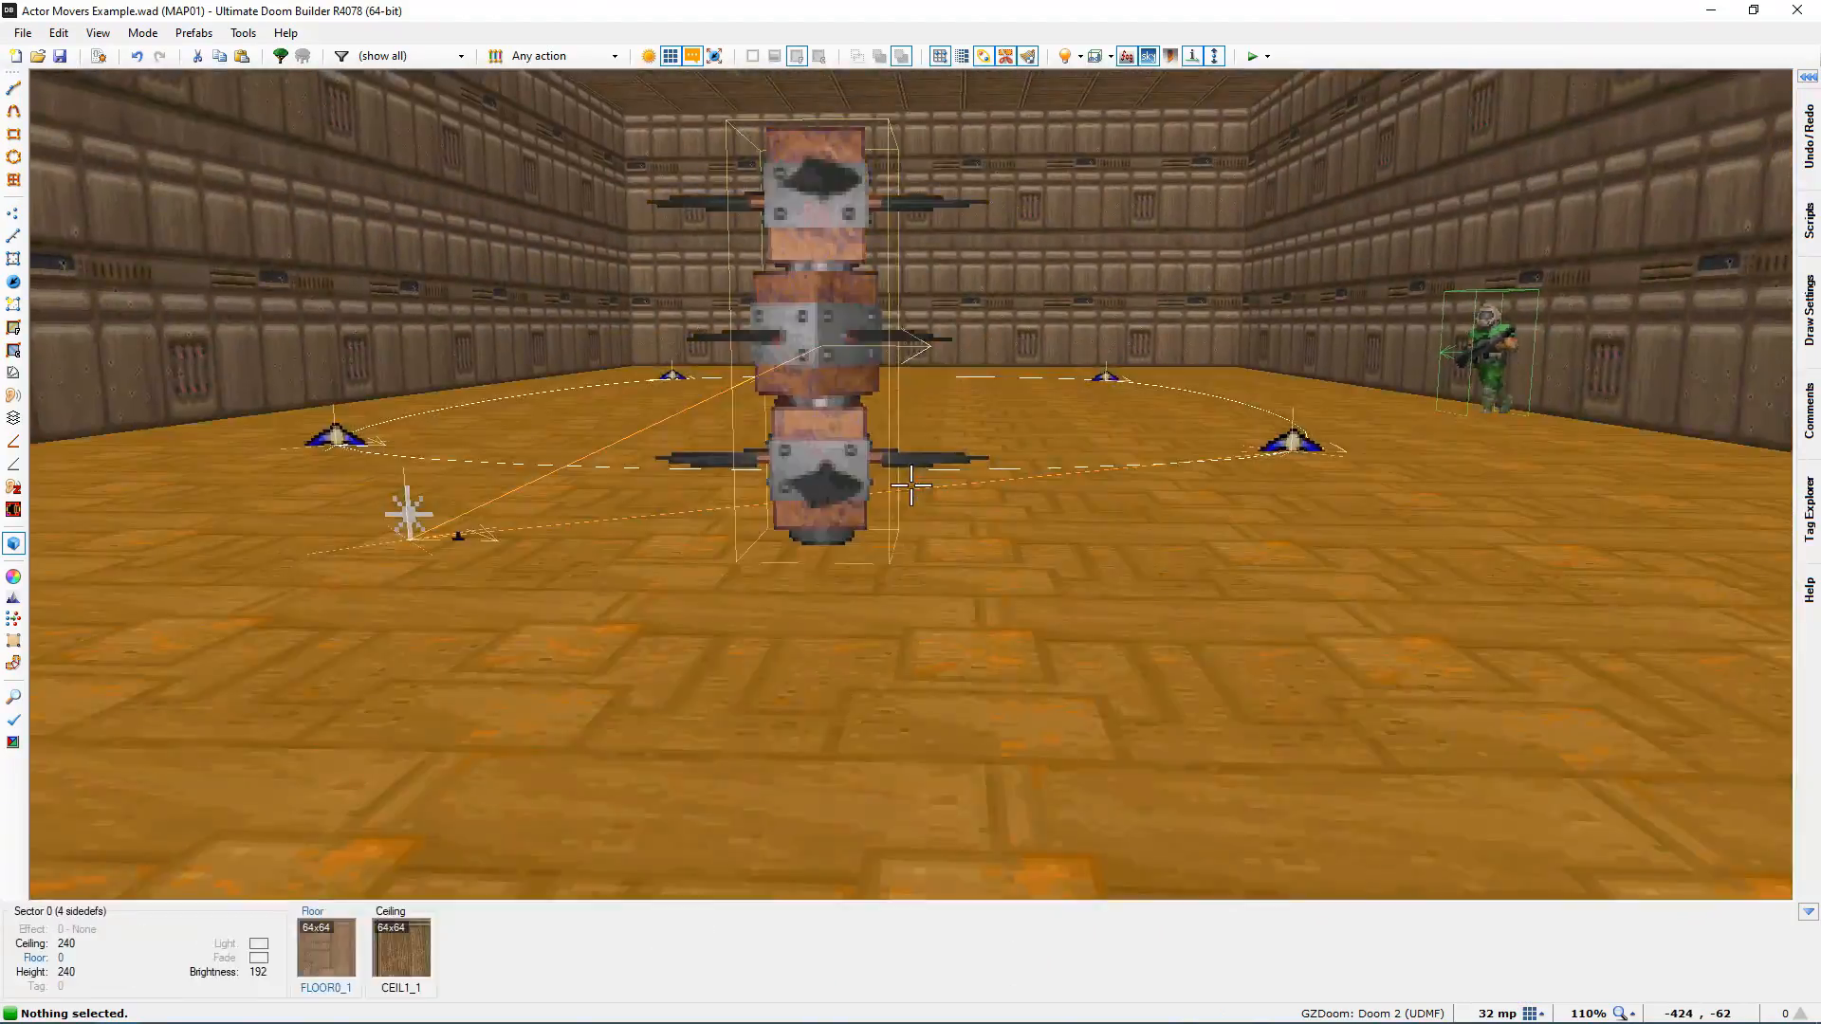
key(f)
key(e)
key(f)
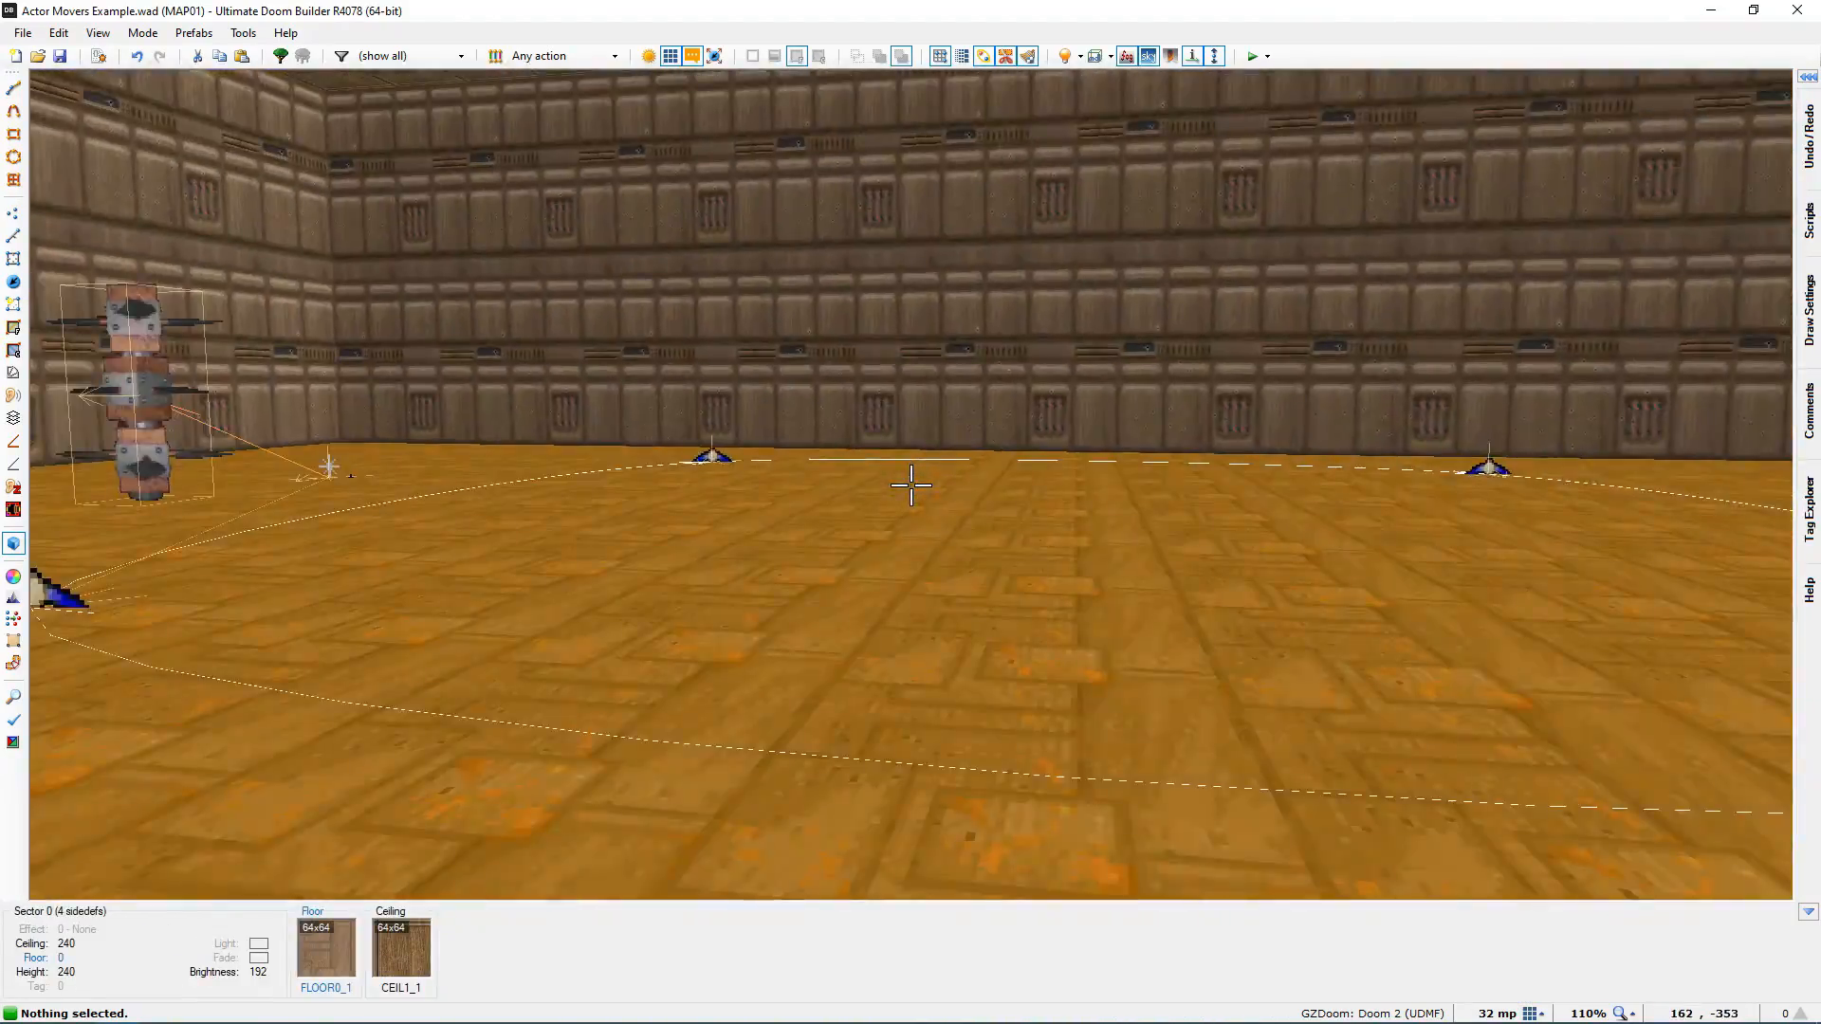
key(s)
key(e)
key(d)
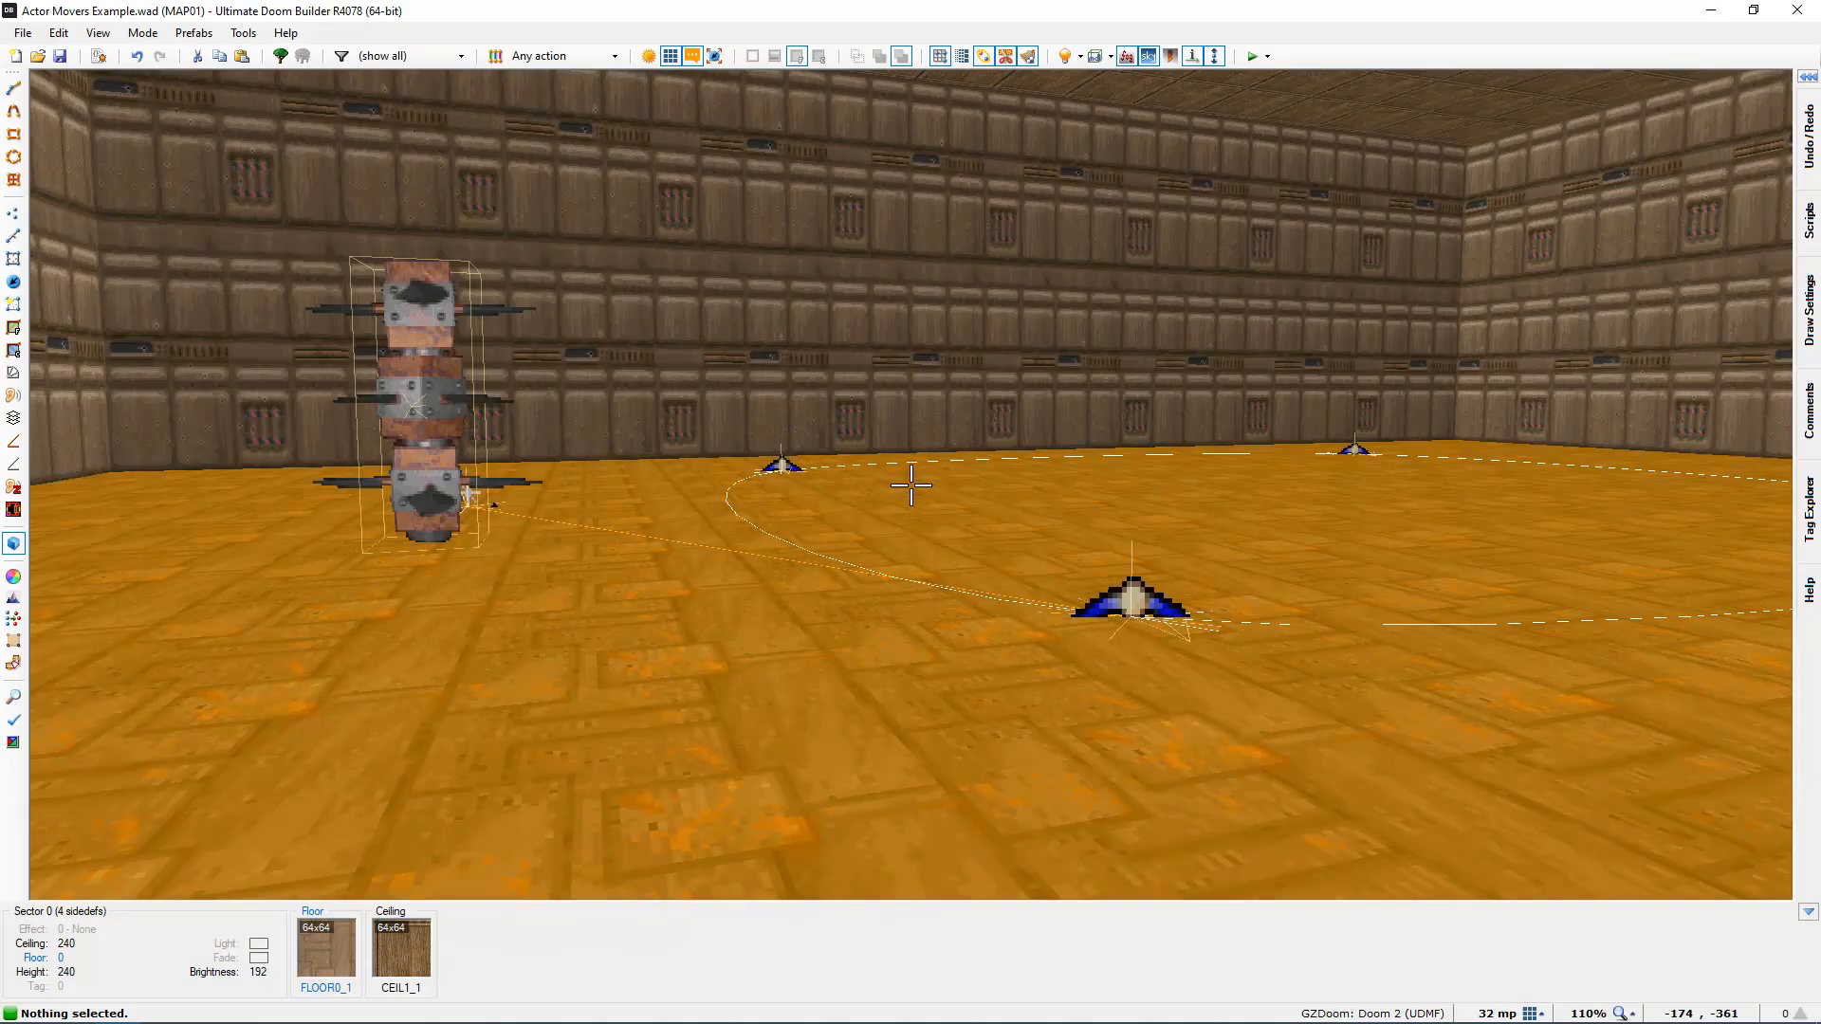
key(w)
Step: Test the map in GZDoom, watching the SpikeTrap travel its path and walking into it, and return to the editor
key(F9)
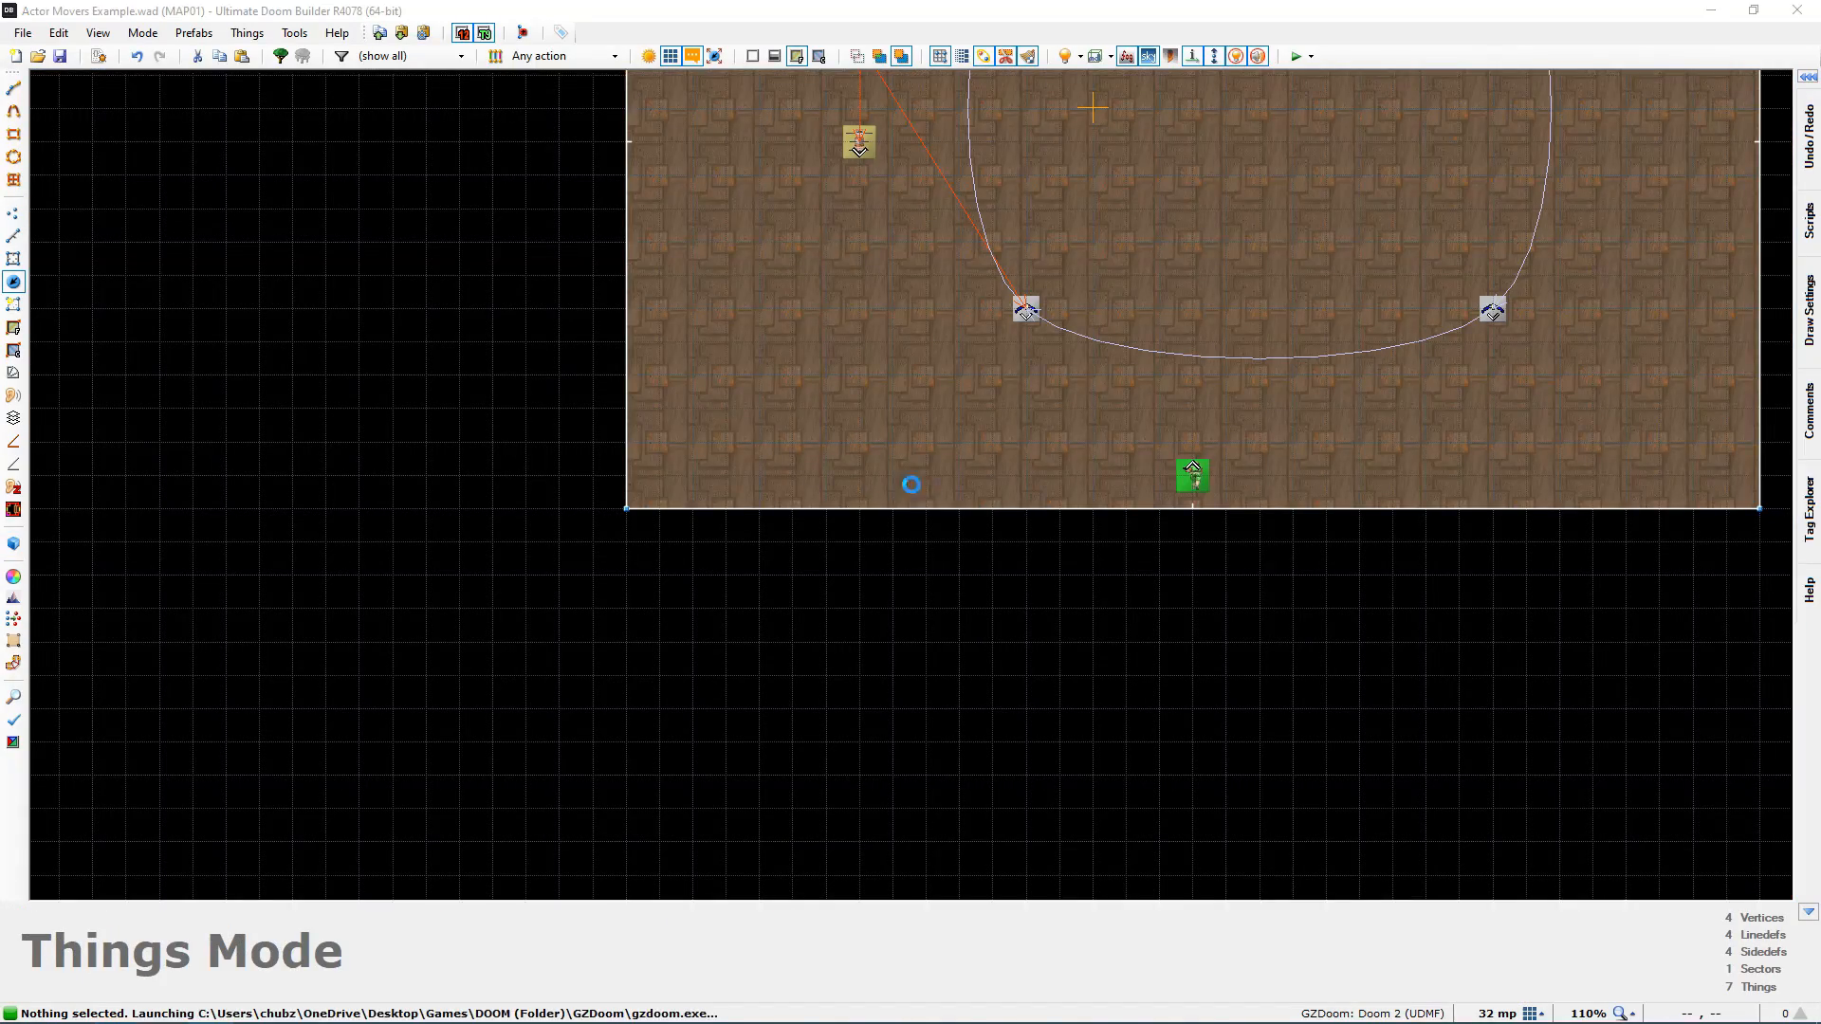
key(Left)
key(a)
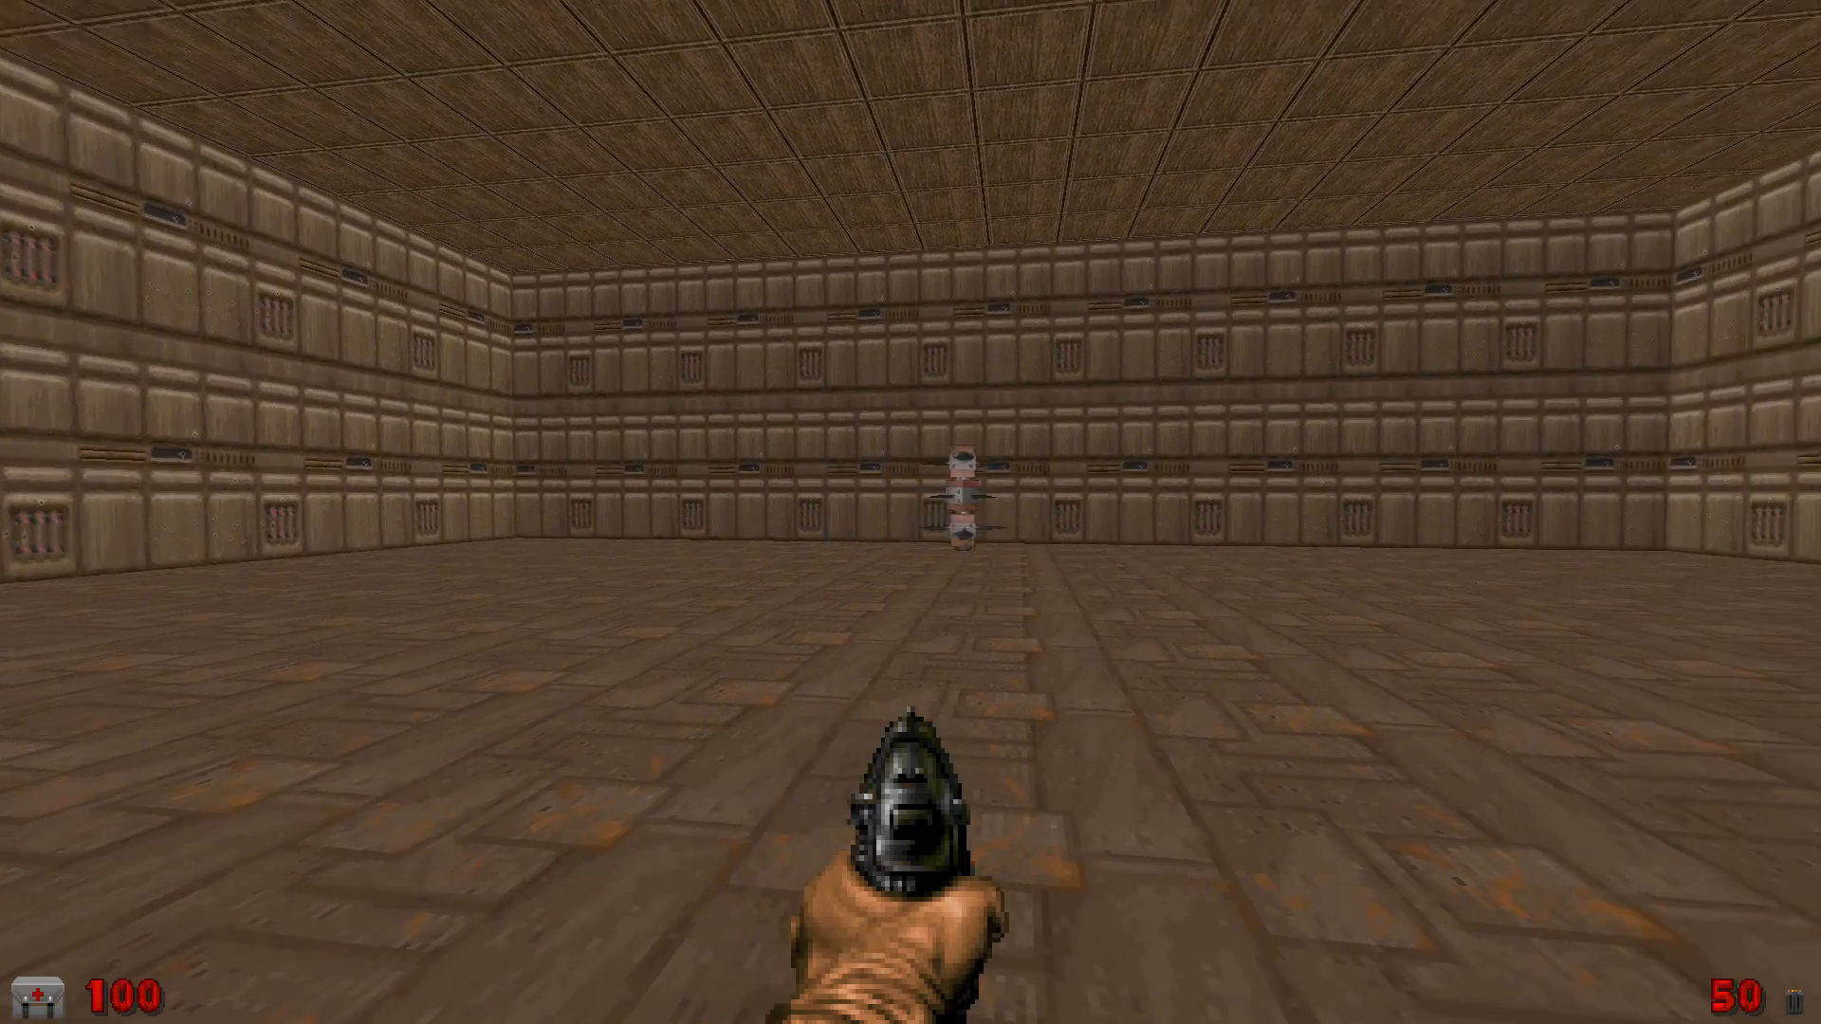
key(a)
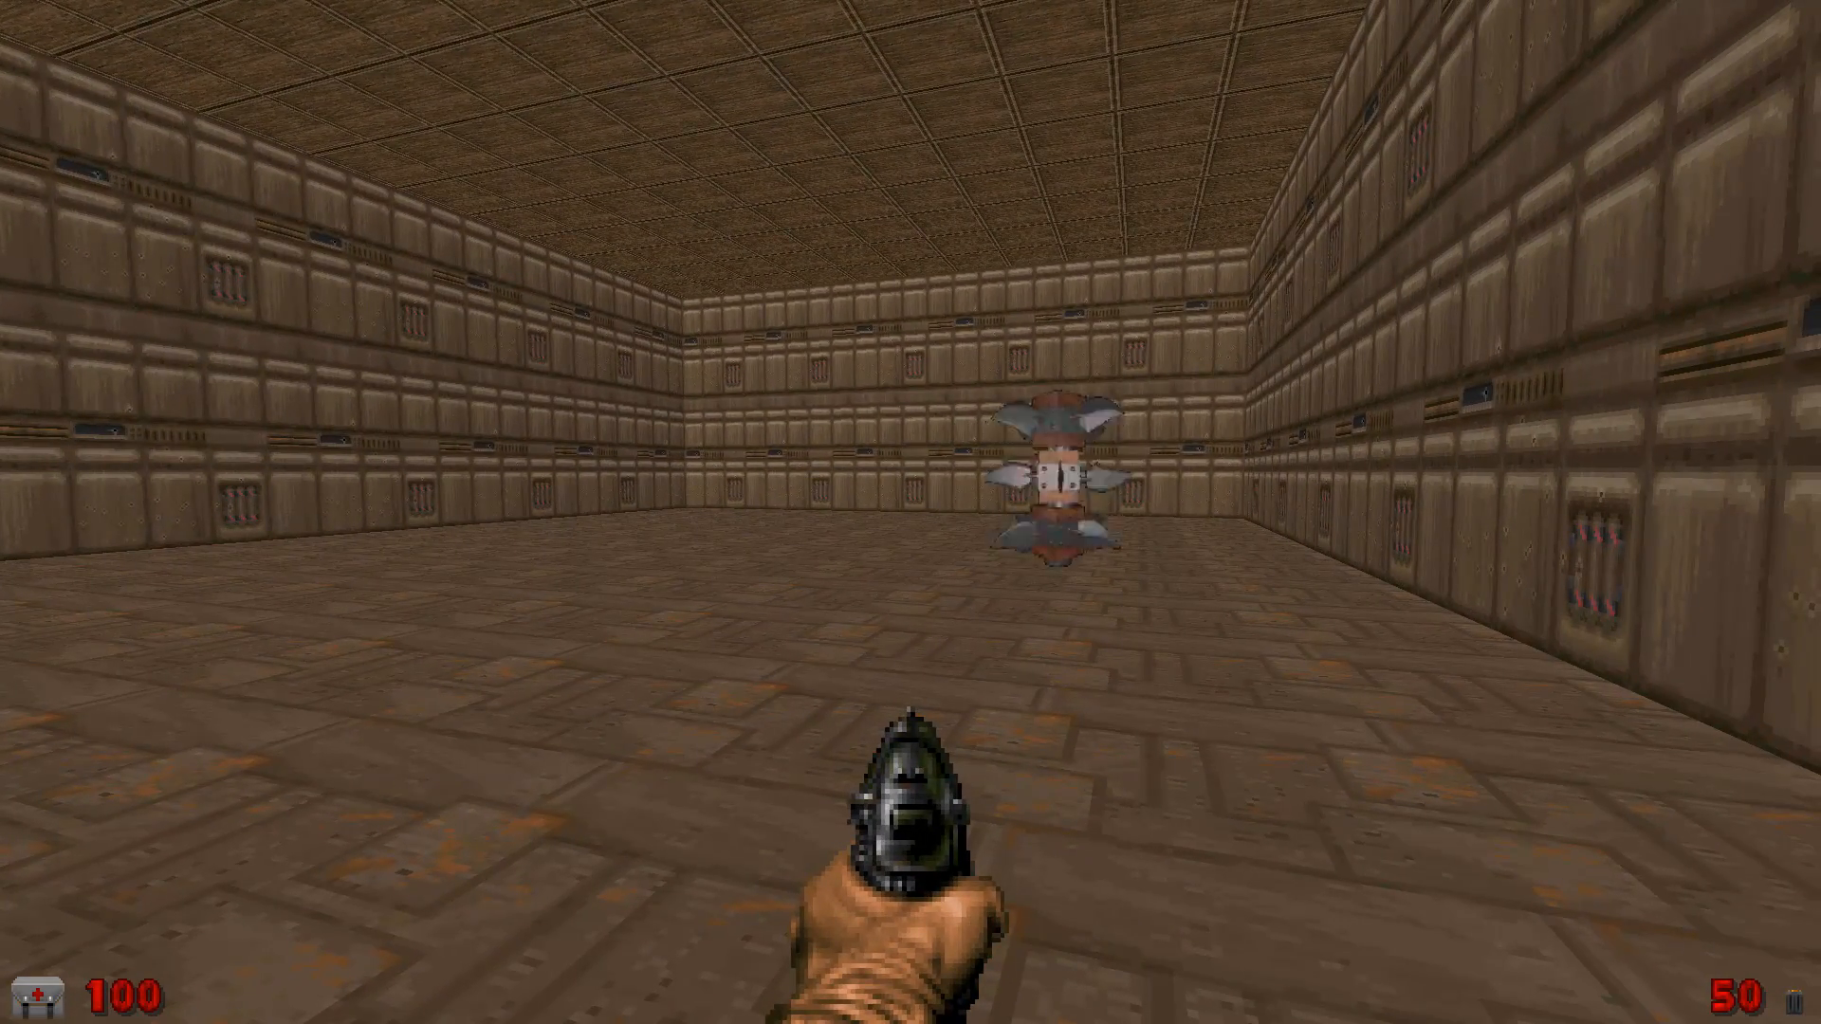
key(a)
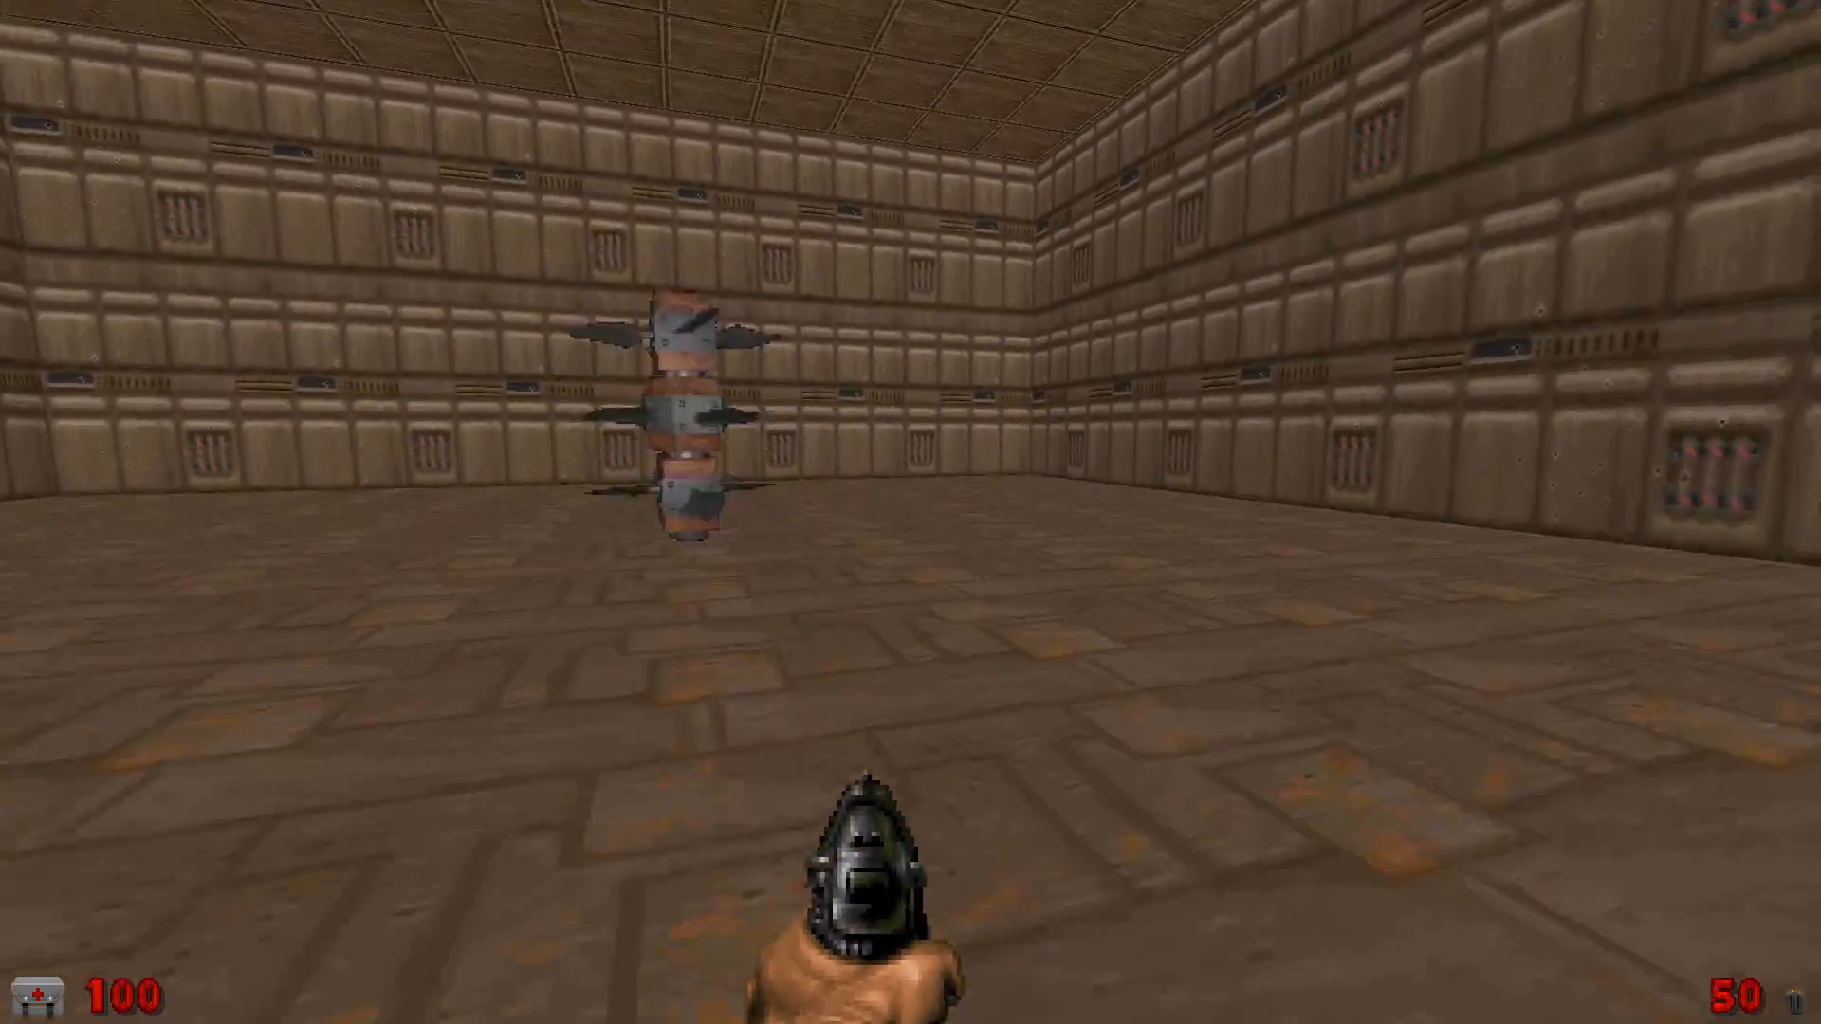
key(w)
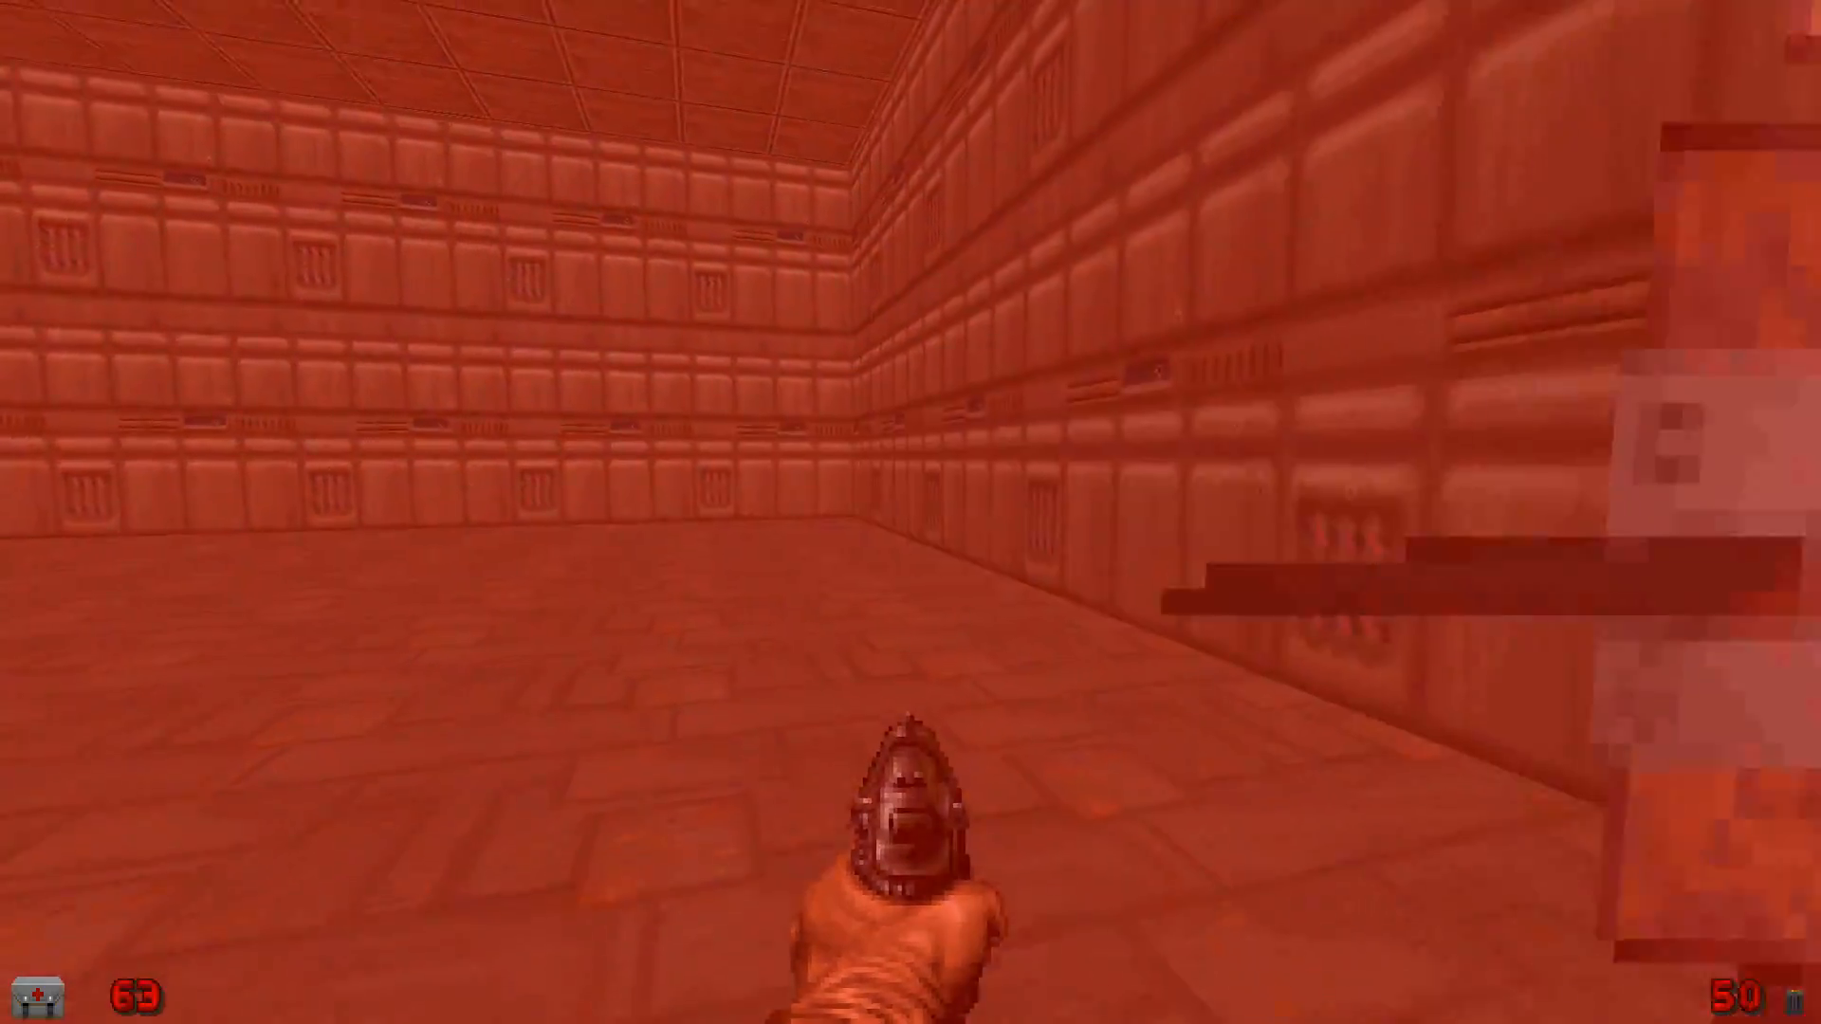
key(s)
key(w)
key(w)
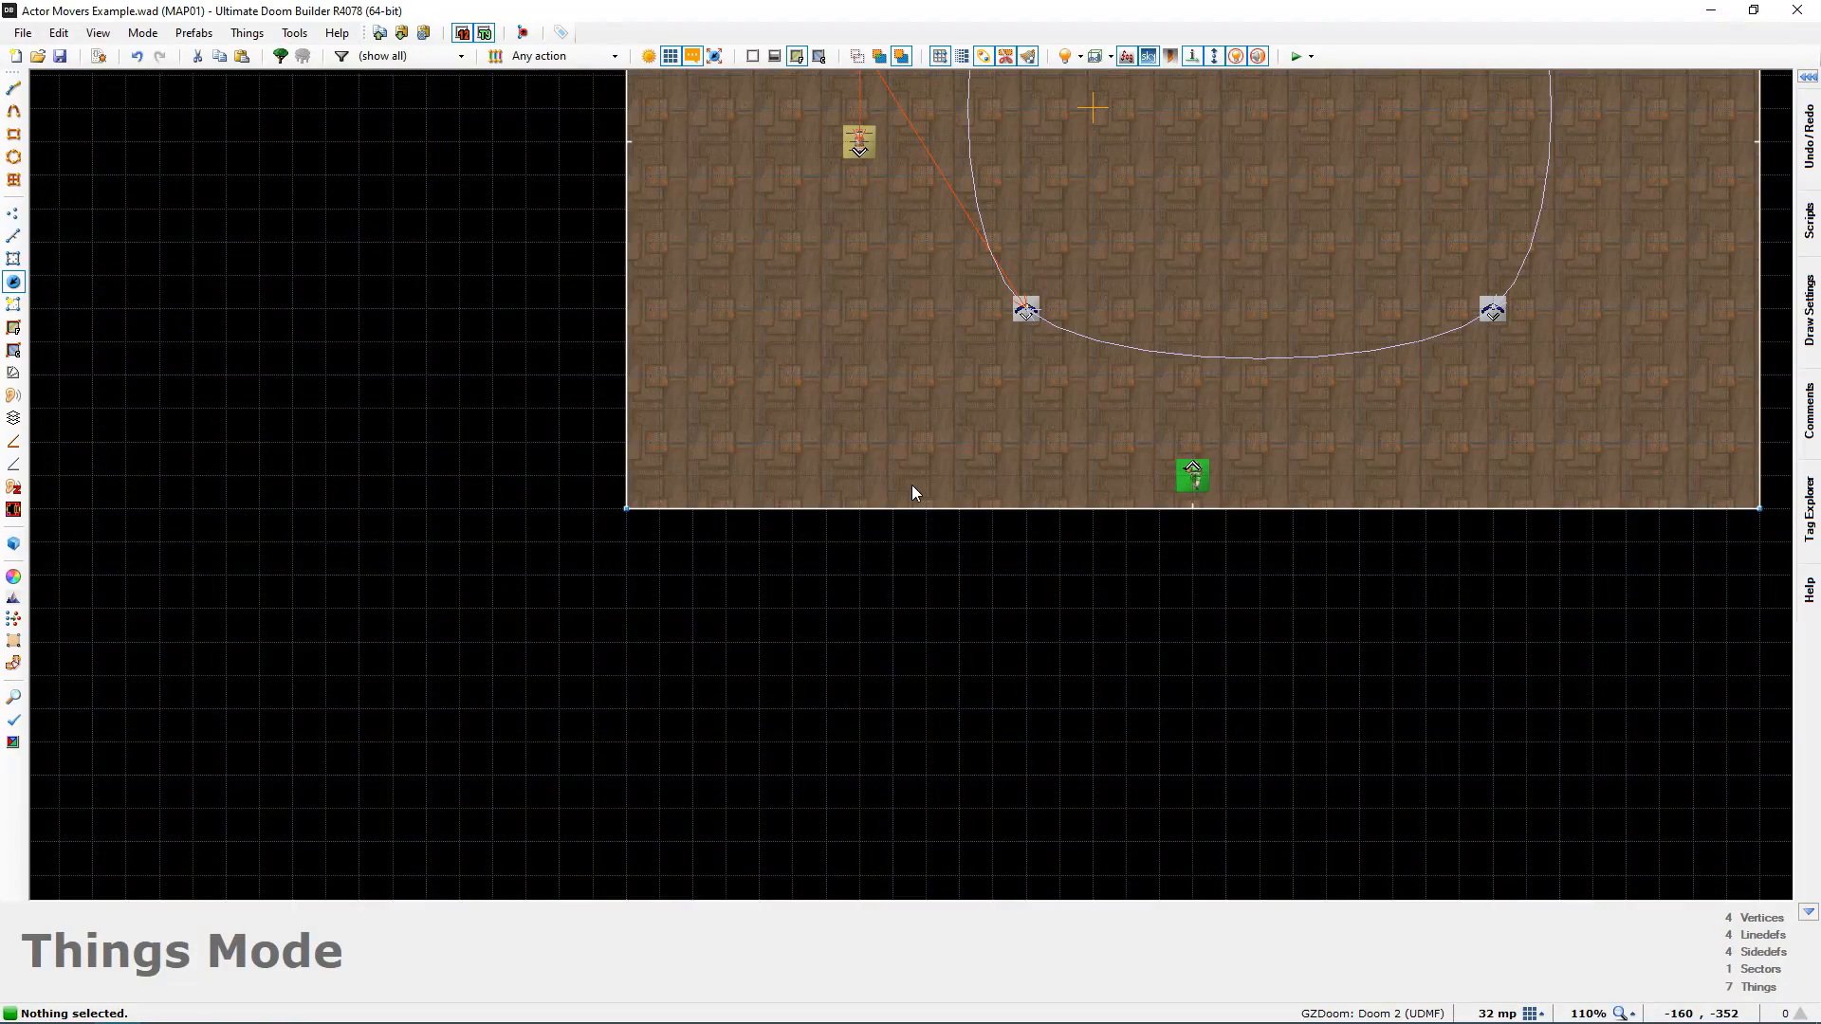
Step: Re-examine the Interpolation Point loop in the 3D view after the test run, and return to the 2D map
middle_drag(912, 485, 737, 770)
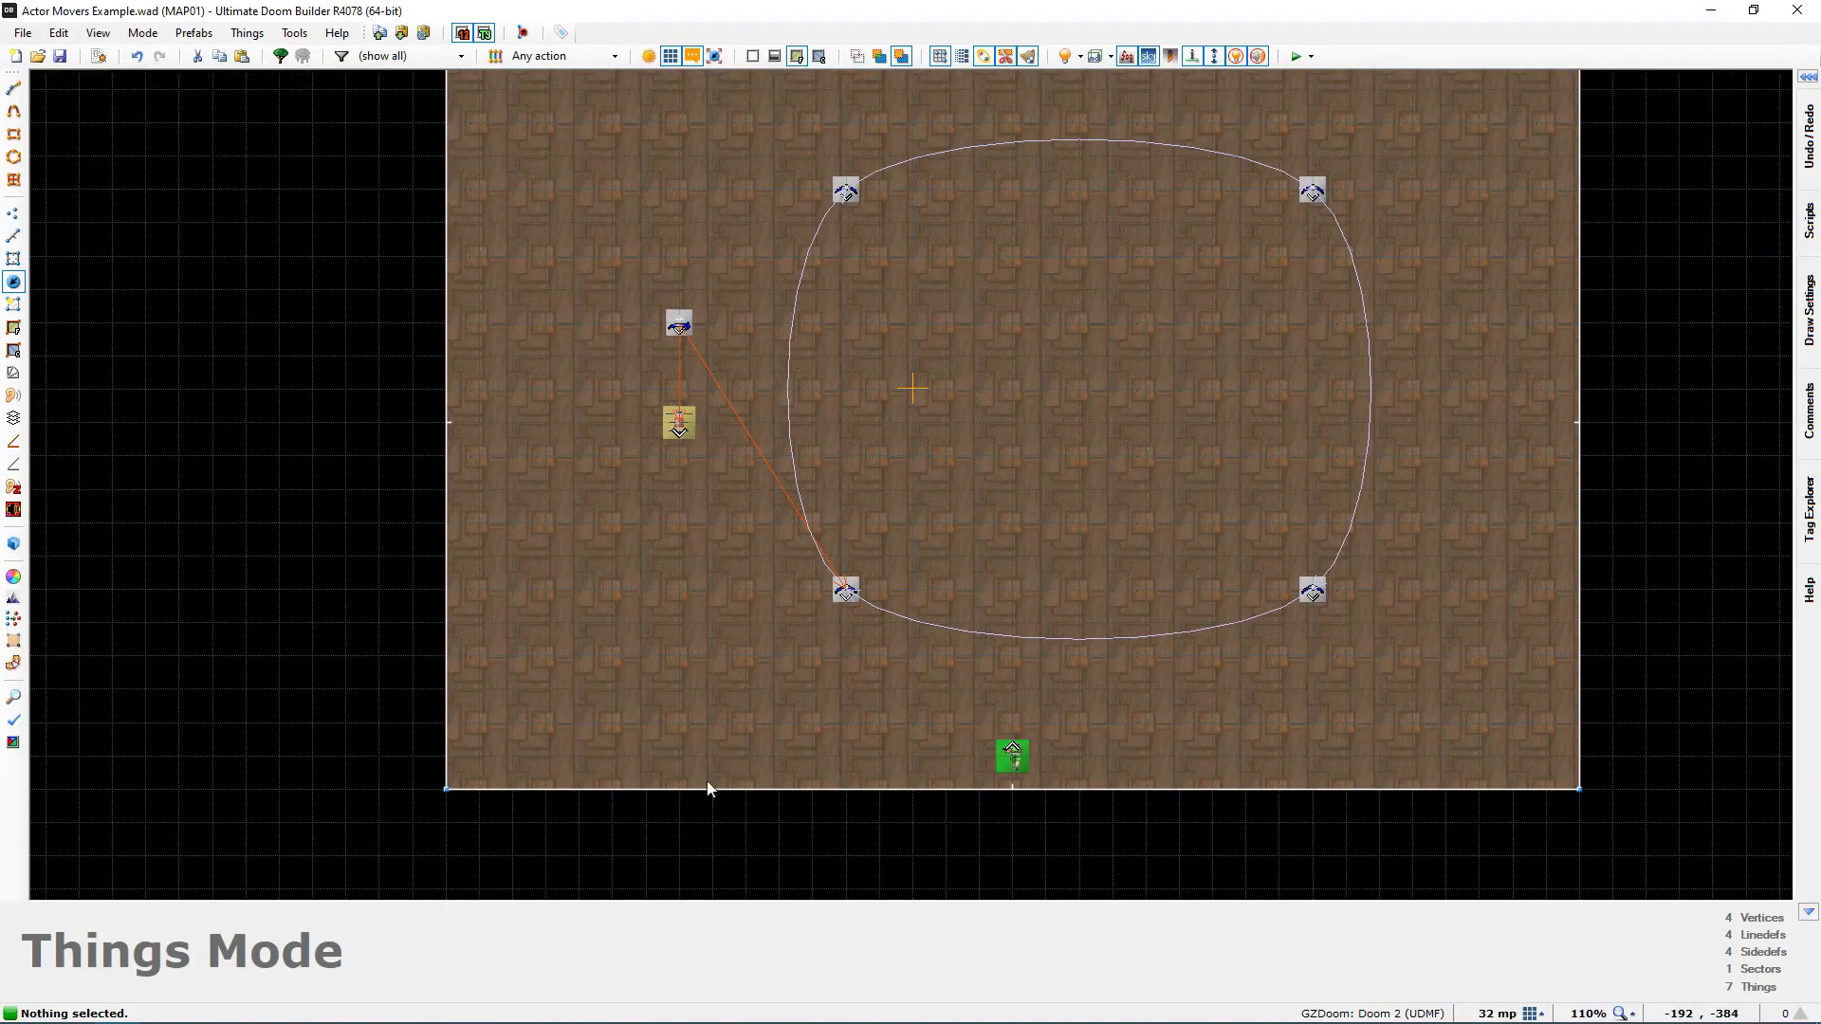
key(w)
key(e)
key(f)
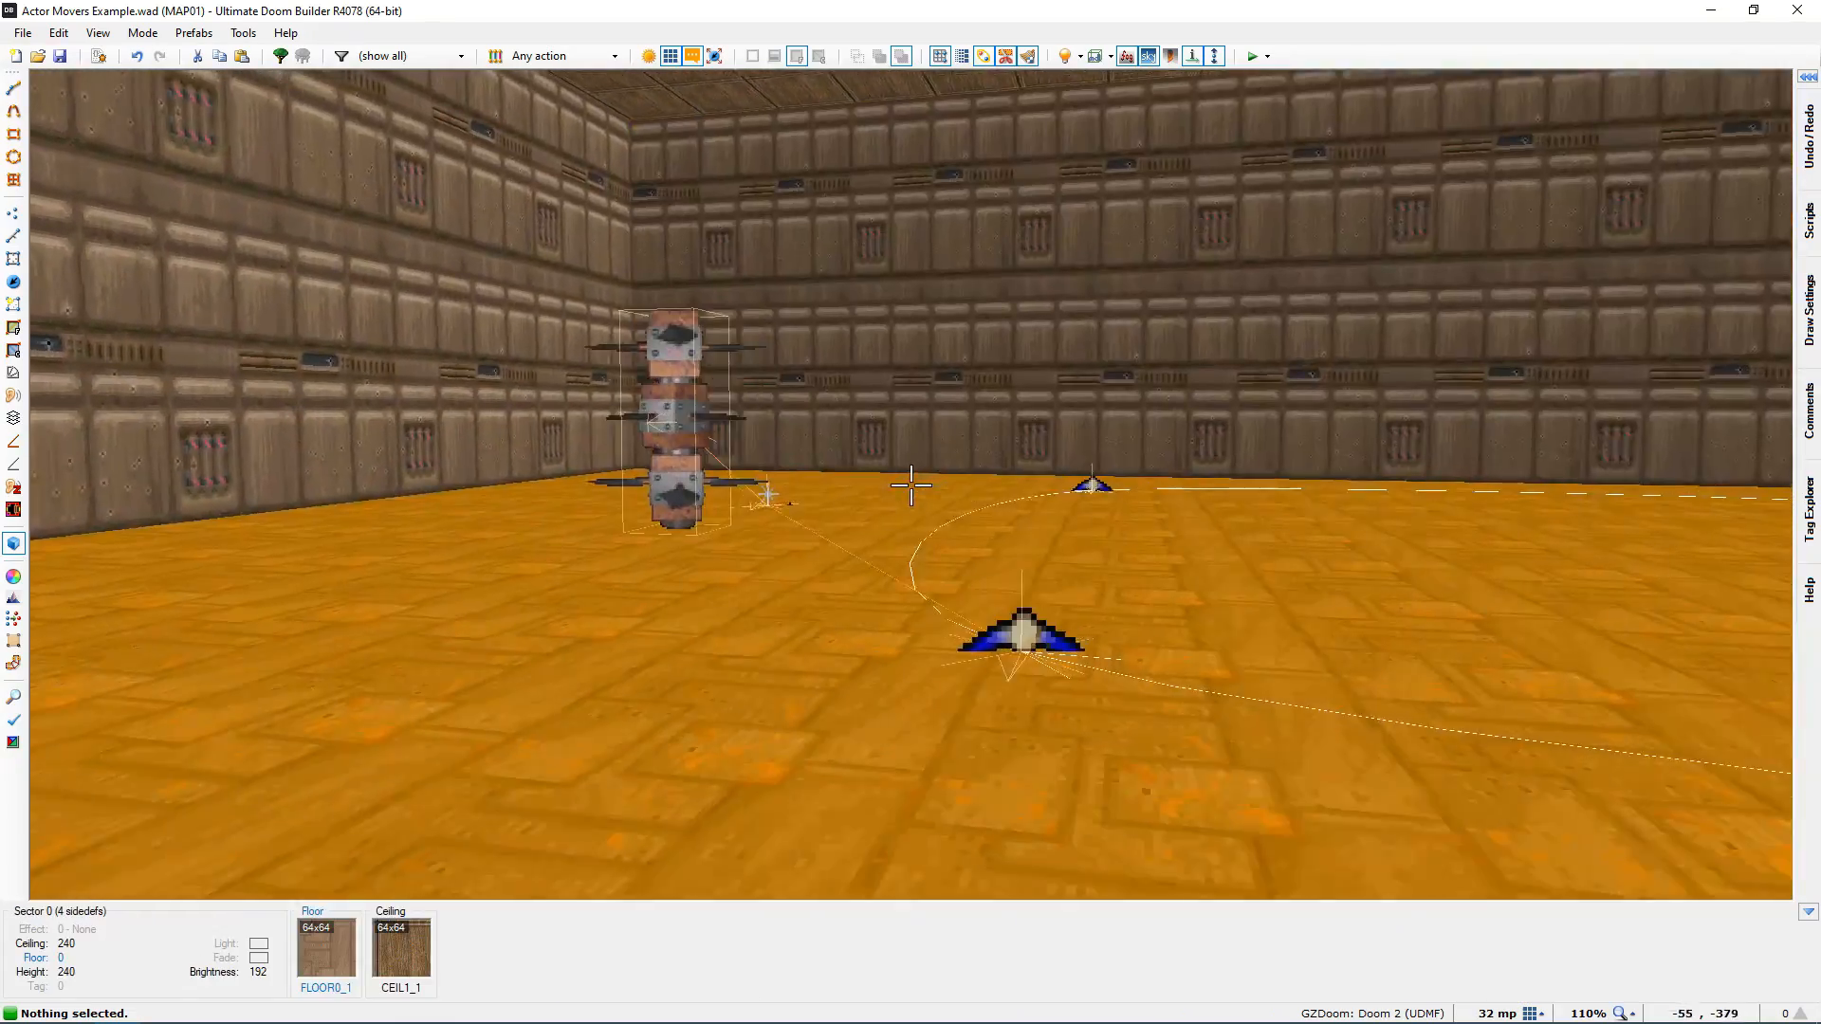
key(f)
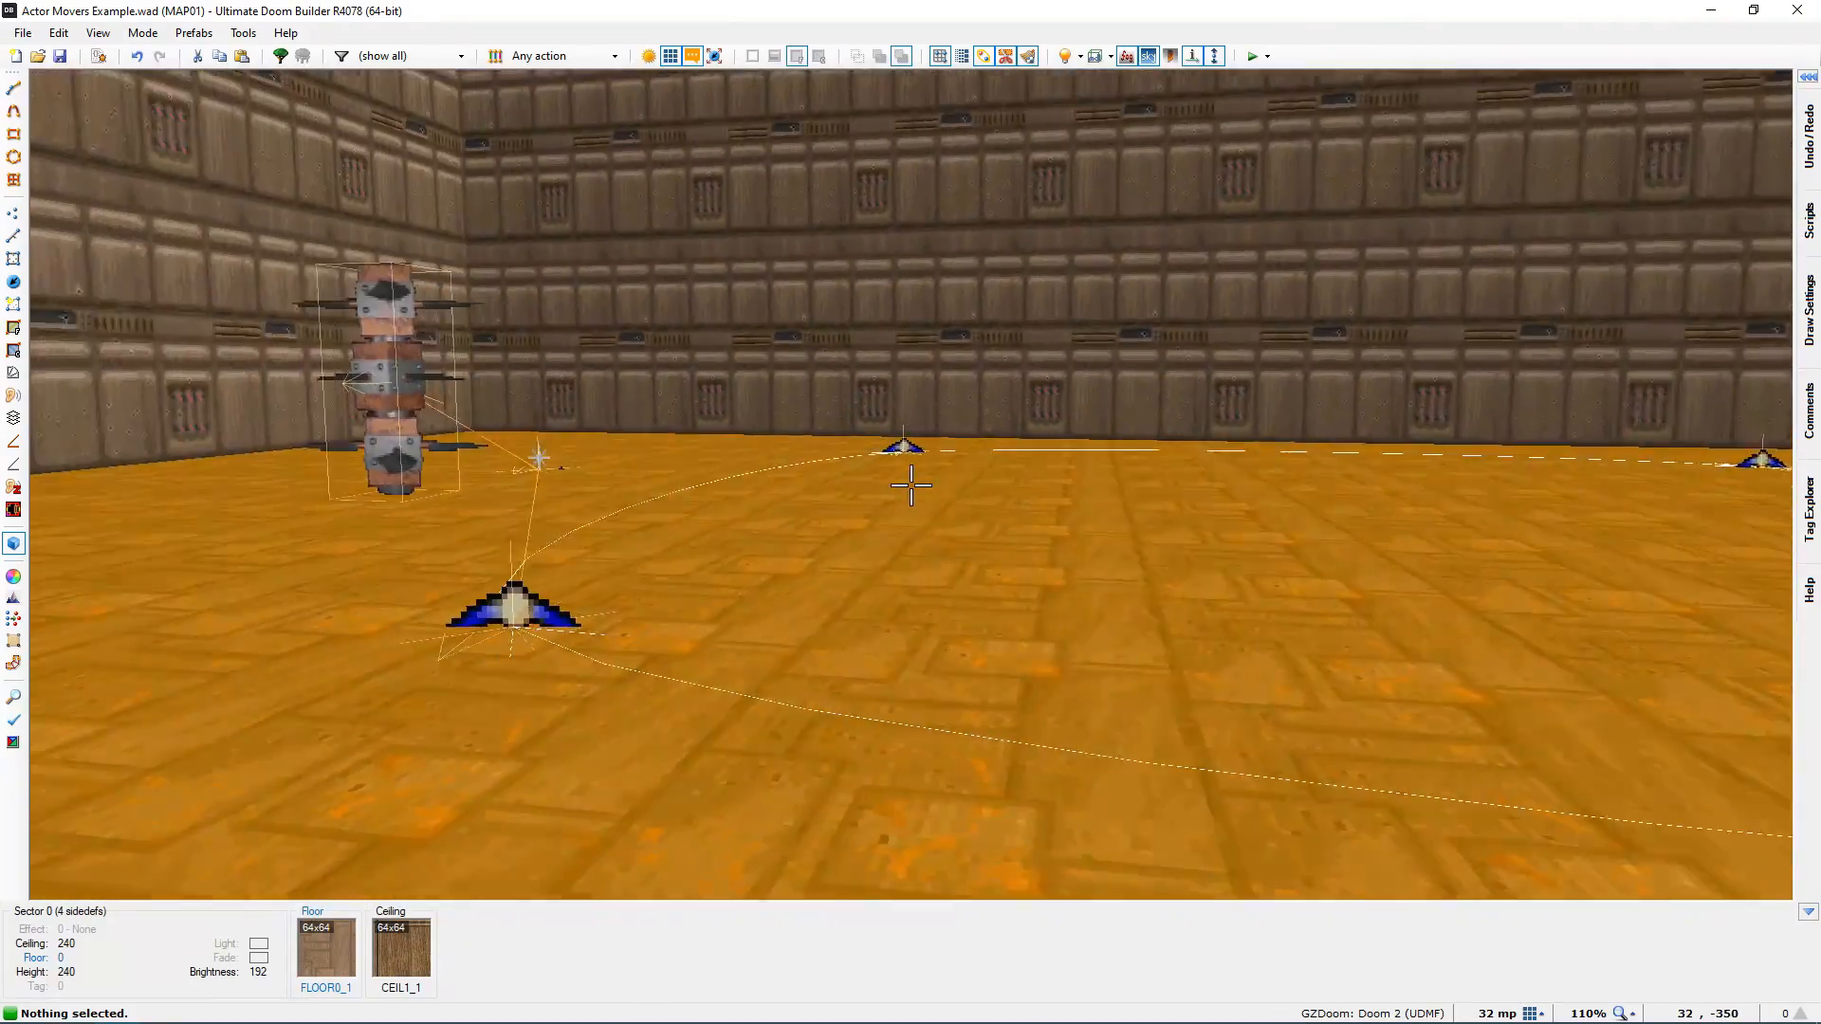
key(s)
key(e)
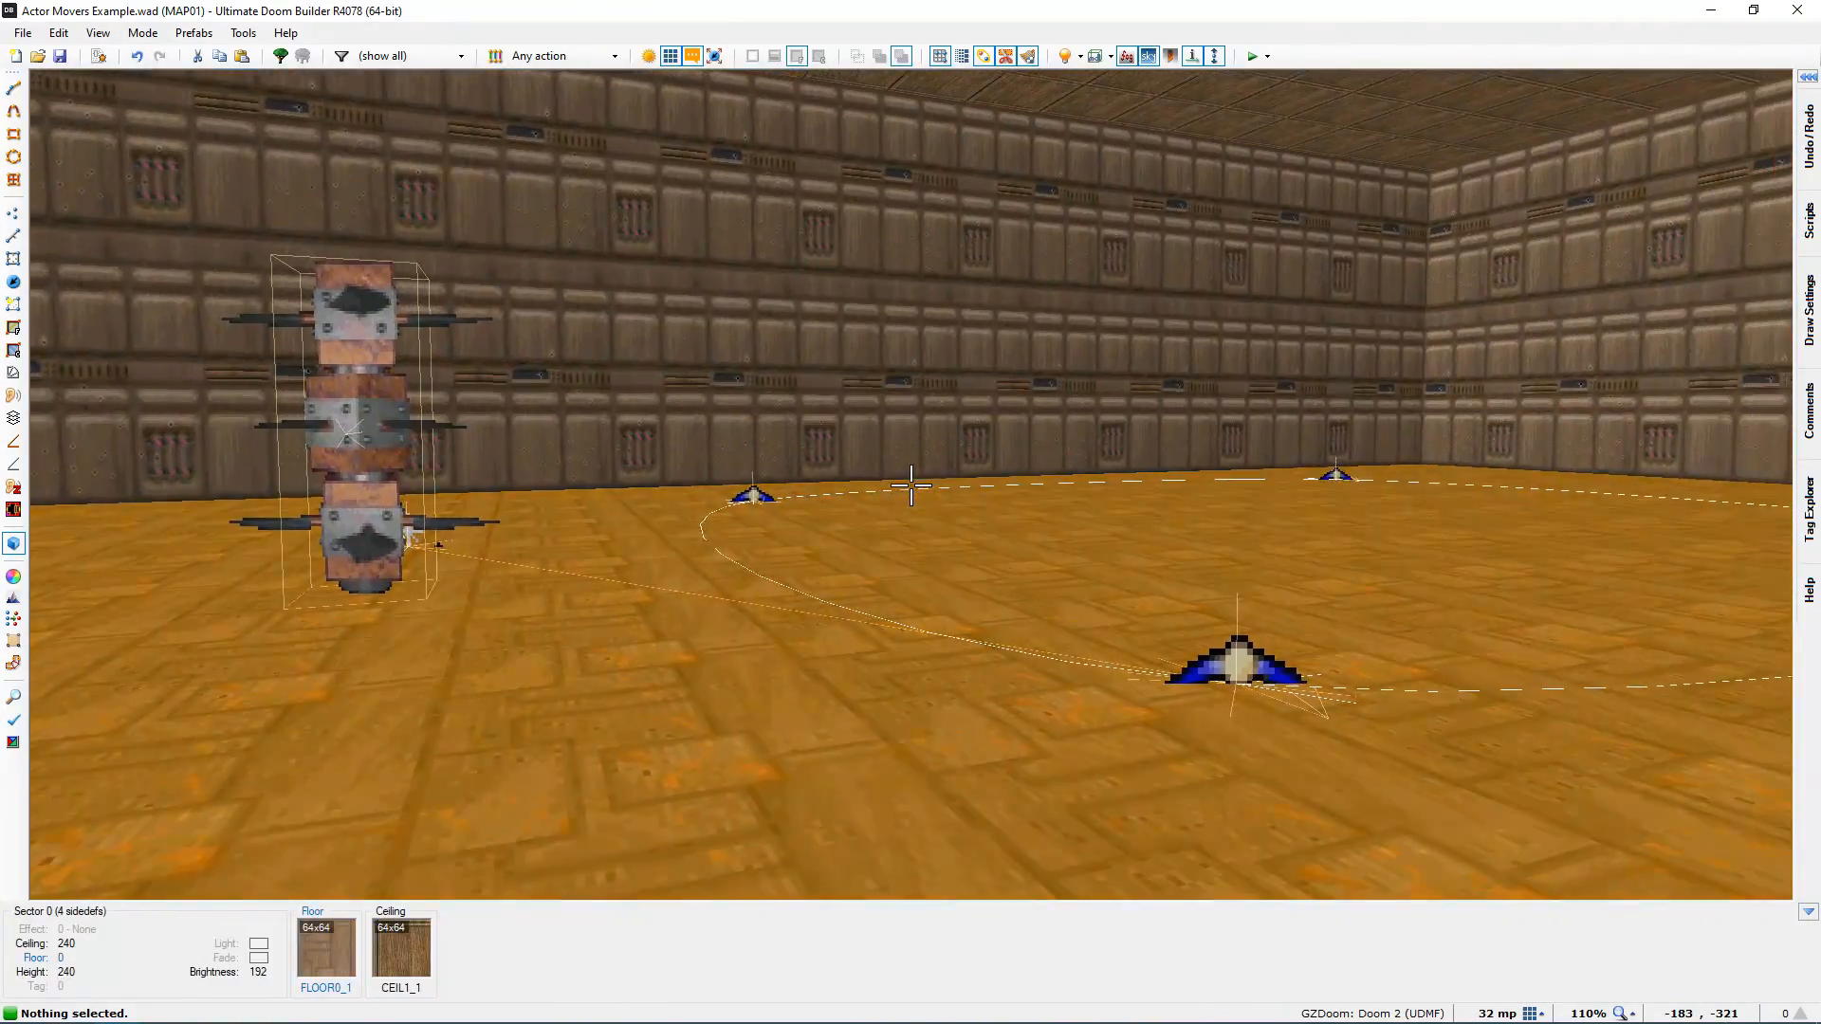
key(e)
key(f)
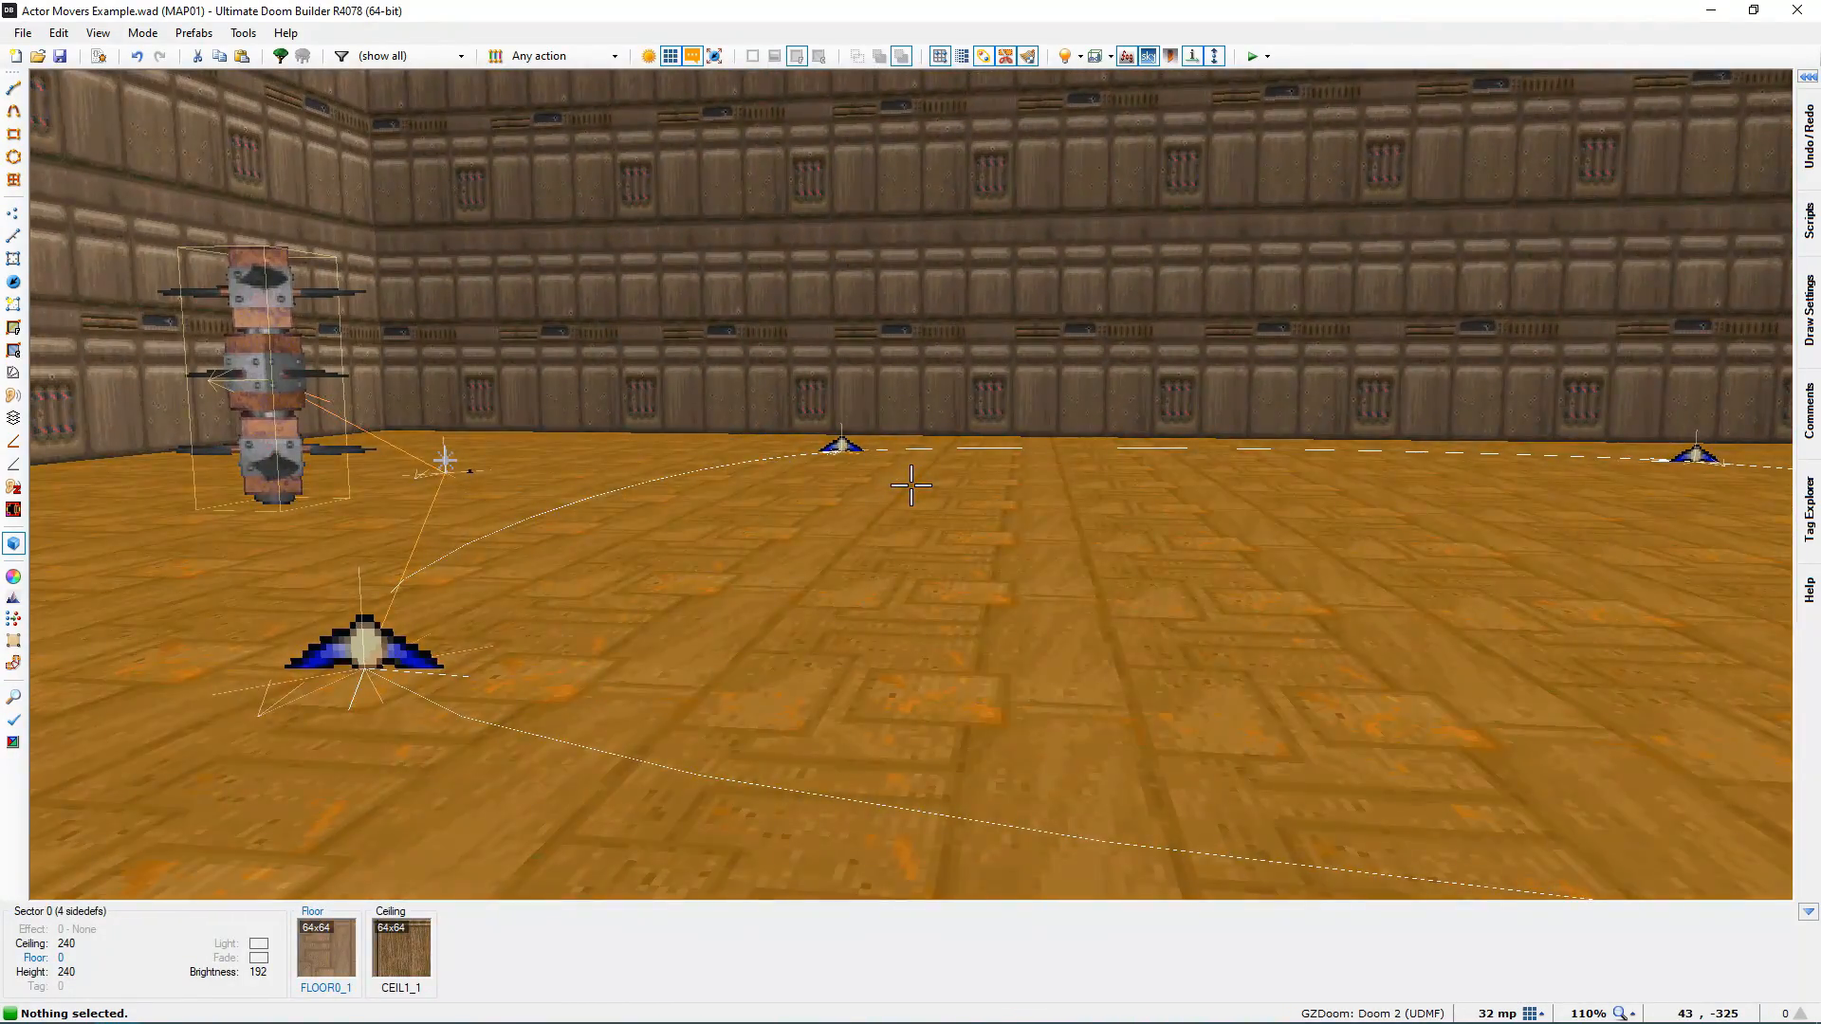
key(q)
key(space)
Step: Enable only the "1: Linear path" option on the Actor Mover and save the map
scroll(827, 654, down, 1)
right_click(618, 395)
click(1385, 534)
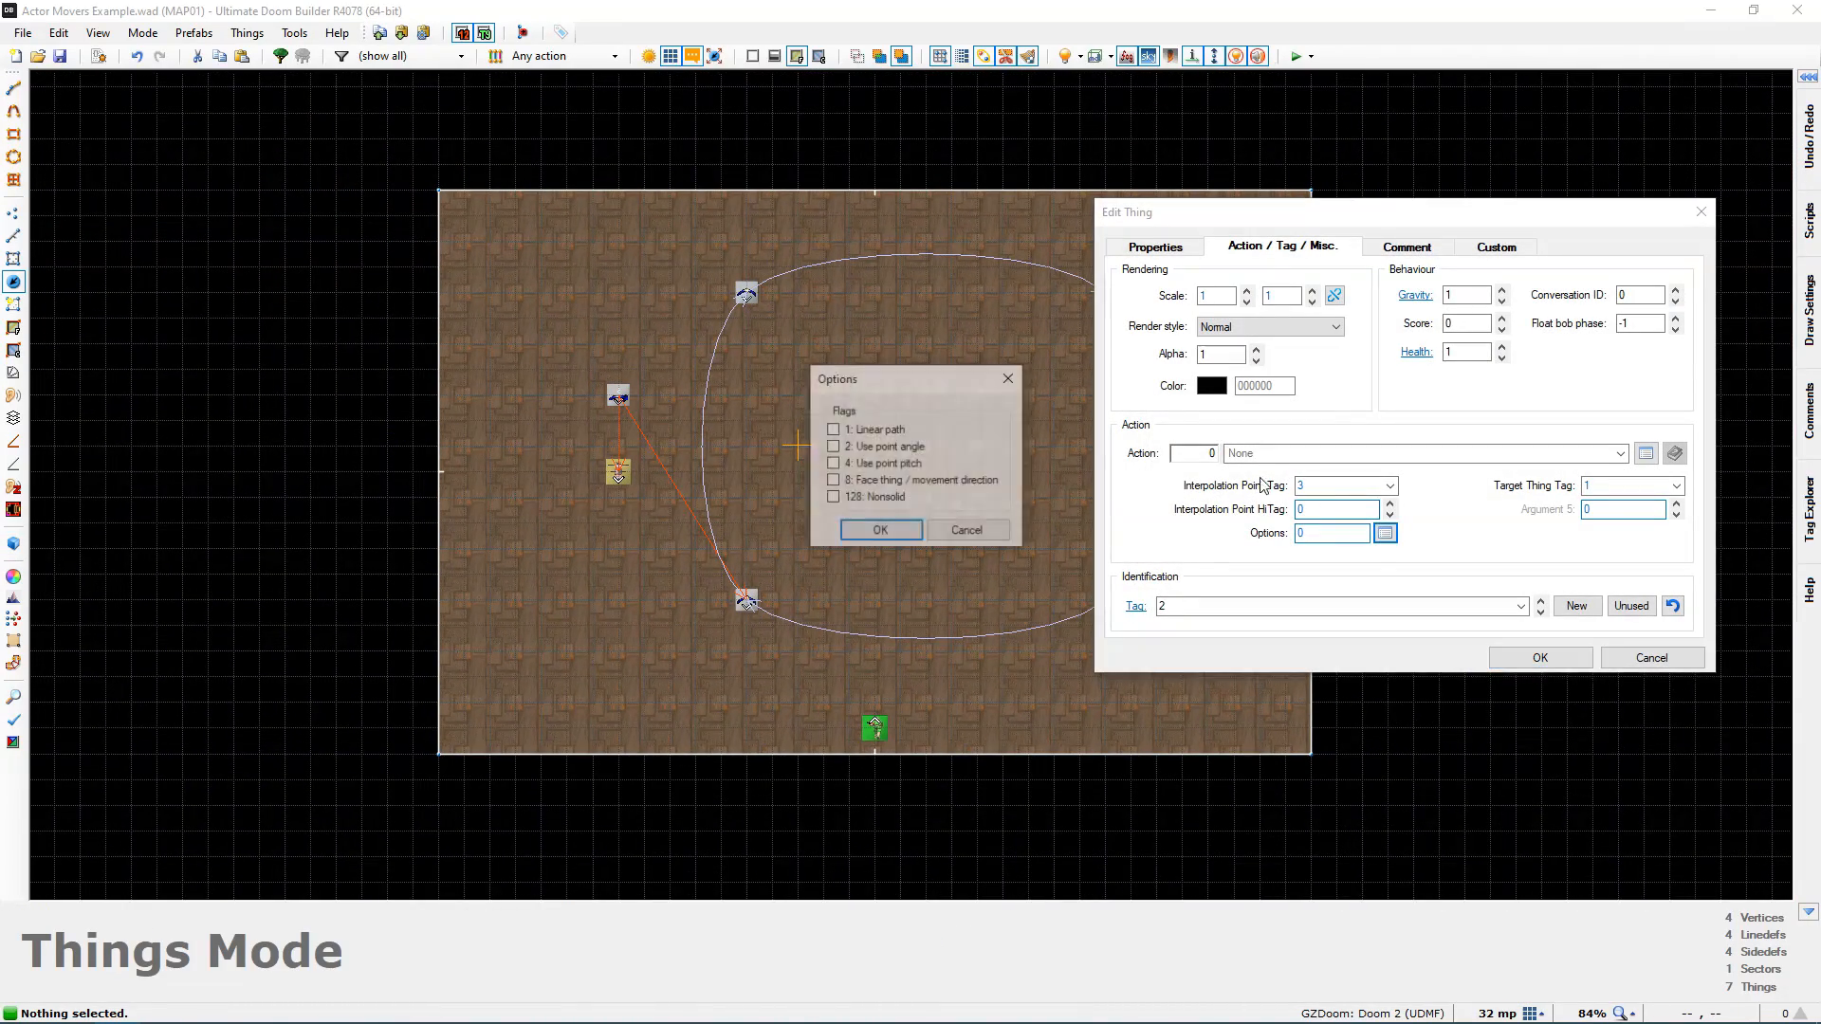
click(880, 531)
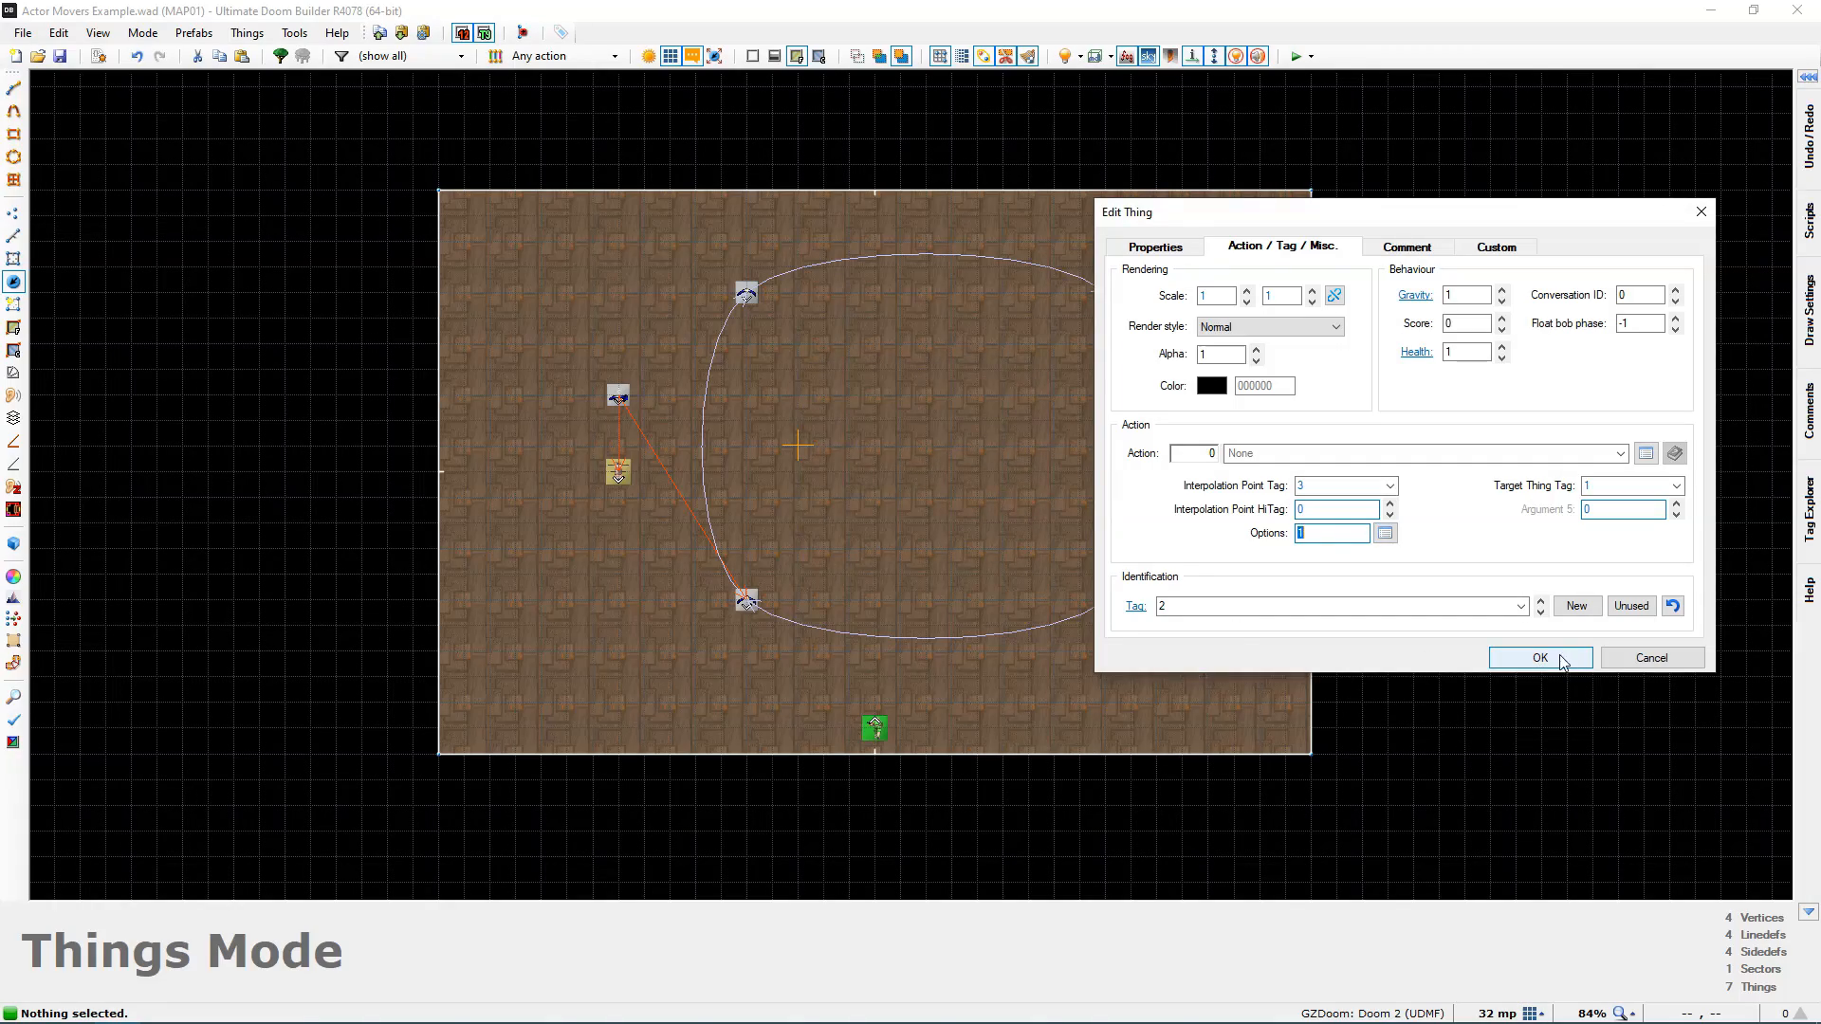
key(Return)
scroll(903, 550, up, 3)
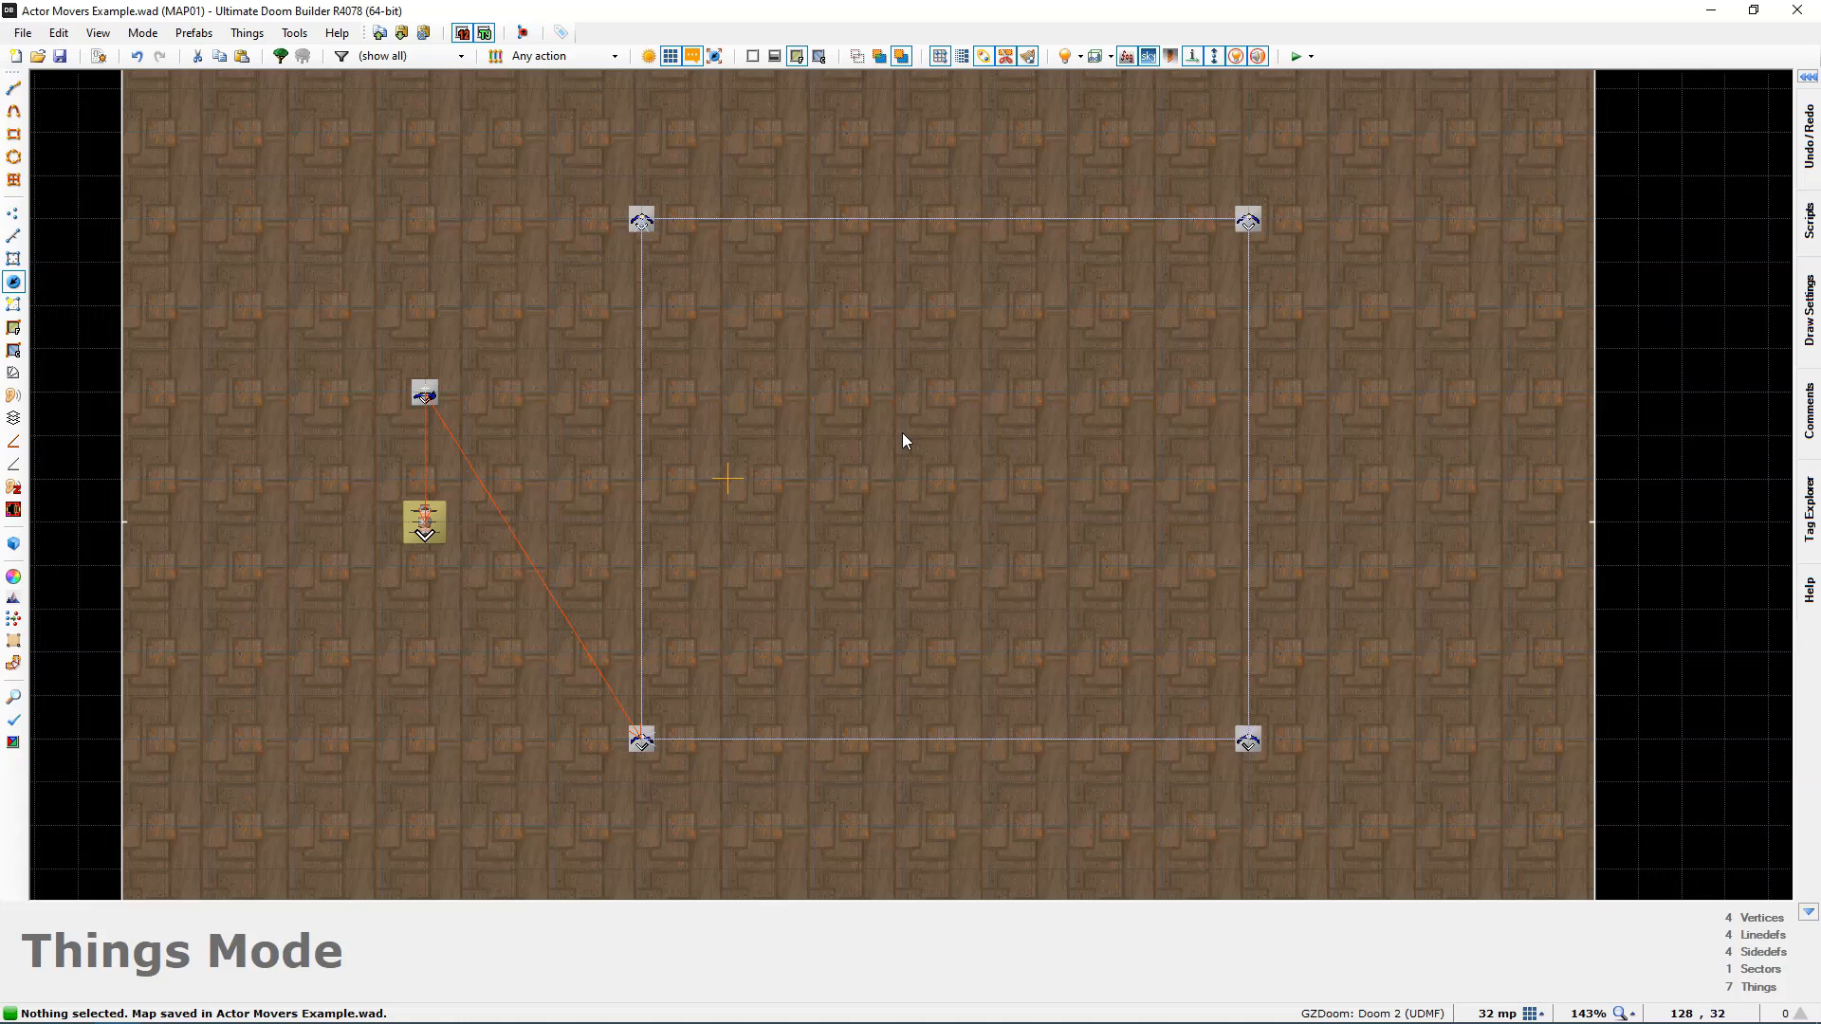
Step: Draw an outer rectangle just outside the four Interpolation Points, offset 8 units from the path
middle_drag(849, 404, 856, 416)
scroll(607, 151, up, 5)
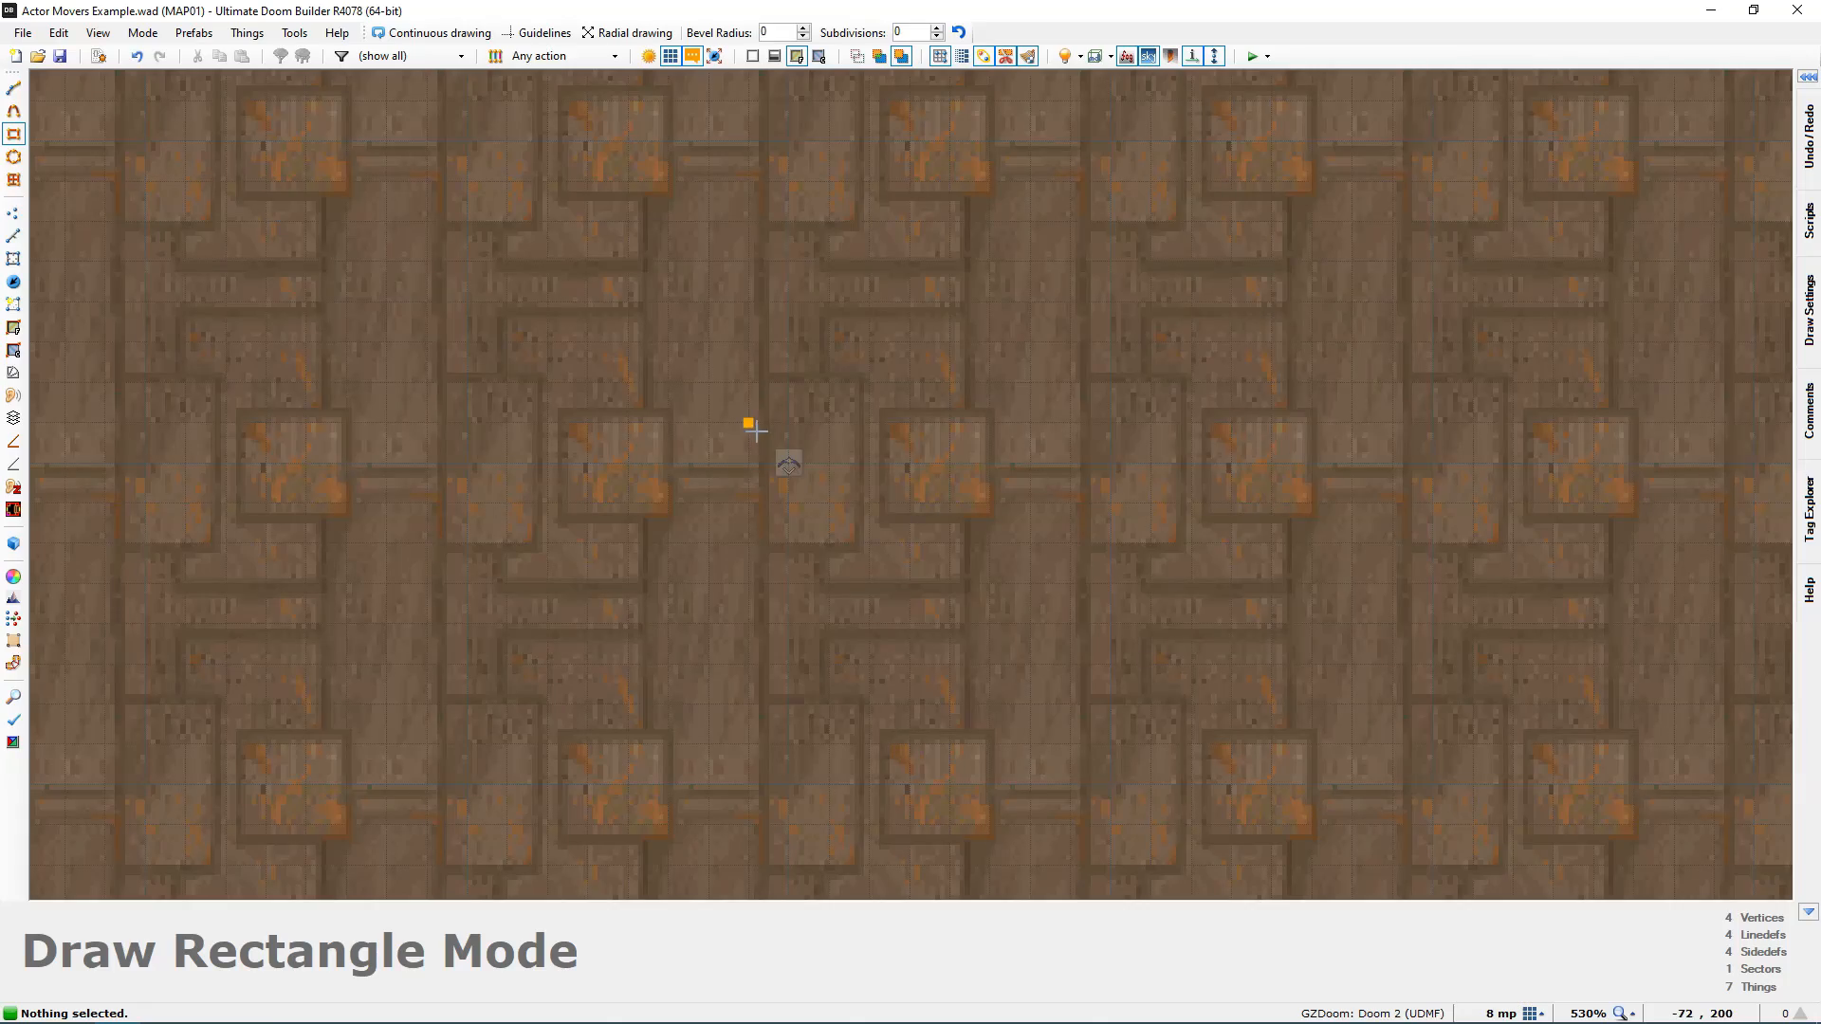
click(756, 432)
scroll(756, 432, down, 5)
scroll(1295, 747, up, 5)
click(1295, 746)
scroll(1295, 746, down, 5)
scroll(645, 216, up, 4)
scroll(562, 184, up, 4)
right_click(638, 298)
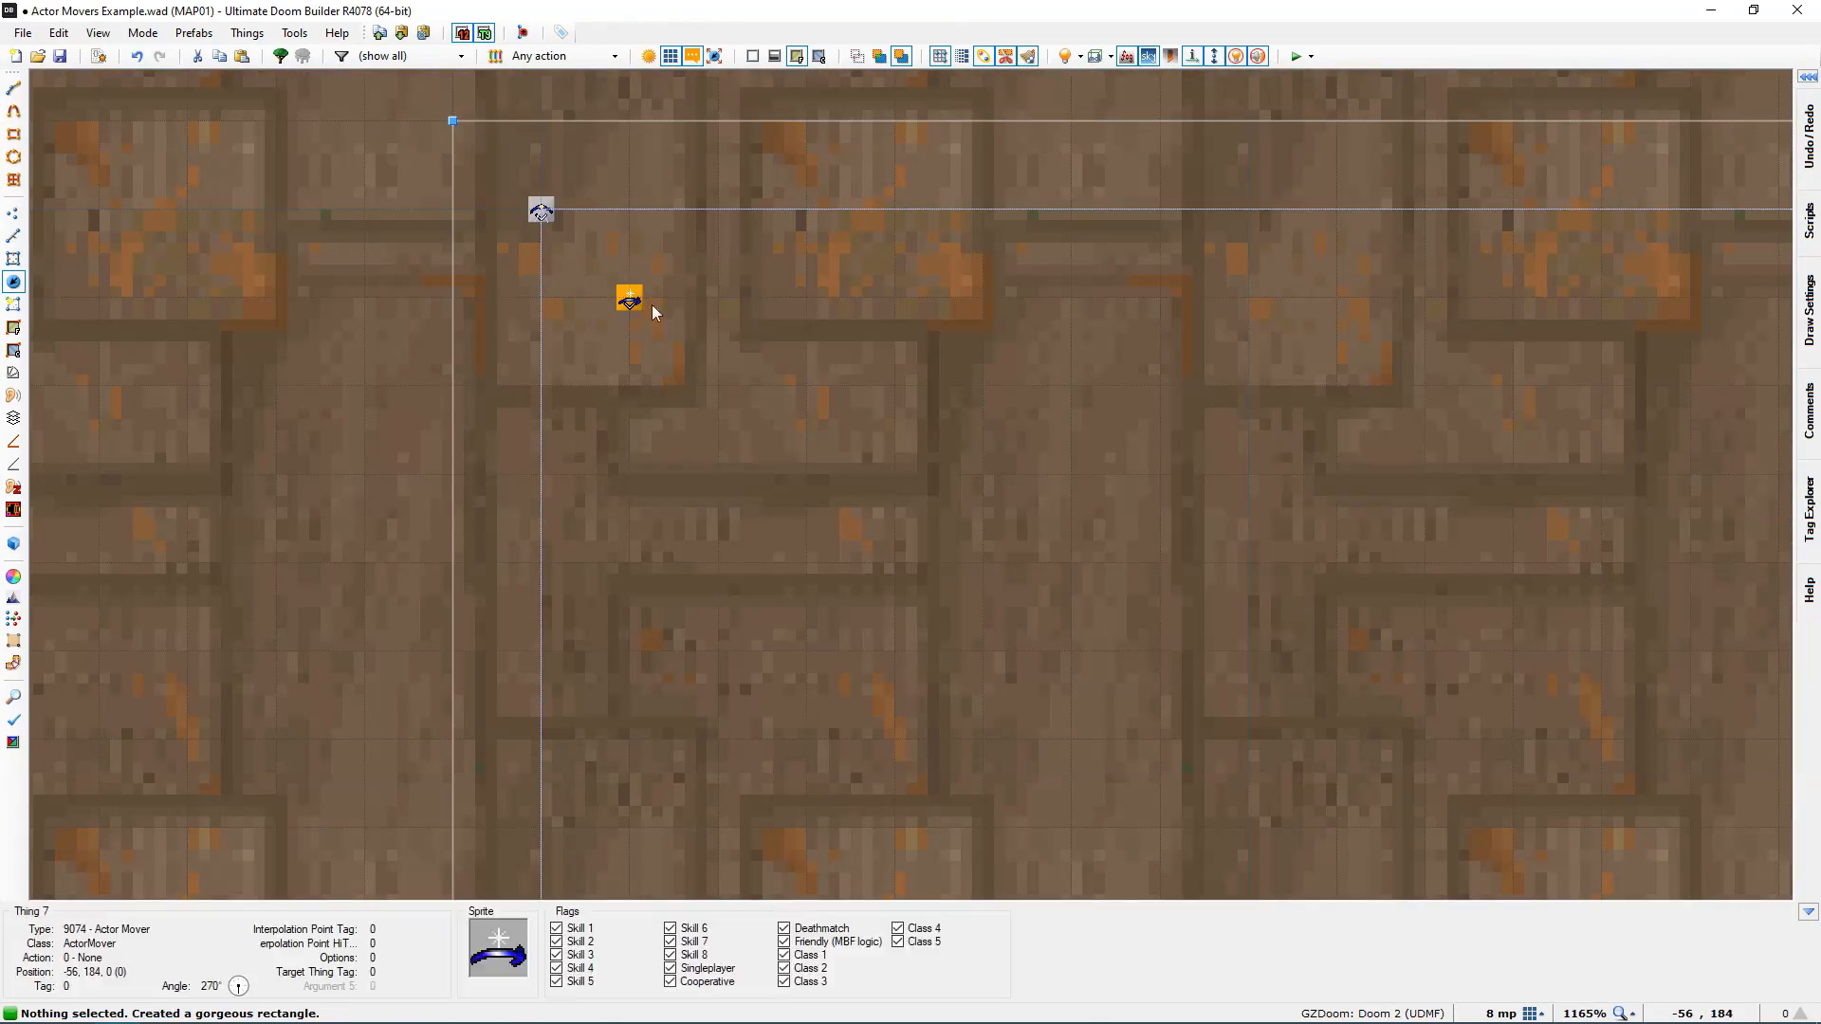
Step: Draw a 440 by 376 inner rectangle just inside the Interpolation Points to form a narrow border along the path
click(550, 218)
scroll(550, 237, down, 5)
scroll(1176, 645, up, 2)
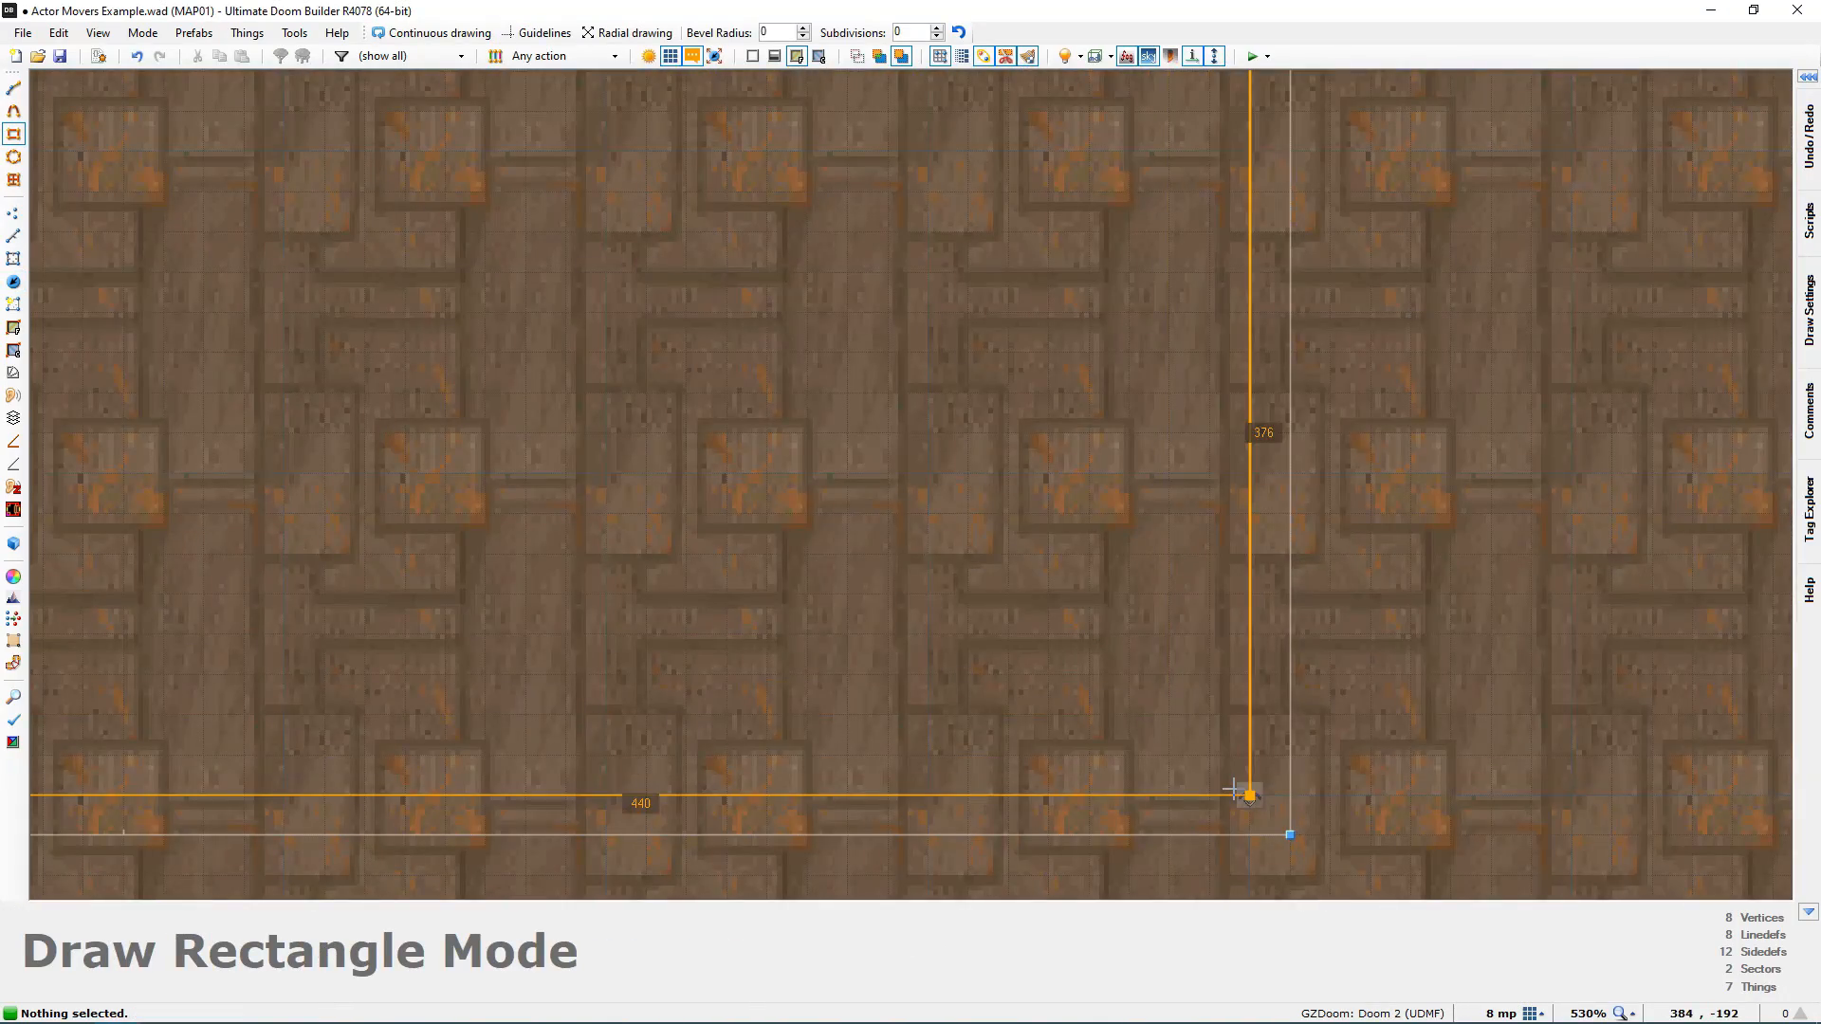
click(1246, 791)
scroll(1247, 791, down, 5)
Step: Apply the FLAT14 flat to the floor of the border sector between the two rectangles
key(q)
middle_click(912, 485)
scroll(912, 454, up, 4)
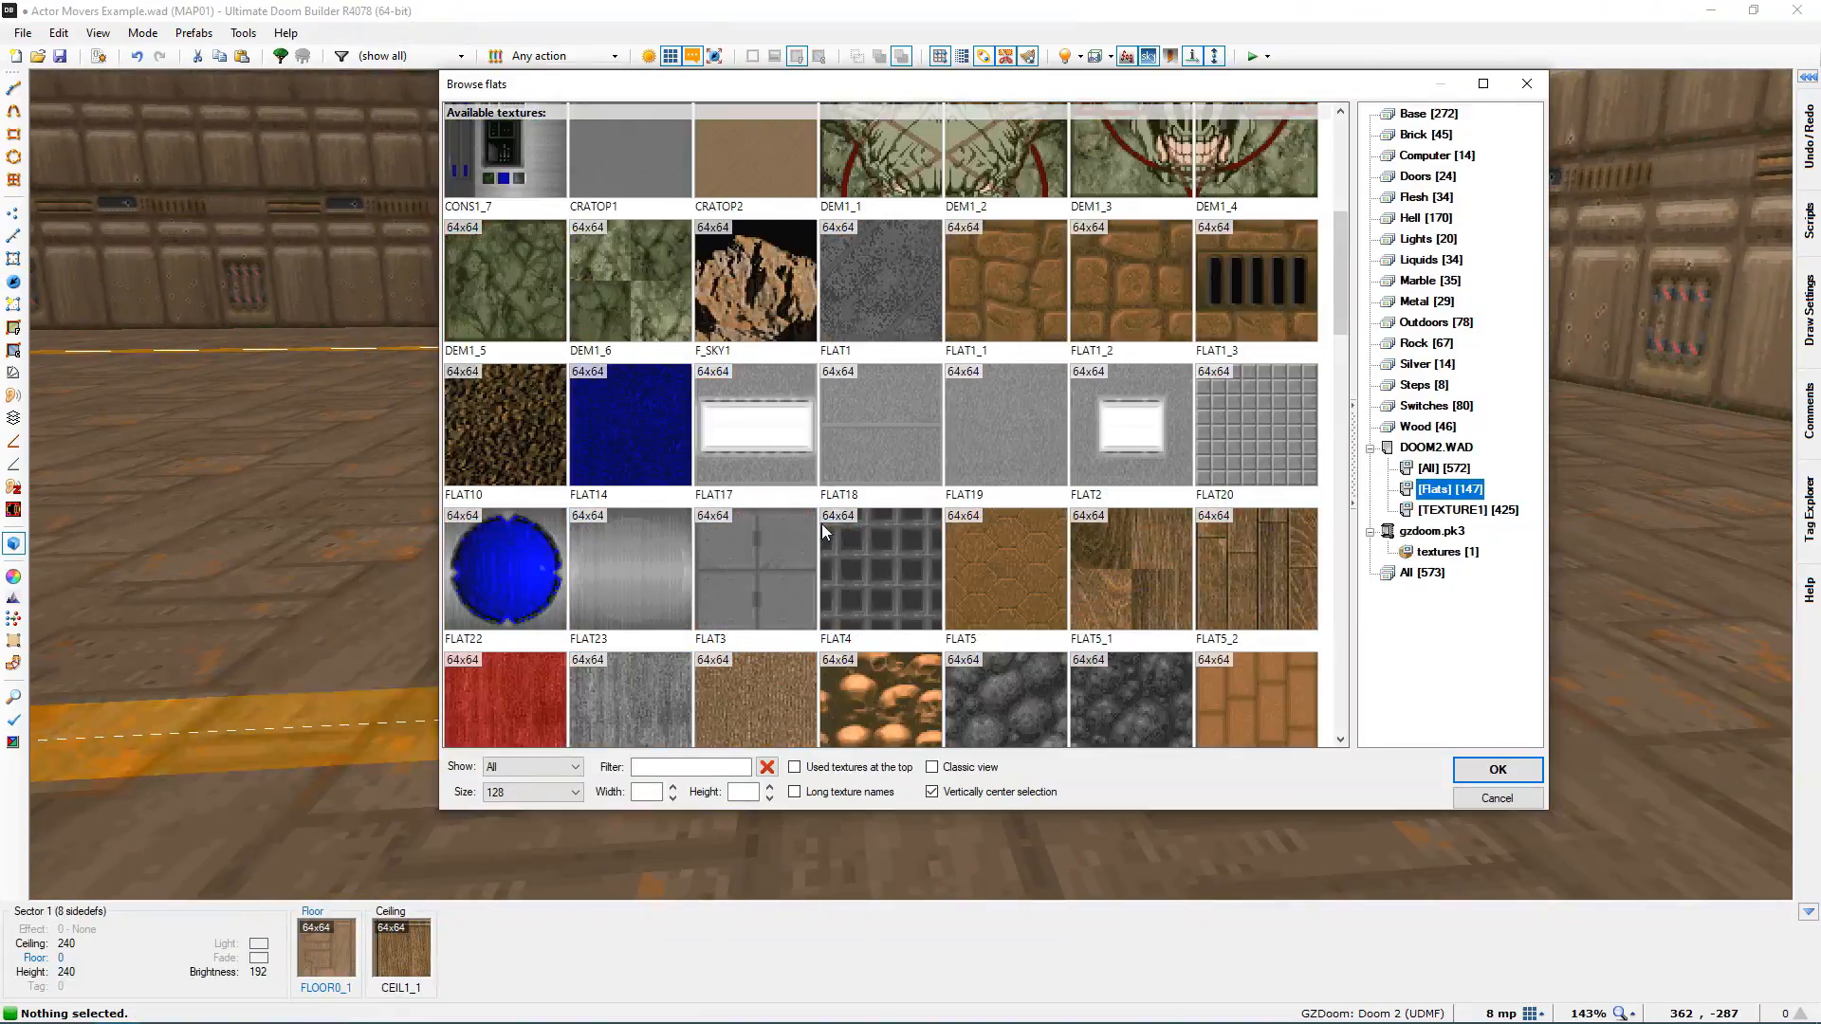
double_click(500, 418)
key(q)
key(Home)
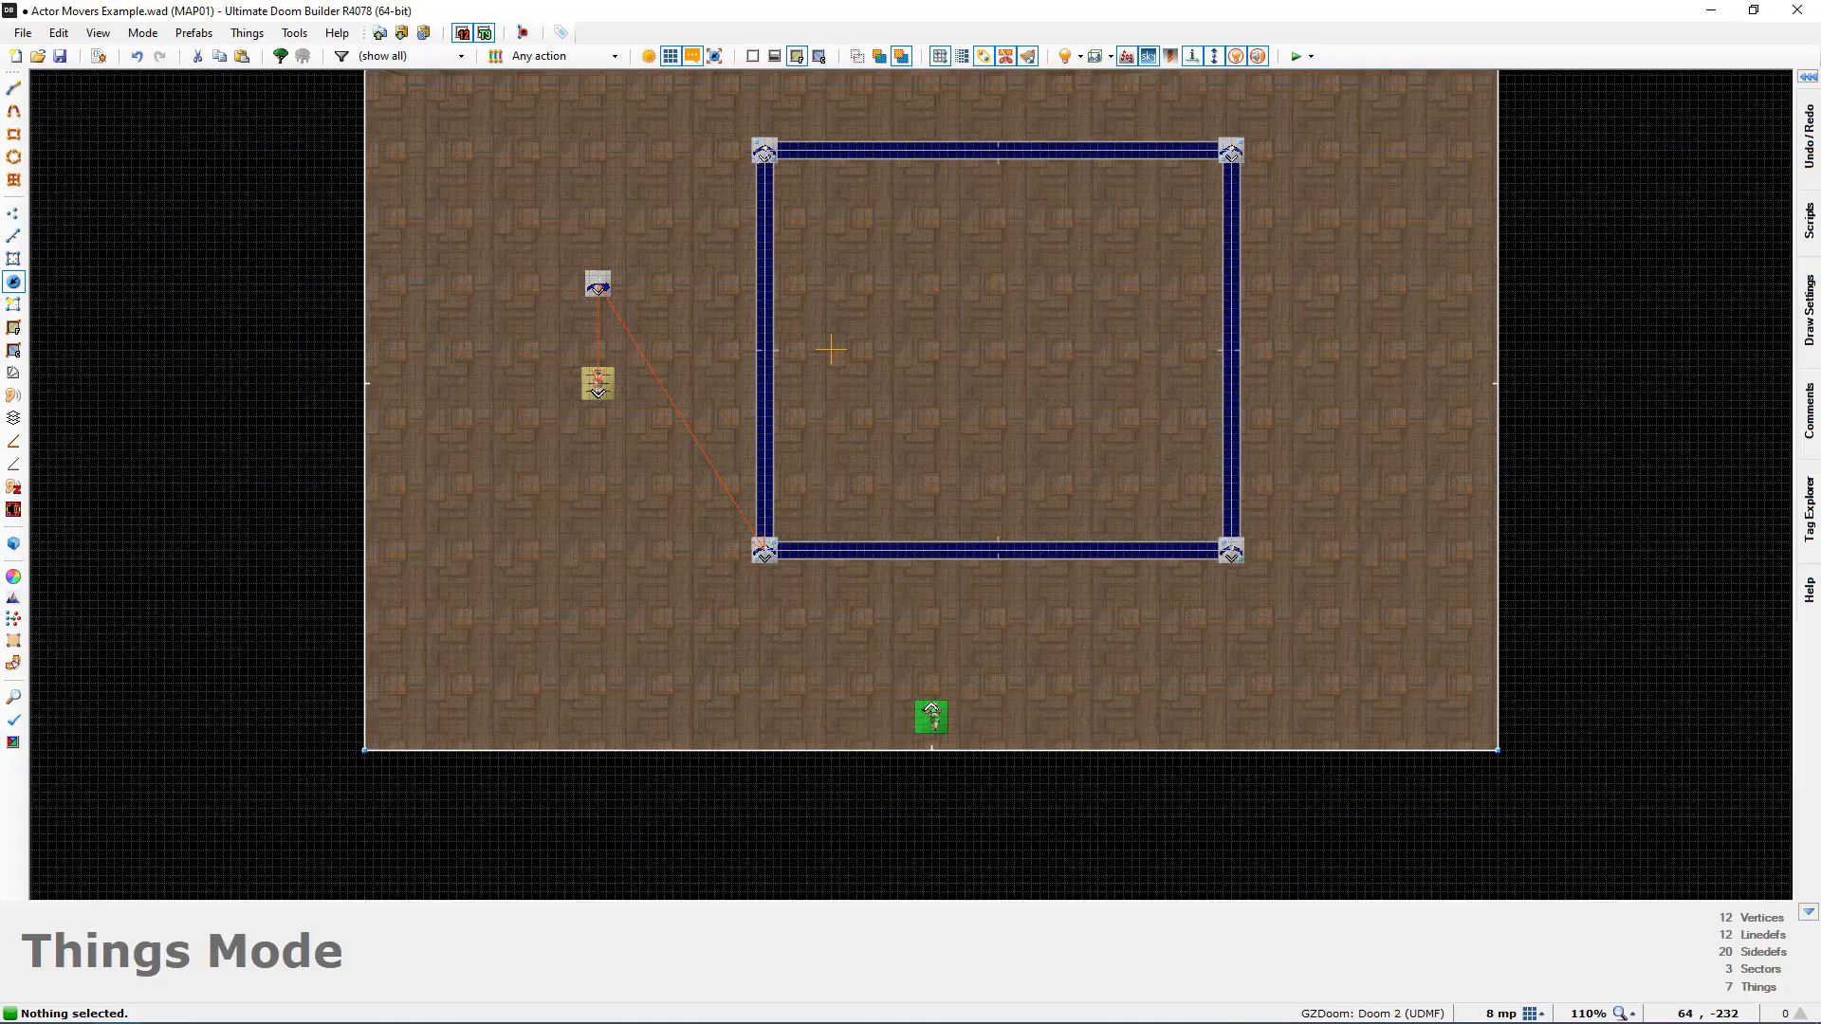
Step: Examine the blue floor strip and the straight path between the Interpolation Points in the 3D view, and return to the 2D map
key(q)
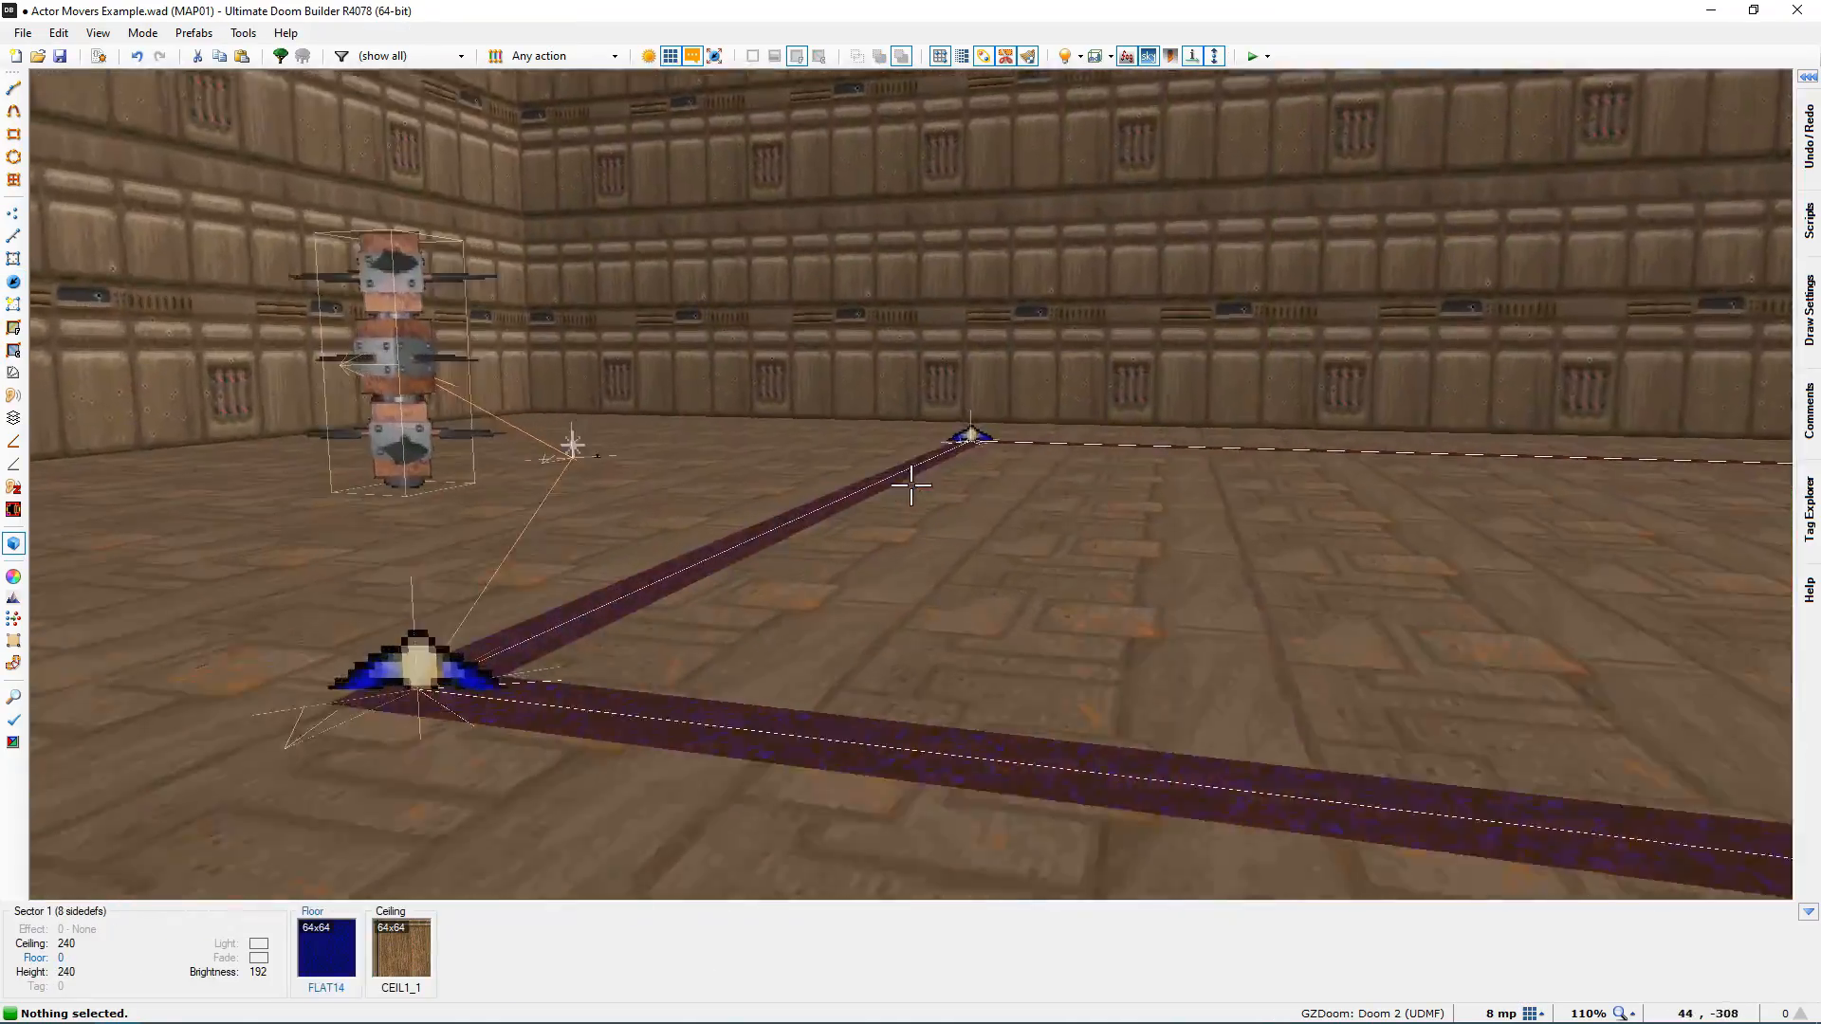
key(s)
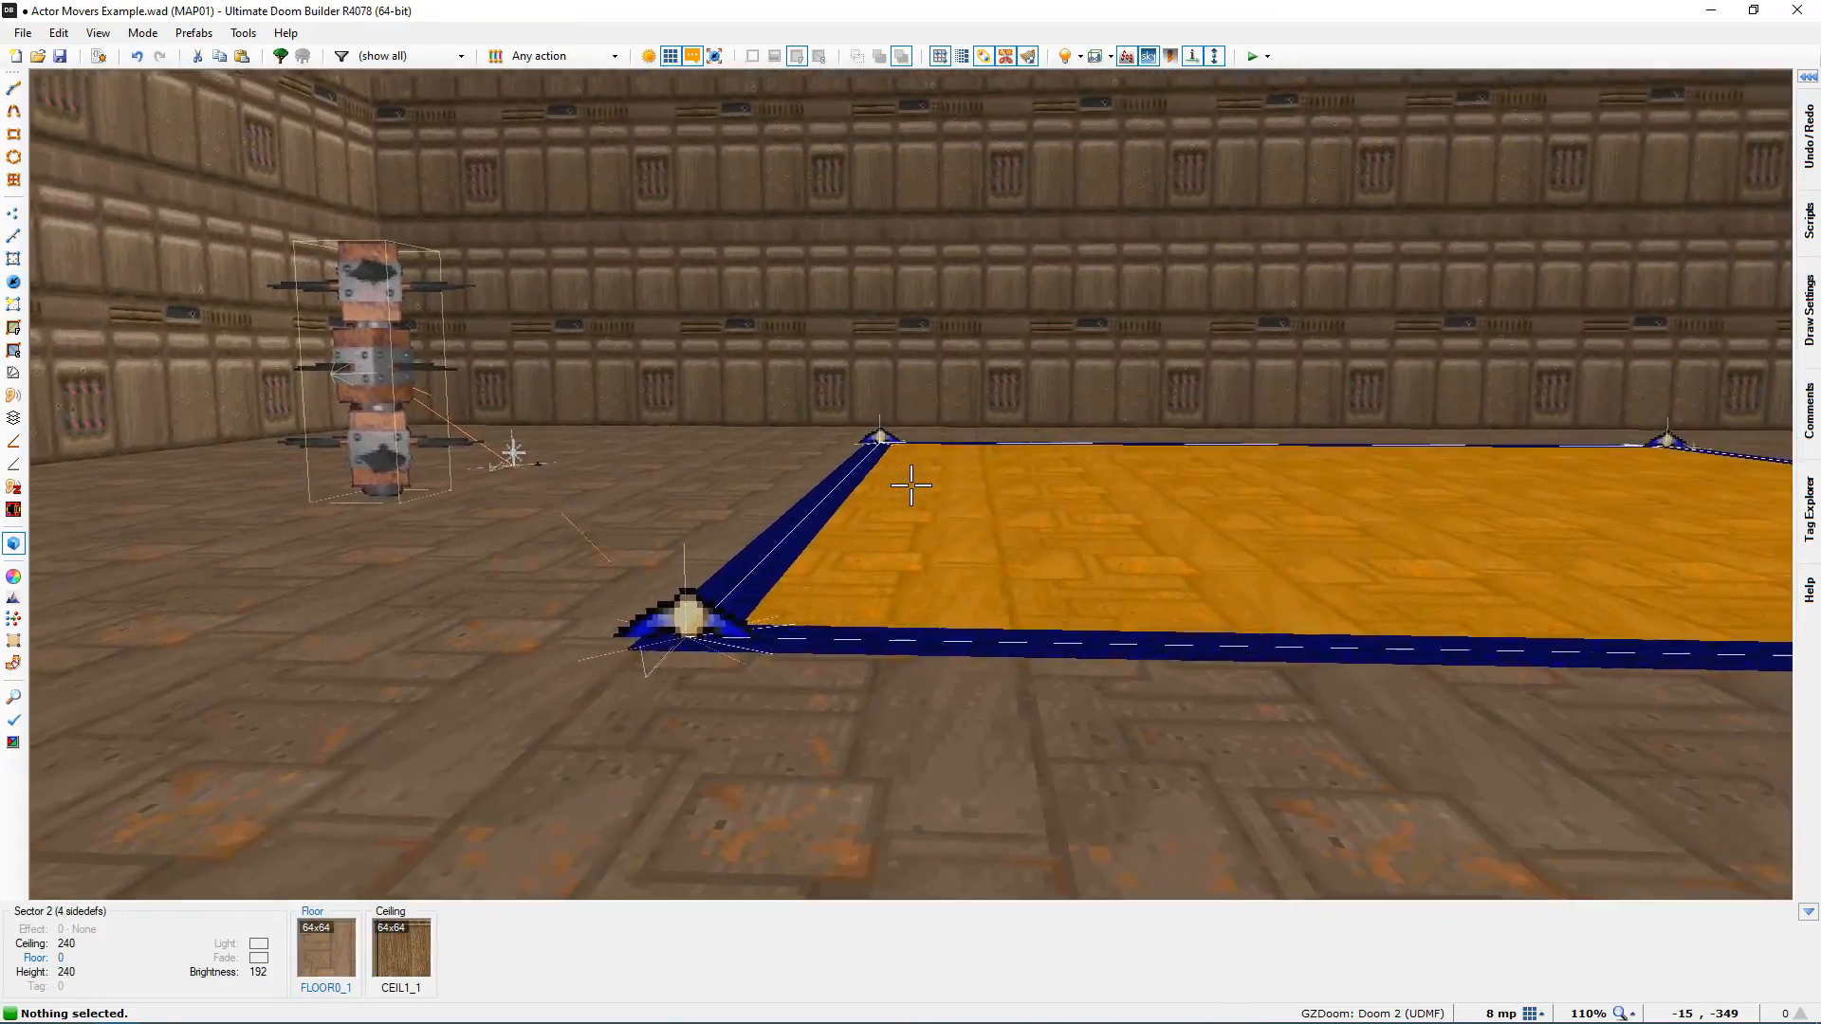
key(w)
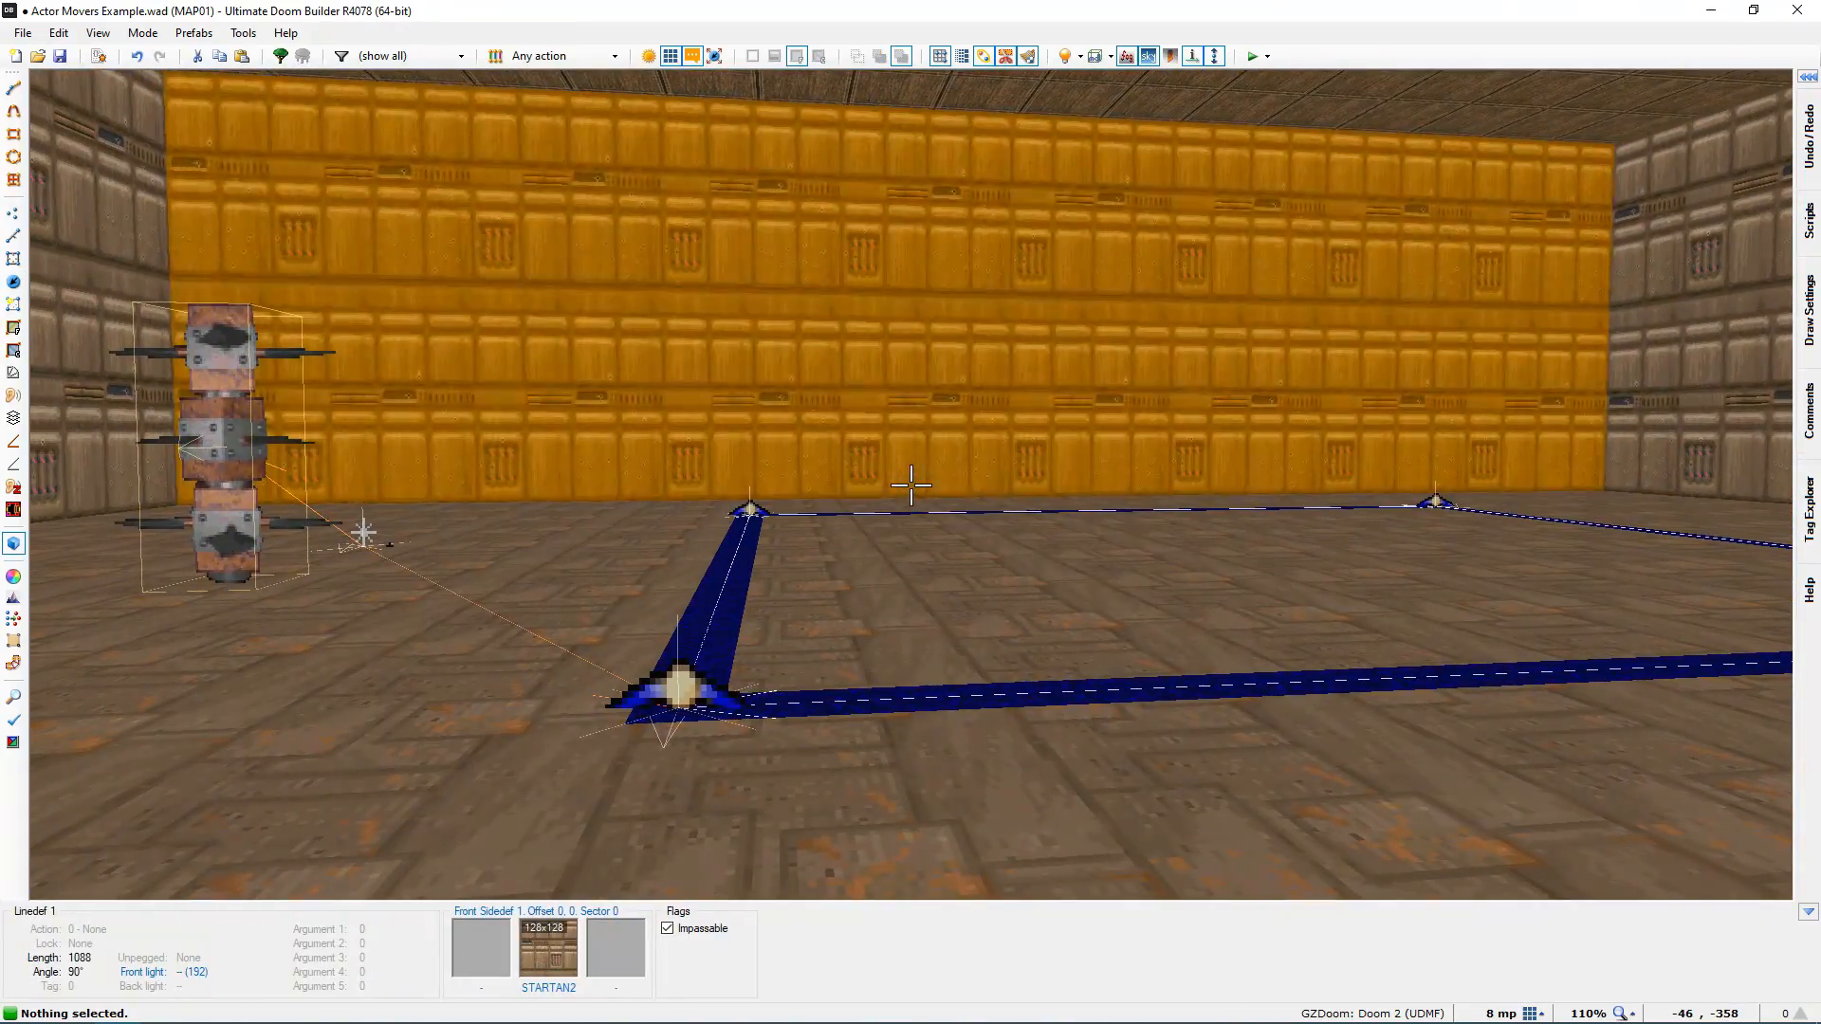
key(q)
scroll(912, 486, down, 1)
middle_drag(905, 521, 735, 774)
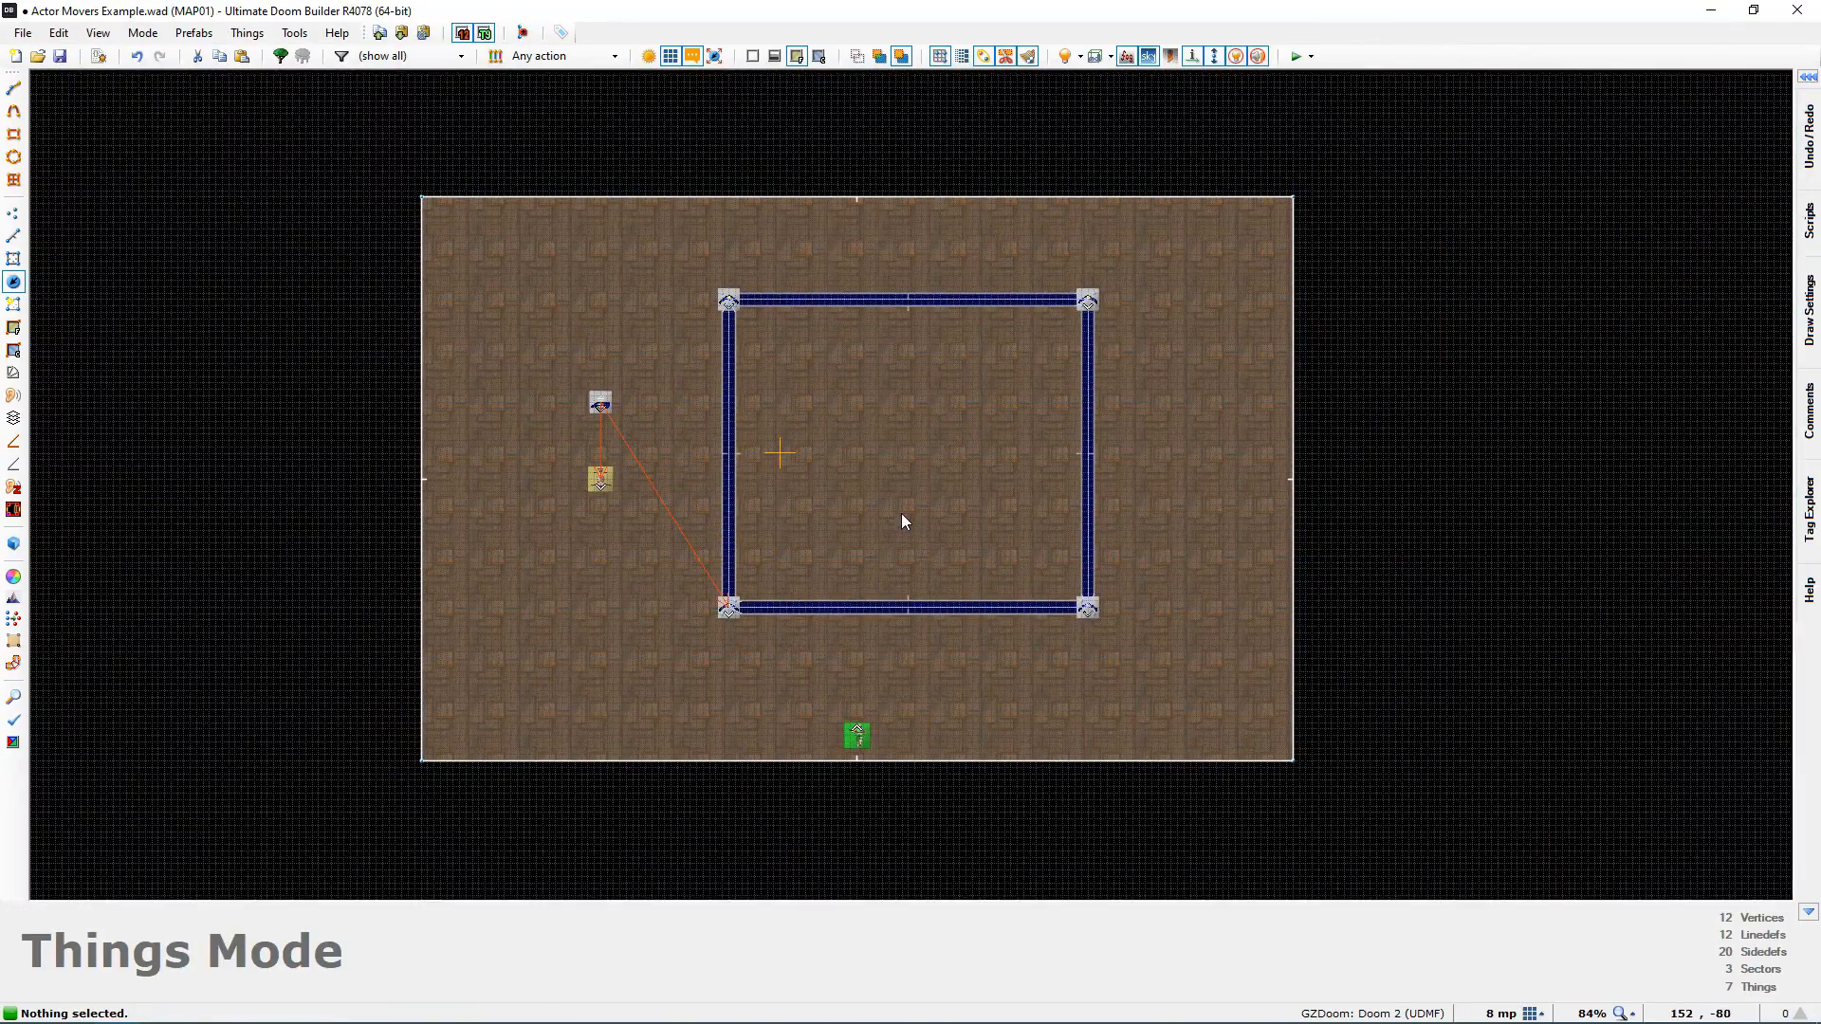
scroll(901, 512, up, 1)
middle_drag(905, 508, 888, 555)
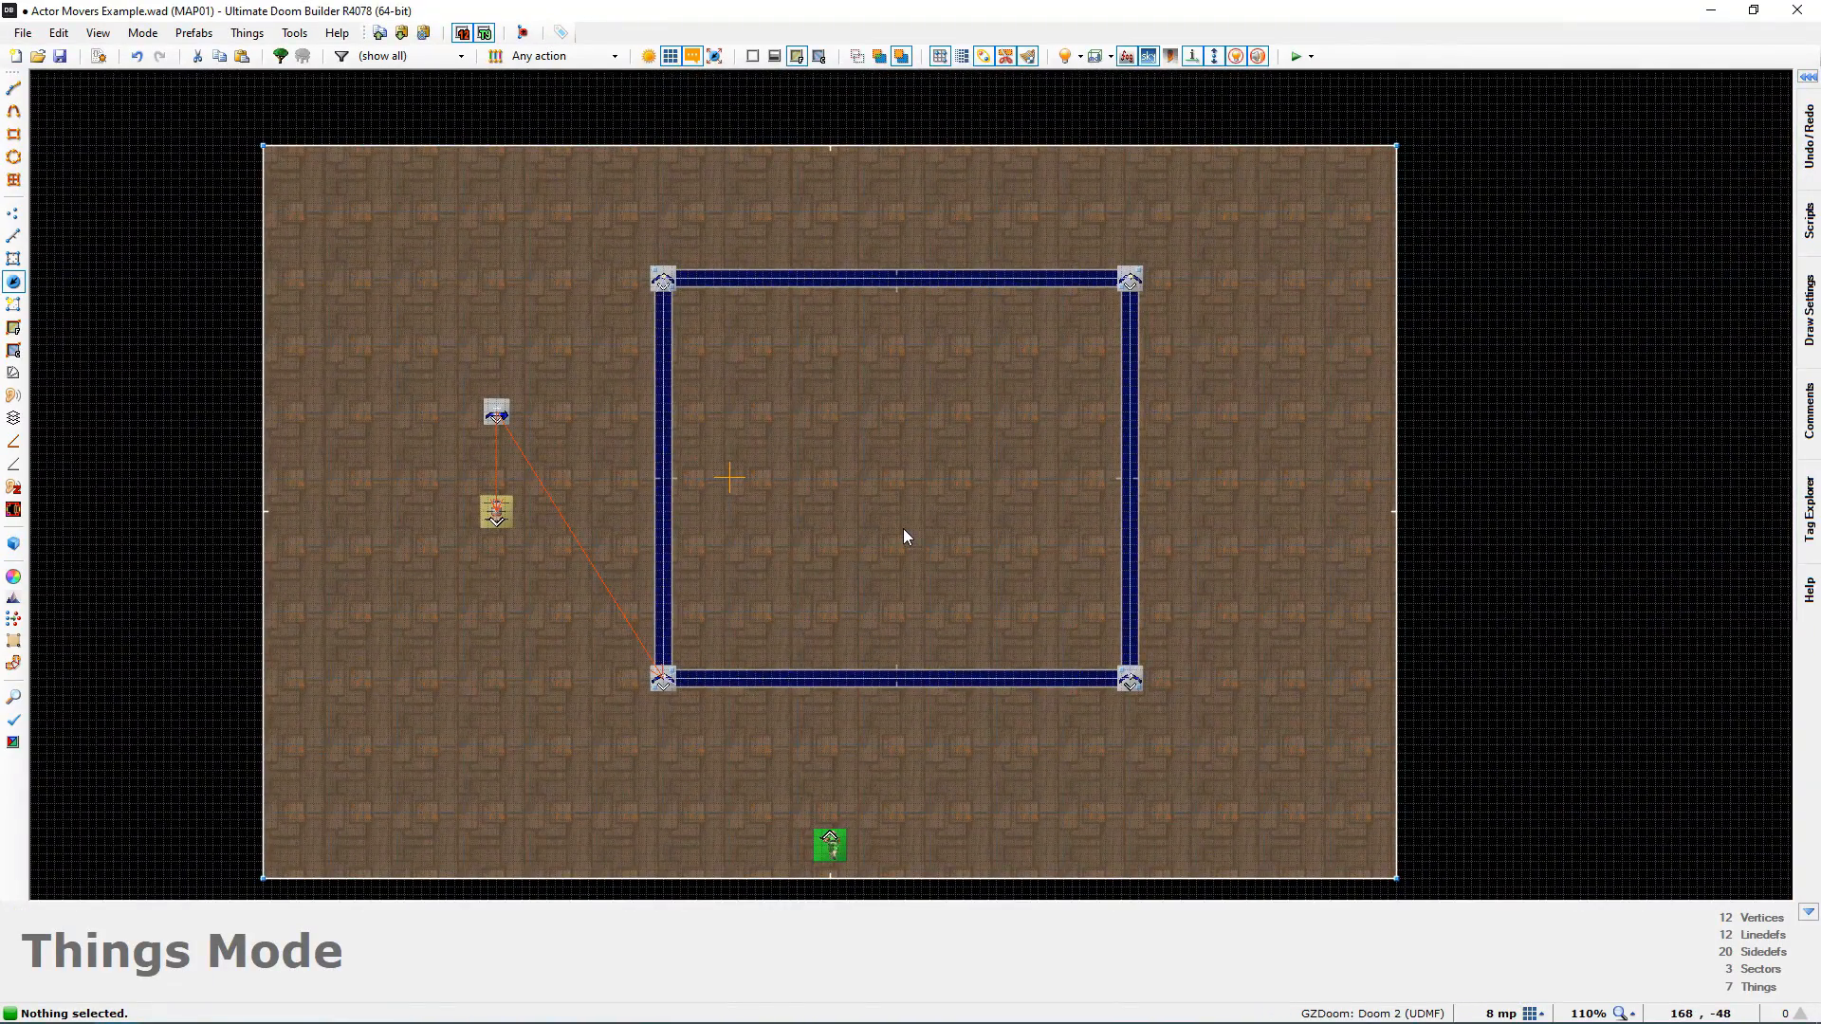
Step: Place two Demons facing 225° at 496, 184 and 576, 96, outside the loop in the room's northeast part
key(Insert)
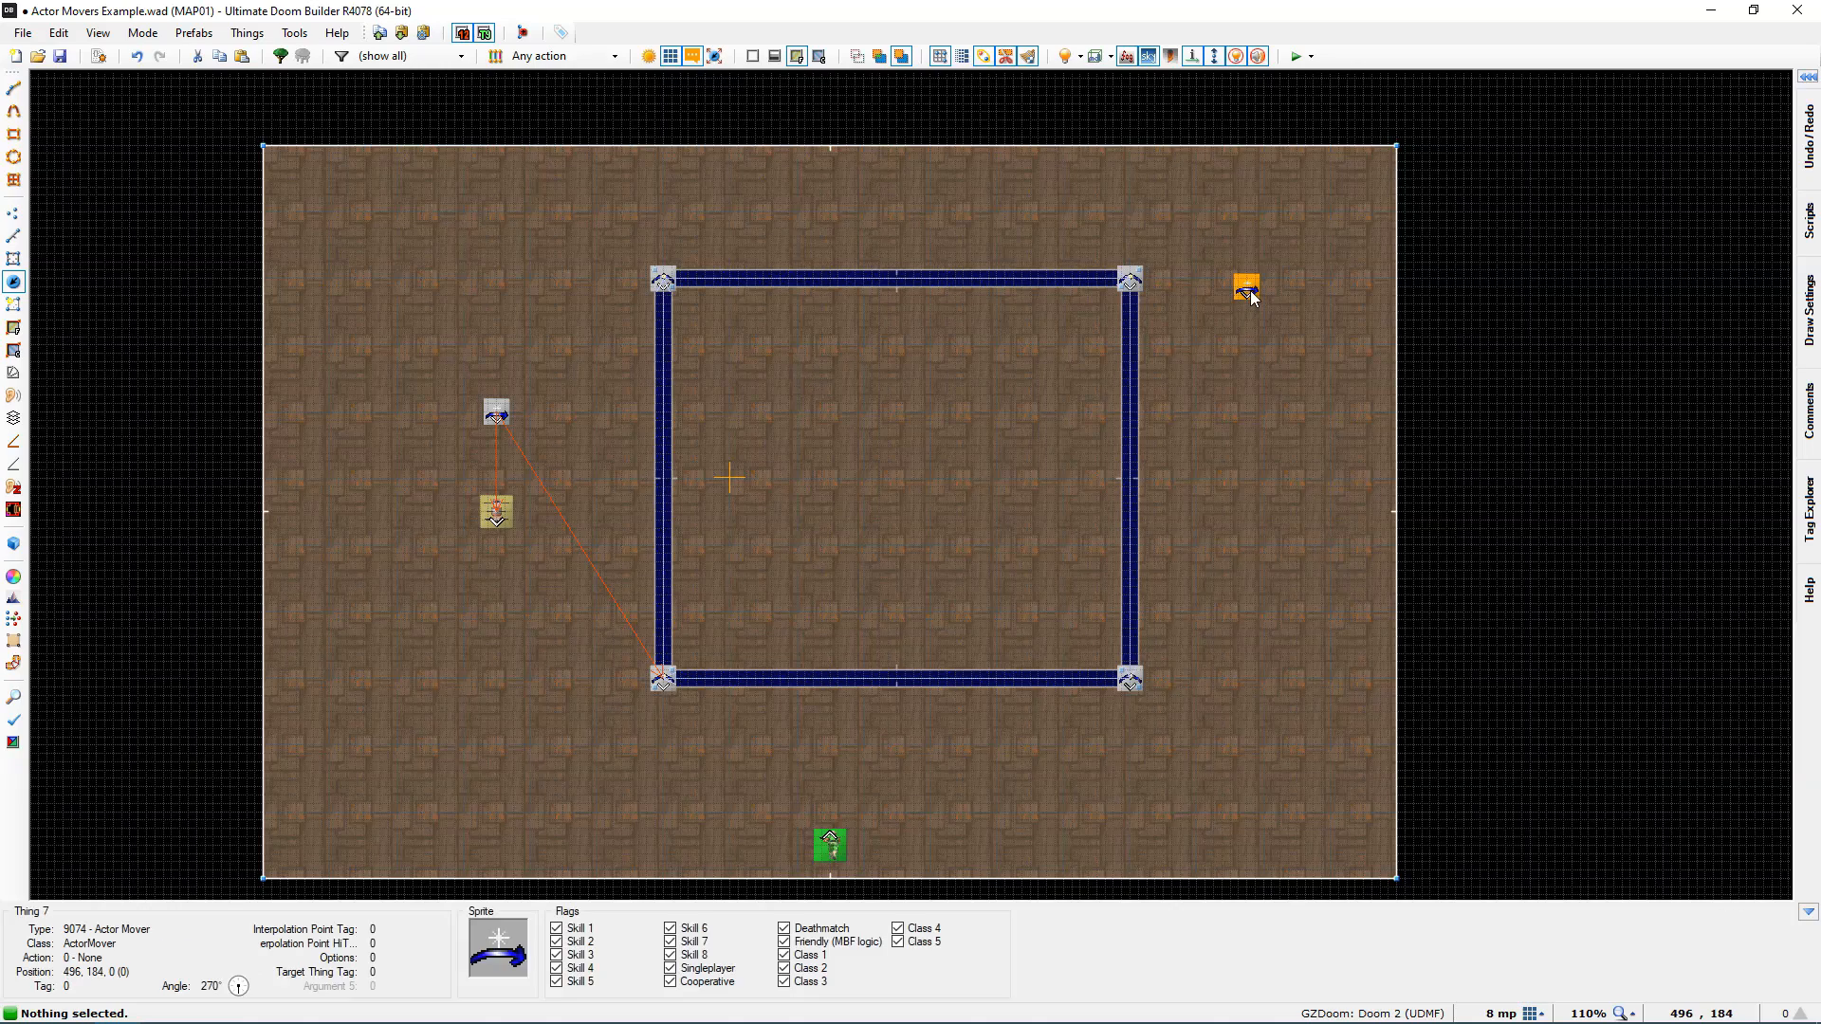
click(1157, 248)
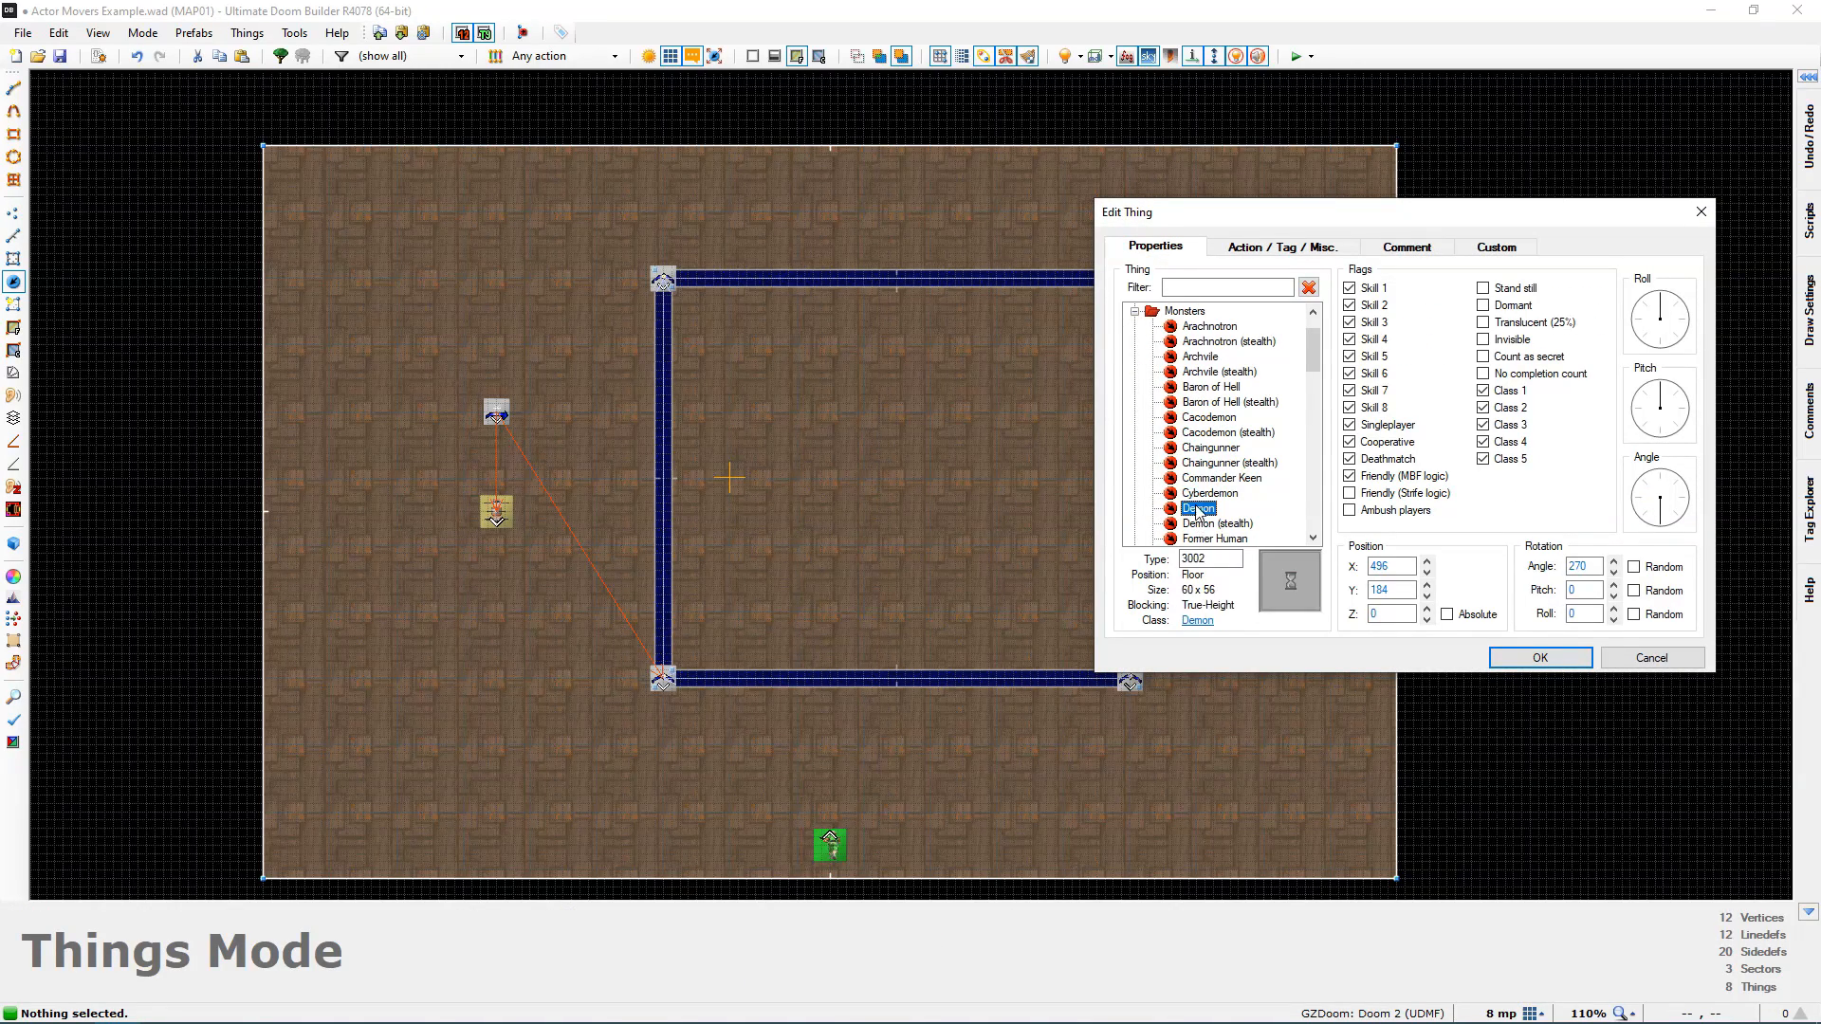
click(1550, 659)
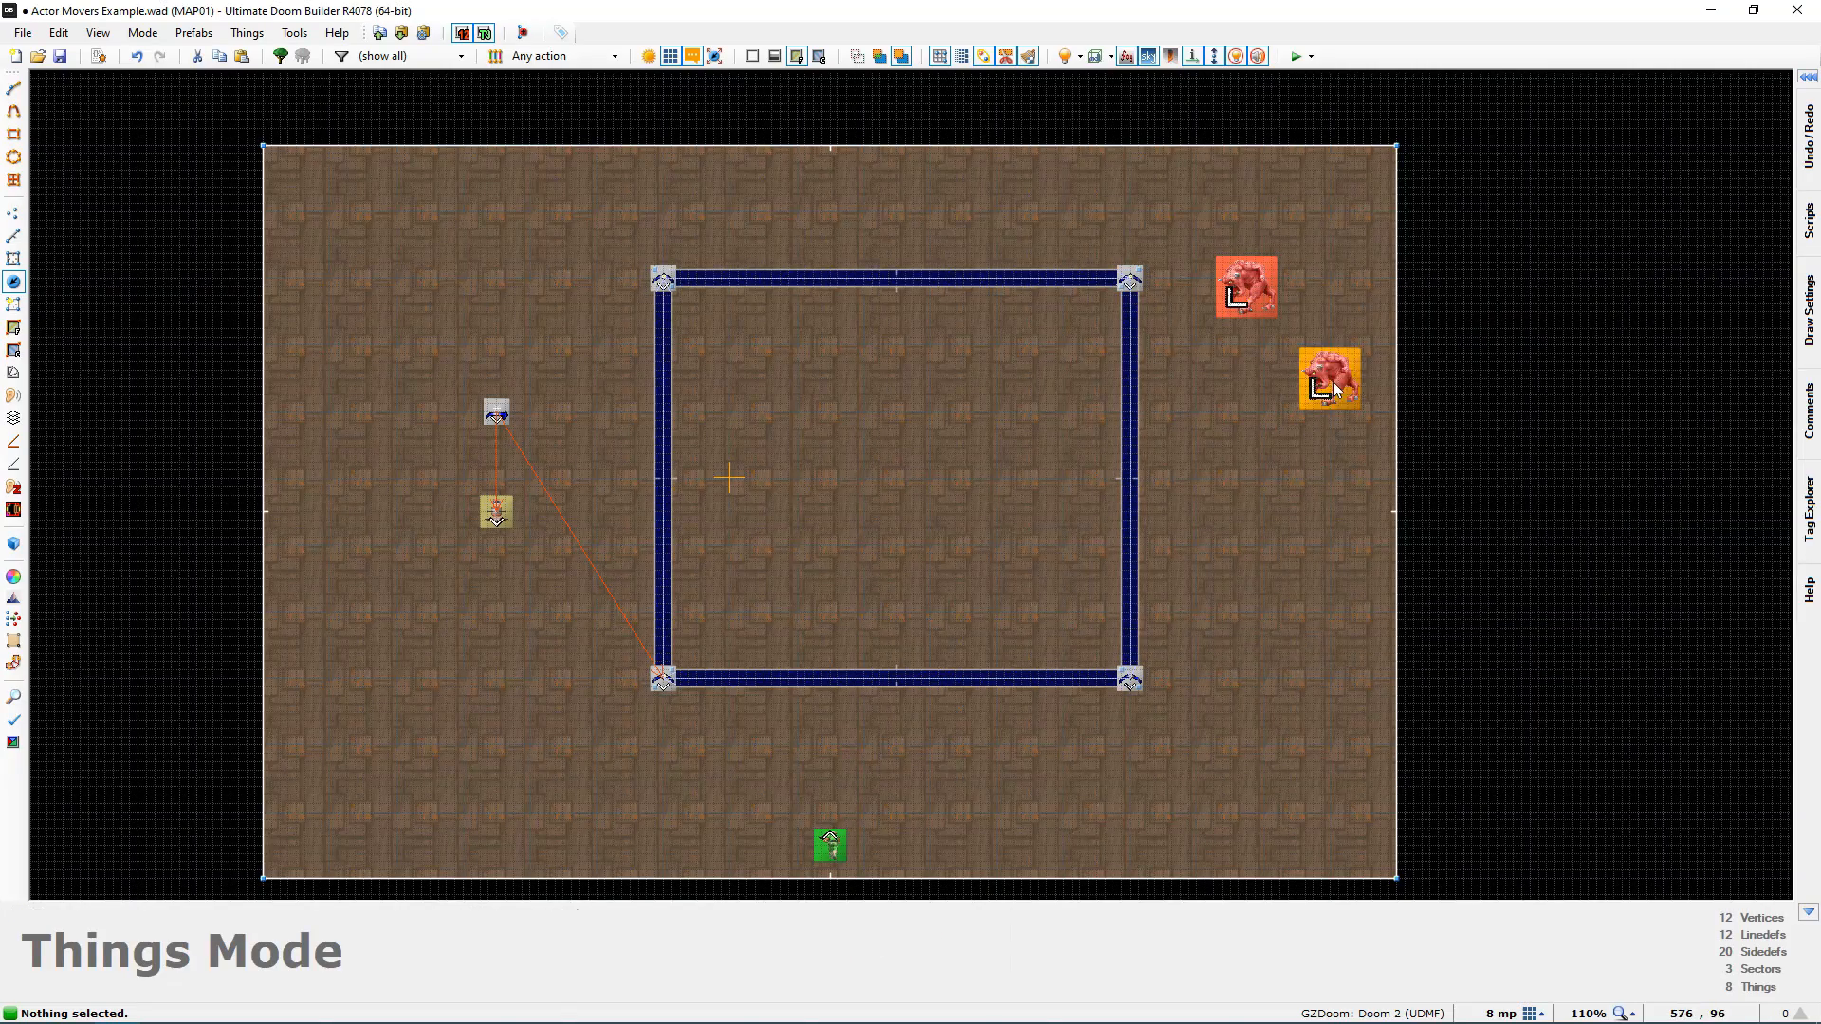
key(Insert)
click(1562, 659)
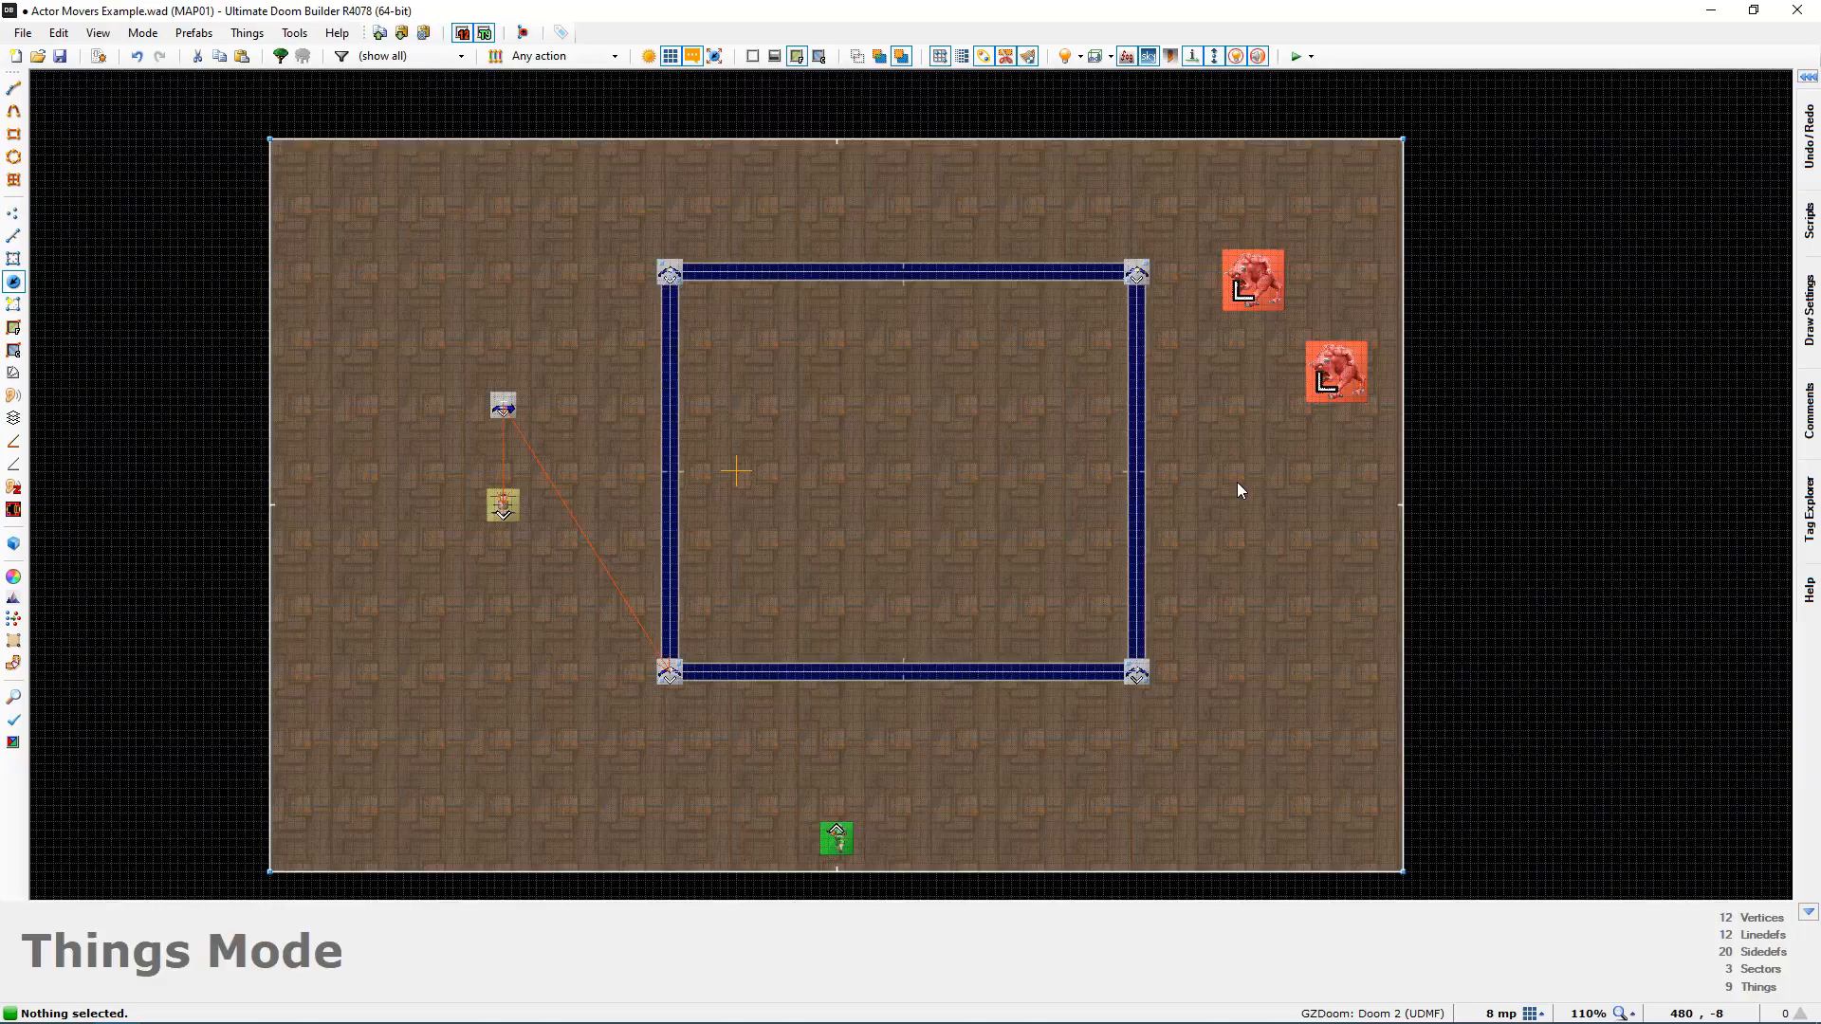
Step: Turn off the Friendly (MBF logic) flag on both Demons and save the map
key(w)
key(d)
key(e)
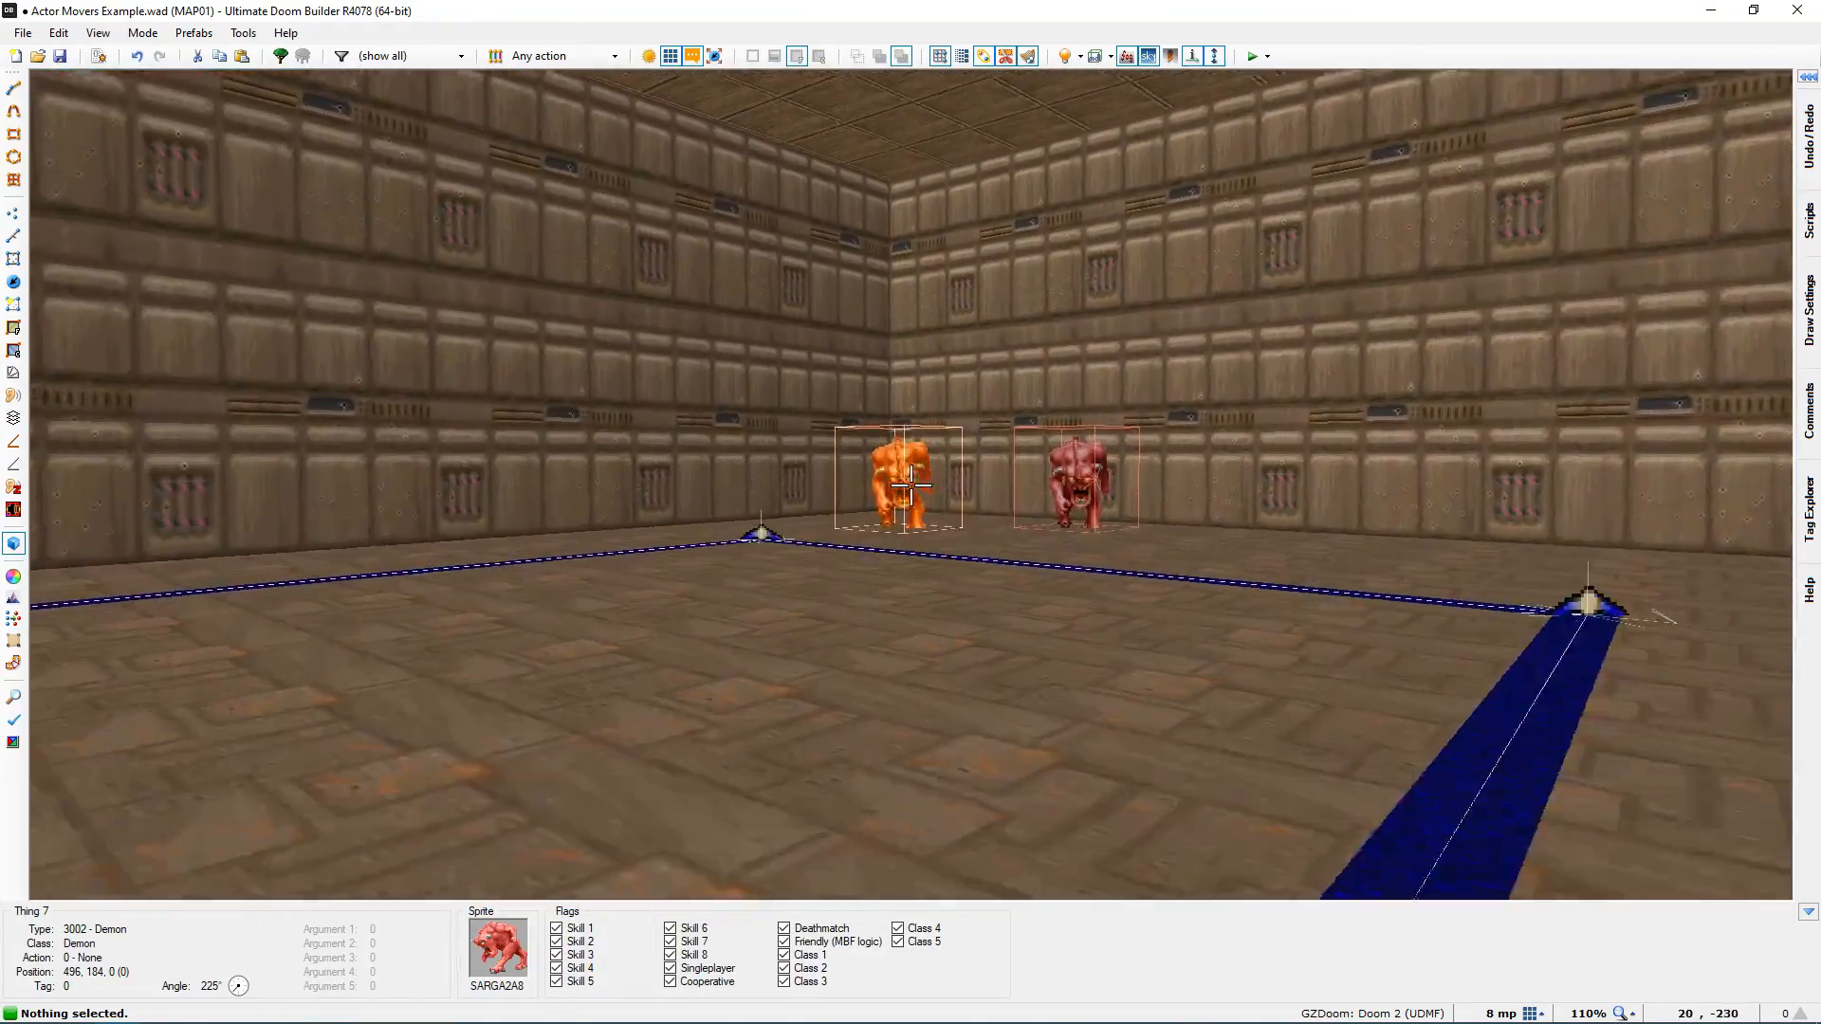
key(w)
drag(902, 338, 1108, 516)
right_click(1089, 487)
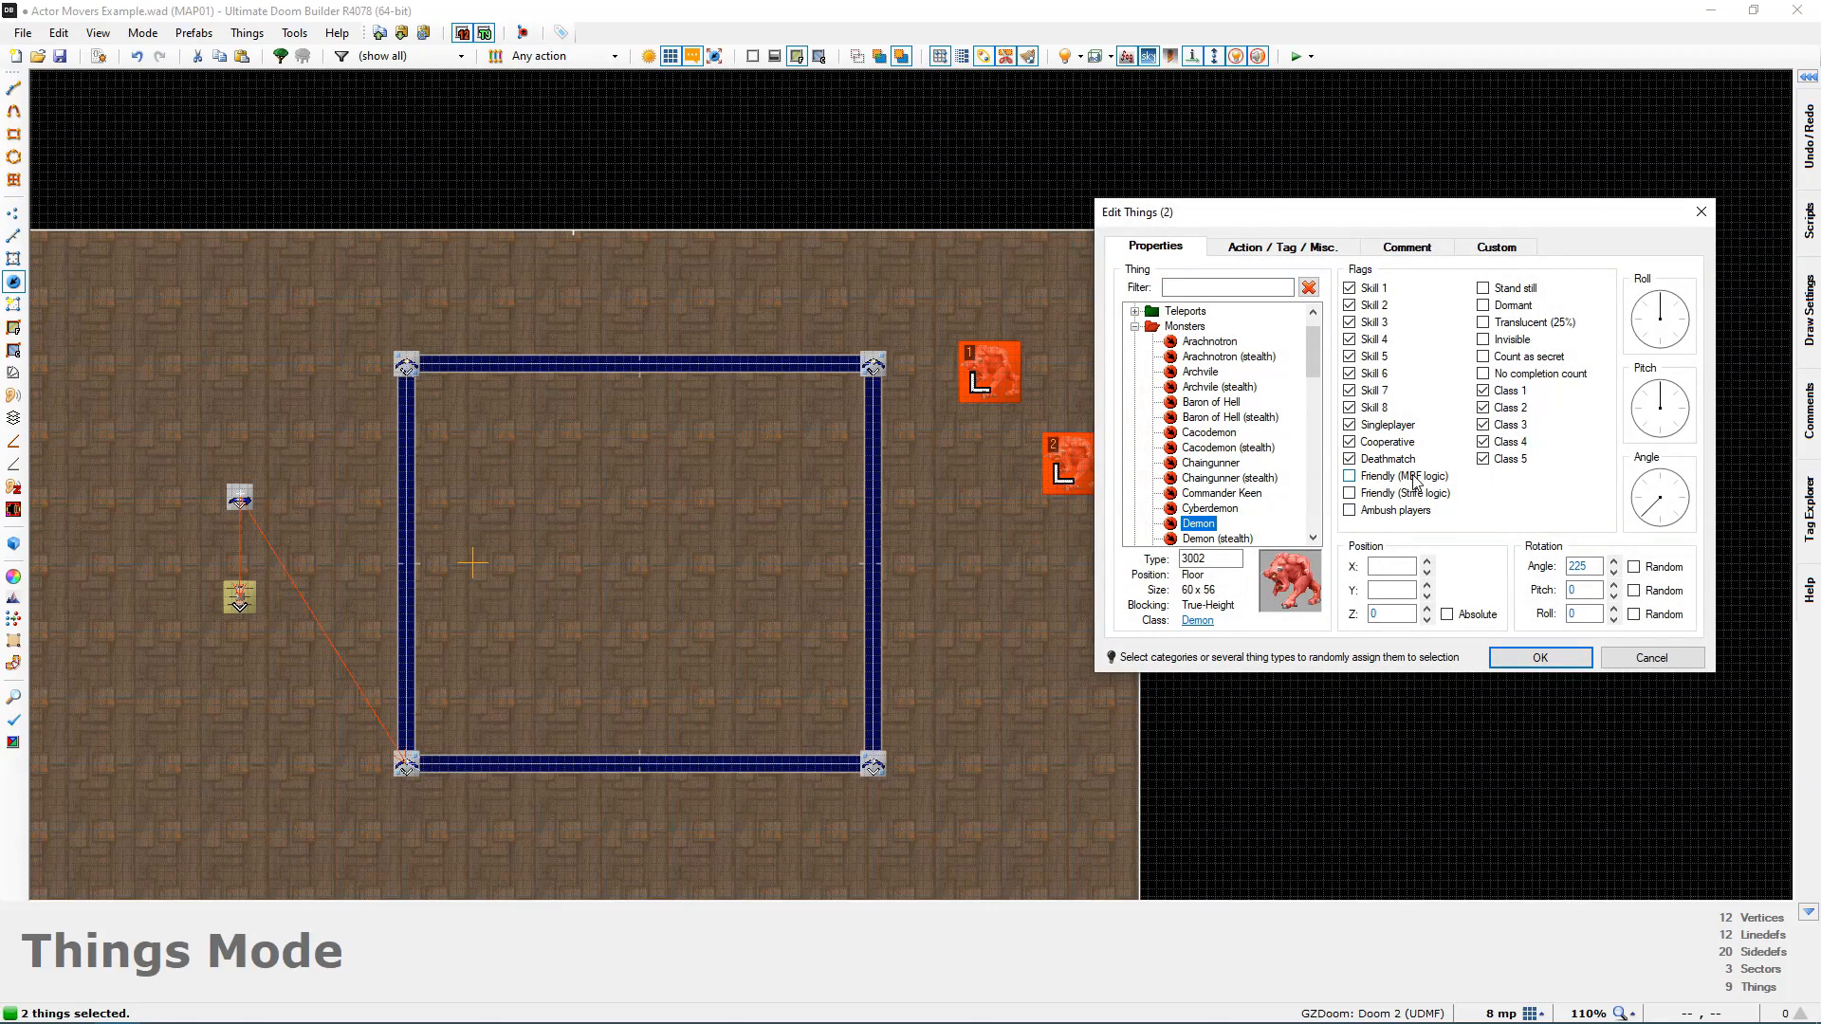
click(1553, 655)
drag(945, 533, 994, 574)
Step: Examine the two Demons and the blue path strip in the 3D view, and return to the 2D map
middle_drag(1002, 552, 1311, 435)
key(w)
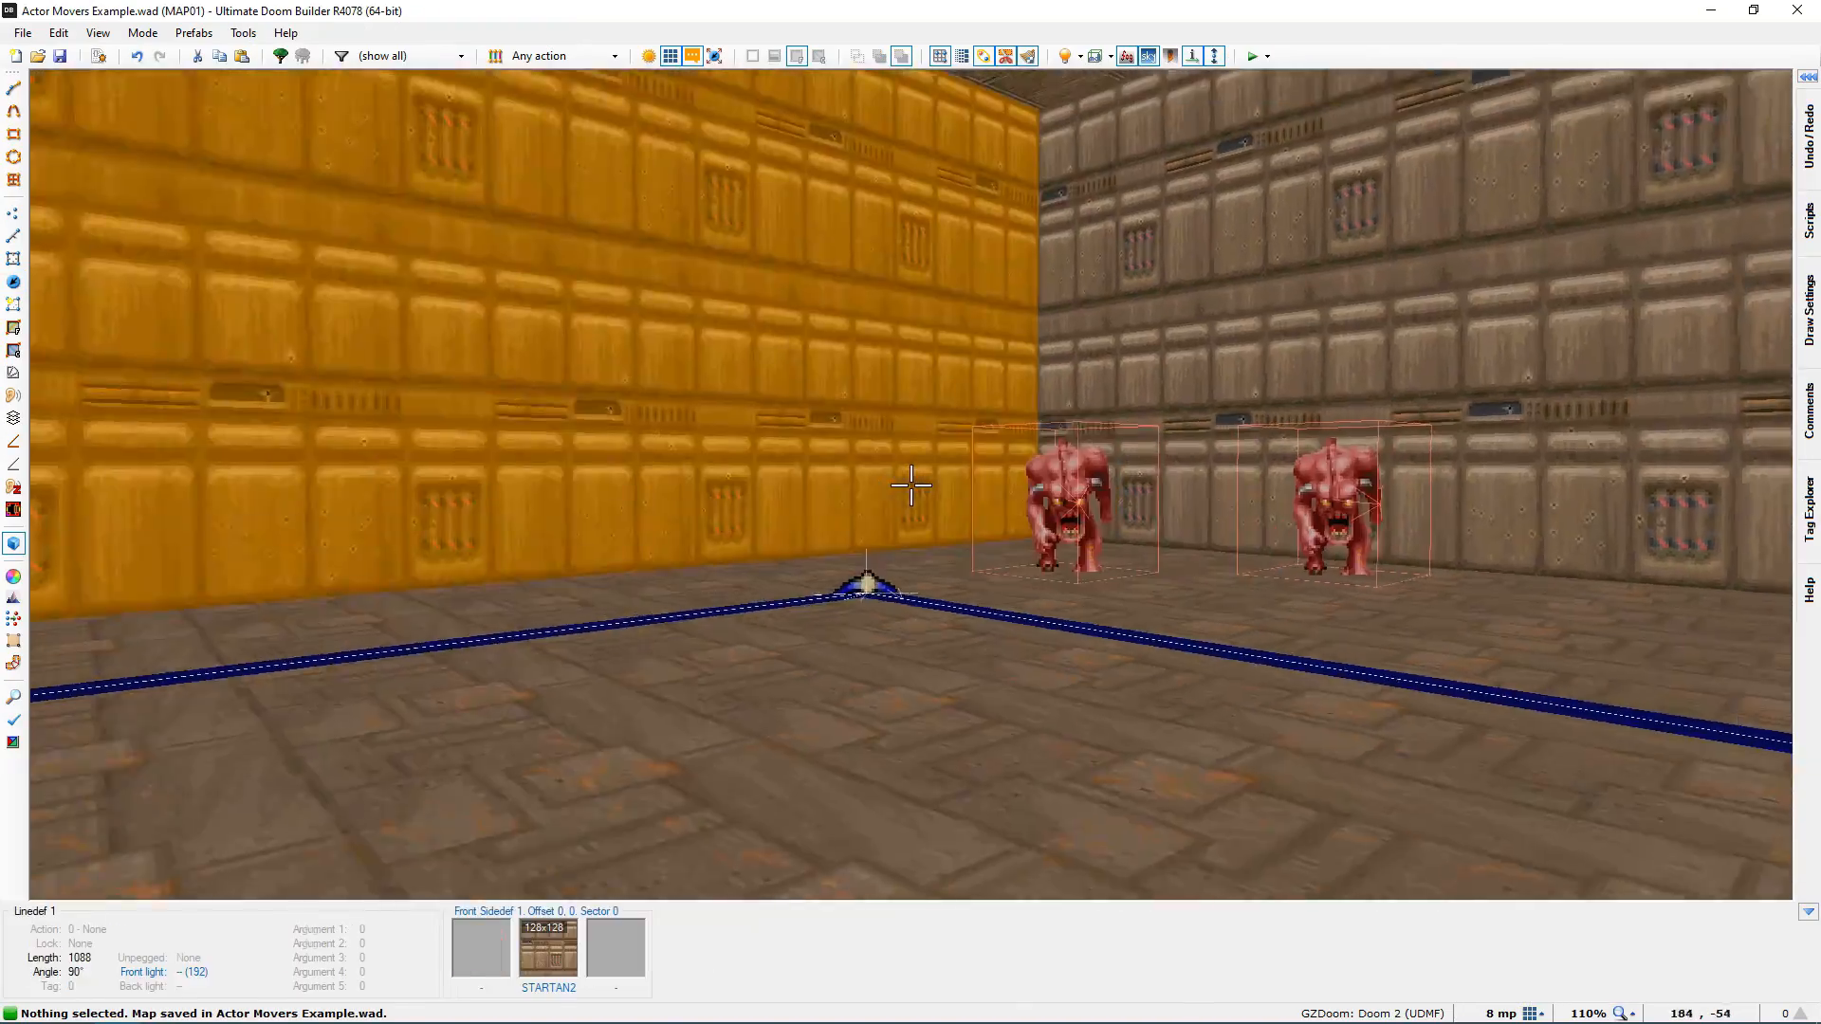
key(s)
key(e)
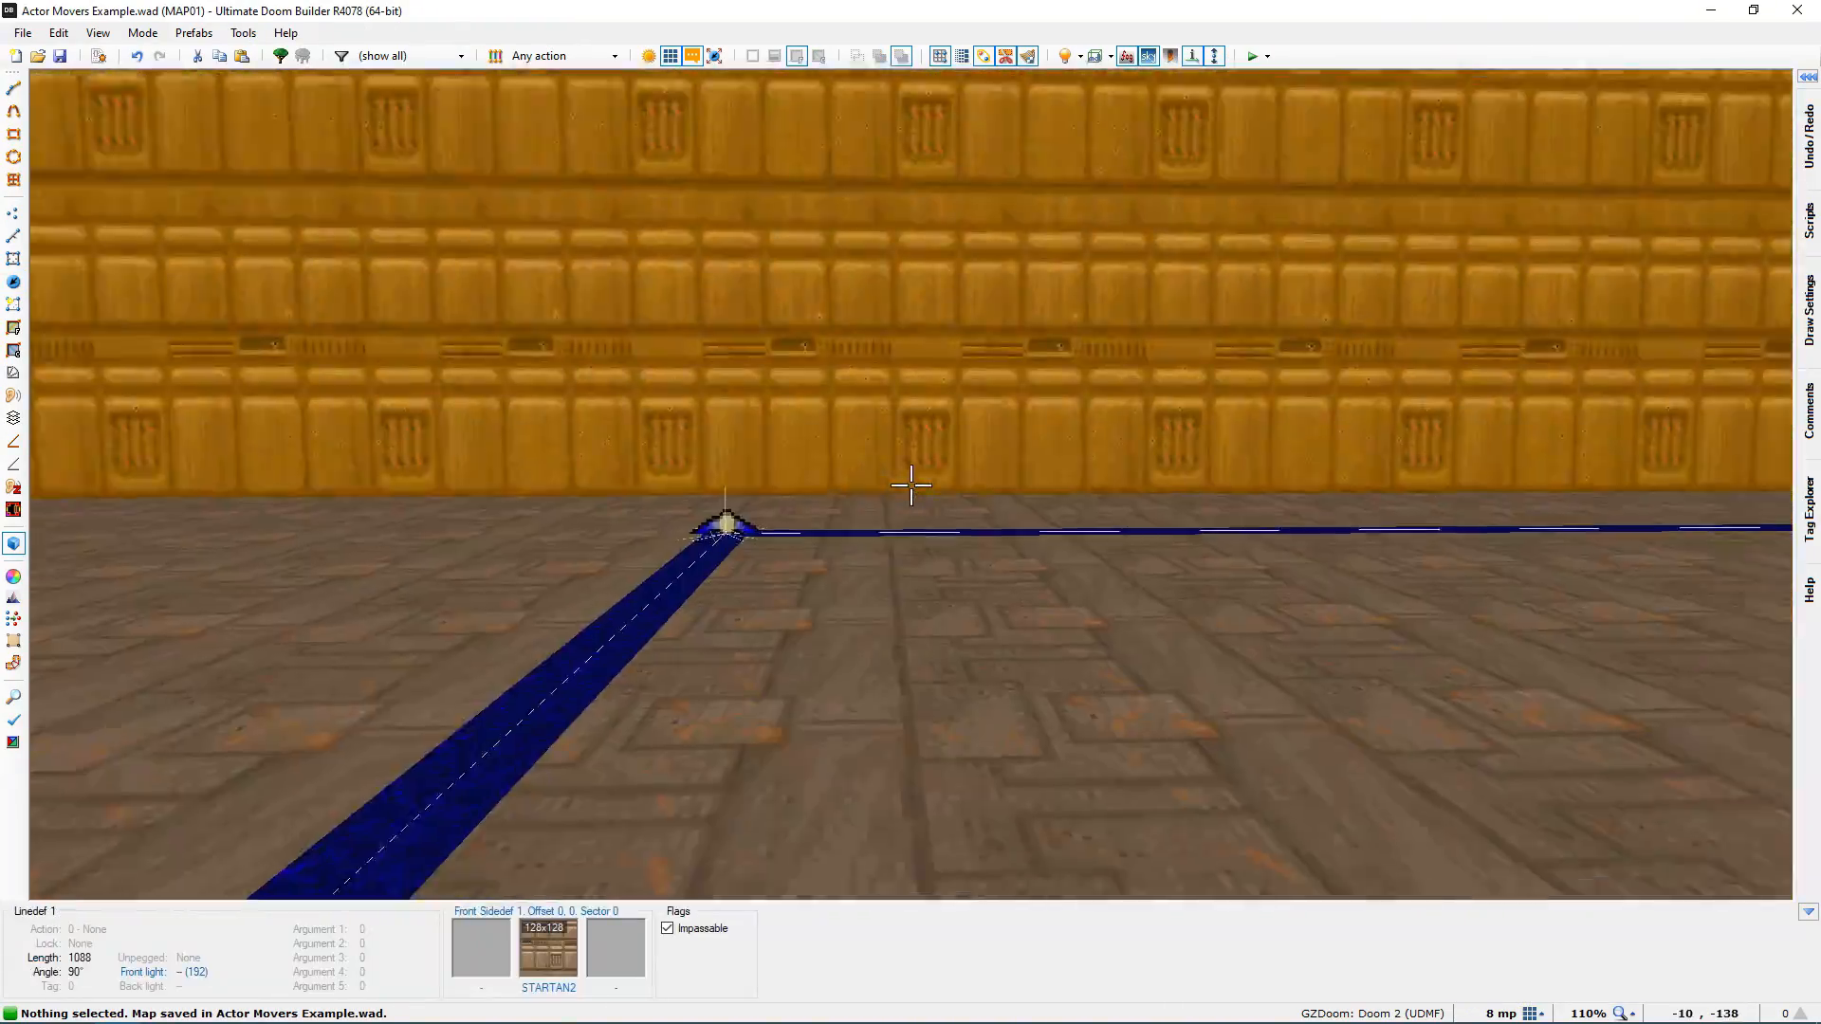
key(f)
key(d)
key(e)
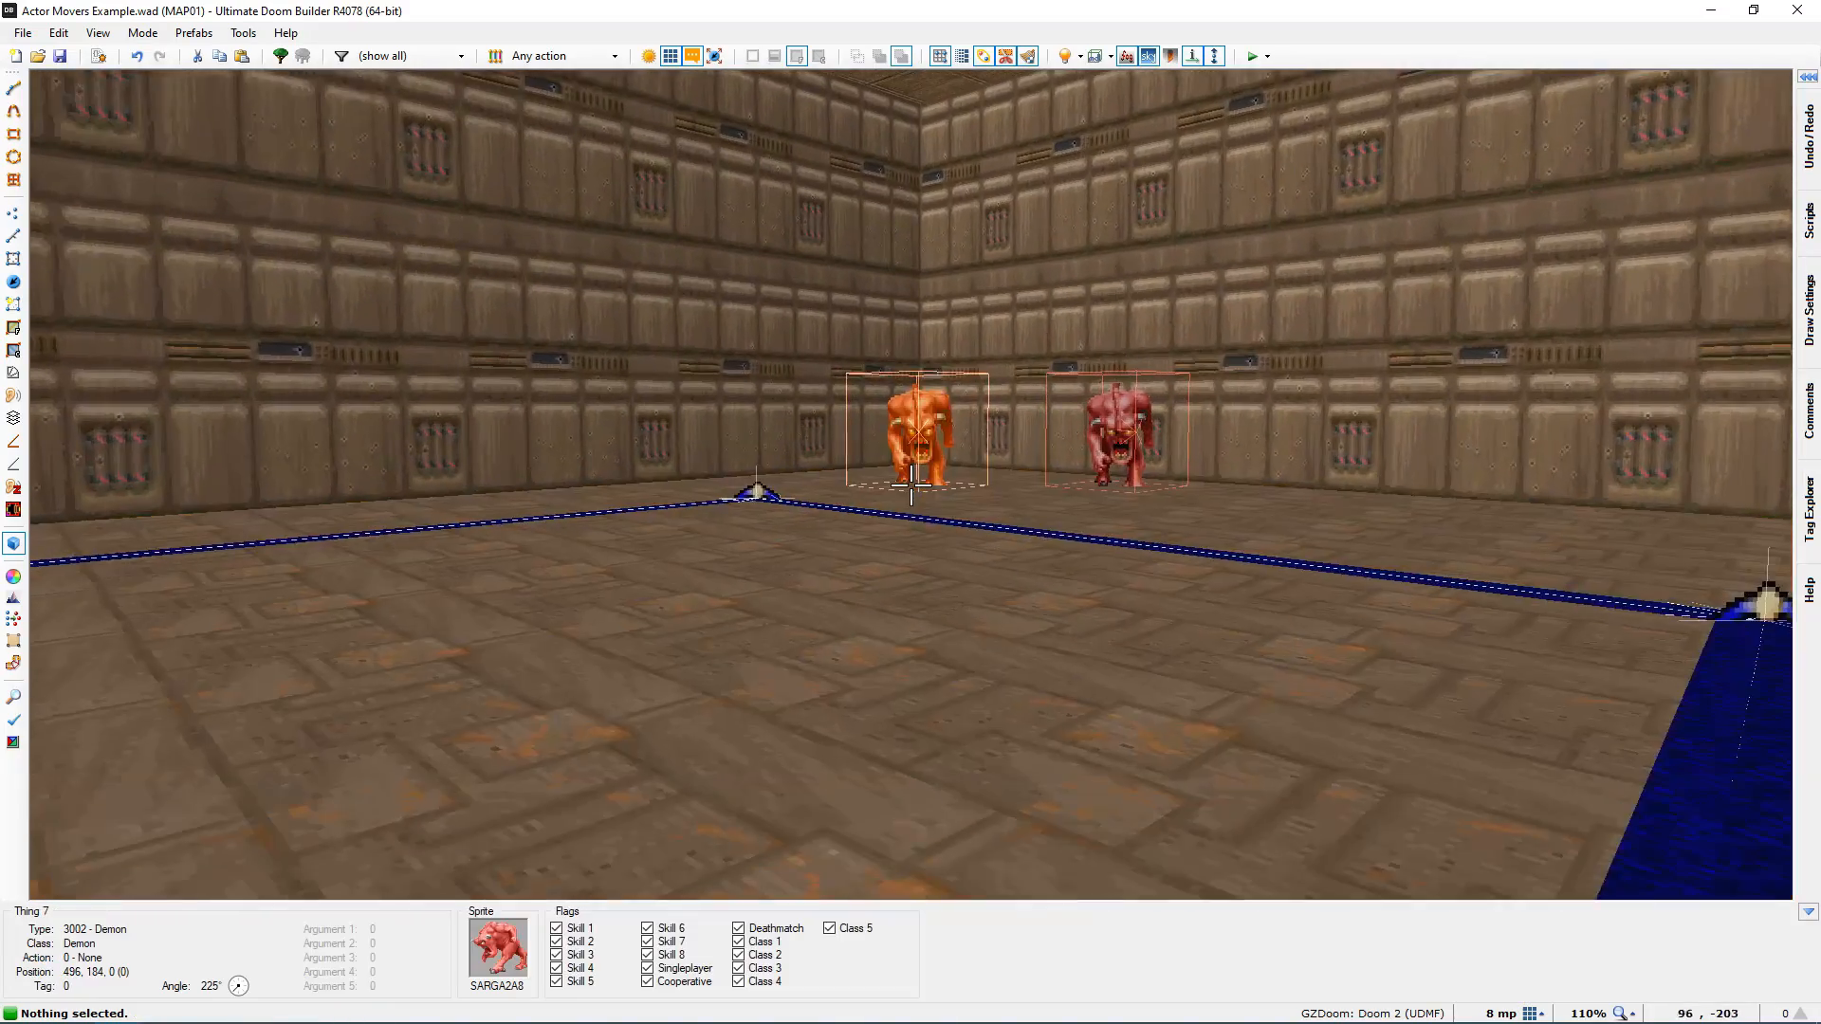
key(d)
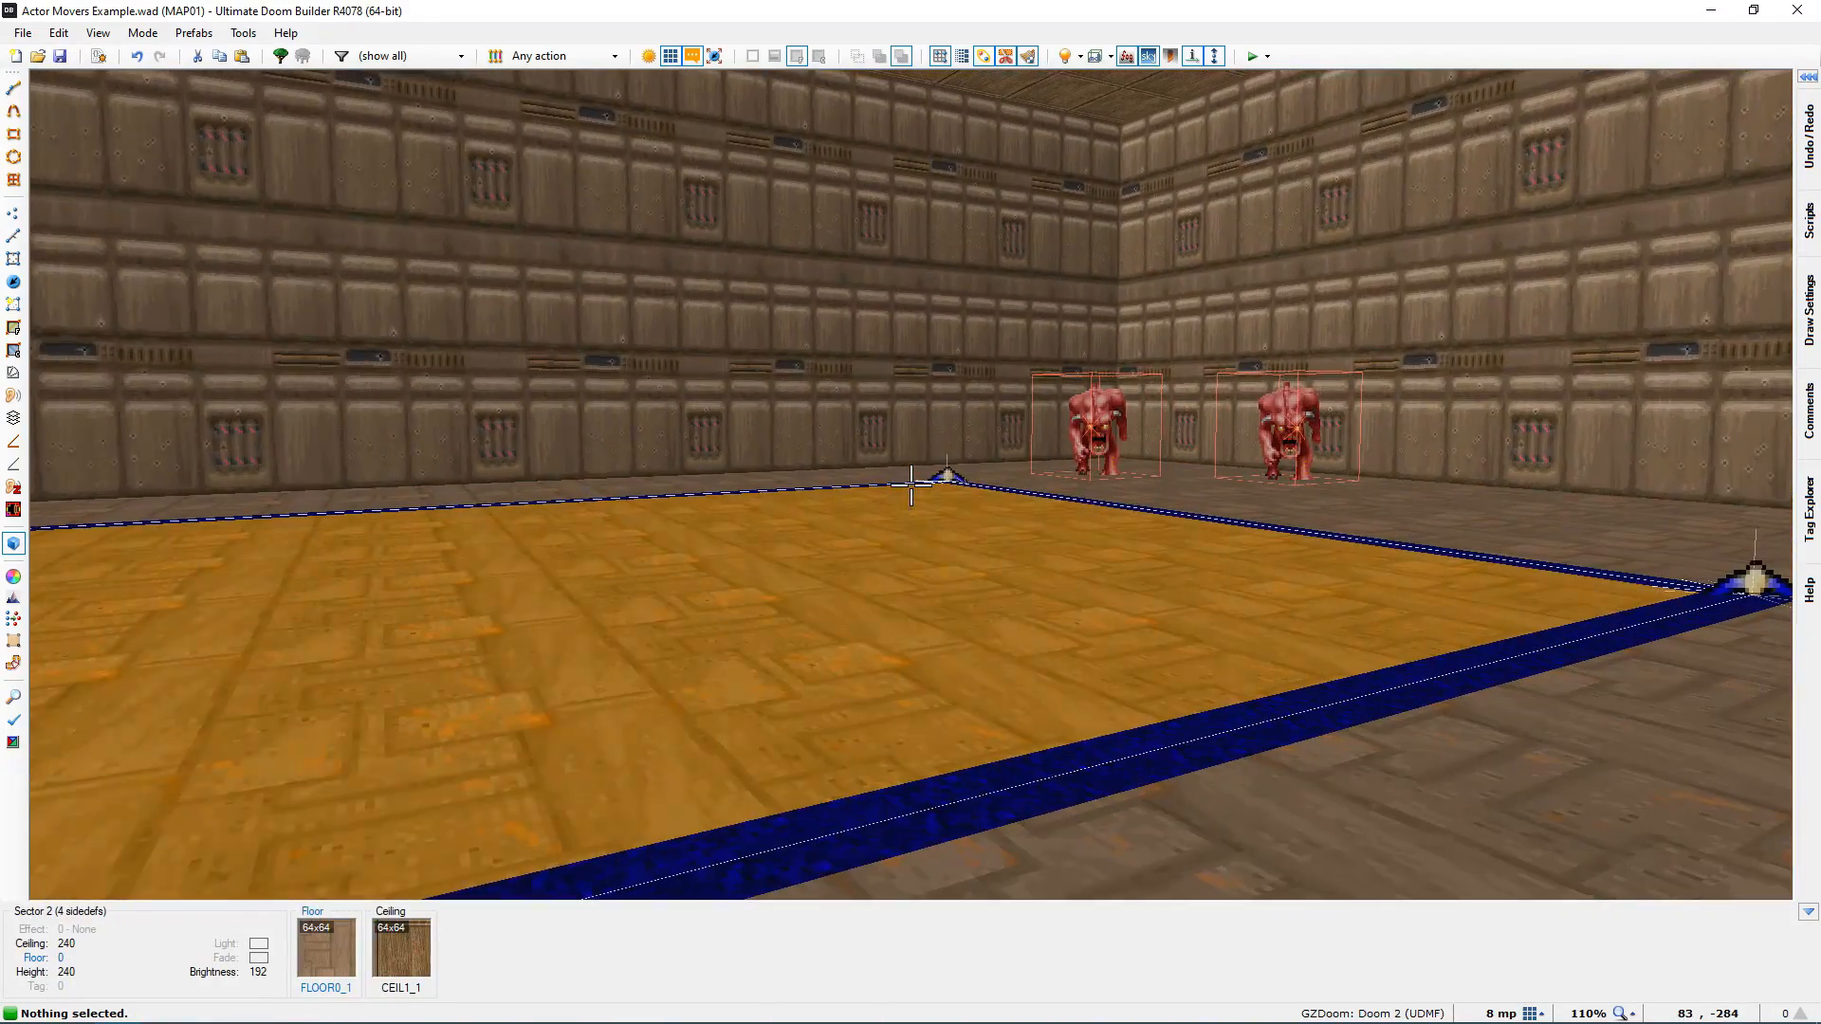
key(q)
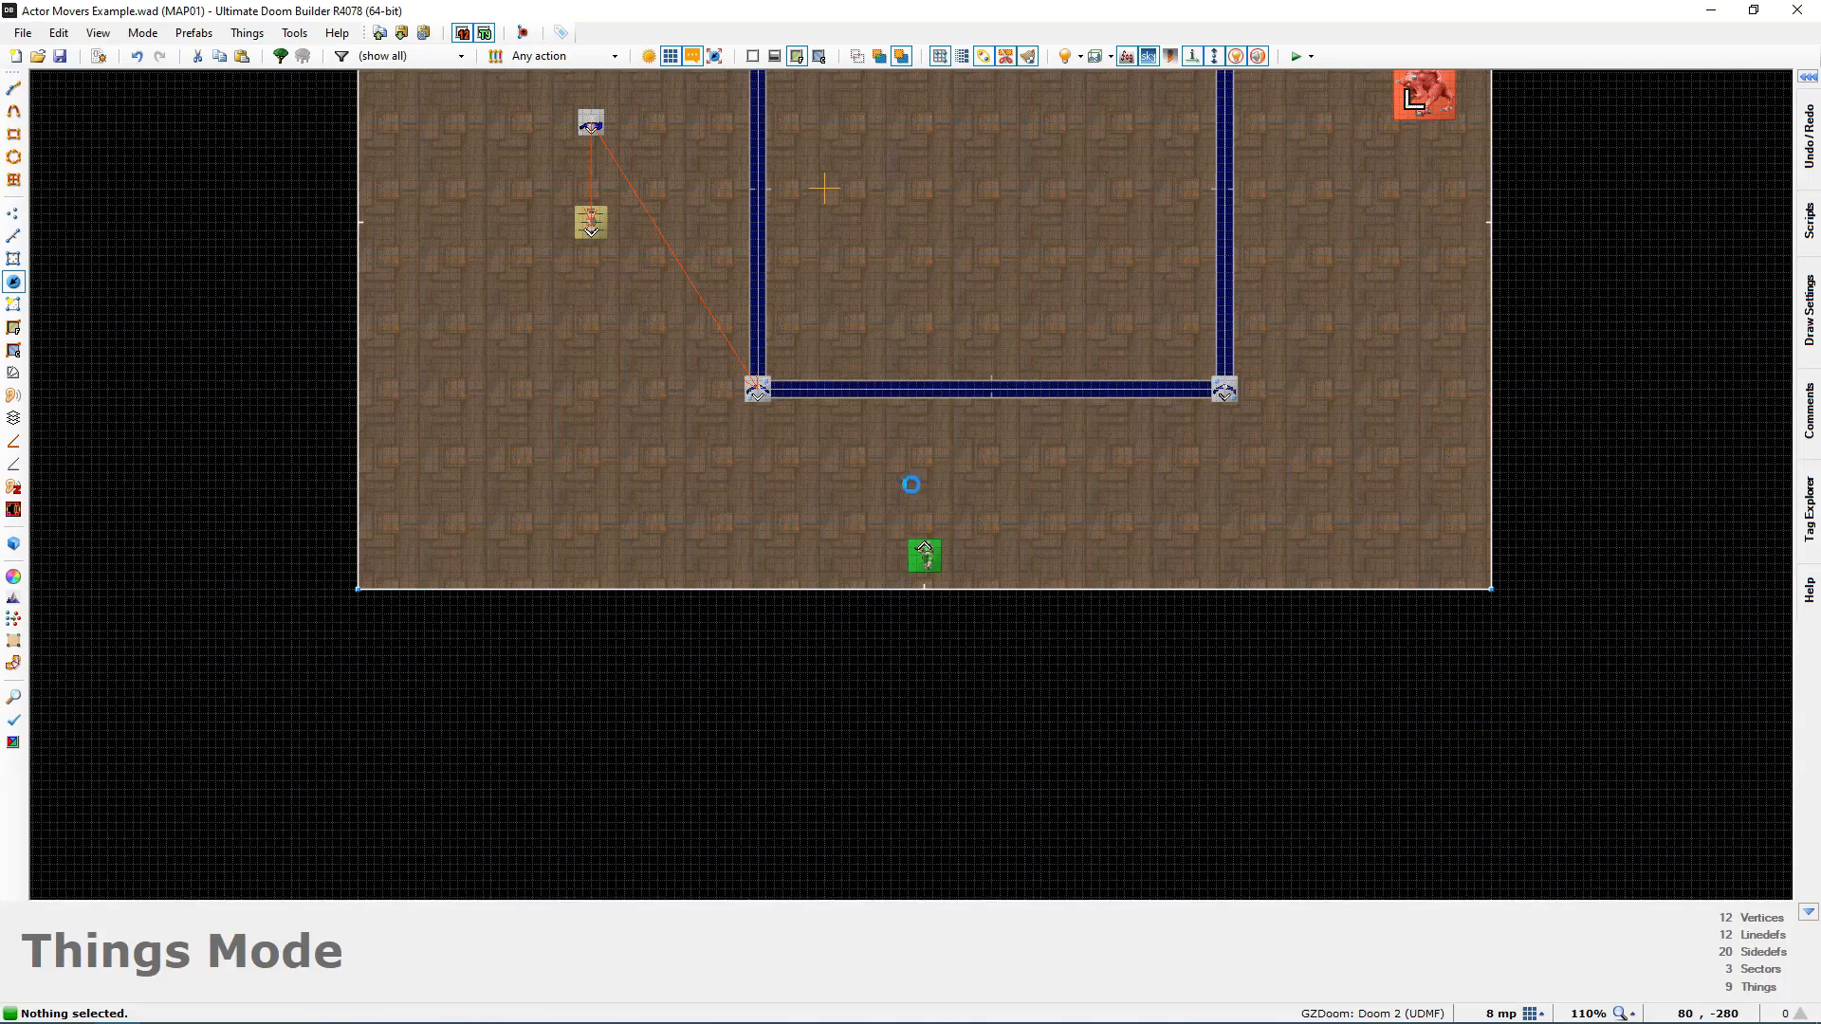
Step: Test the map in GZDoom, luring both Demons into the SpikeTrap as it moves along the blue strip
key(F9)
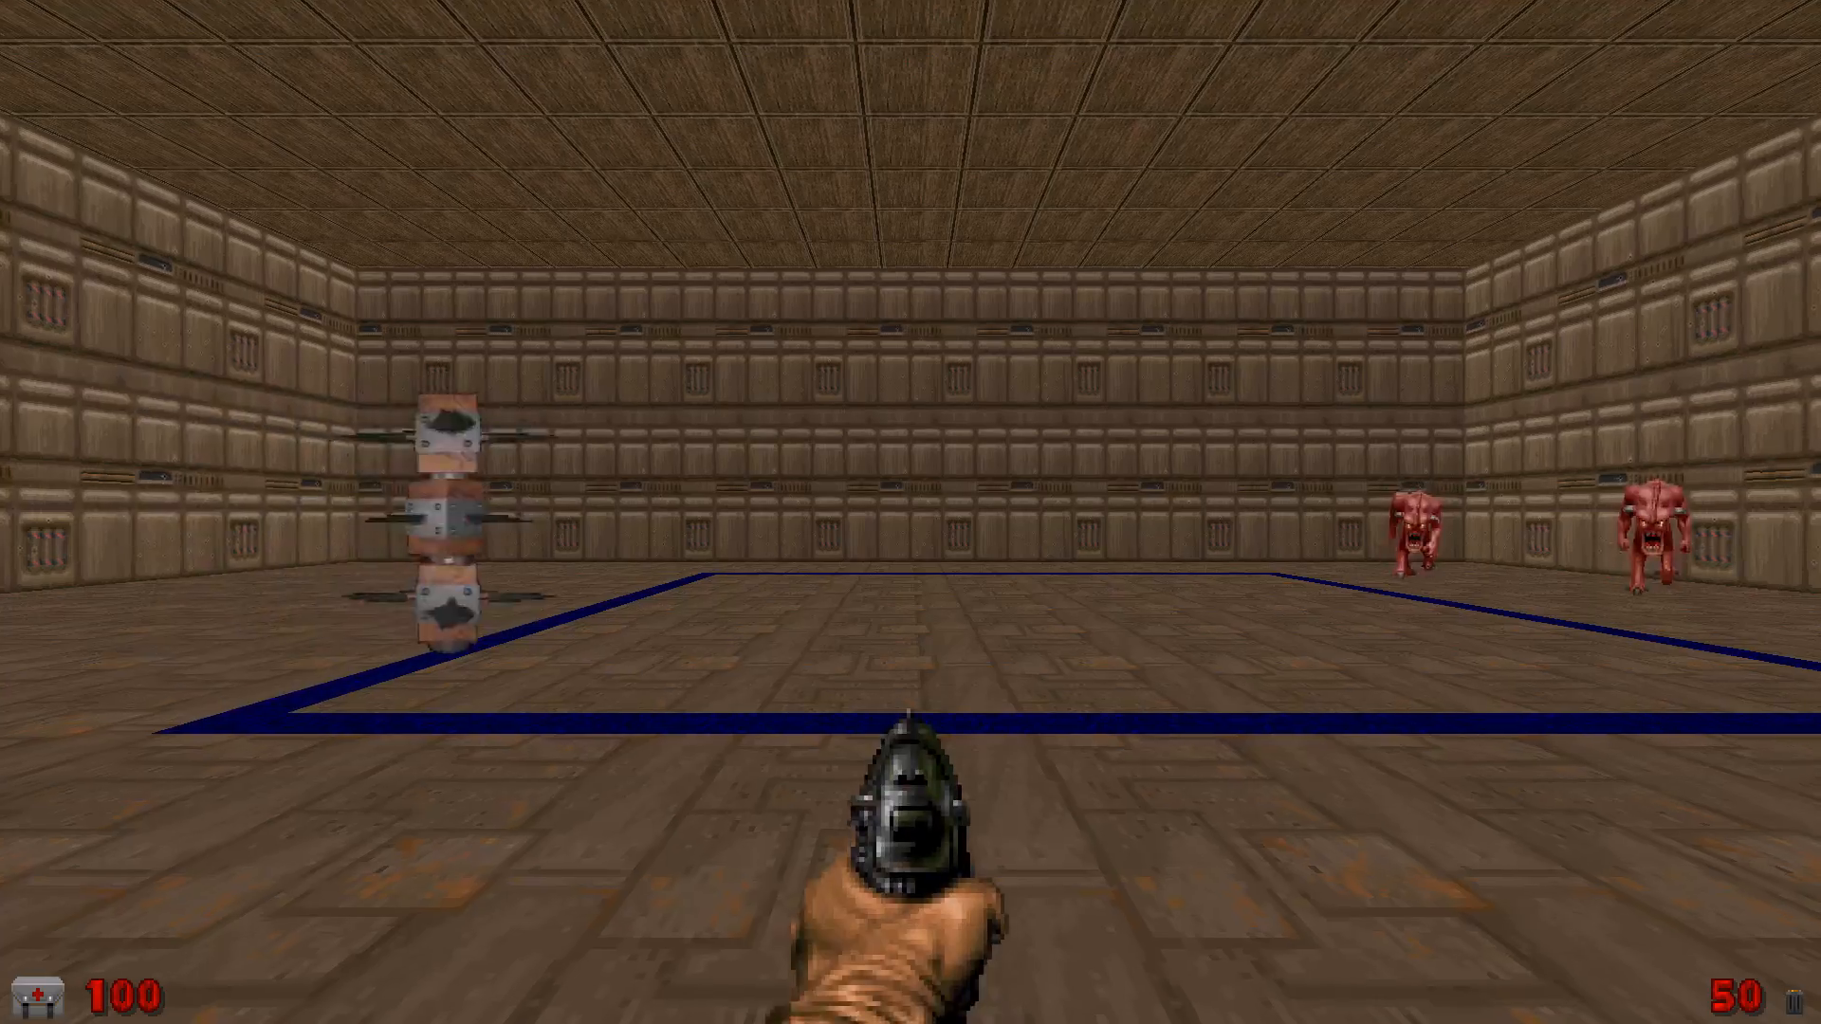
key(w)
key(d)
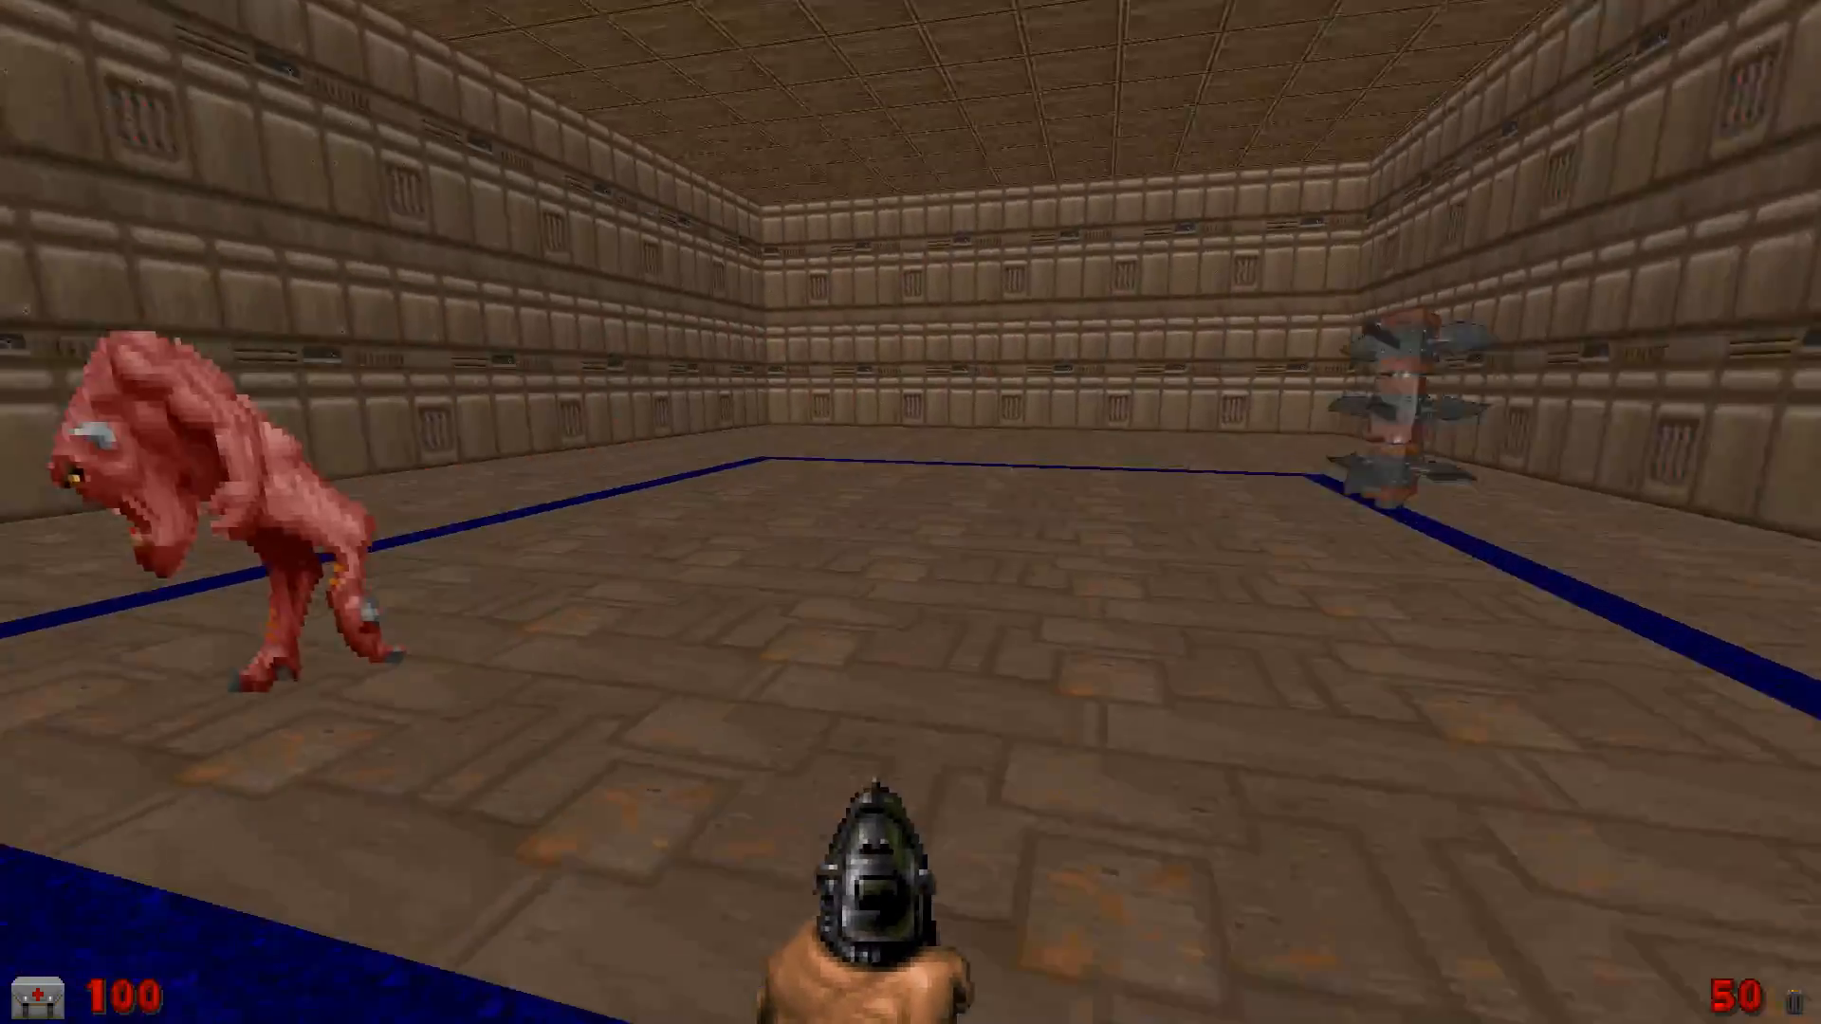
key(w)
key(s)
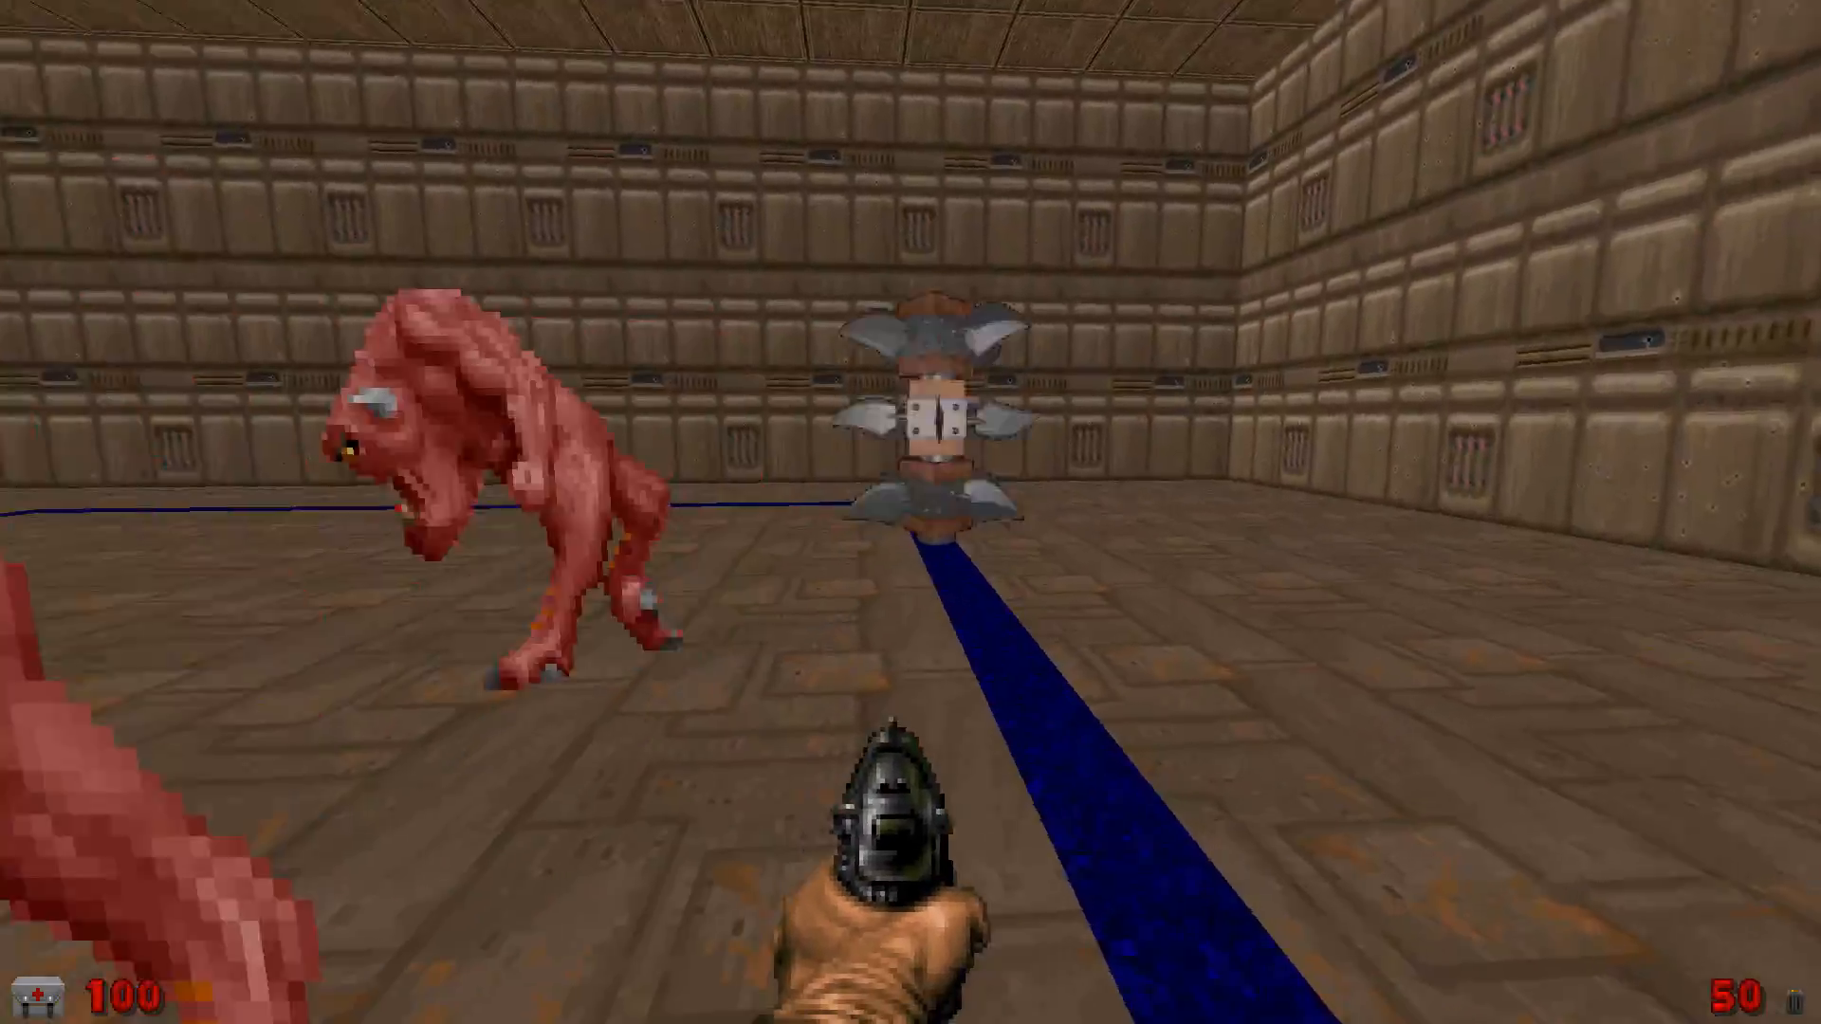
key(s)
key(a)
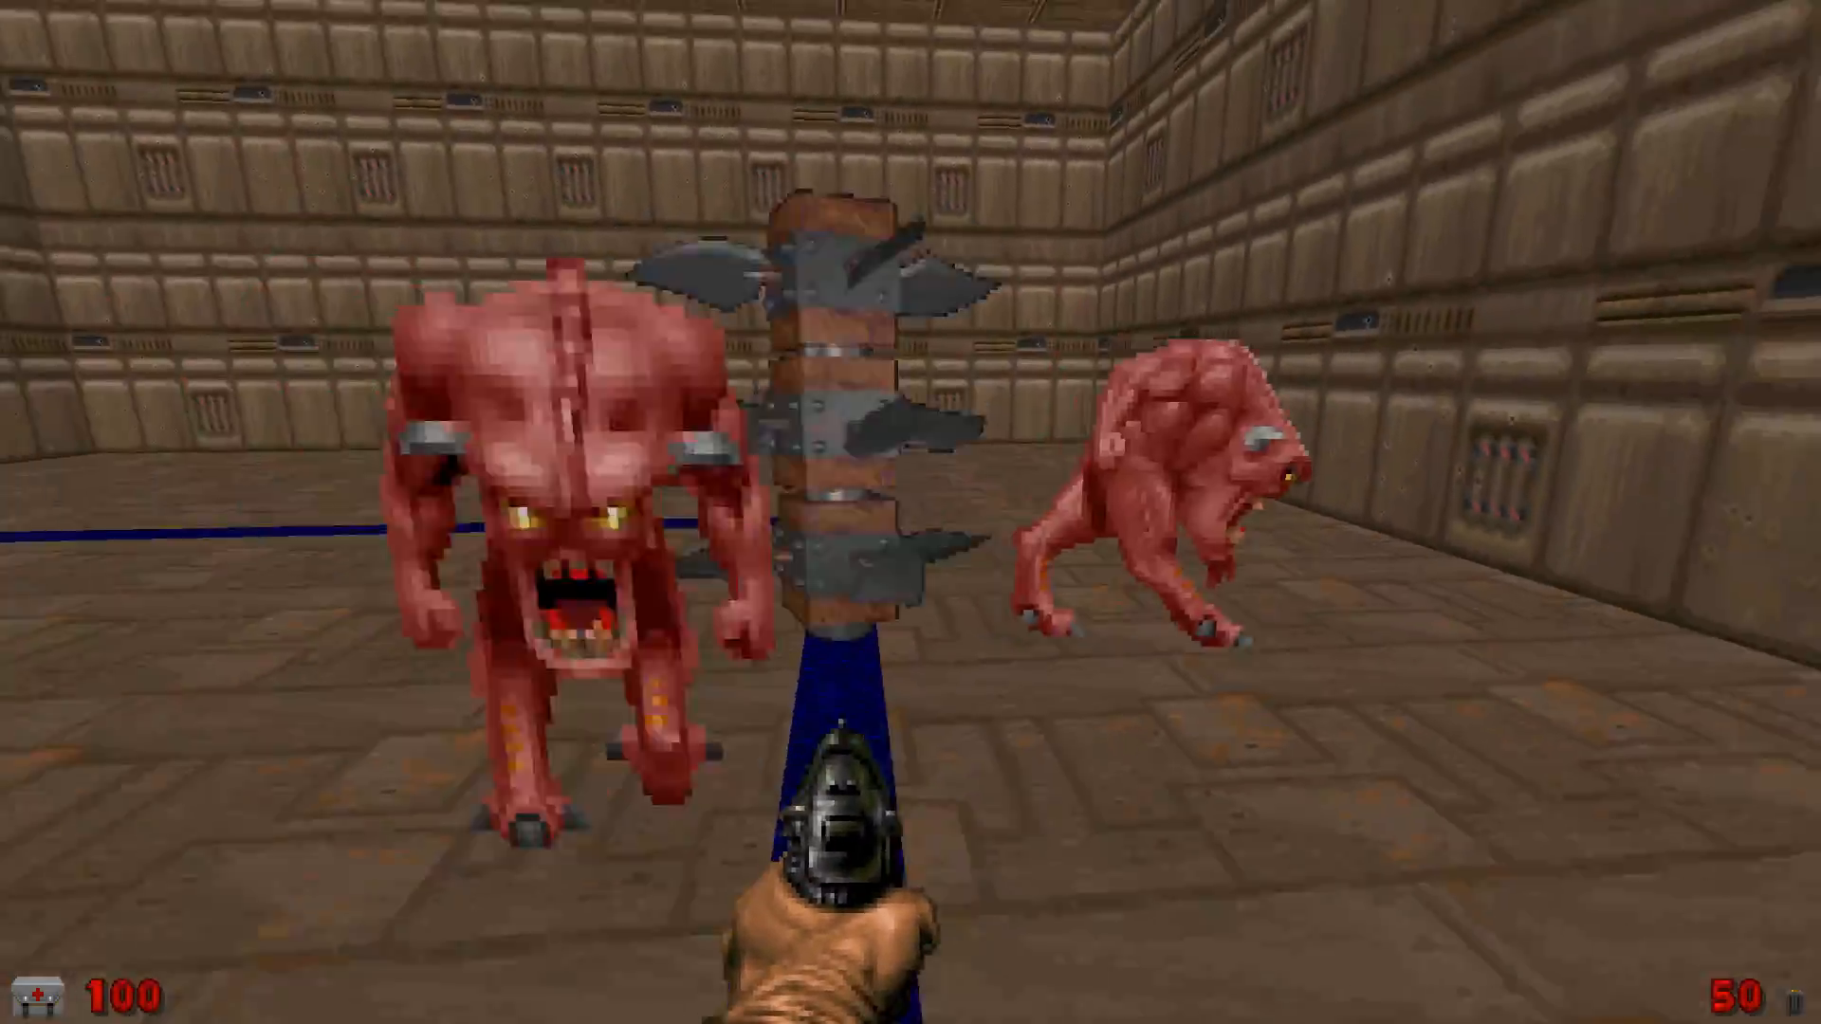
key(a)
key(s)
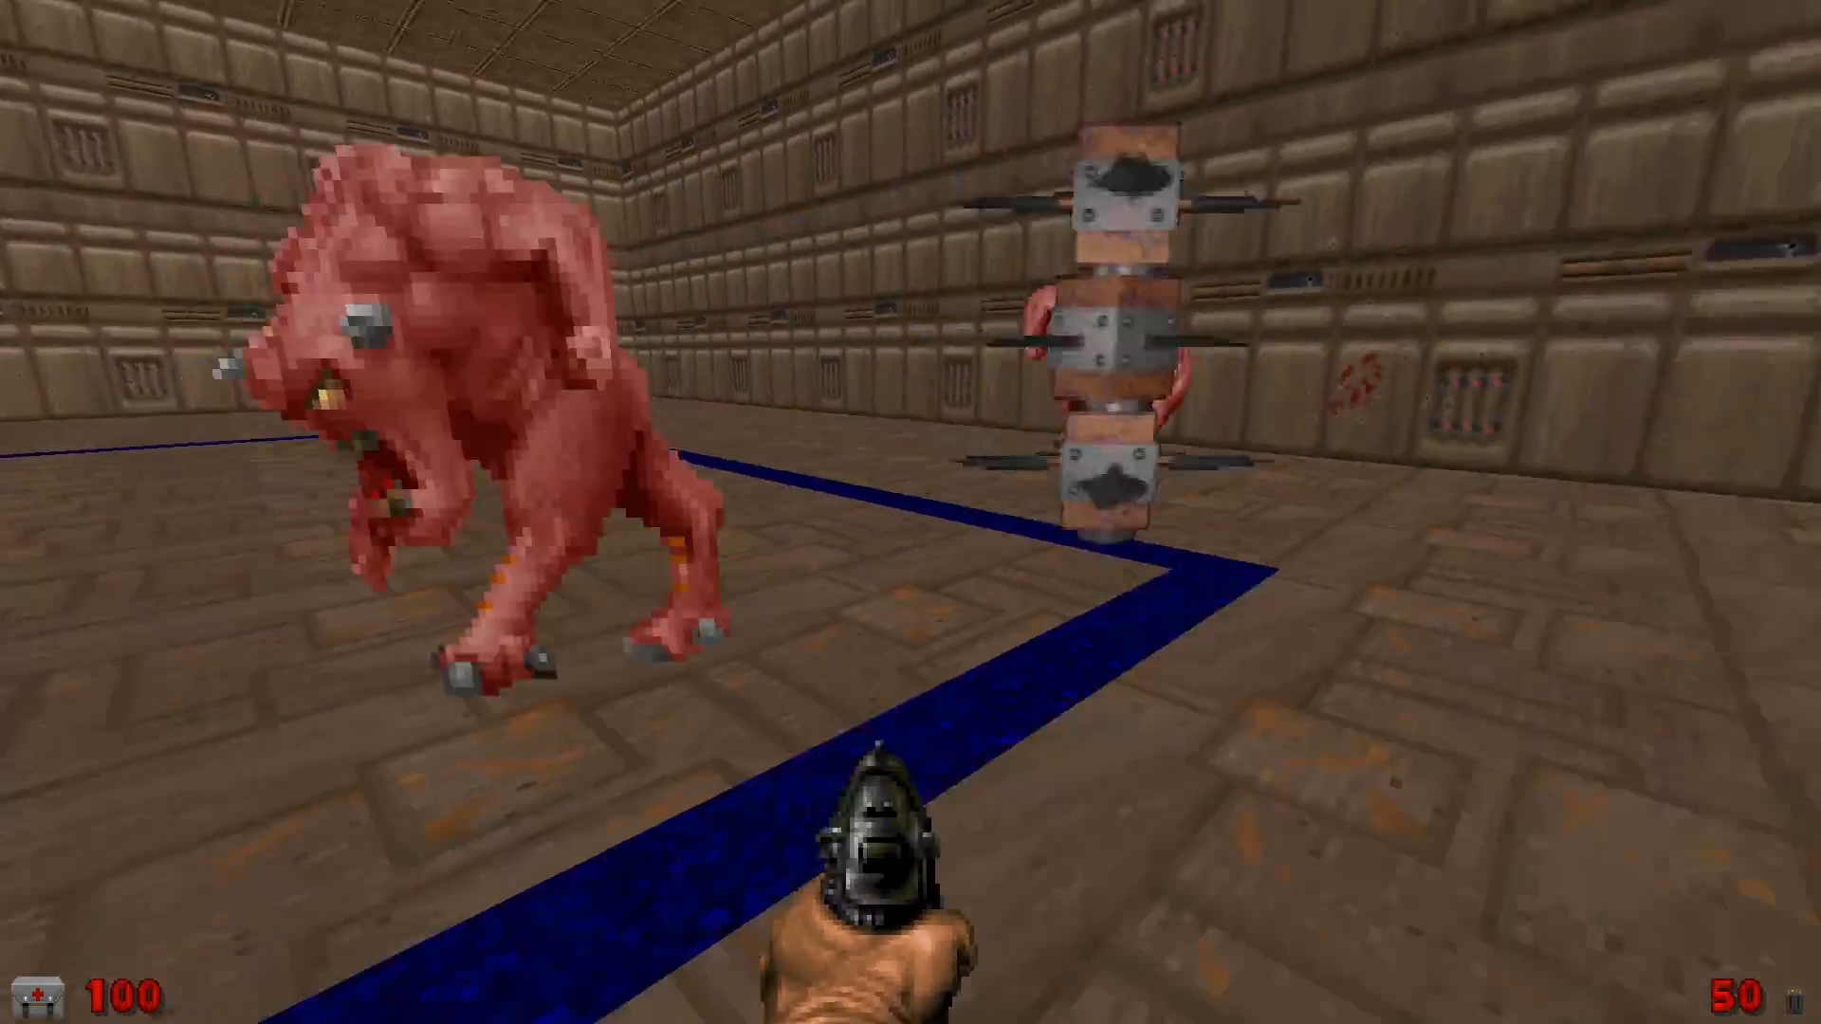
key(s)
key(a)
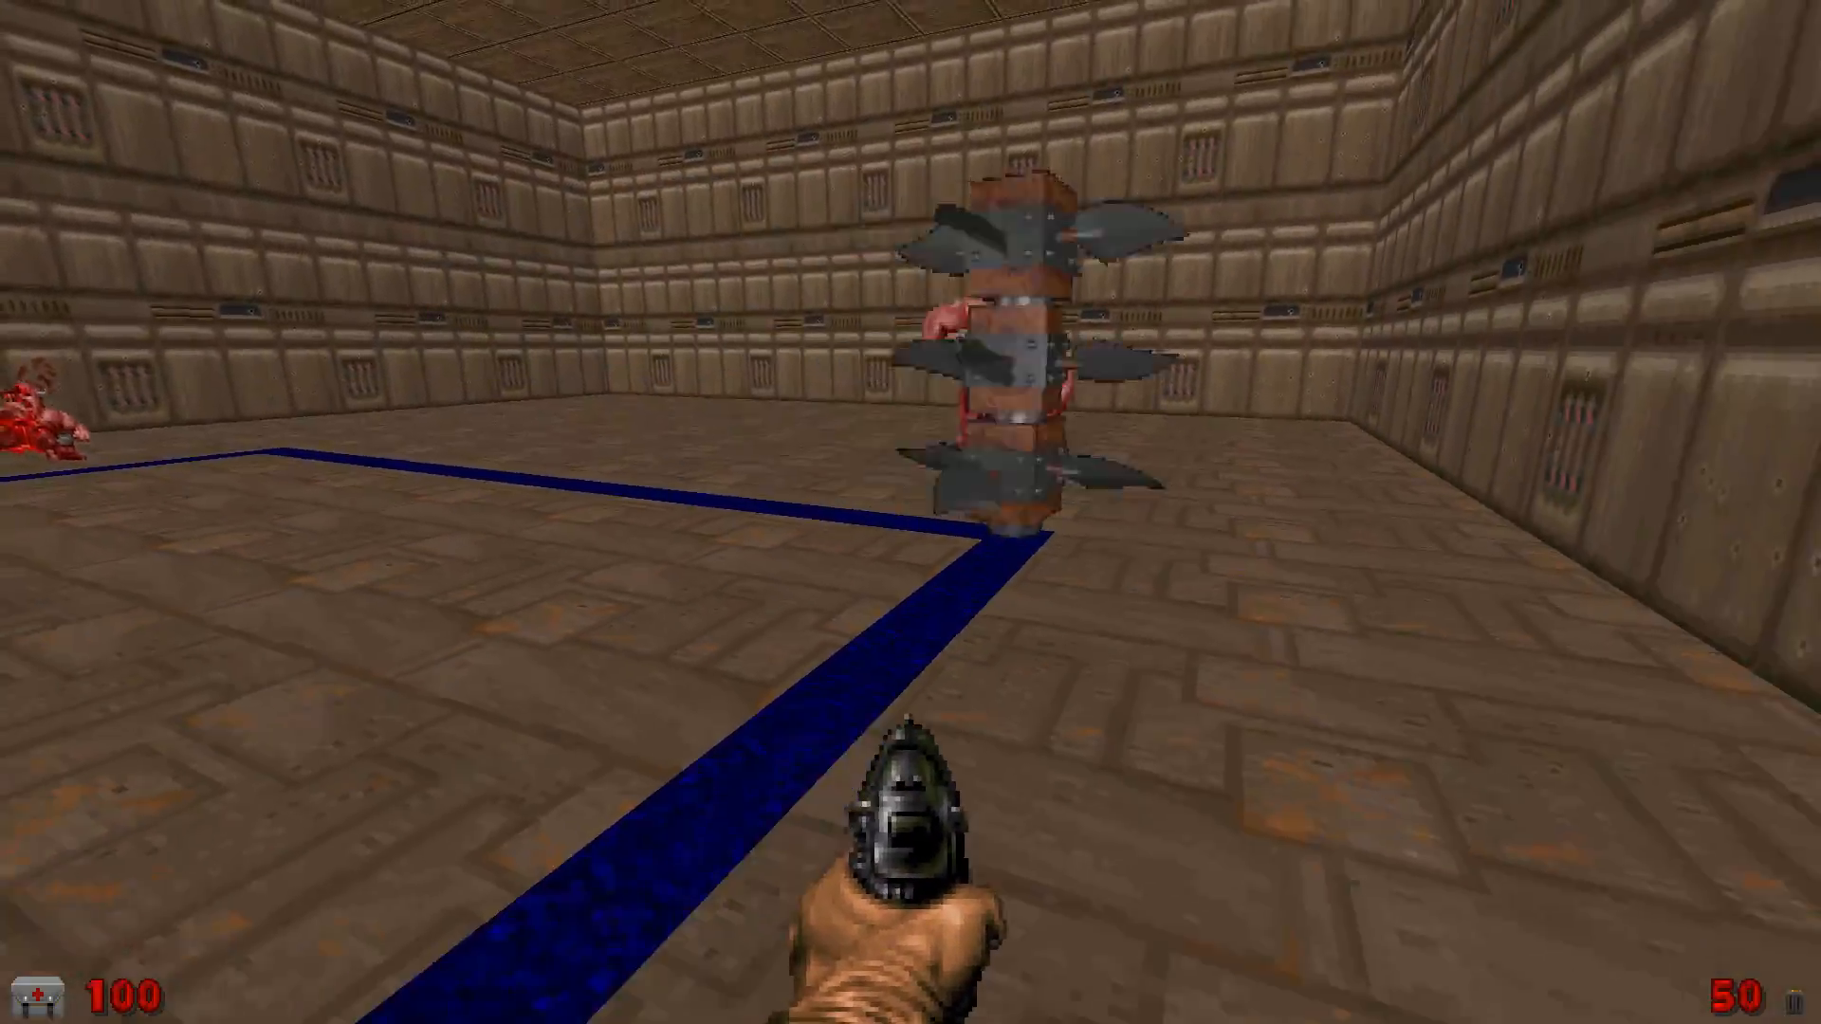
key(s)
key(a)
key(s)
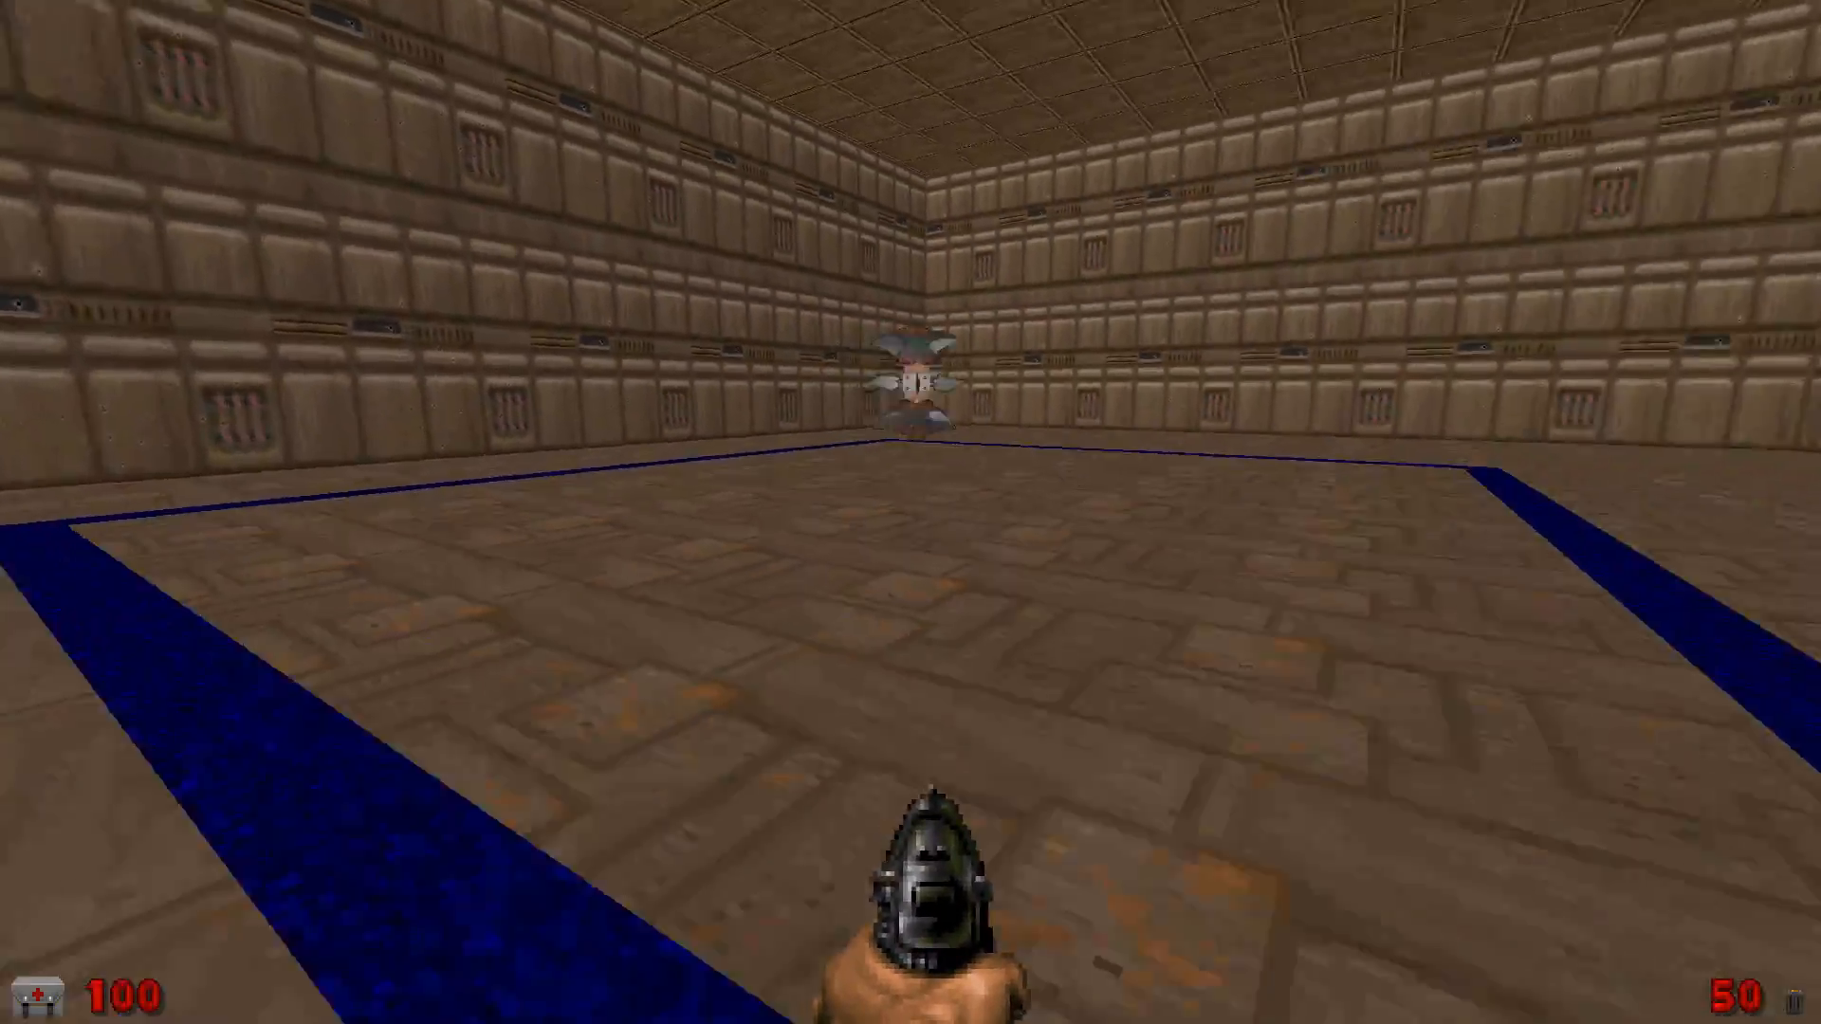
Step: Follow the SpikeTrap around its square path, walk into its spikes, and return to the editor
key(w)
key(w)
key(d)
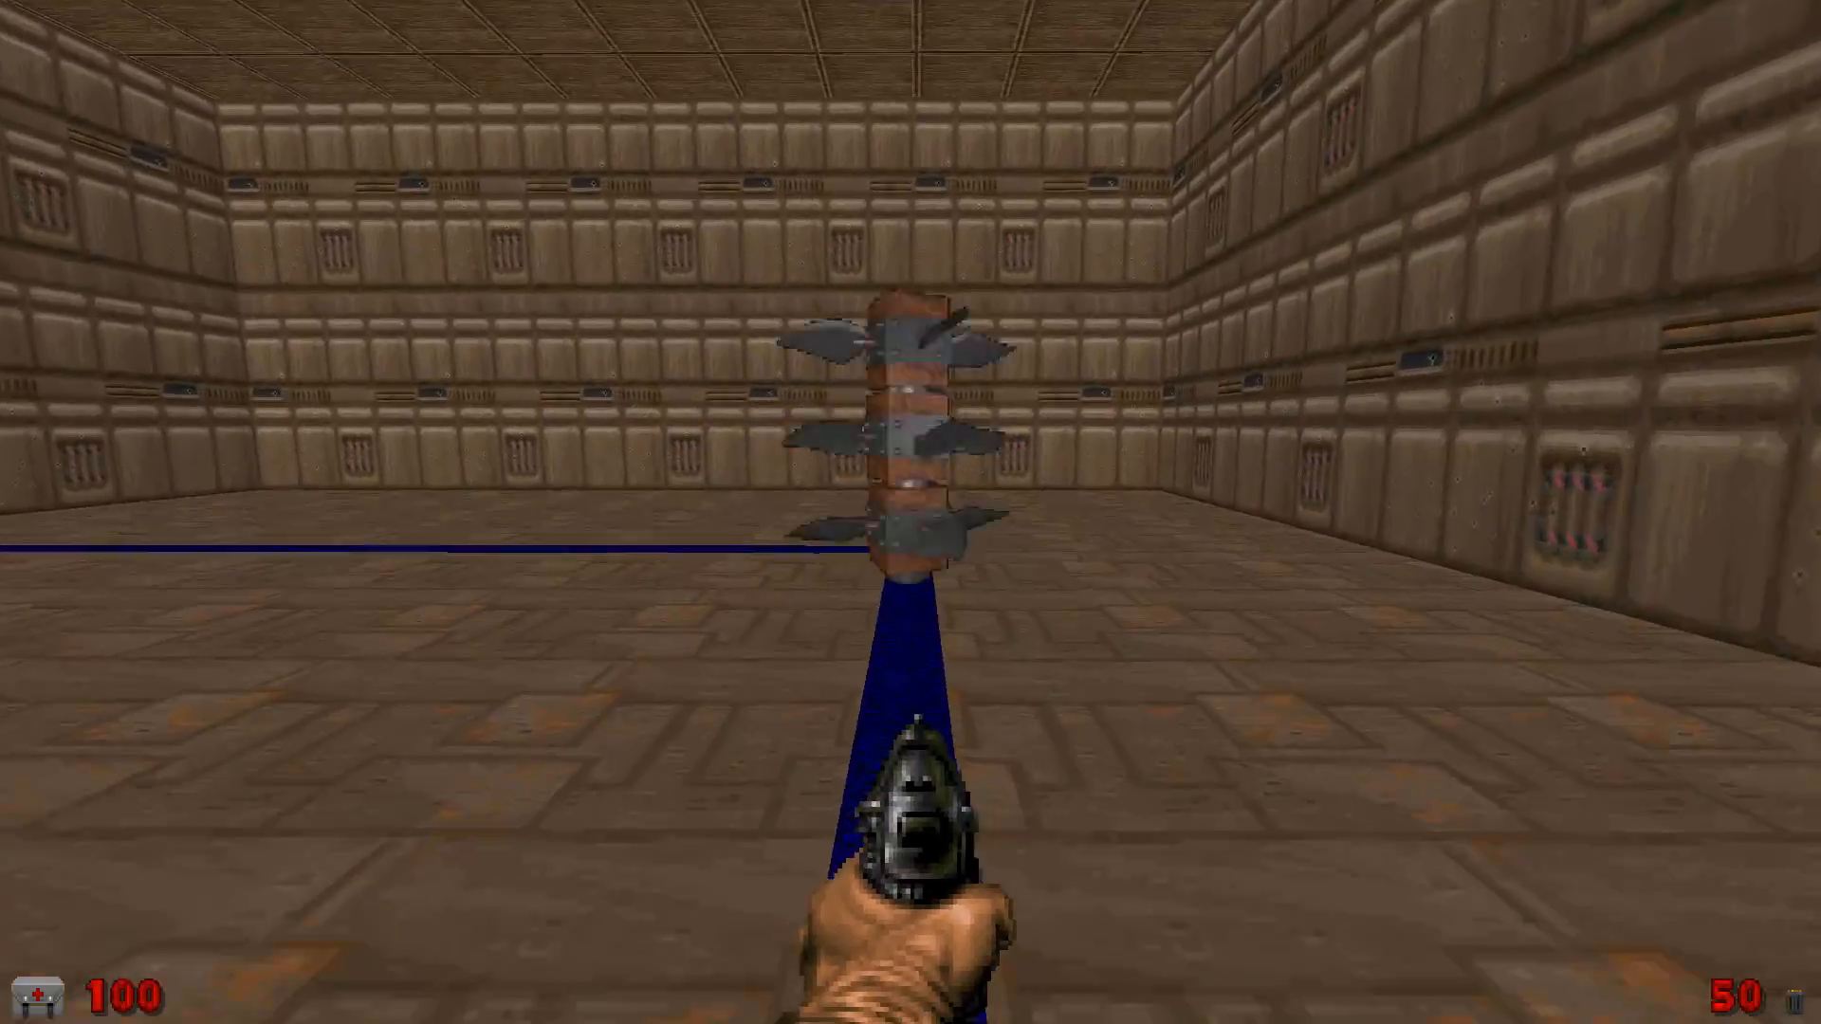
key(s)
key(d)
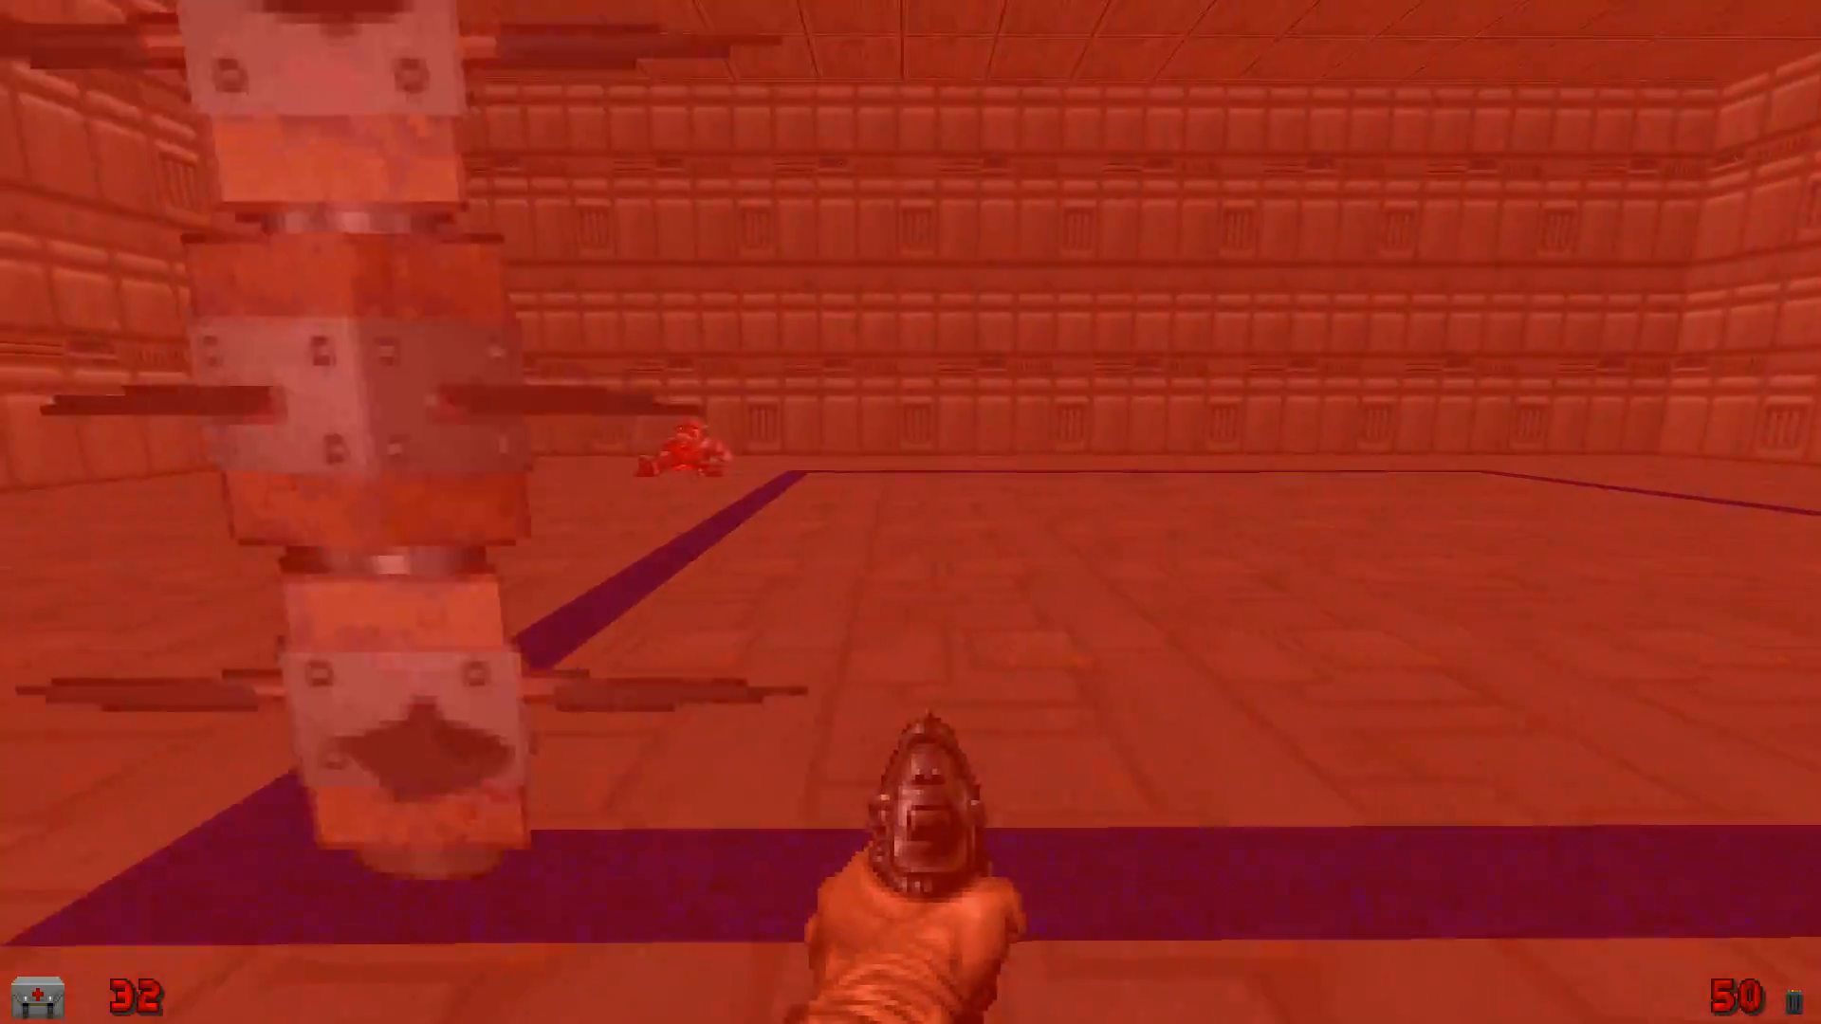
key(w)
key(d)
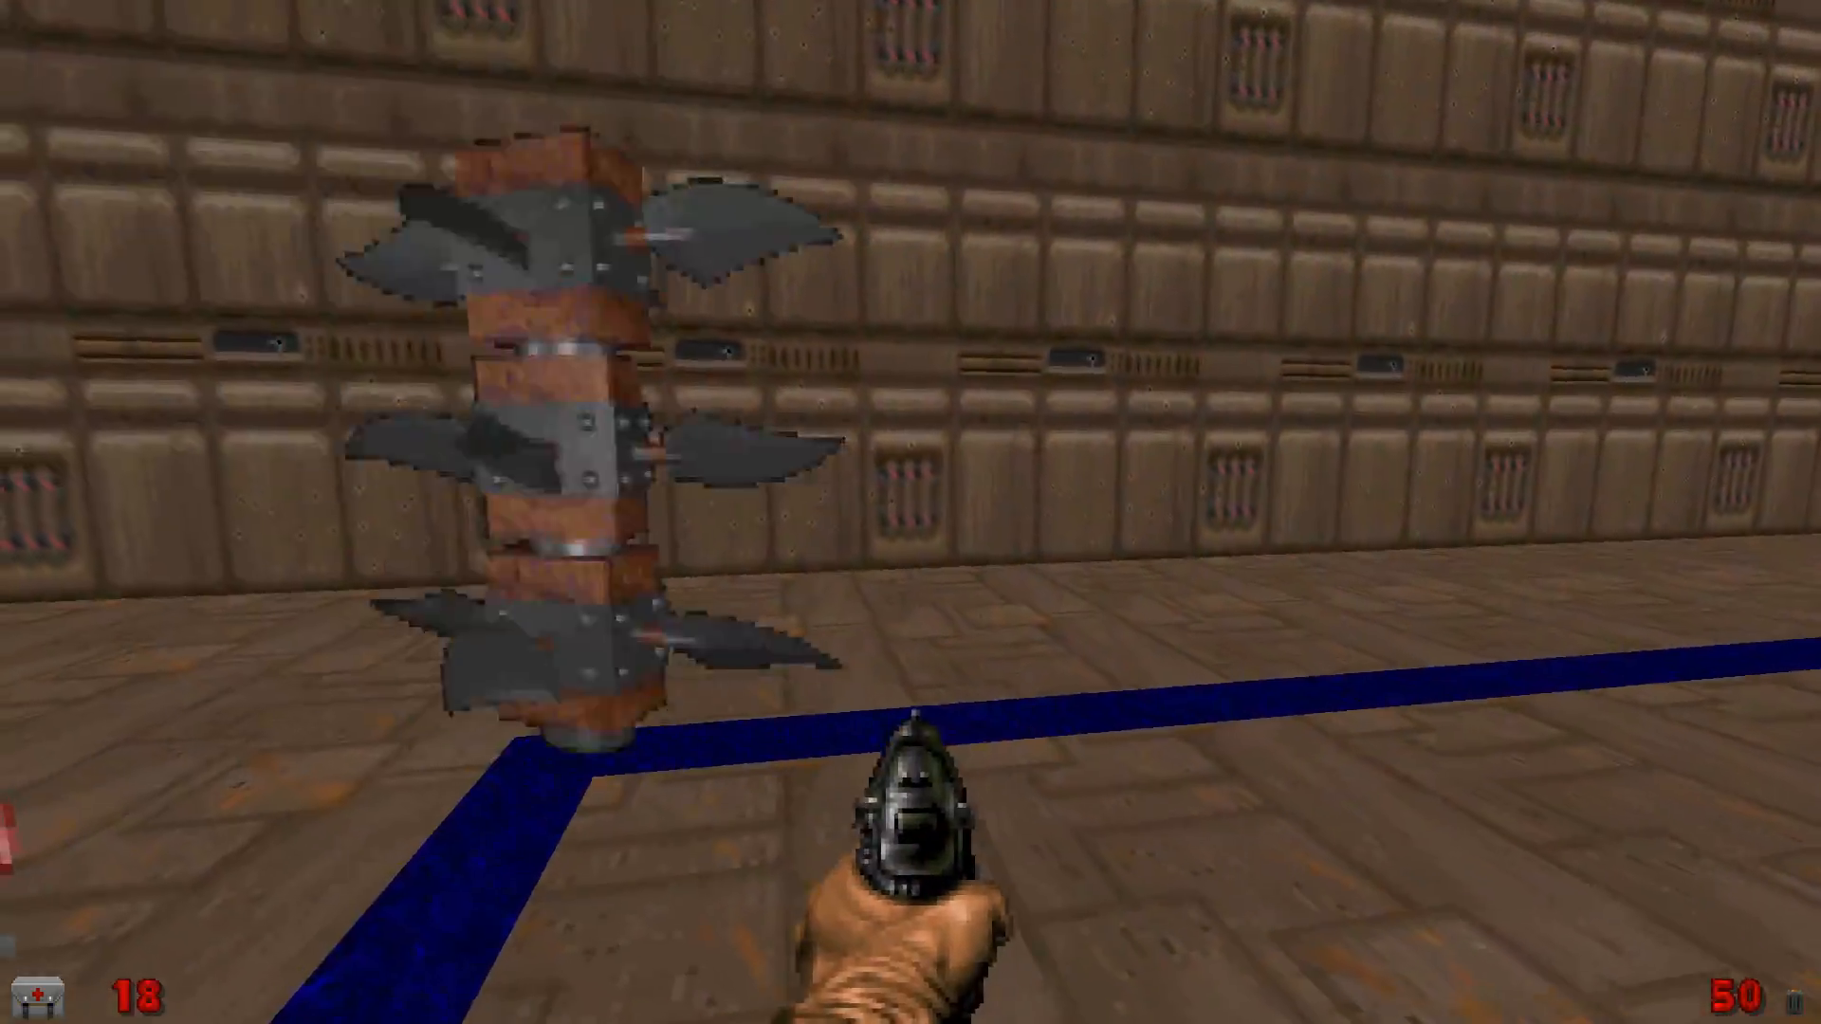
key(s)
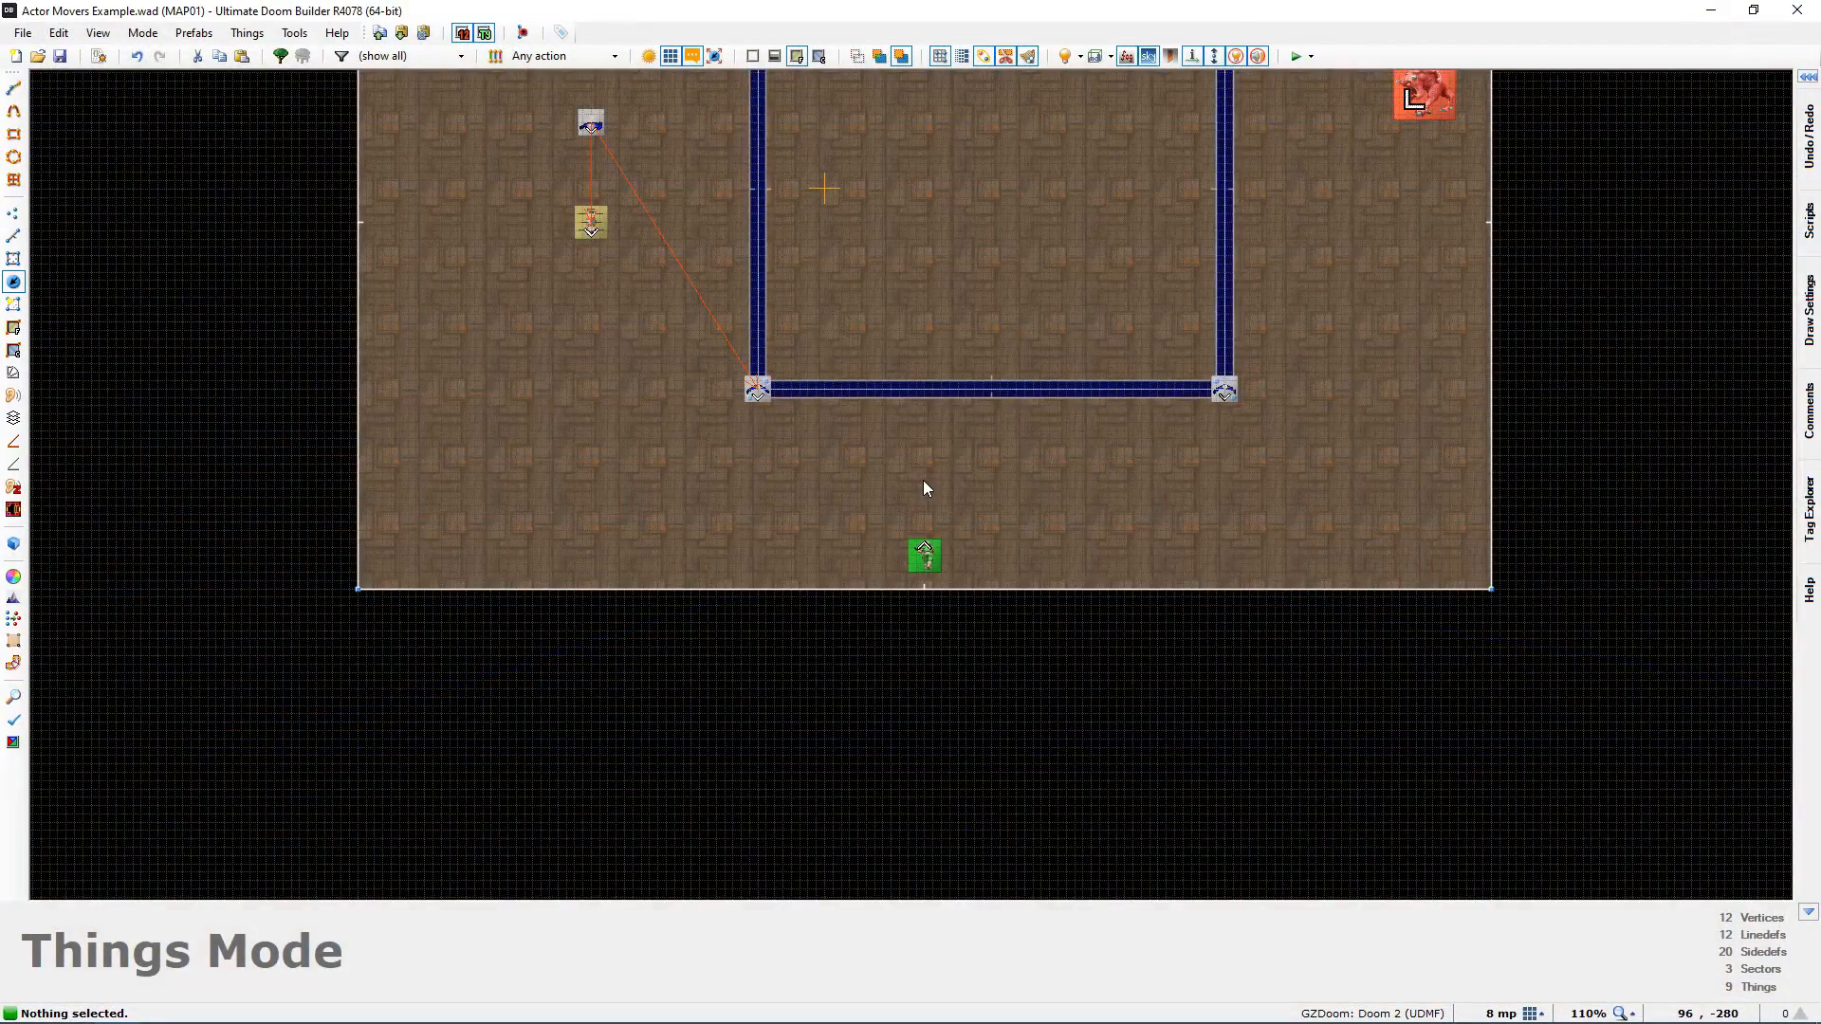
Step: Re-examine the SpikeTrap, the straight path and the Demons in the 3D view after the test, and return to the 2D map
middle_drag(924, 480, 908, 653)
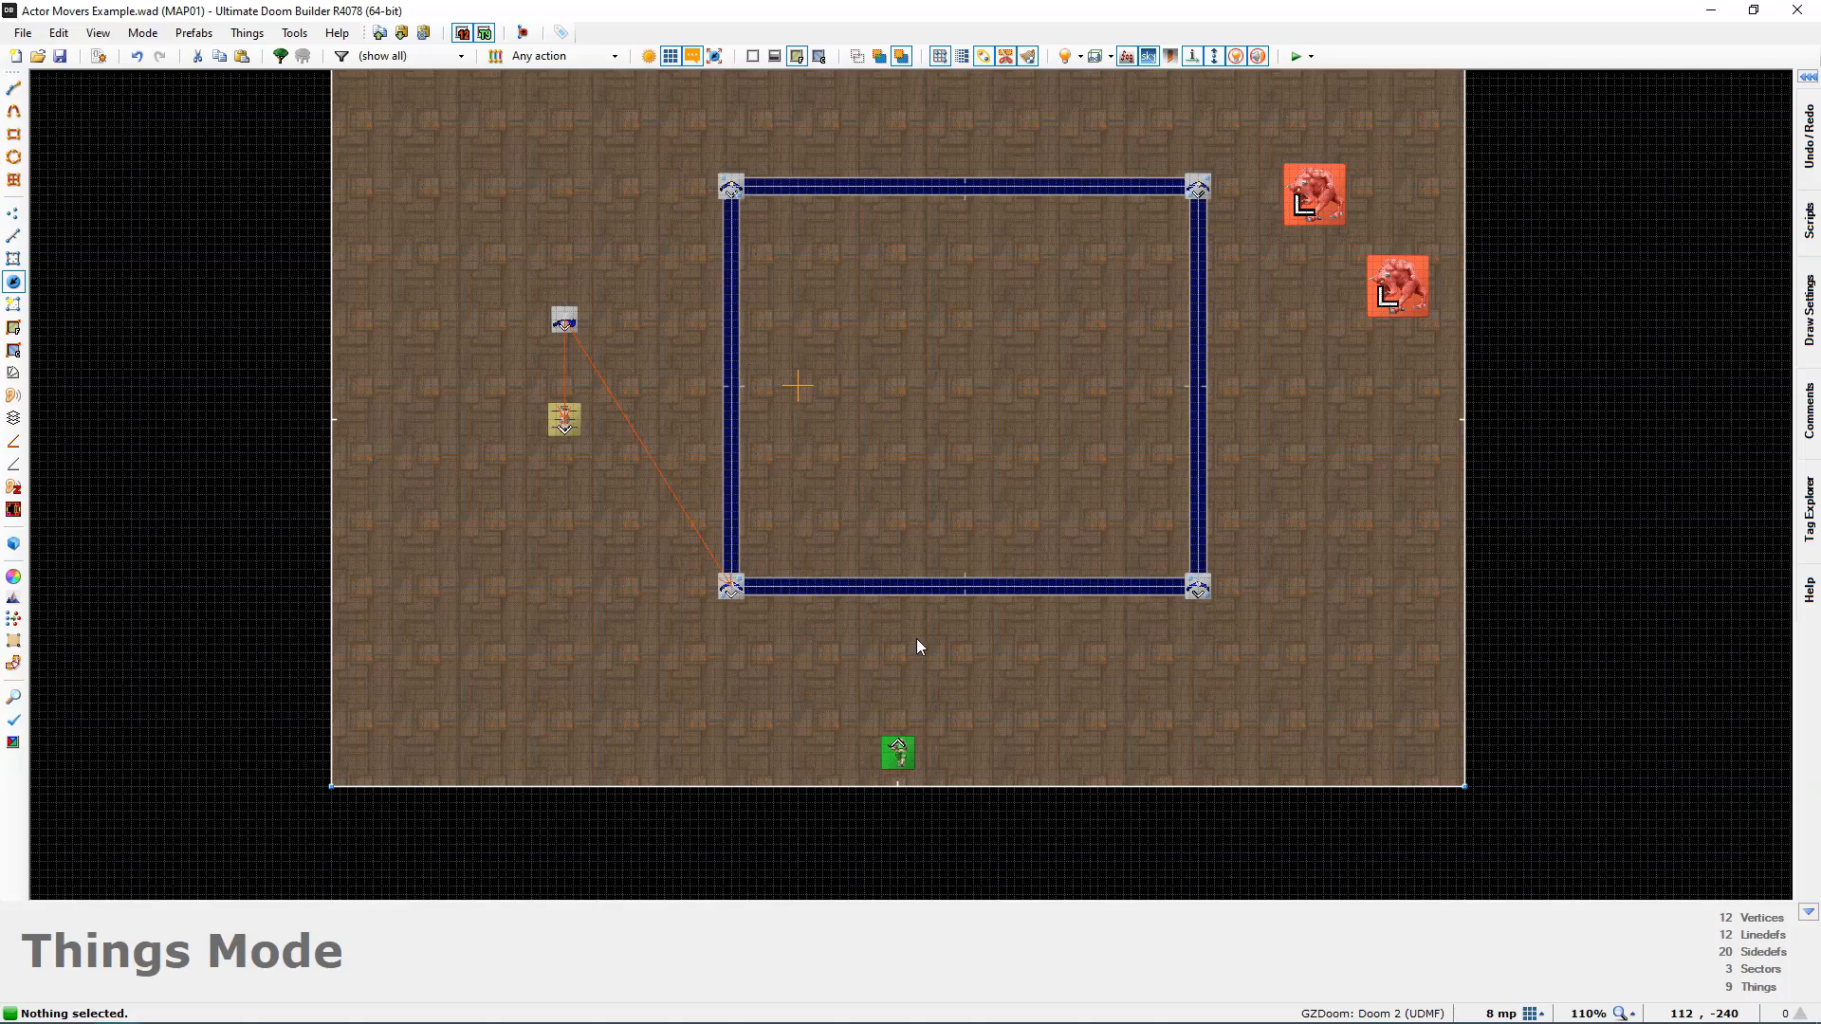
key(w)
key(d)
key(s)
key(e)
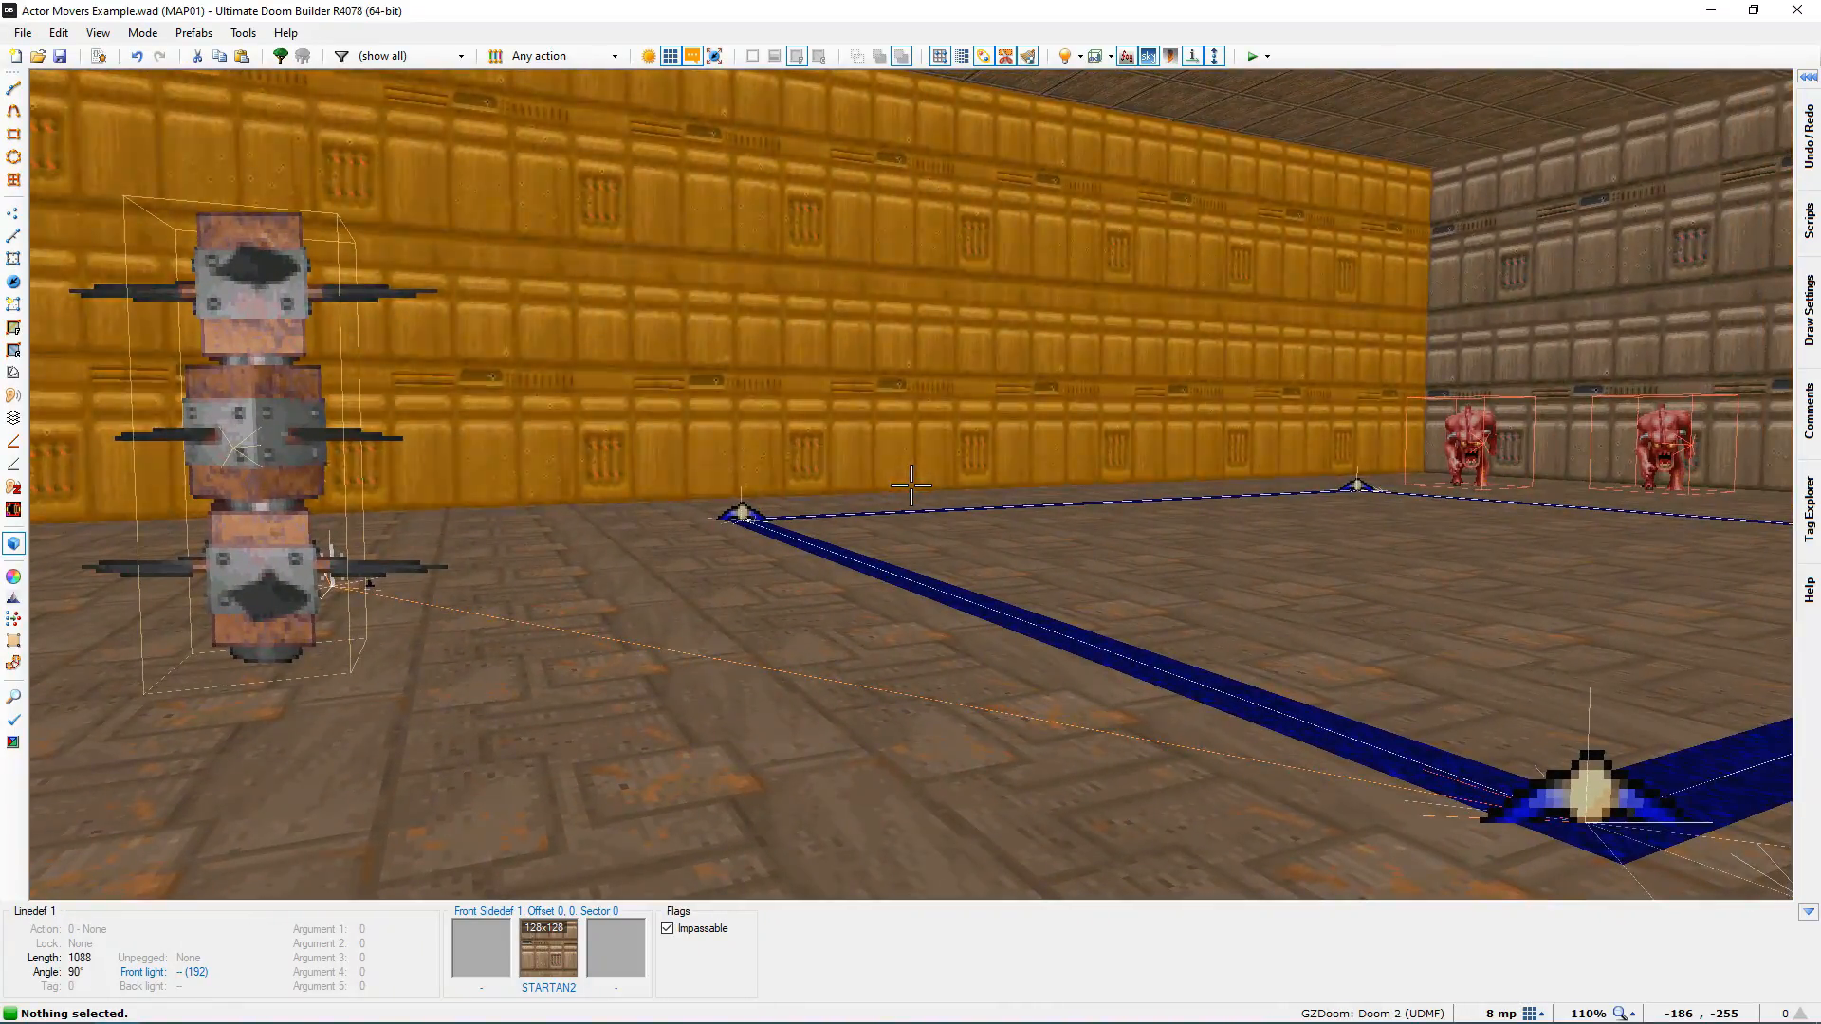
key(w)
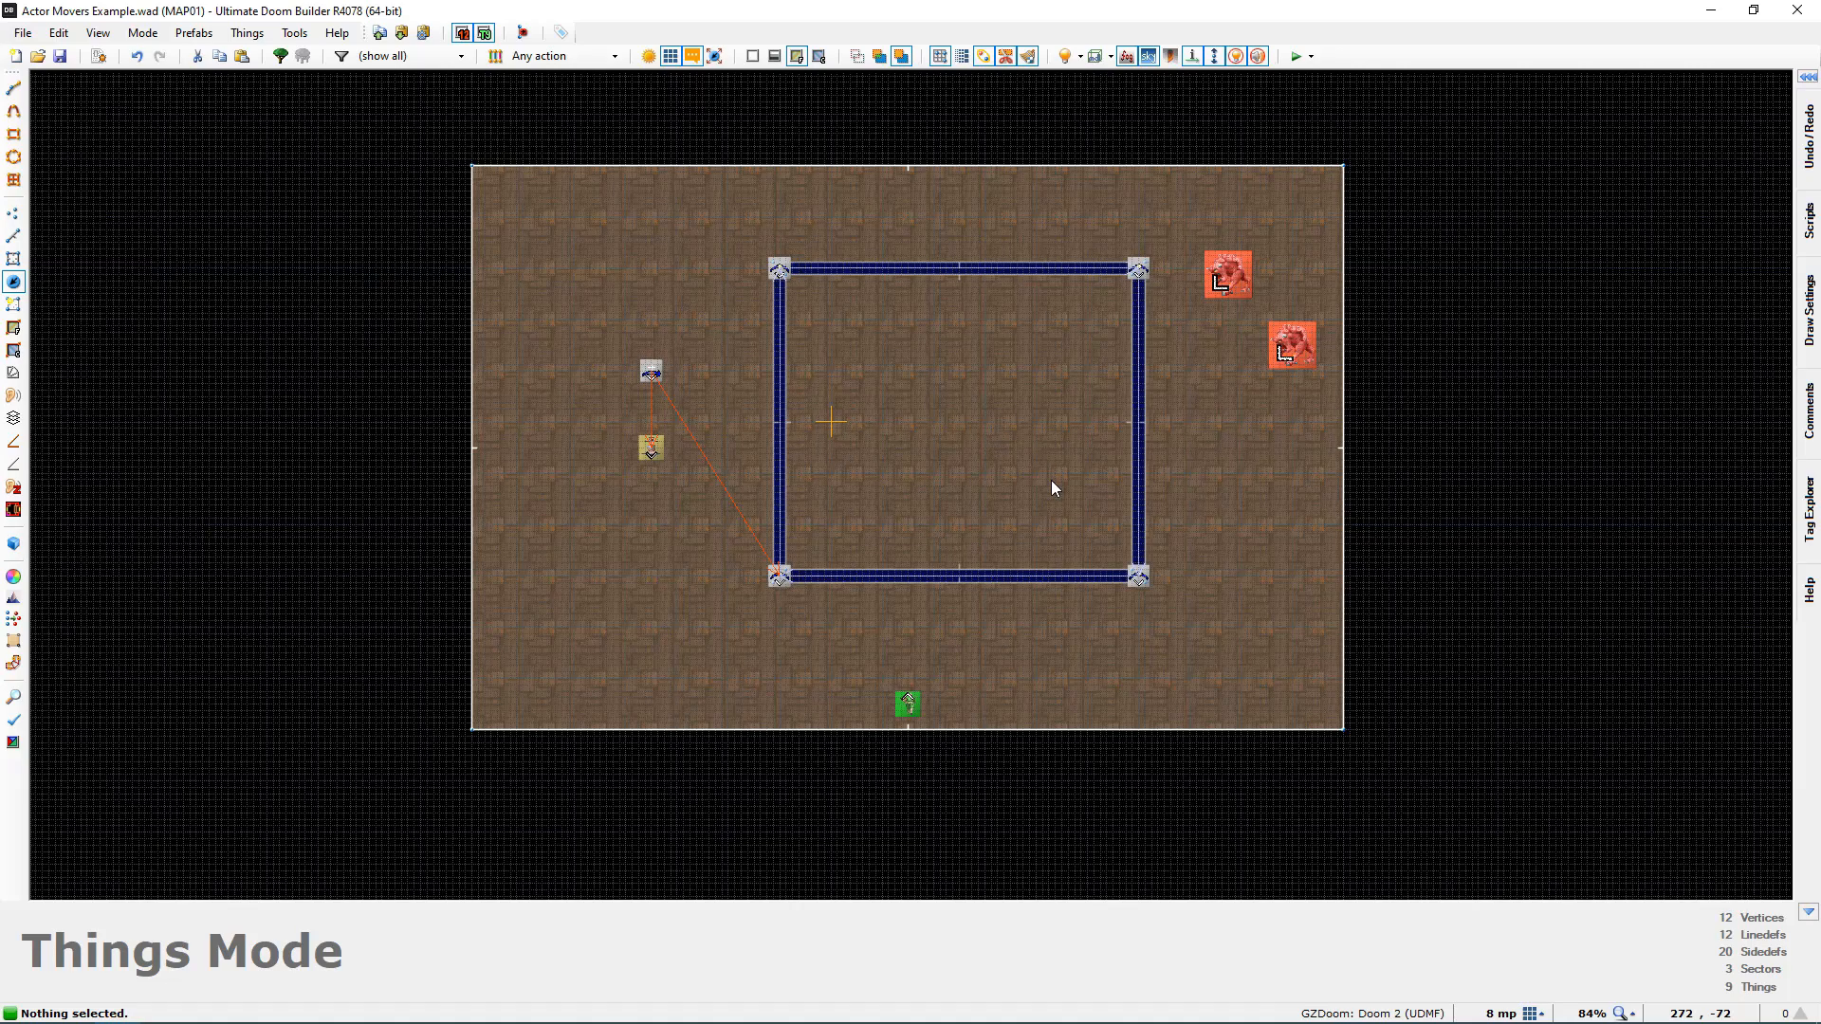
scroll(1051, 480, up, 3)
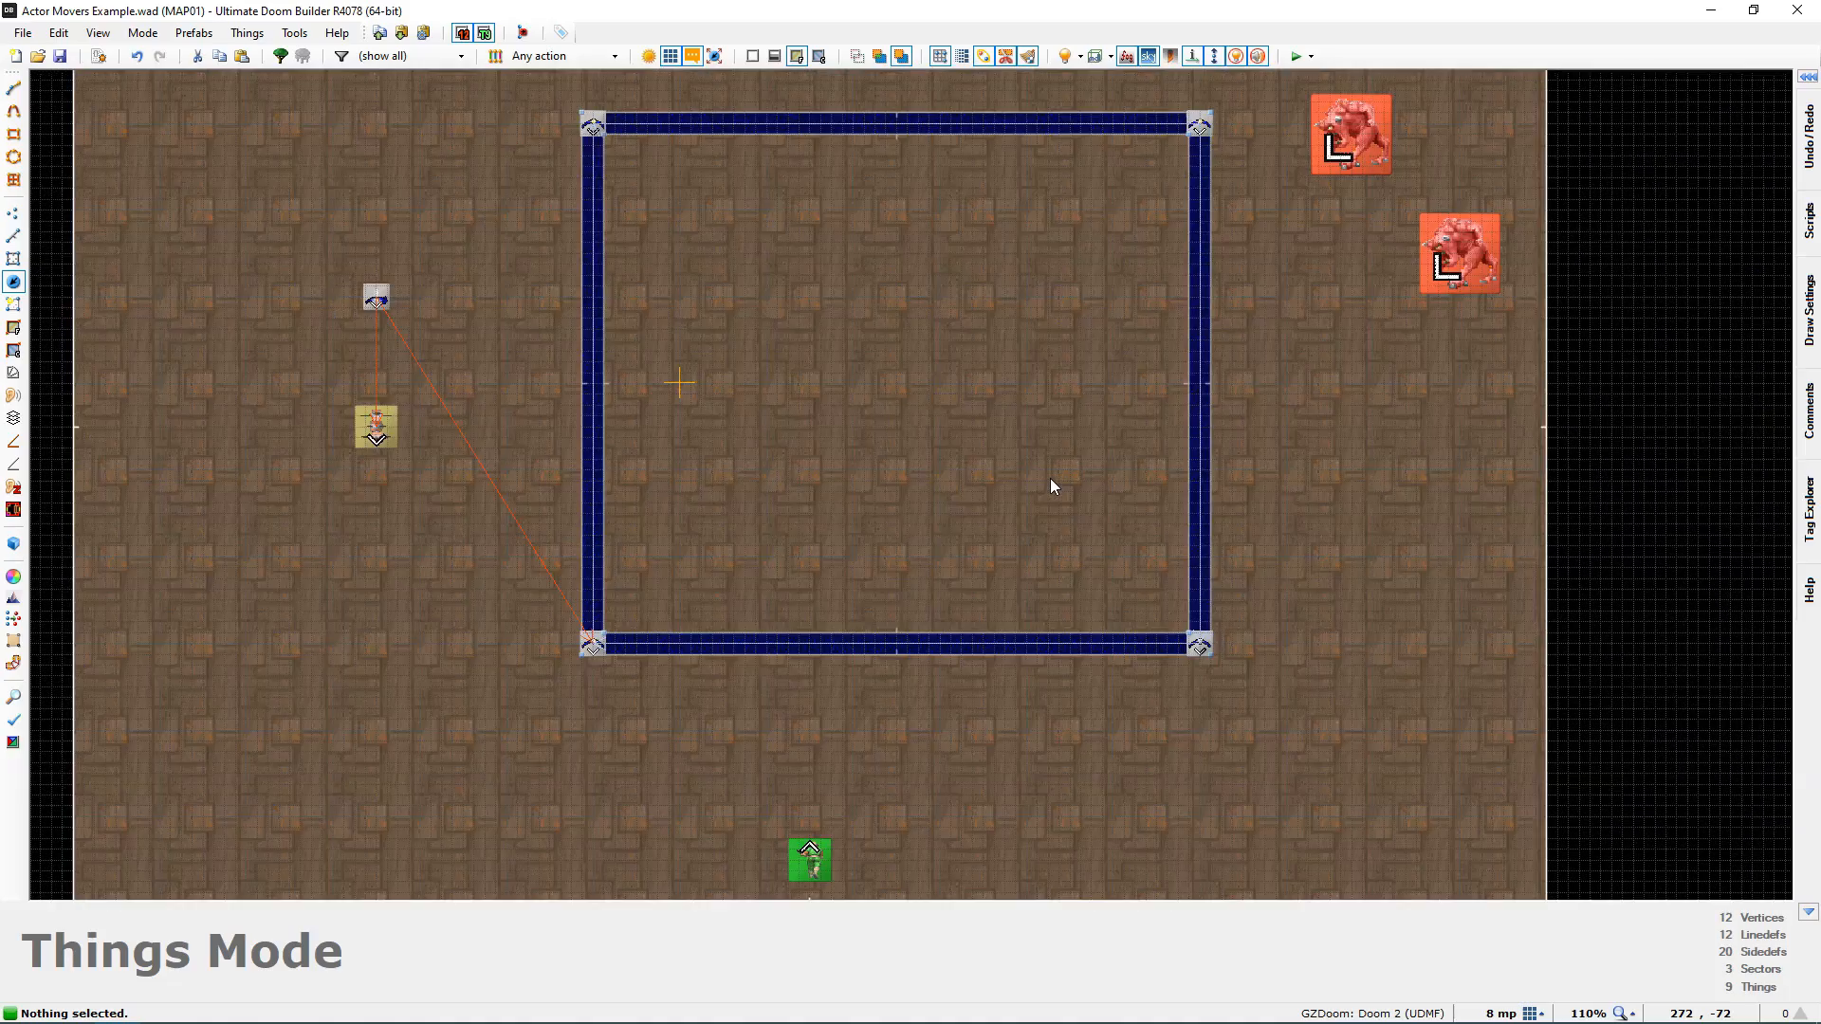